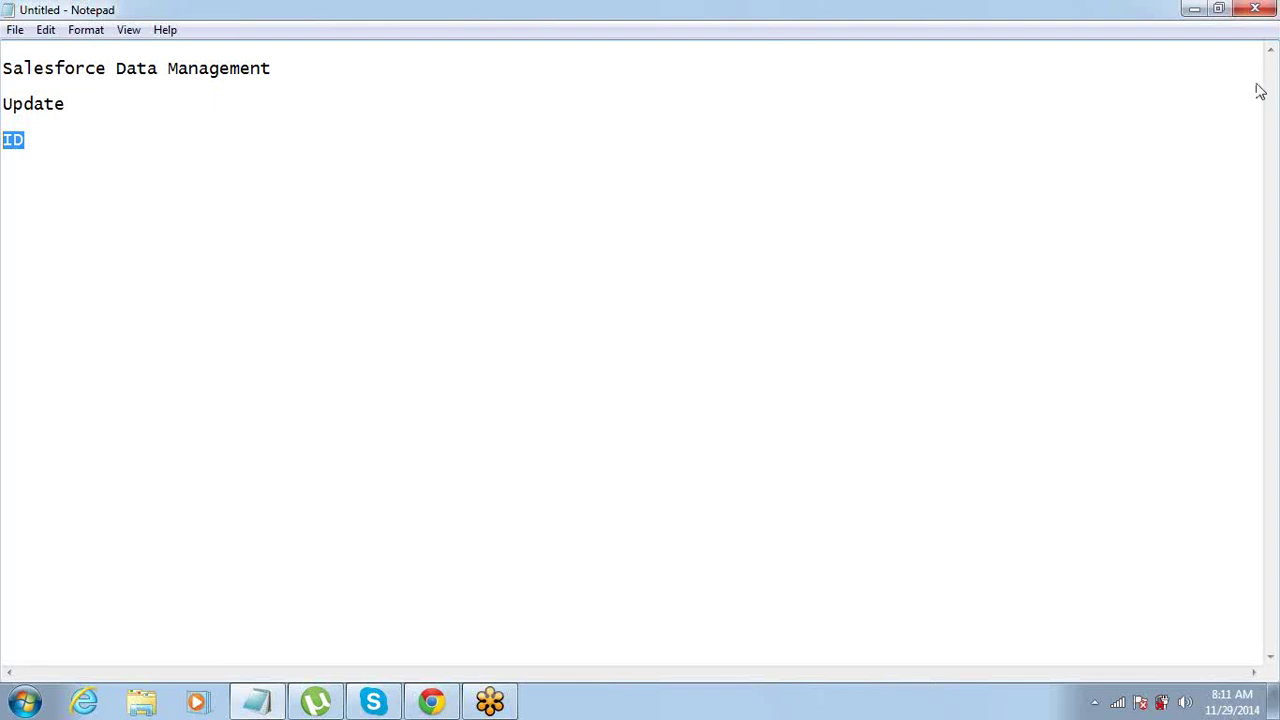
- Launch Data Loader and start an Update operation
click(25, 703)
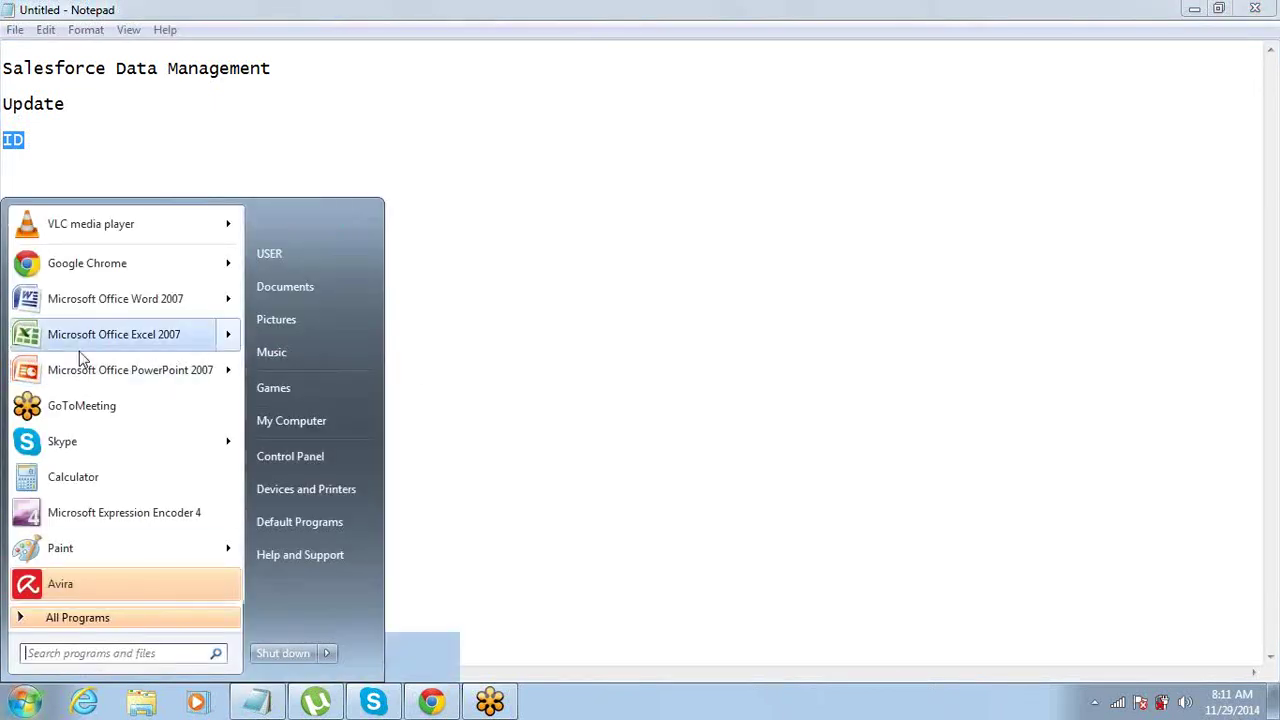
mouse_move(80, 352)
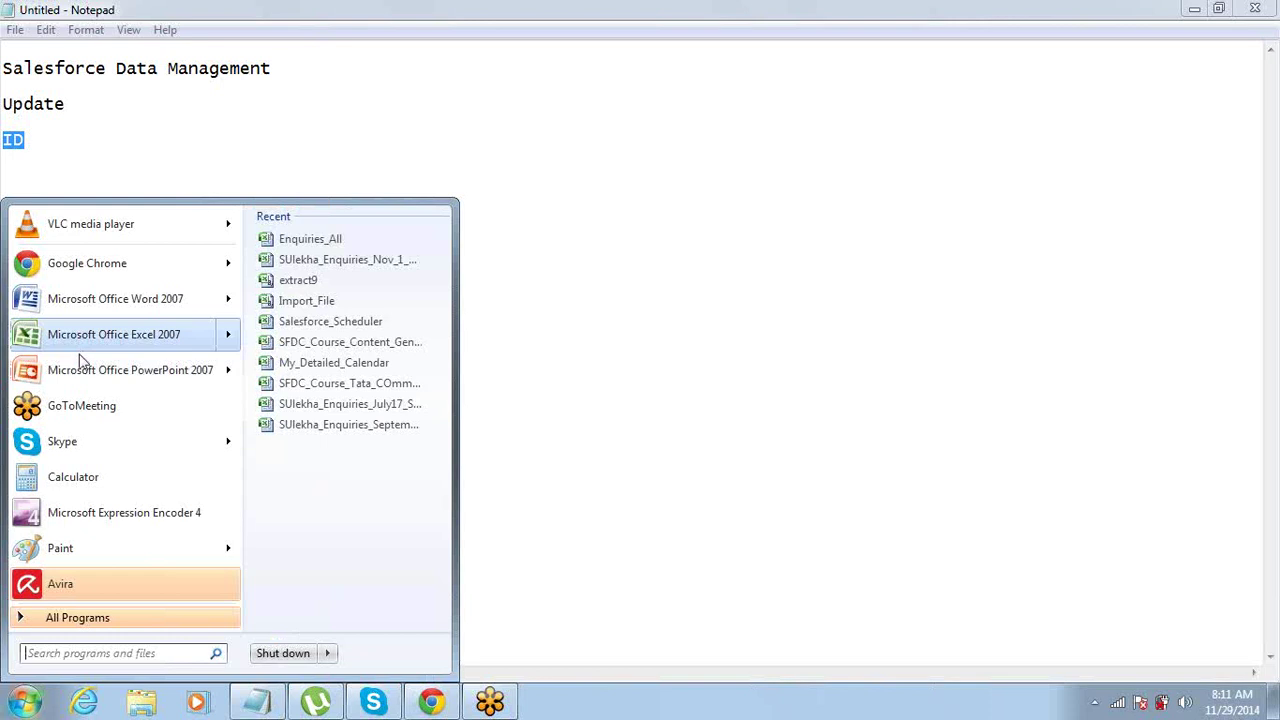
click(133, 653)
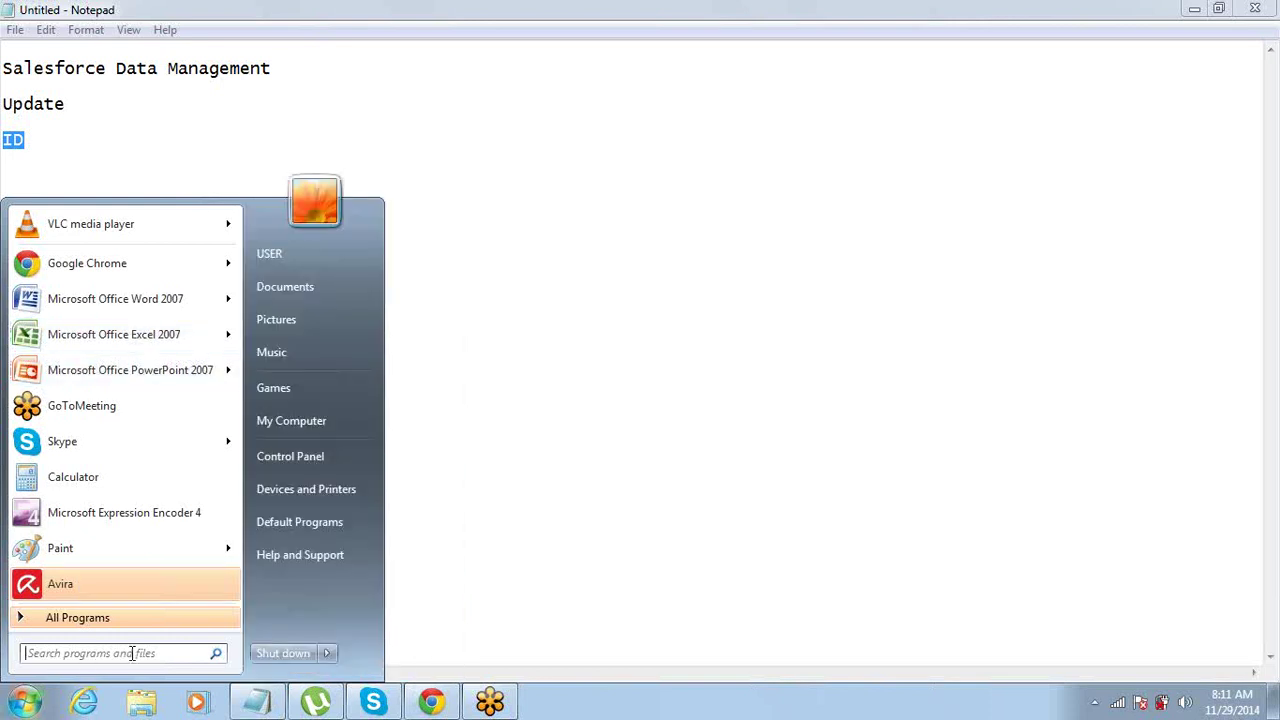
text(data)
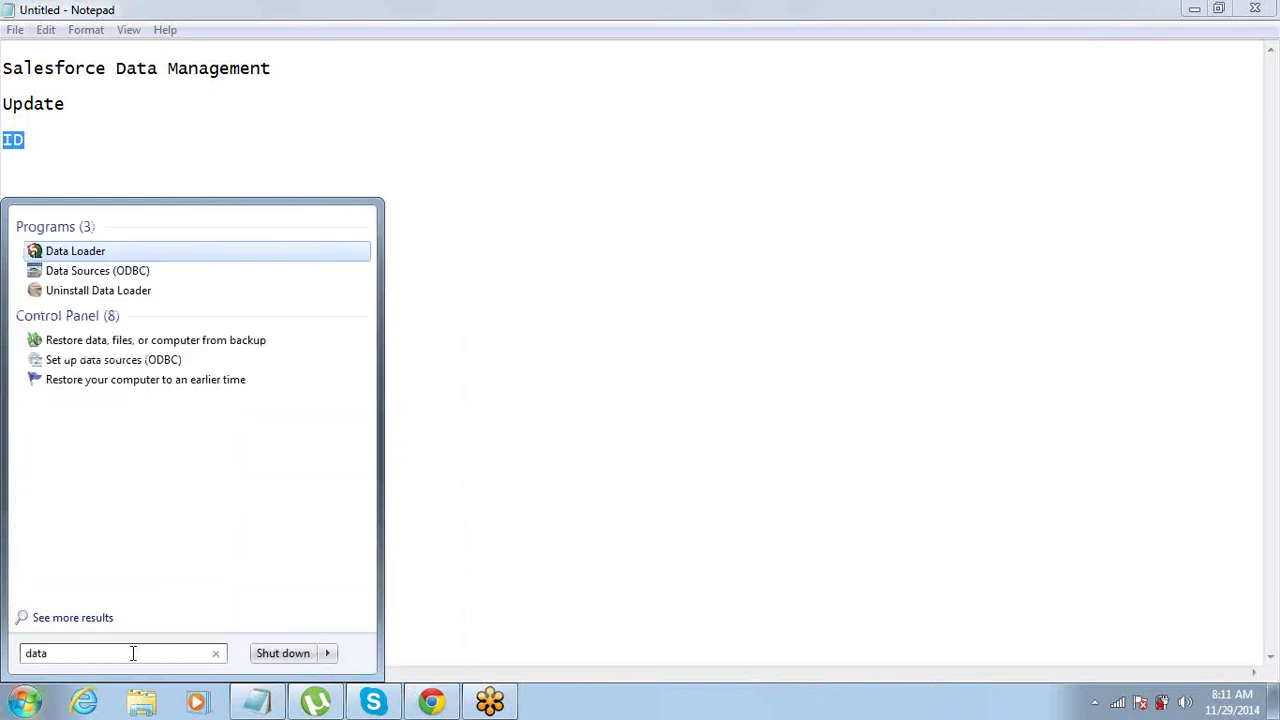
click(78, 251)
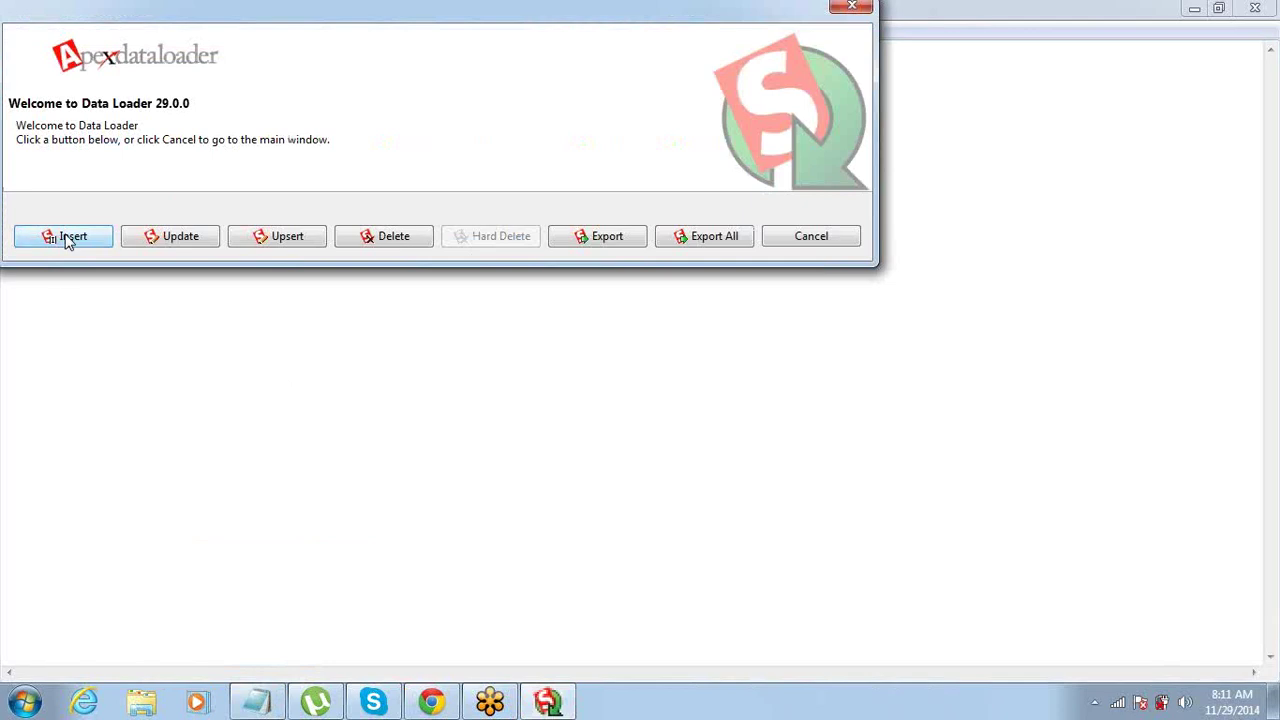
click(180, 236)
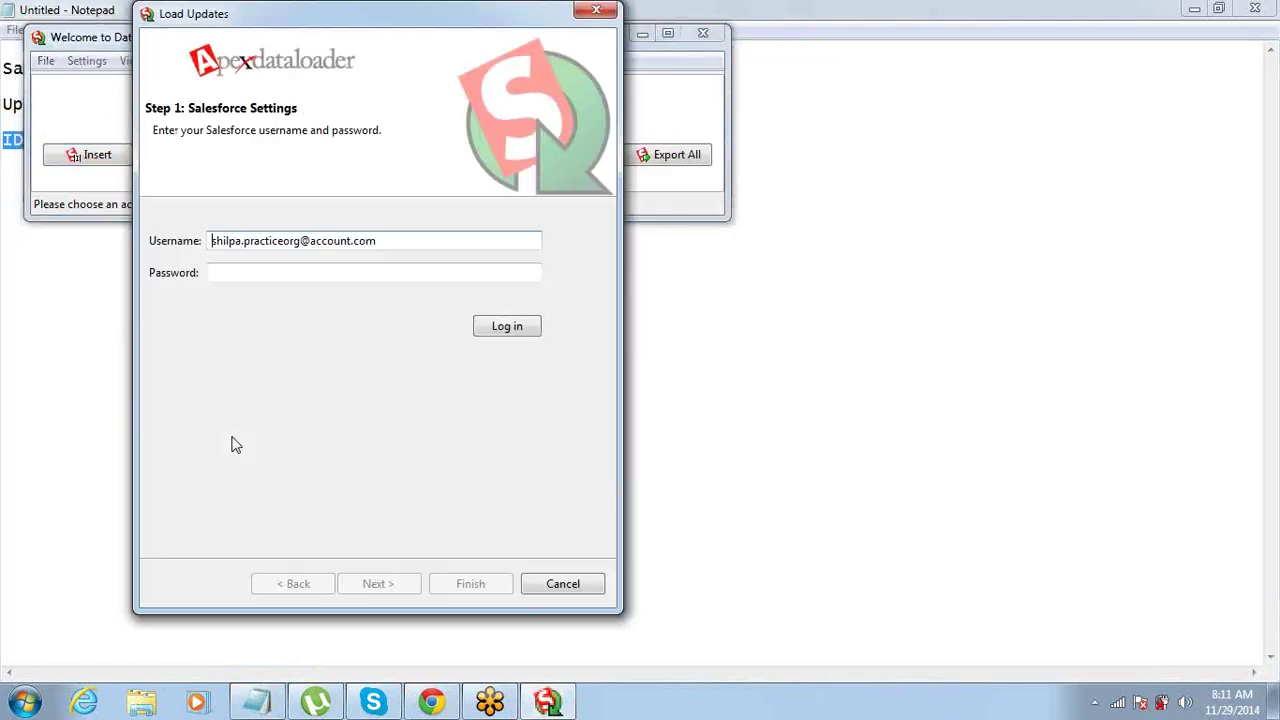
- Fill in the account password in the Salesforce settings and log in
click(371, 270)
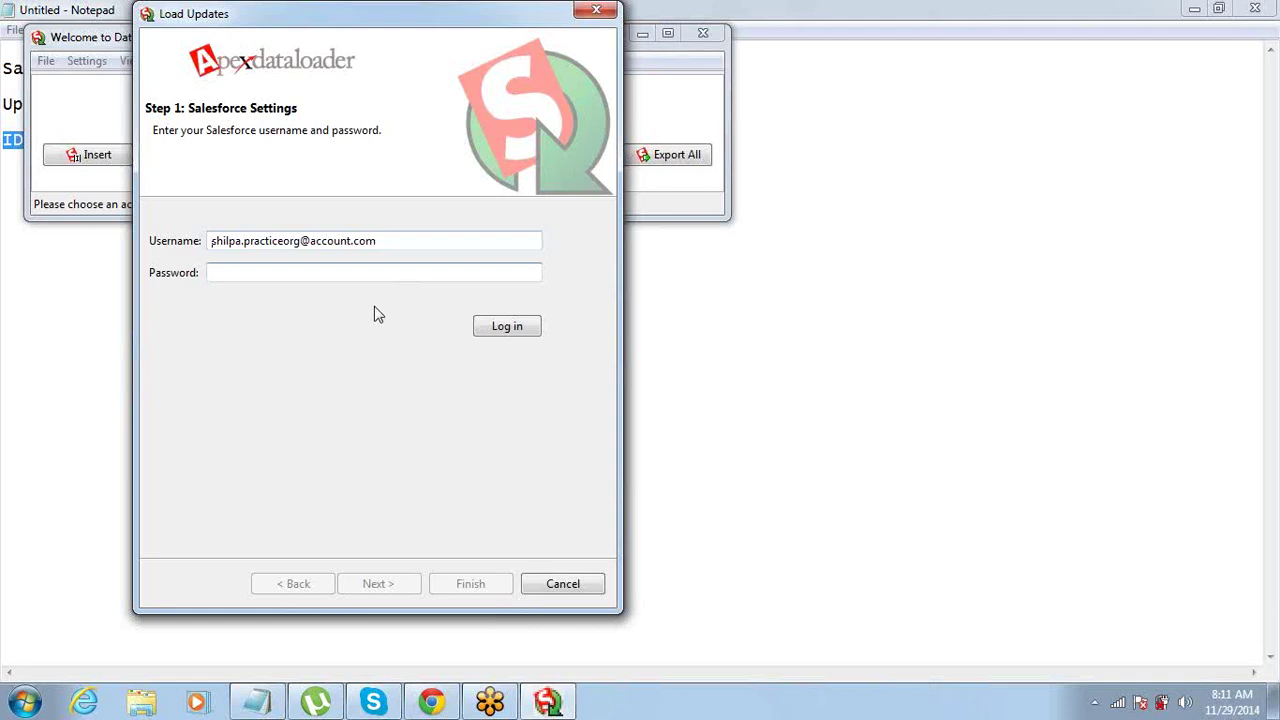
click(630, 349)
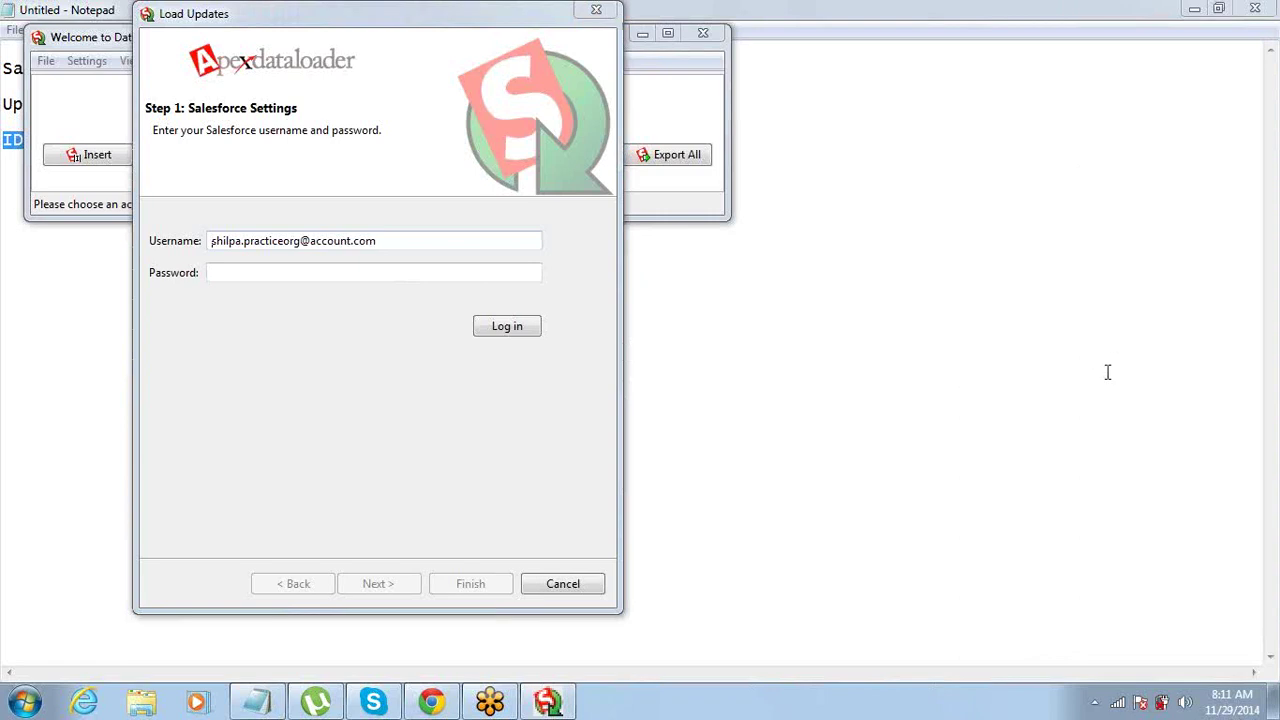
click(378, 267)
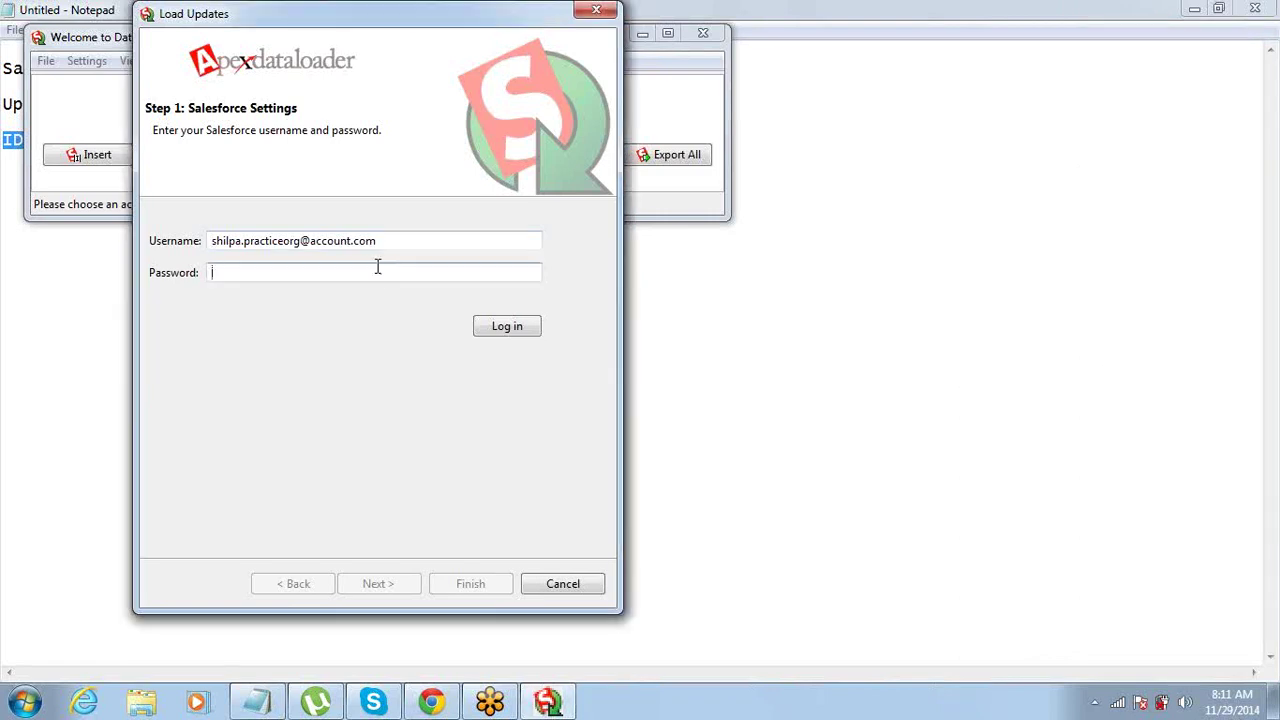
key(ctrl+v)
drag(428, 17, 491, 17)
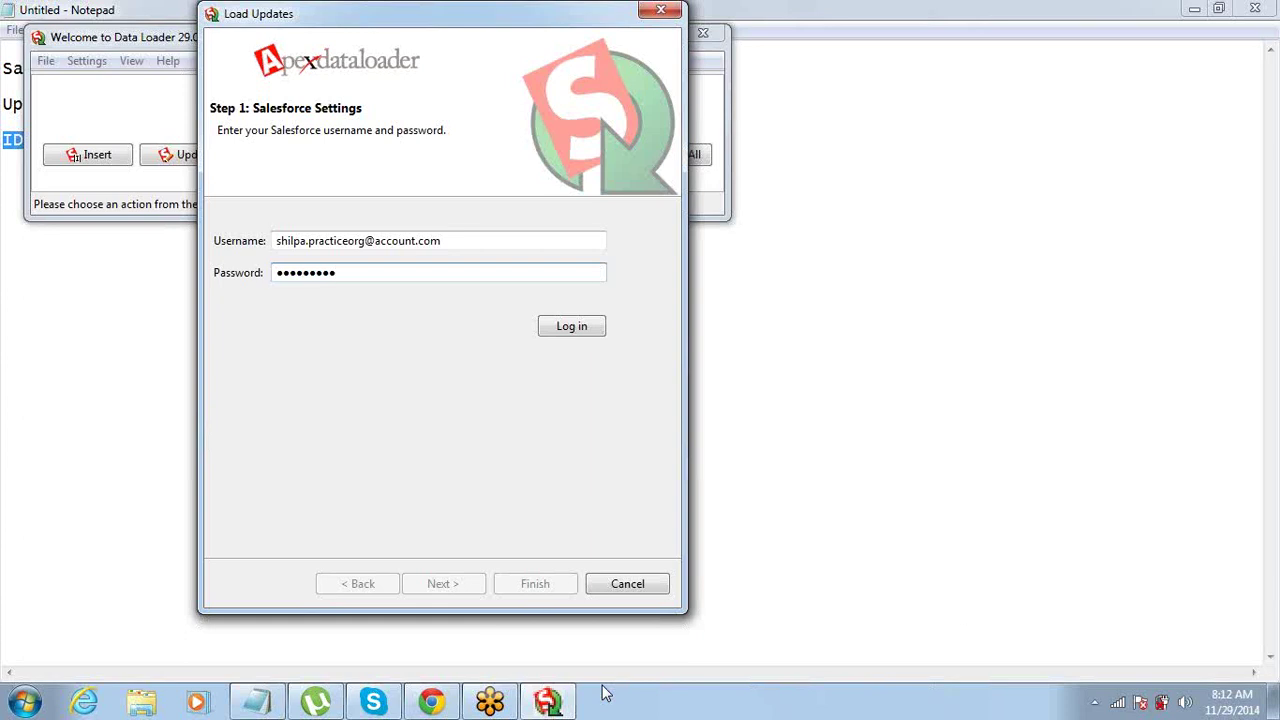
click(1089, 344)
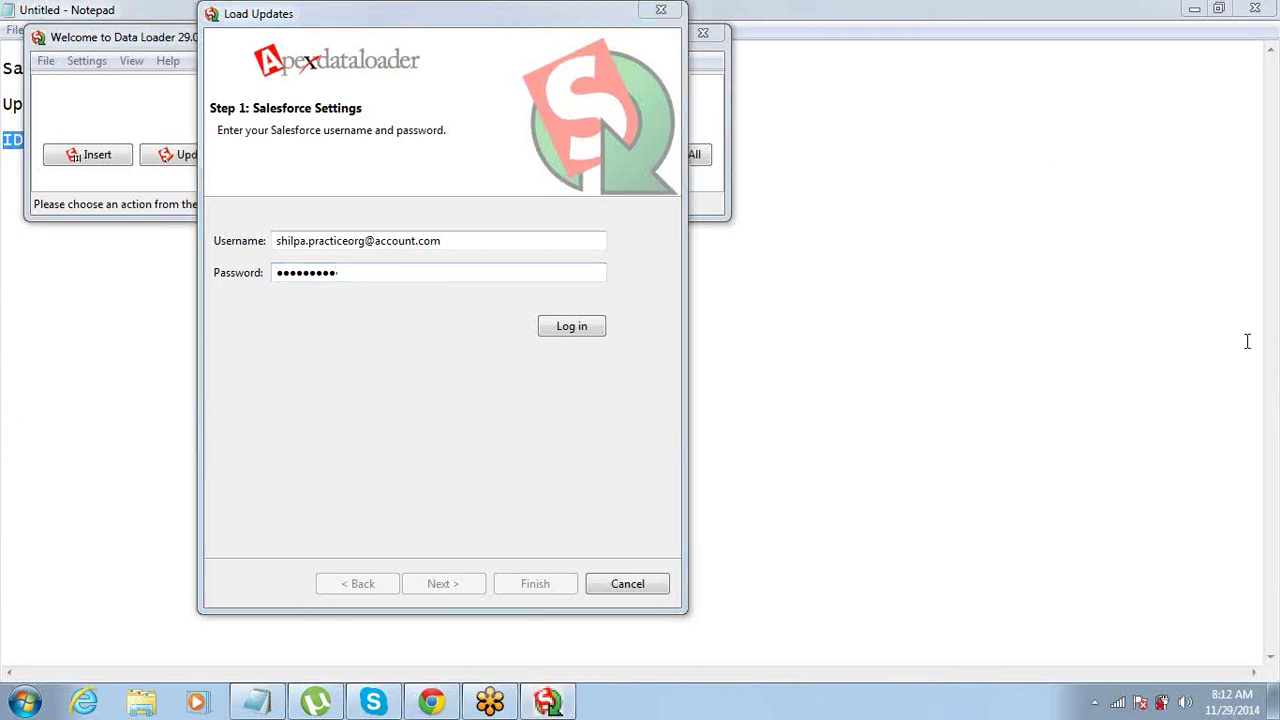
click(378, 271)
key(ctrl+v)
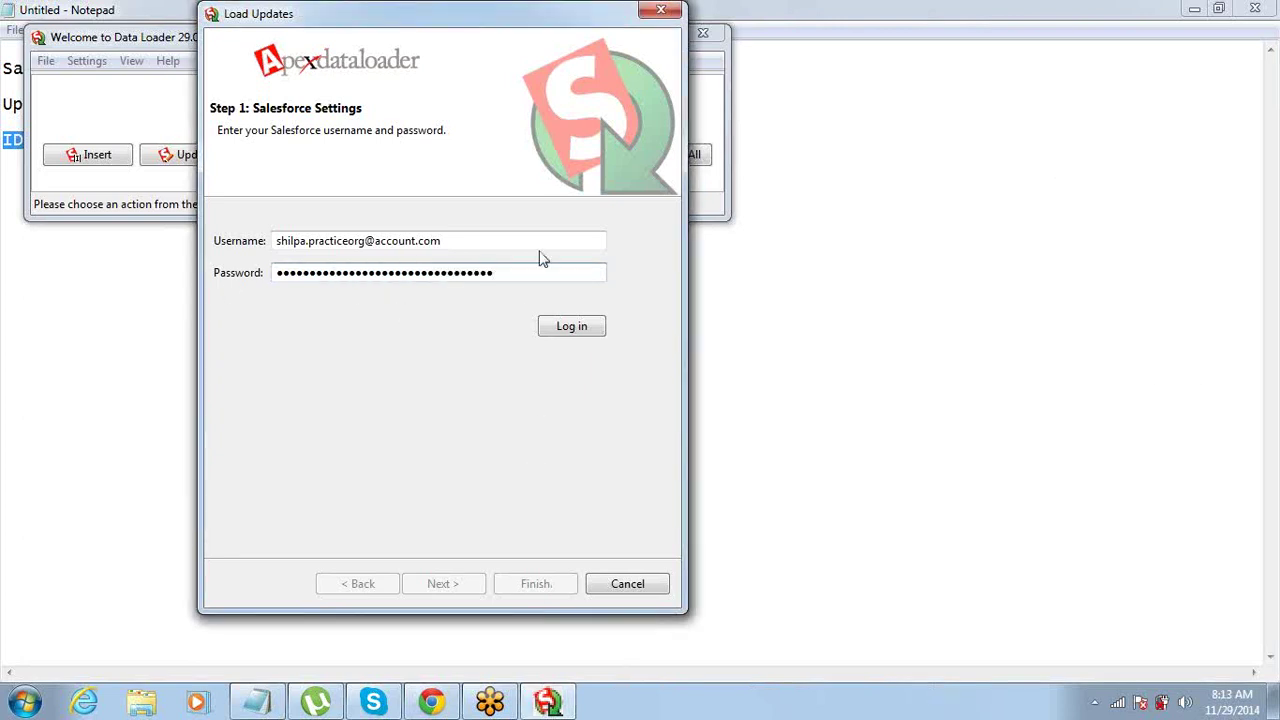
click(572, 332)
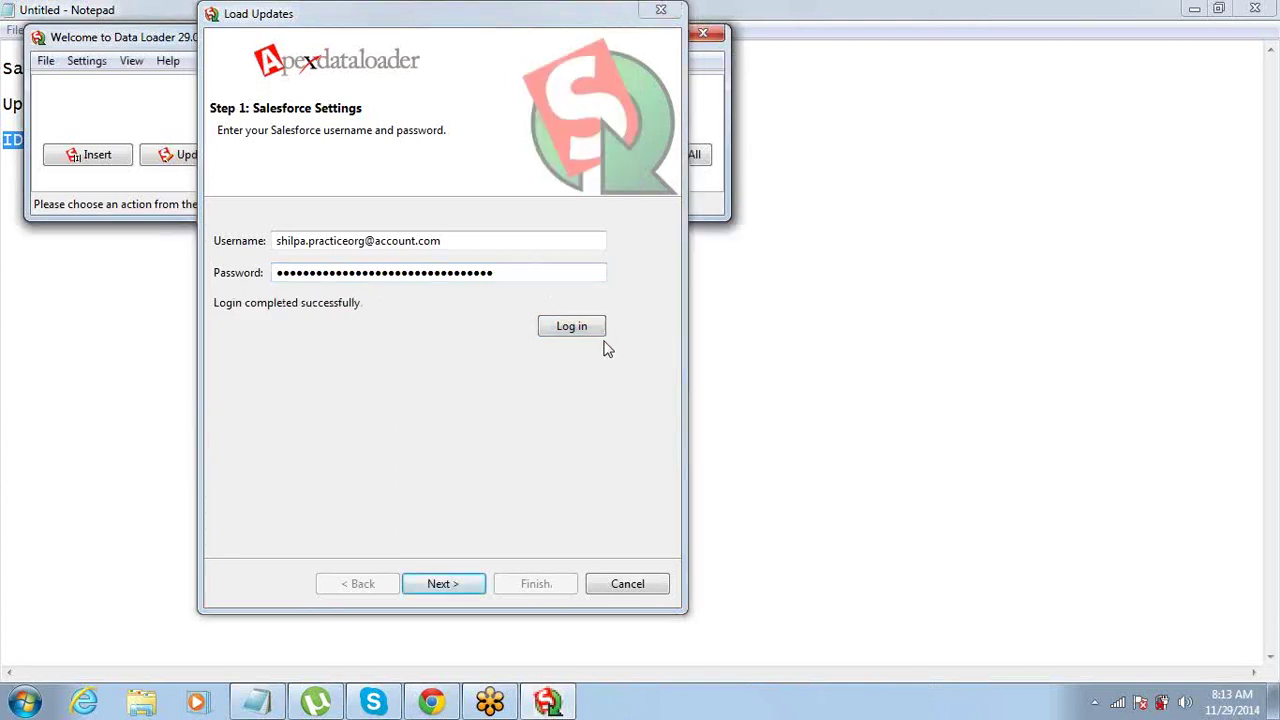
- Cancel the update at the object selection stage and start an Export of the Account object instead
click(436, 583)
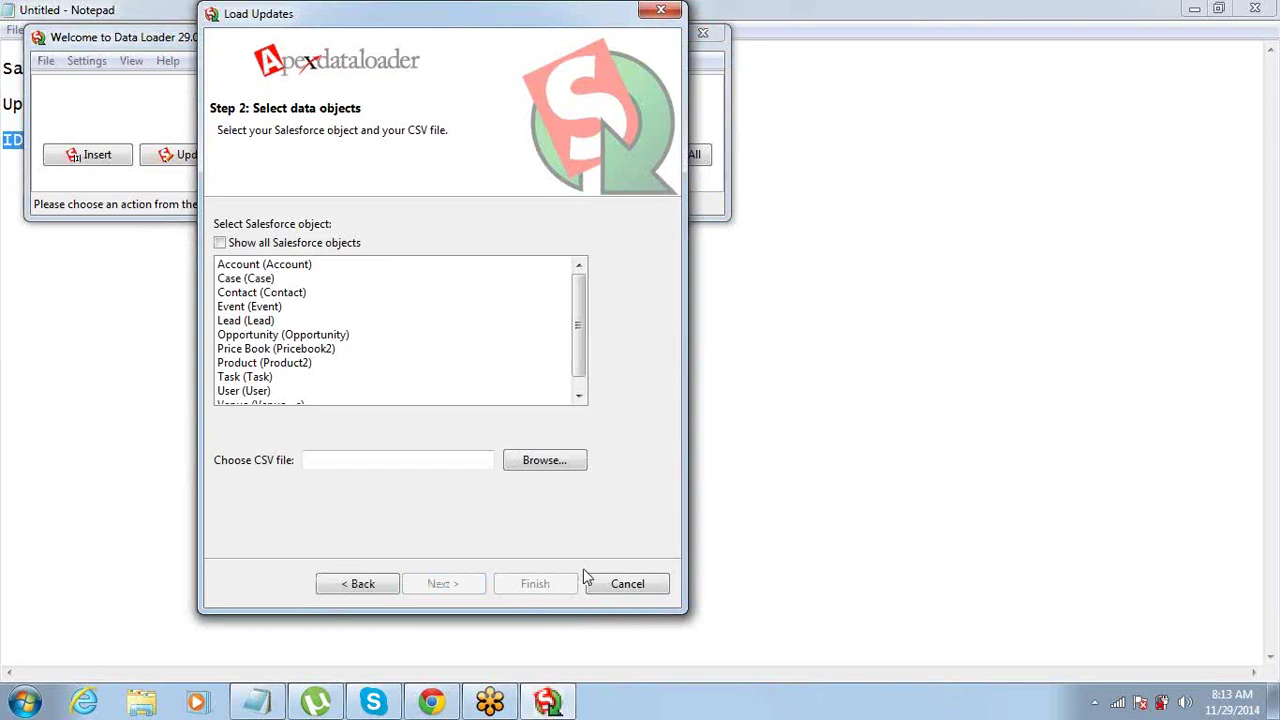
click(590, 580)
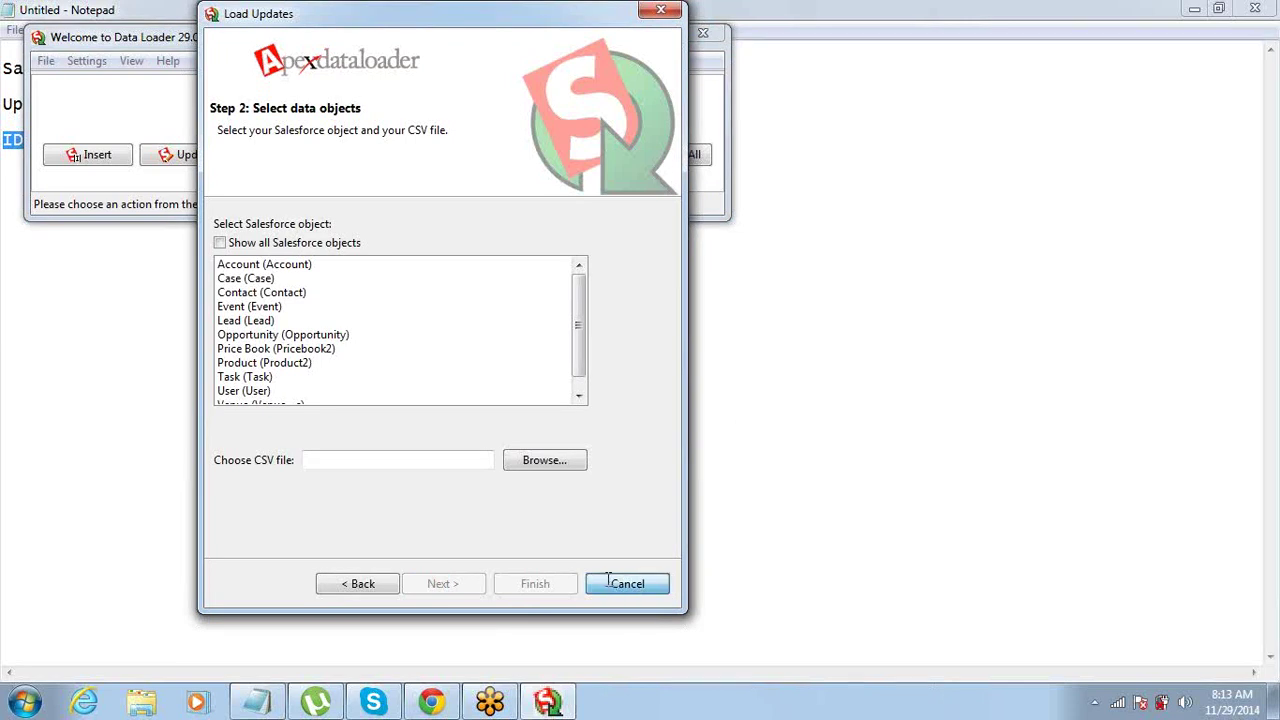
click(568, 156)
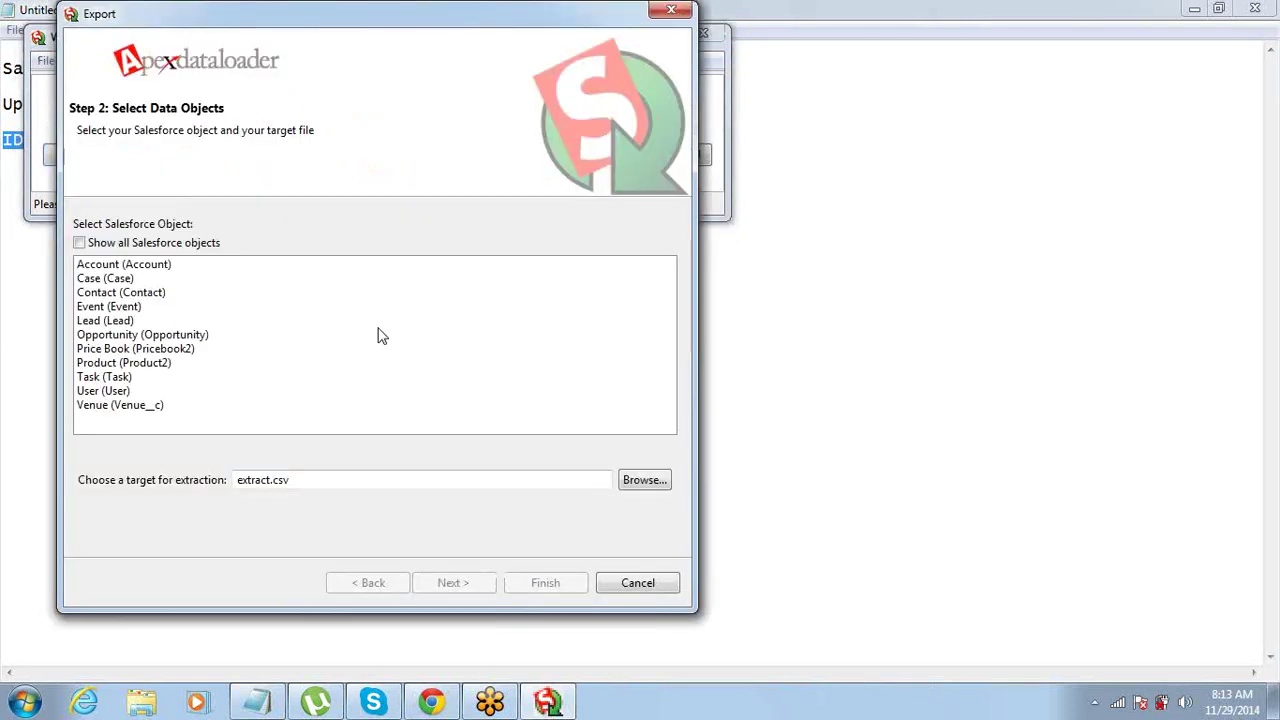
click(86, 266)
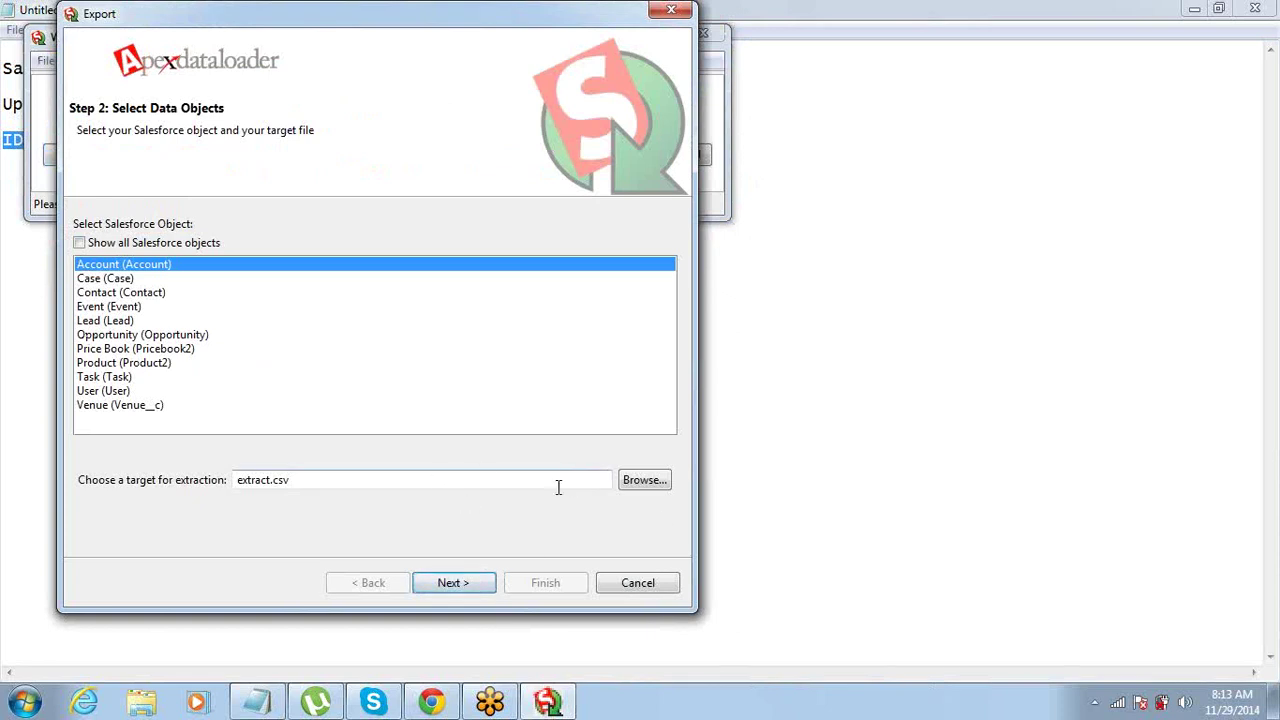
- Set the extraction target to a file named extractforupdate on the Desktop and continue to the query settings
click(650, 487)
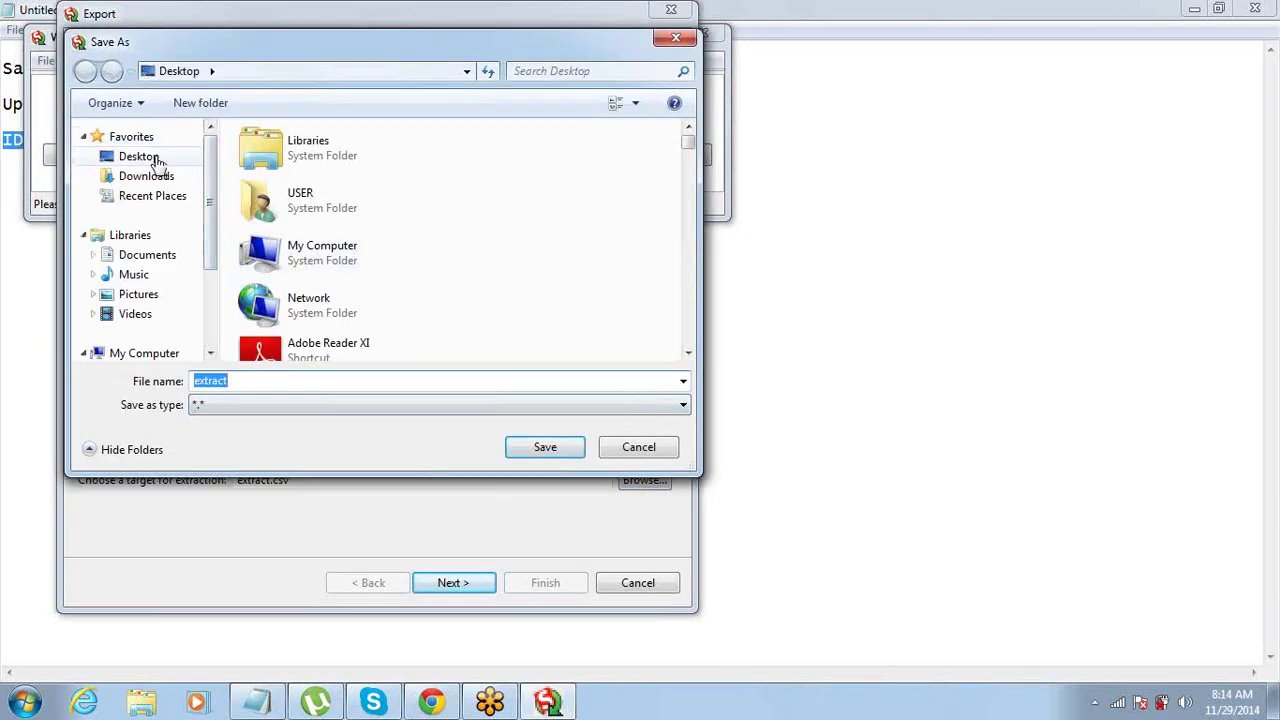
click(152, 160)
click(323, 381)
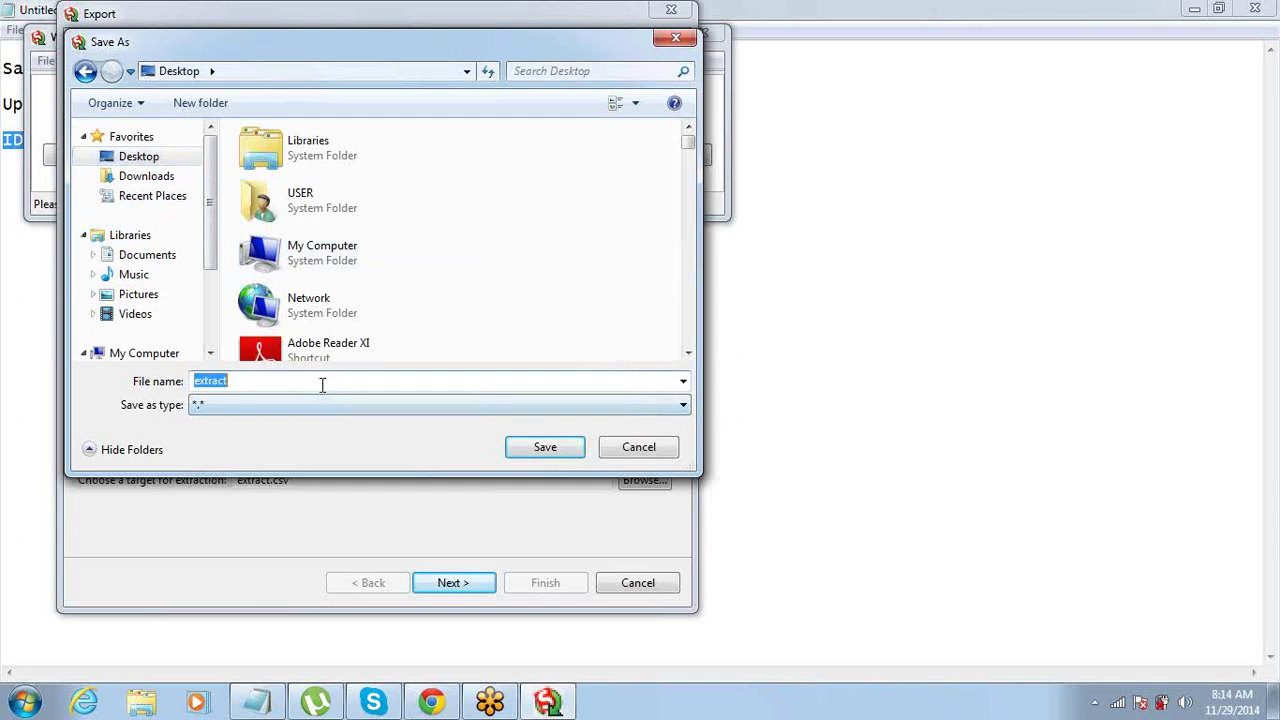
key(End)
text(forupdate)
key(Return)
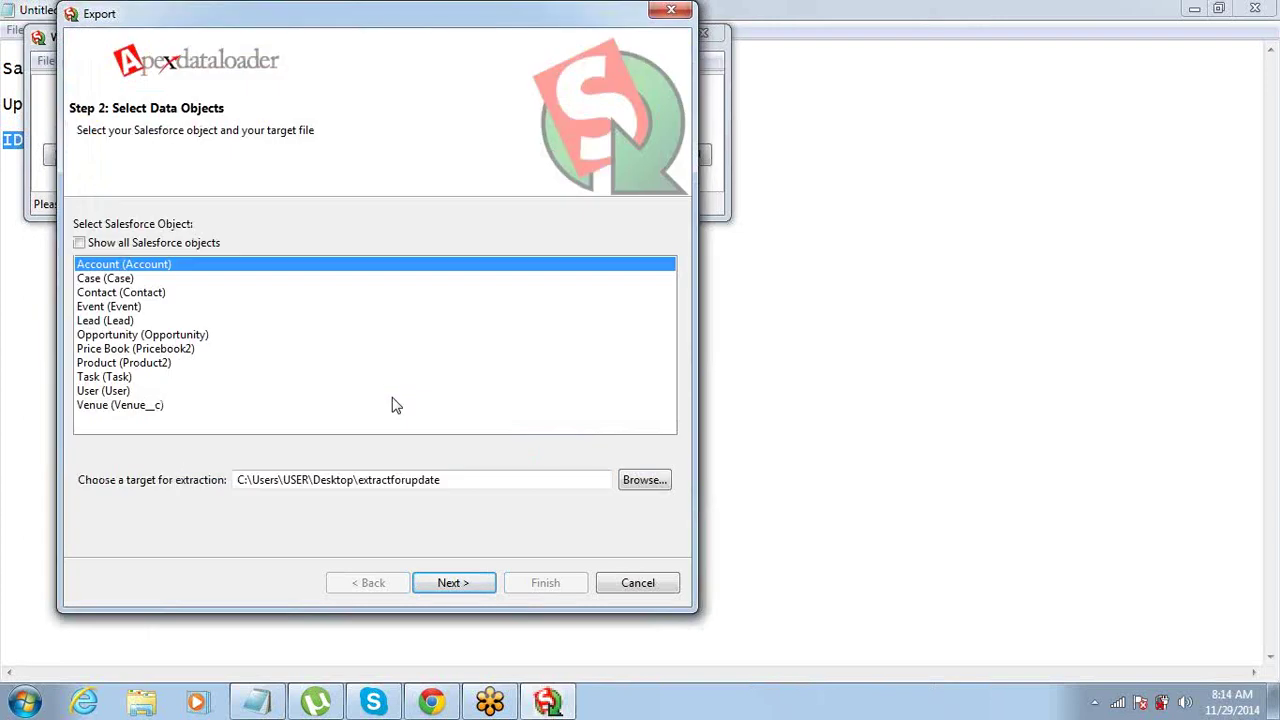
click(488, 583)
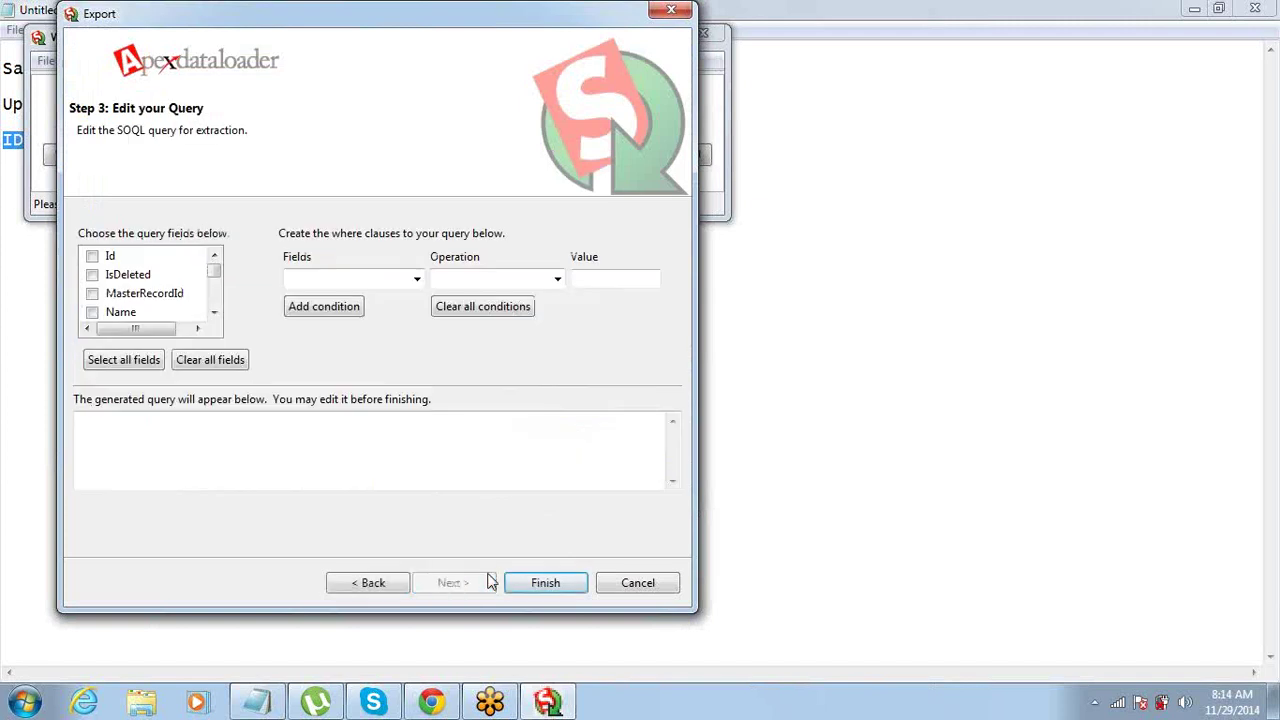
- Include the Id, Name, Phone, Fax, Industry and Website fields in the Account export query
click(91, 258)
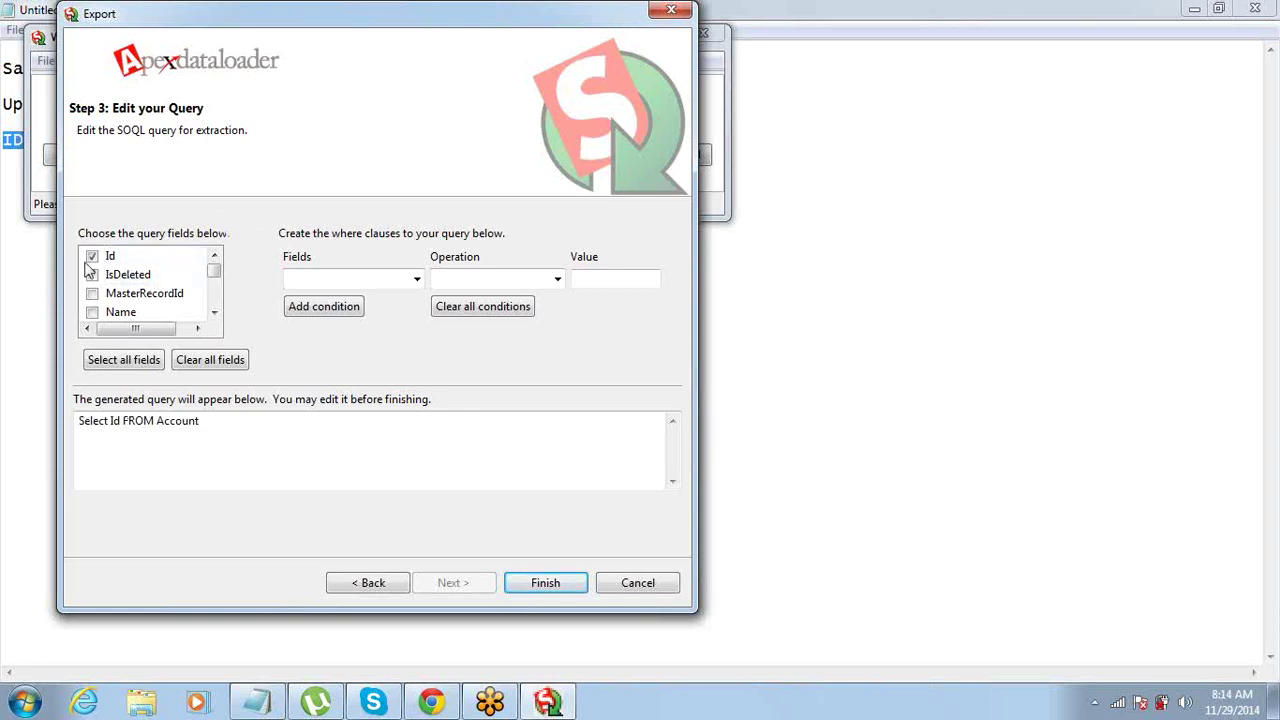
click(92, 314)
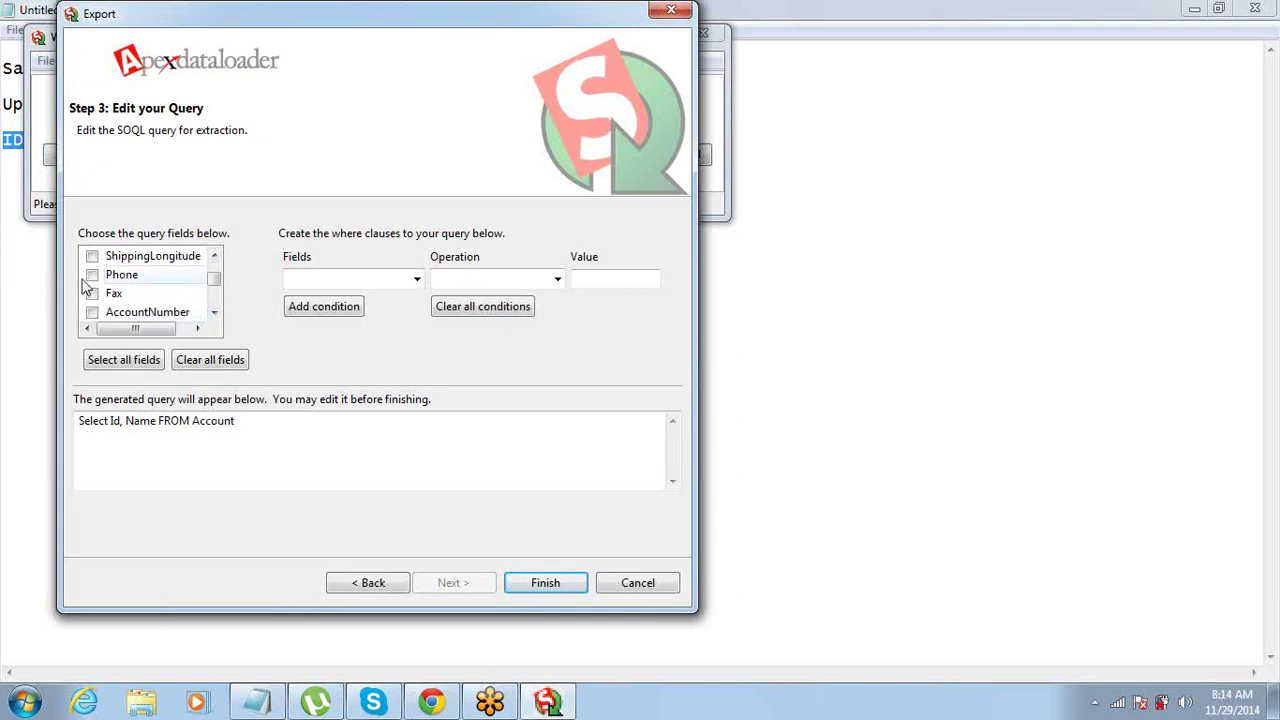
click(92, 275)
click(92, 294)
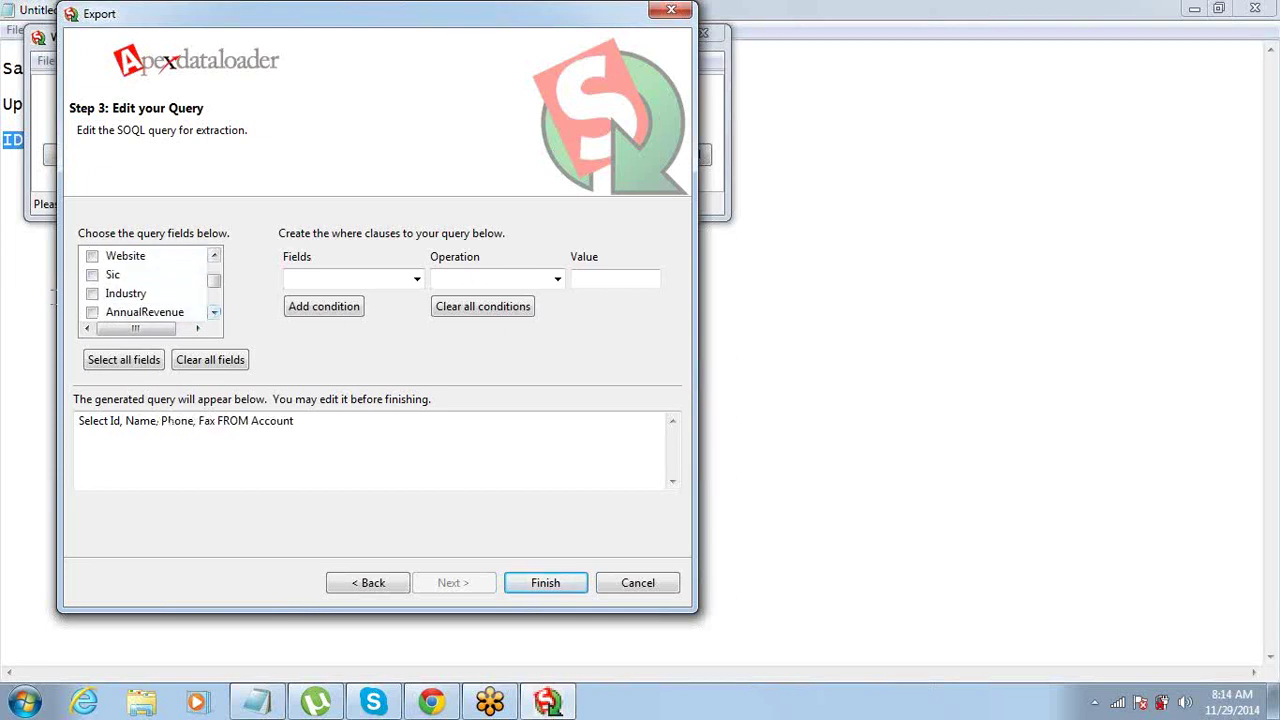
click(175, 293)
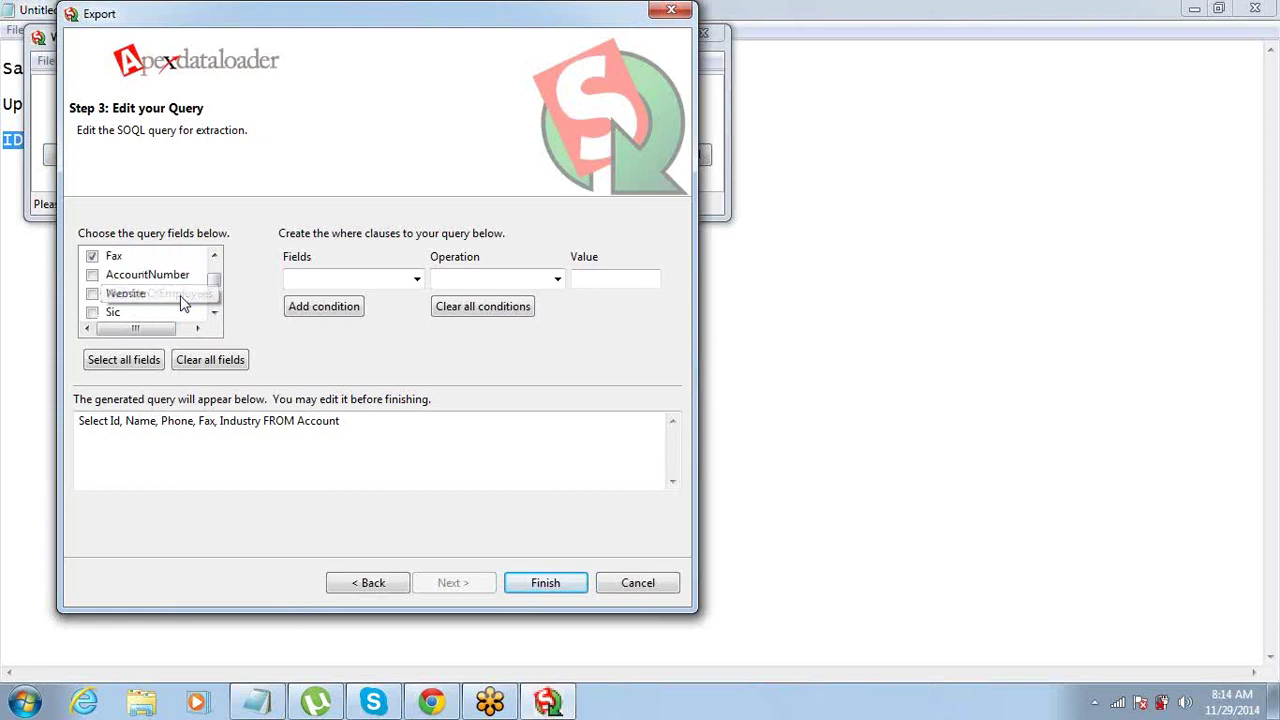
scroll(183, 303, up, 6)
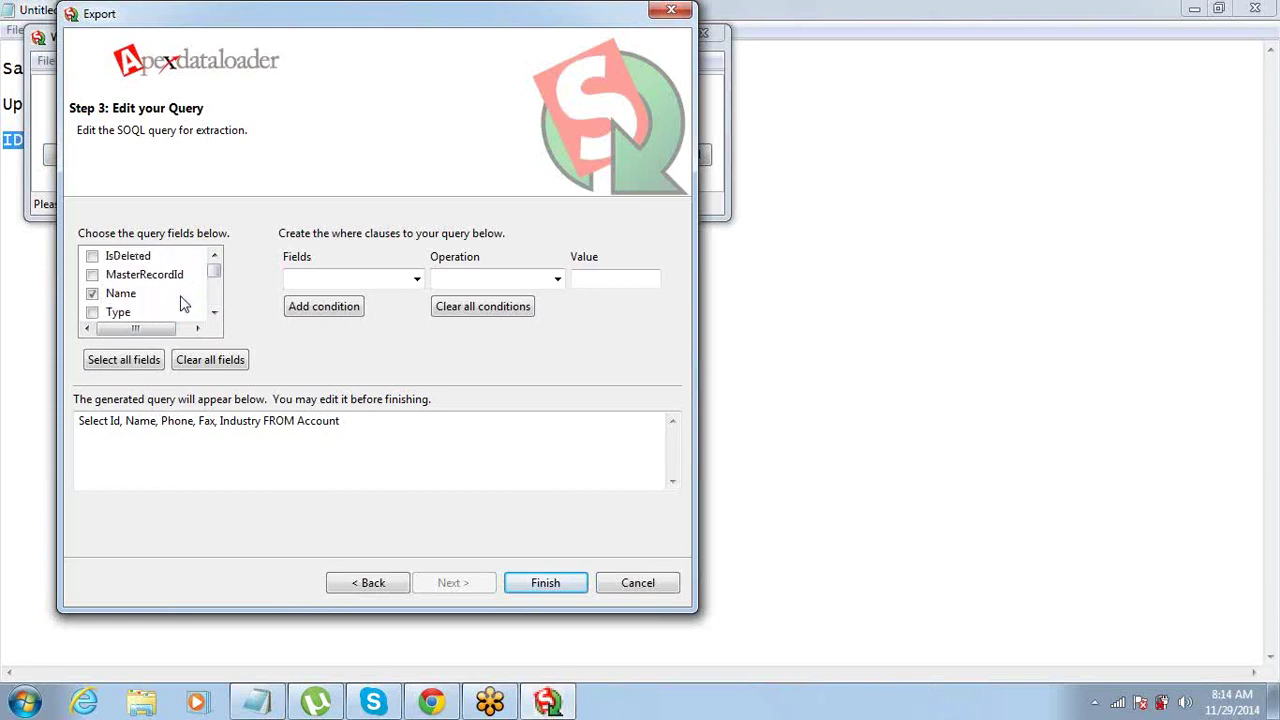
scroll(183, 303, down, 4)
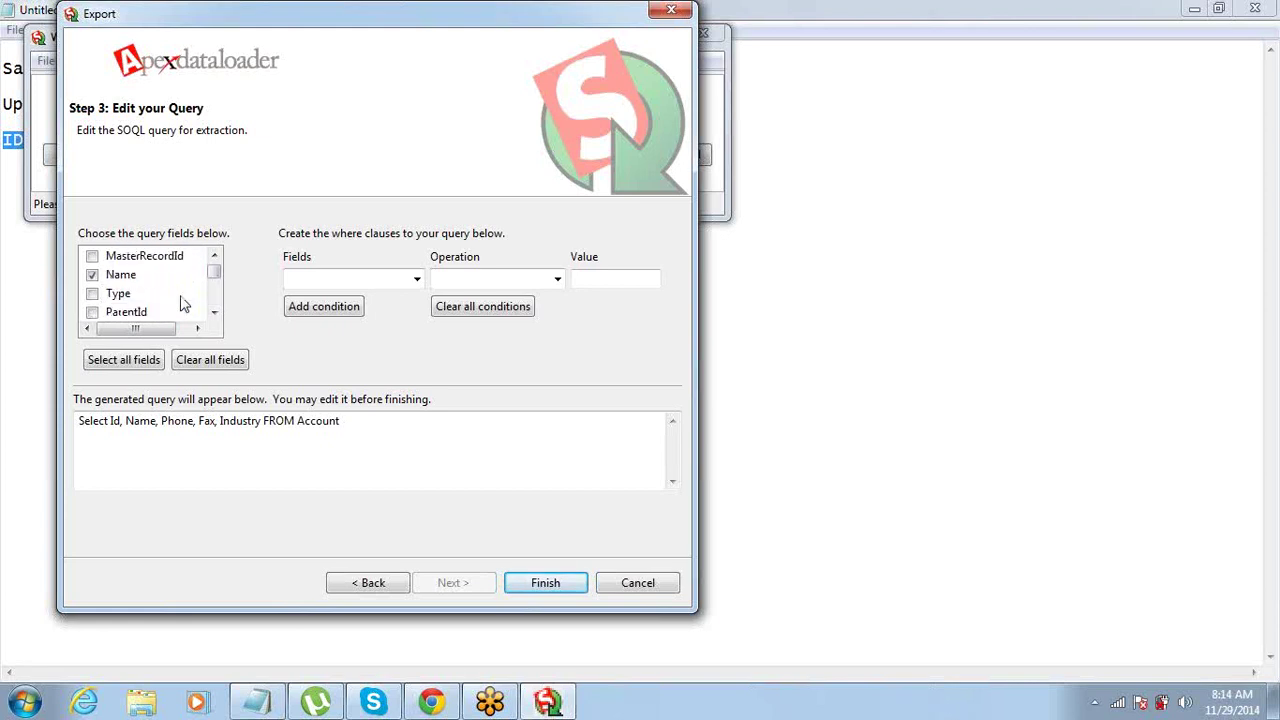
scroll(183, 303, down, 5)
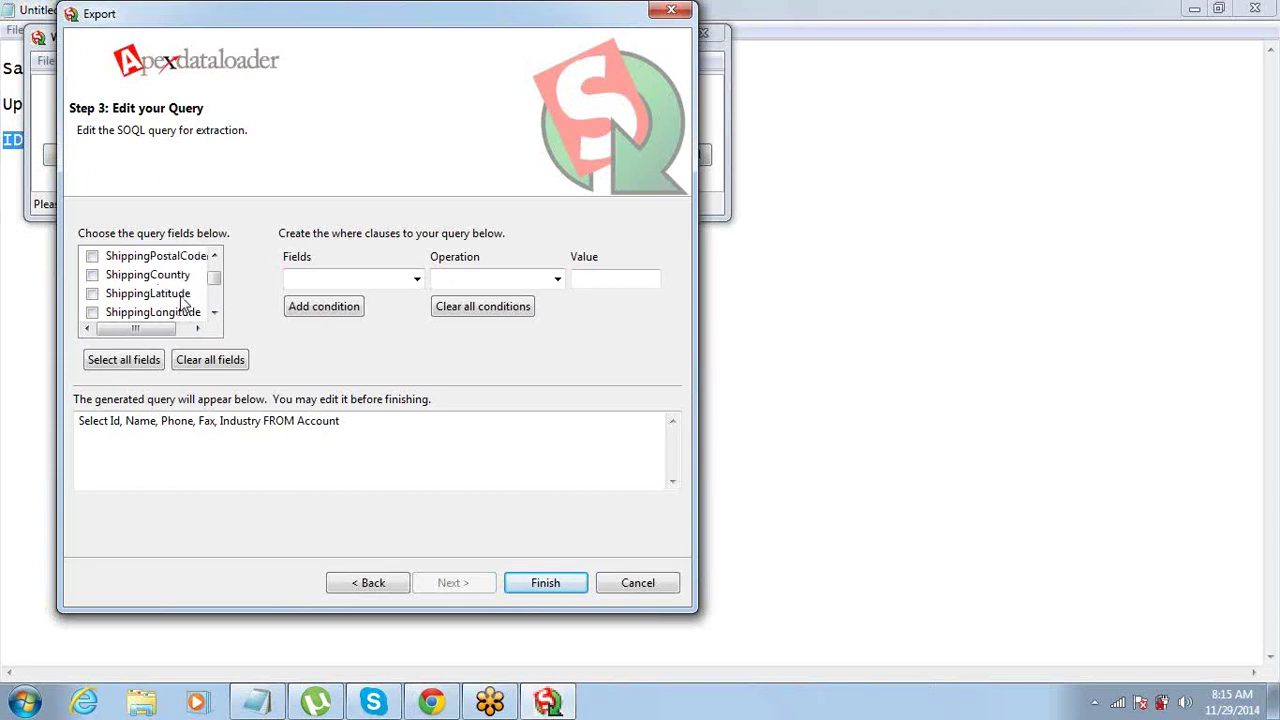
click(126, 277)
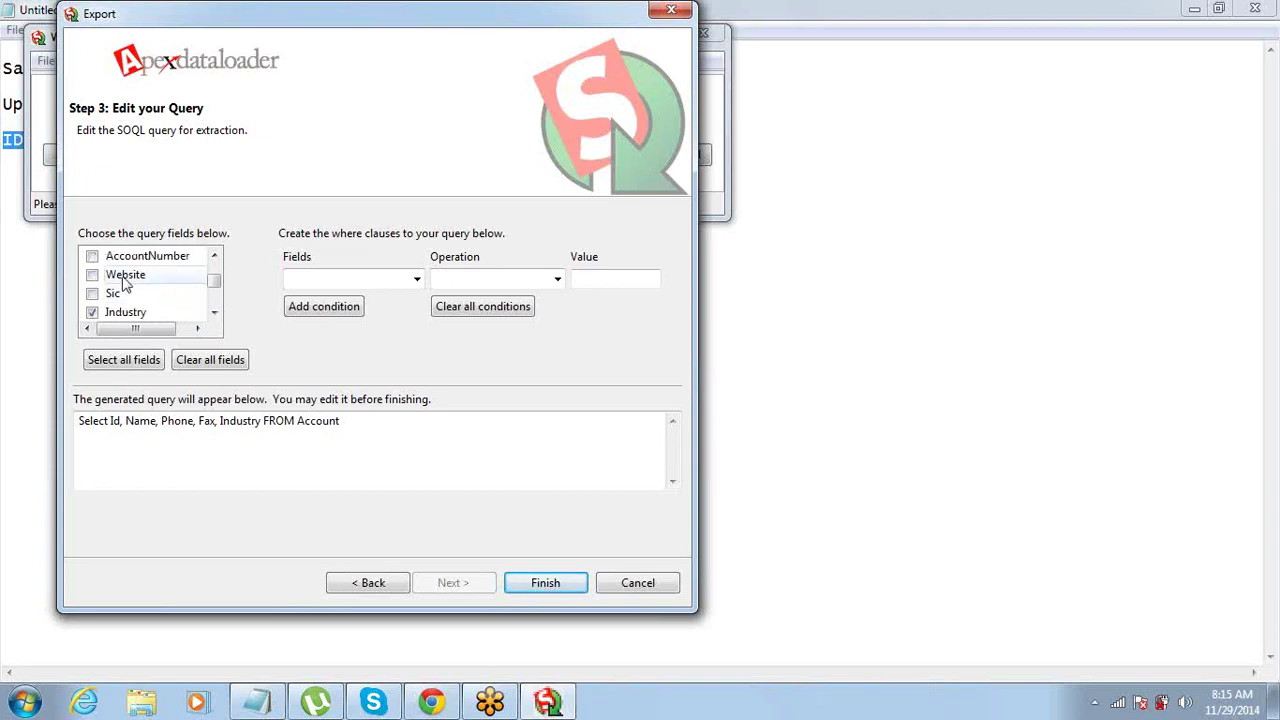
click(92, 276)
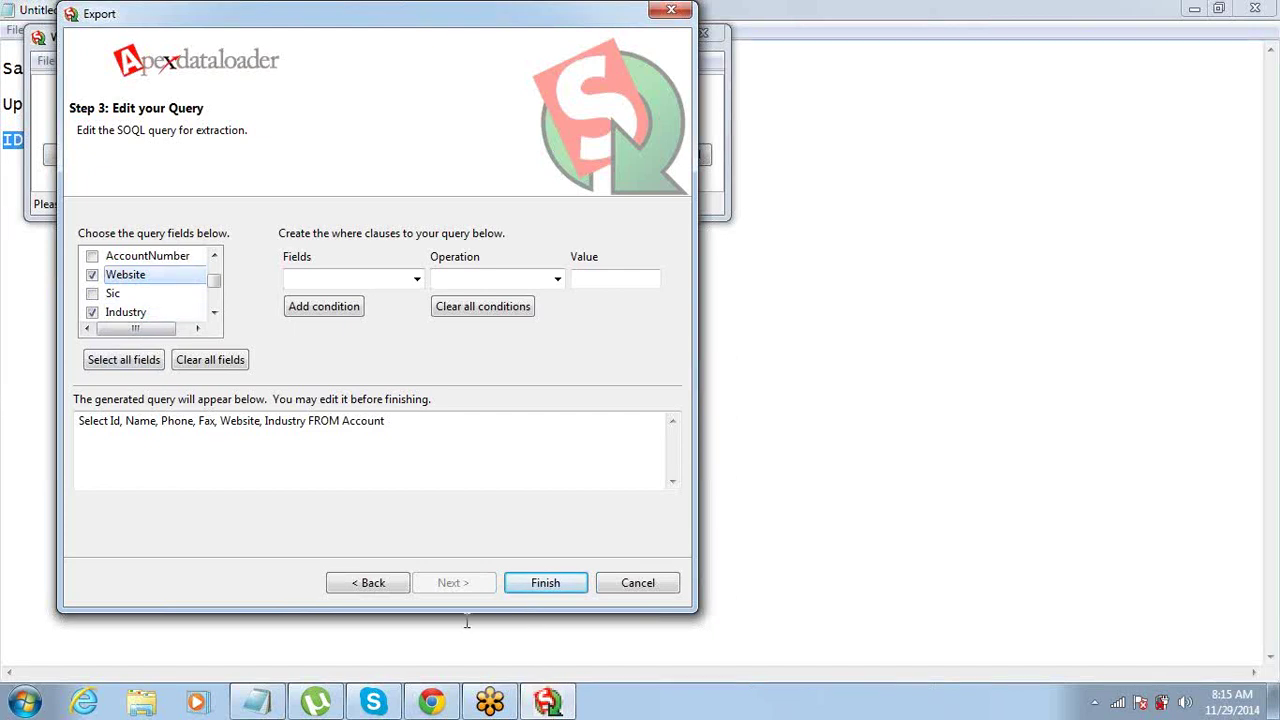
- Run the Account export and dismiss the completion message without viewing the extraction
click(538, 590)
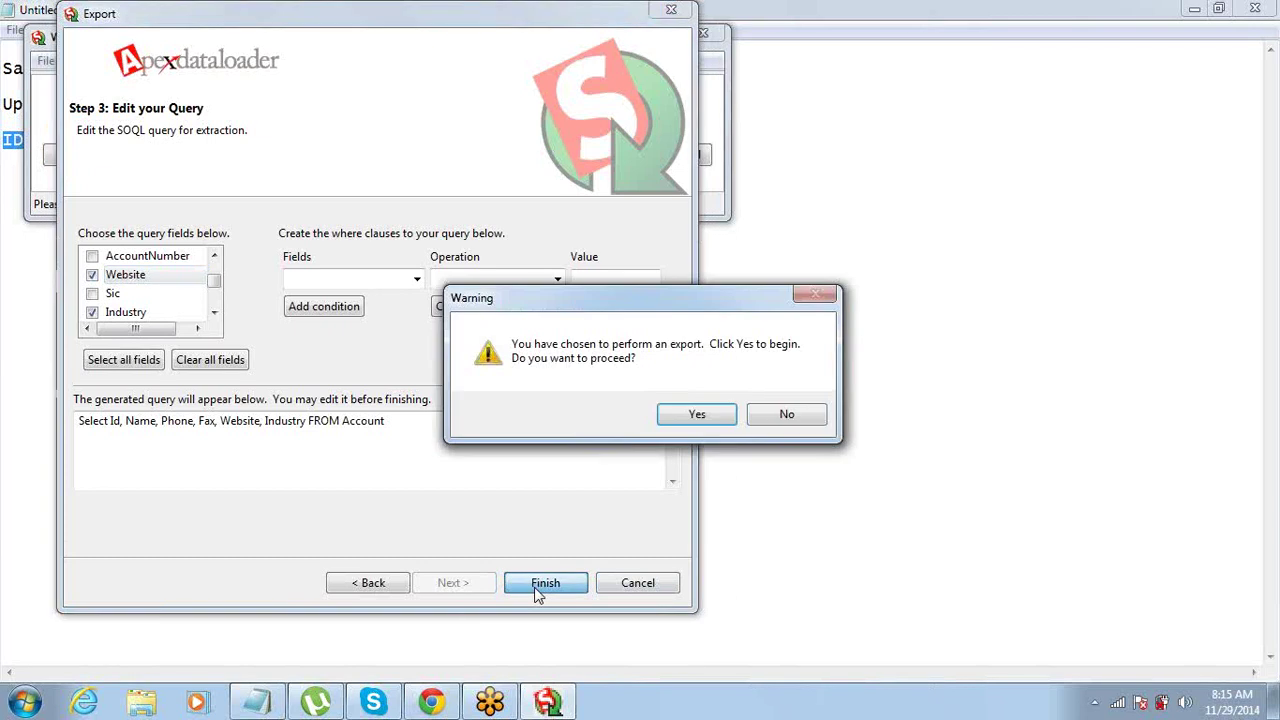
click(700, 414)
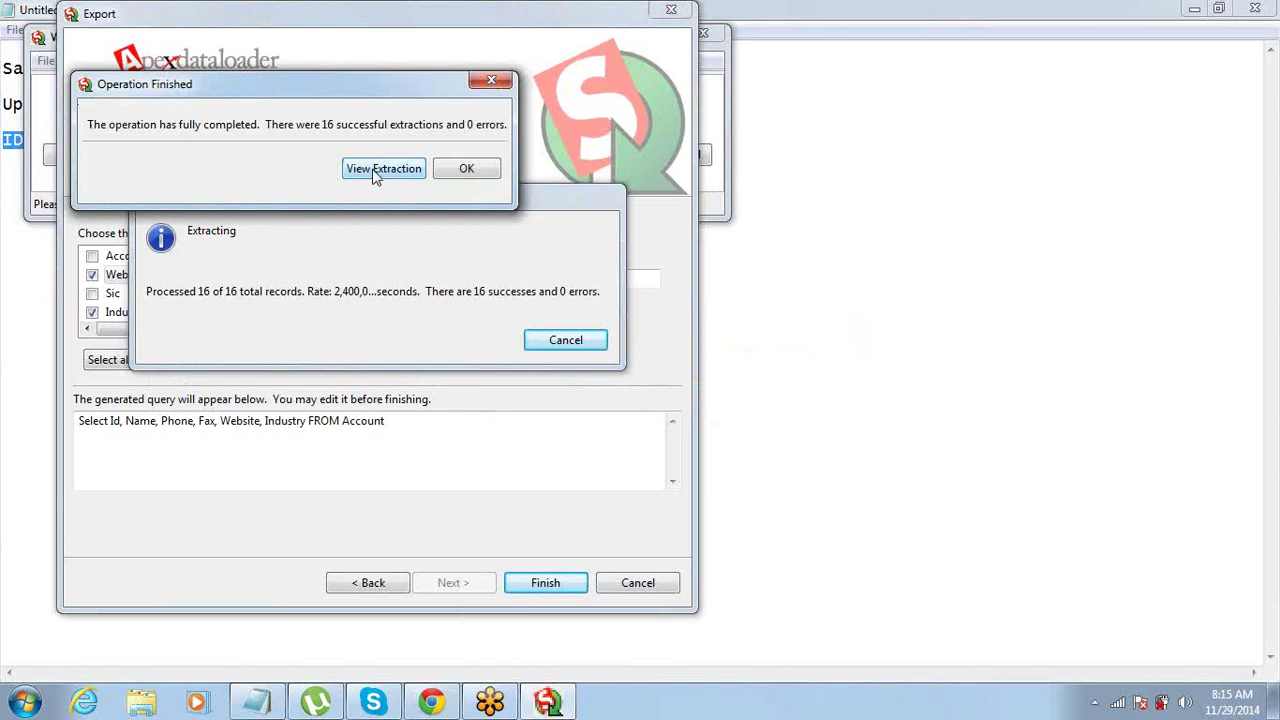
click(480, 169)
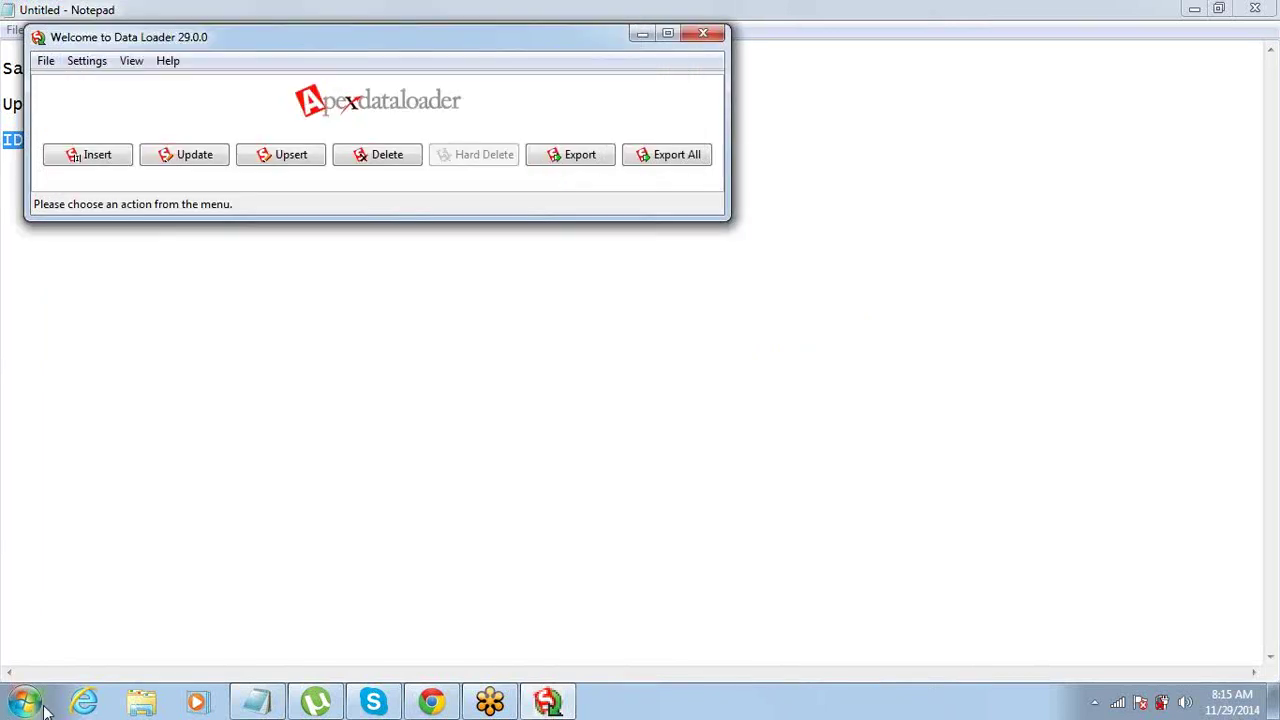
- Start Microsoft Office Excel 2007 and browse to the Desktop folder for a file to open
click(27, 703)
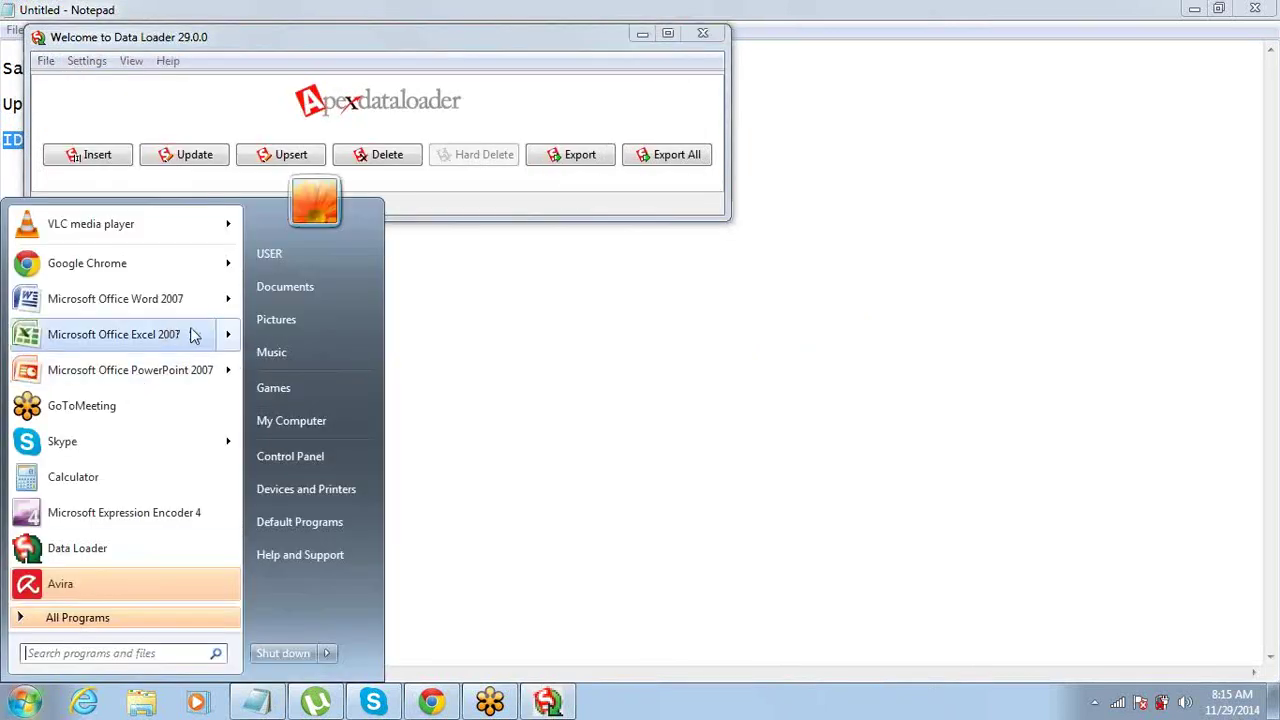
click(176, 336)
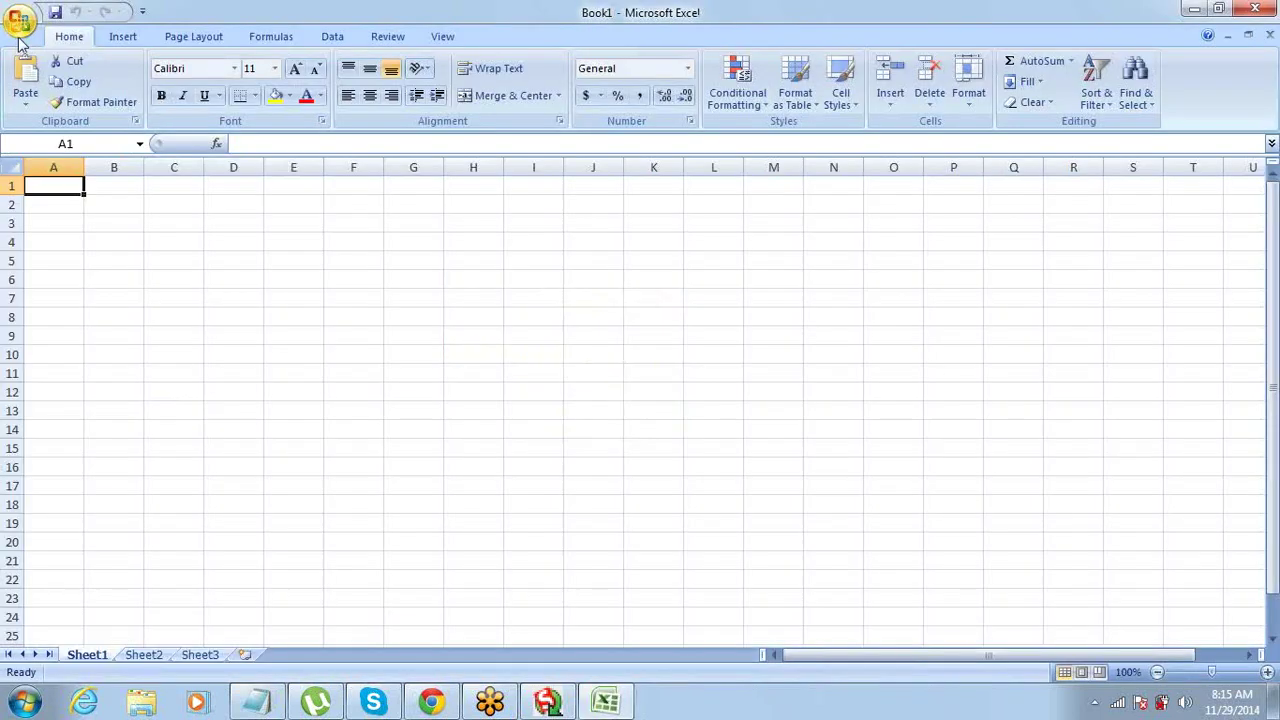
click(20, 26)
mouse_move(44, 234)
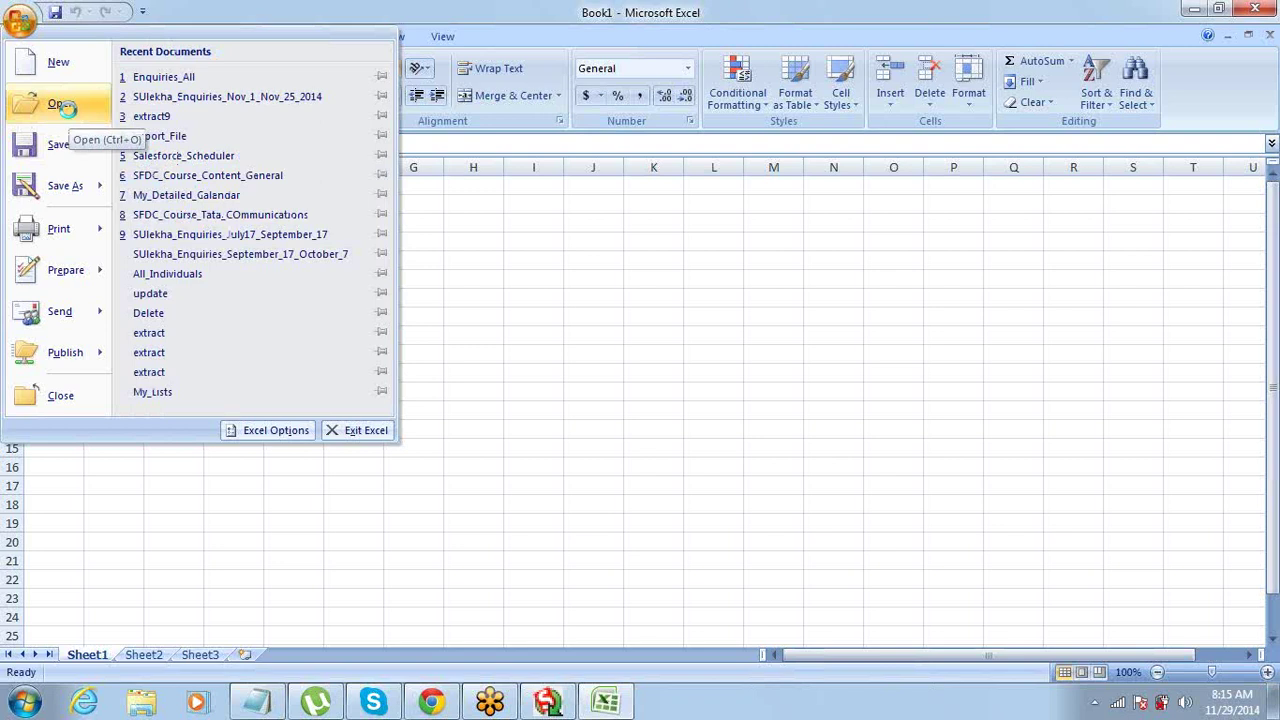
click(62, 106)
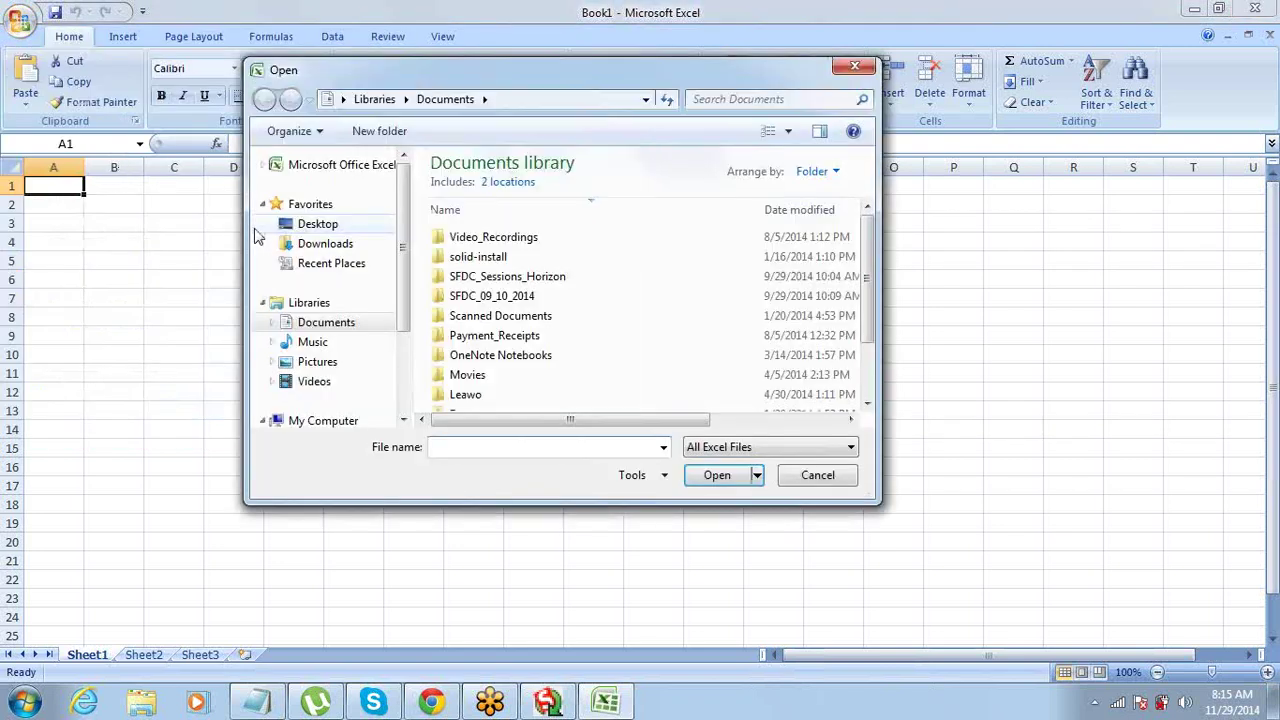
click(314, 223)
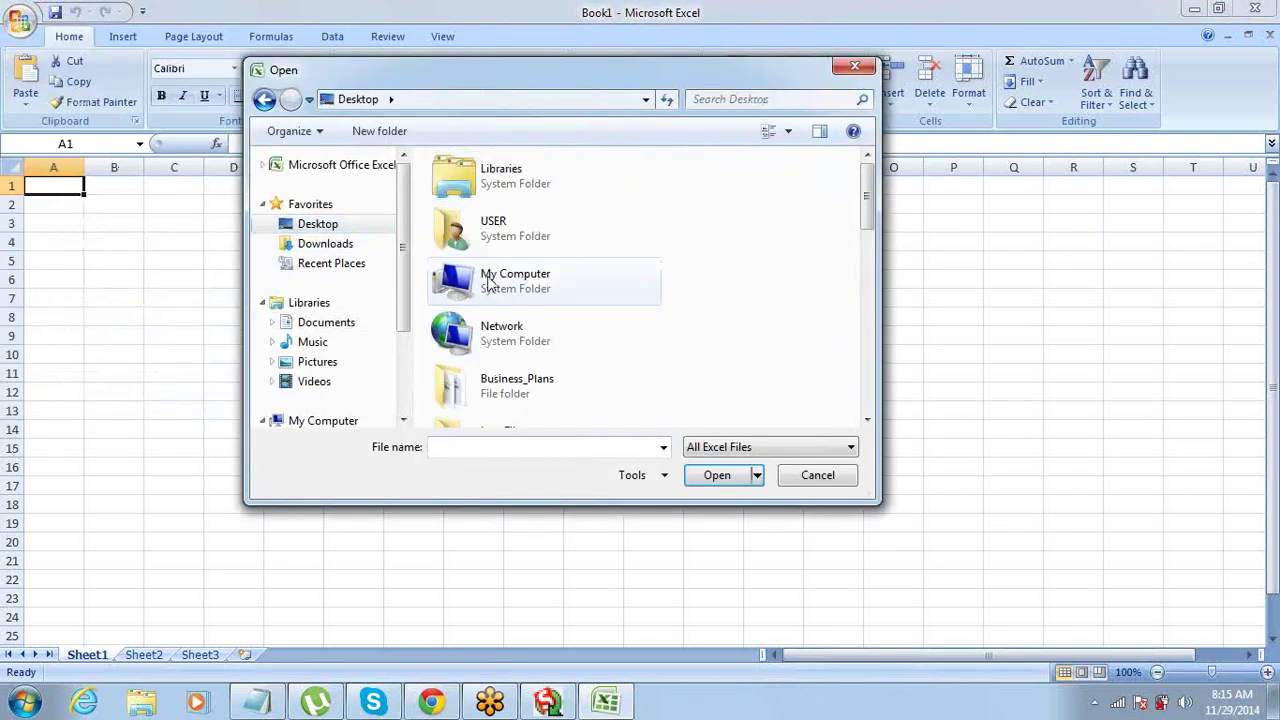
- List all file types on the Desktop and open the extractforupdate file, accepting the file format warning
click(490, 285)
key(e)
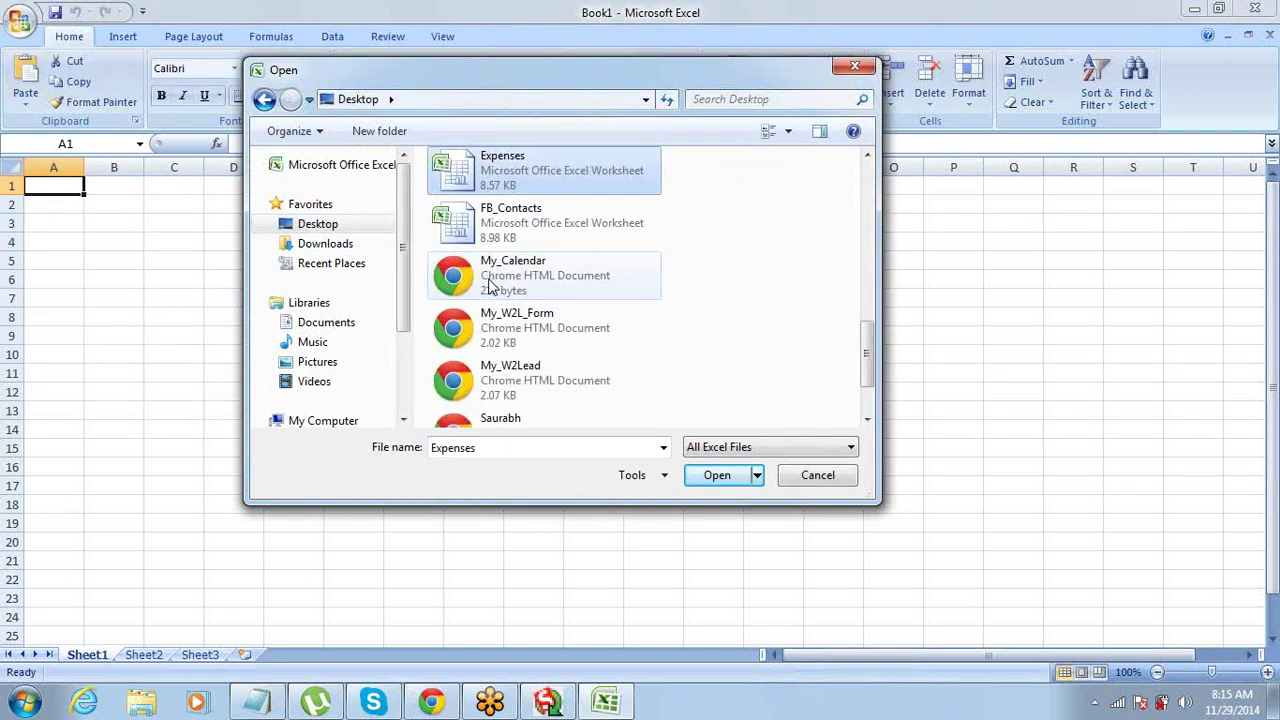
click(736, 447)
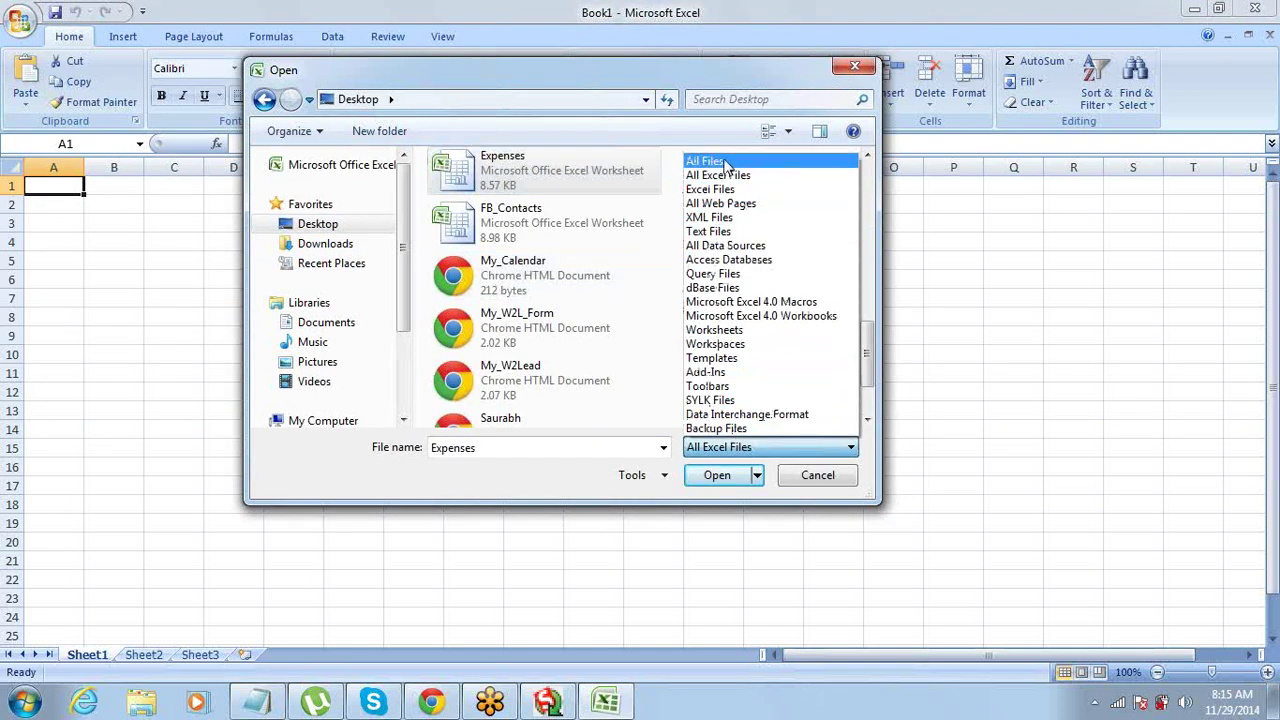
click(726, 165)
click(628, 257)
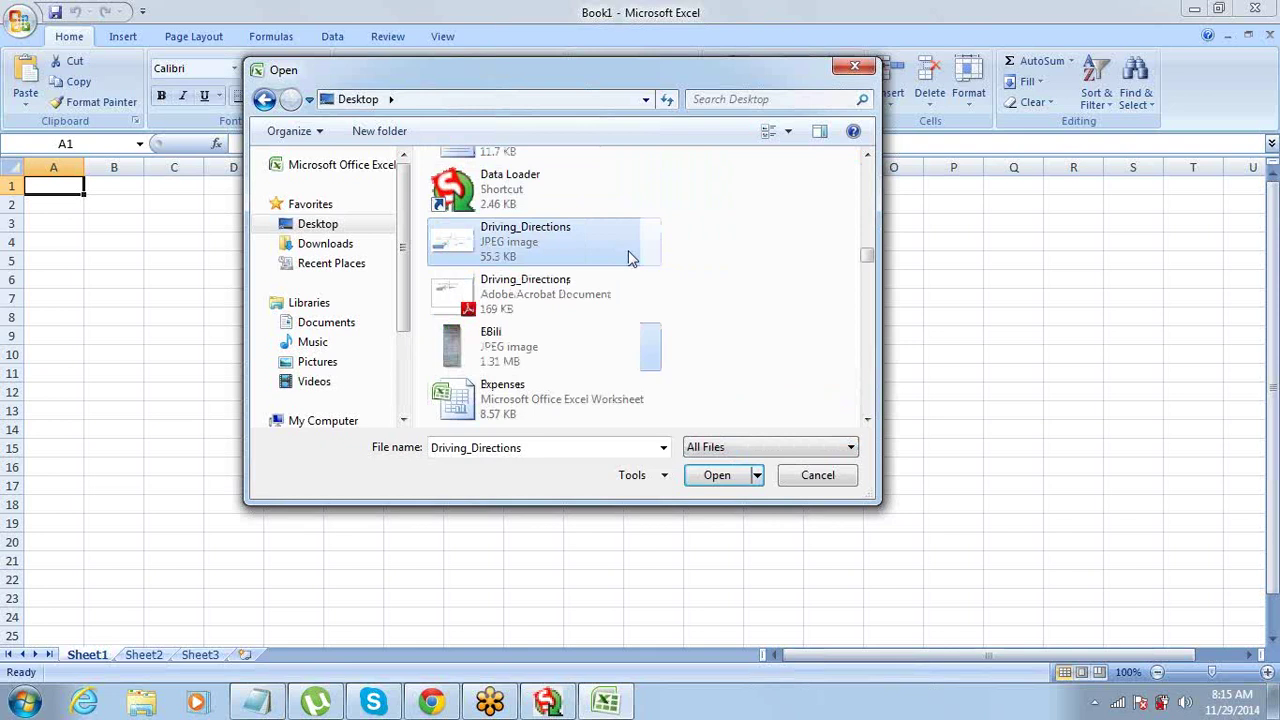
text(extractforupdete)
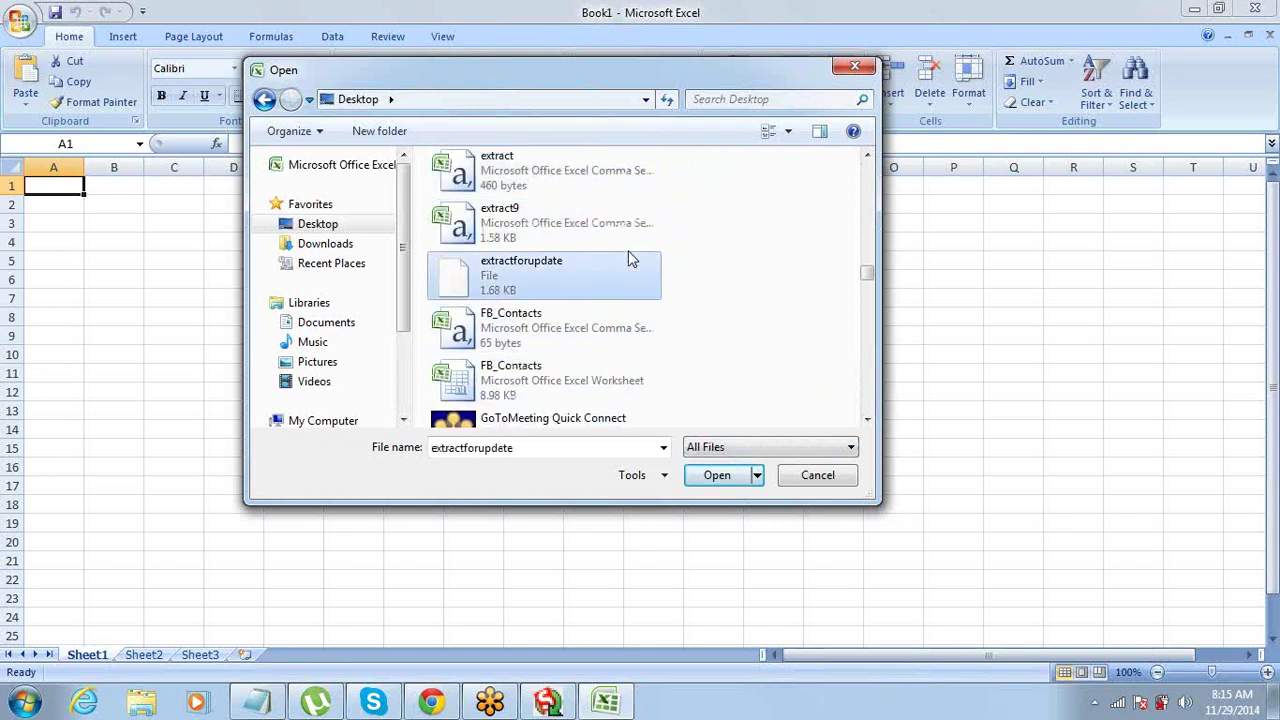
key(Return)
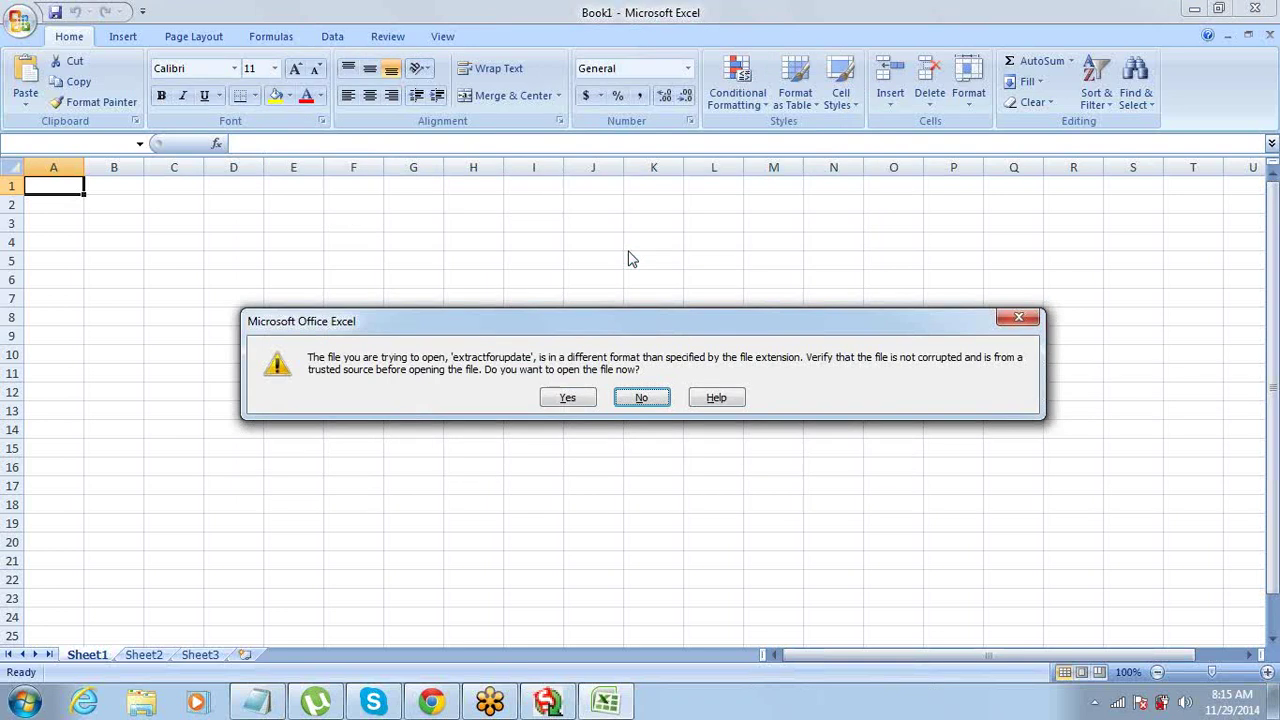
key(Tab)
key(Tab)
key(Return)
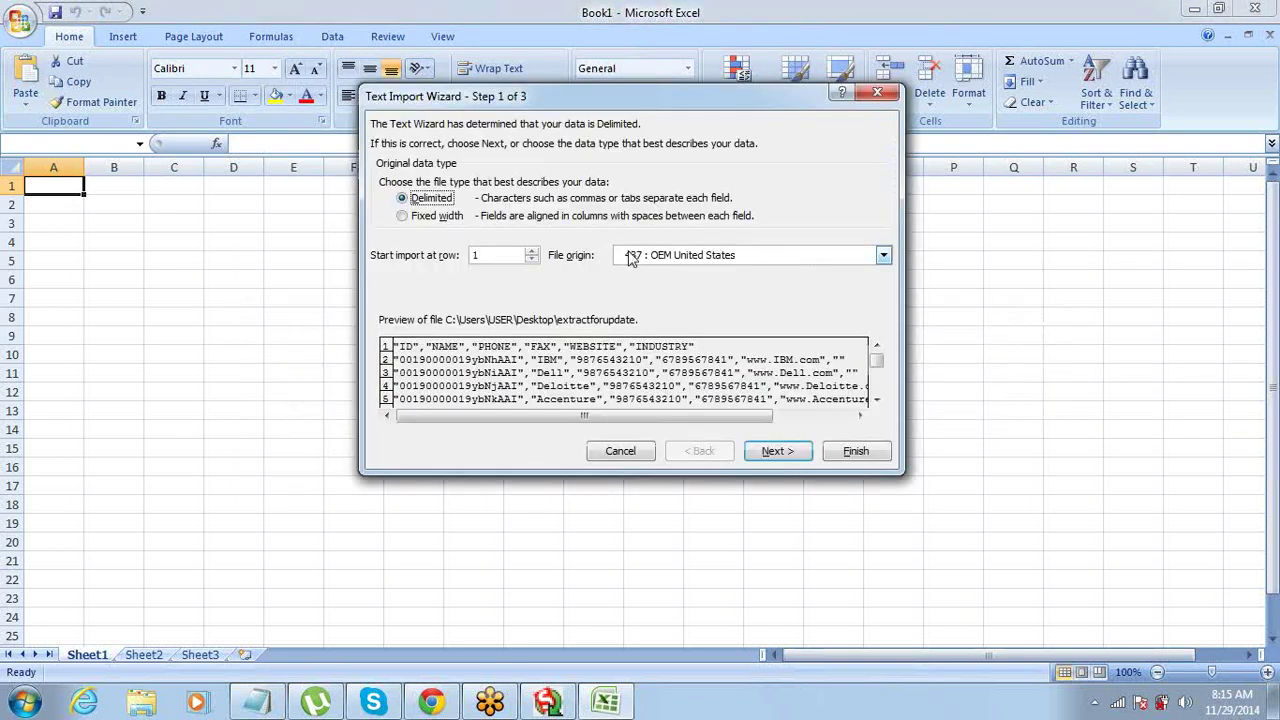
- Import the delimited text with Comma added as a delimiter, keeping the remaining import settings
click(778, 451)
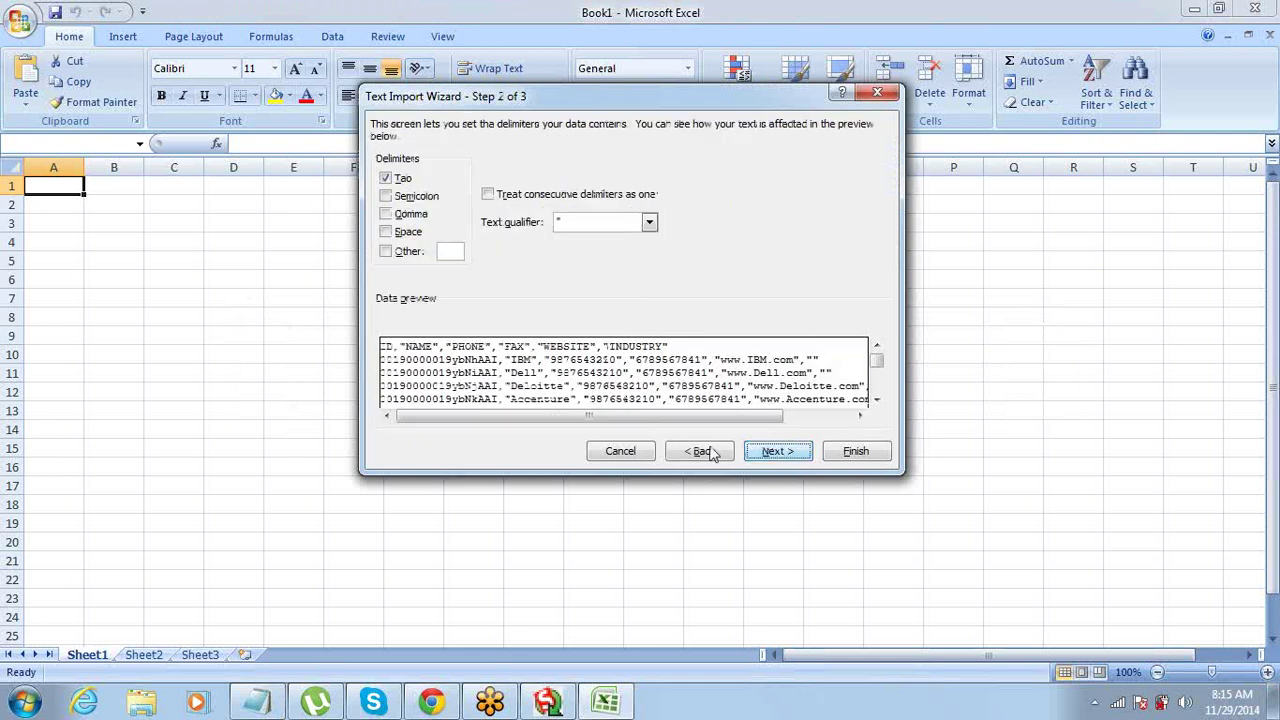
click(386, 214)
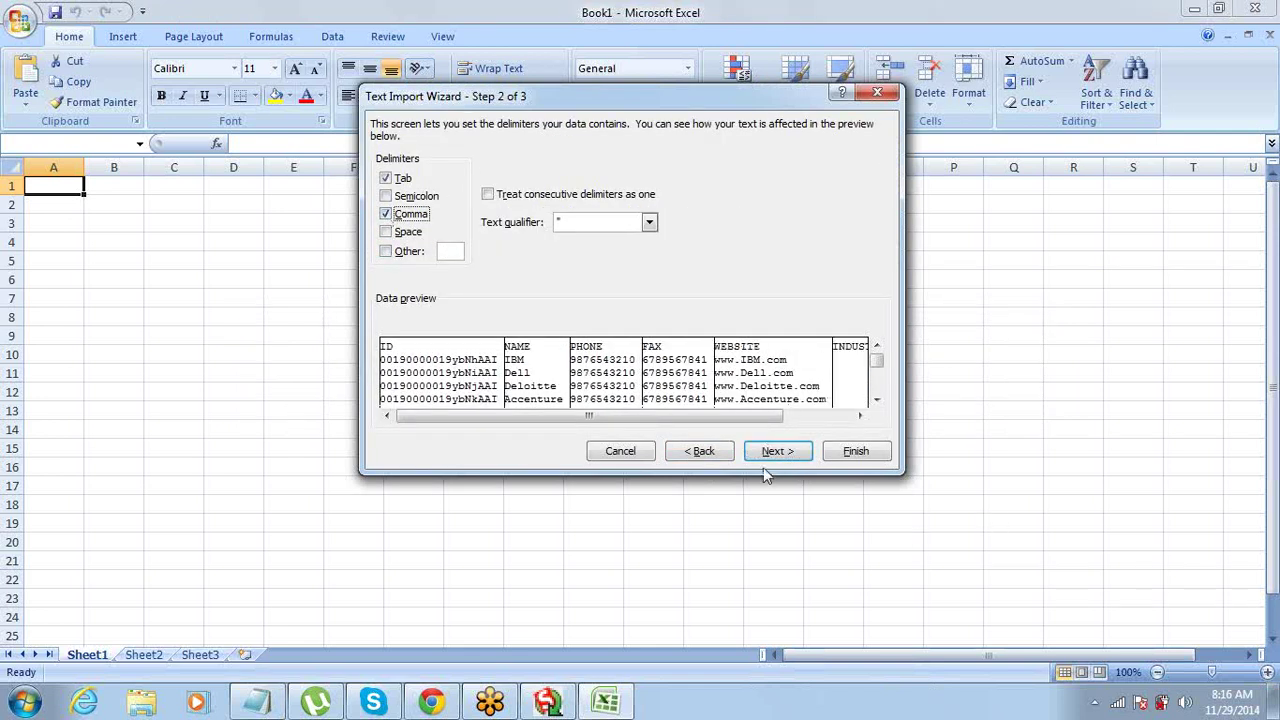
click(775, 451)
click(850, 451)
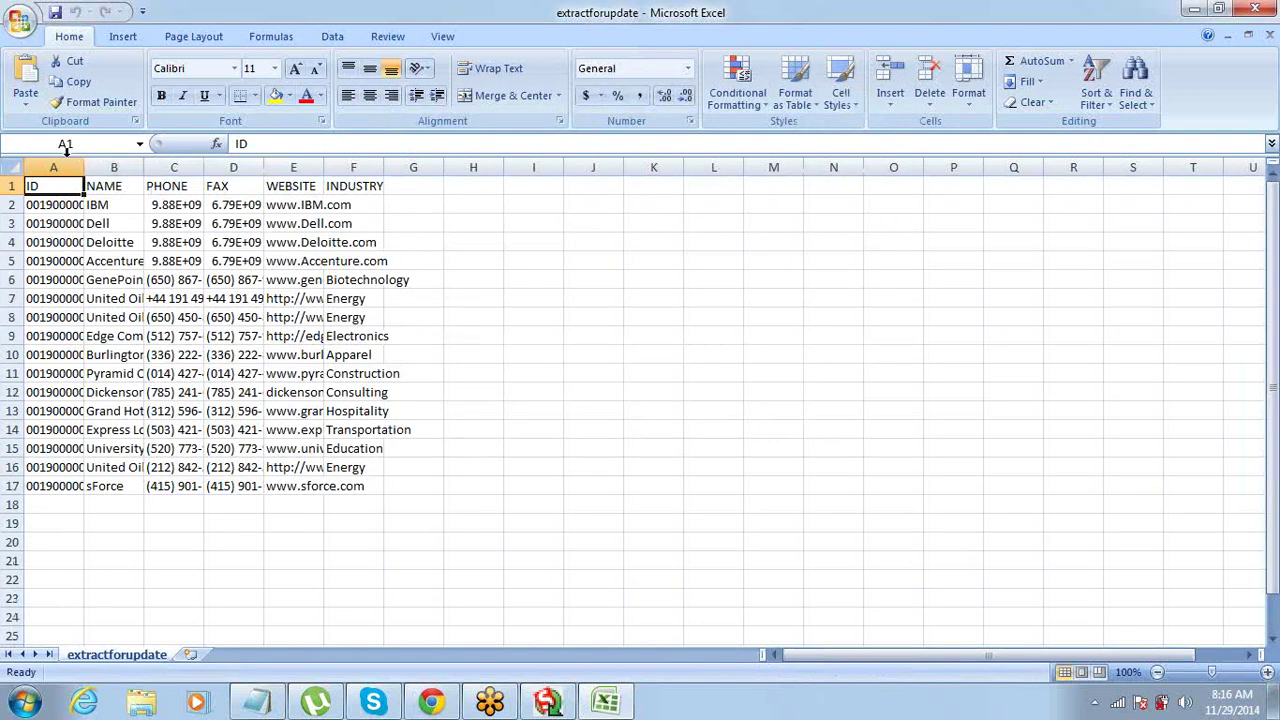
- Adjust the widths of the ID to INDUSTRY columns so the exported account values are readable
drag(84, 167, 888, 167)
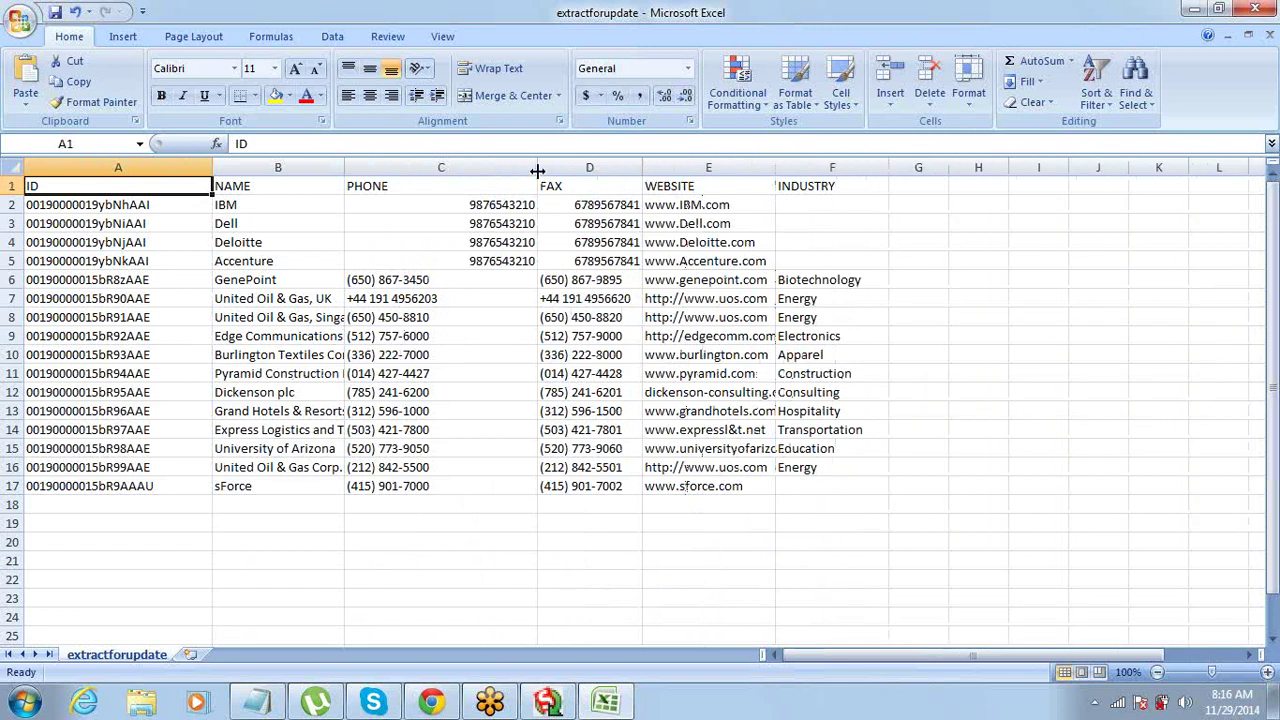
drag(538, 172, 464, 172)
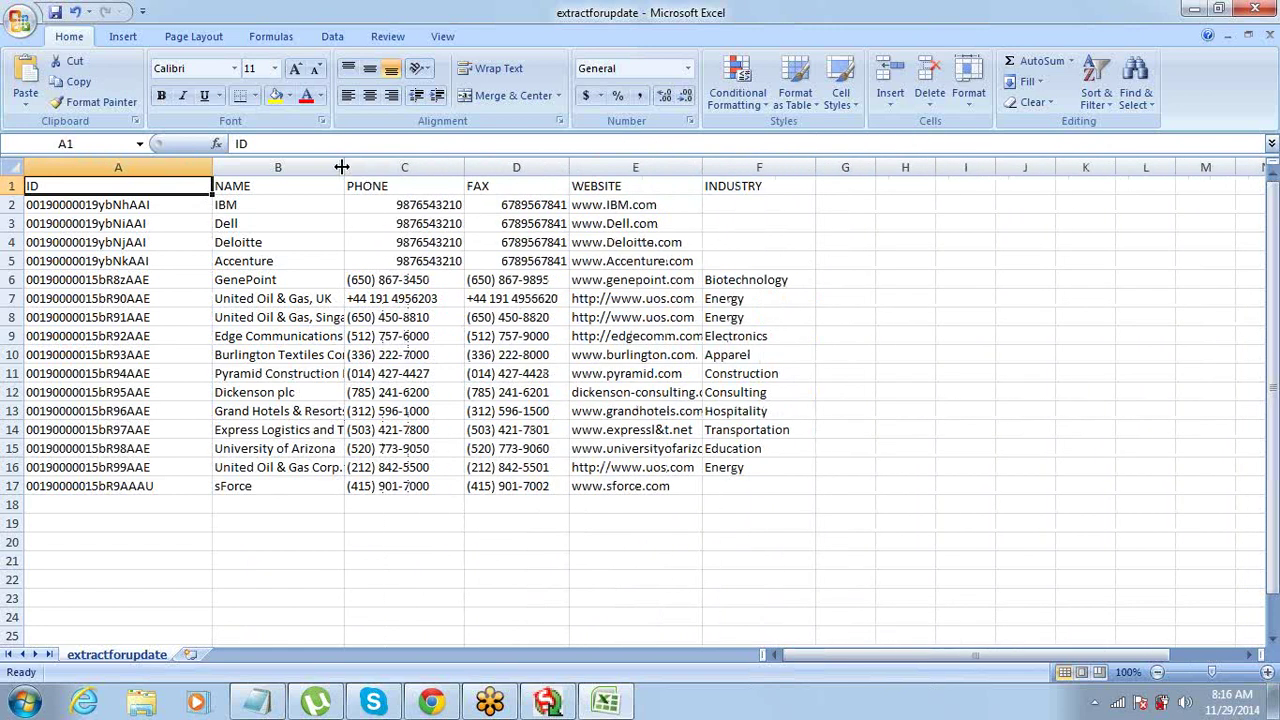
drag(344, 170, 363, 167)
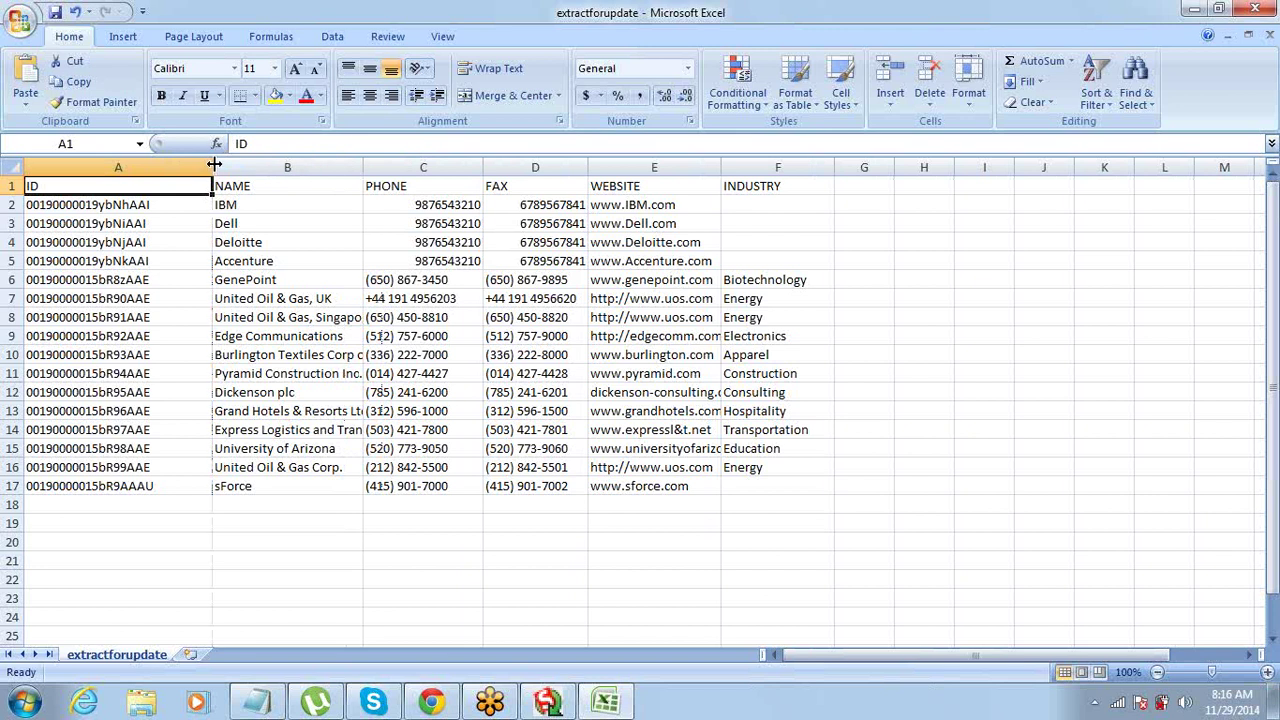
drag(212, 167, 188, 163)
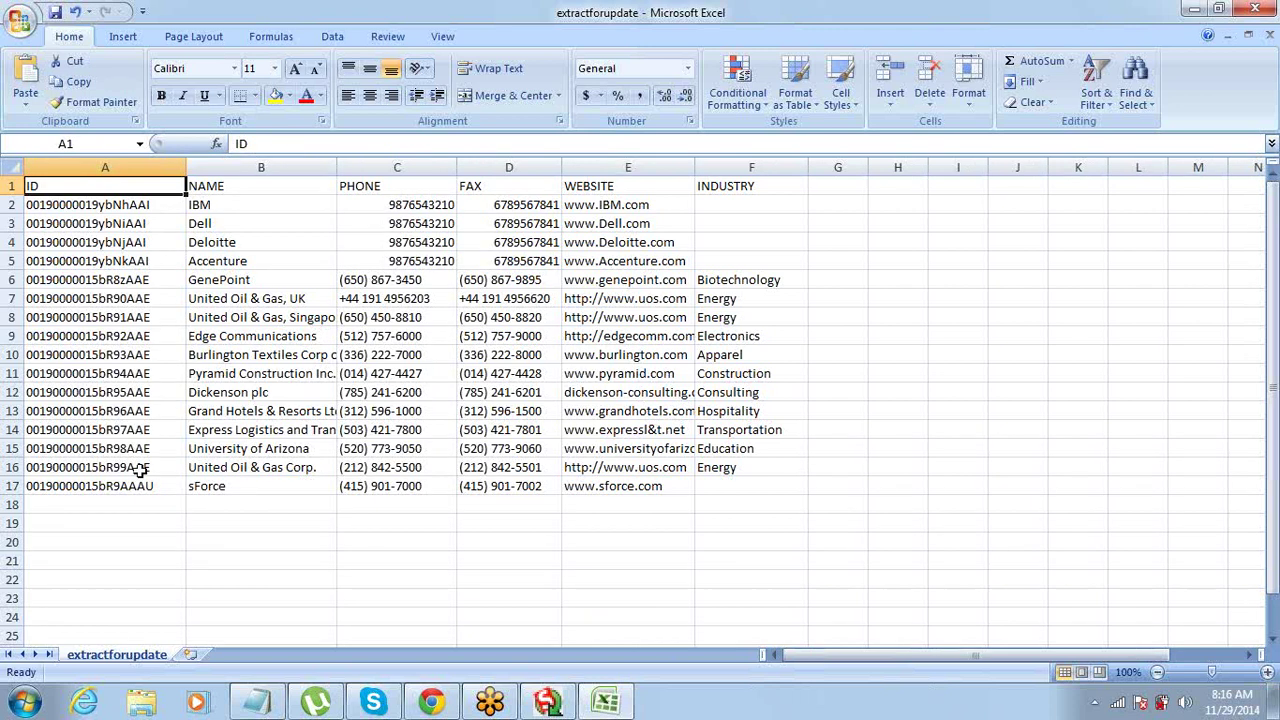
- Switch to the file explorer and look through the Log_Files folder on the Desktop
click(22, 702)
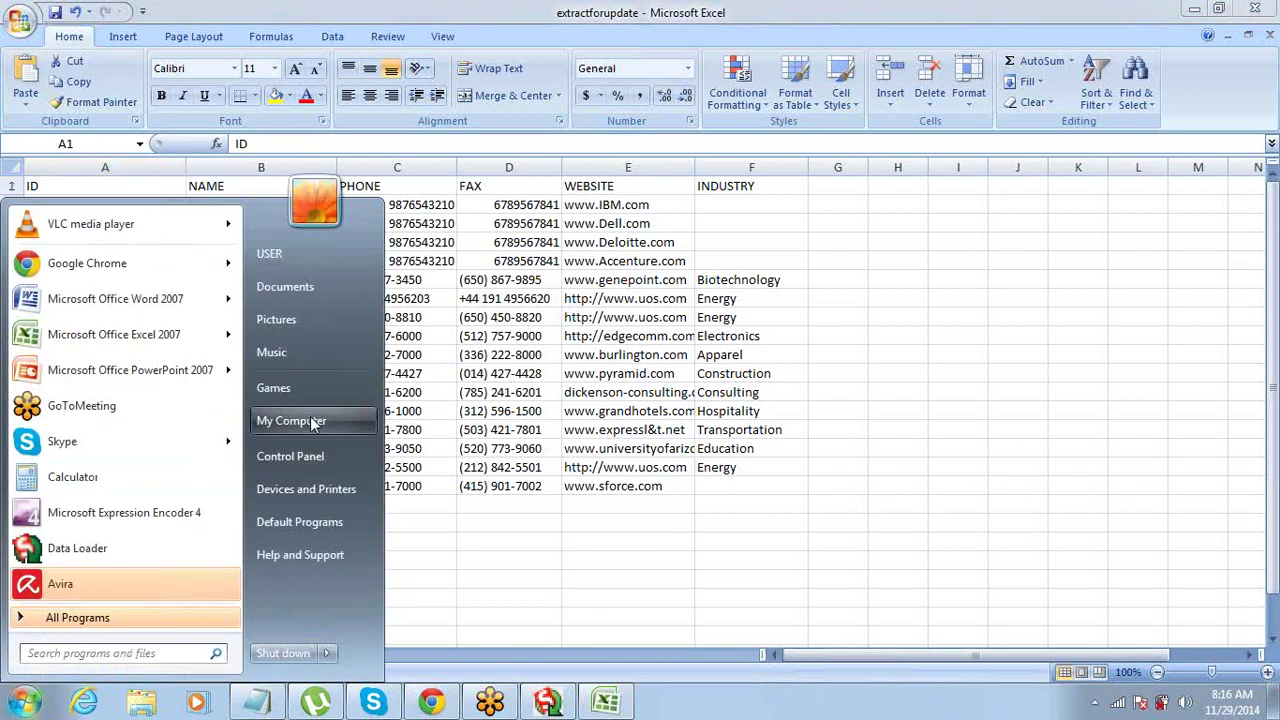
click(312, 422)
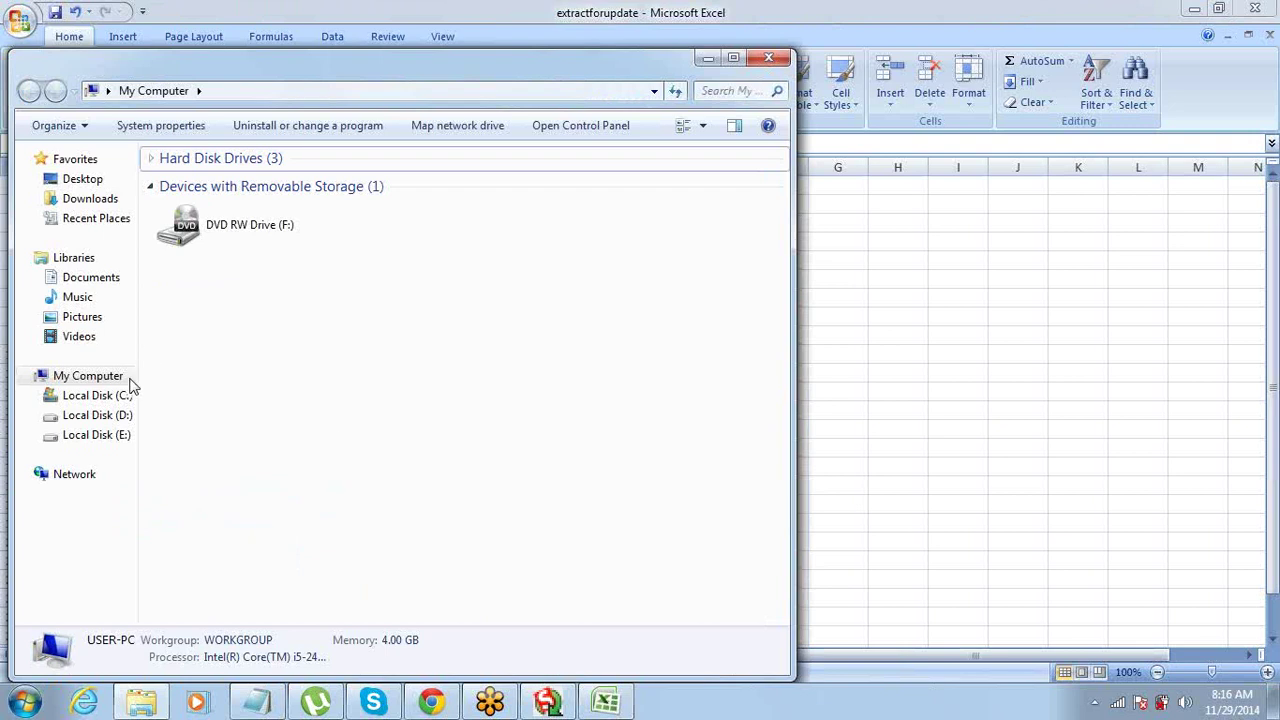
click(88, 181)
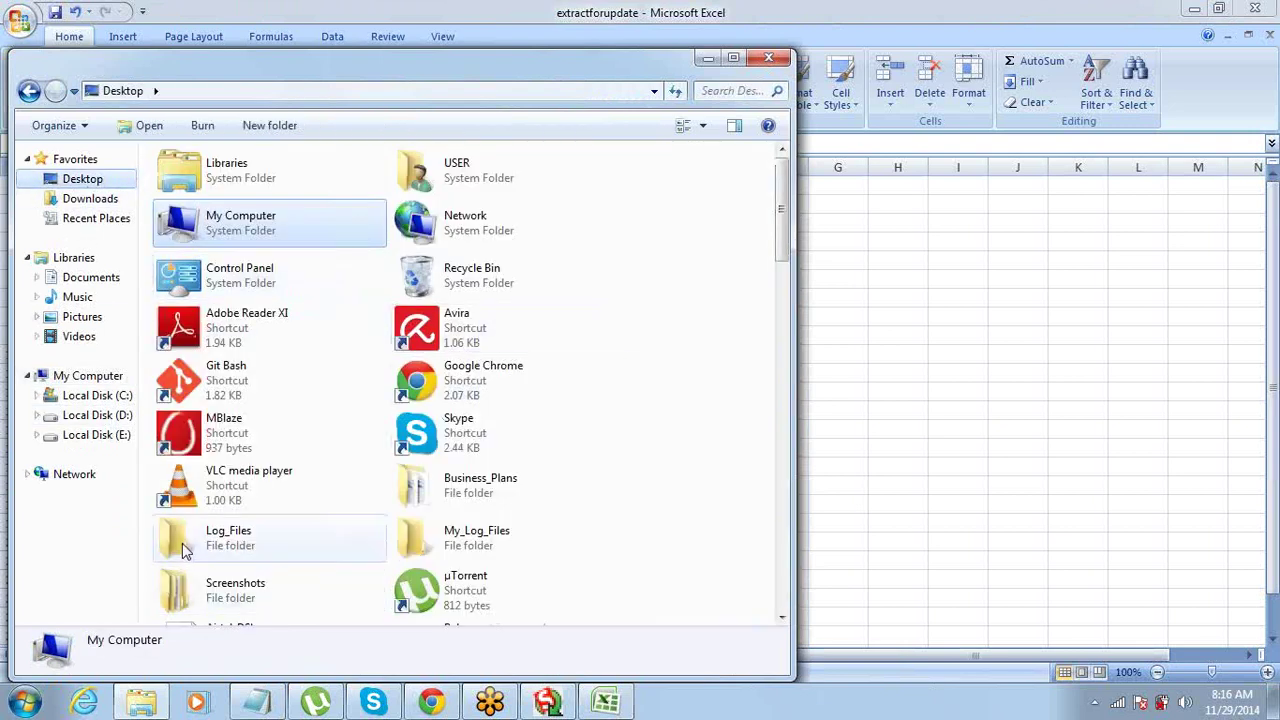
double_click(178, 540)
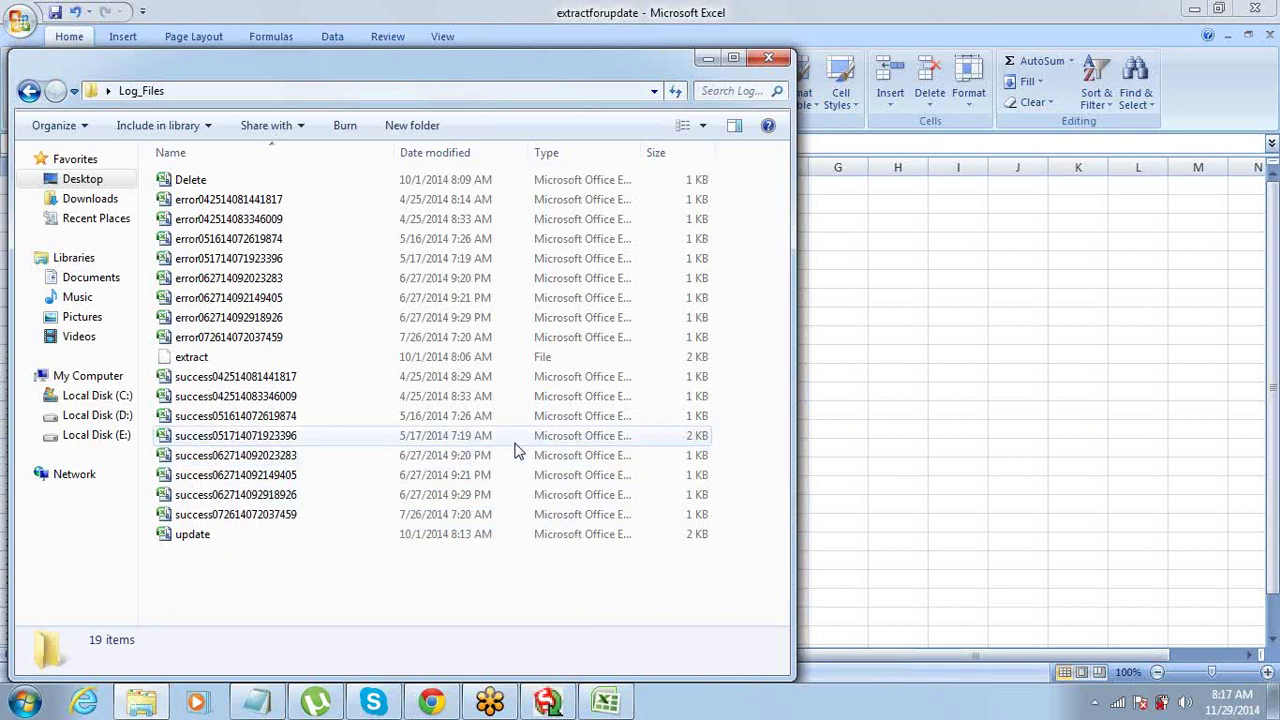
click(259, 458)
double_click(259, 456)
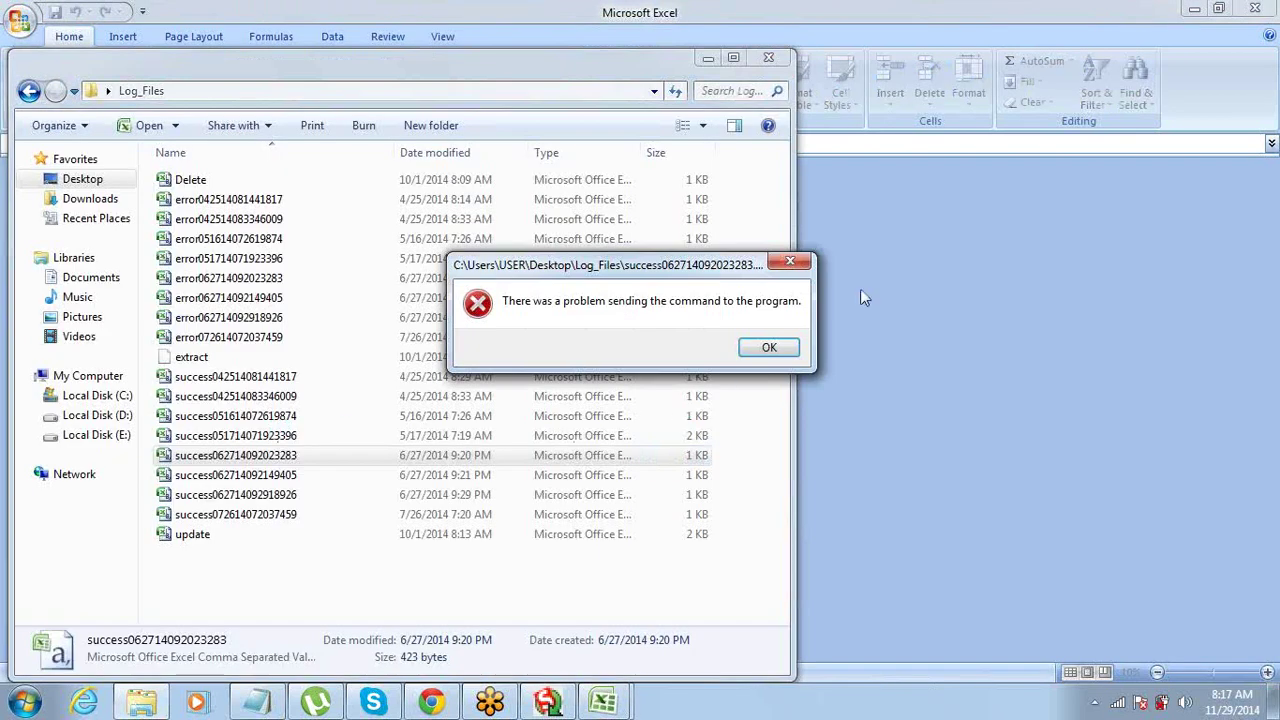
click(793, 350)
click(818, 9)
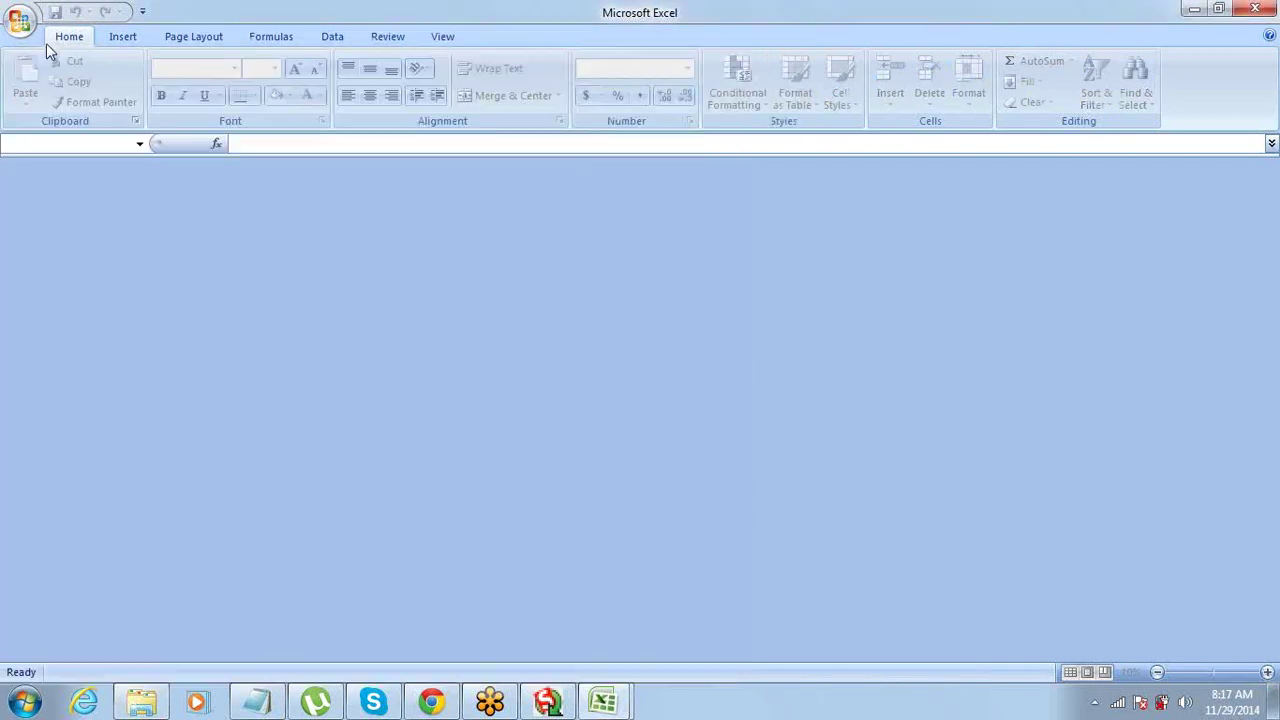
- Browse to the Log_Files folder on the Desktop in Excel's Open dialog
click(20, 19)
click(58, 103)
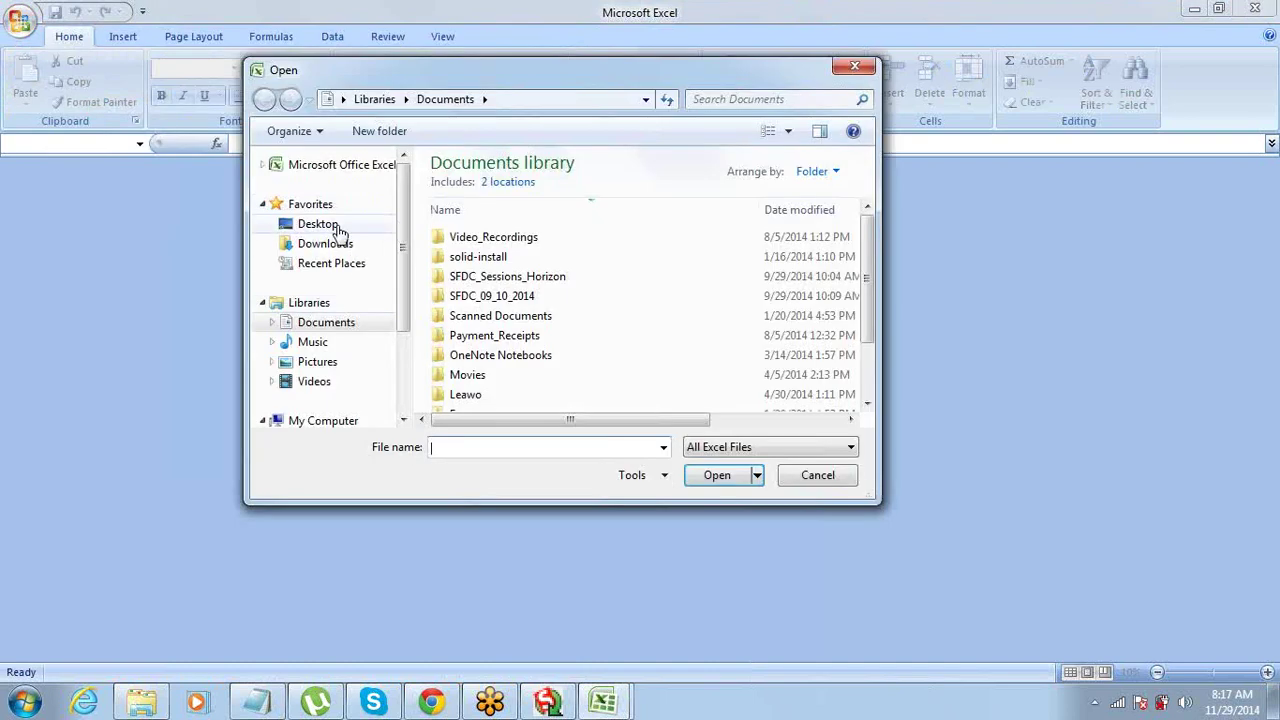
click(315, 224)
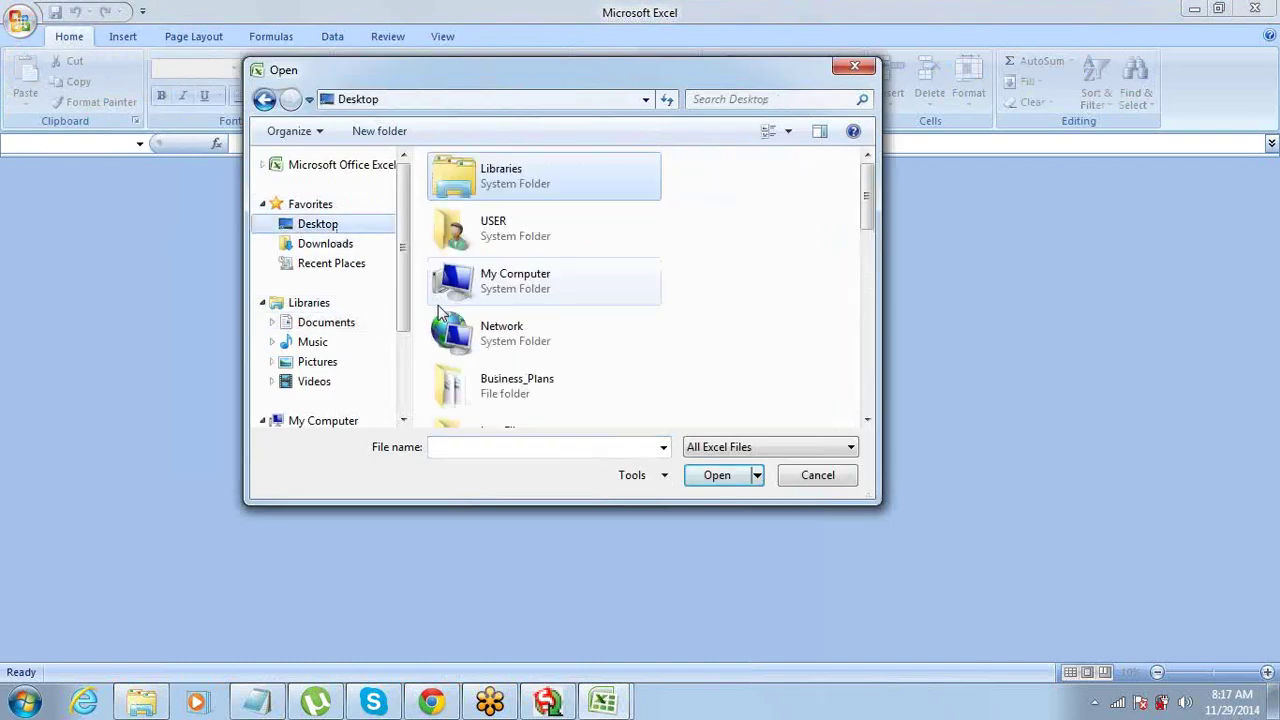
drag(872, 200, 871, 222)
click(517, 323)
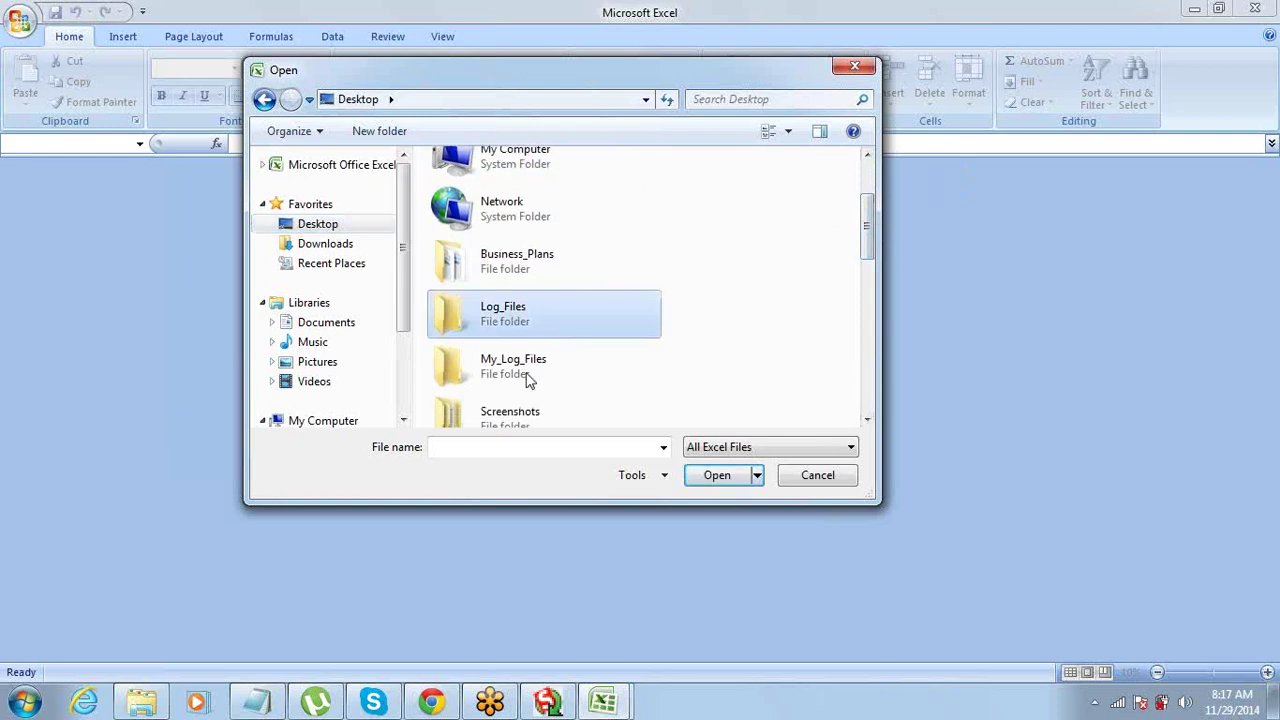
double_click(490, 320)
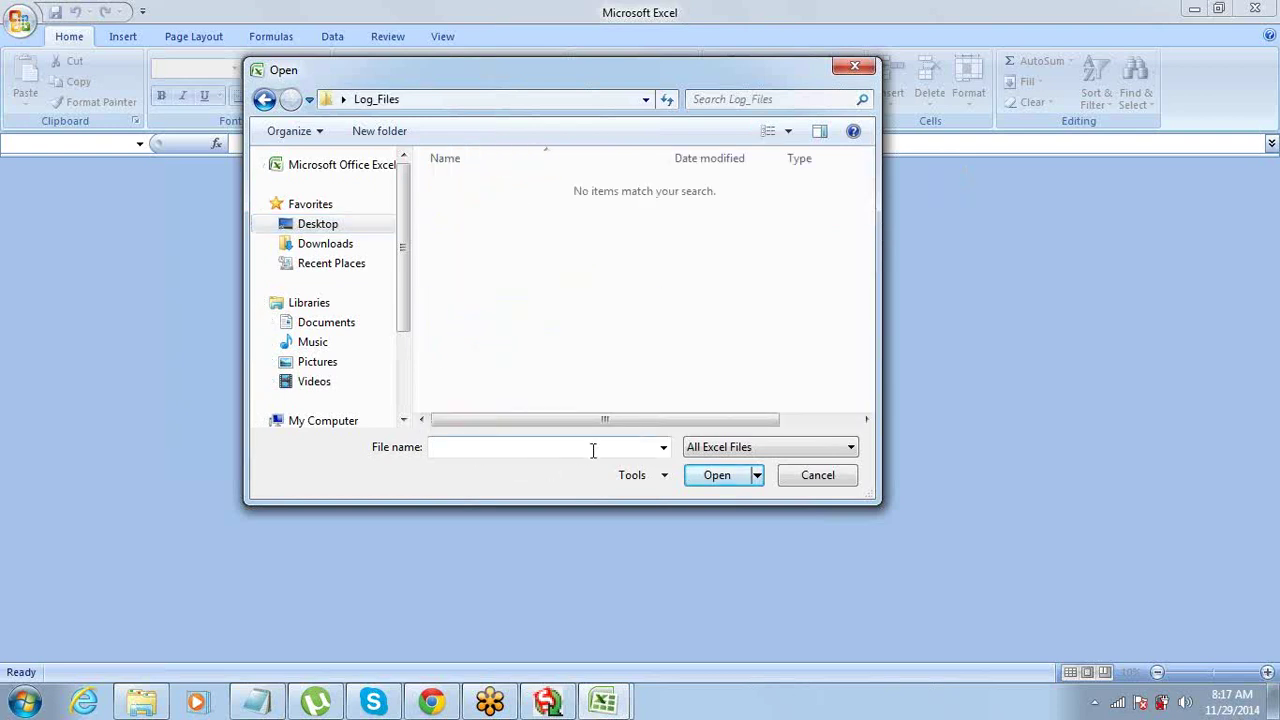
click(750, 450)
click(729, 163)
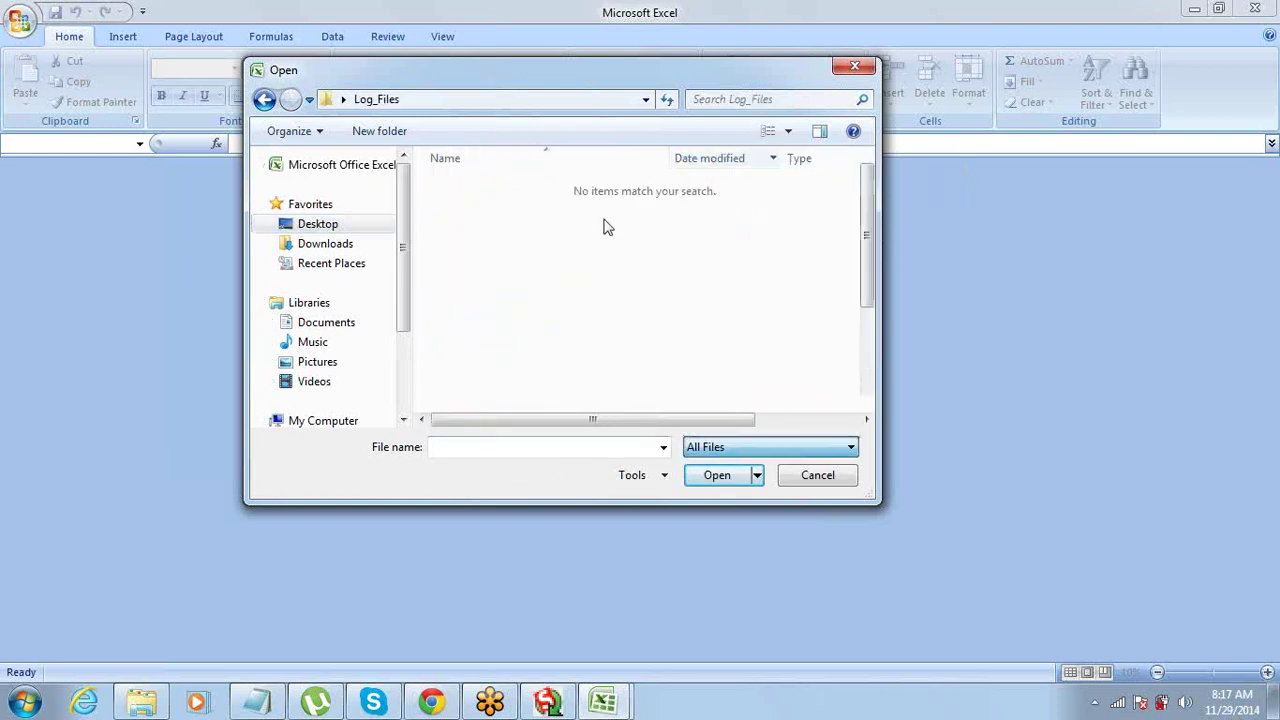
click(497, 382)
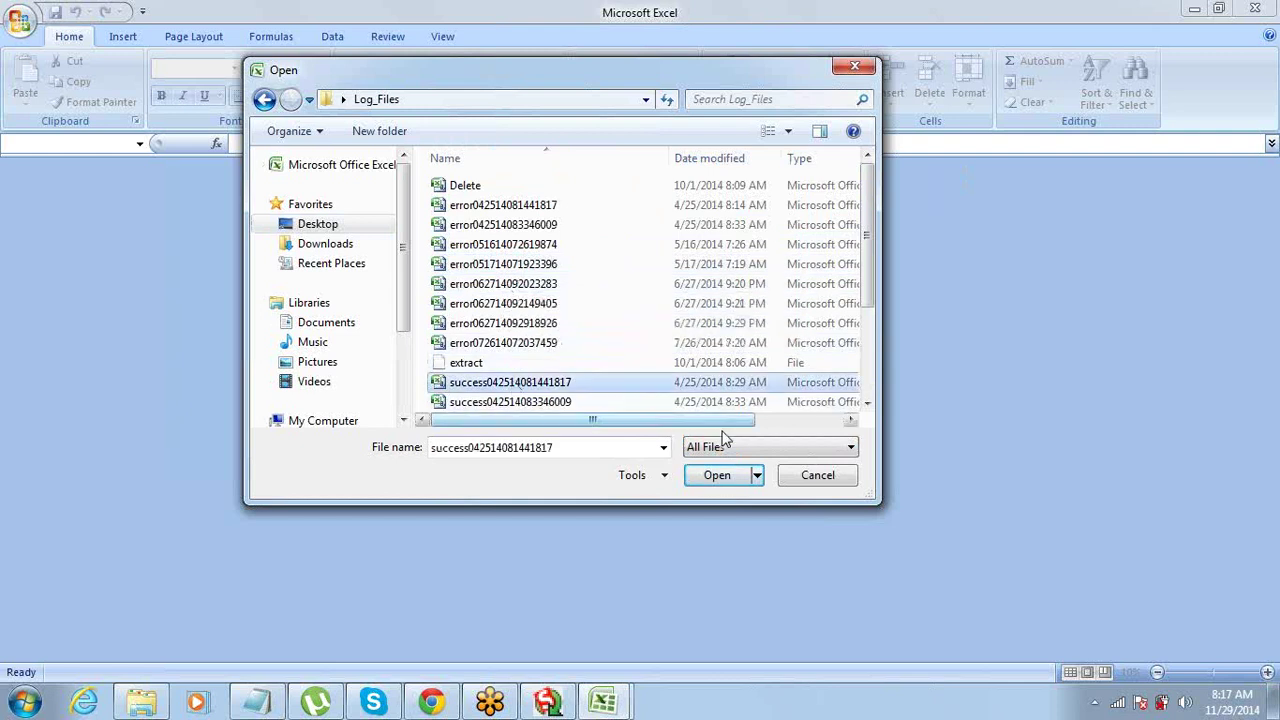
click(730, 475)
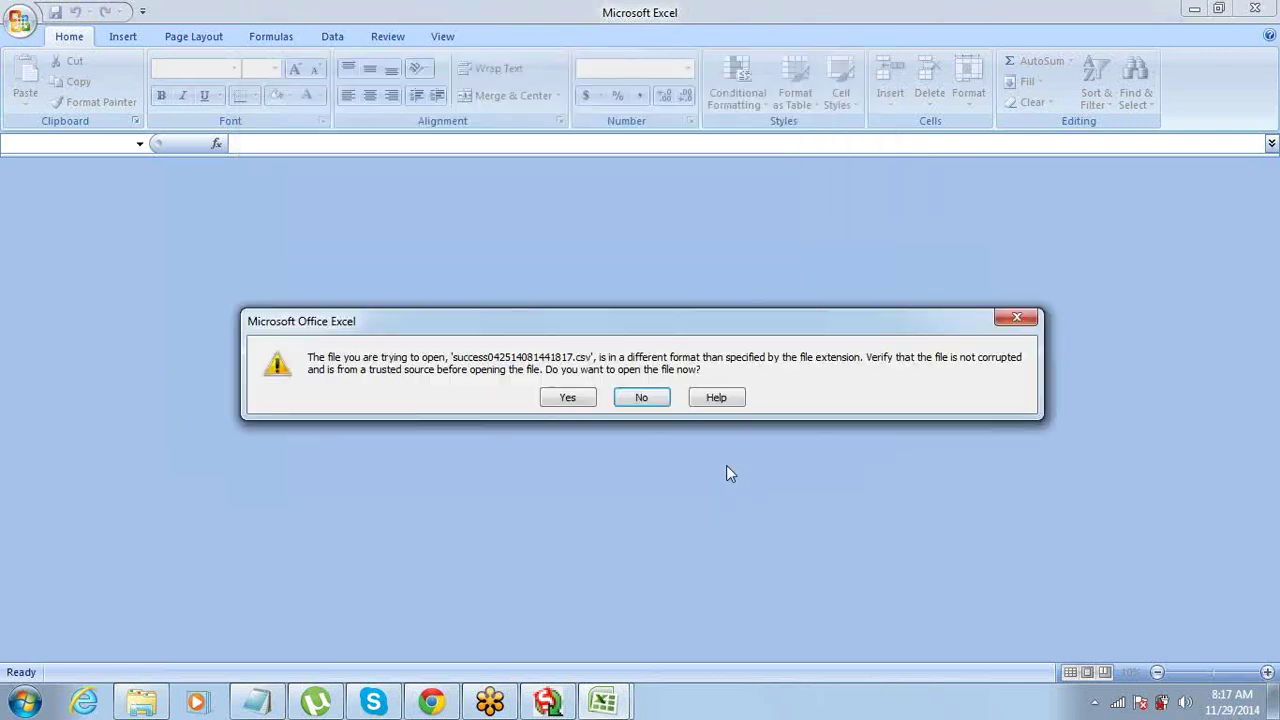
click(566, 398)
click(607, 398)
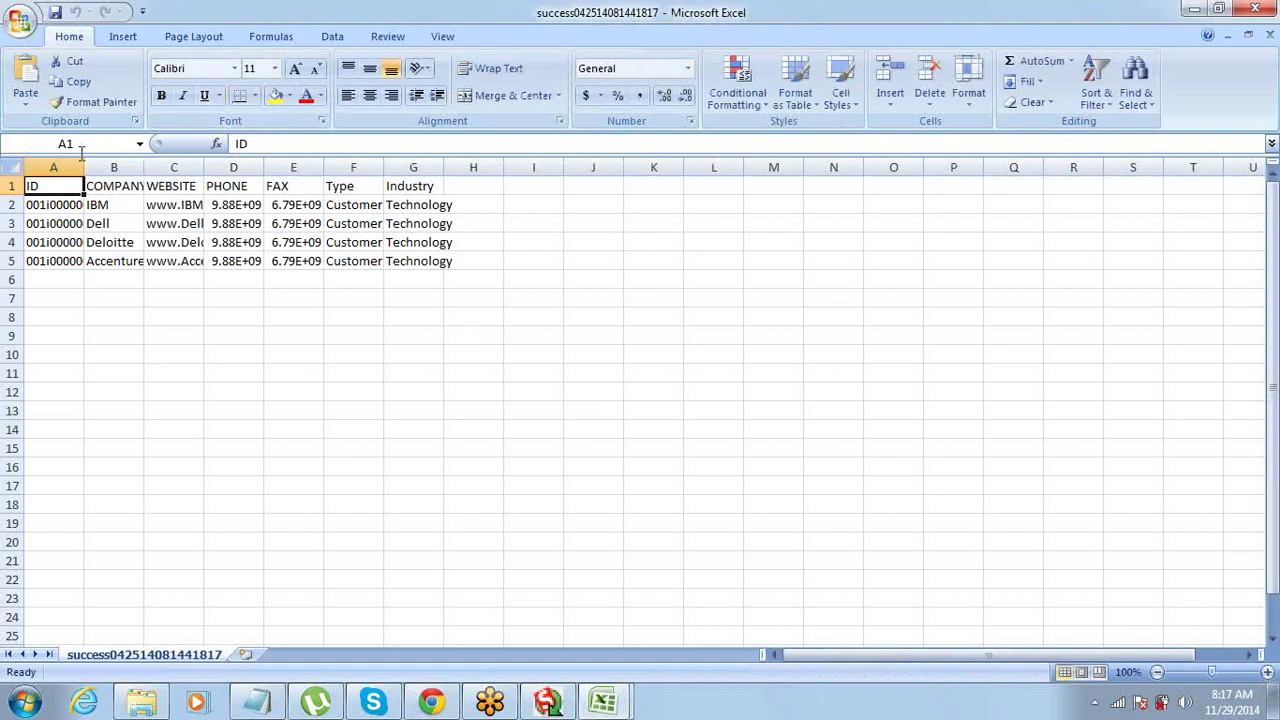
- Widen the ID column of the success log and highlight the four record IDs beneath its header
drag(84, 166, 194, 166)
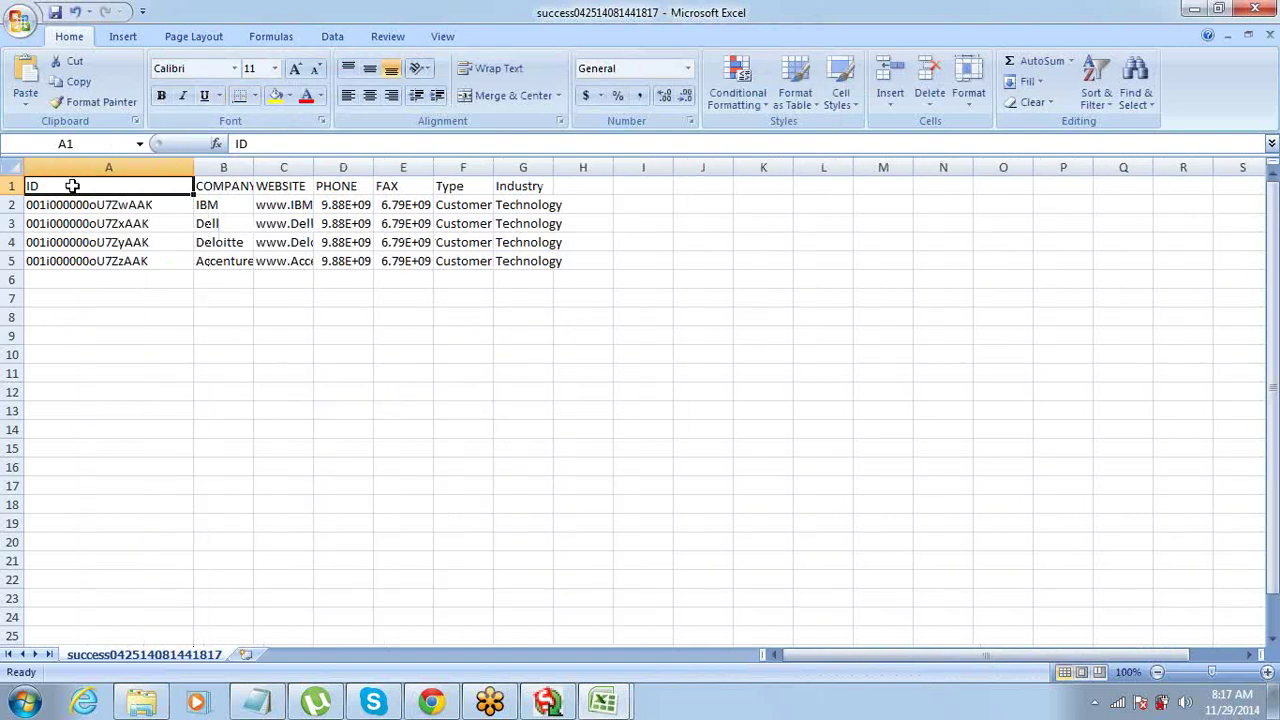
drag(77, 204, 75, 260)
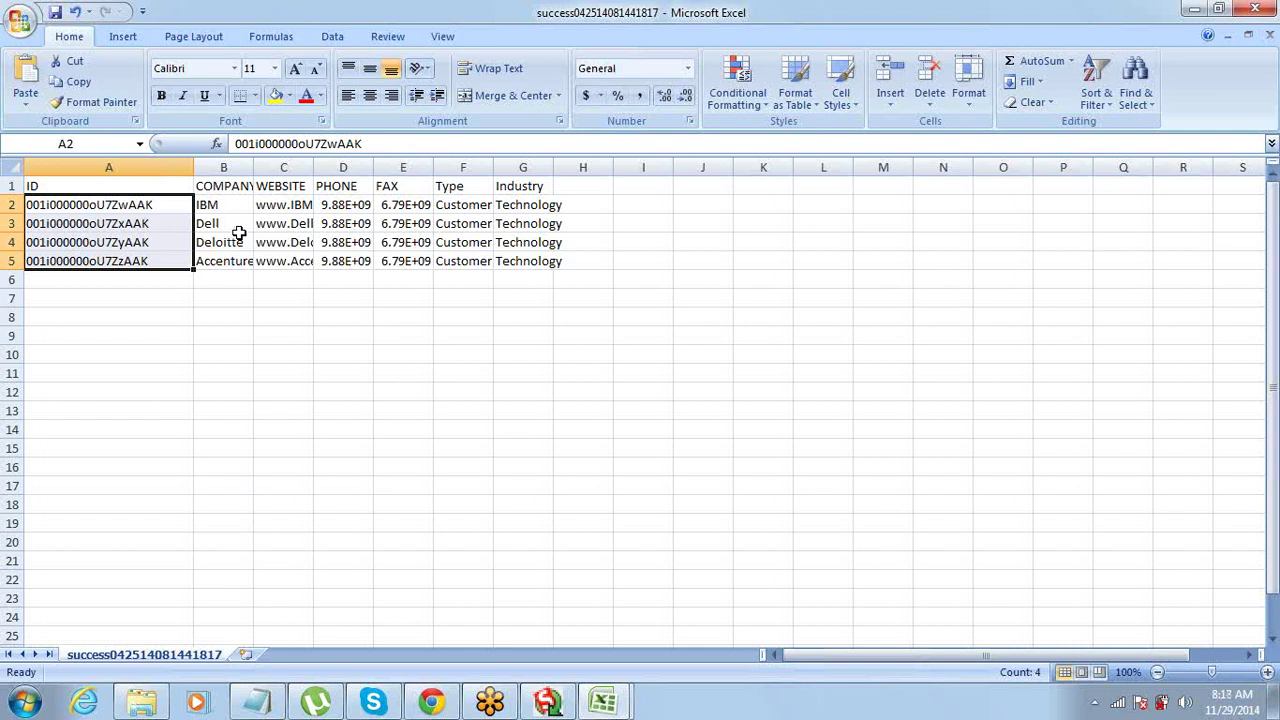
click(110, 184)
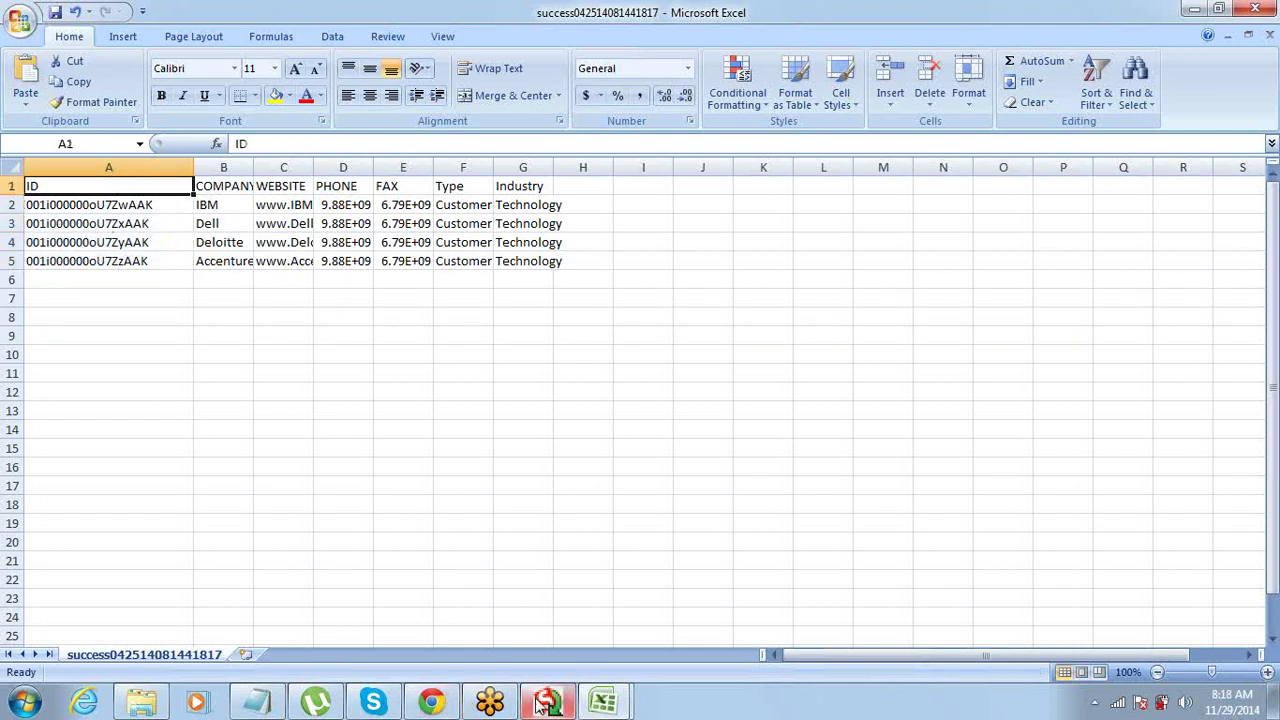
- Switch to the extractforupdate workbook and select the ID of the last record, sForce
click(604, 702)
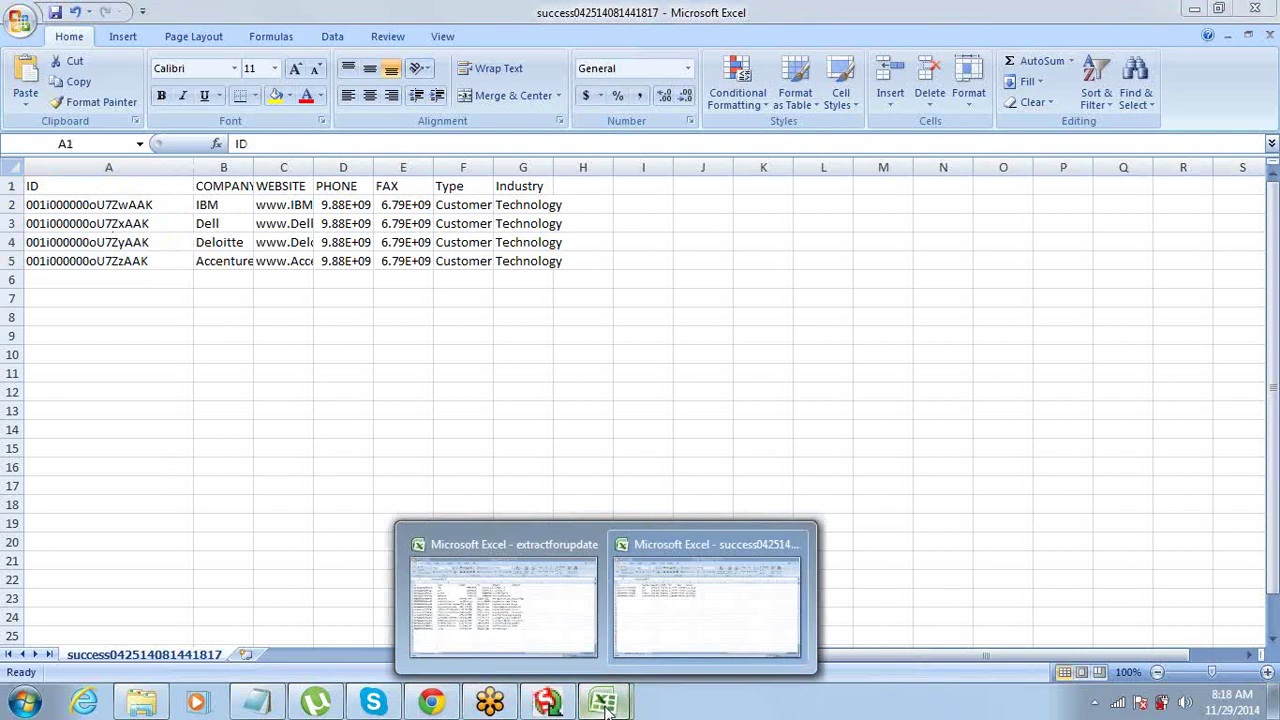
click(565, 628)
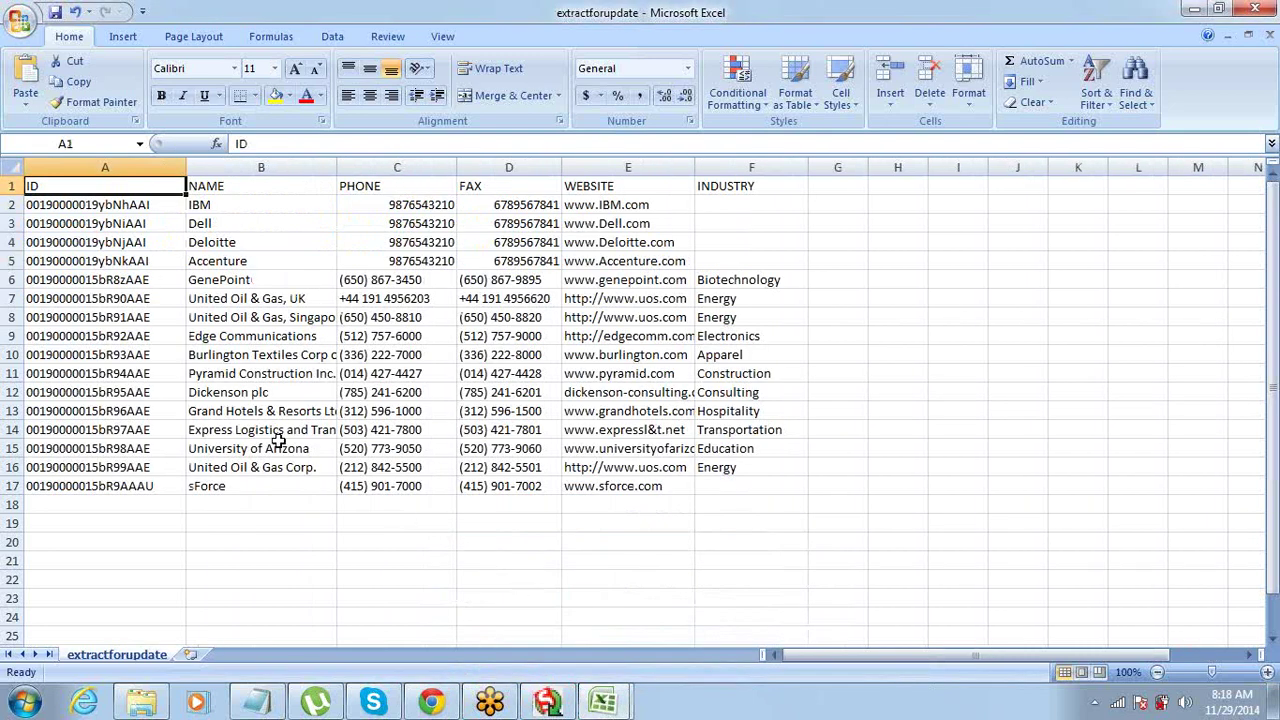
click(160, 486)
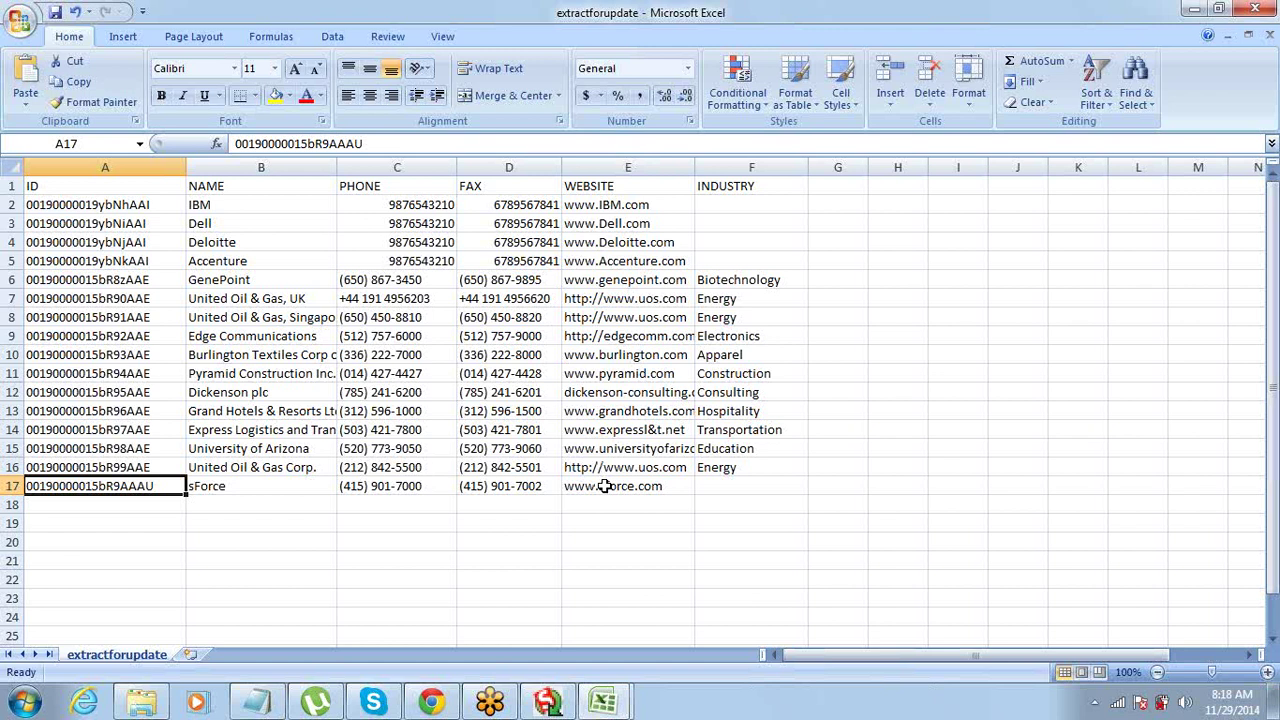
click(297, 298)
click(372, 300)
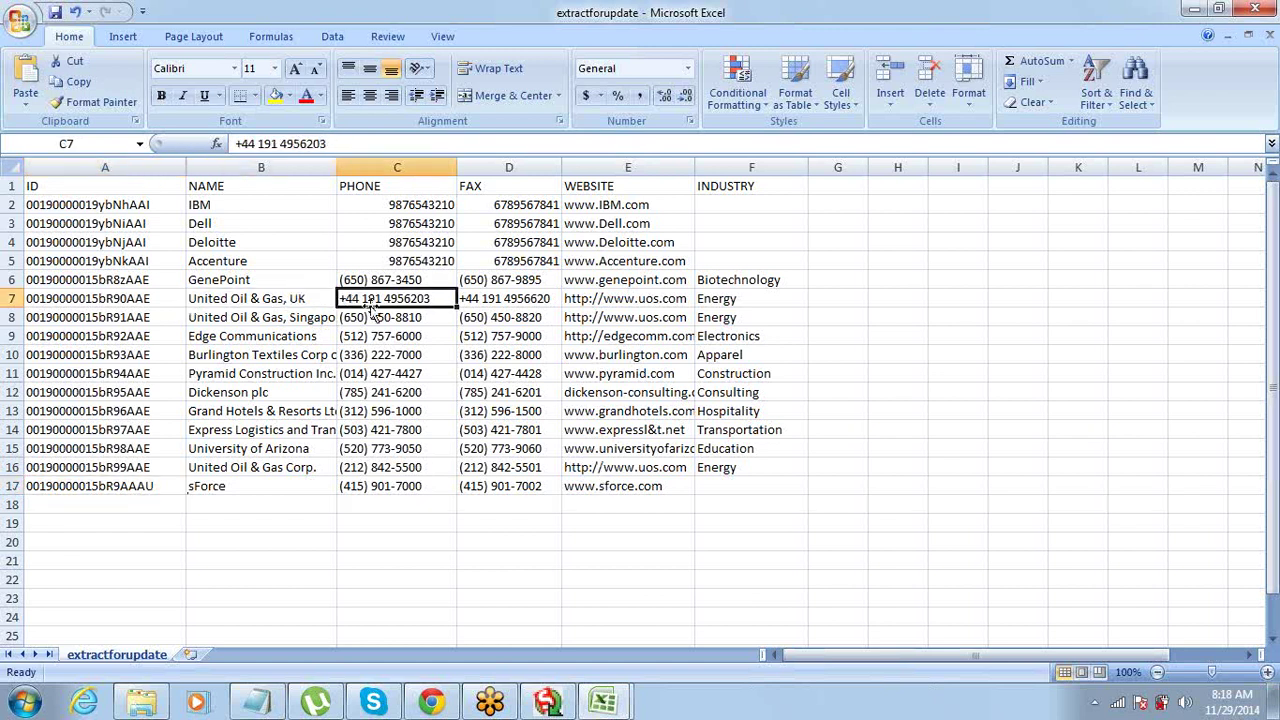
click(480, 298)
click(580, 298)
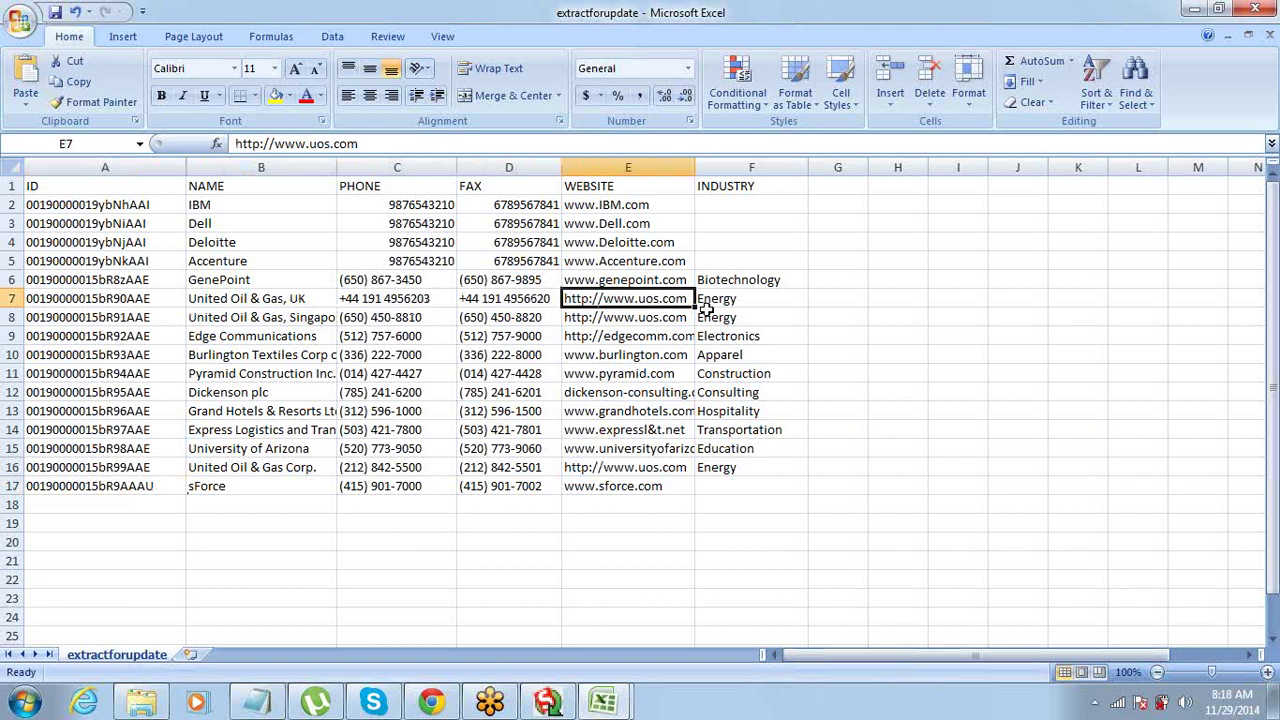
key(F2)
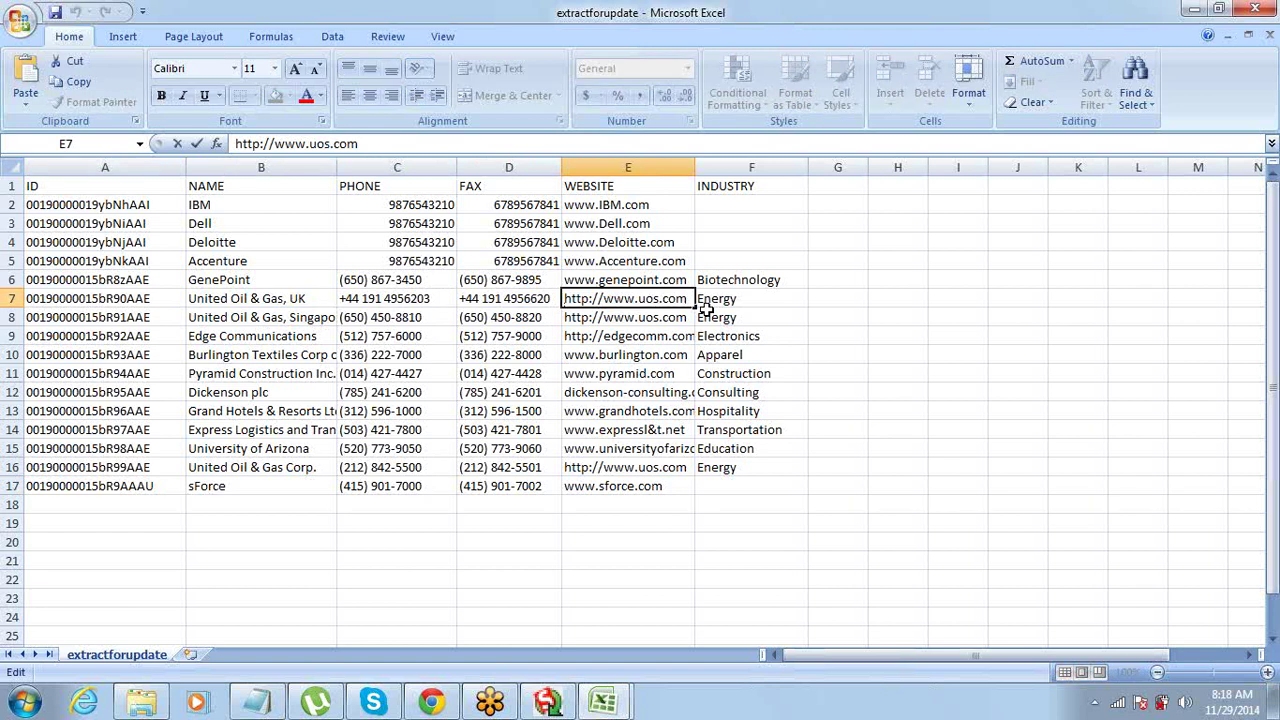
key(shift+Right)
key(shift+Right)
key(shift+Right)
key(shift+Right)
key(shift+Right)
key(shift+Right)
key(shift+Right)
key(Left)
key(Delete)
key(Delete)
key(Delete)
key(Delete)
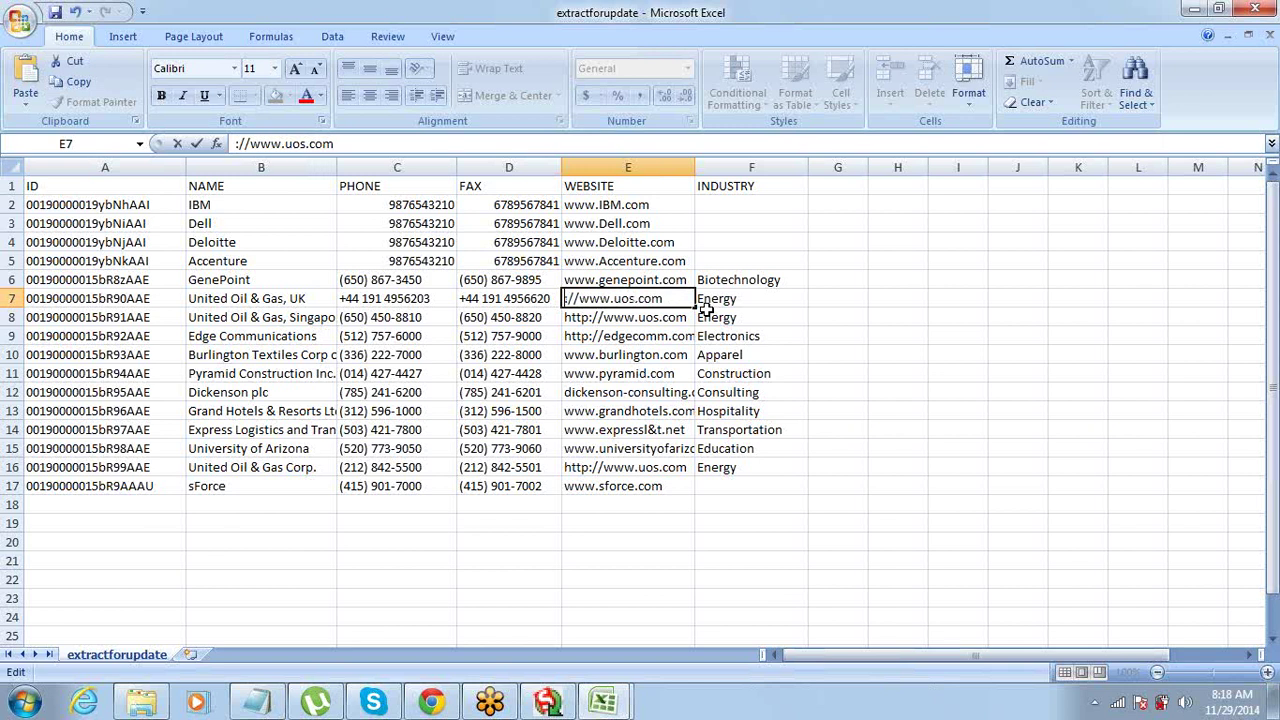
key(Delete)
key(Delete)
key(Delete)
key(Tab)
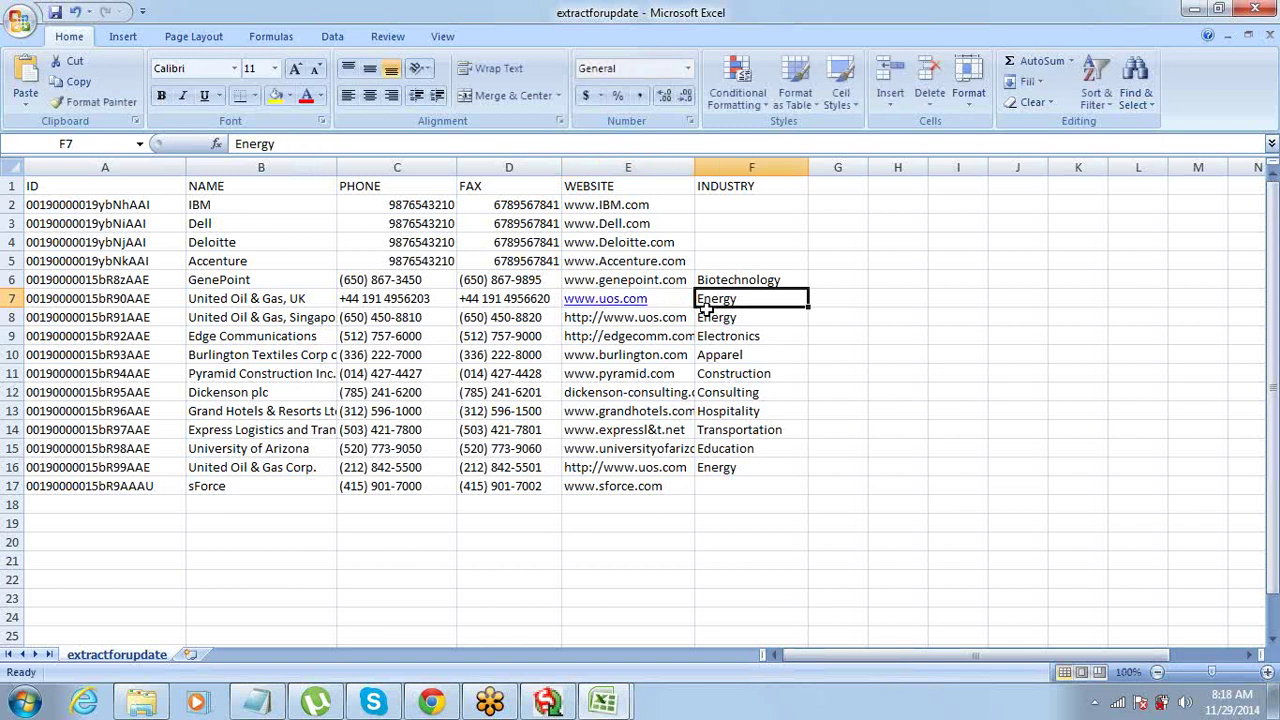
key(ctrl+z)
key(Down)
key(Down)
key(Down)
key(Down)
key(Down)
key(Down)
key(Down)
key(Down)
key(Down)
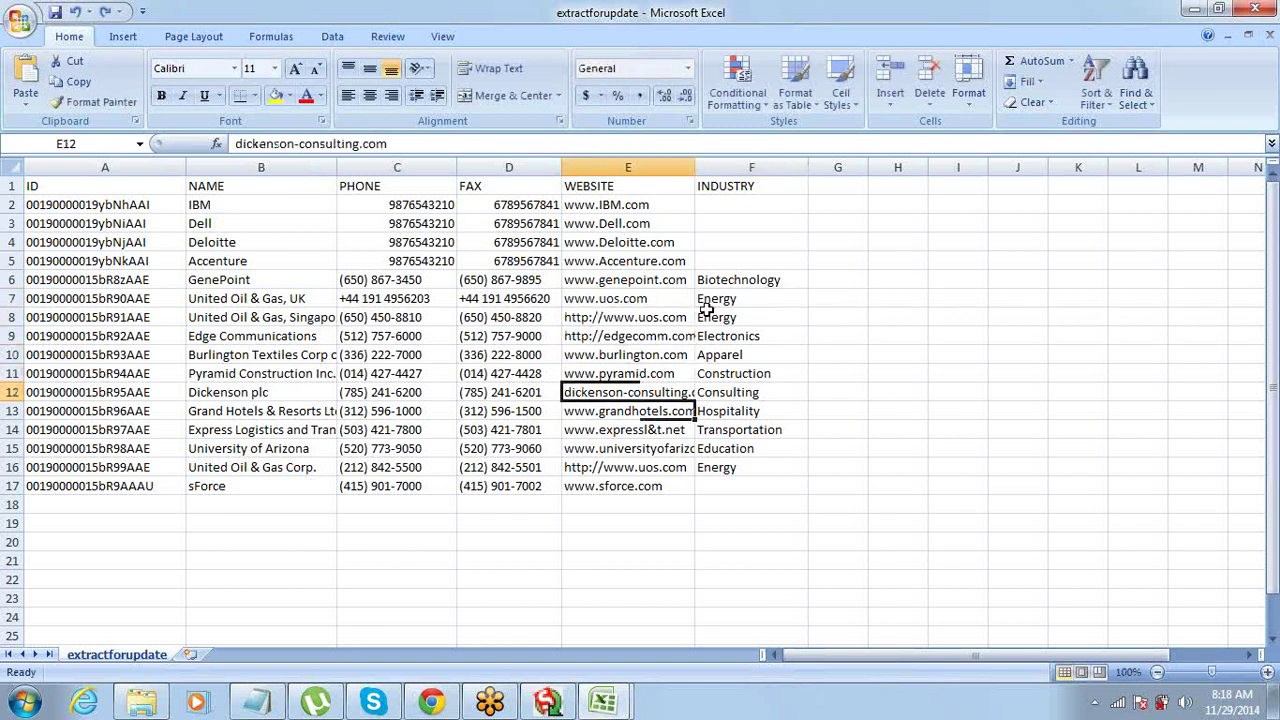
key(Left)
key(Left)
key(Left)
key(Left)
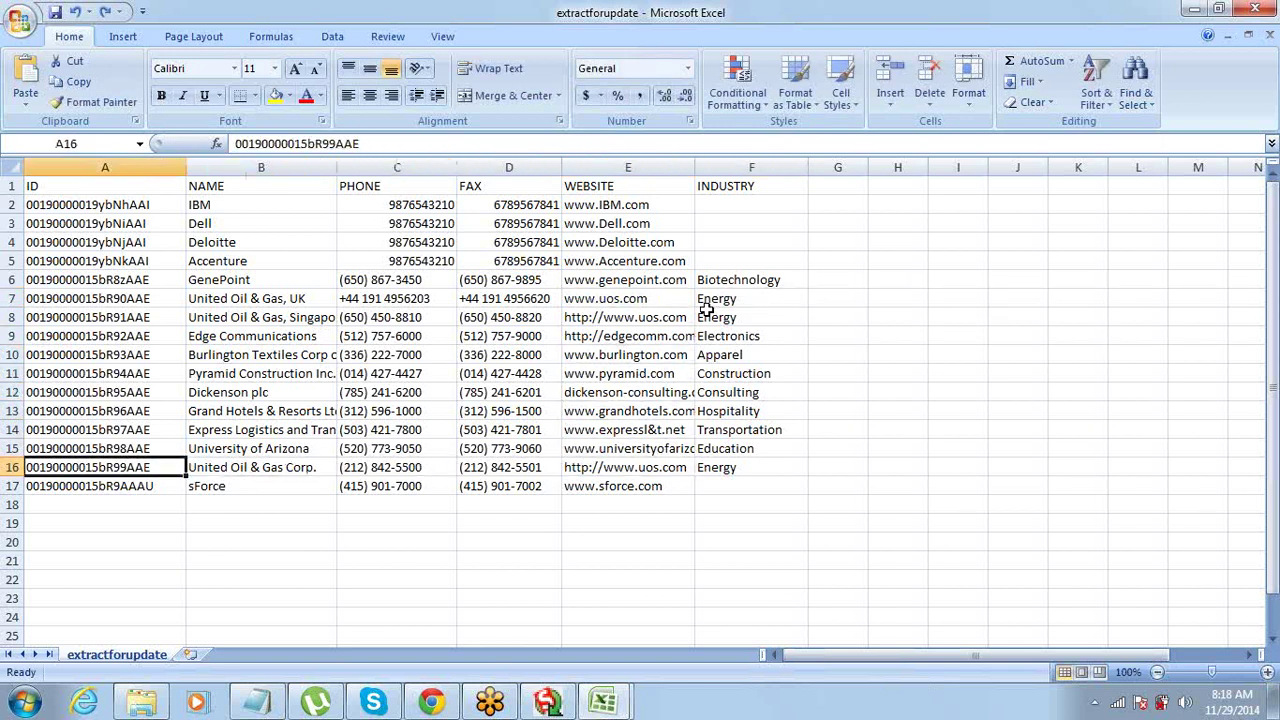
key(Right)
key(Right)
key(Right)
key(Right)
key(Right)
key(Left)
key(F2)
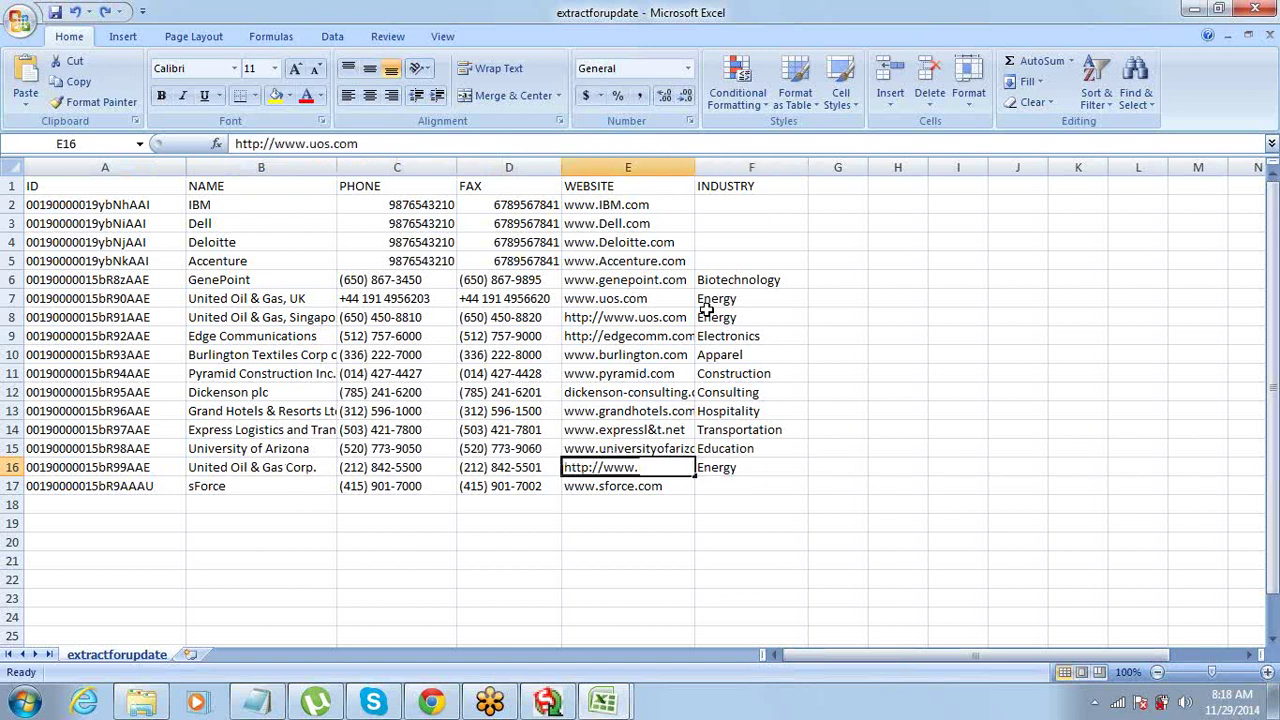
key(Home)
key(shift+Right)
key(shift+Right)
key(shift+Right)
key(shift+Right)
key(shift+Right)
key(shift+Right)
key(shift+Right)
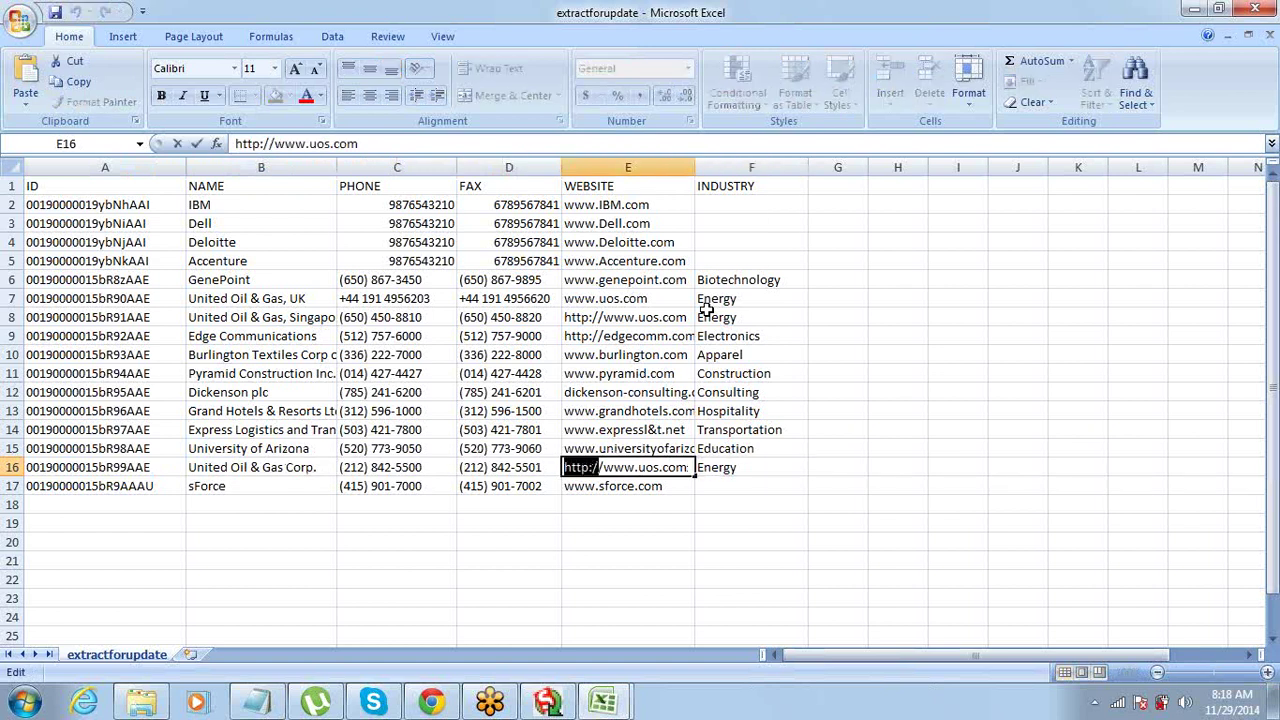
key(Delete)
key(Tab)
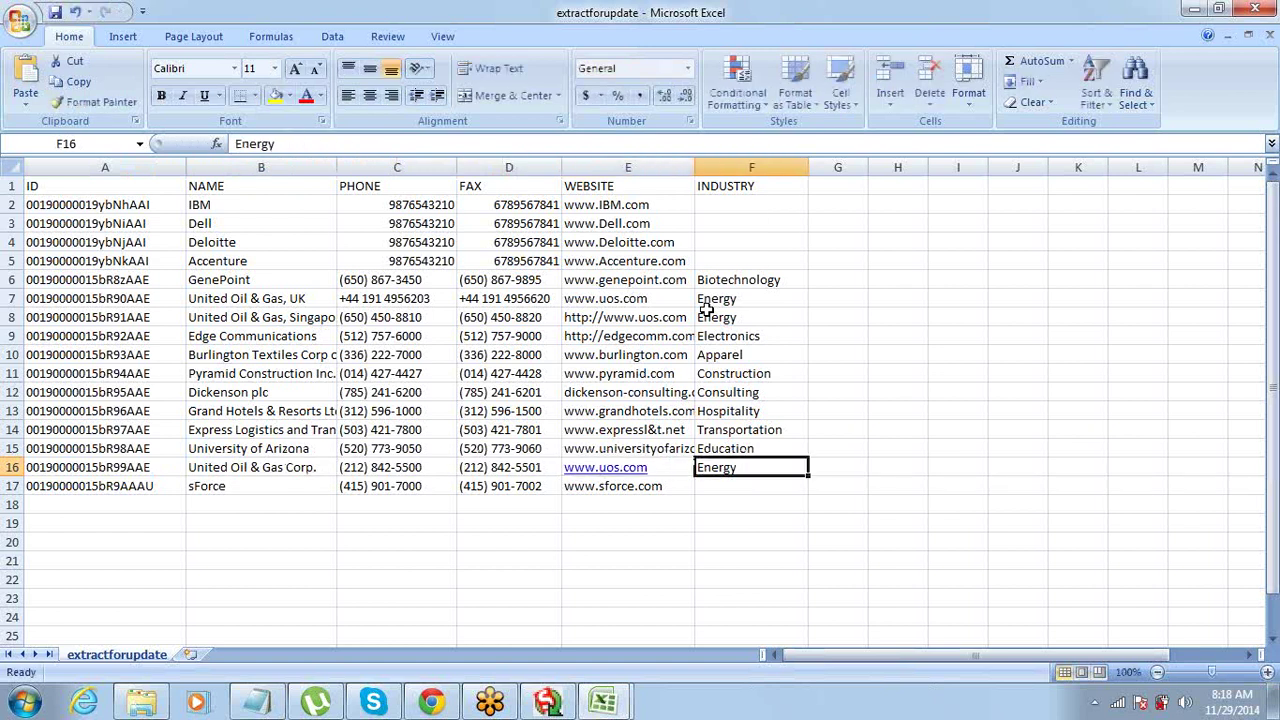
key(ctrl+z)
key(Up)
key(Up)
key(Up)
key(Up)
key(Up)
key(Up)
key(Up)
key(Up)
key(Up)
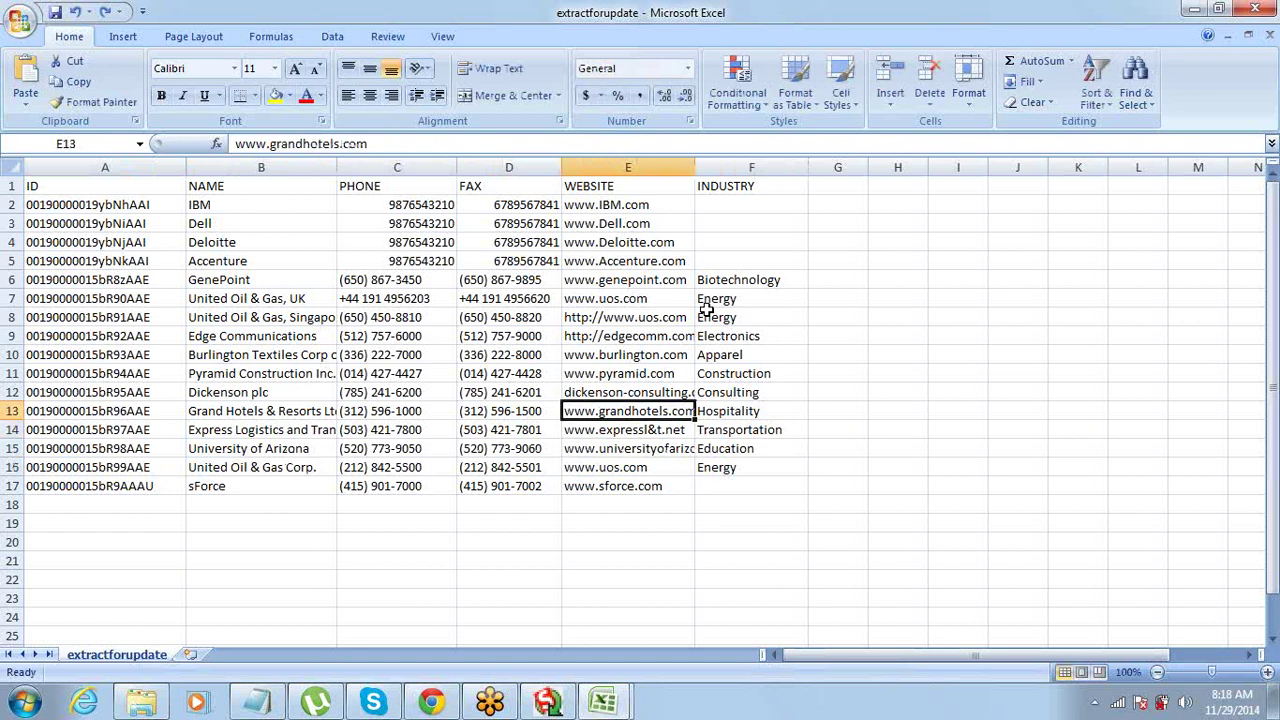
key(Down)
key(Left)
key(Home)
key(Right)
key(Right)
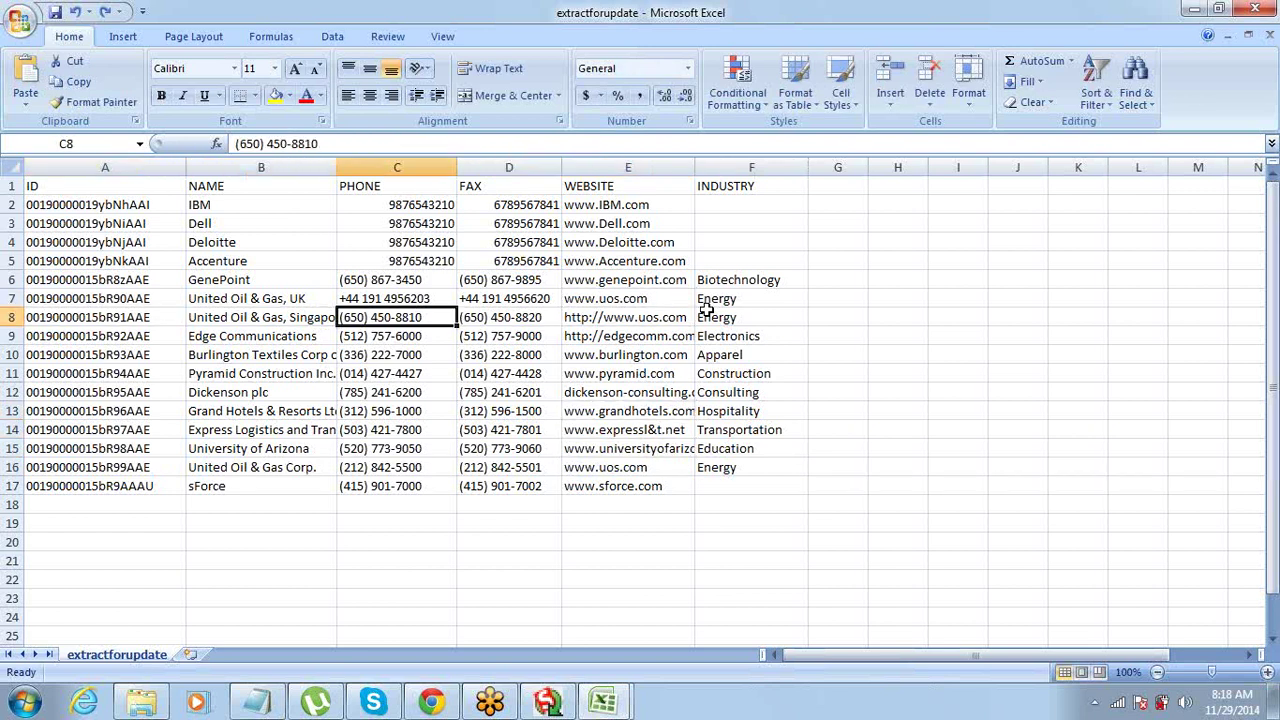
key(Right)
key(Right)
key(Right)
key(Left)
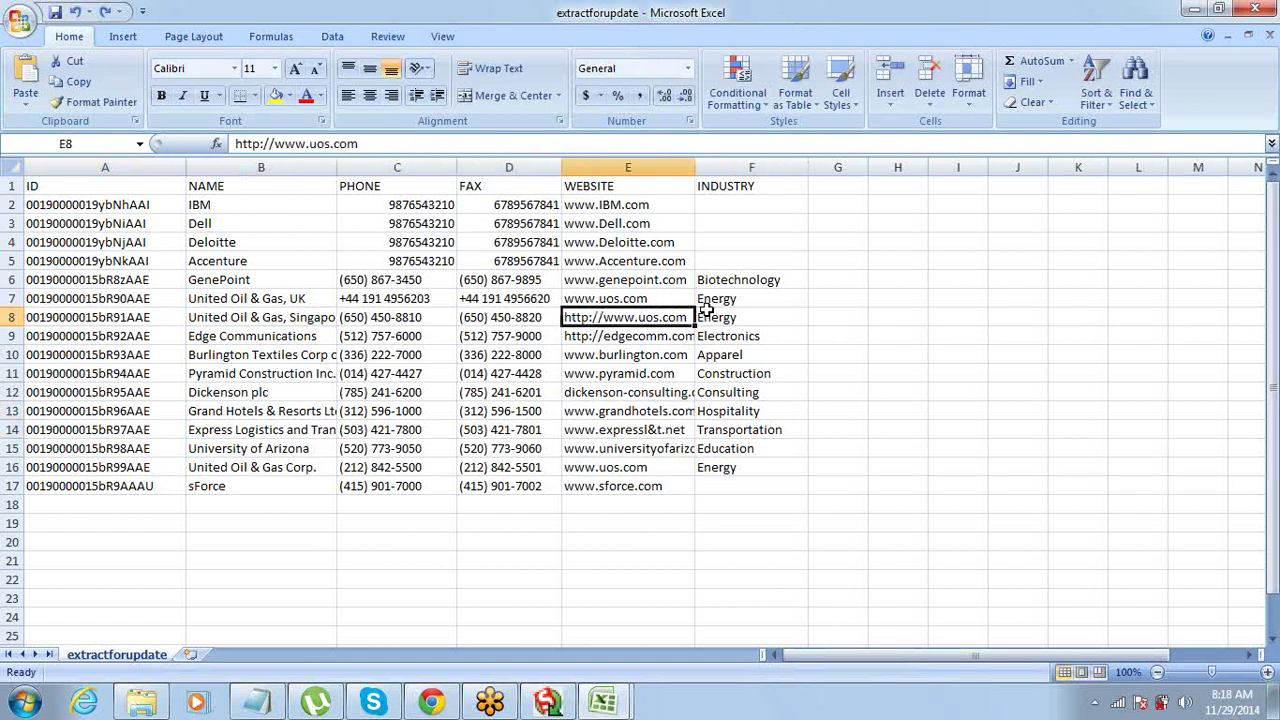
key(F2)
key(Home)
key(shift+Right)
key(shift+Right)
key(shift+Right)
key(shift+Right)
key(shift+Right)
key(shift+Right)
key(shift+Right)
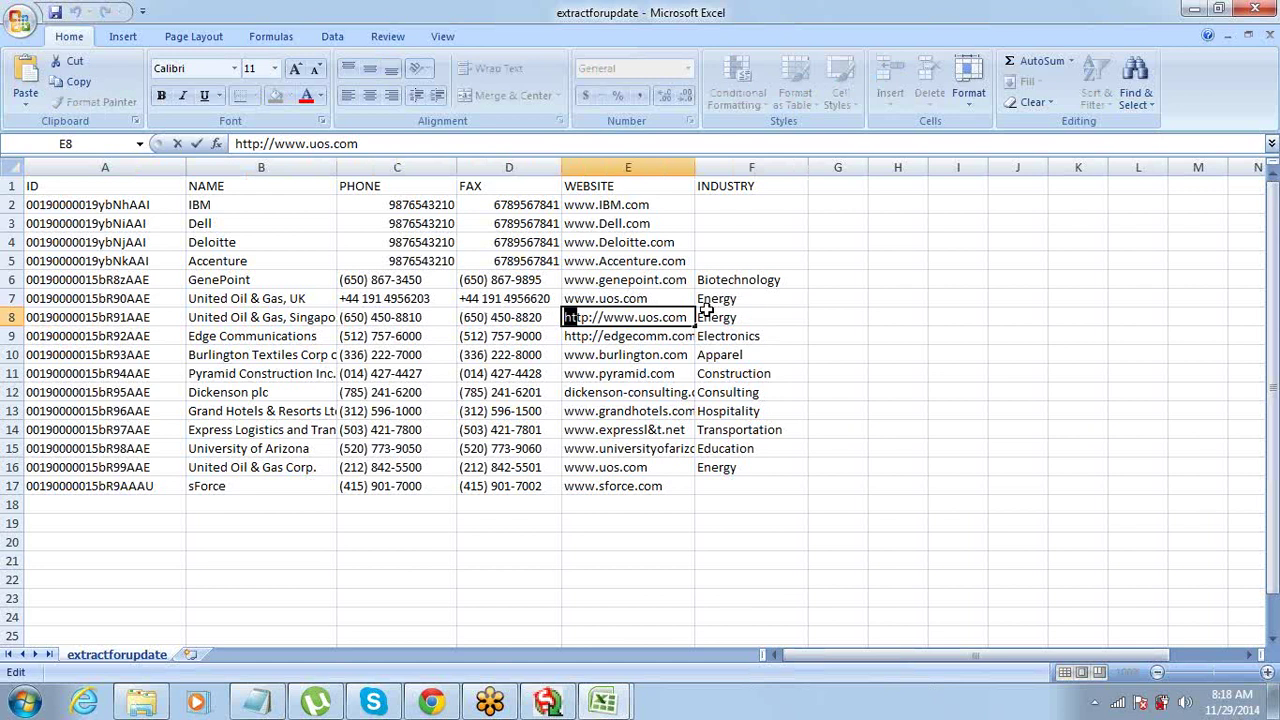
key(Delete)
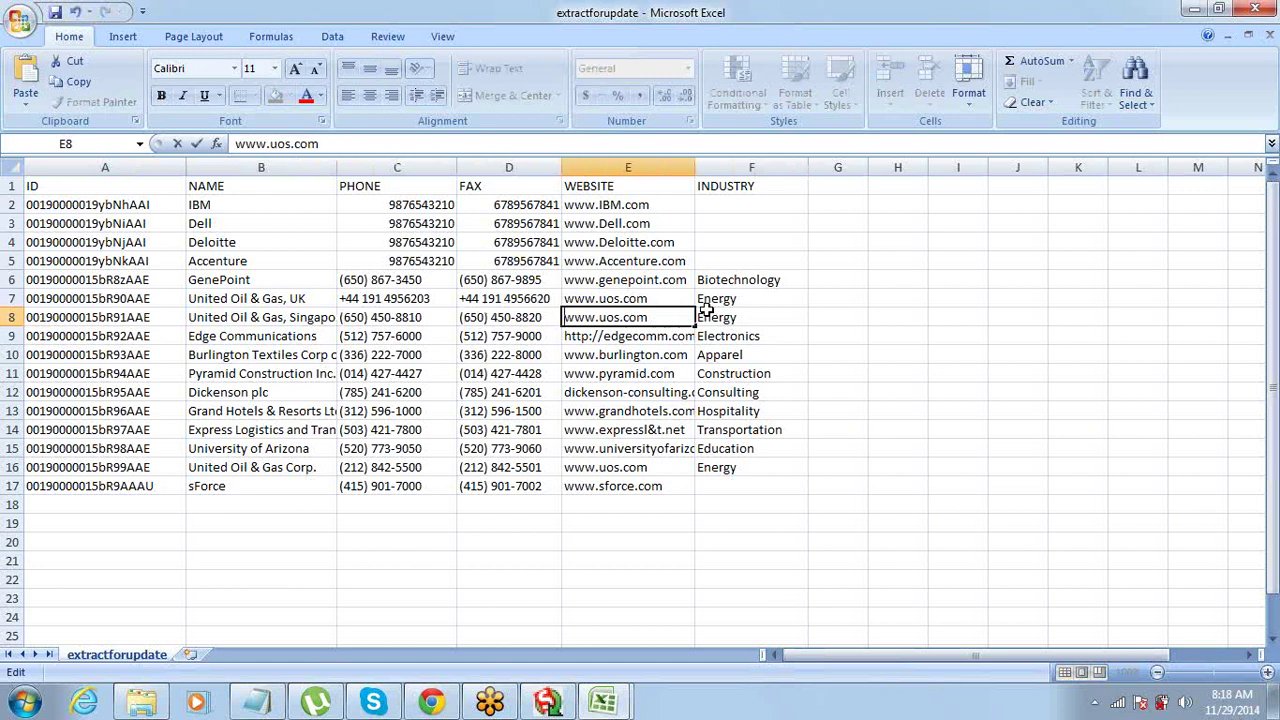
key(Tab)
key(Return)
key(Up)
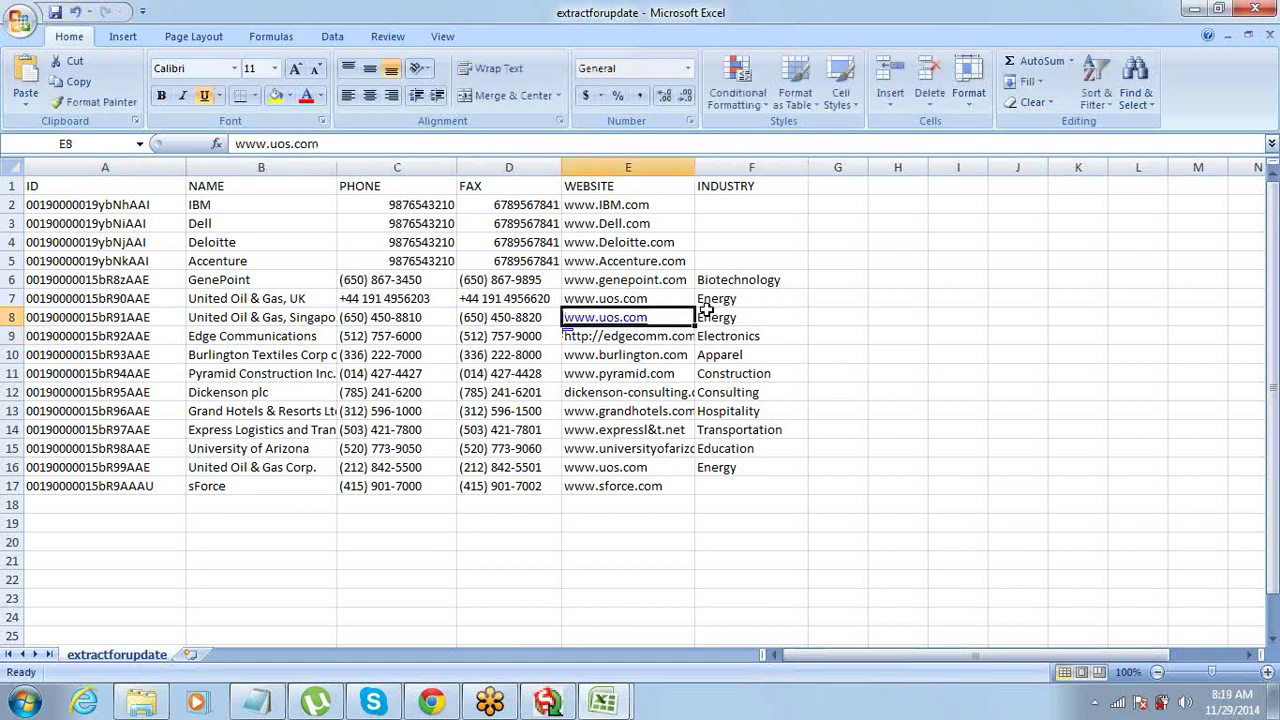
key(ctrl+z)
key(Down)
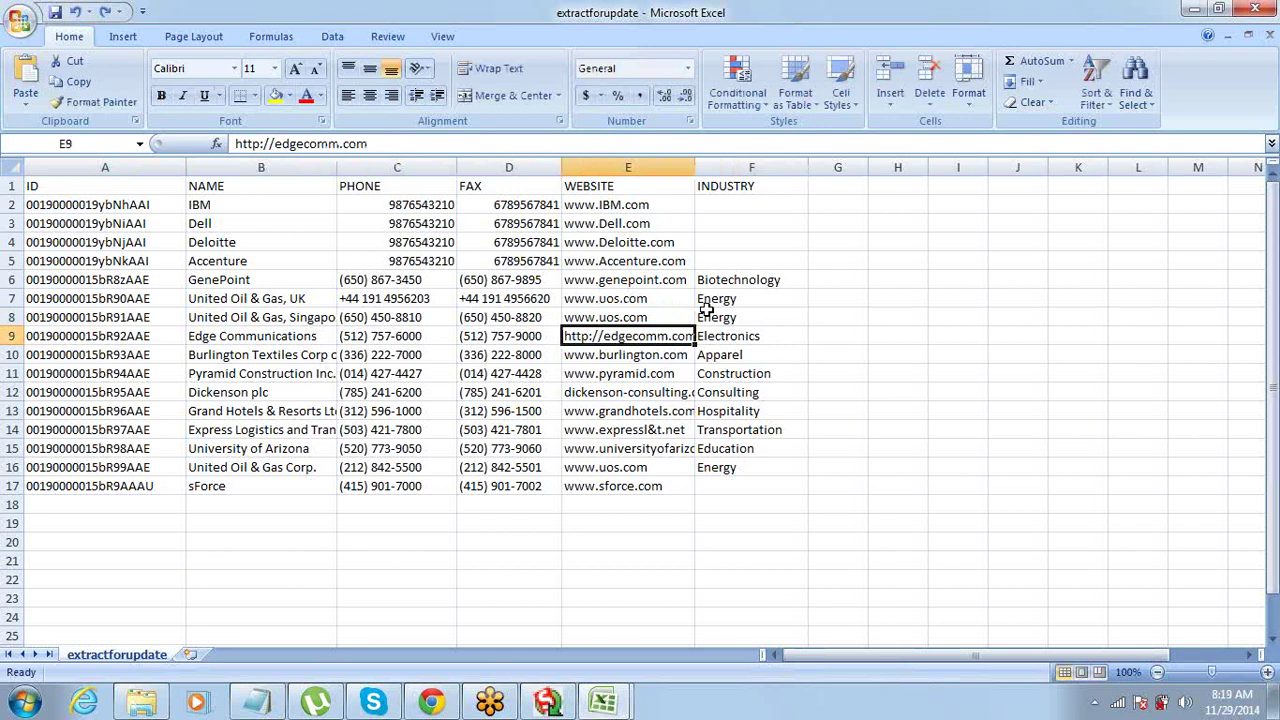
key(F2)
key(shift+Right)
key(shift+Right)
key(shift+Right)
key(shift+Right)
key(shift+Right)
key(shift+Right)
key(shift+Right)
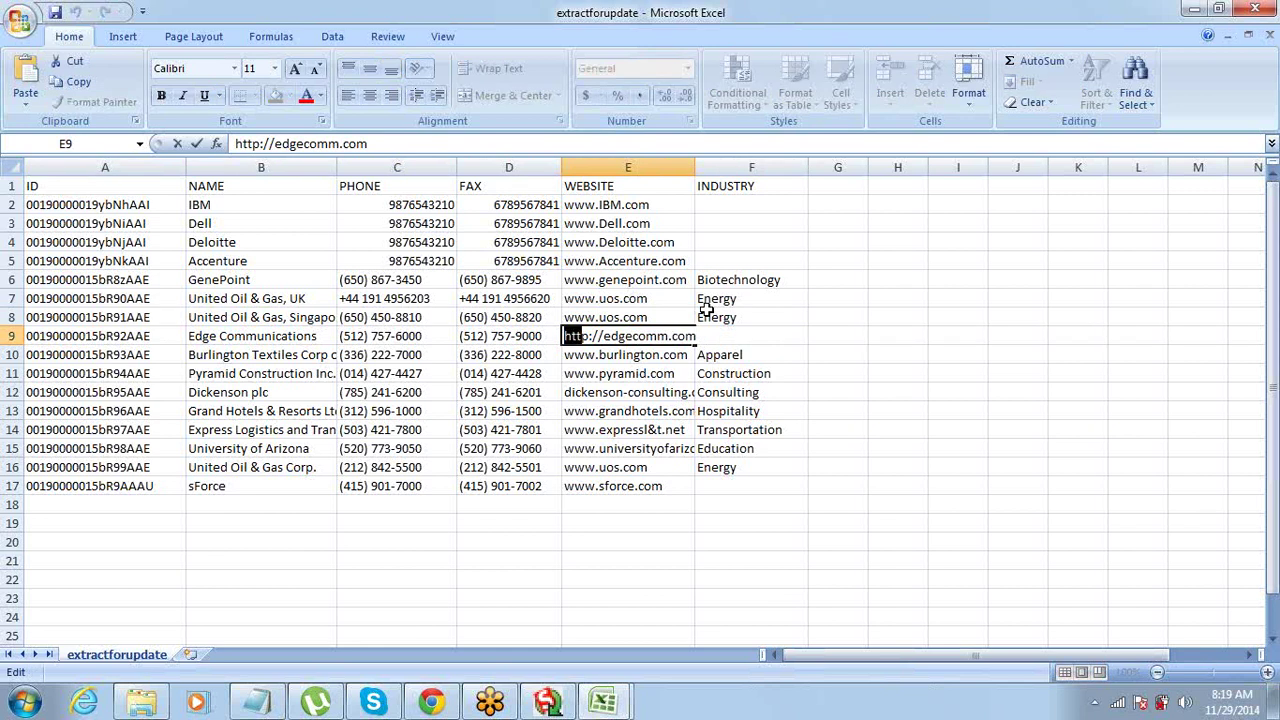
key(Delete)
key(Tab)
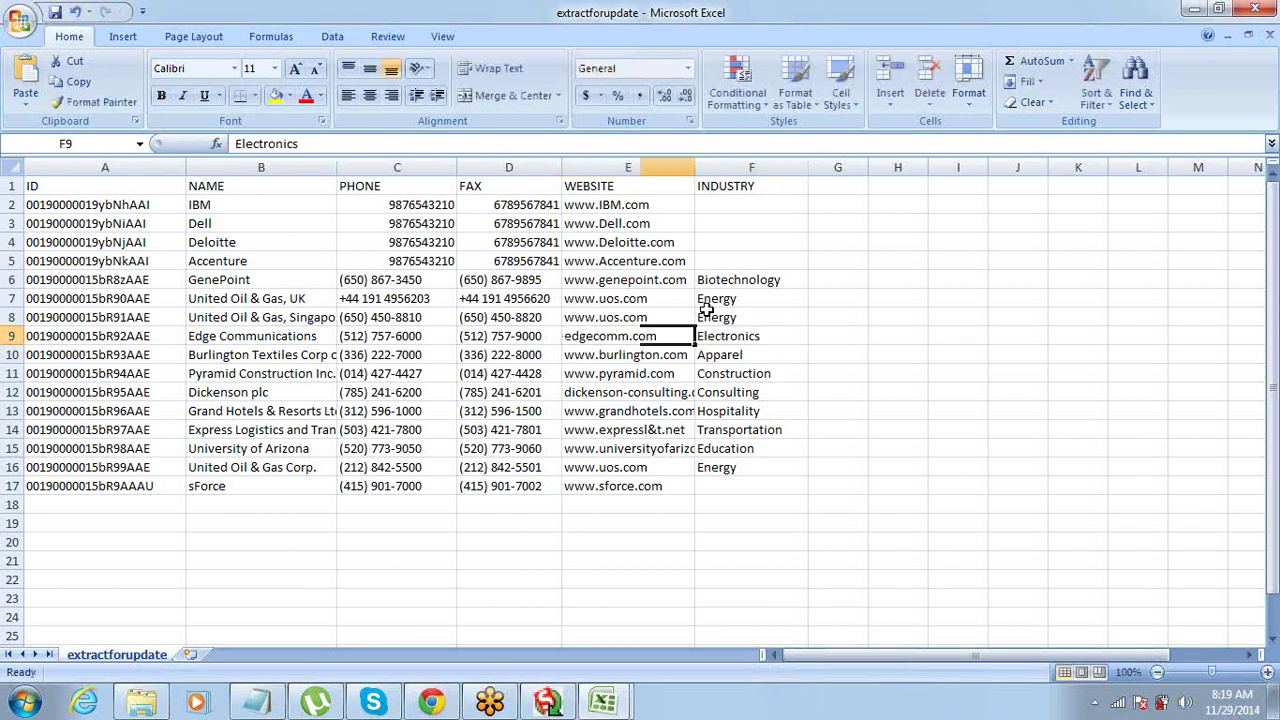
key(Left)
key(F2)
key(Home)
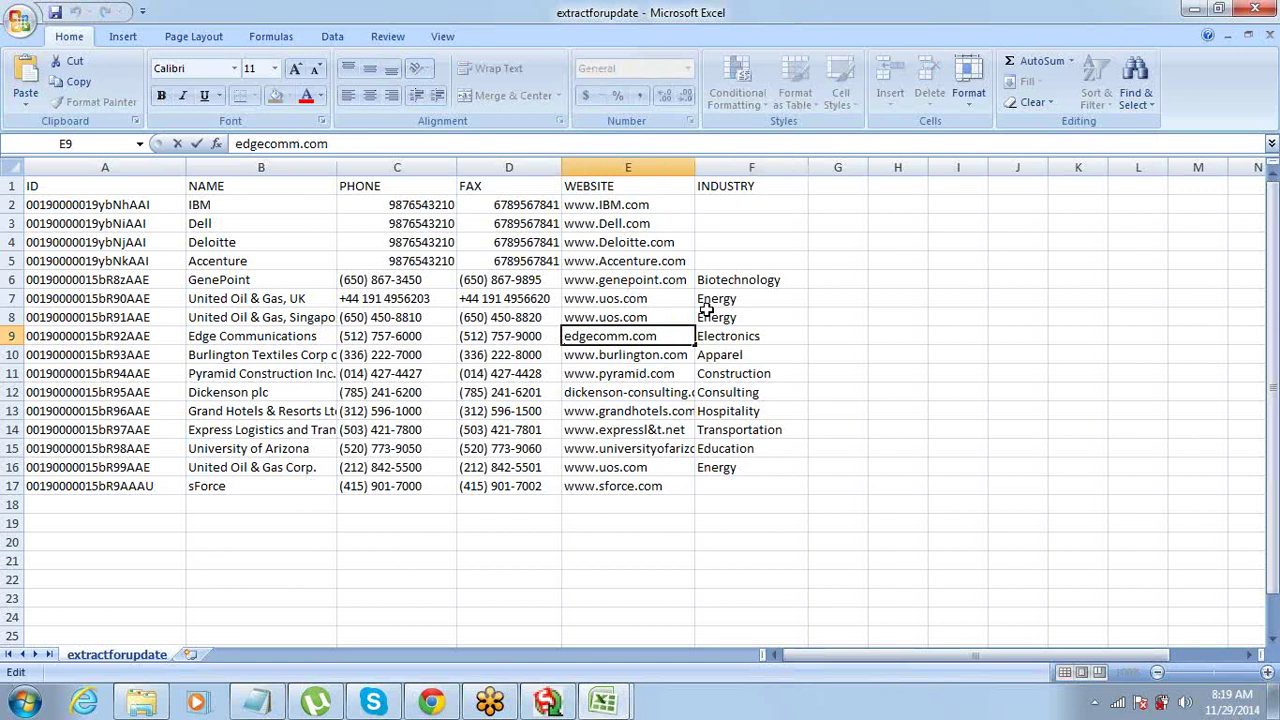
text(www.)
key(Tab)
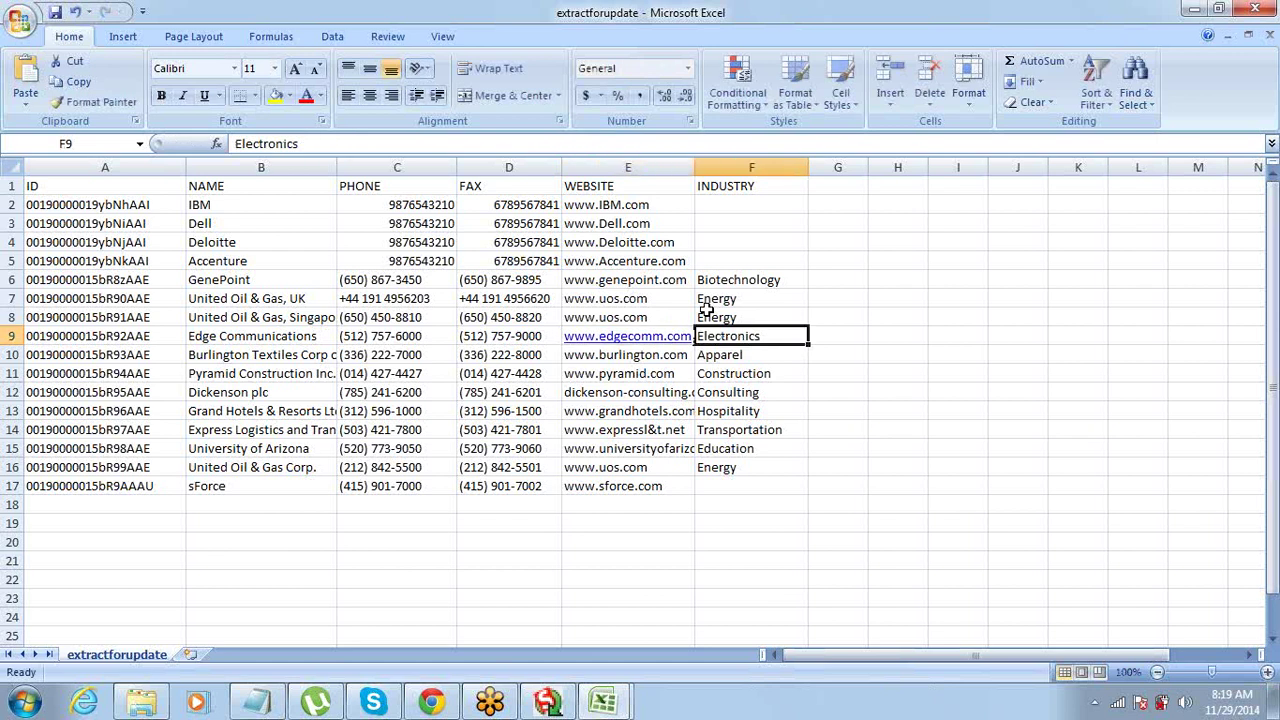
key(Left)
- Rename the IBM account in cell B2 as IBM India Ltd
key(Up)
key(Up)
key(Up)
key(Up)
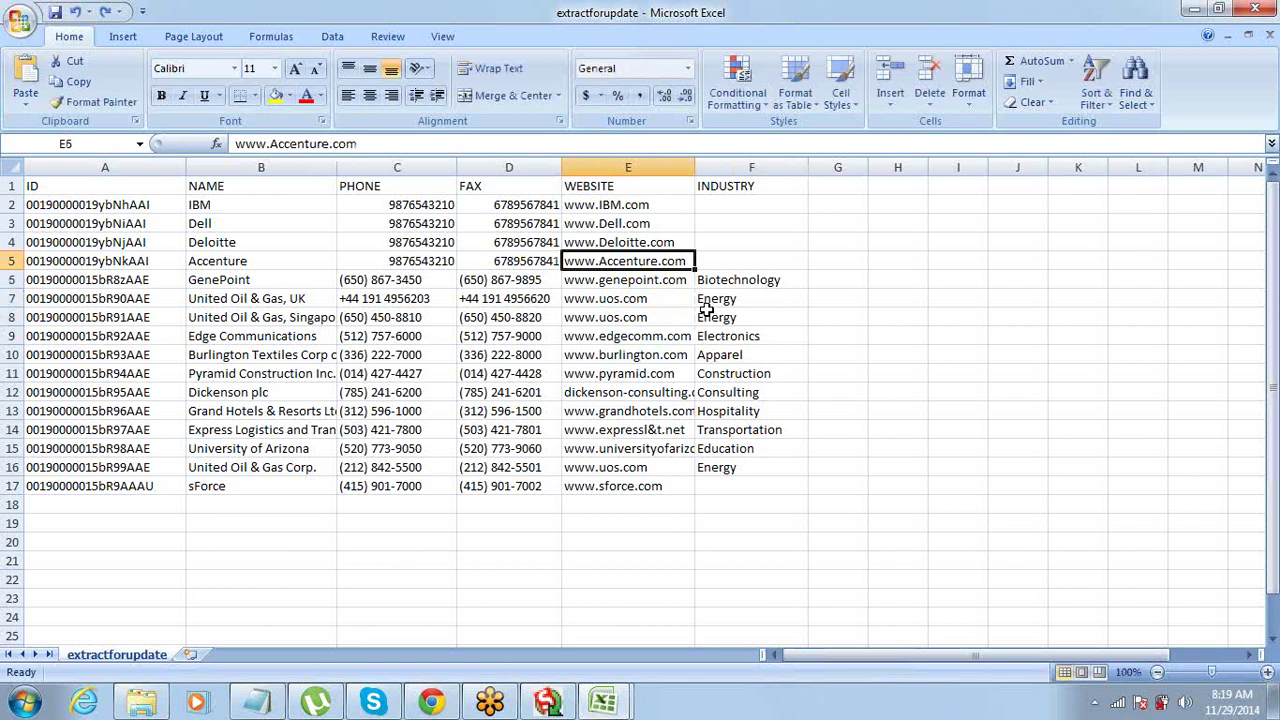
key(Left)
key(Left)
key(Left)
key(Left)
key(Up)
key(Up)
key(Up)
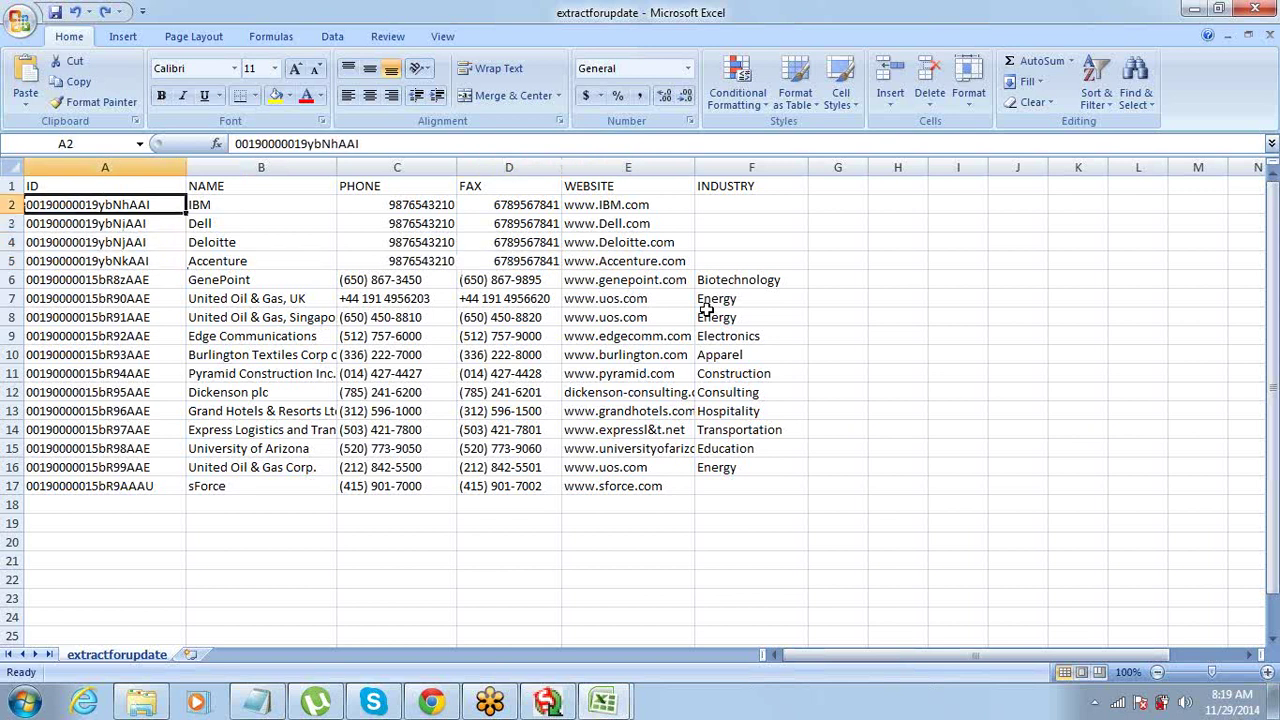
key(Right)
key(F2)
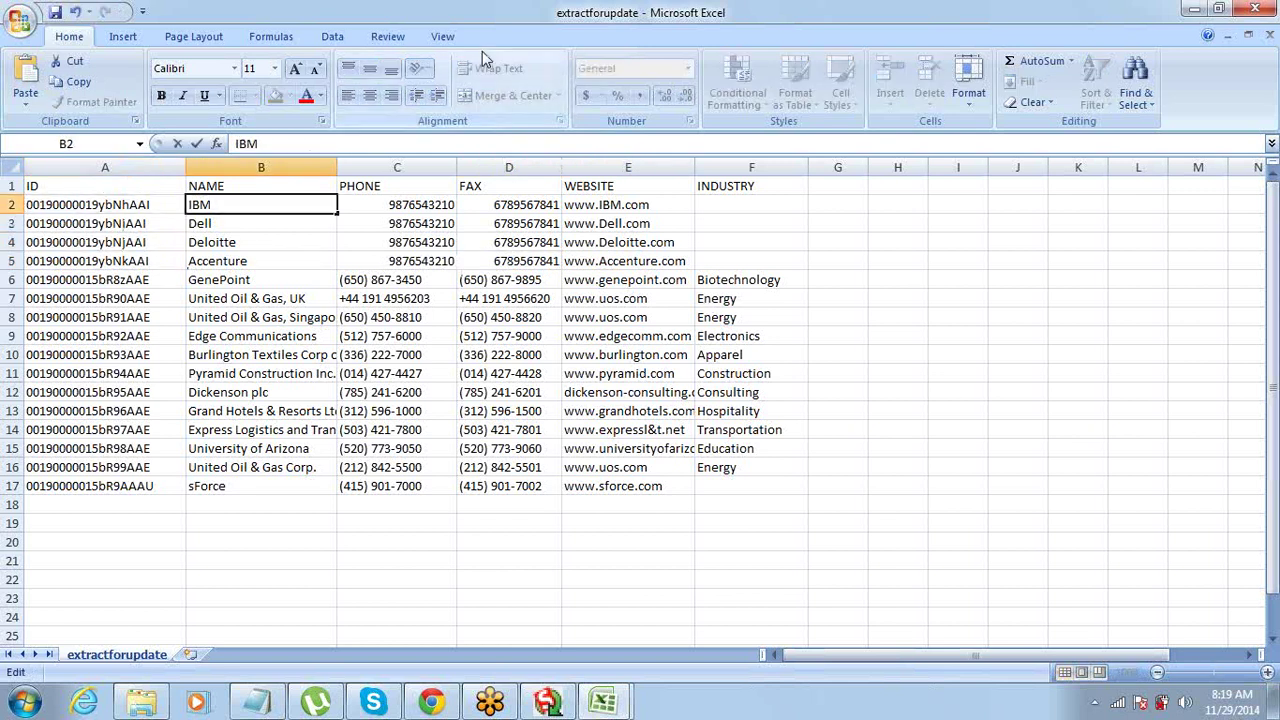
text(India Ltd)
key(Return)
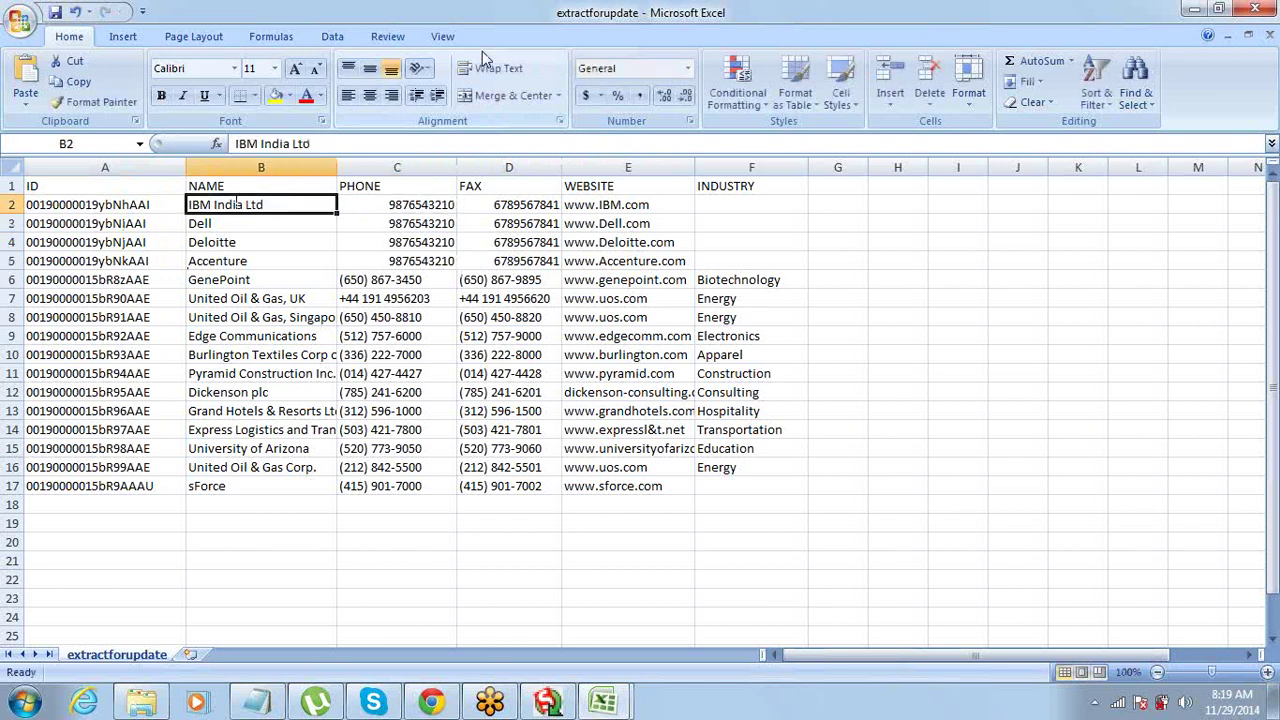
- Rename the Dell account in cell B3 as Dell Technologies
key(F2)
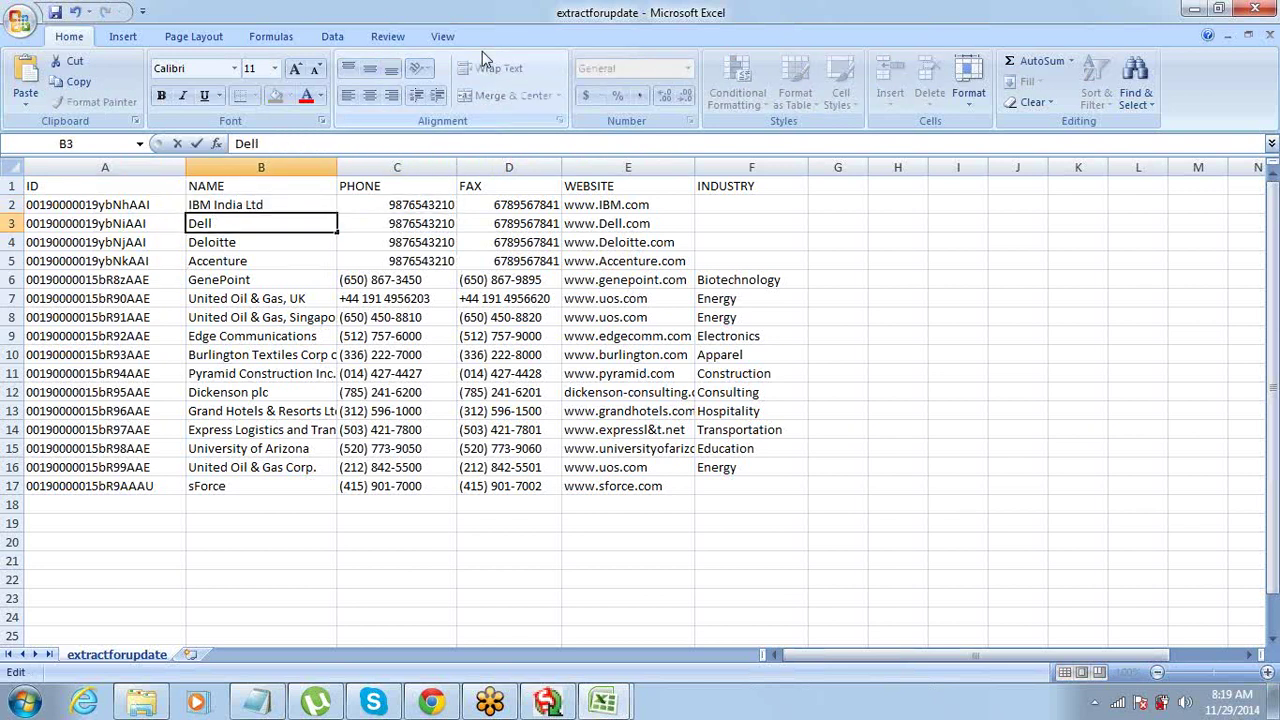
text(Technologi)
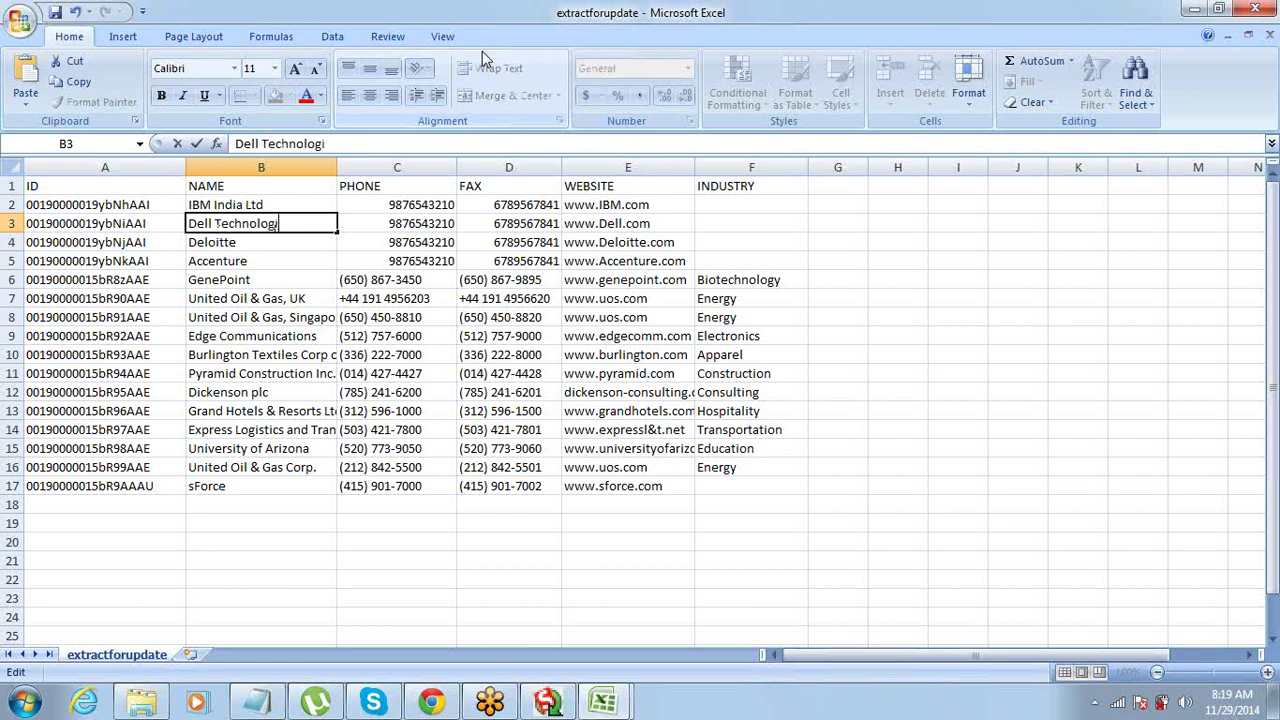
text(es)
key(Return)
- Rename the Deloitte account in cell B4 as Deloitte LLC
key(F2)
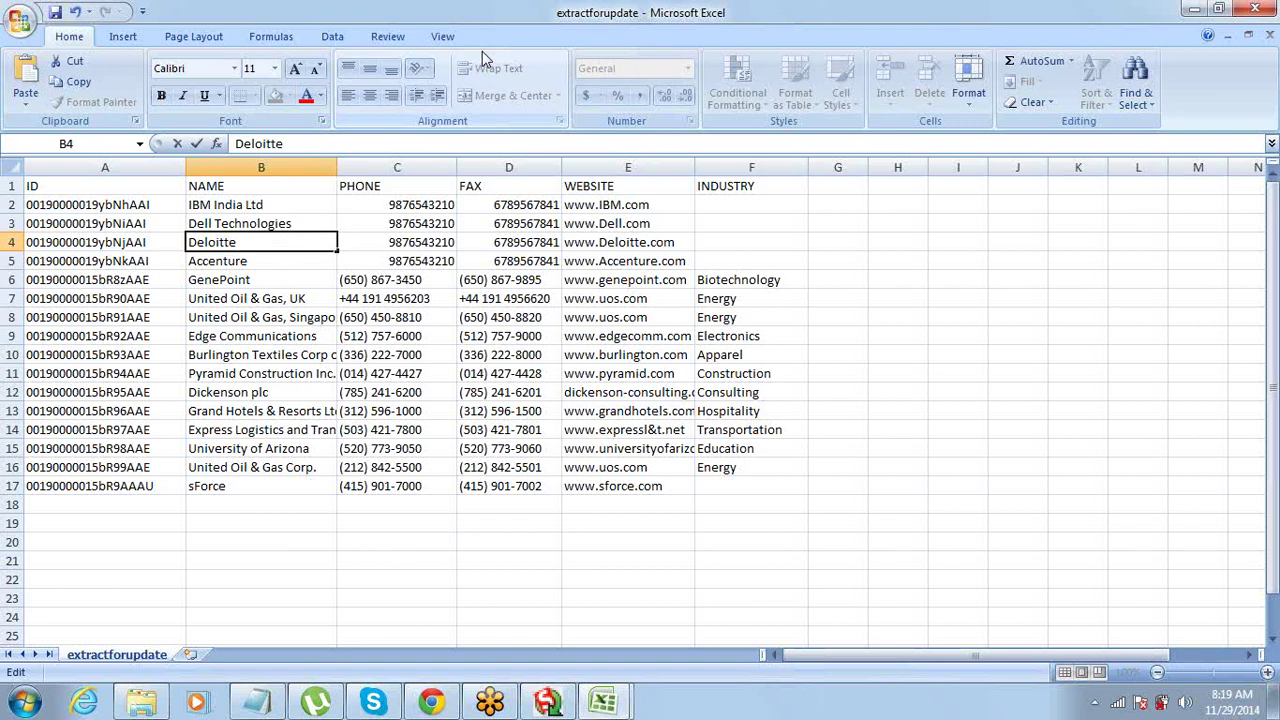
text(LLC)
key(Return)
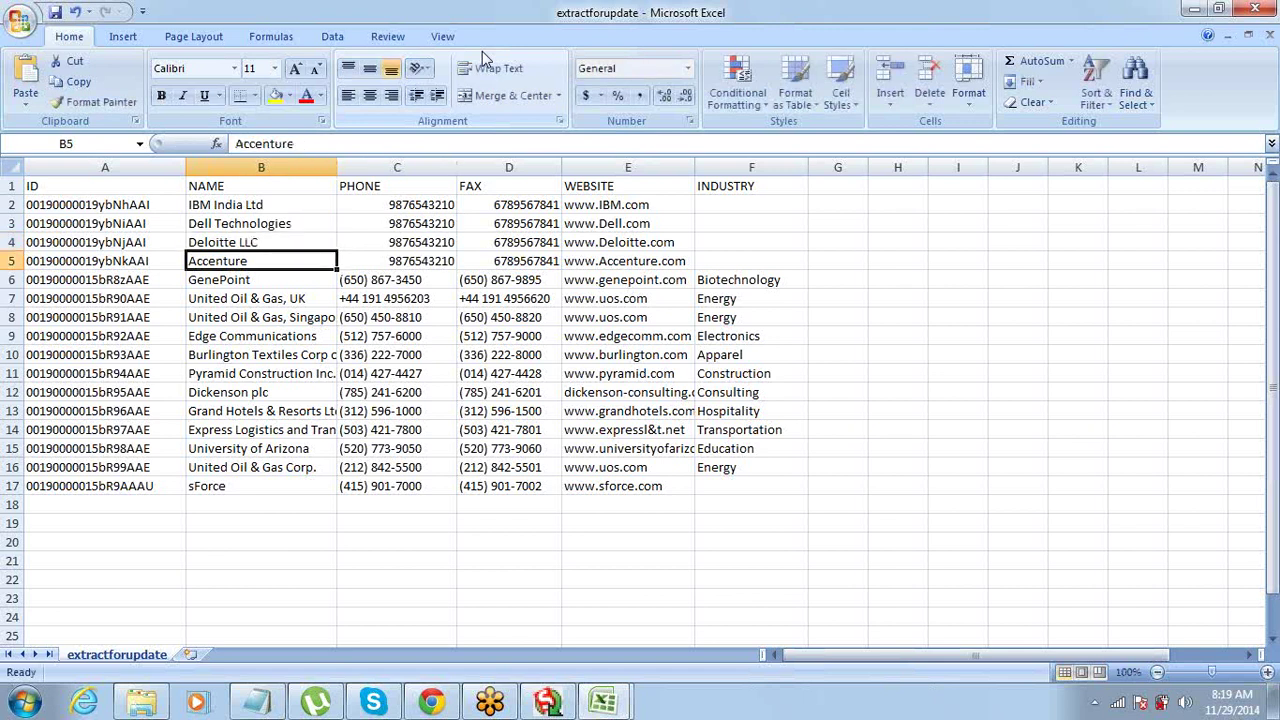
- Rename the Accenture account in cell B5 as Accenture Tech and return to the ID header in A1
key(F2)
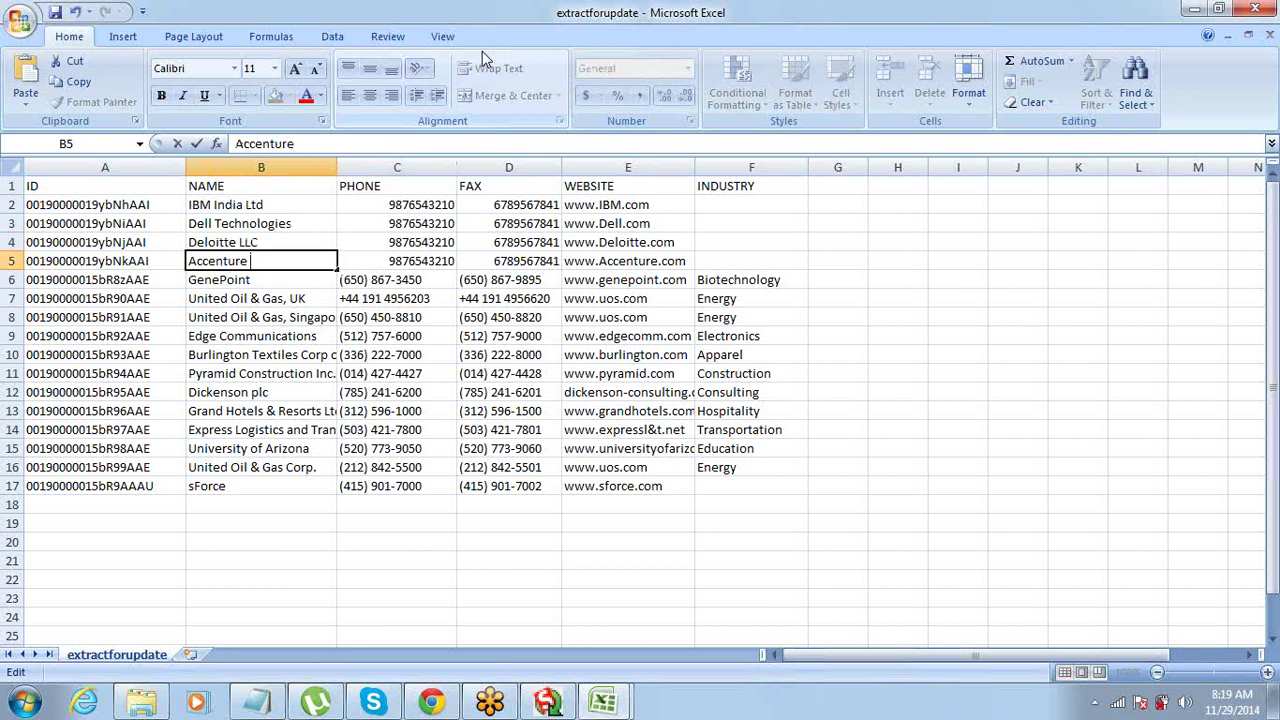
text(Tech)
key(ctrl+Return)
key(Up)
key(Up)
key(Up)
key(Up)
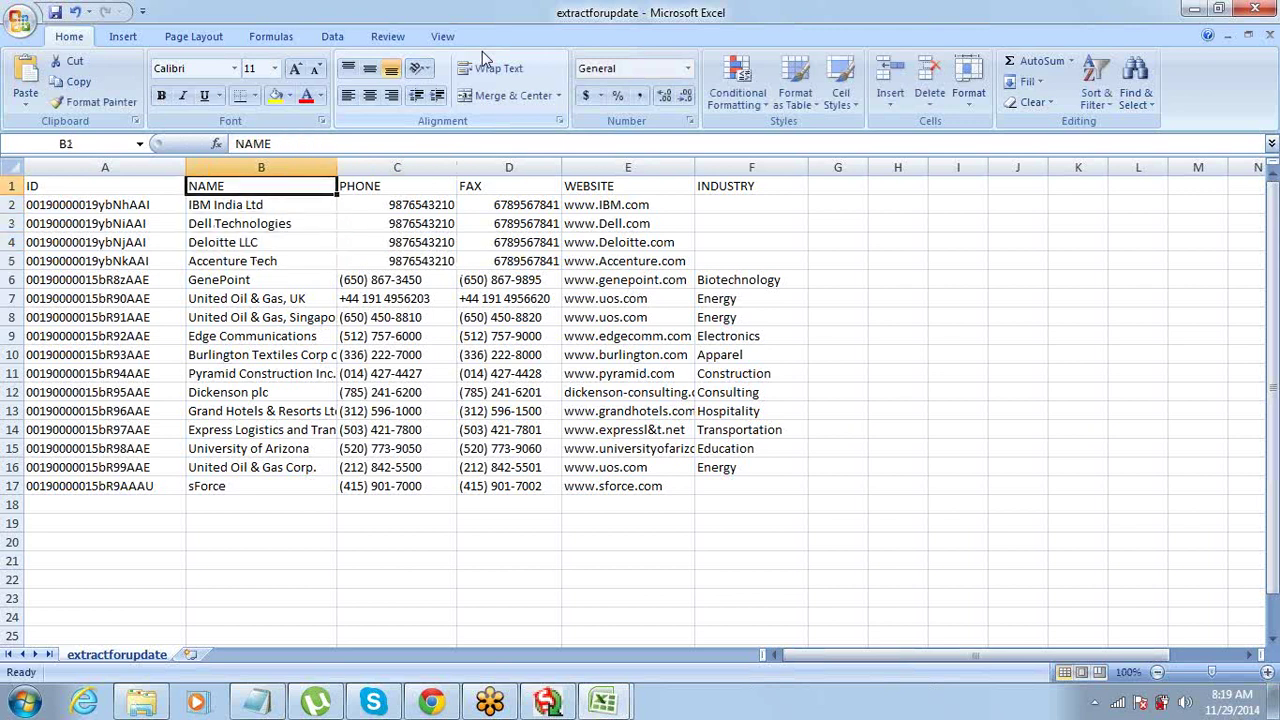
key(Left)
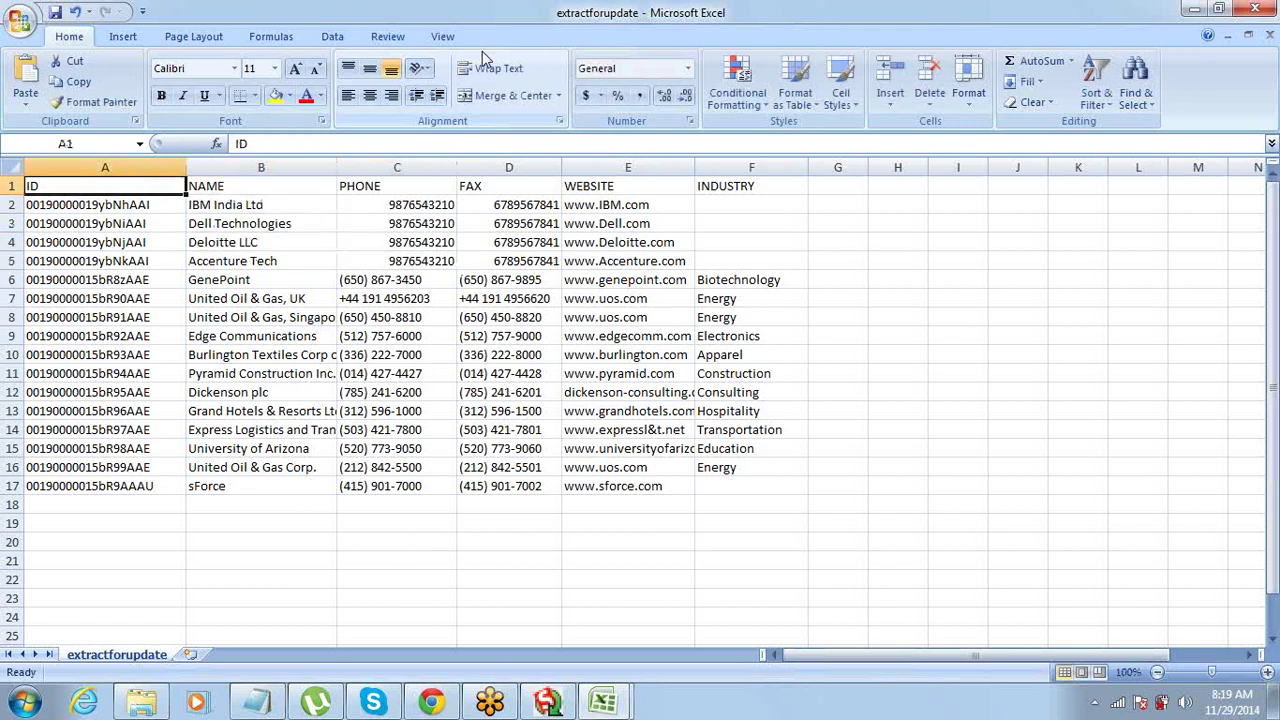
- Save the extractforupdate workbook, keeping the Text (Tab delimited) format, and close it
key(ctrl+s)
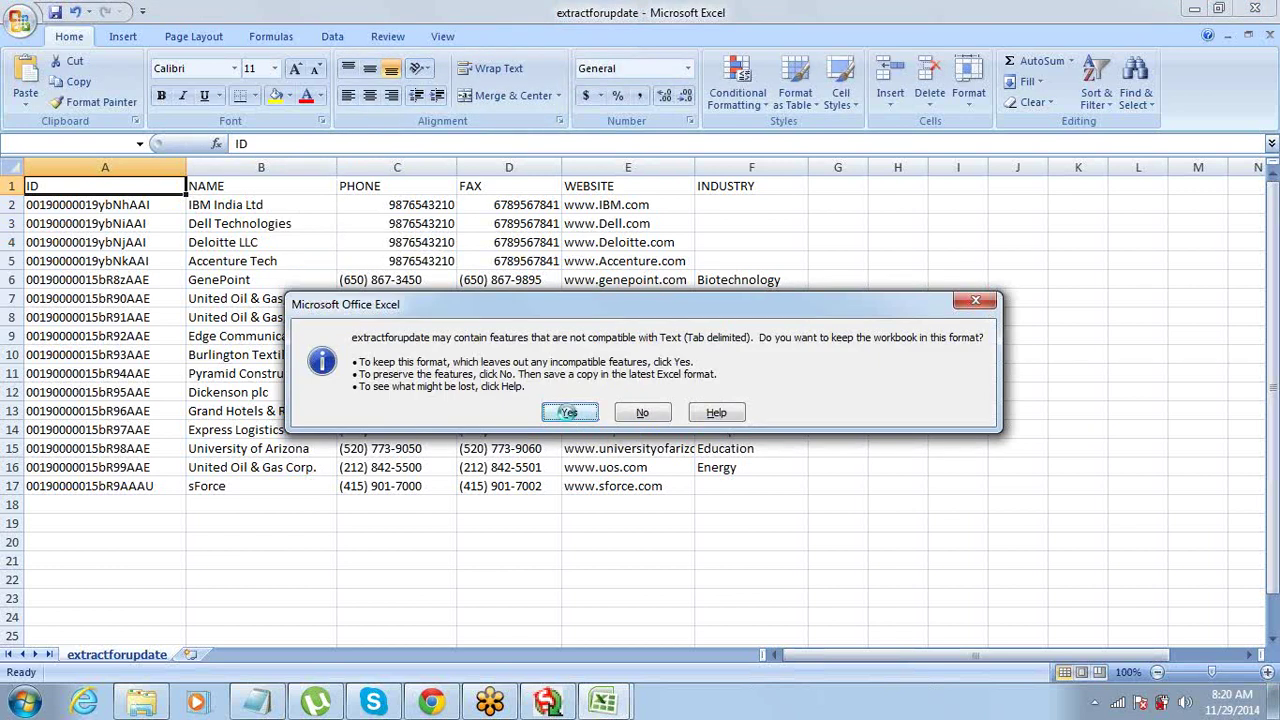
click(572, 414)
key(alt+F4)
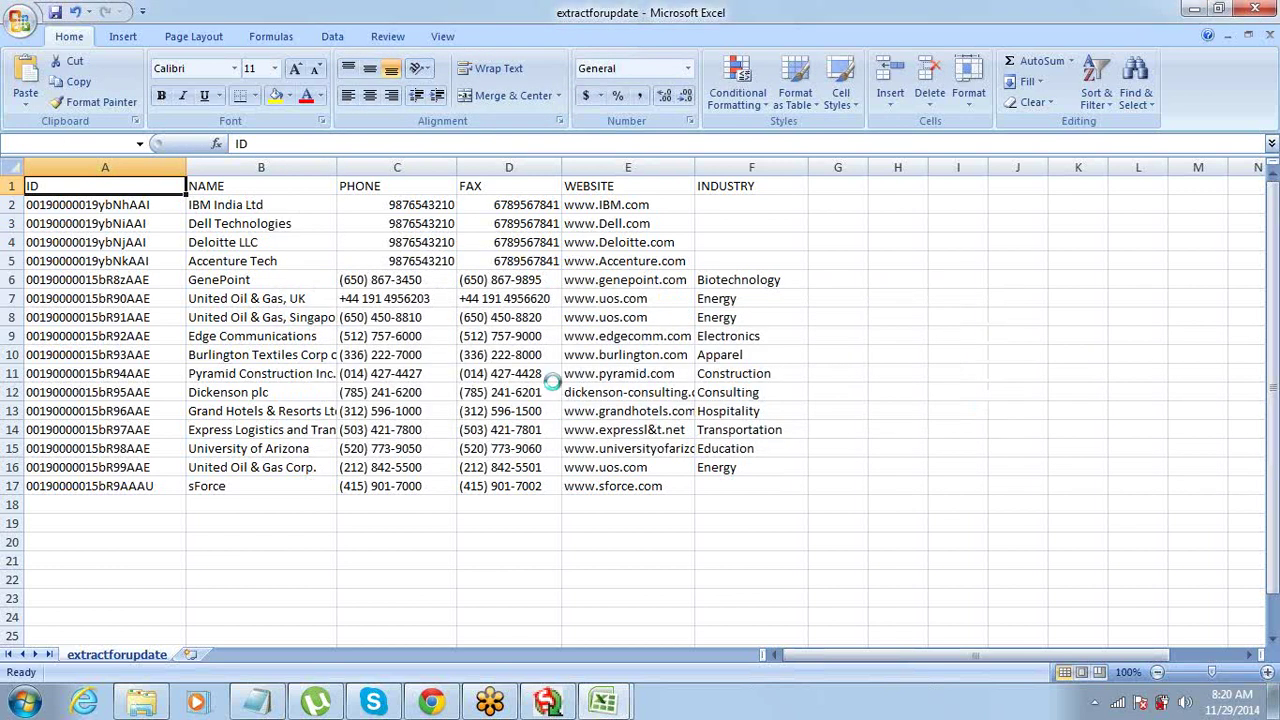
click(572, 396)
click(573, 408)
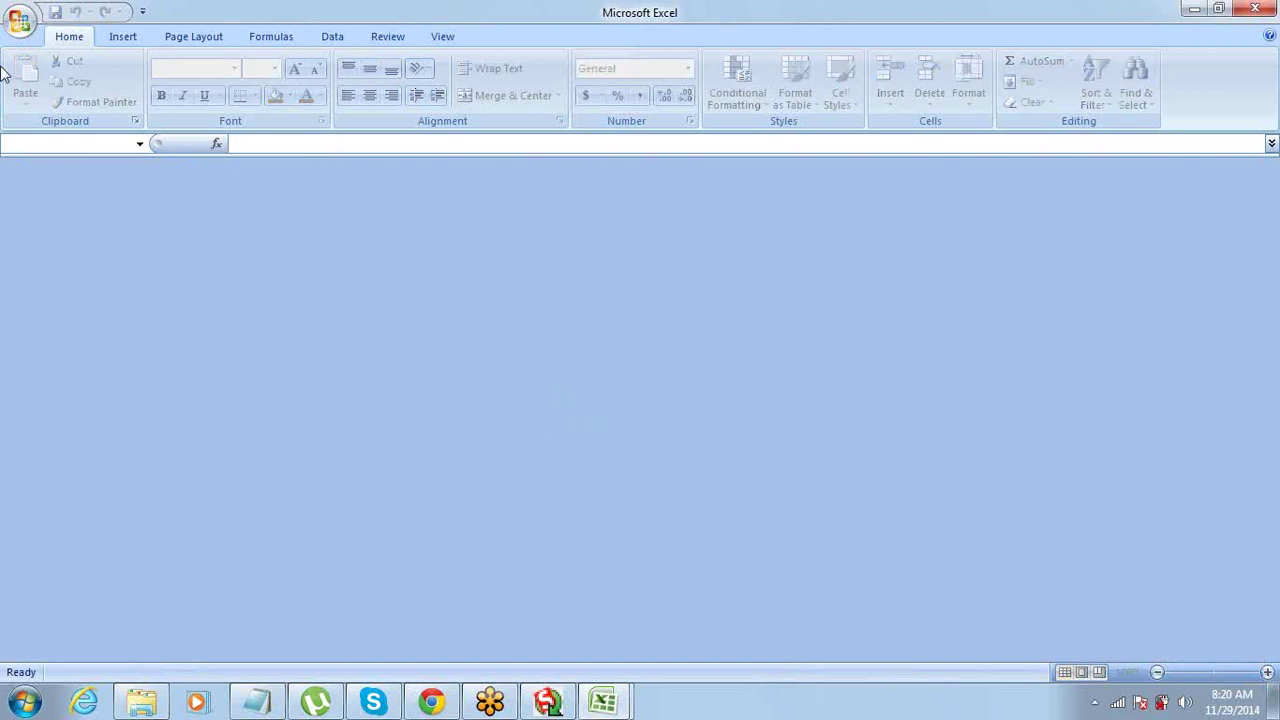
- Reopen the recent extractforupdate file, importing it as delimited text with Tab and Comma as the delimiters
click(20, 24)
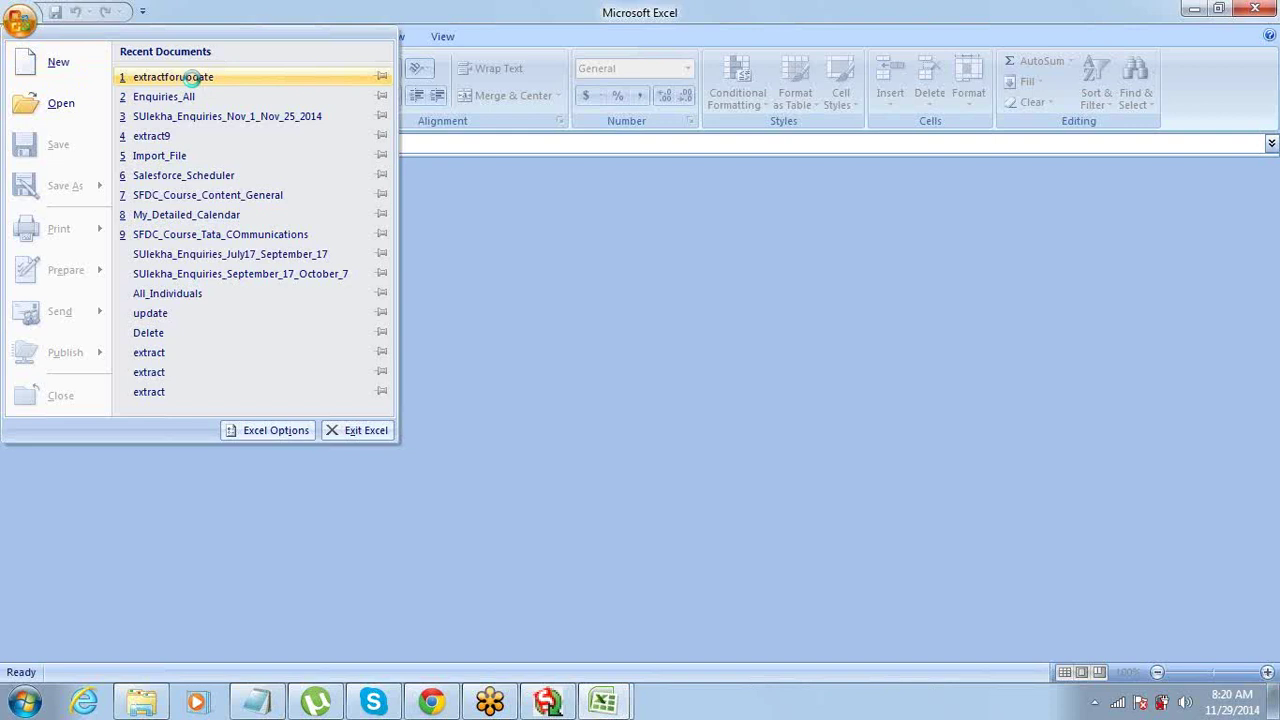
click(140, 78)
click(545, 398)
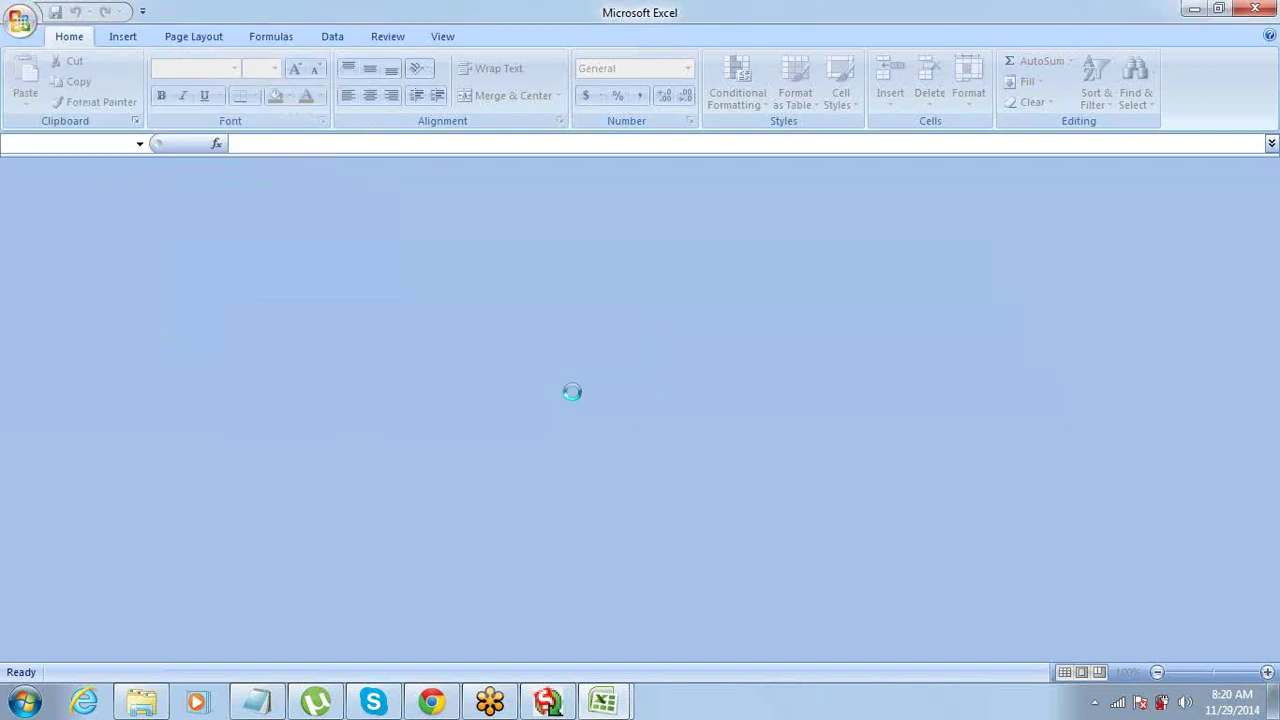
click(588, 396)
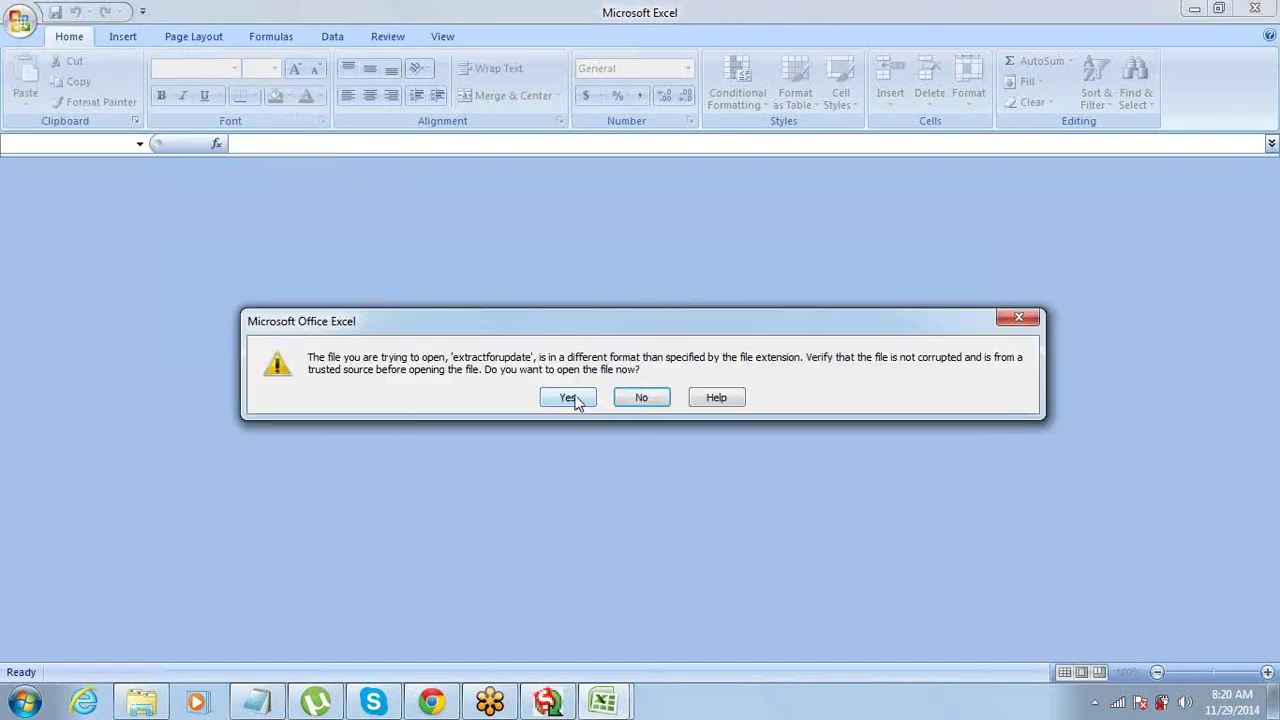
click(571, 398)
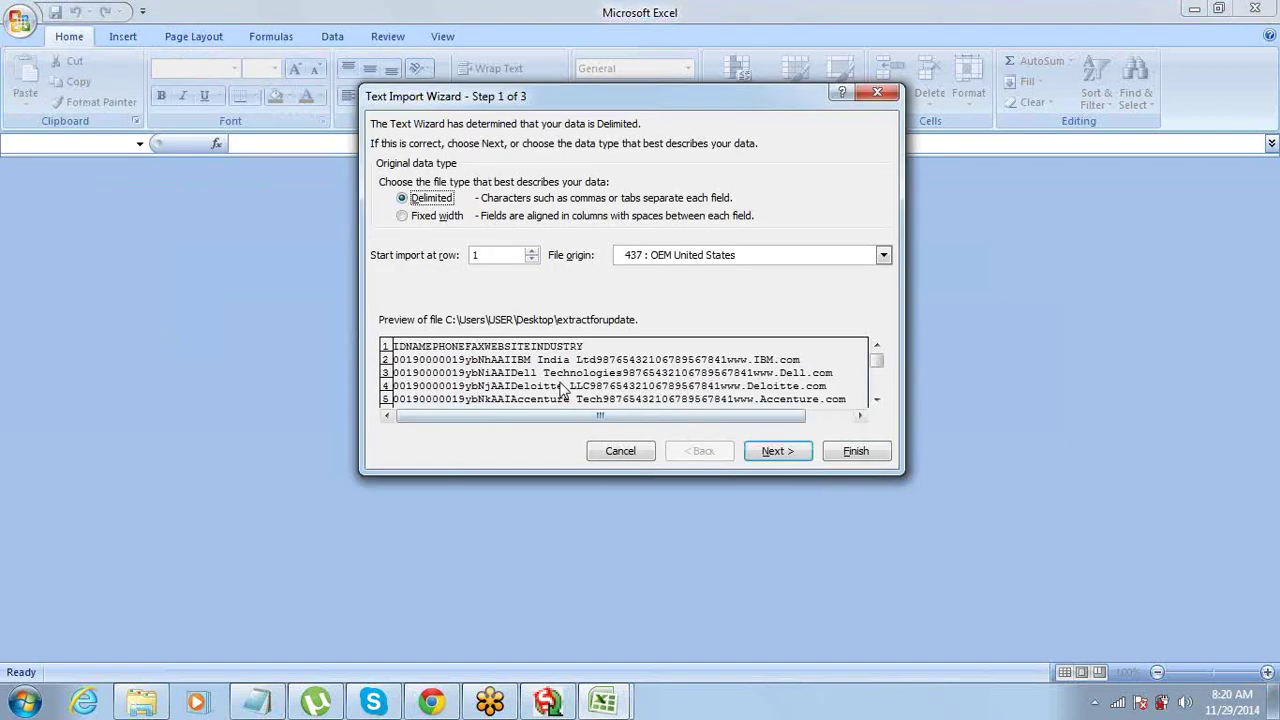
click(769, 453)
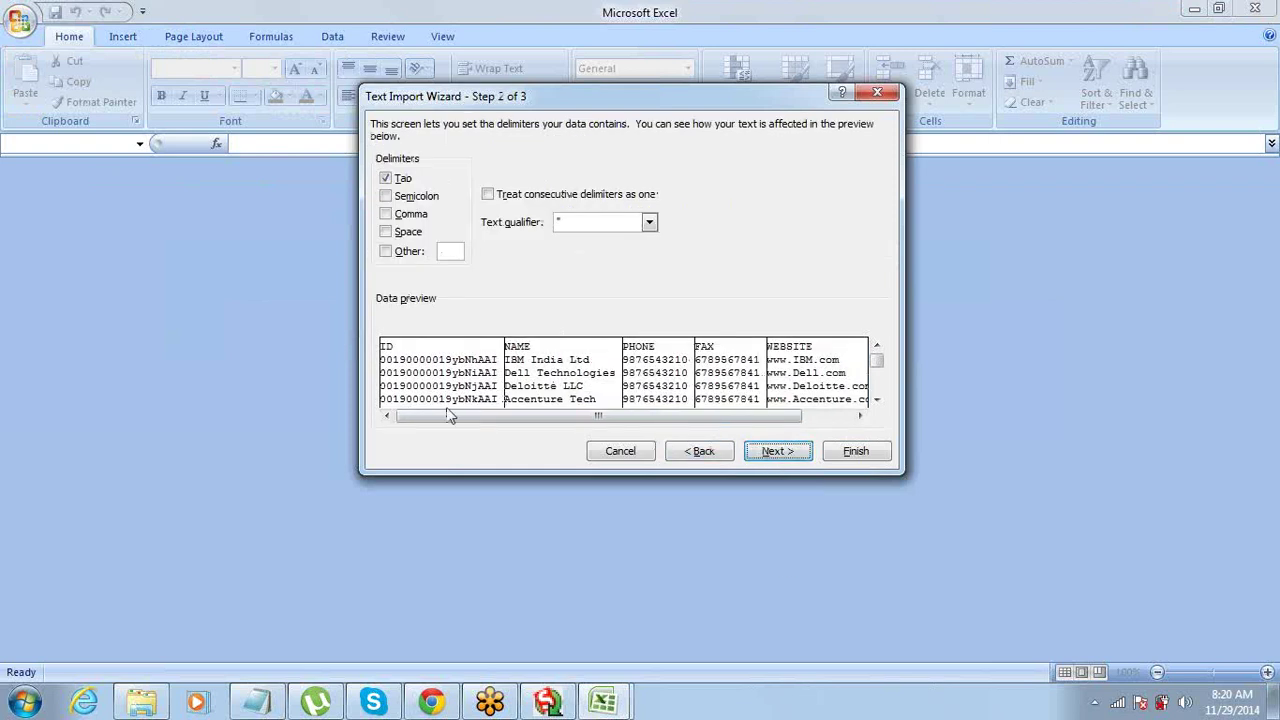
click(407, 216)
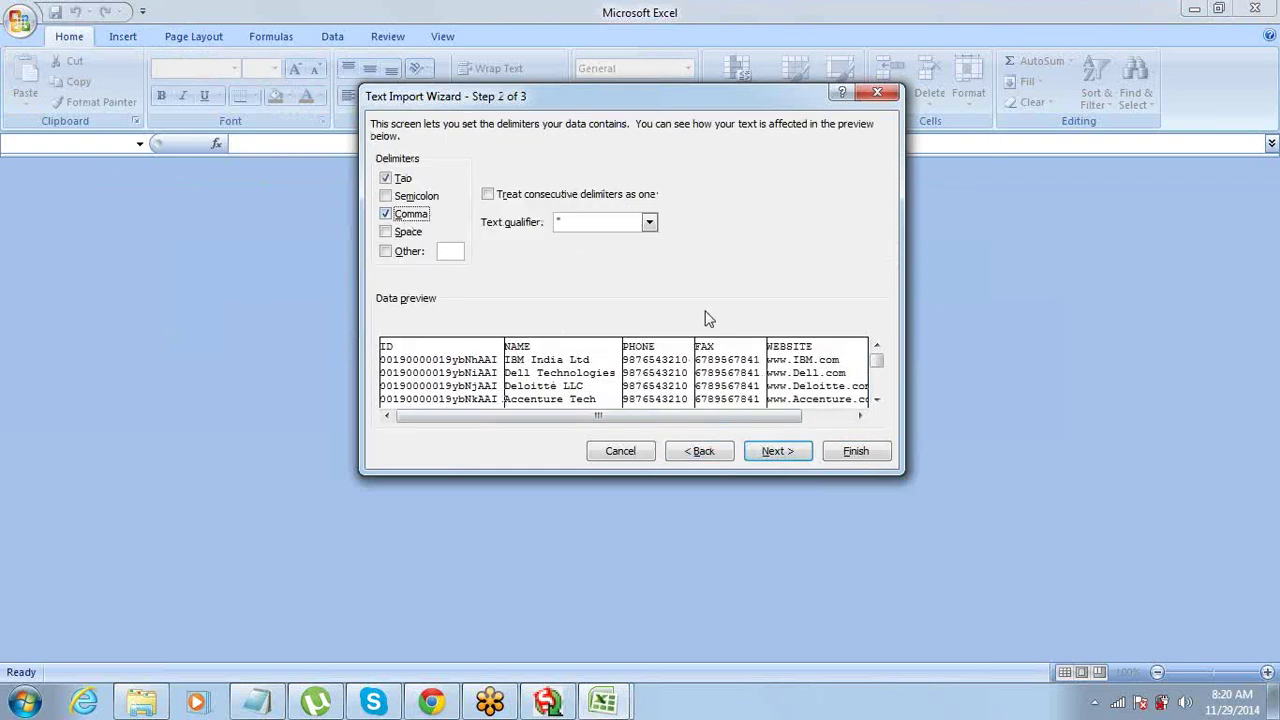
click(776, 451)
click(852, 451)
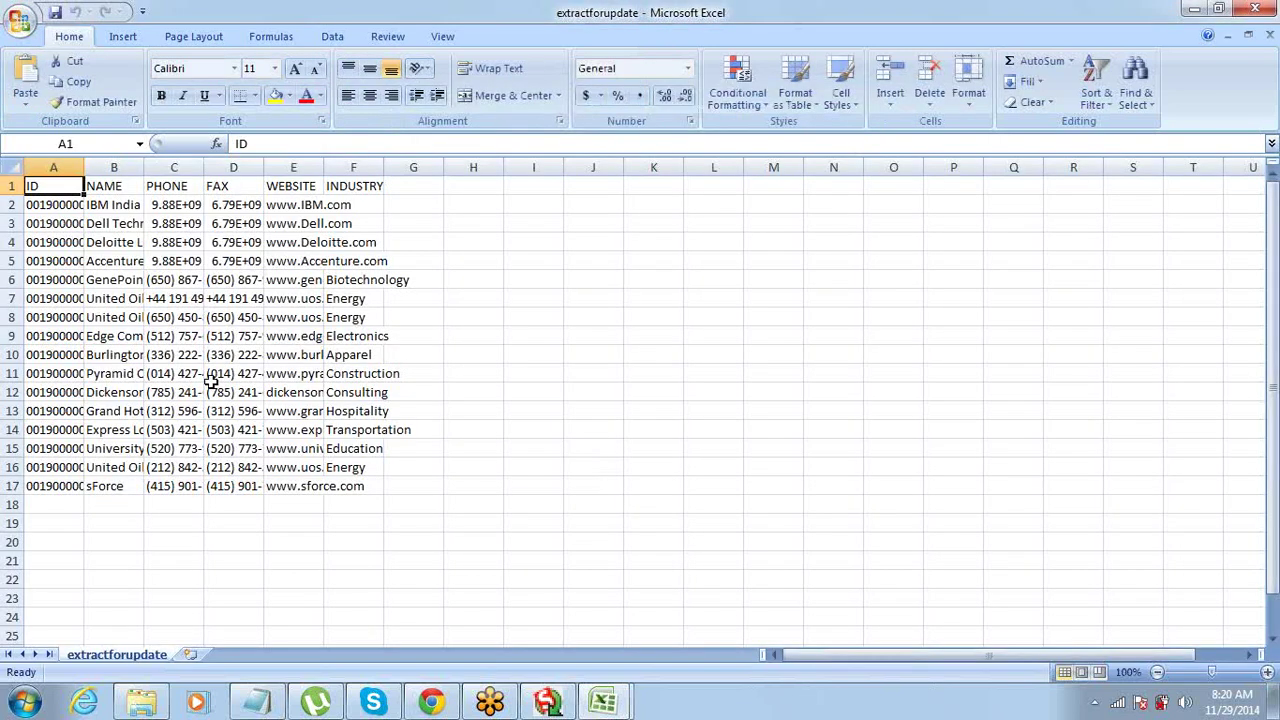
- Widen column A to fit the full record IDs and highlight the four edited accounts' IDs in A2:A5
drag(88, 167, 246, 167)
click(150, 204)
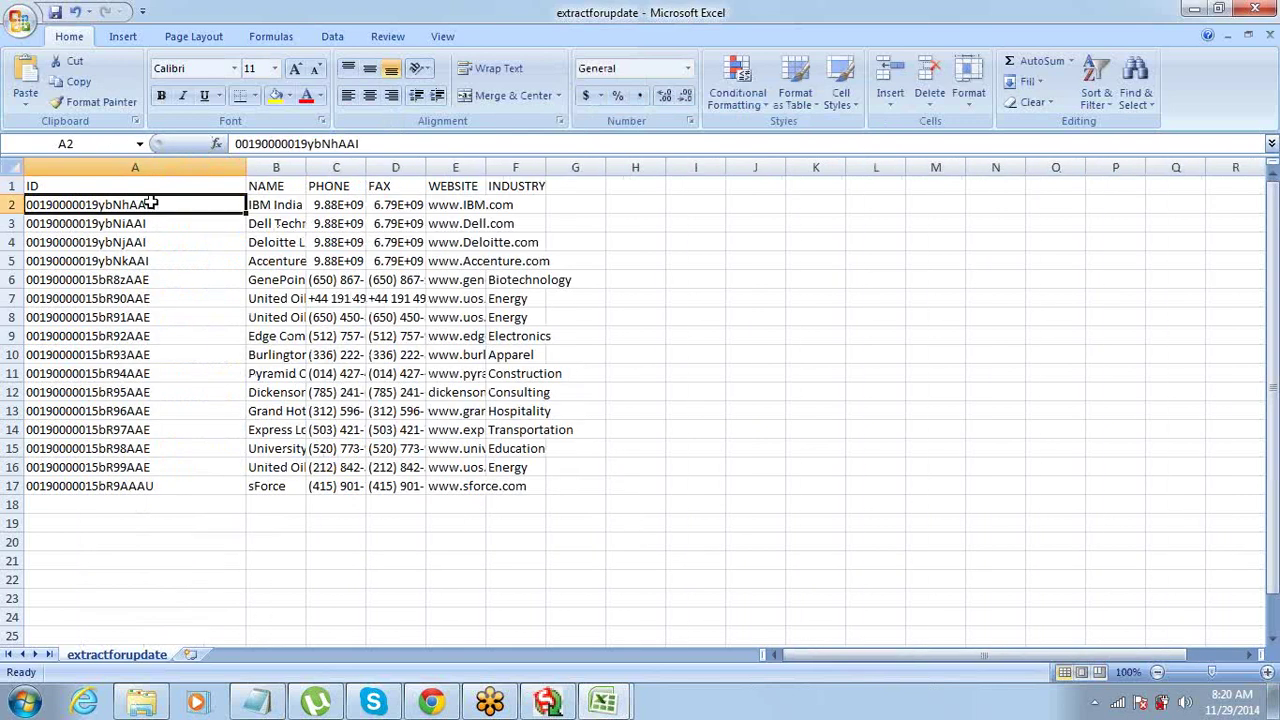
key(ctrl+shift+Down)
click(150, 204)
key(shift+Down)
key(shift+Down)
key(shift+Down)
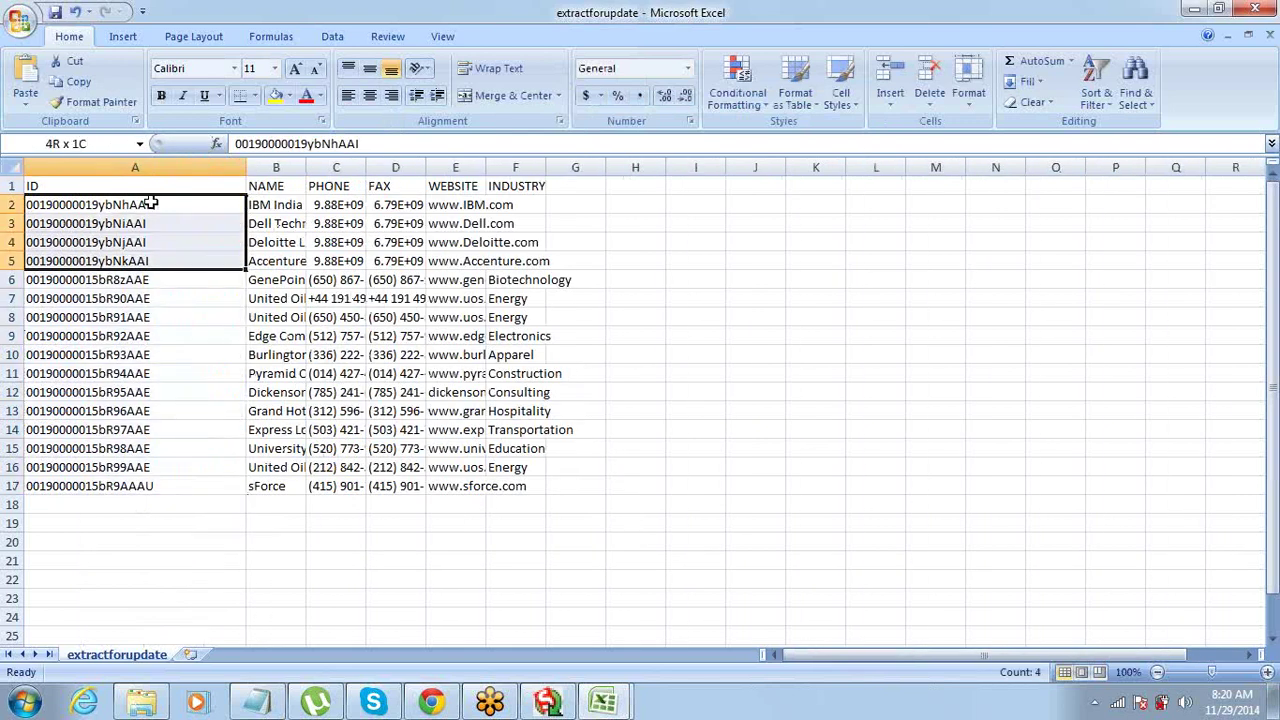
key(Up)
key(Down)
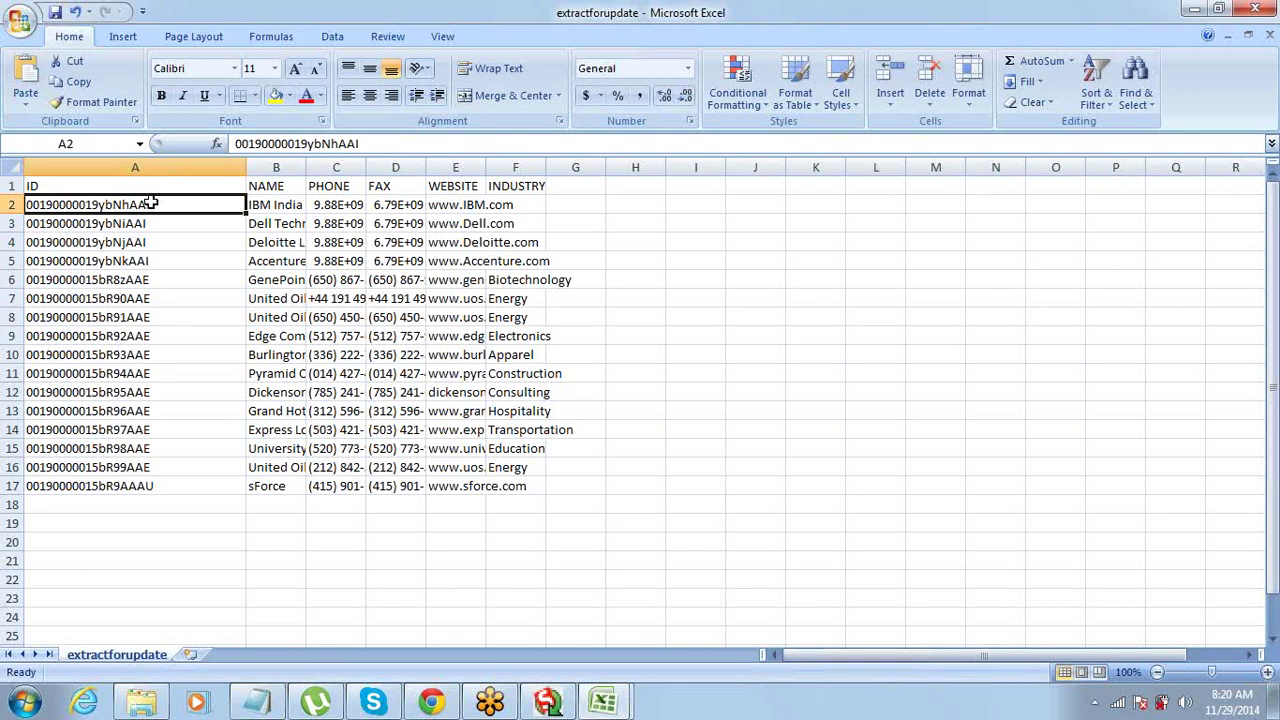
- Examine the ID, name, phone and fax cells of the IBM India Ltd record in row 2
key(Right)
key(Right)
key(Right)
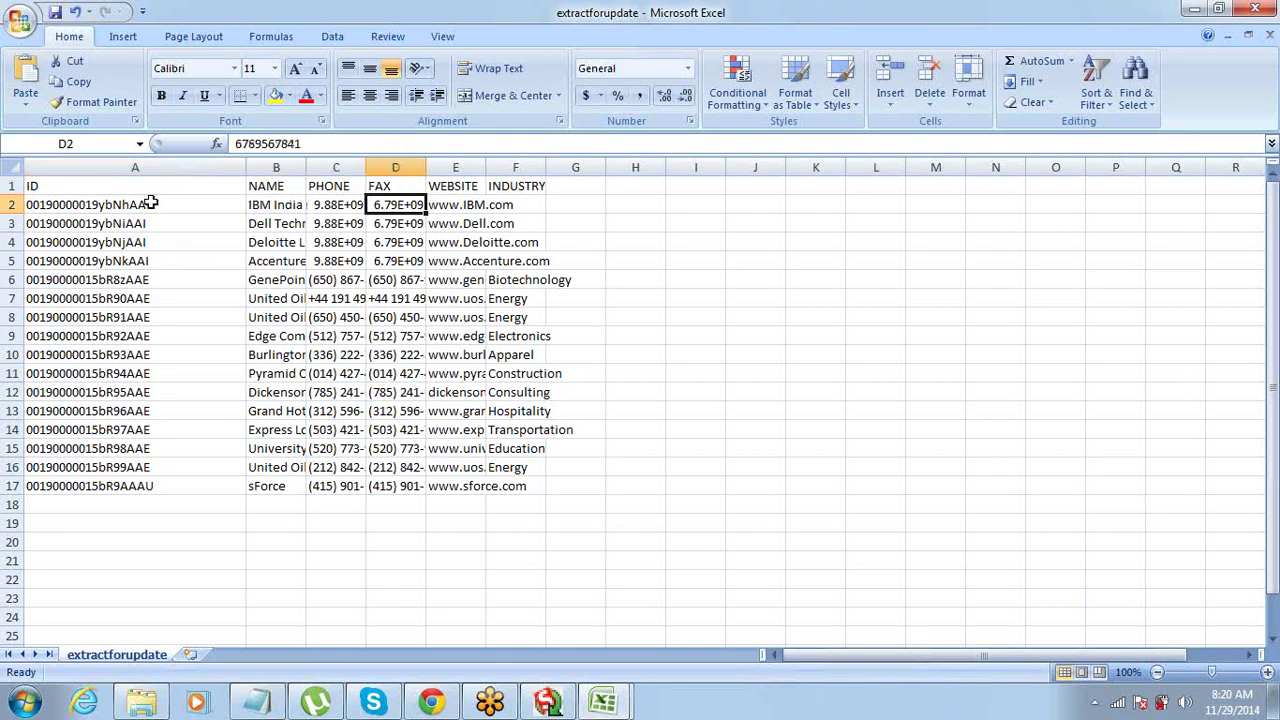
key(Left)
key(Left)
key(Left)
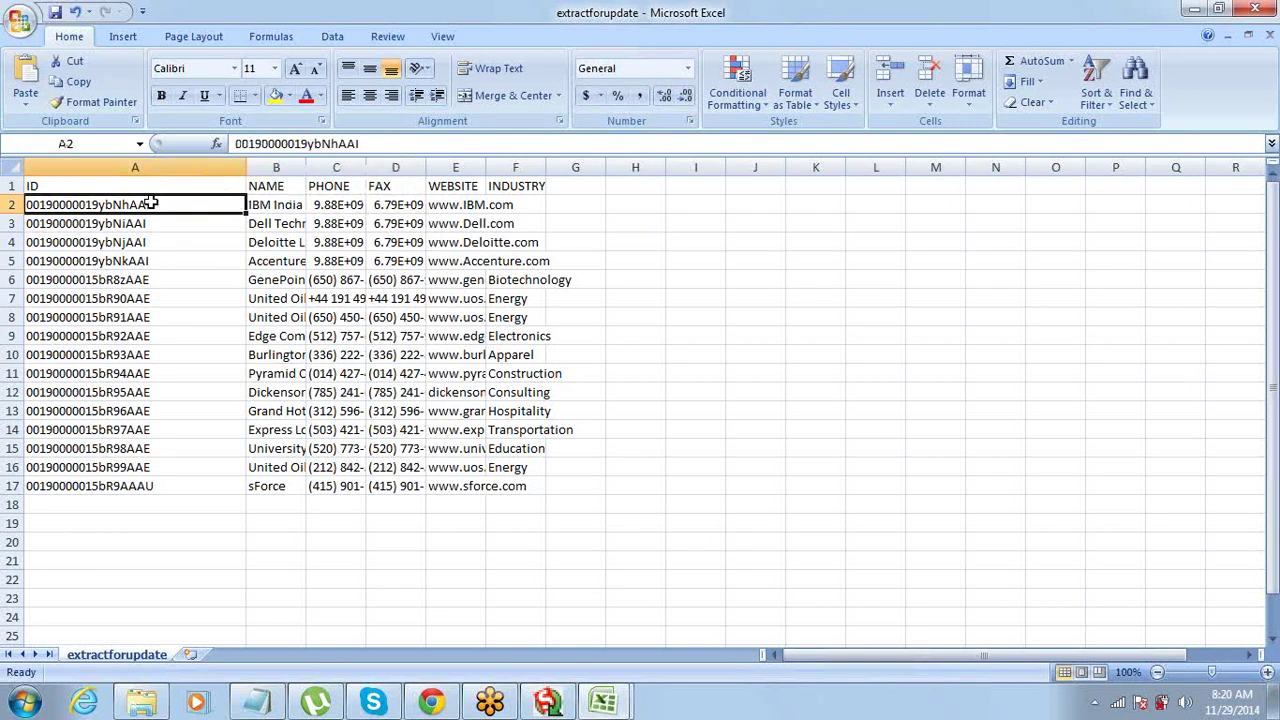
key(shift+Right)
key(shift+Right)
key(shift+Right)
key(shift+Right)
key(Left)
key(Right)
key(Right)
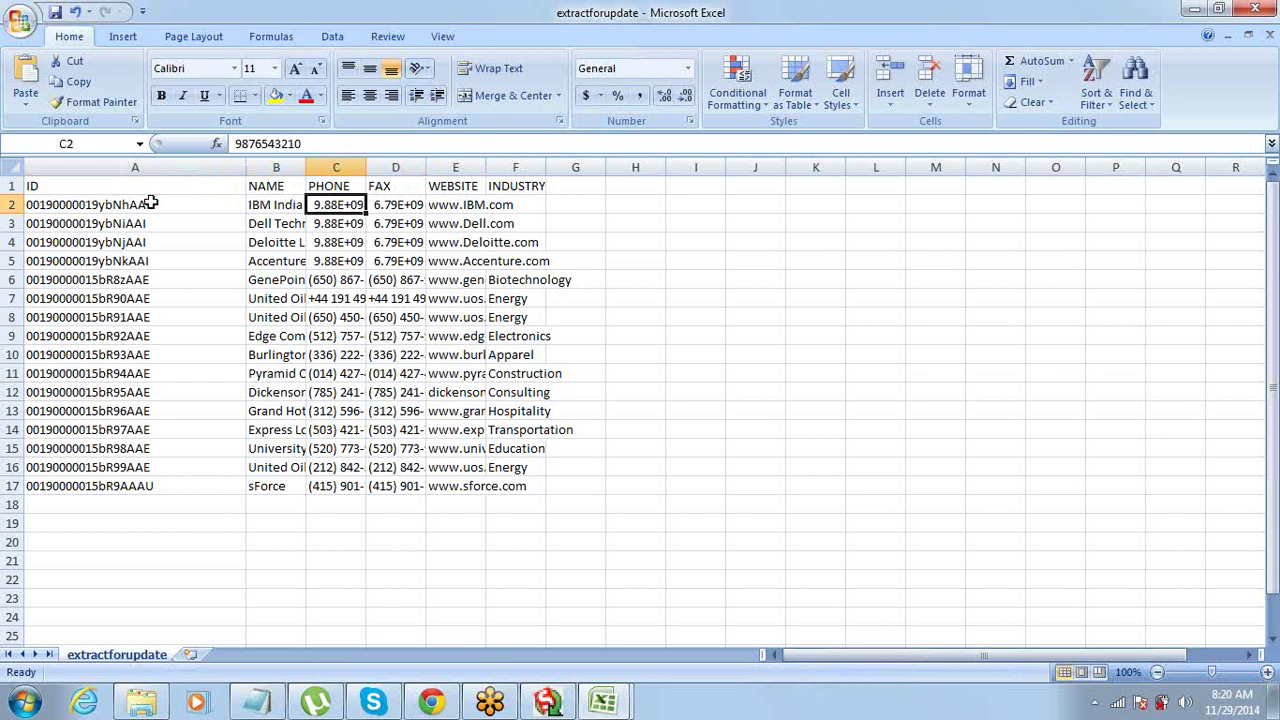
key(Left)
key(Left)
key(Right)
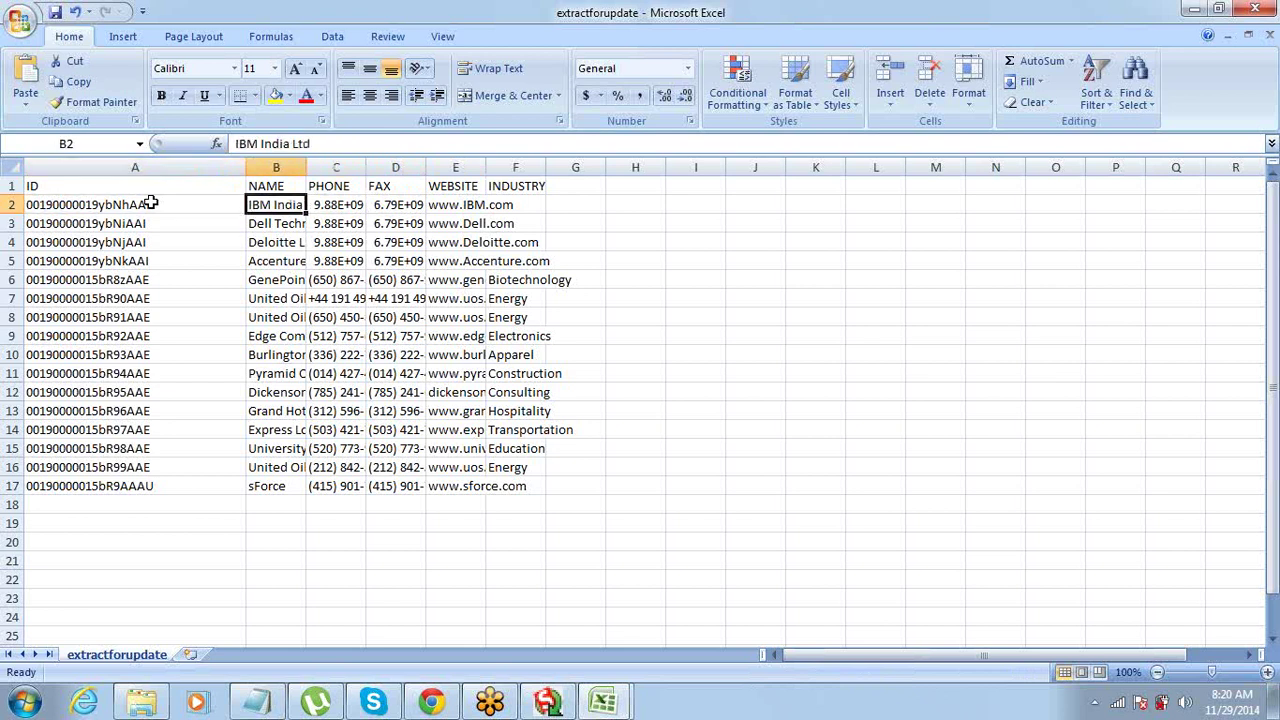
key(Left)
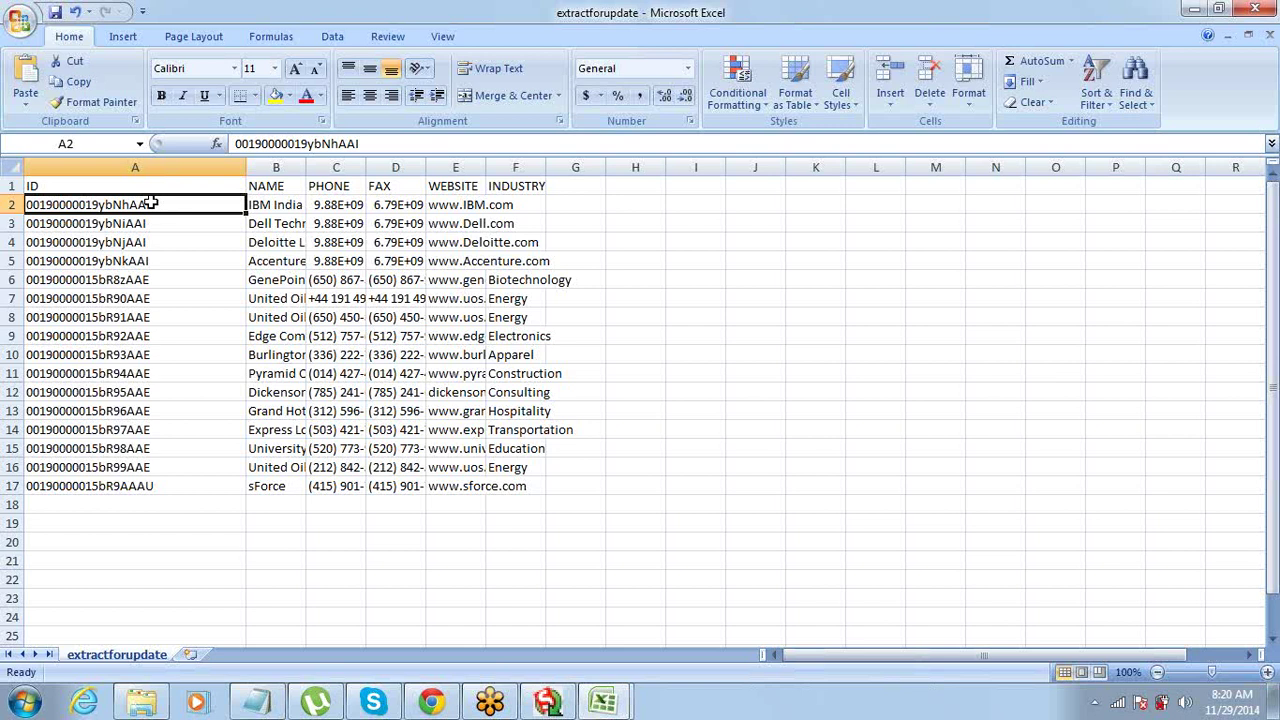
key(Up)
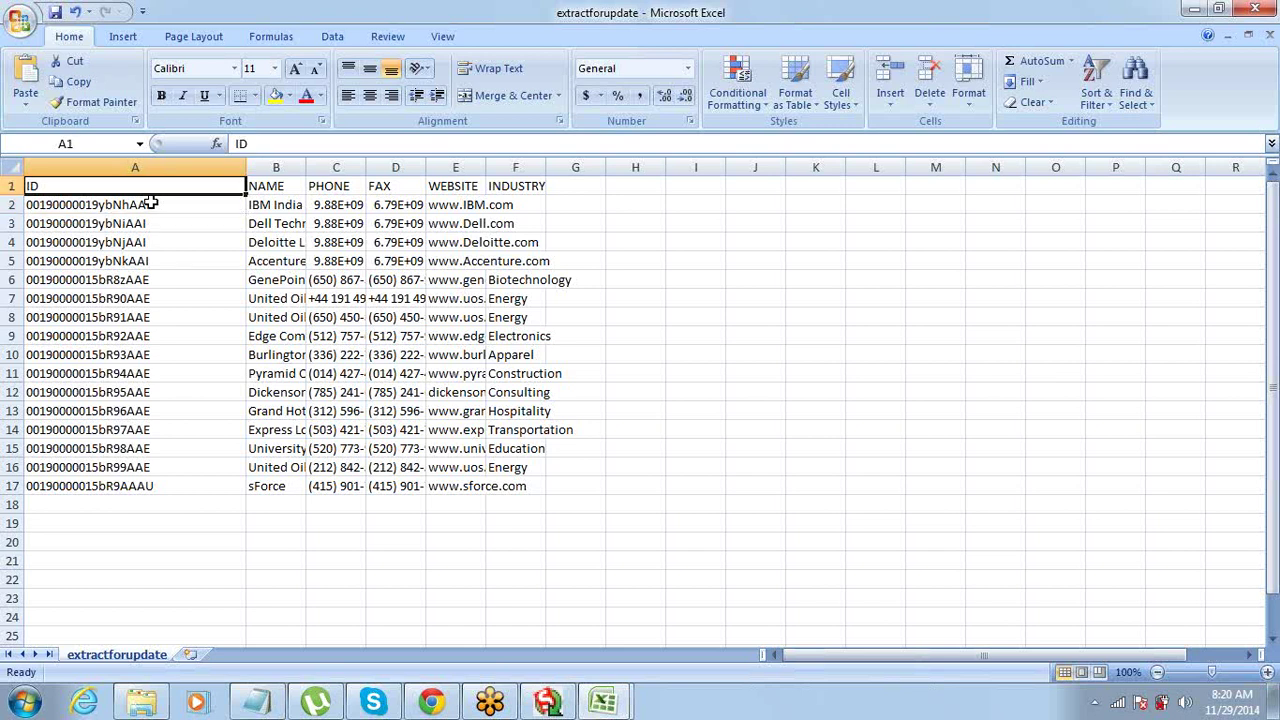
key(Down)
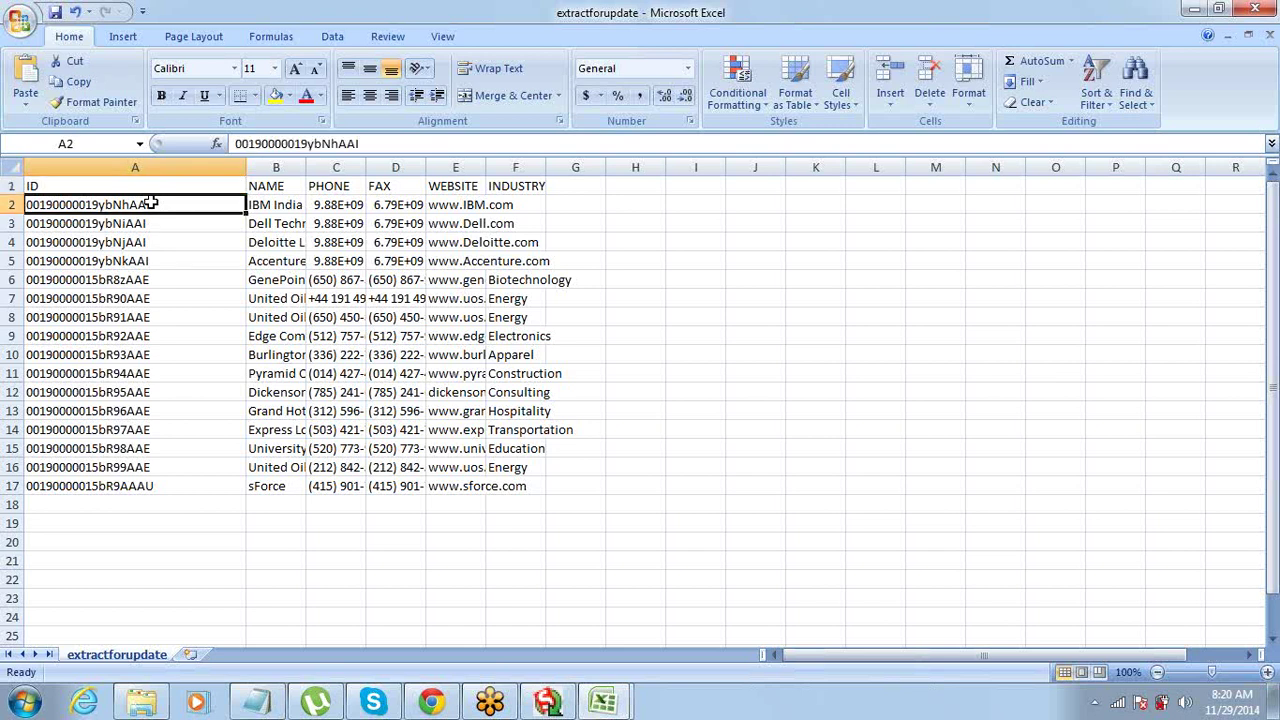
- Highlight A2:D2 to review which fields of the first record are matched to its ID for the update
key(Right)
key(Left)
key(Right)
key(Left)
key(shift+Right)
key(shift+Right)
key(shift+Right)
key(shift+Right)
key(shift+Right)
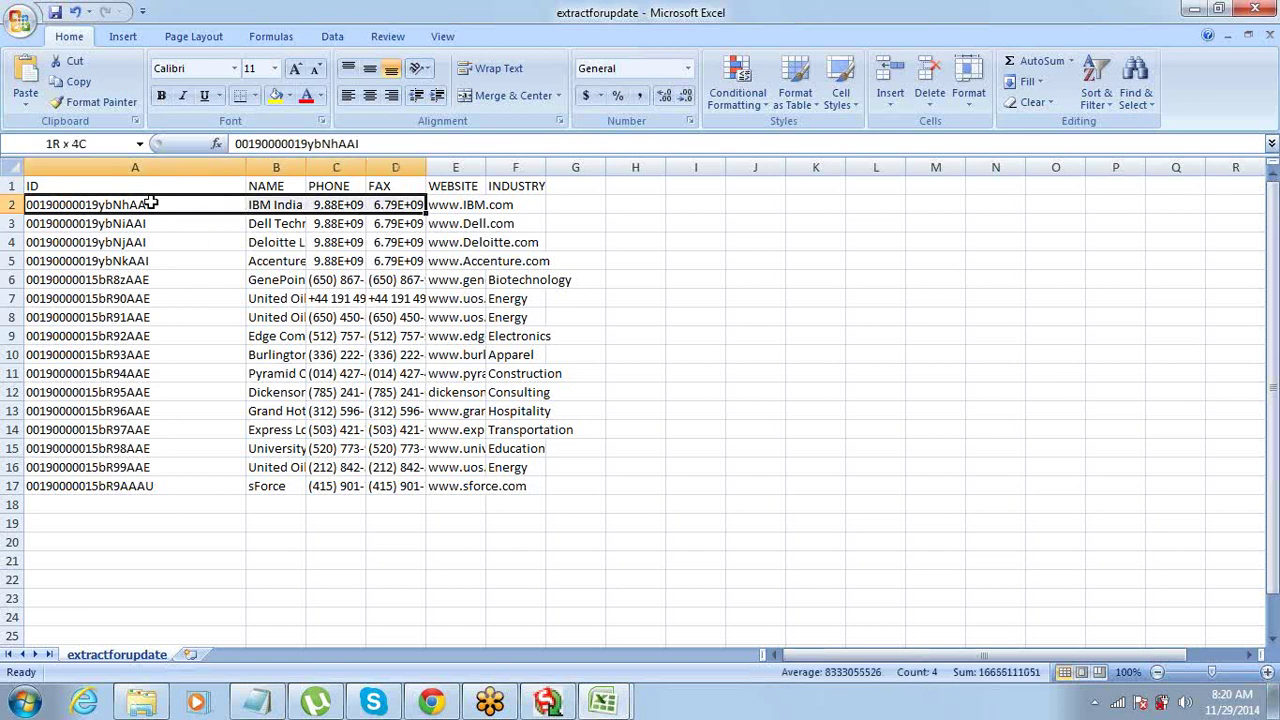
key(shift+Left)
key(shift+Left)
key(shift+Left)
key(shift+Left)
key(shift+Left)
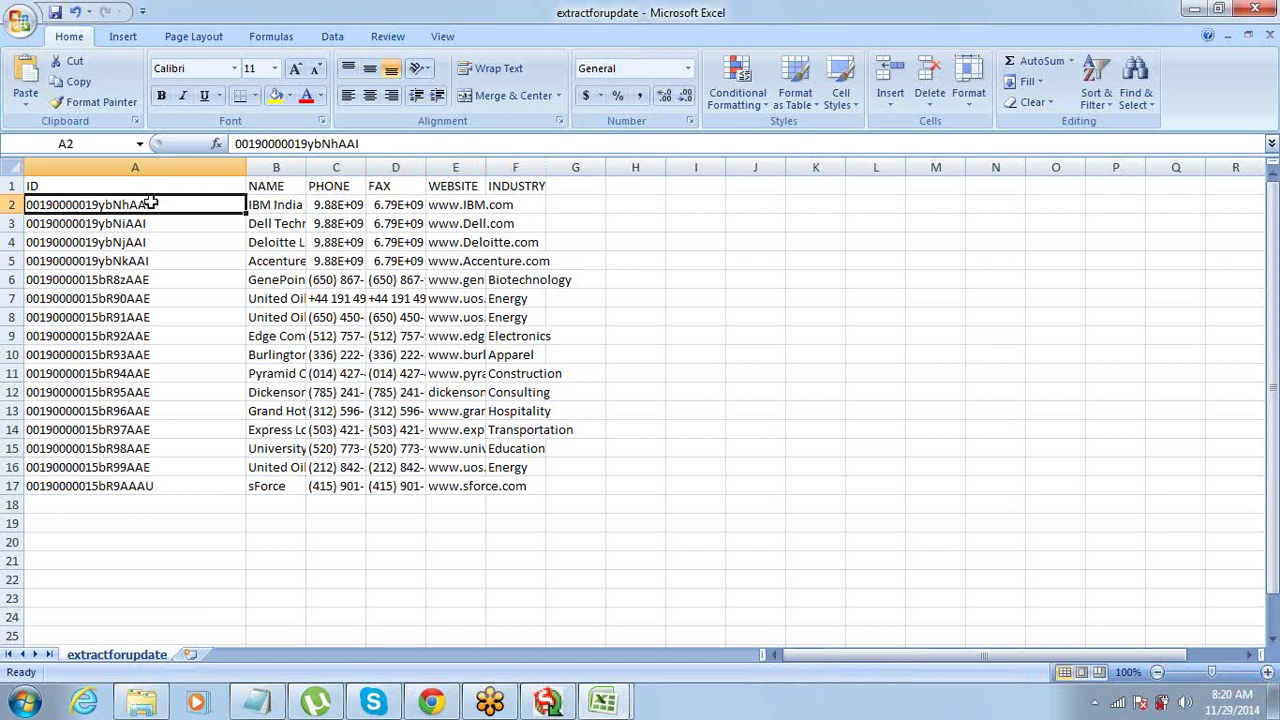
key(shift+Right)
key(shift+Right)
key(shift+Right)
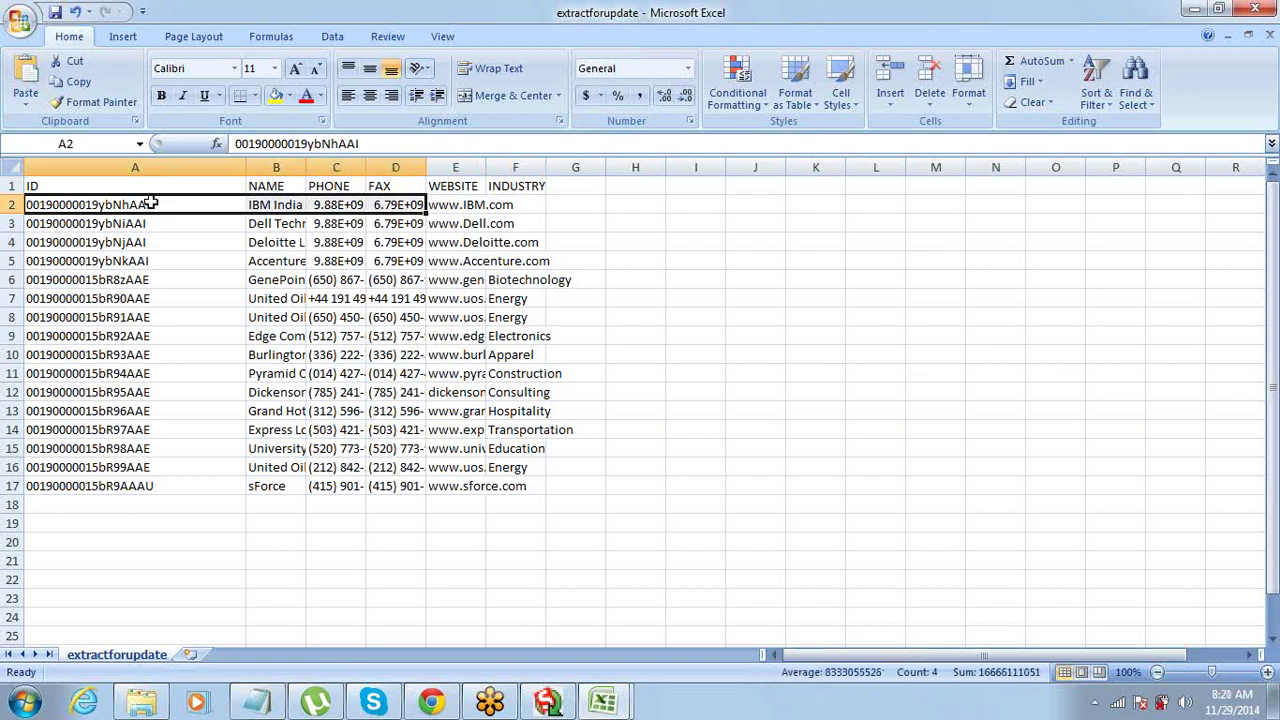
- Close the extractforupdate workbook, saving the changes and keeping the tab-delimited text format
key(Up)
key(ctrl+w)
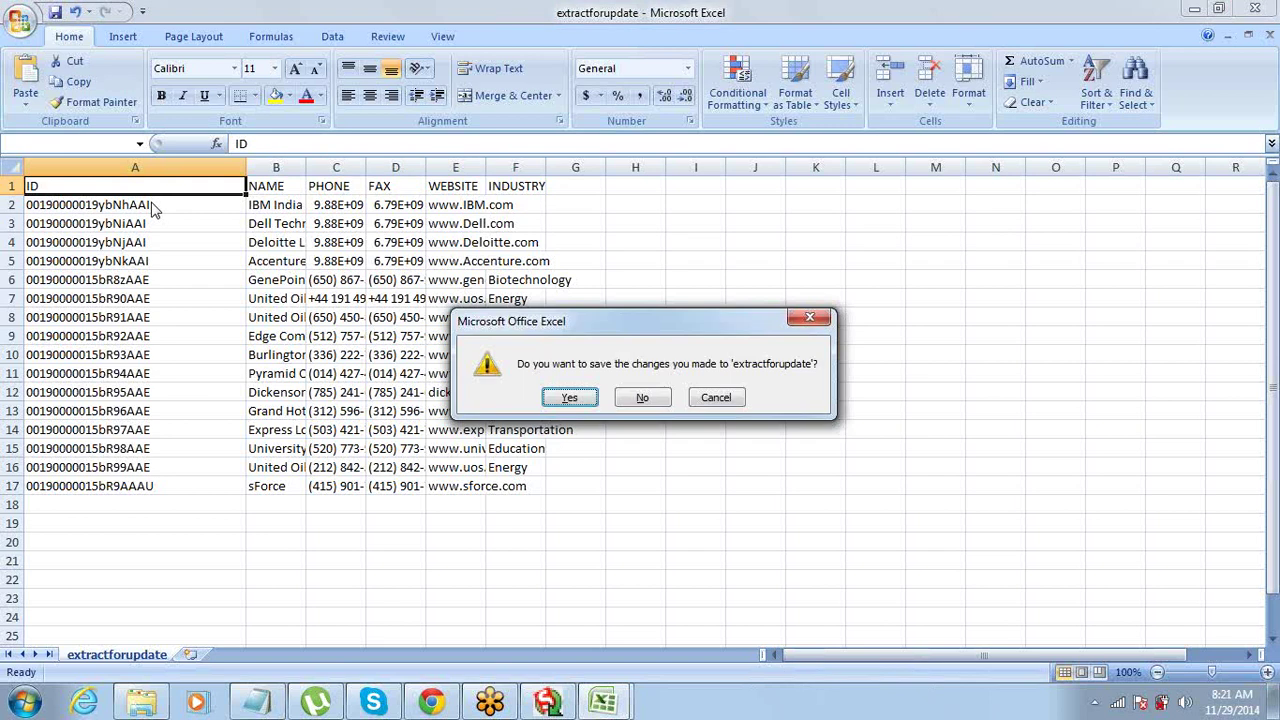
key(Return)
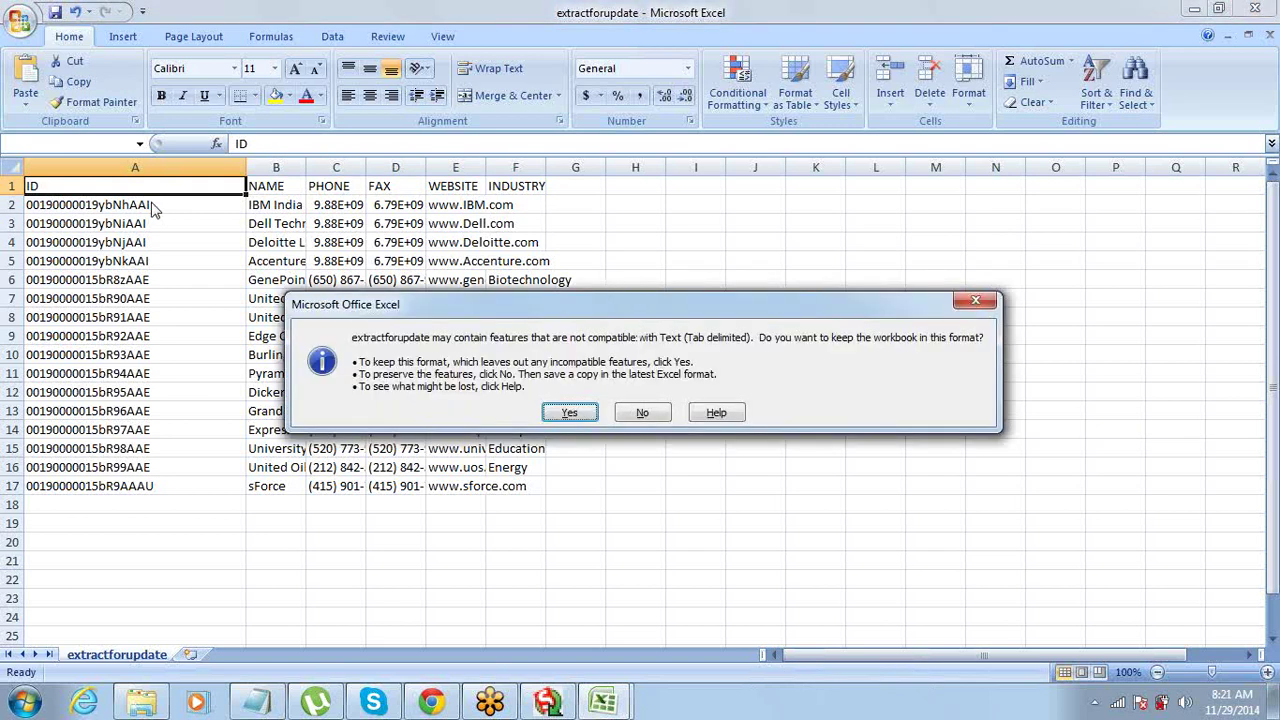
key(Return)
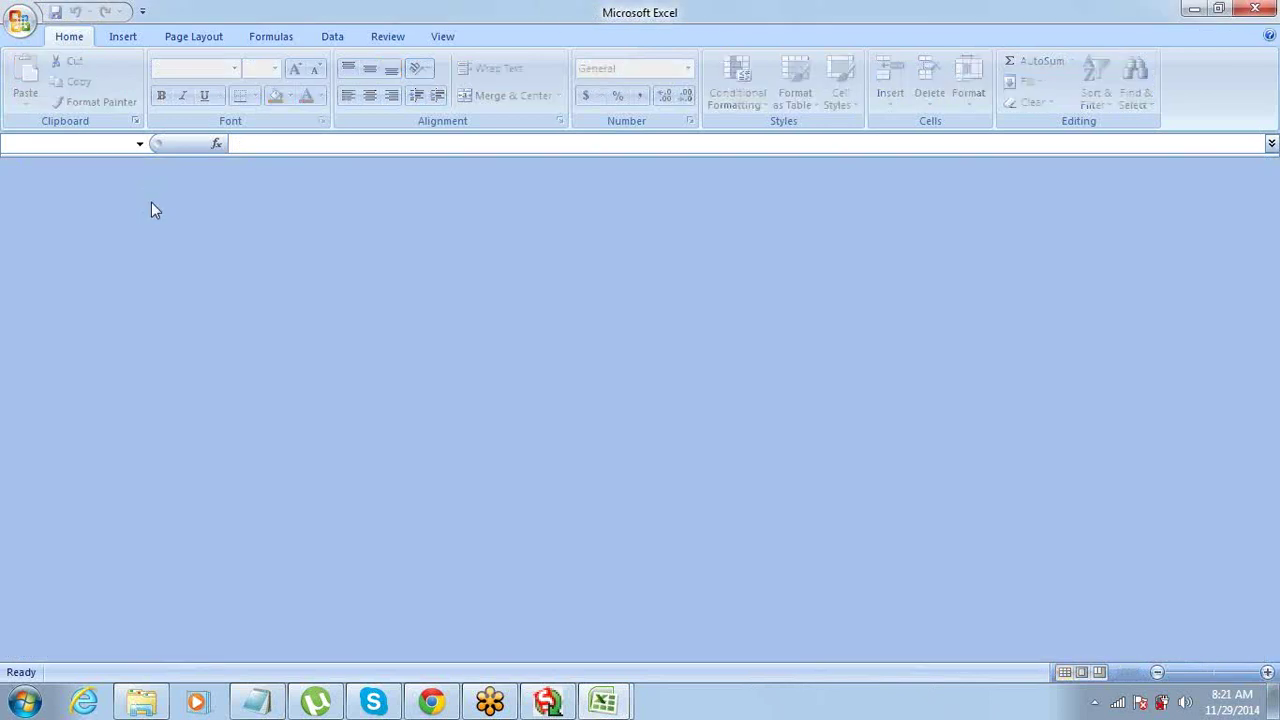
- Switch to Data Loader and start an Update operation on the Account (Account) object
click(549, 703)
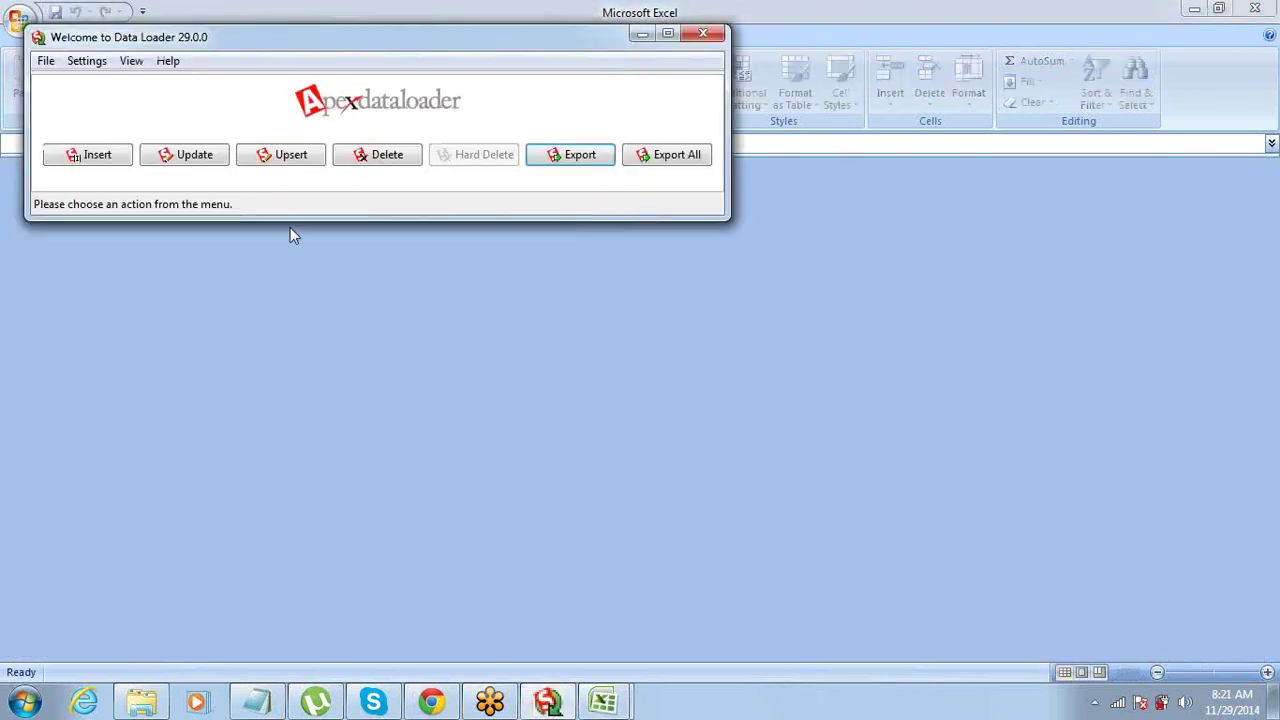
click(196, 155)
click(196, 266)
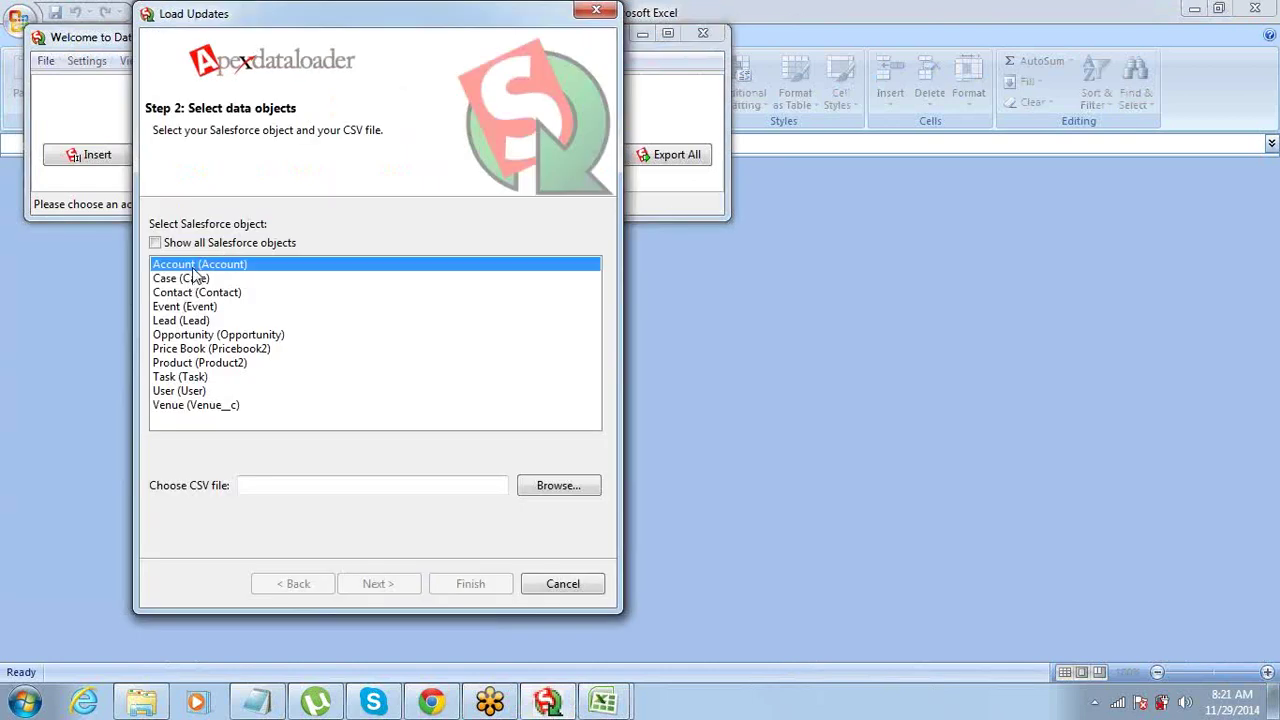
- Look through the Desktop for the extractforupdate CSV file to load, and leave the file chooser without picking one
click(550, 489)
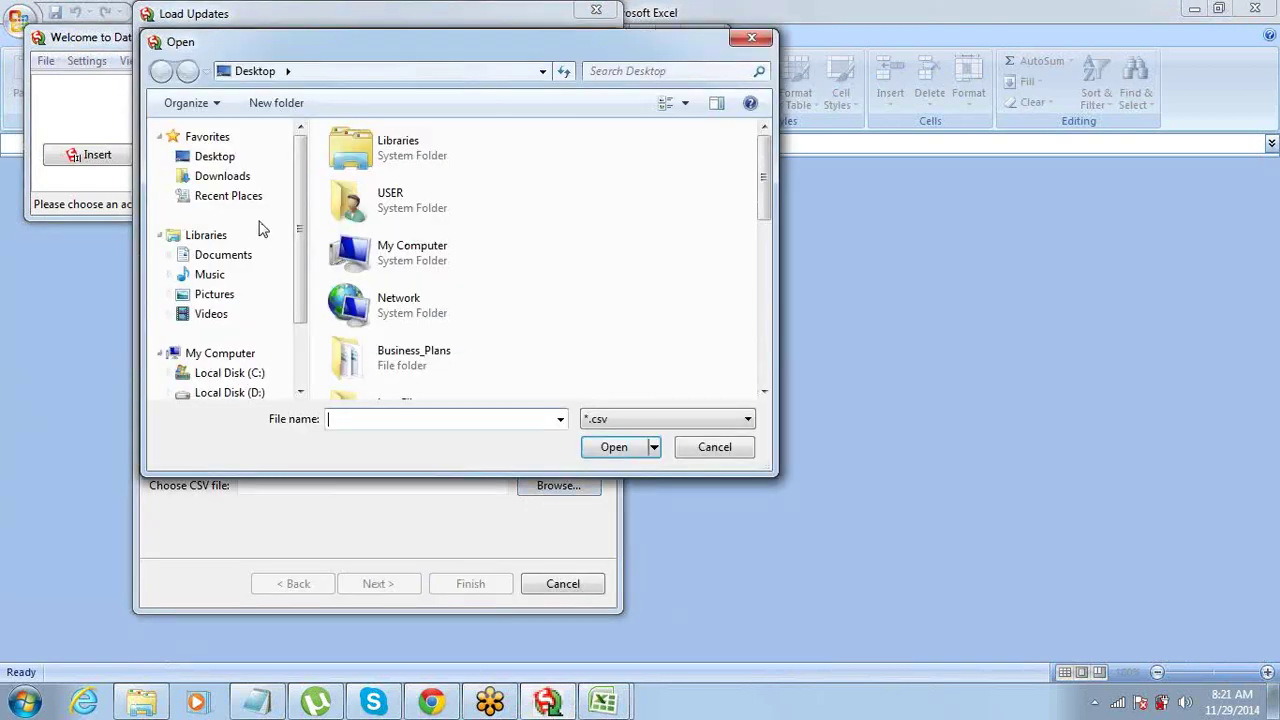
scroll(305, 294, down, 3)
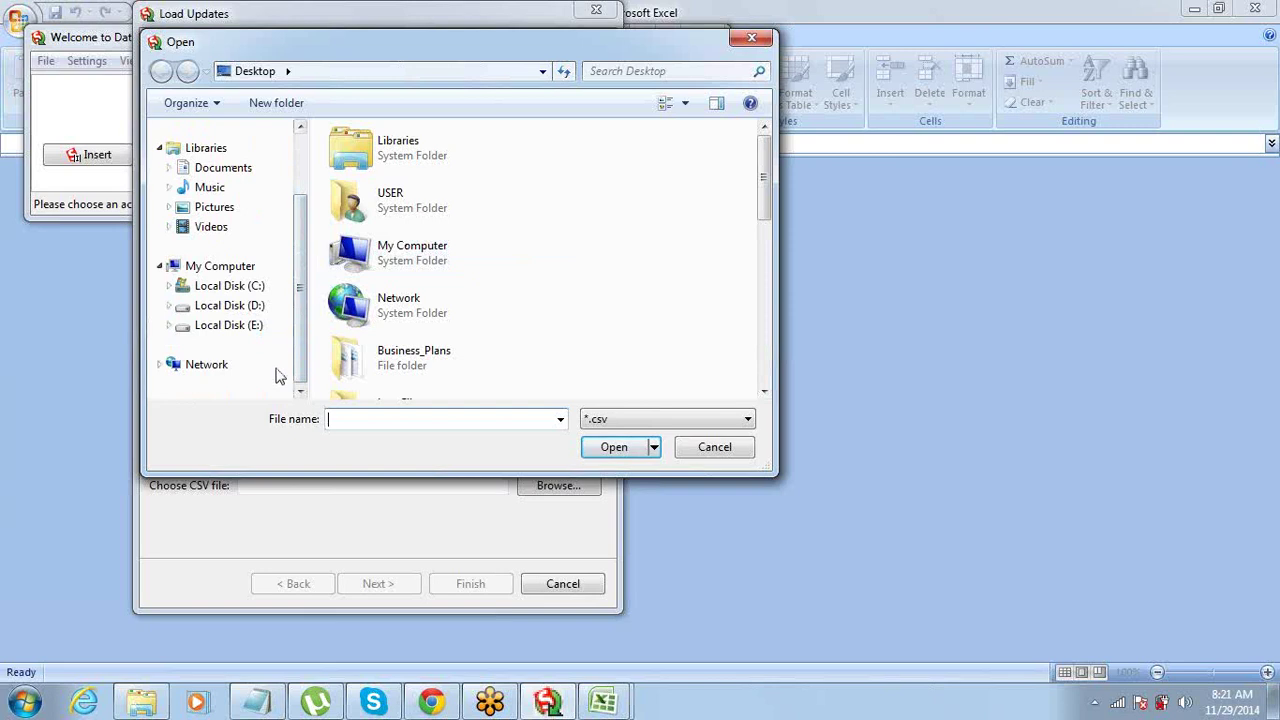
scroll(299, 307, up, 3)
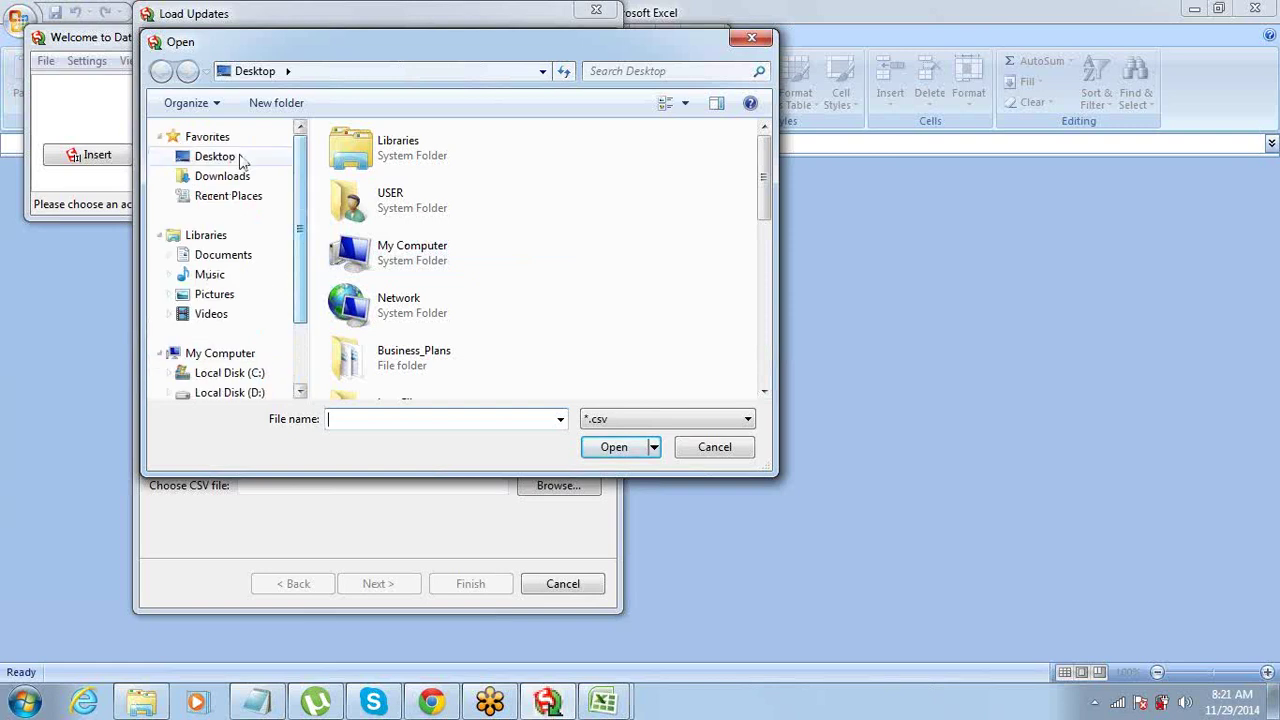
click(240, 160)
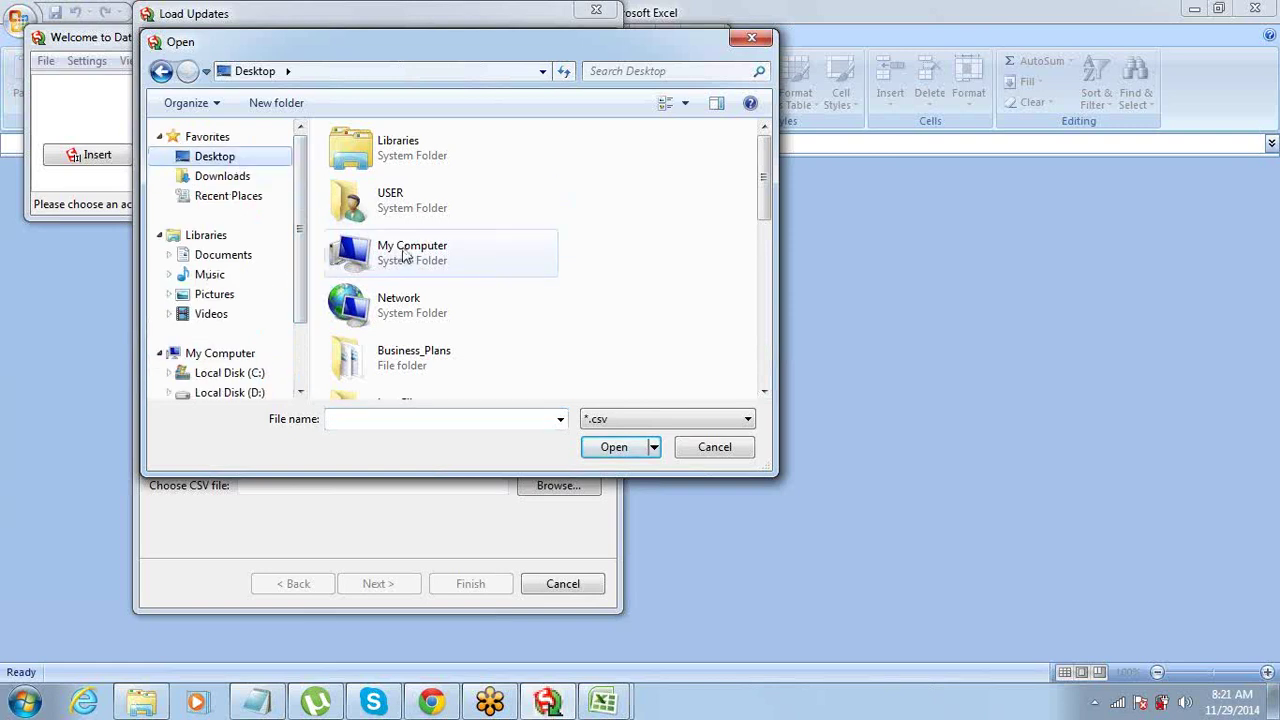
click(398, 210)
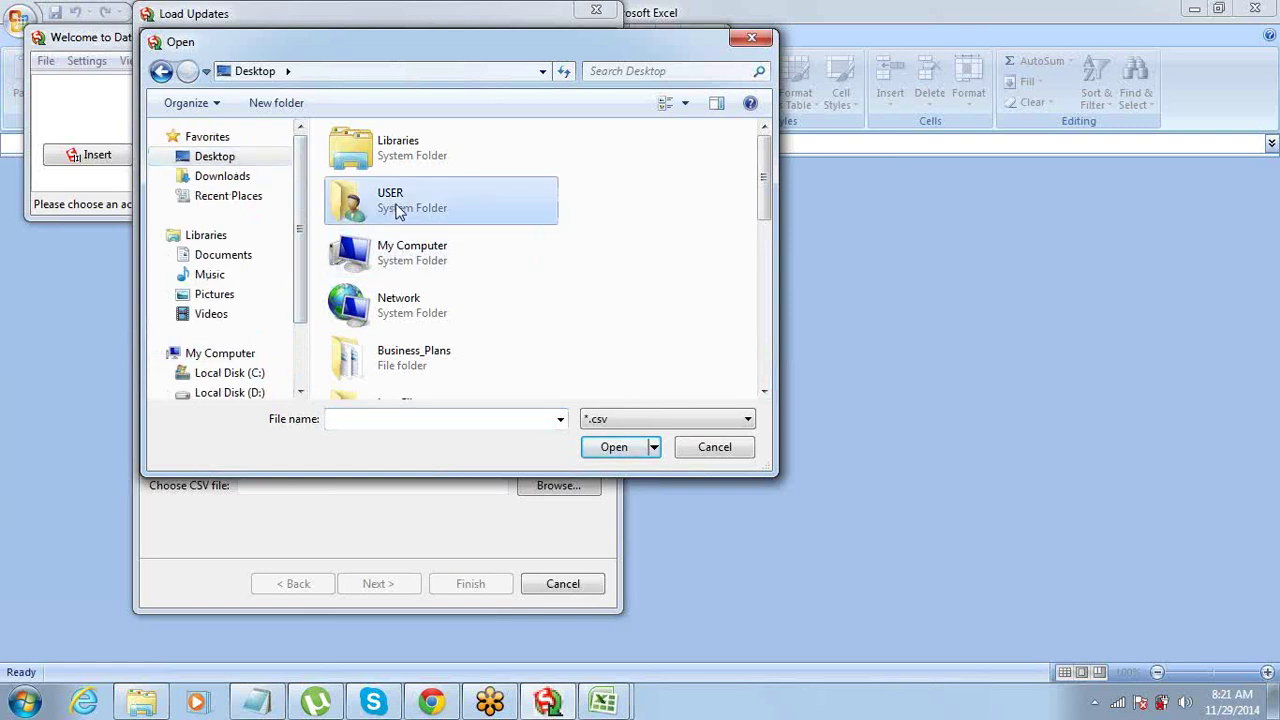
key(e)
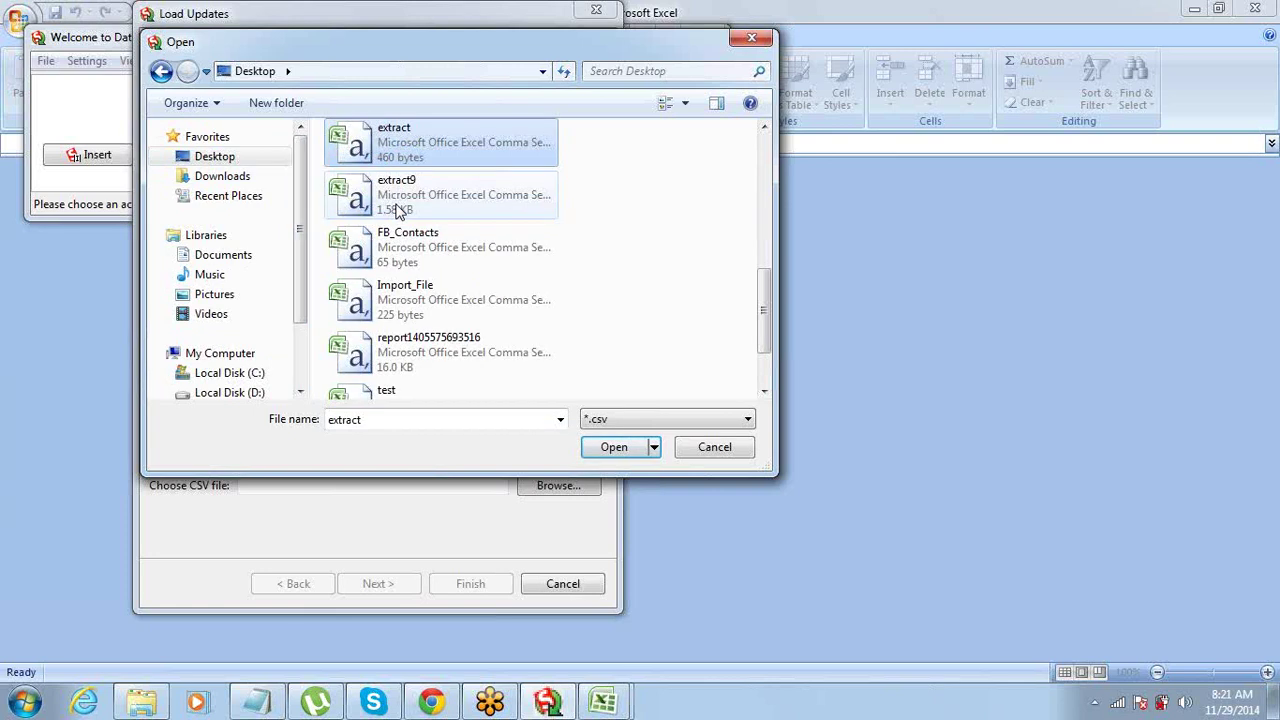
key(Down)
key(Down)
key(Down)
key(Down)
key(Down)
key(Down)
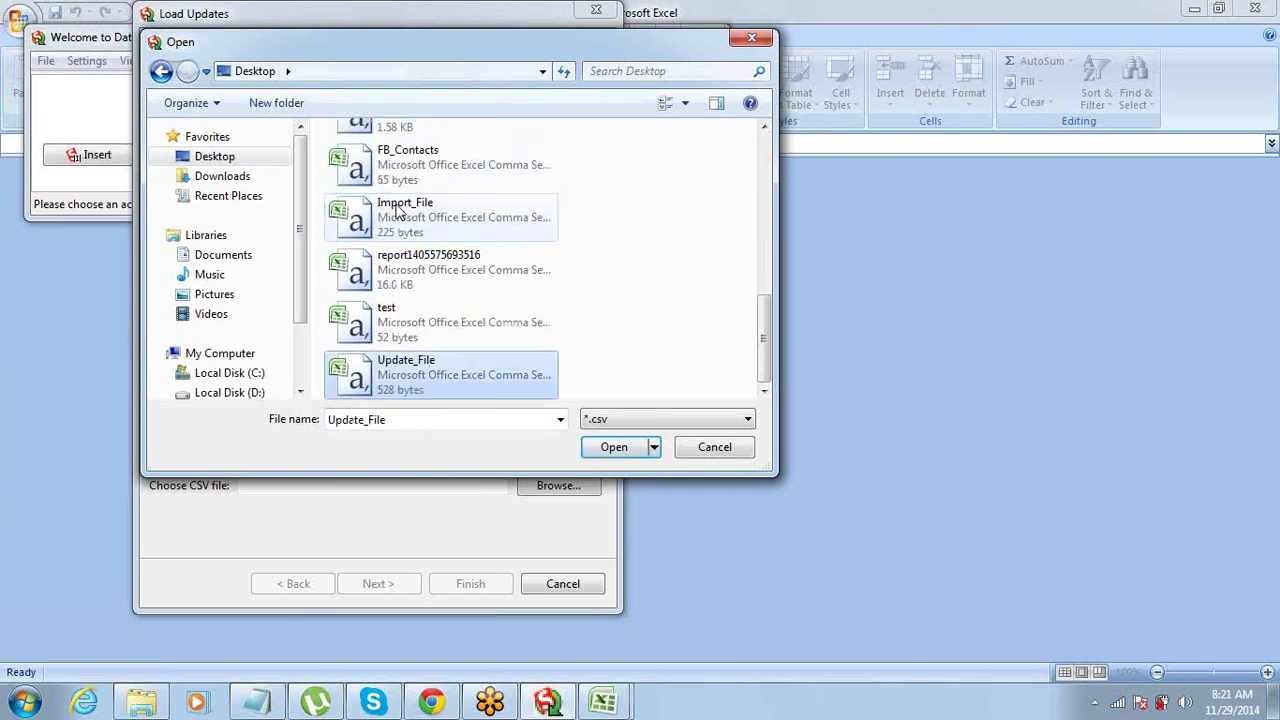
key(Up)
key(Up)
key(Up)
key(Up)
key(Up)
key(Up)
key(Up)
key(Up)
key(Up)
key(Up)
key(Down)
key(Down)
key(Down)
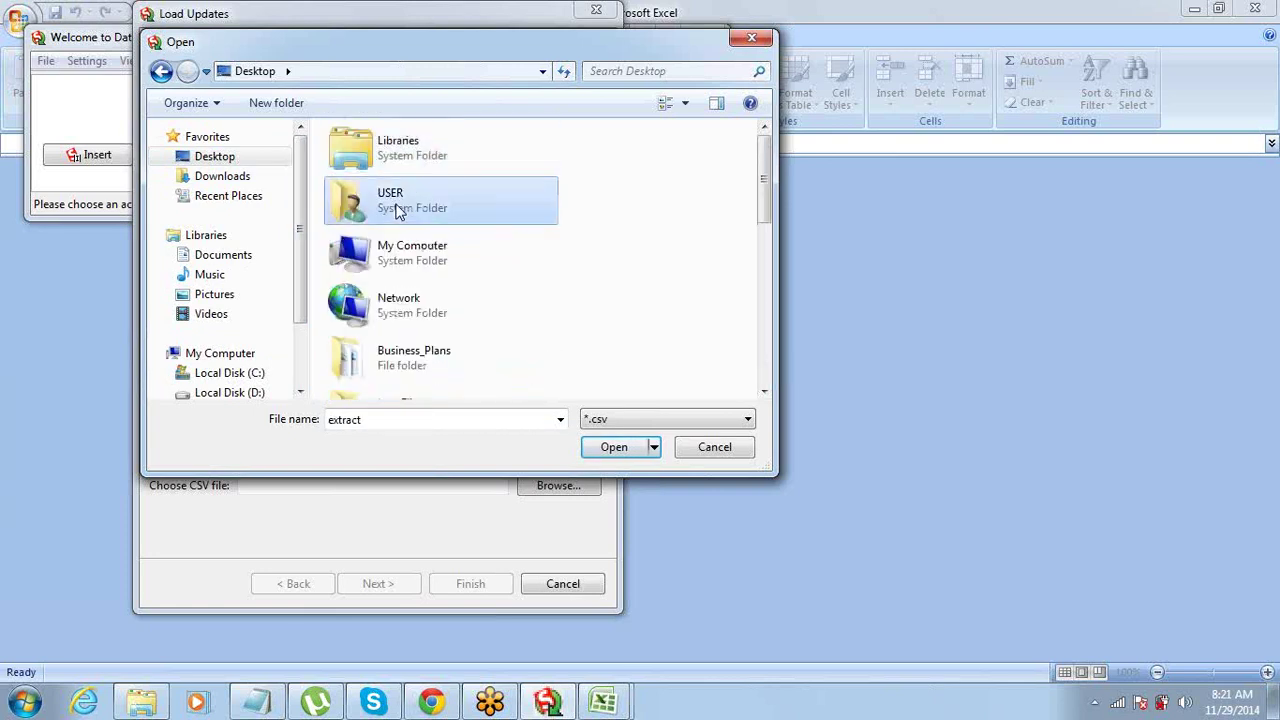
key(t)
key(Up)
key(Up)
key(Up)
key(Up)
key(Up)
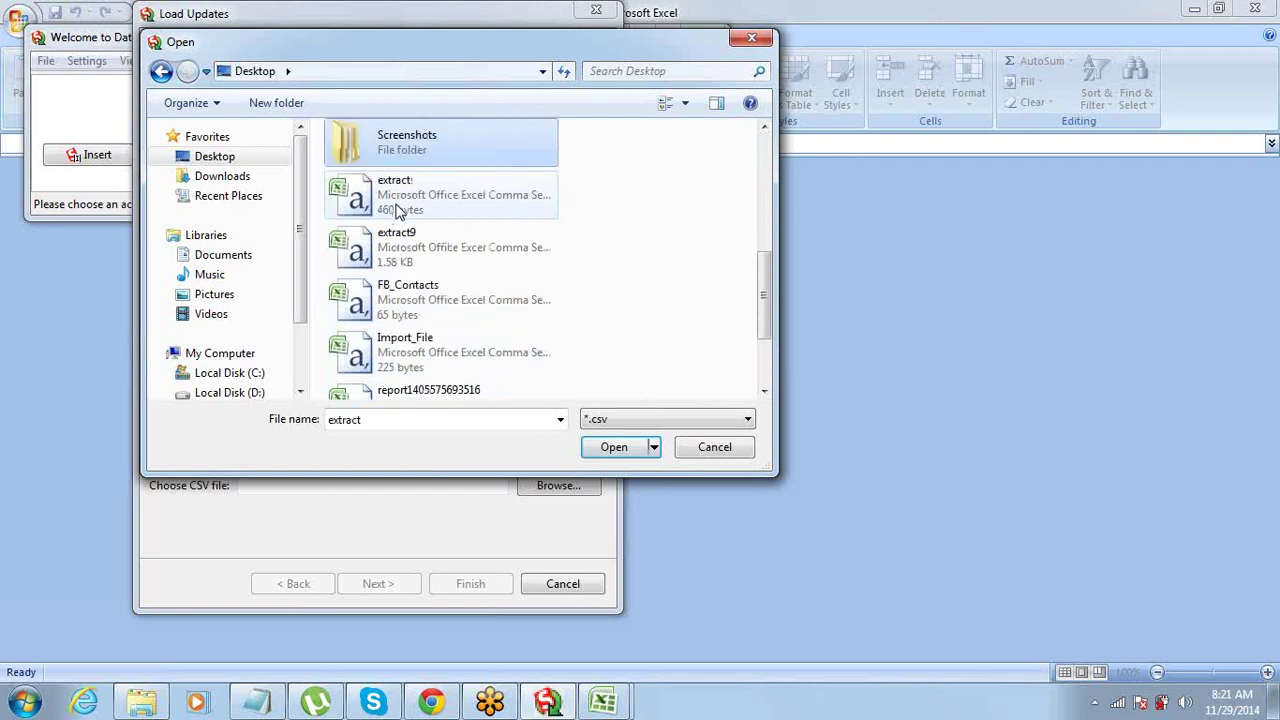
key(Down)
key(Down)
key(Down)
key(Down)
key(Down)
key(Down)
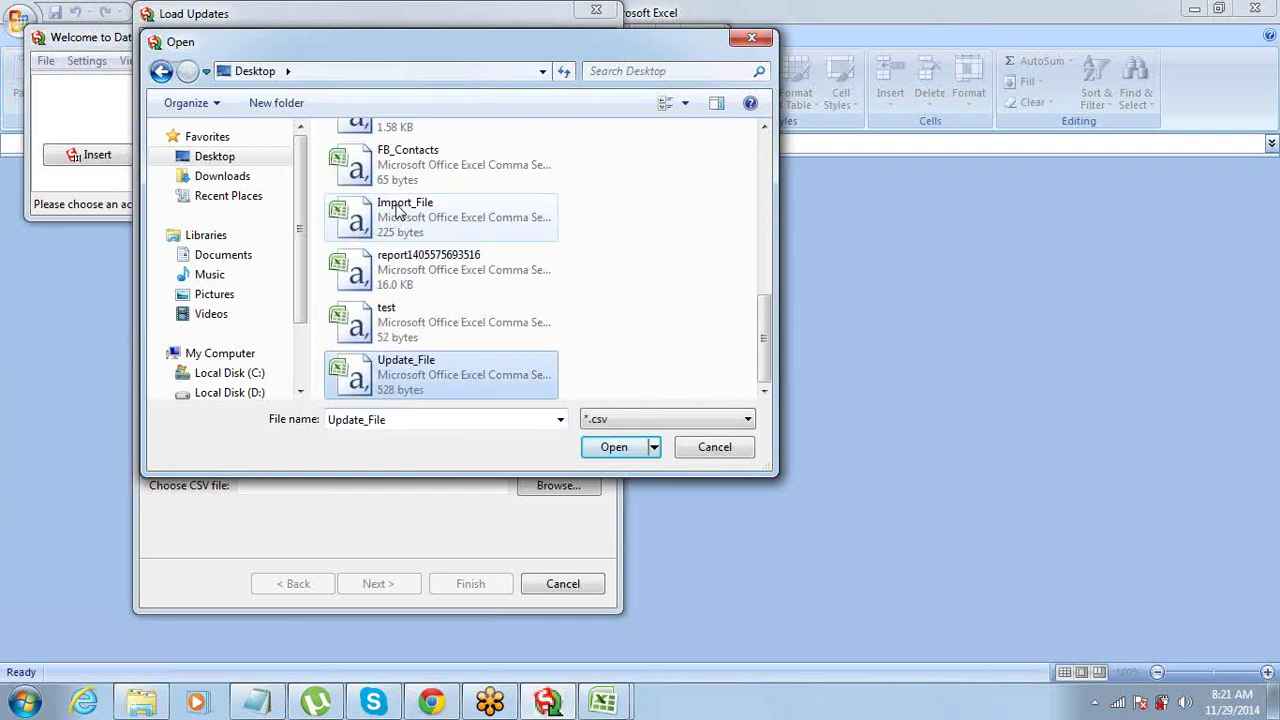
click(705, 452)
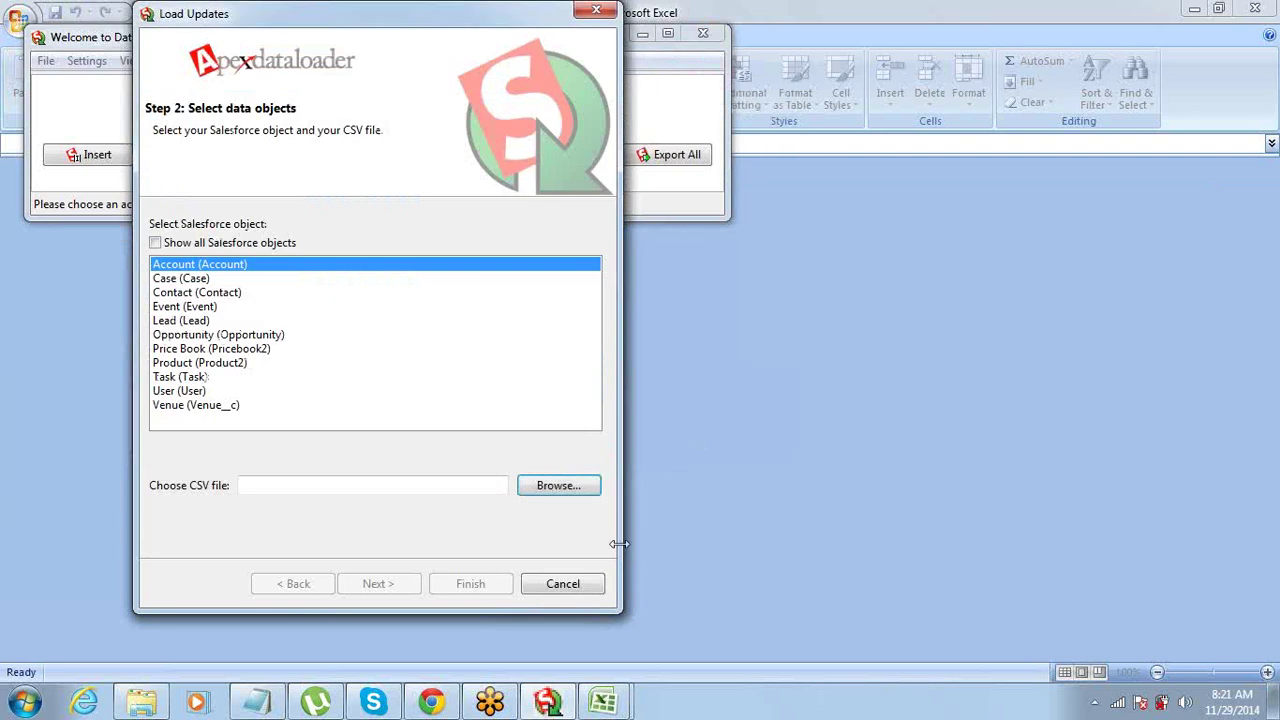
- Switch to Excel and reopen the recent extractforupdate file, importing it as delimited text with Tab and Comma as delimiters
click(563, 584)
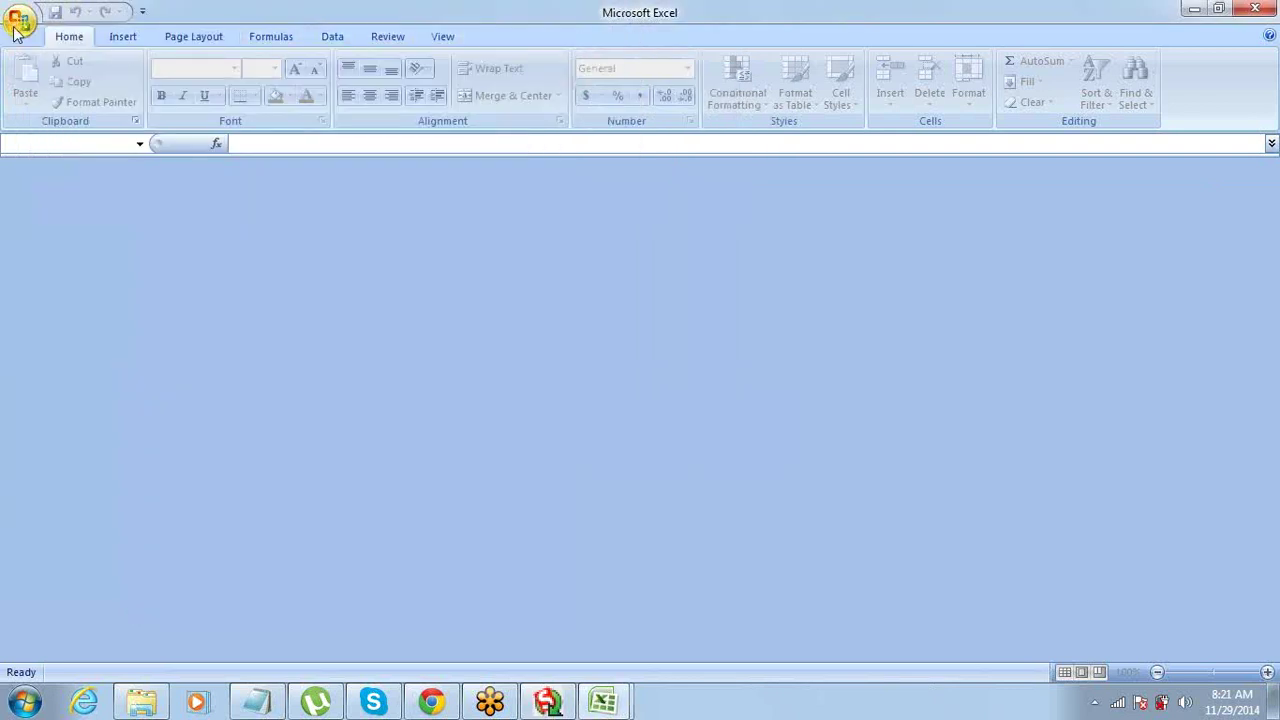
click(16, 28)
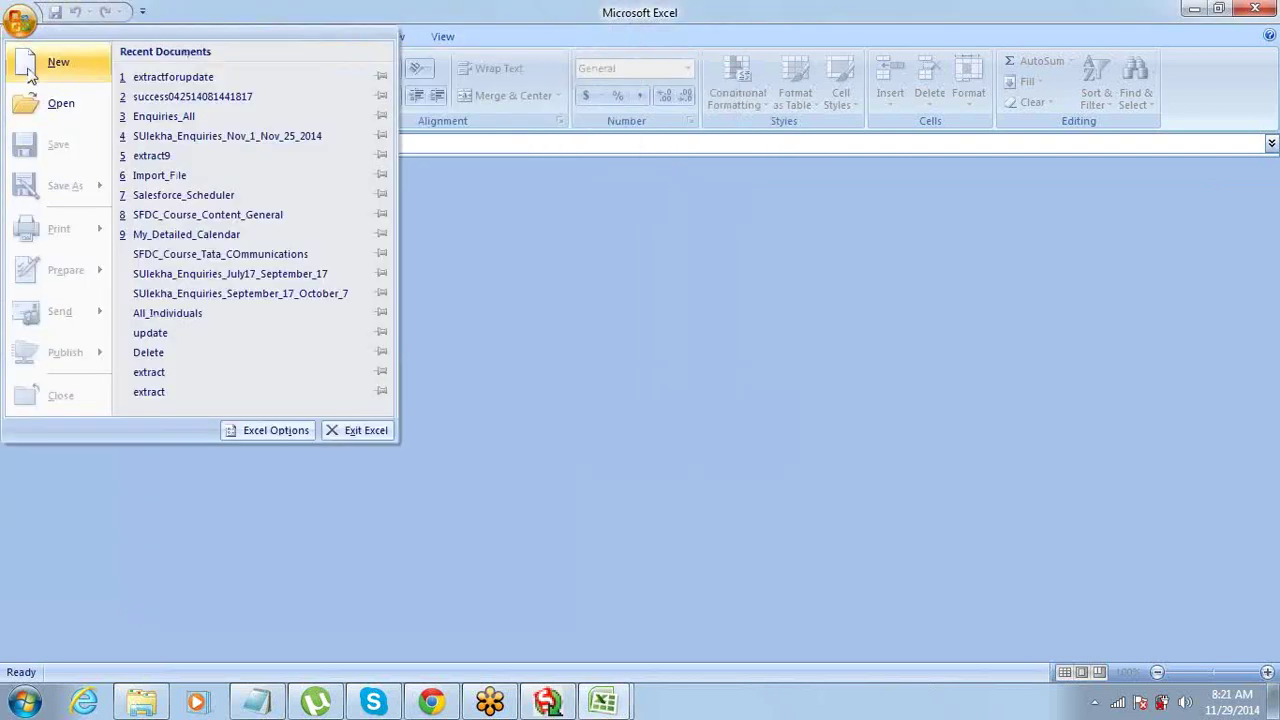
click(168, 81)
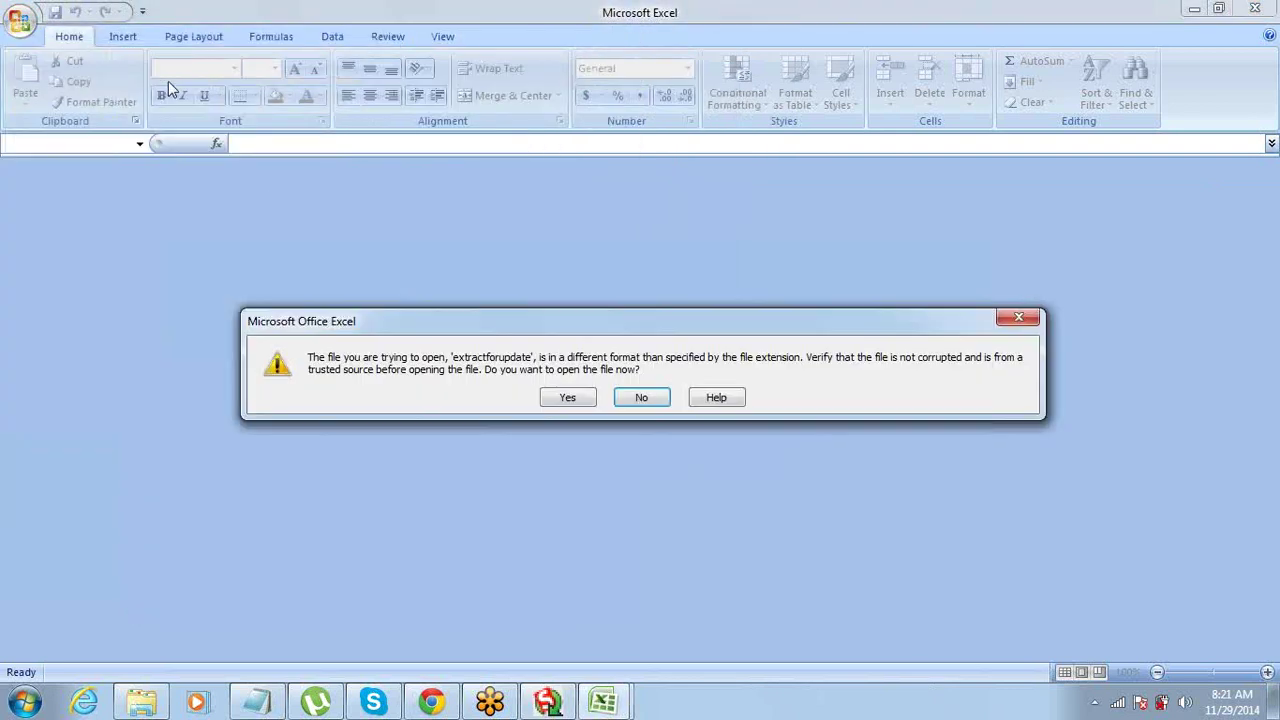
click(567, 399)
click(604, 397)
click(570, 402)
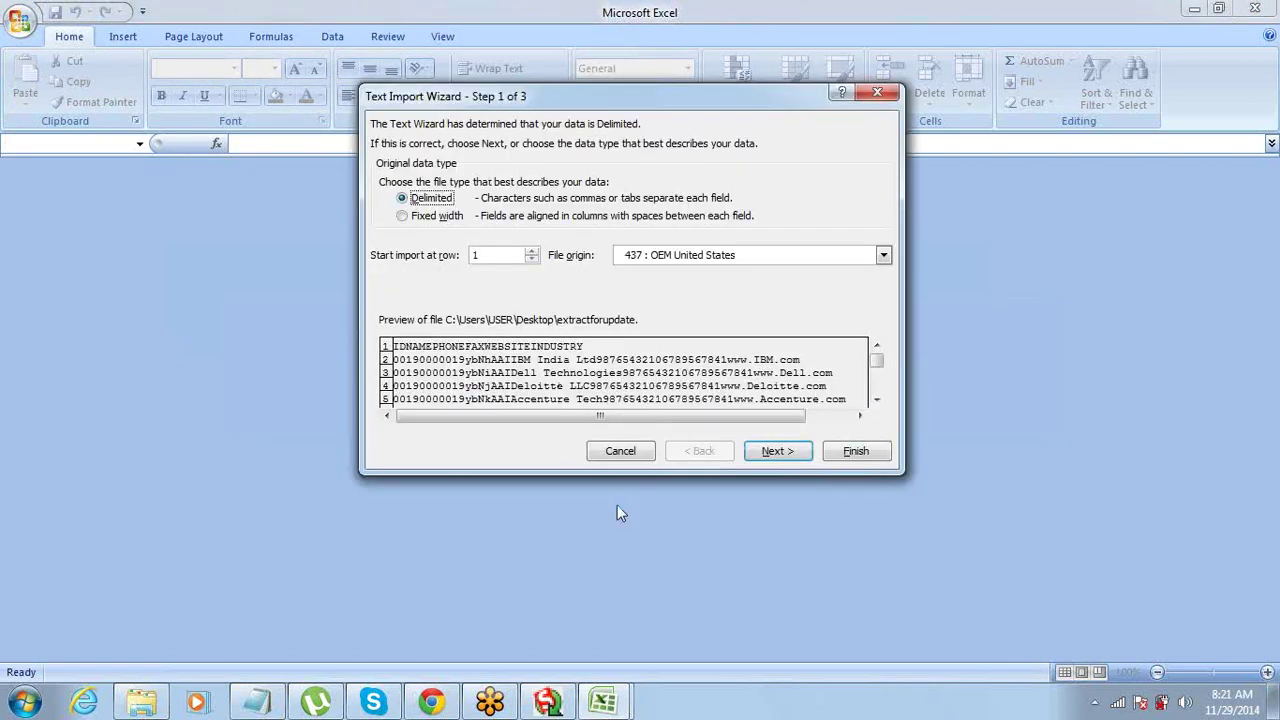
click(775, 451)
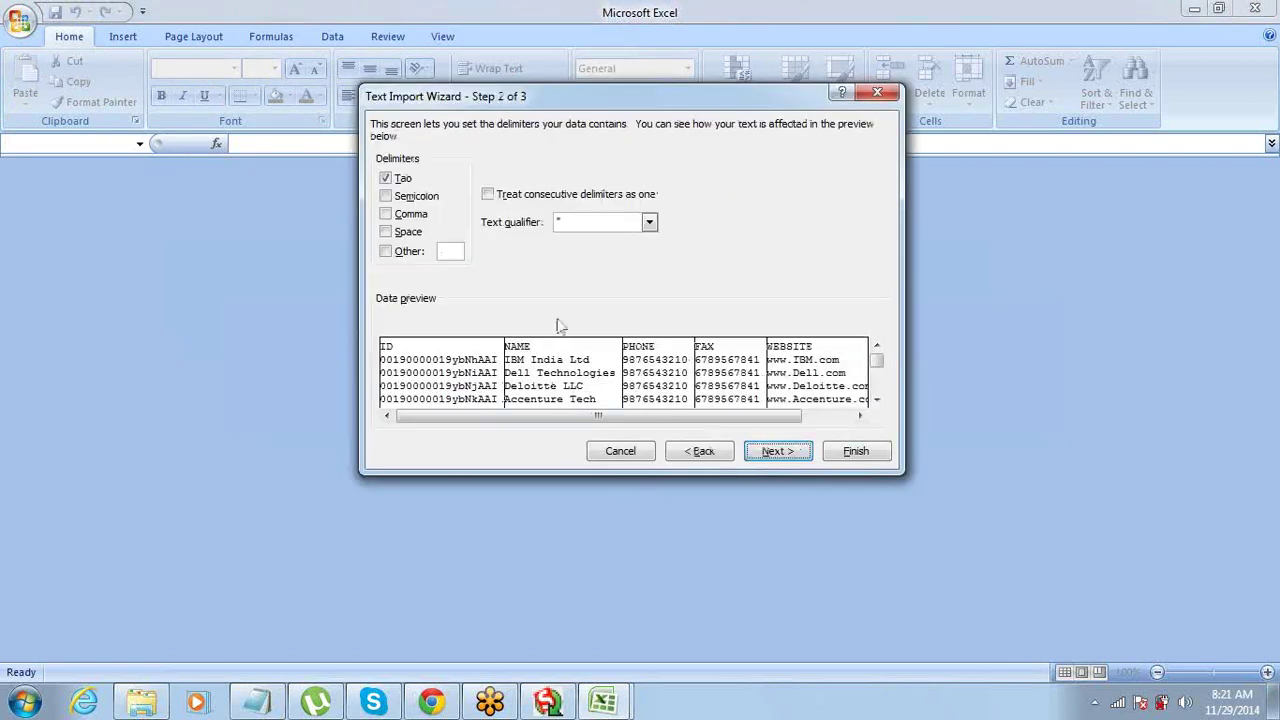
click(386, 214)
click(770, 452)
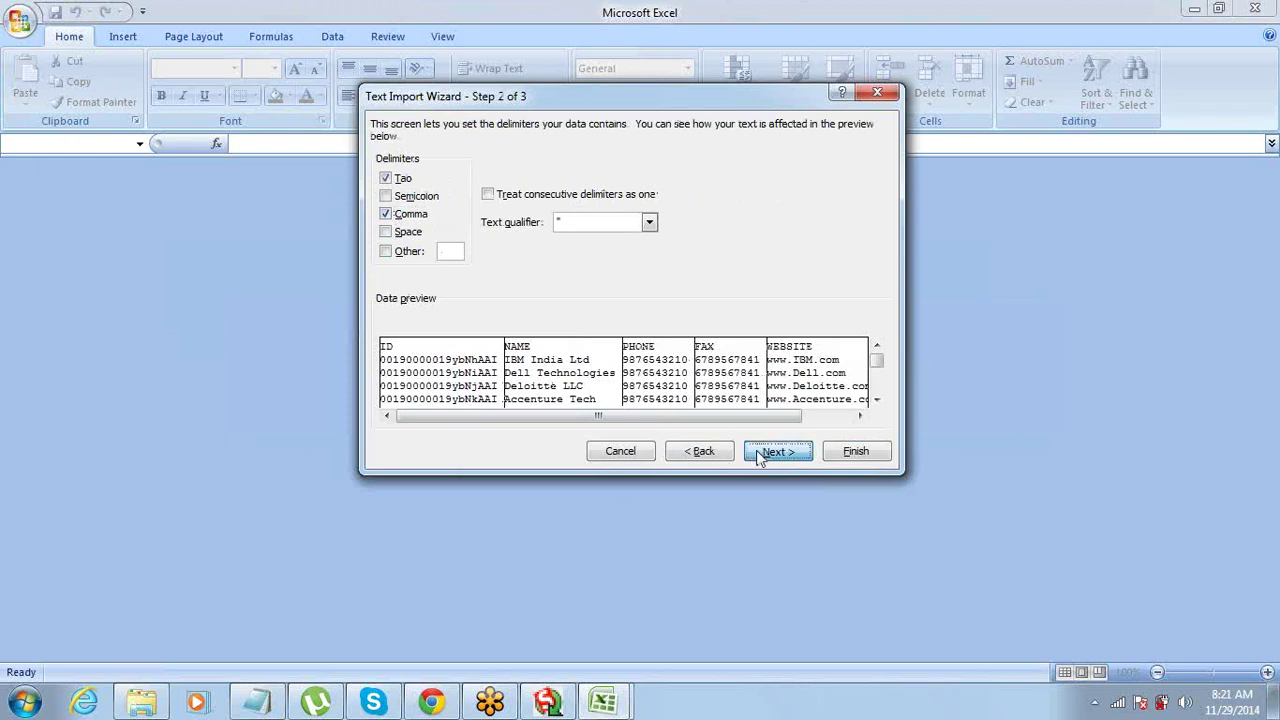
click(852, 451)
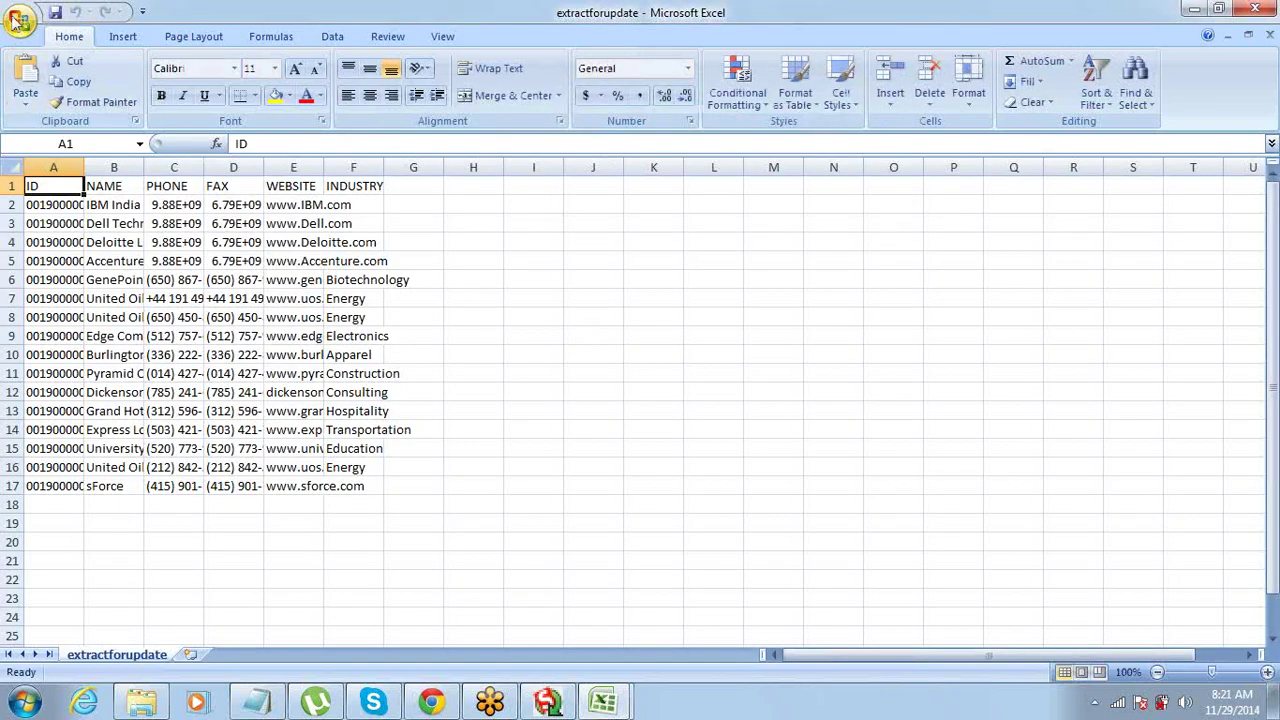
- Save the extractforupdate file to the Desktop under the same name in CSV (Comma delimited) format
click(20, 20)
click(45, 185)
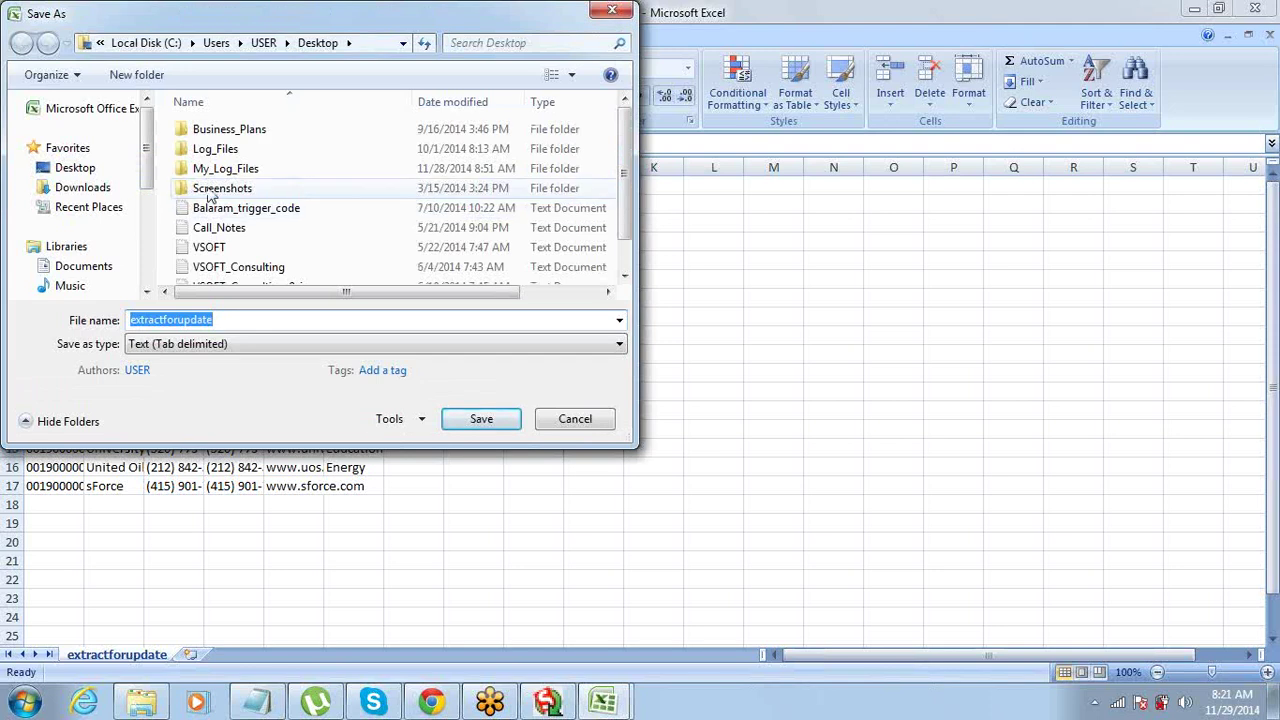
click(265, 345)
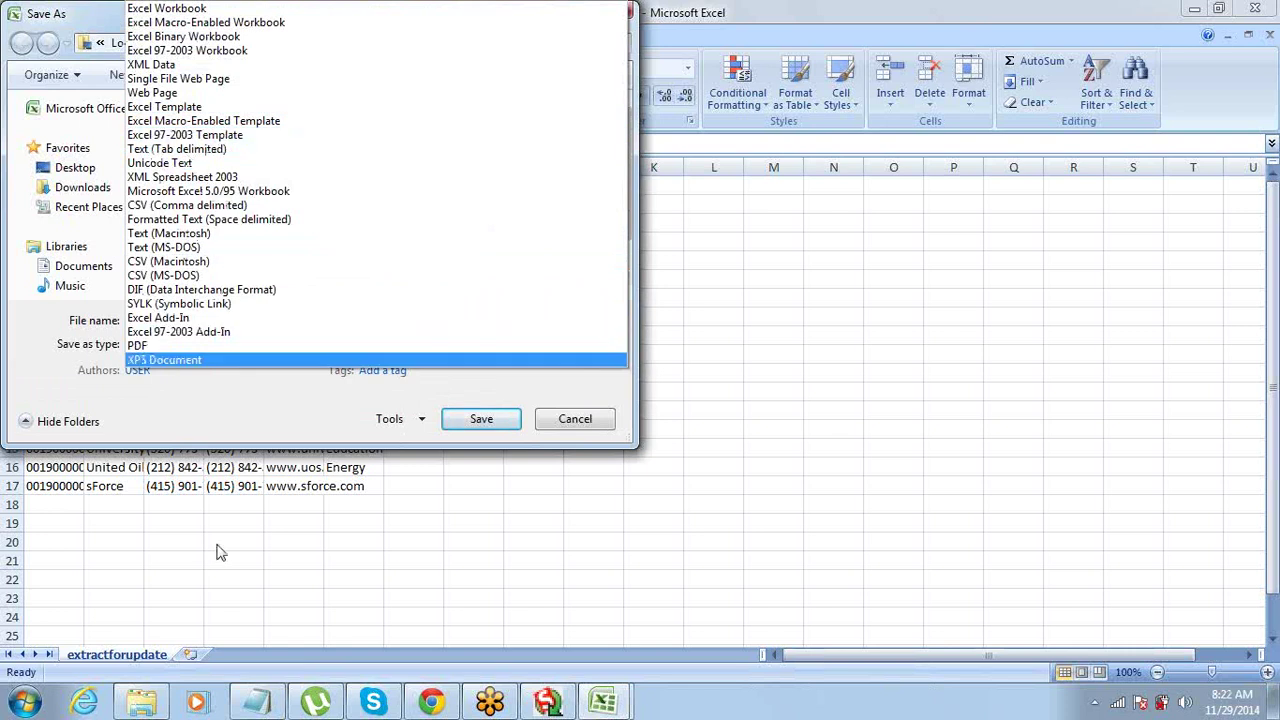
click(215, 410)
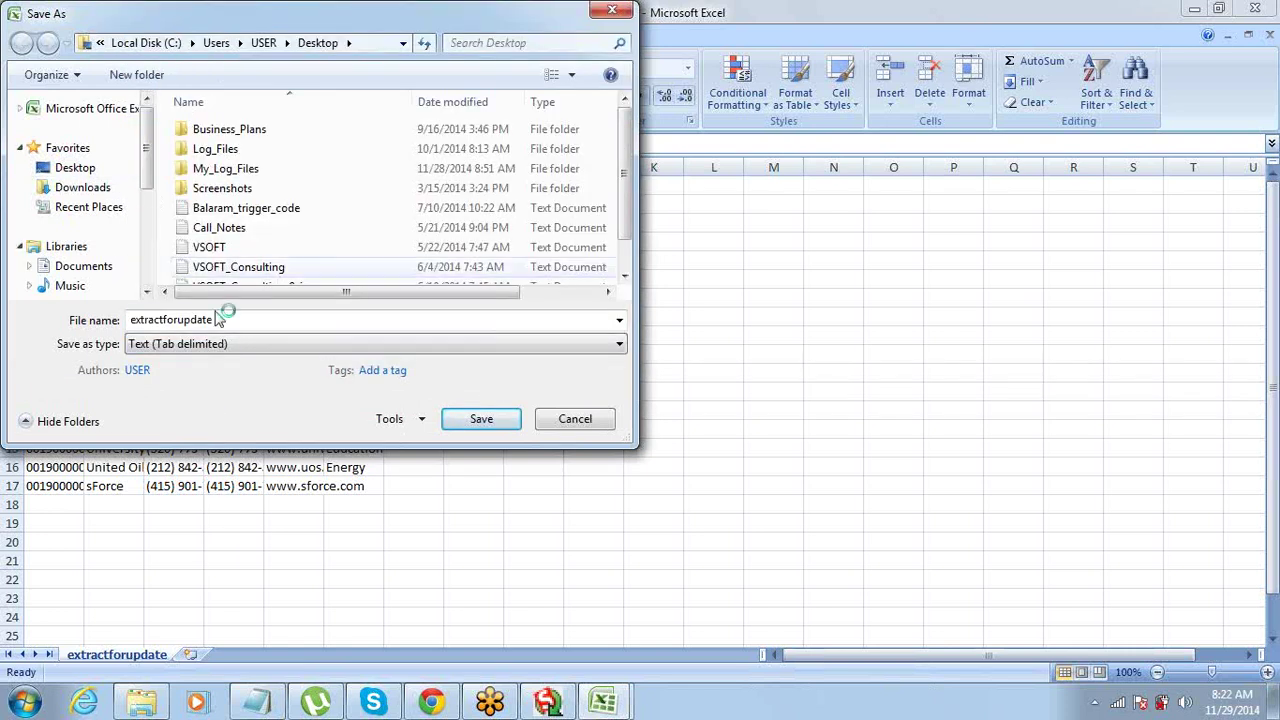
click(76, 168)
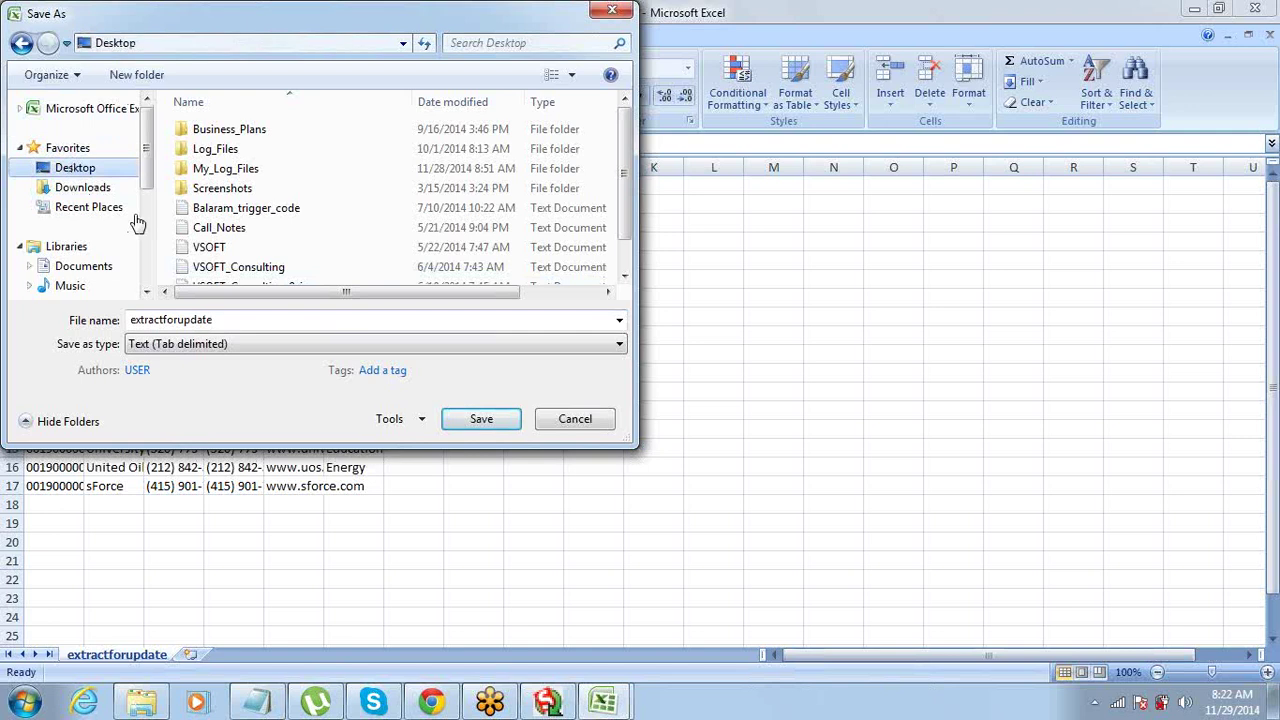
click(343, 348)
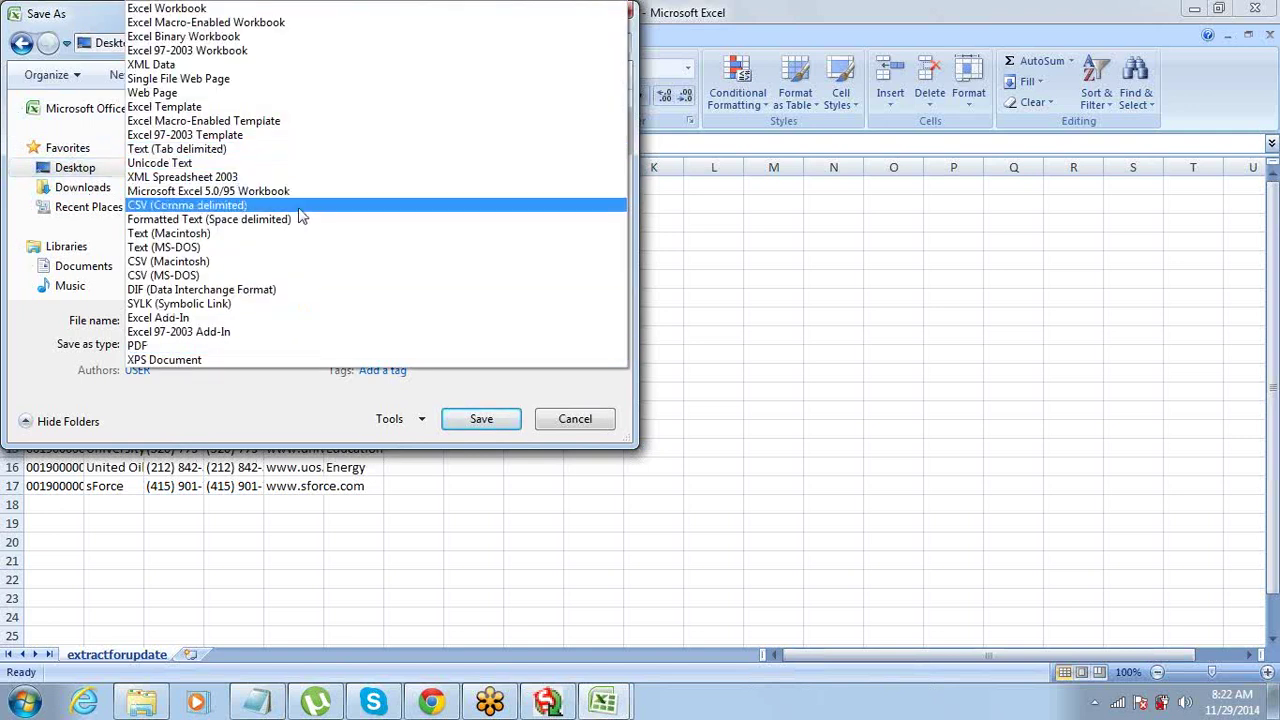
click(200, 205)
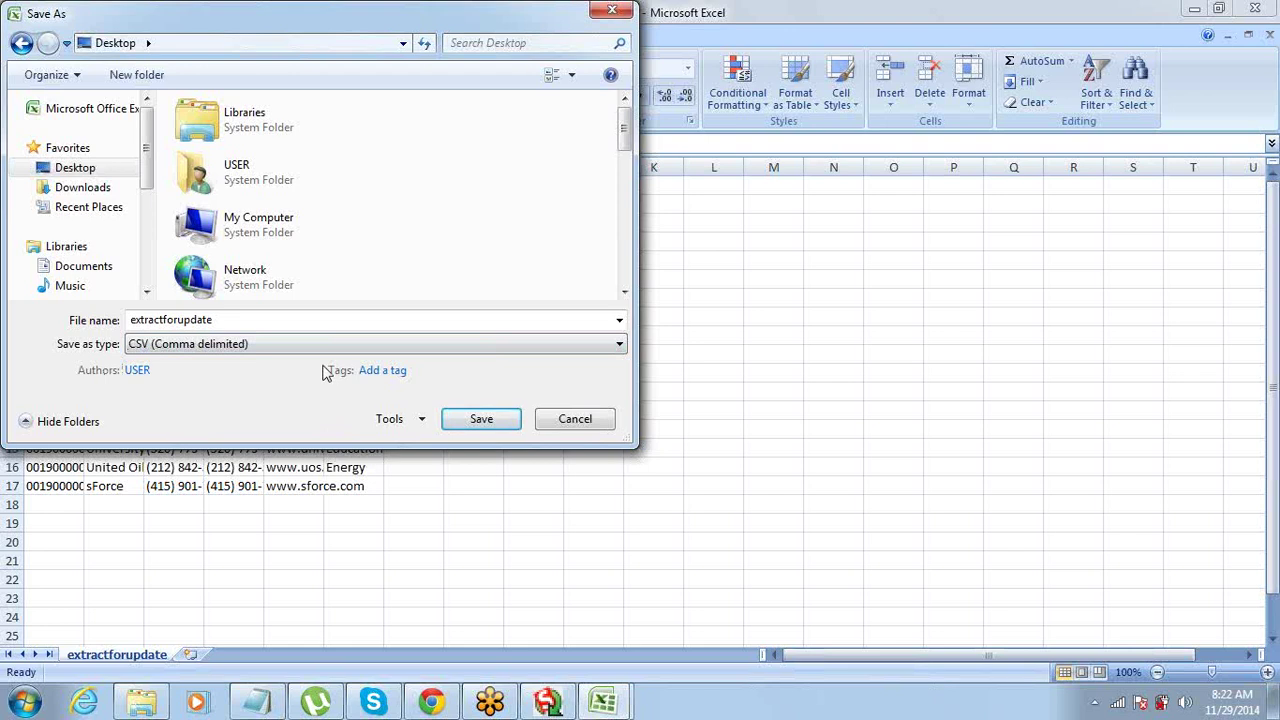
click(393, 424)
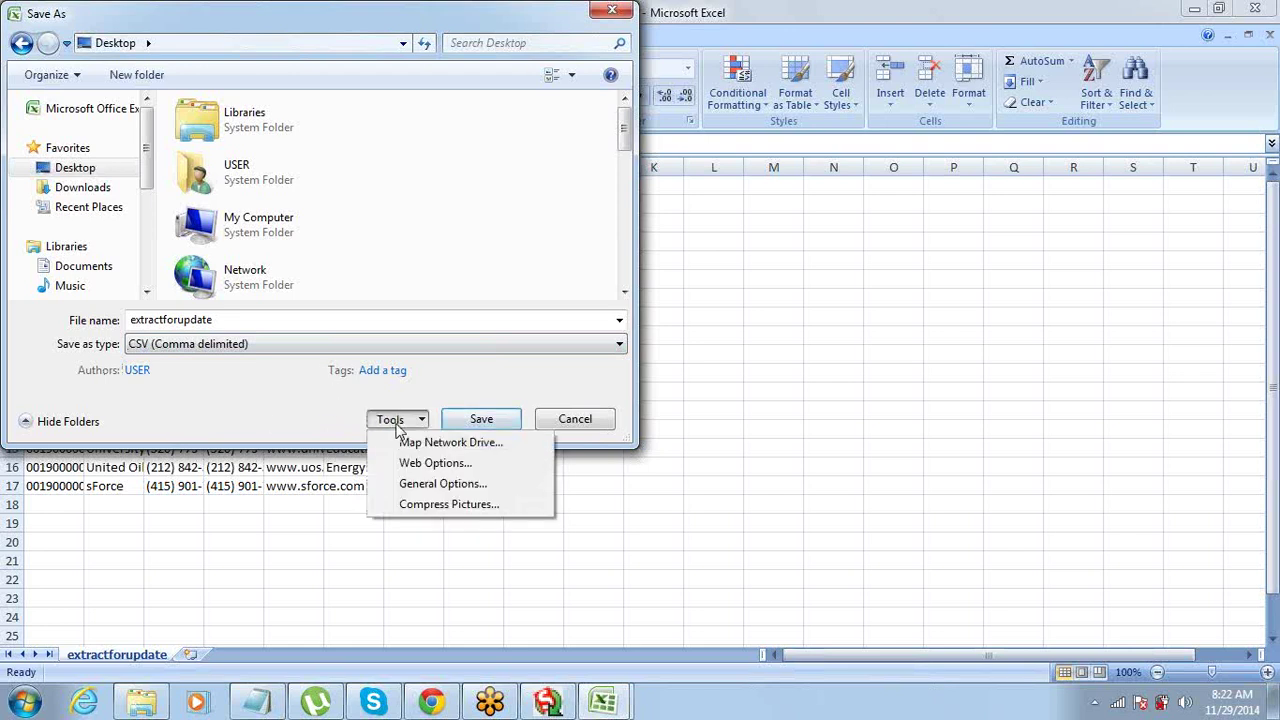
click(402, 418)
click(465, 425)
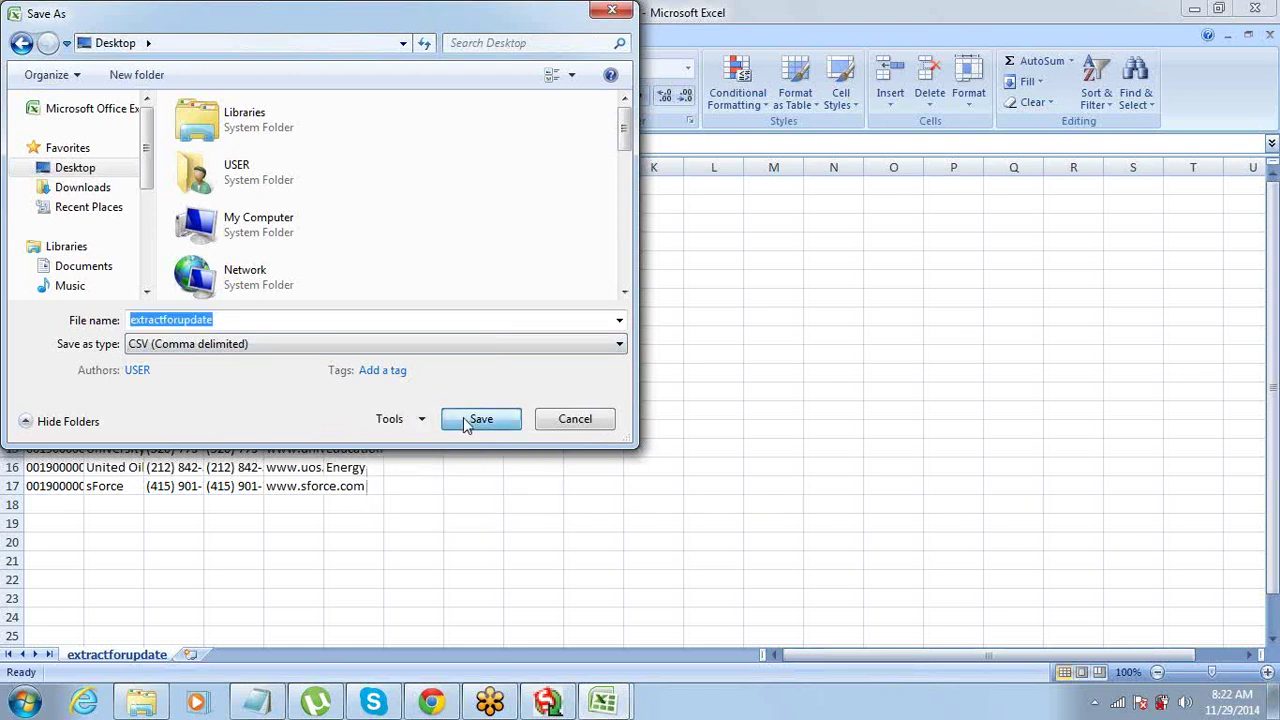
click(554, 414)
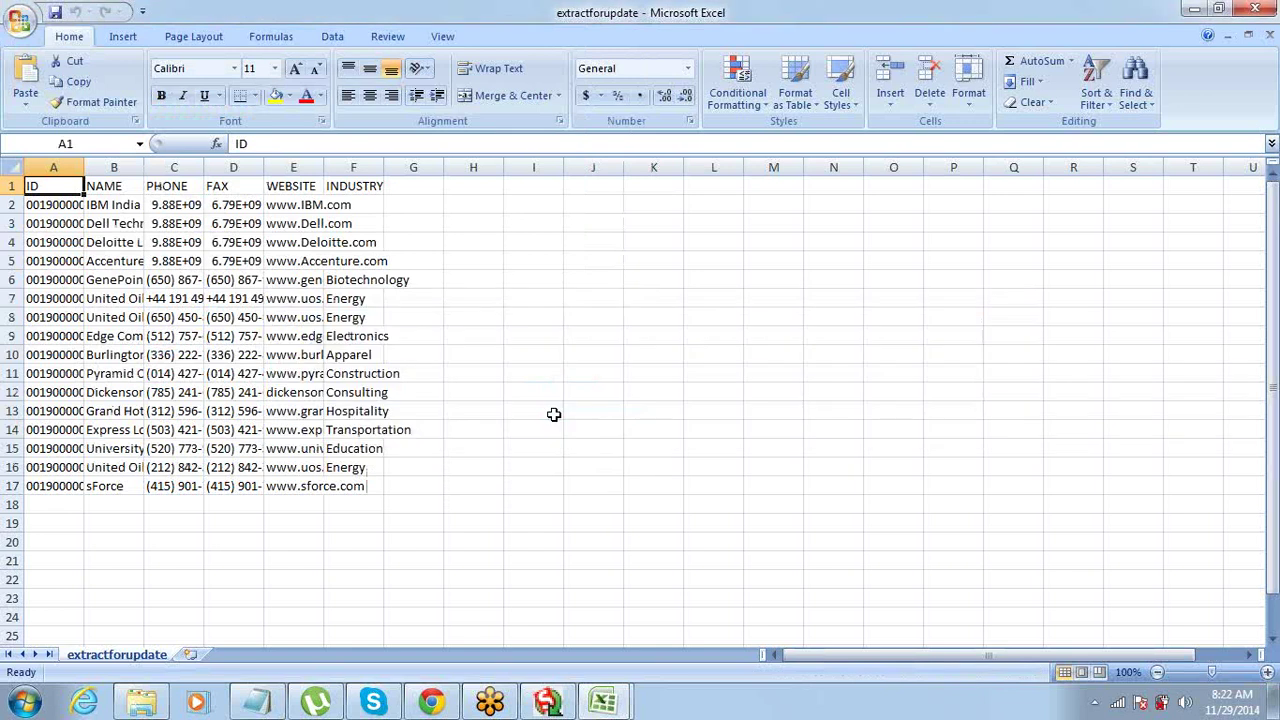
- Close the extractforupdate.csv workbook, saving its changes
key(ctrl+w)
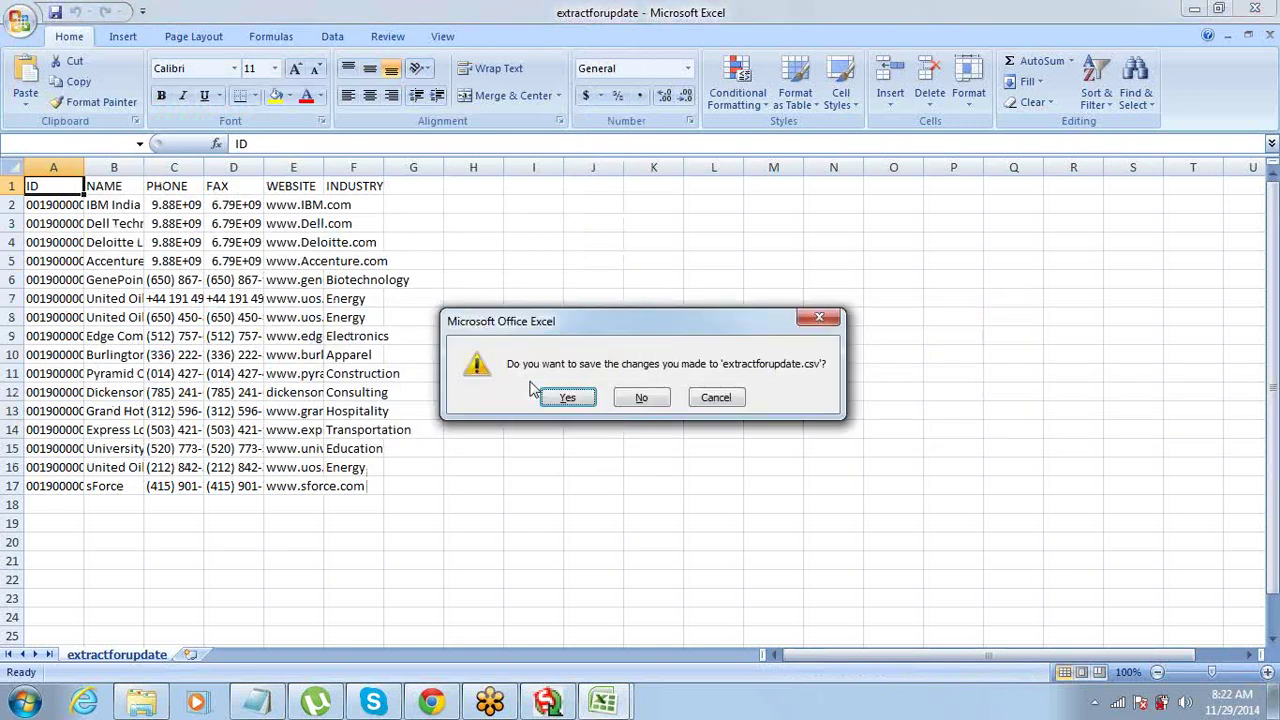
key(Return)
key(Return)
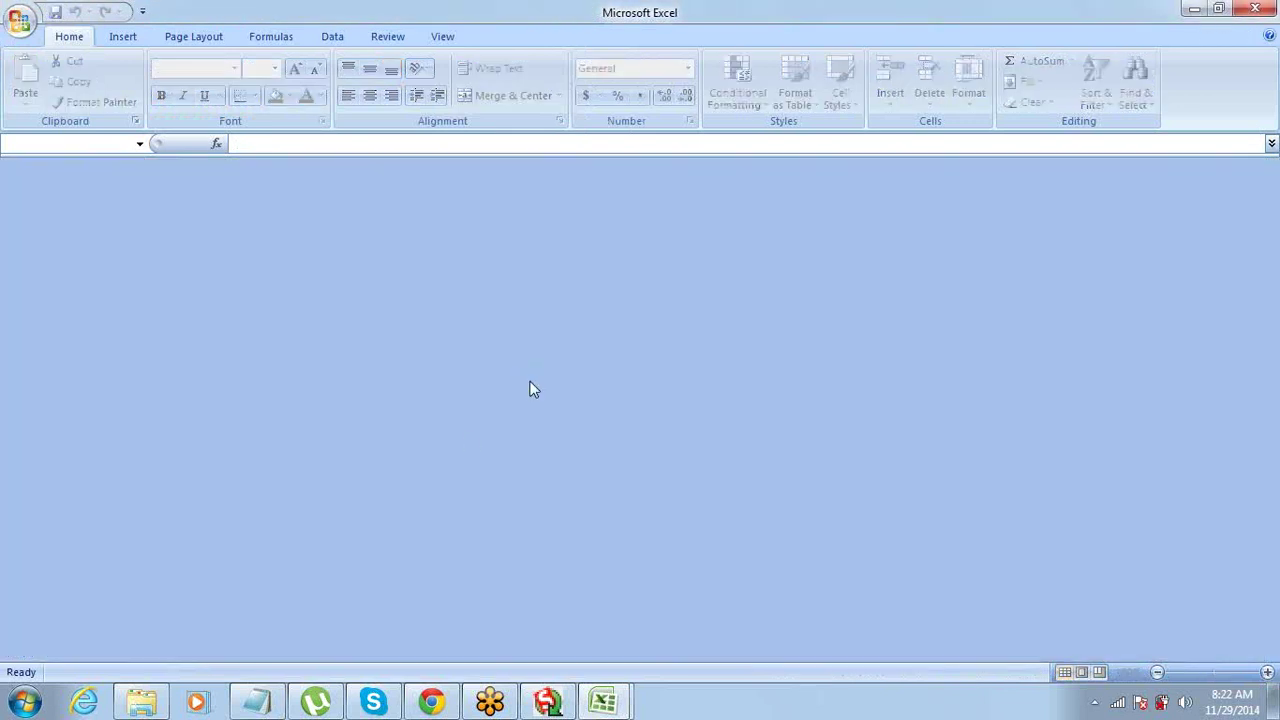
click(431, 701)
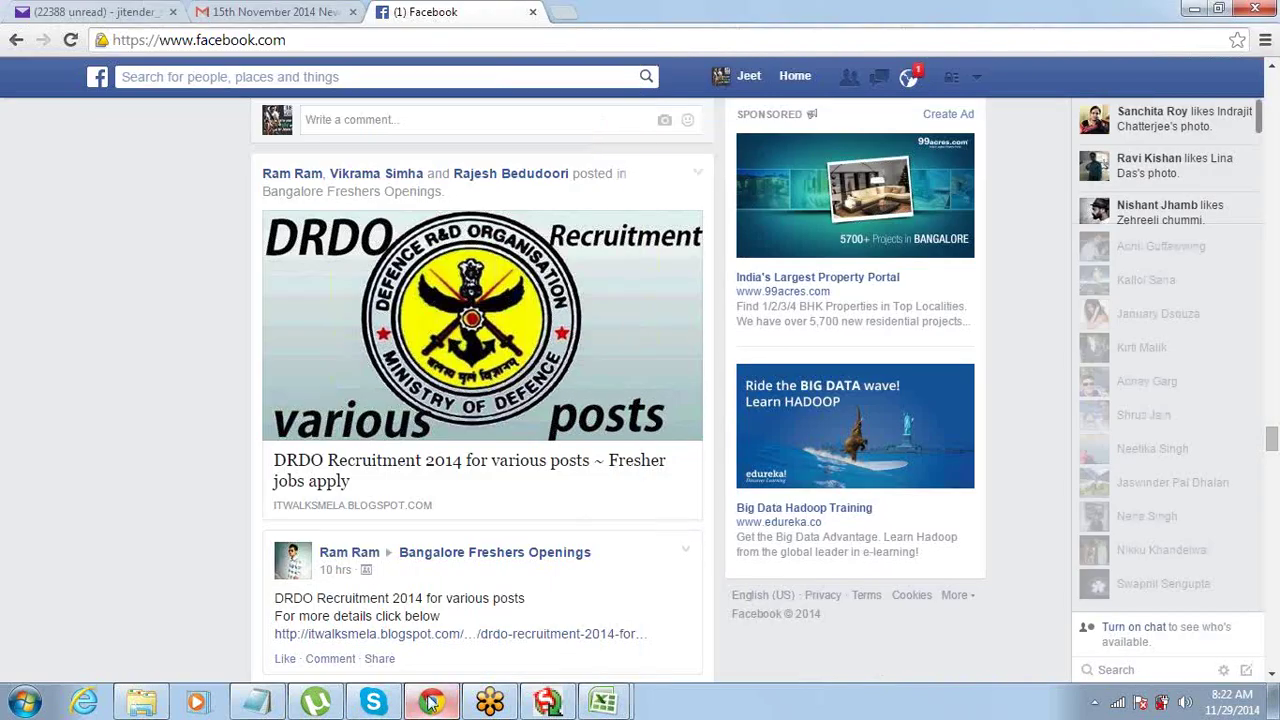
click(530, 703)
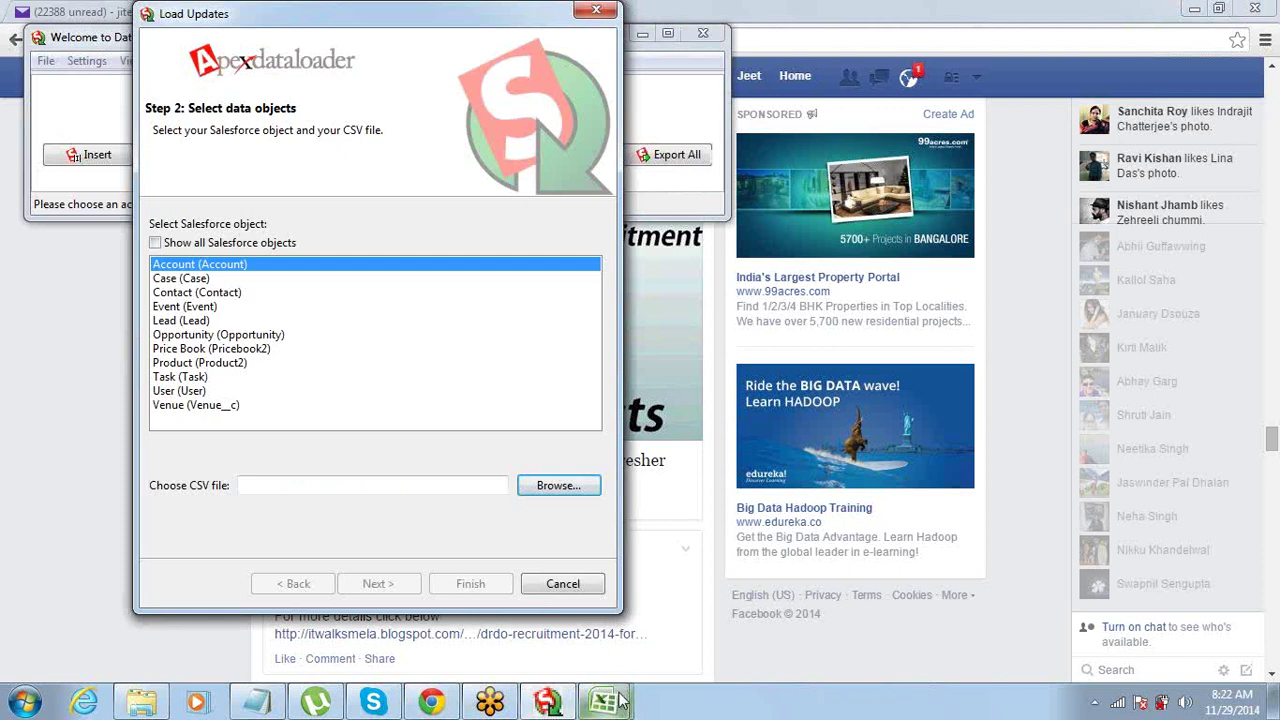
mouse_move(604, 700)
click(486, 643)
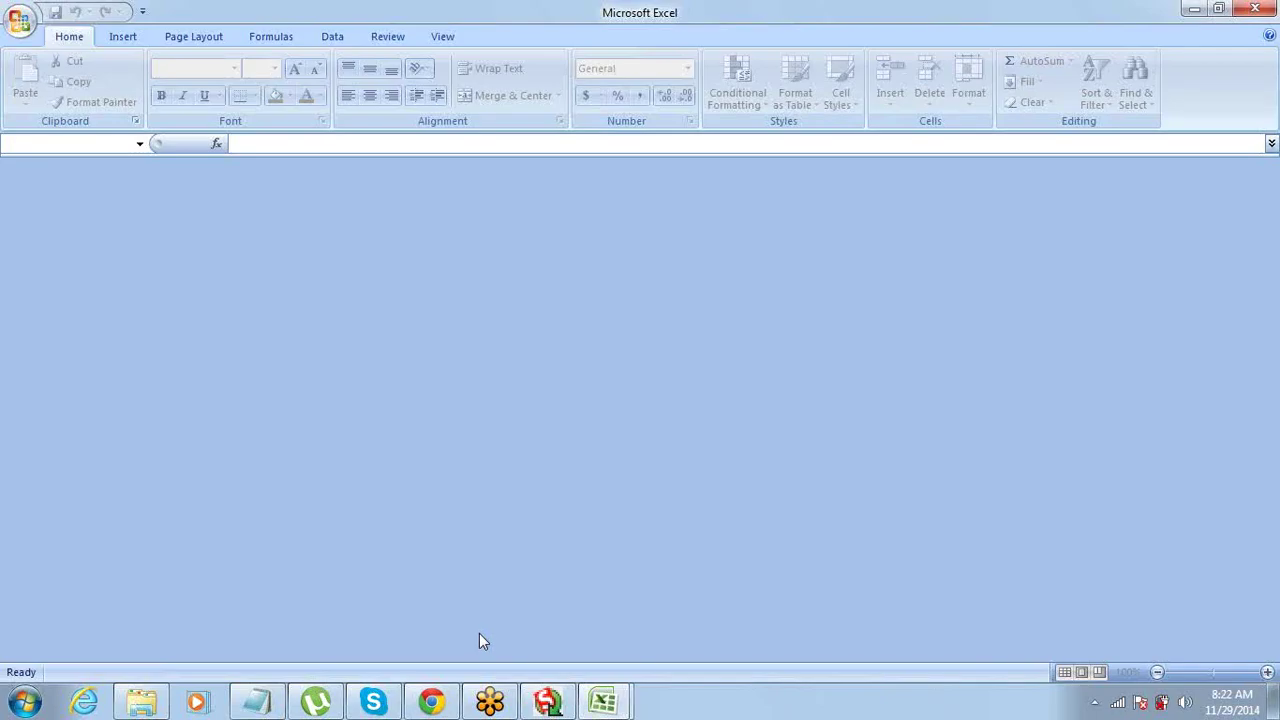
- Switch to Data Loader and load extractforupdate.csv from the Desktop for the Account update, accepting the data selection
click(530, 703)
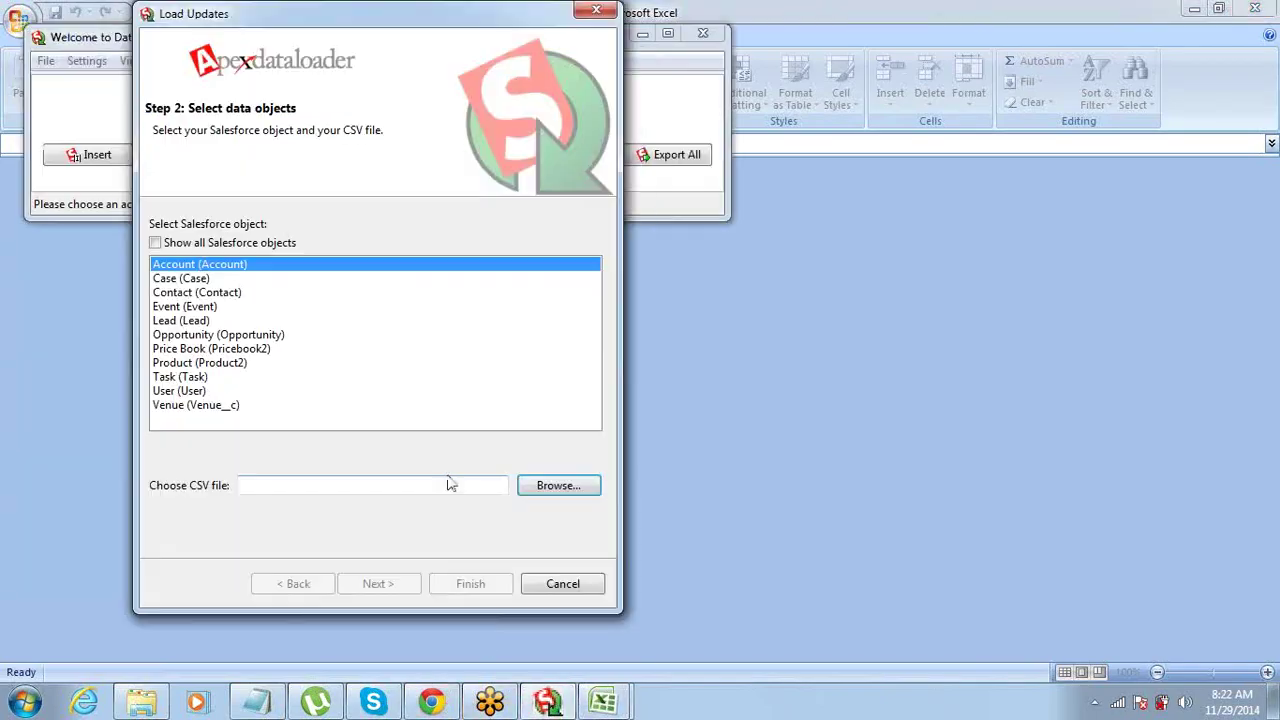
click(580, 494)
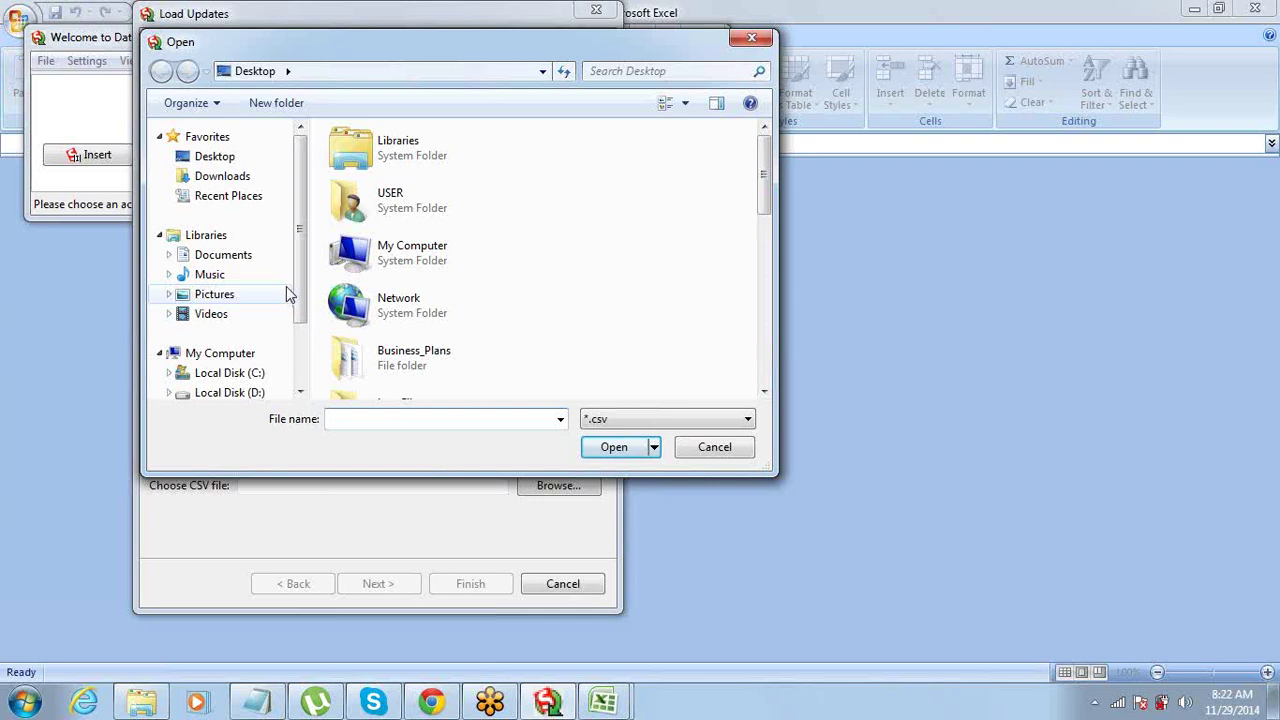
click(215, 158)
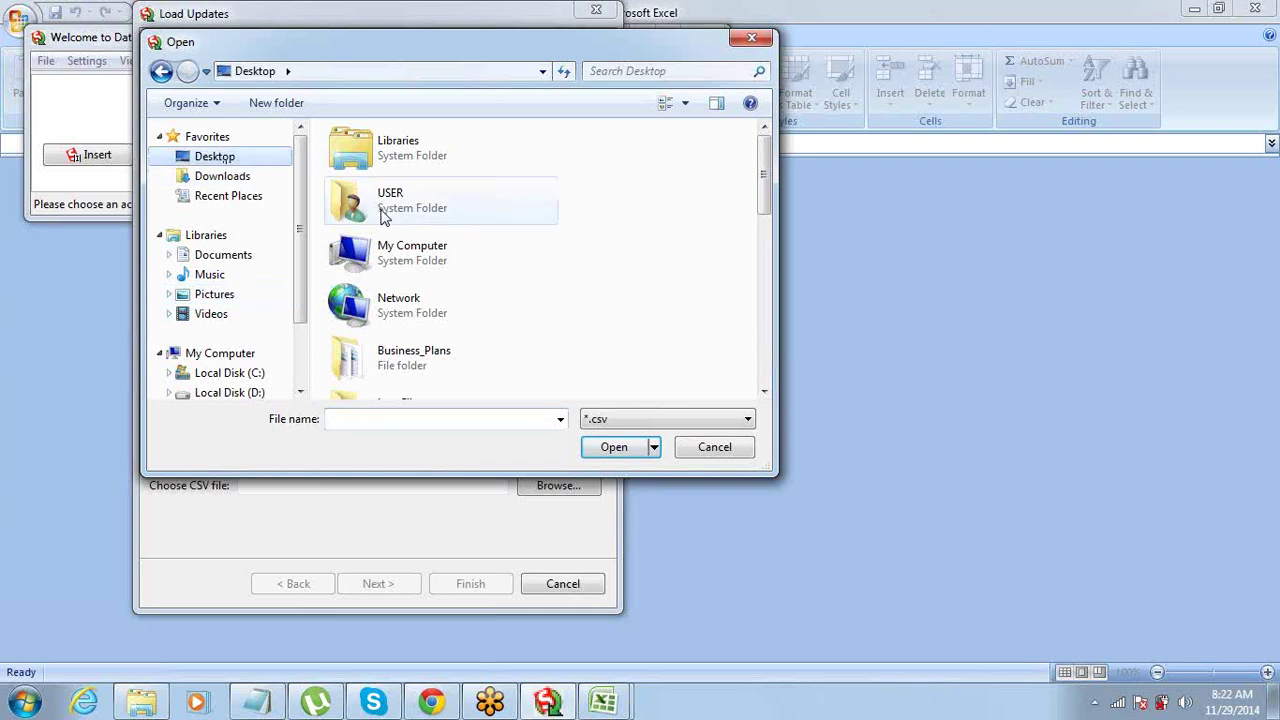
click(548, 205)
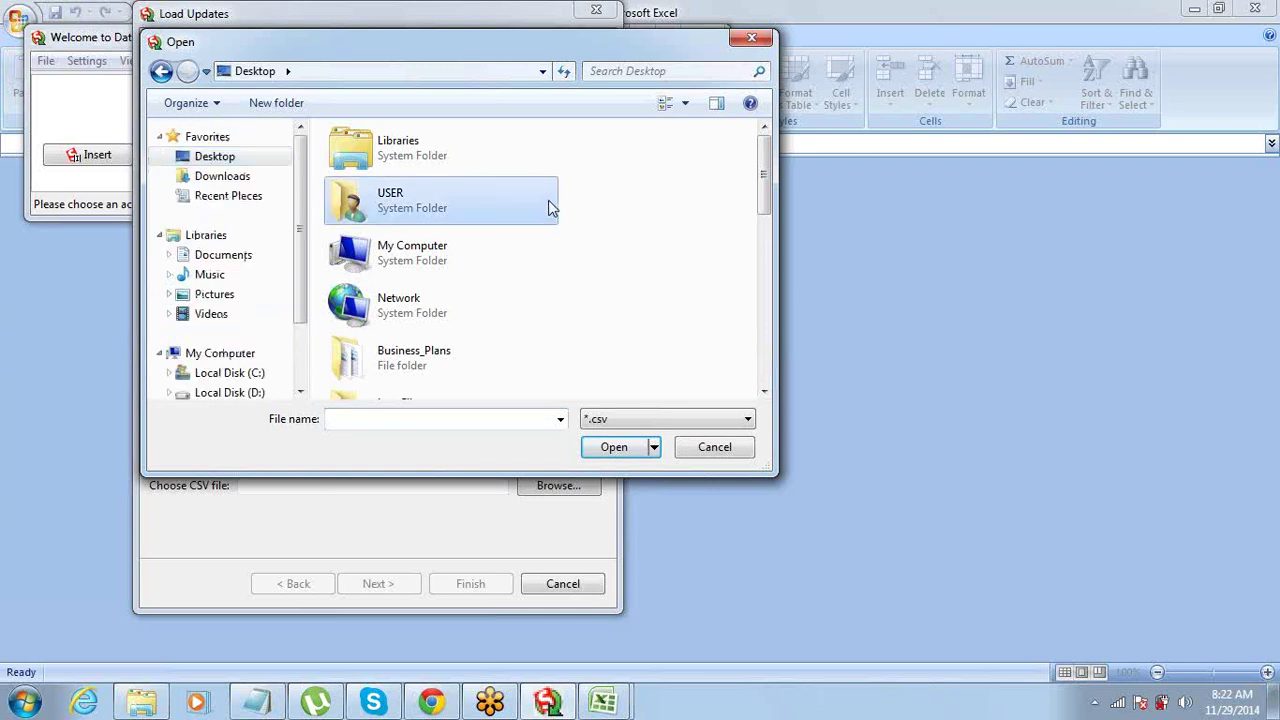
click(628, 217)
scroll(628, 217, down, 5)
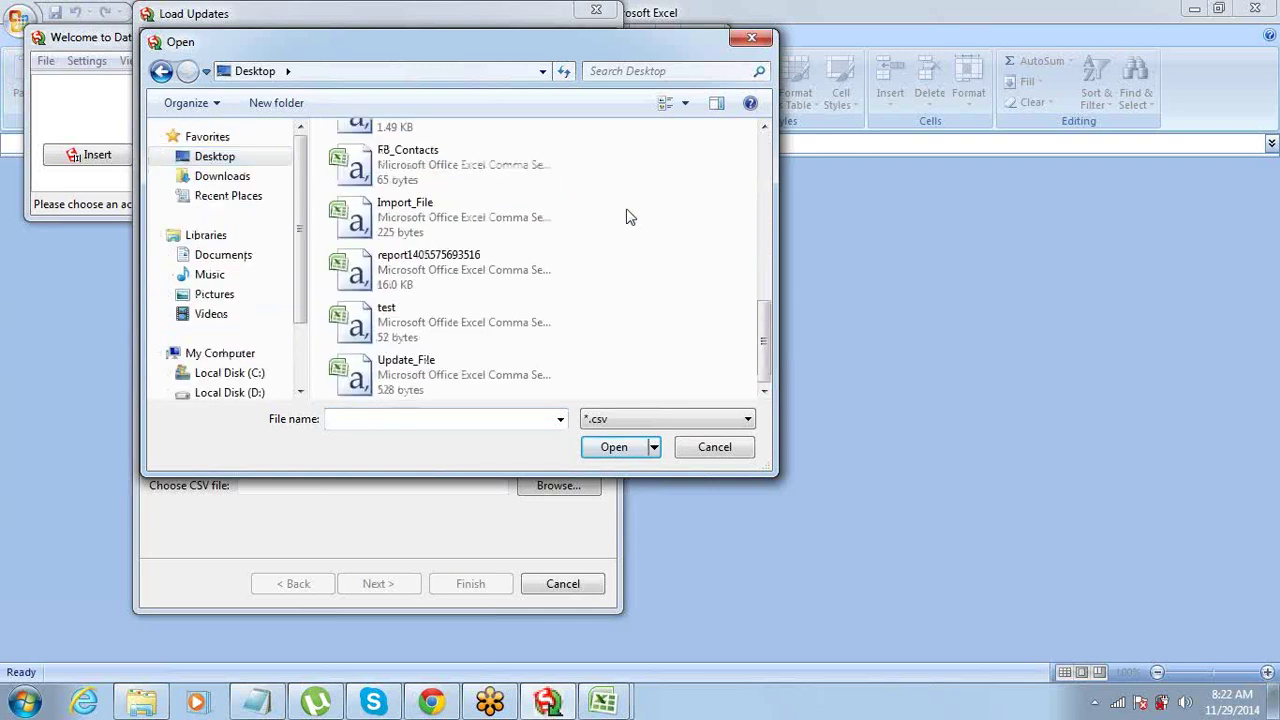
scroll(628, 217, up, 4)
scroll(628, 217, down, 3)
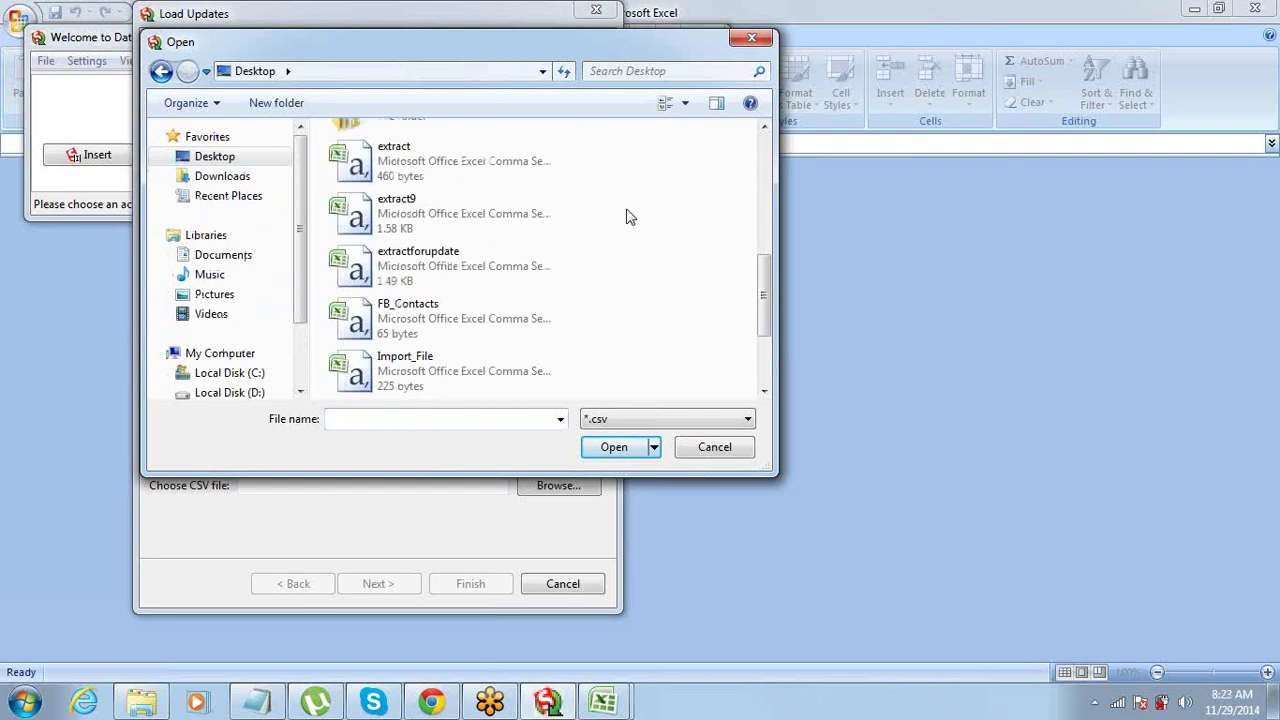
click(420, 262)
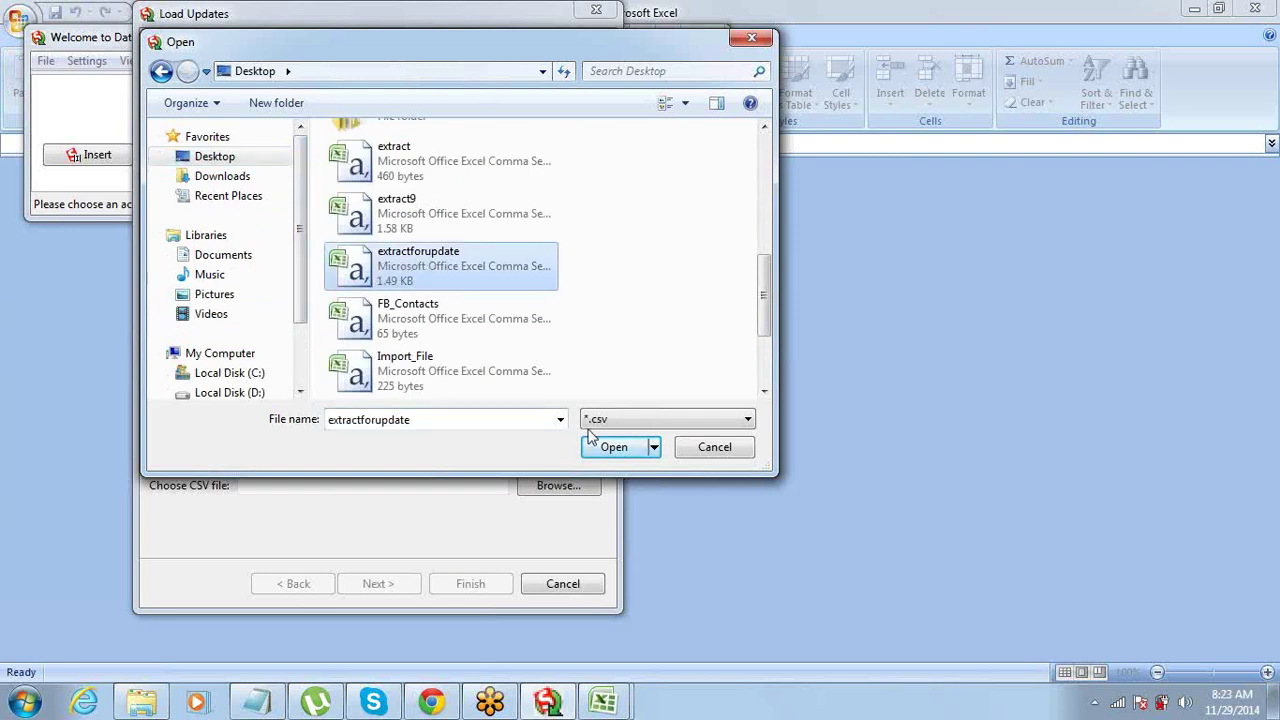
click(612, 447)
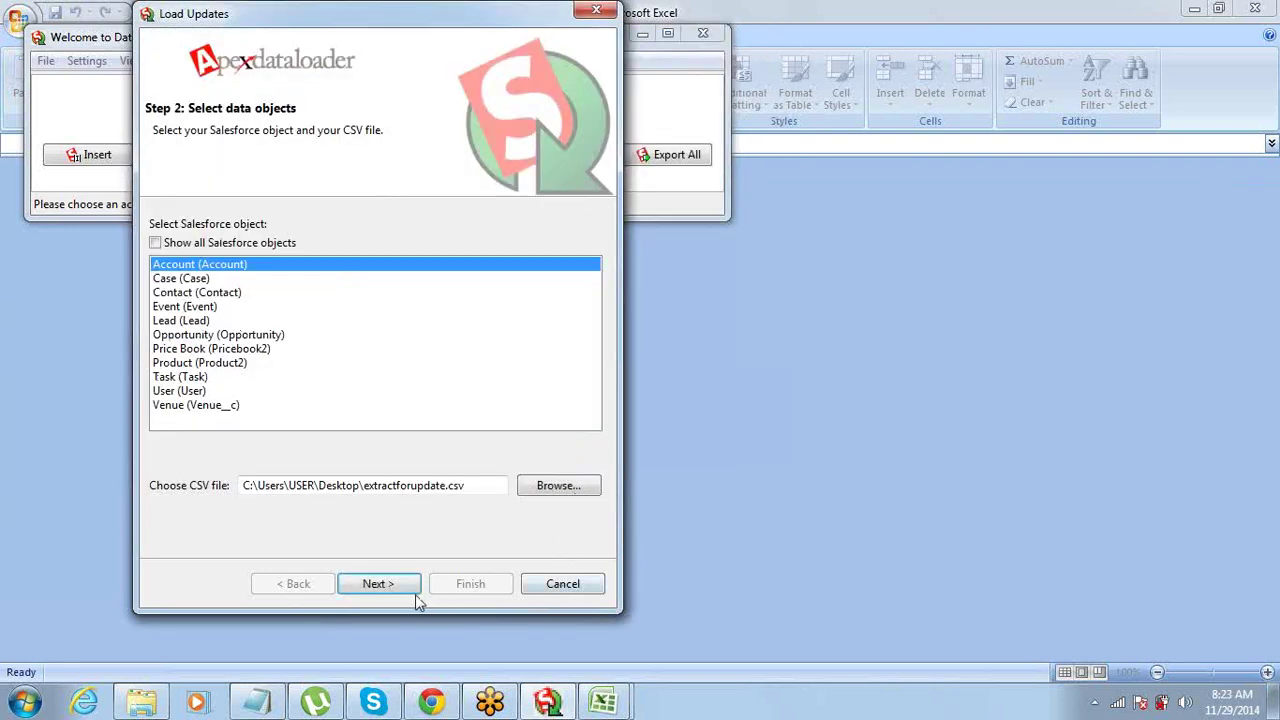
click(357, 590)
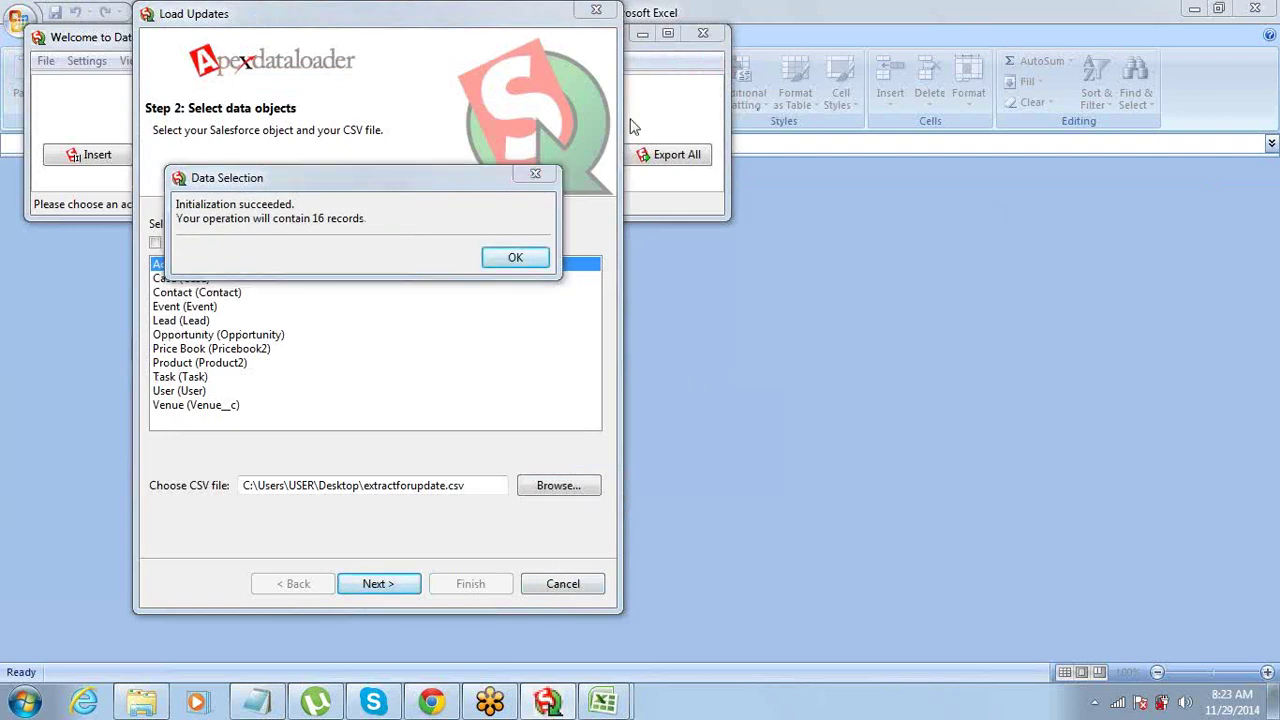
click(536, 258)
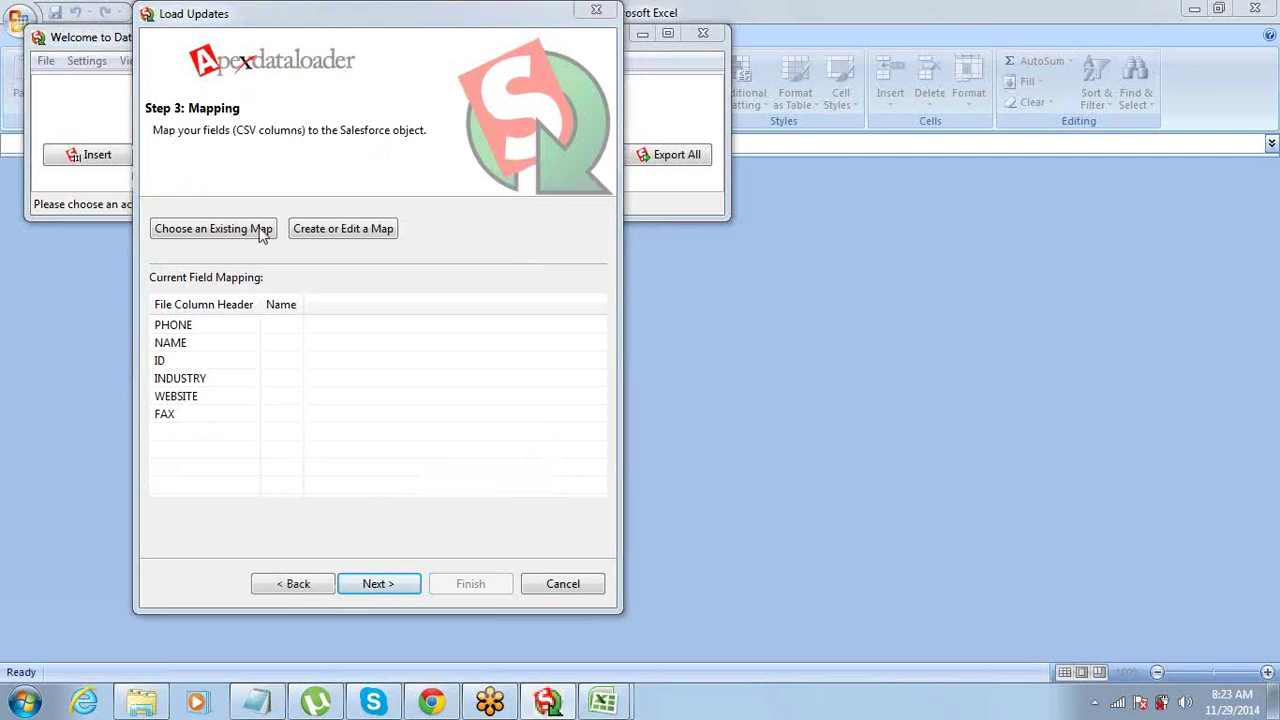
- Create a new field map and map the Salesforce Id and Fax fields to the ID and FAX columns
click(367, 232)
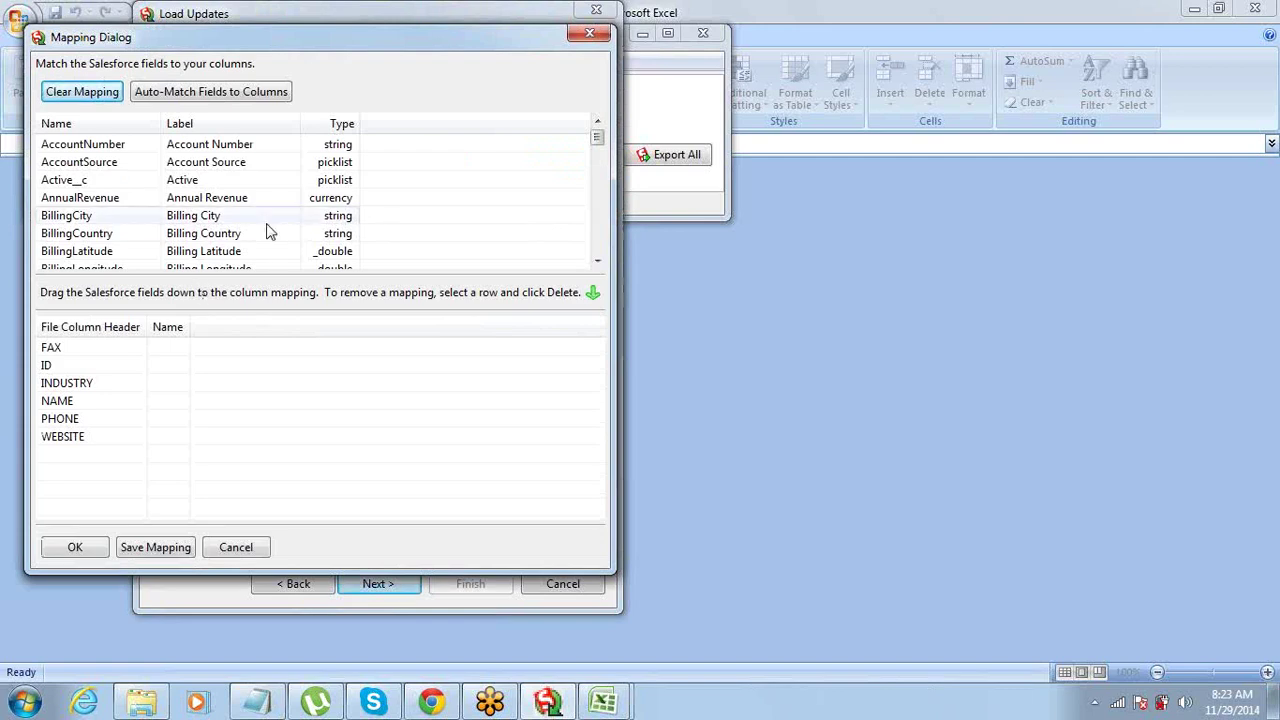
drag(596, 140, 599, 172)
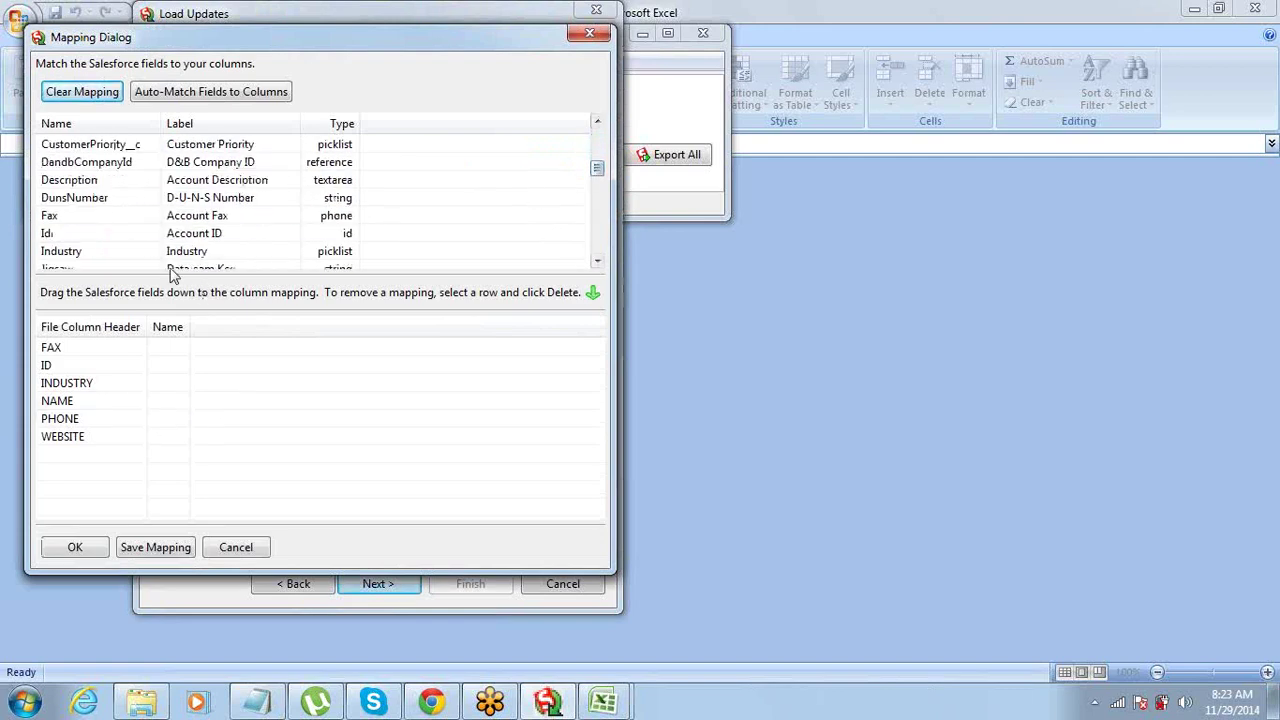
drag(172, 233, 166, 368)
drag(52, 220, 160, 352)
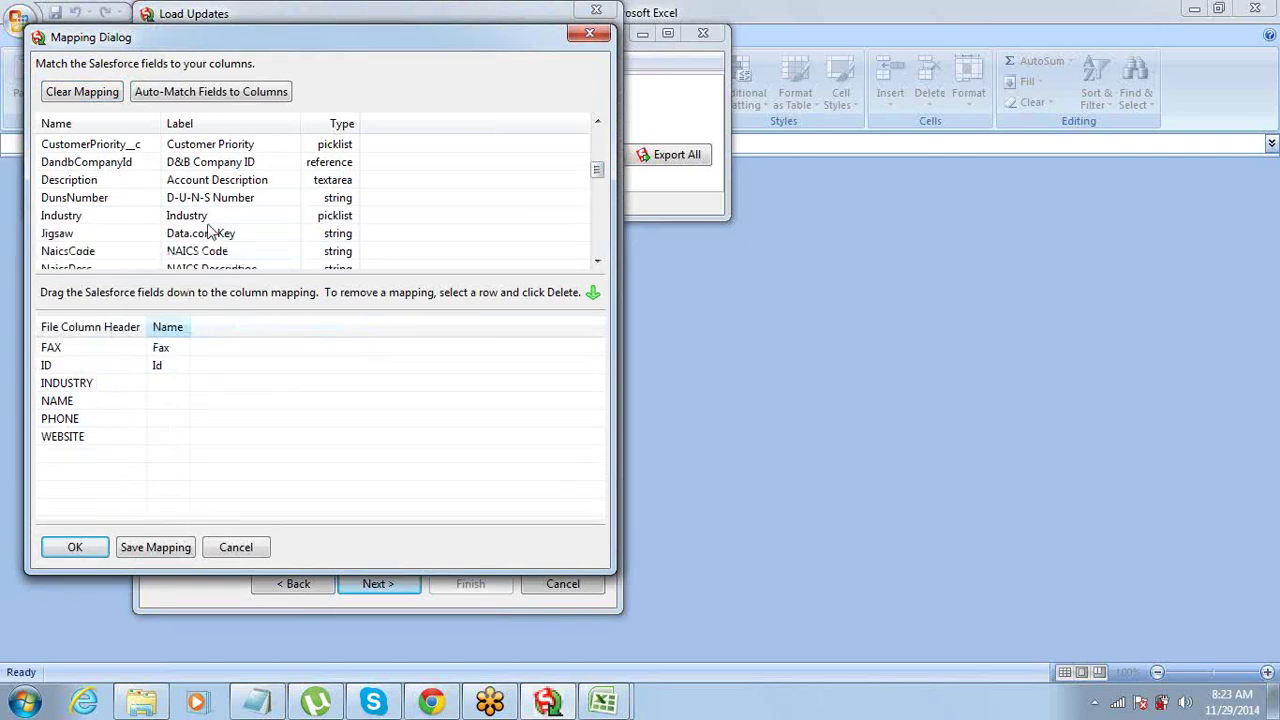
- Map the Salesforce Name and Industry fields to the NAME and INDUSTRY columns
scroll(235, 190, down, 8)
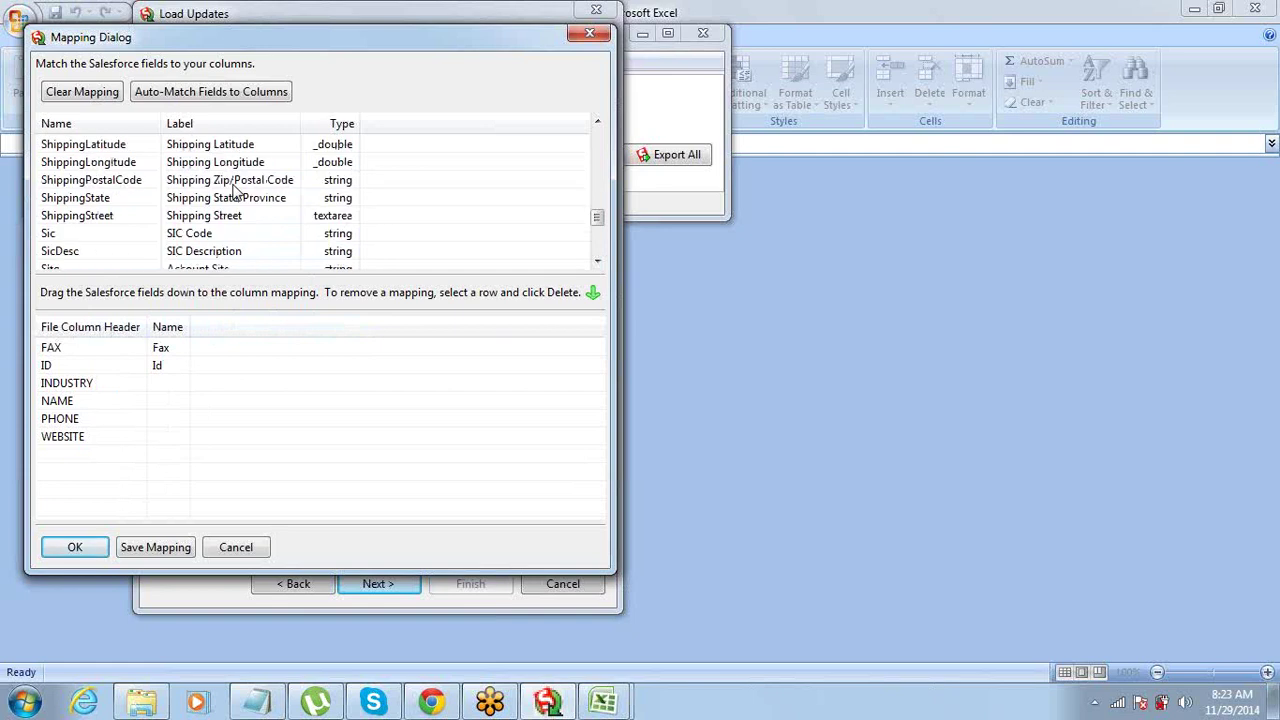
click(236, 185)
scroll(230, 192, up, 5)
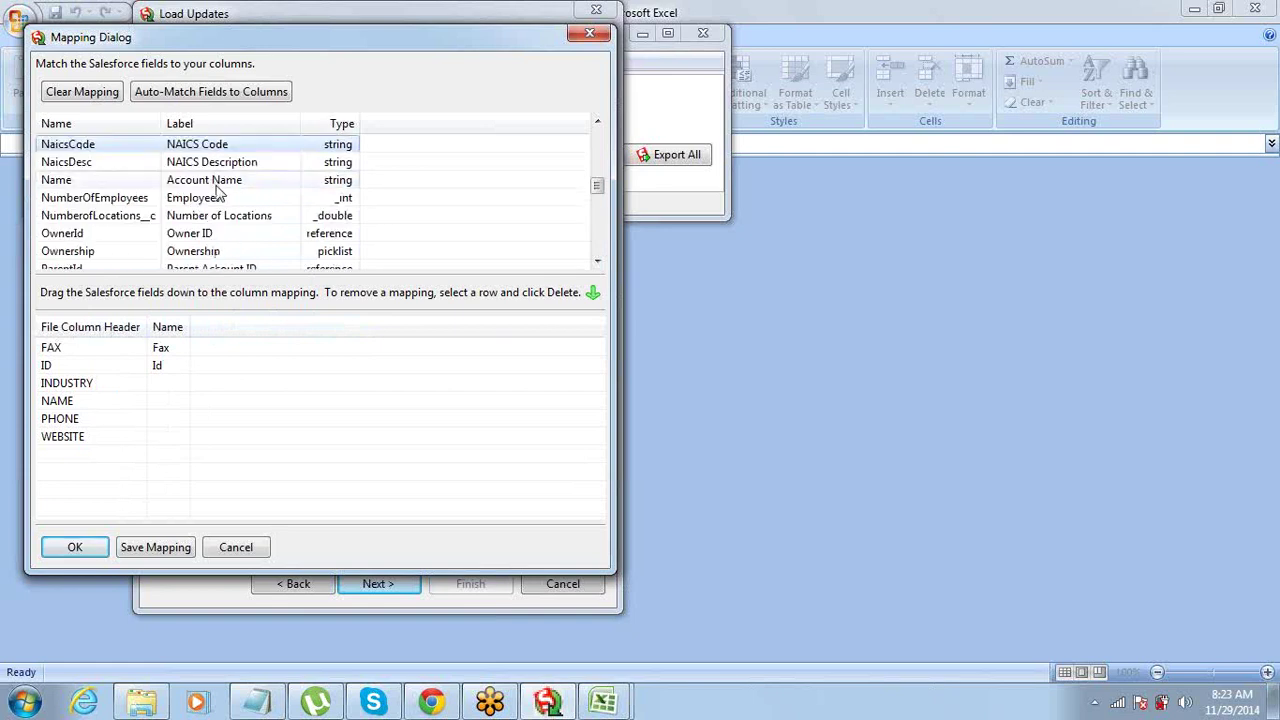
drag(78, 182, 163, 403)
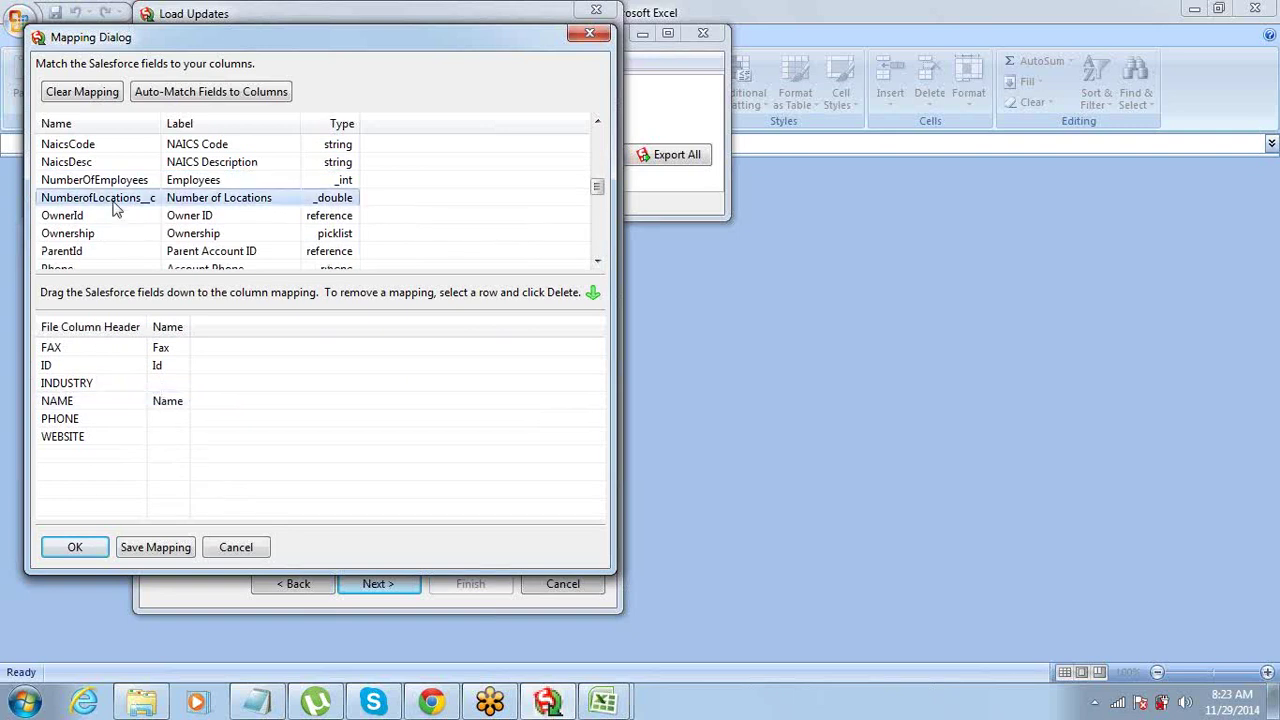
scroll(114, 207, up, 1)
drag(94, 146, 189, 390)
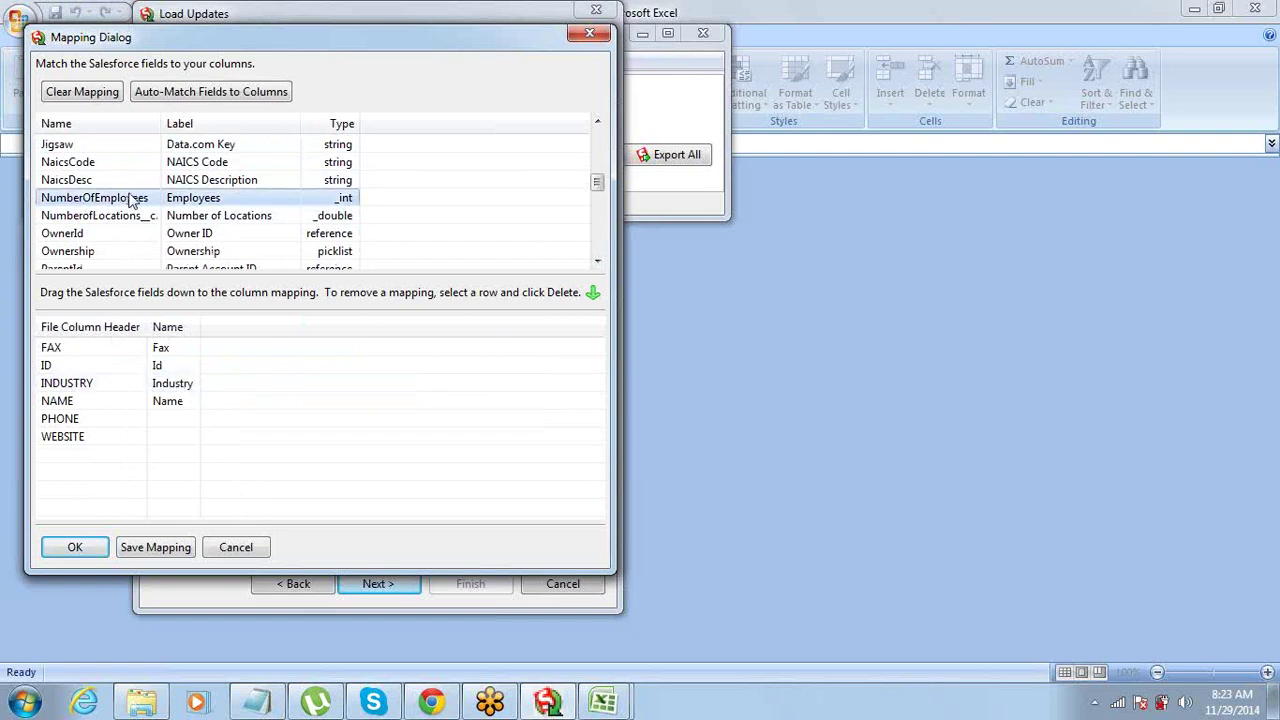
- Map the Phone and Website fields to the PHONE and WEBSITE columns, and accept the mapping
scroll(133, 200, down, 3)
drag(92, 166, 169, 419)
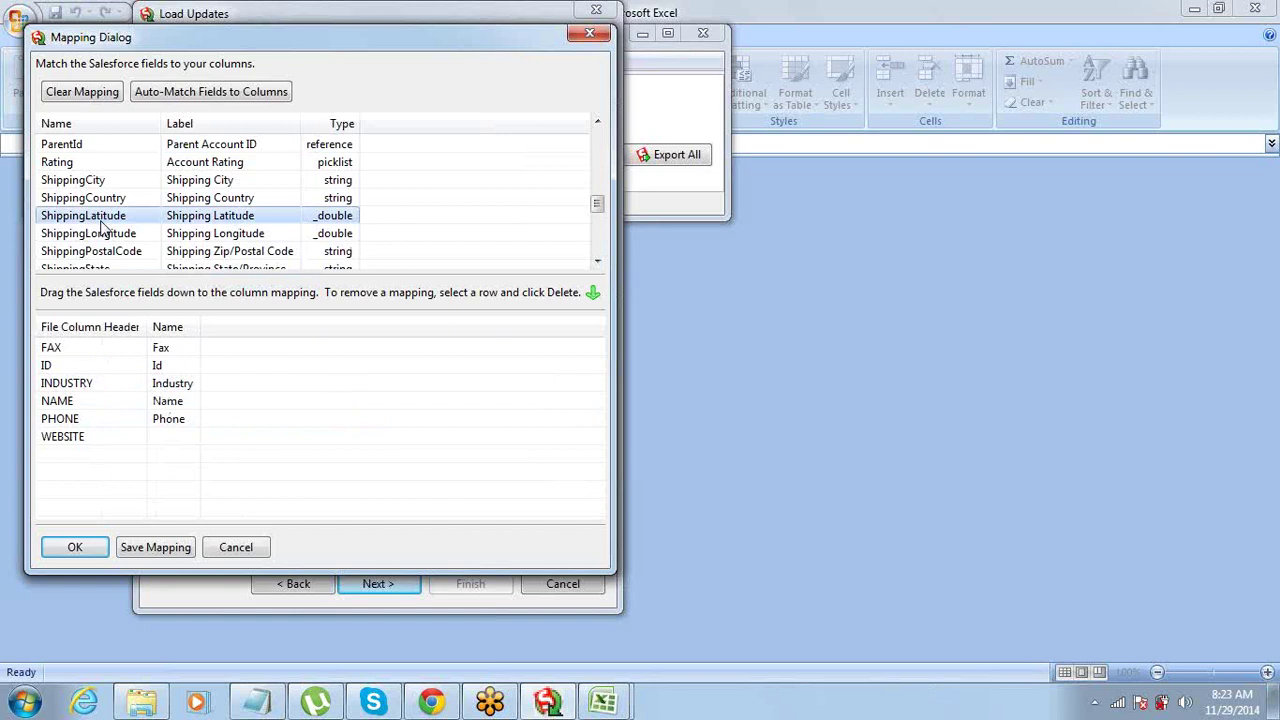
scroll(101, 226, down, 5)
click(100, 233)
drag(100, 233, 176, 444)
click(96, 550)
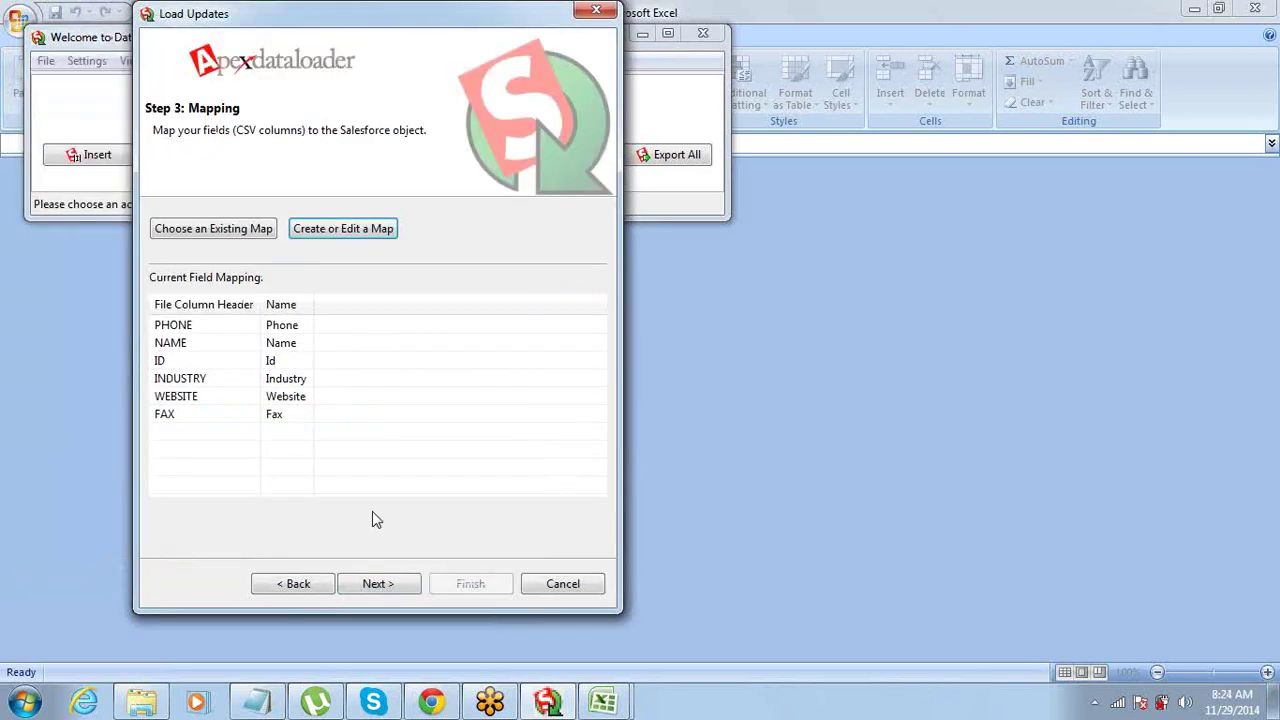
- Run the update with My_Log_Files on the Desktop as the success and error file directory, agreeing to change existing records
click(377, 584)
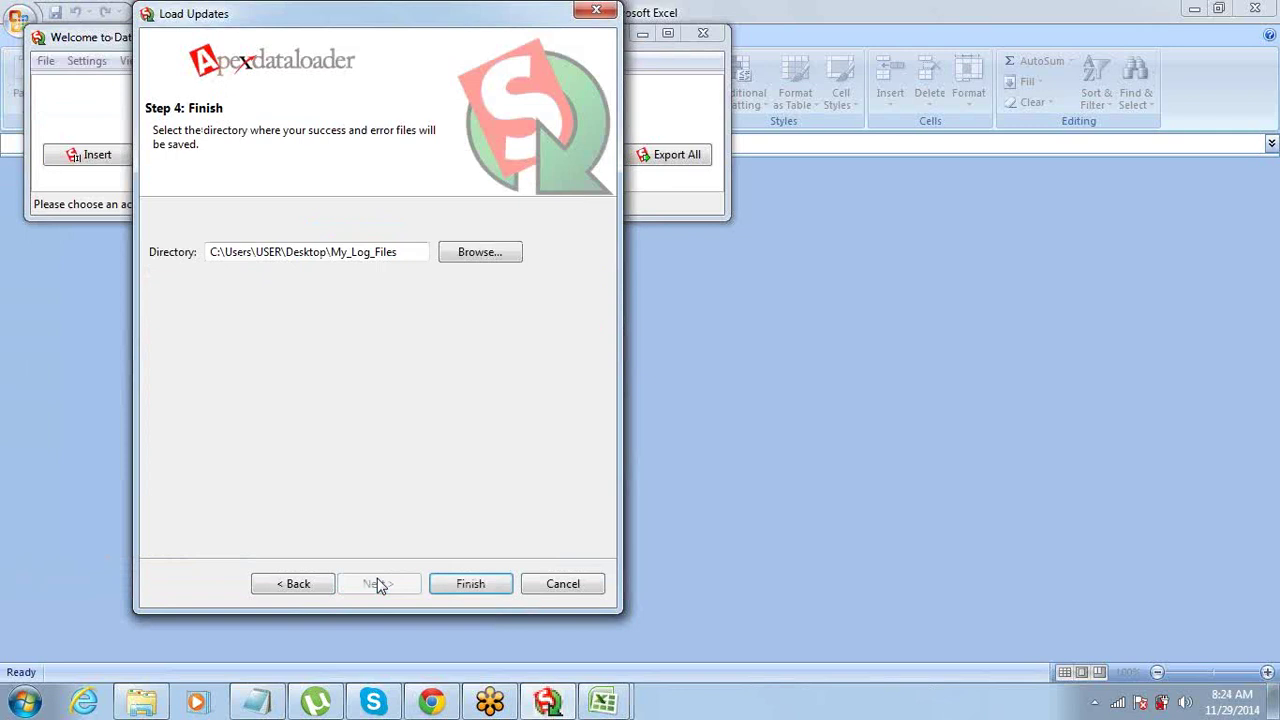
click(443, 590)
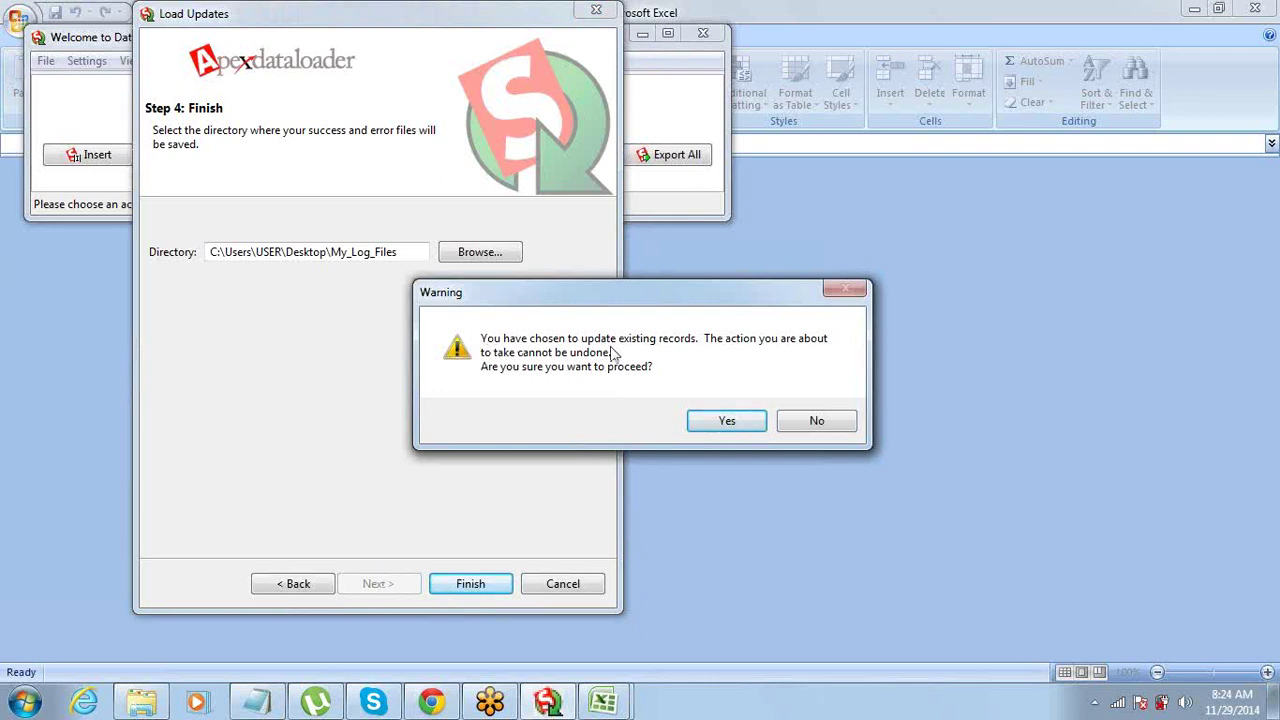
click(711, 427)
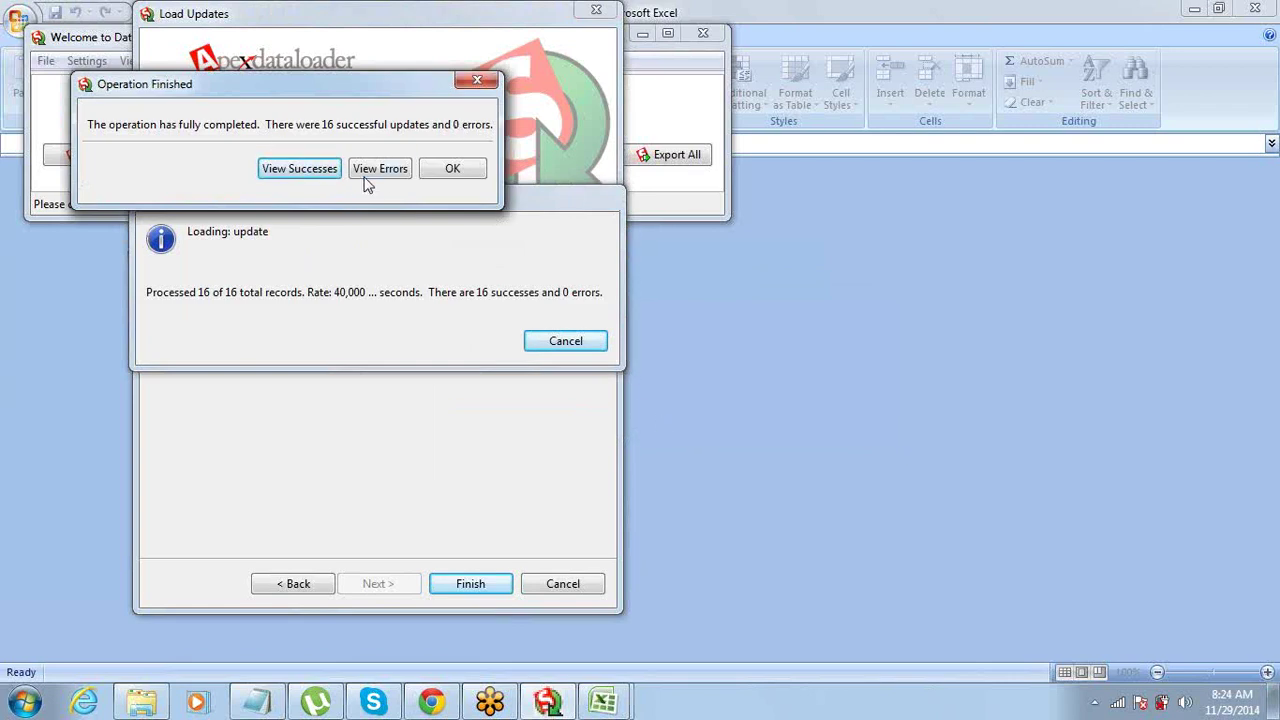
- Review the successful updates across all columns up to STATUS, and close the CSV viewer
click(310, 177)
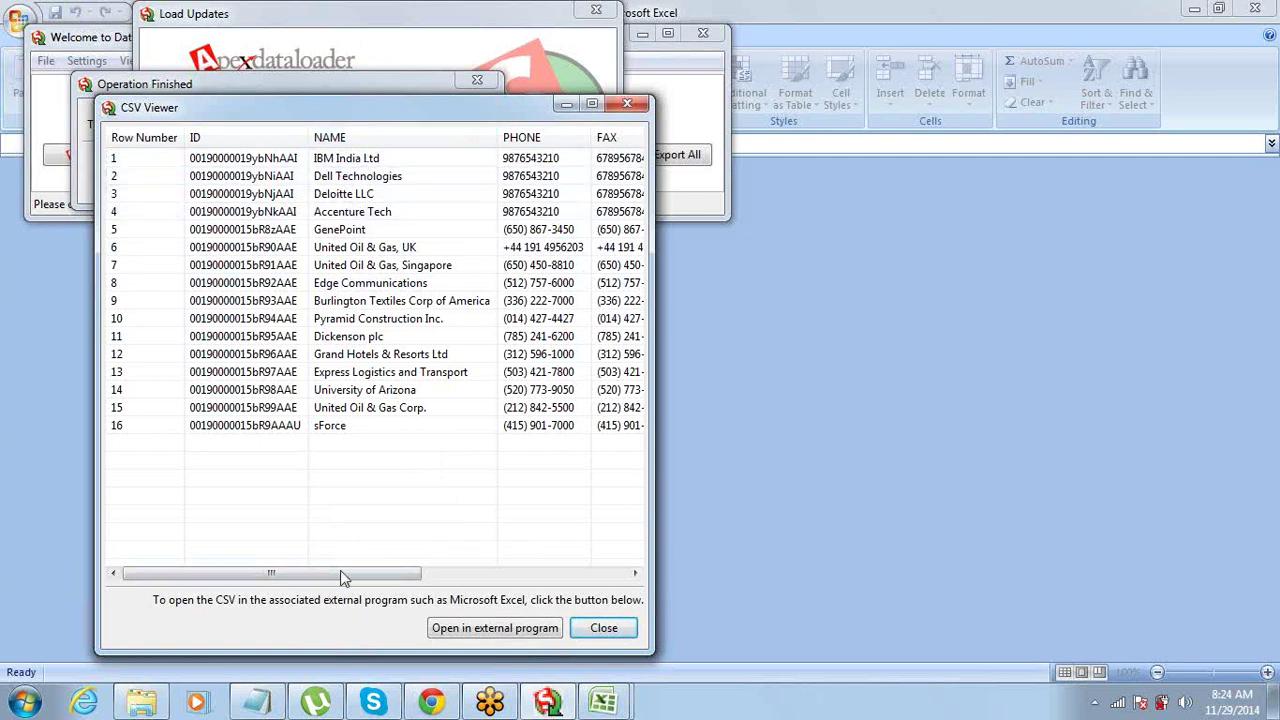
drag(340, 574, 483, 574)
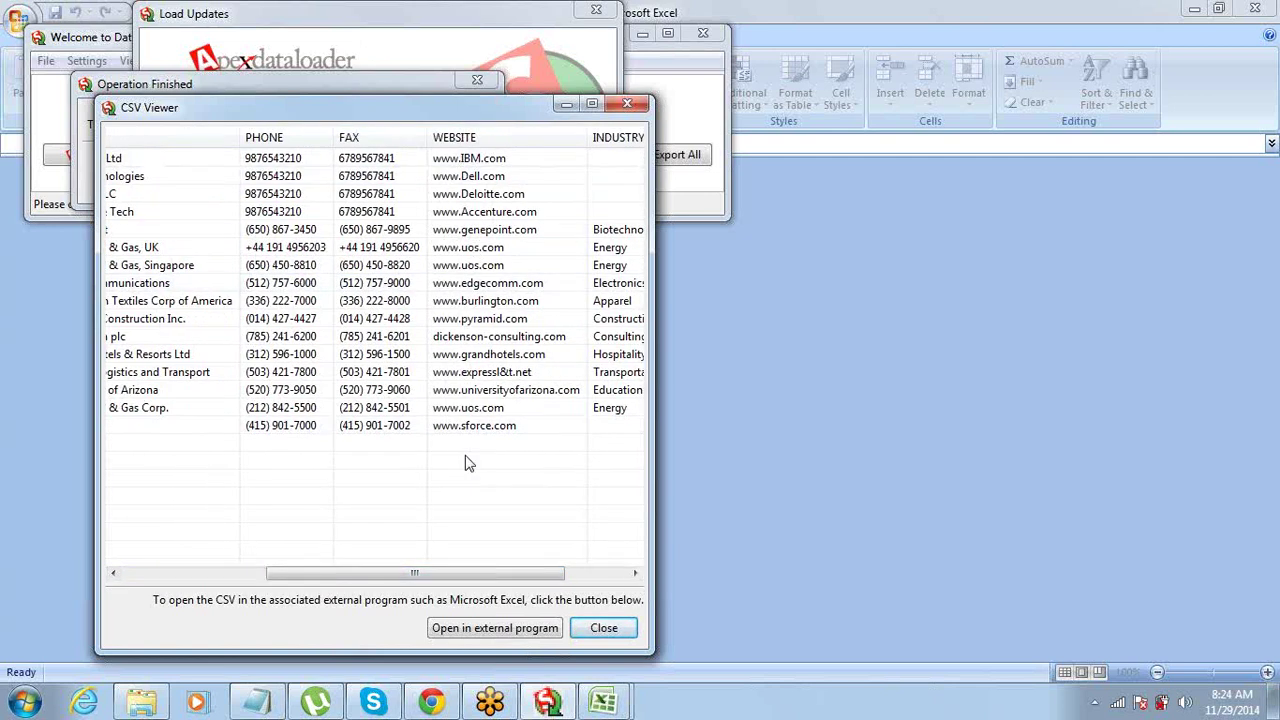
drag(495, 573, 561, 574)
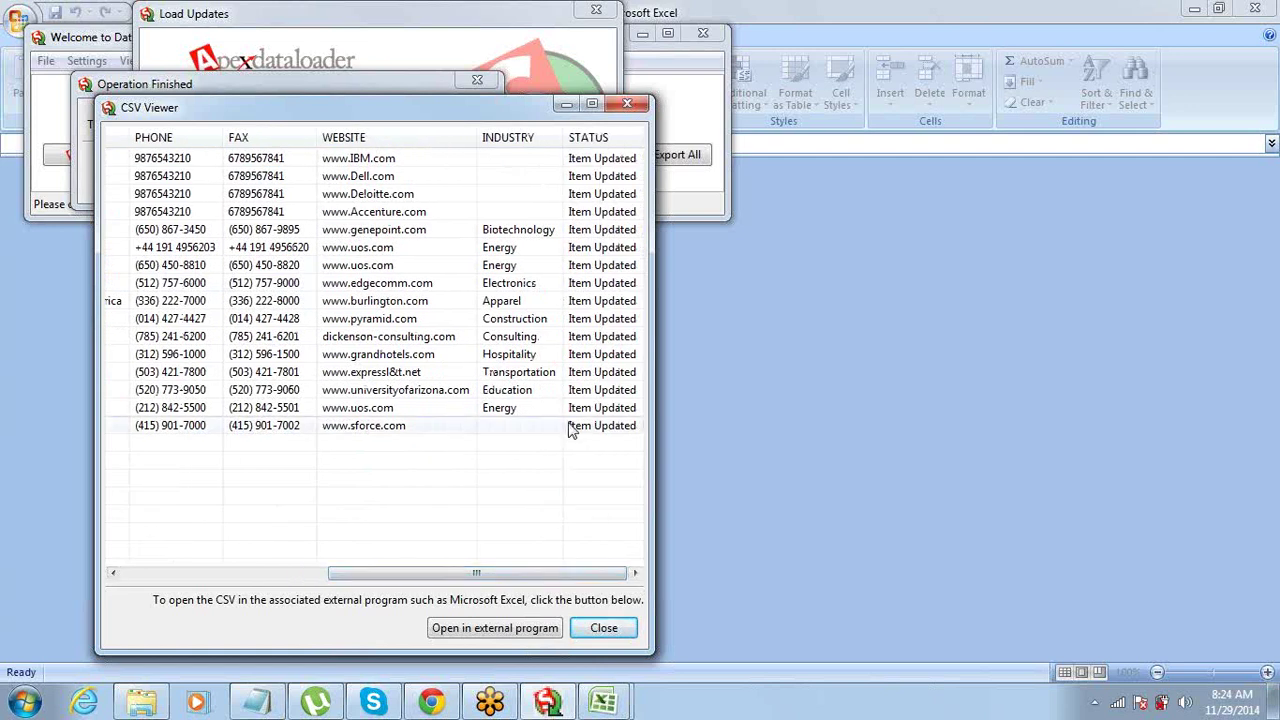
click(584, 630)
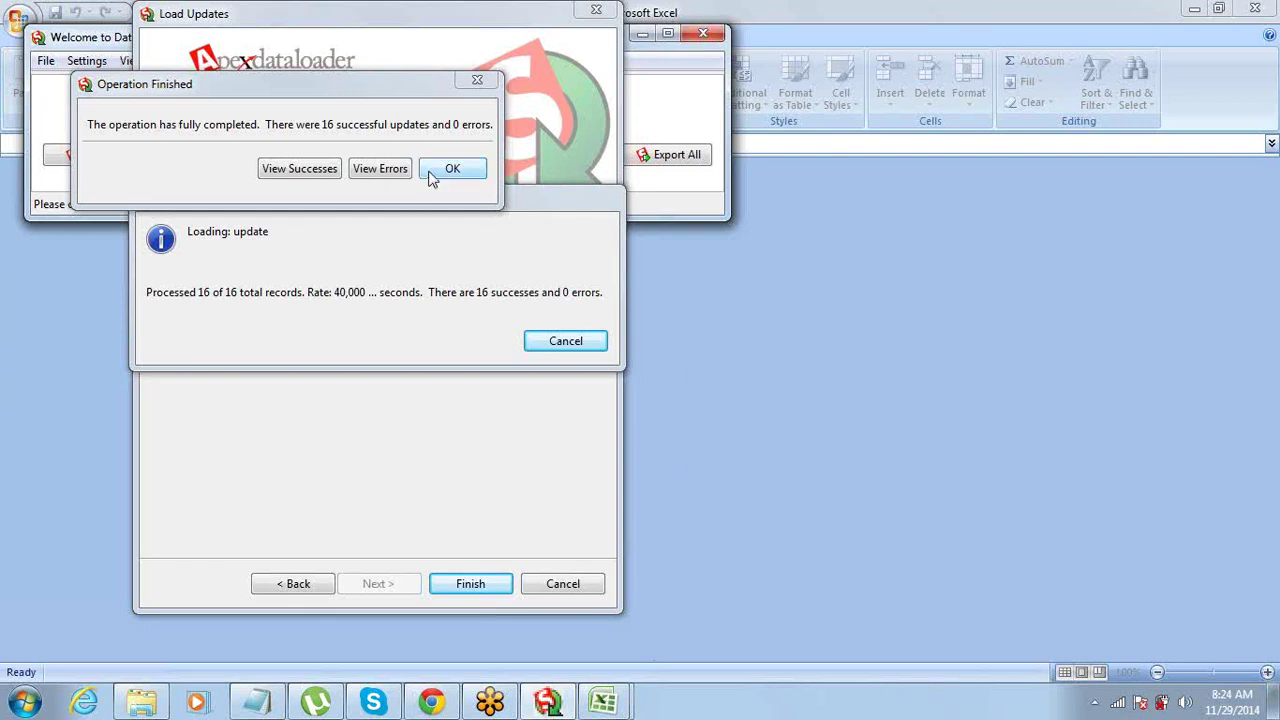
- Switch to Notepad and replace the ID line under Update with "Mass Delete"
click(257, 702)
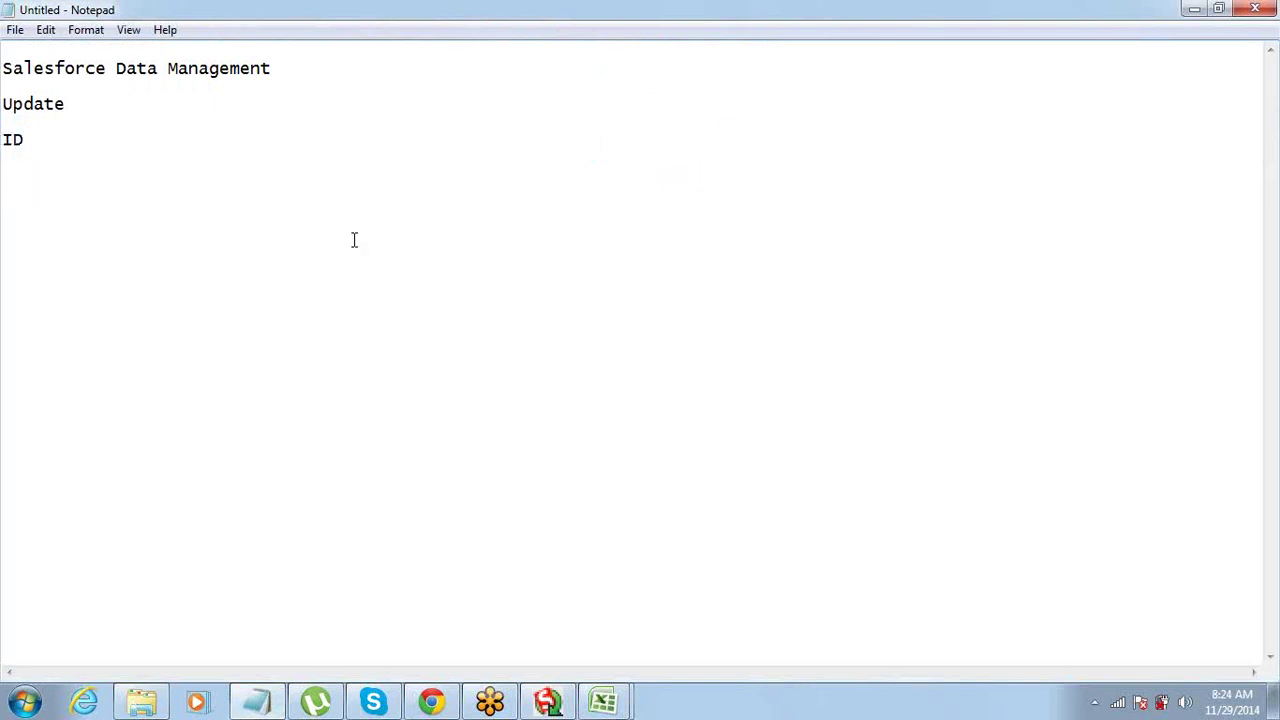
text(Mass Delete)
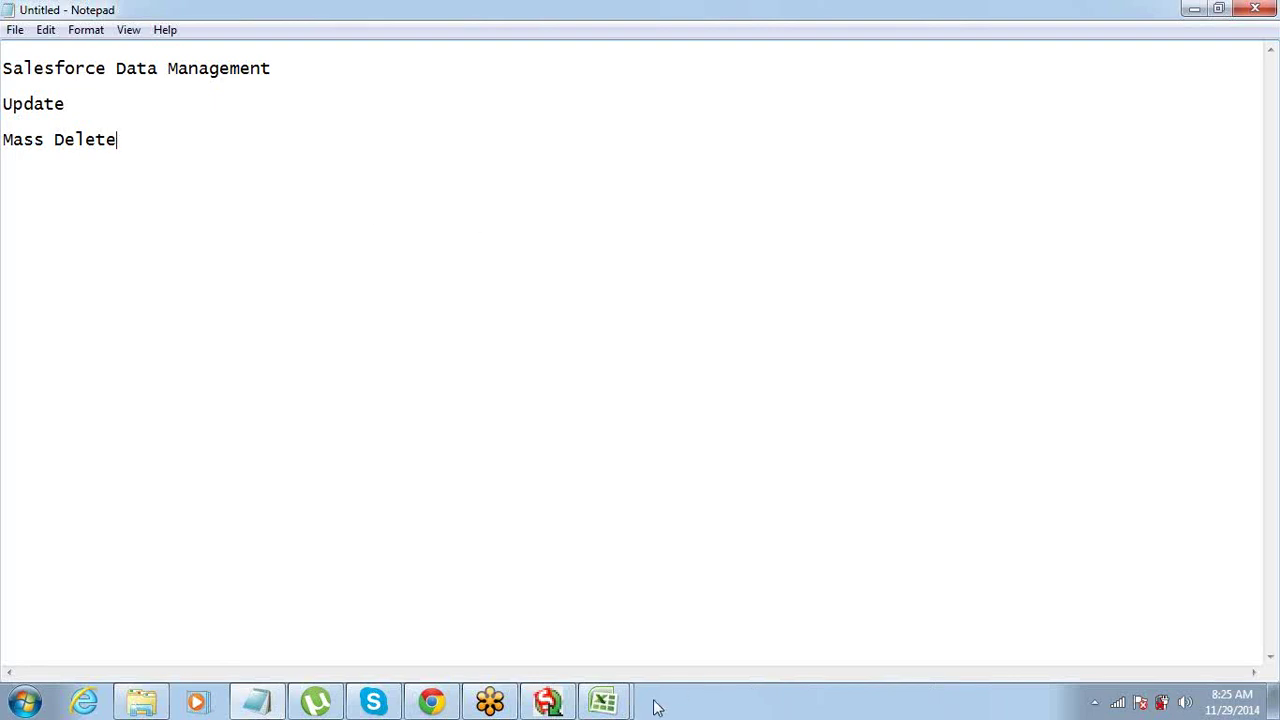
- Switch to the empty Excel window and reopen the recent extractforupdate file, agreeing to open it in a different format
mouse_move(627, 708)
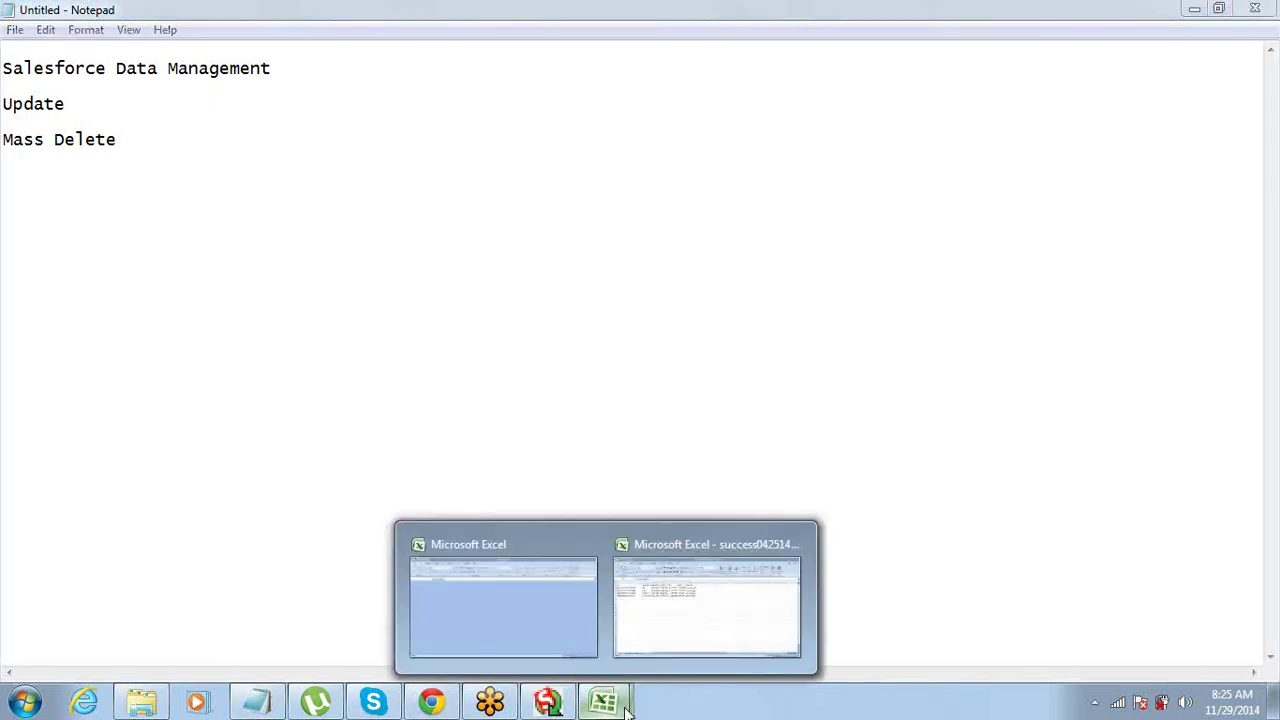
click(560, 645)
click(19, 20)
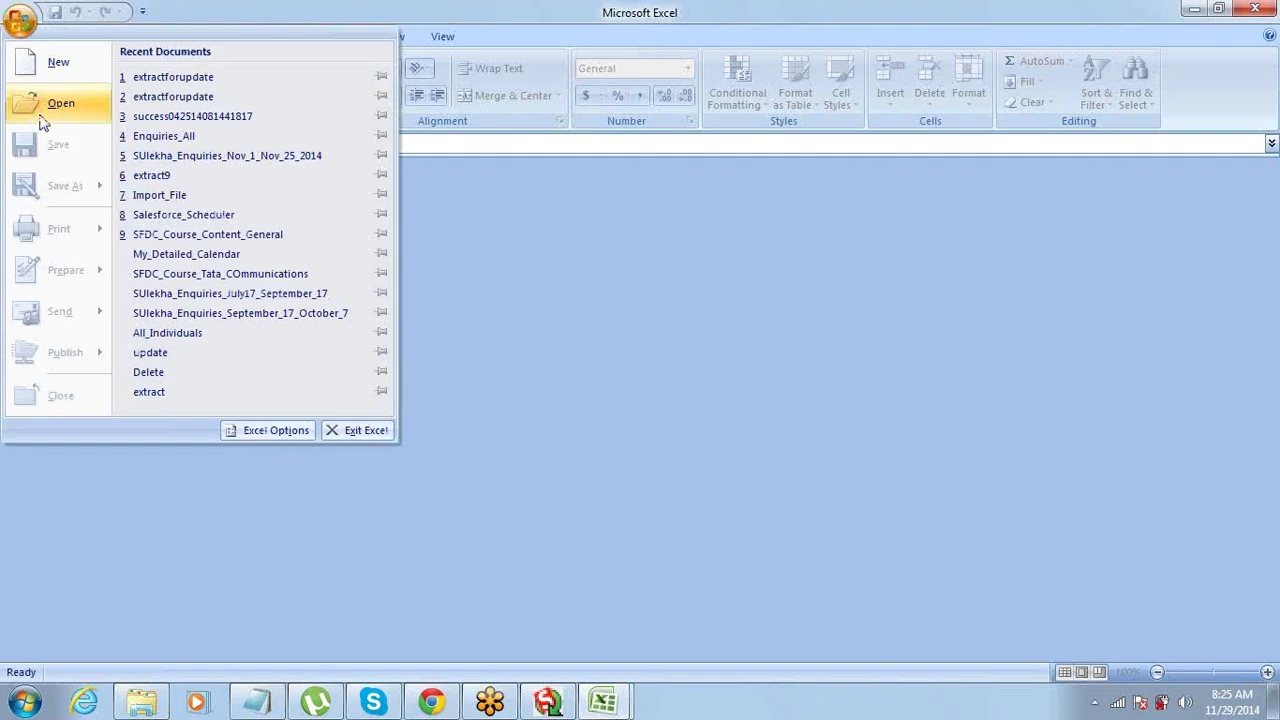
click(165, 79)
click(572, 398)
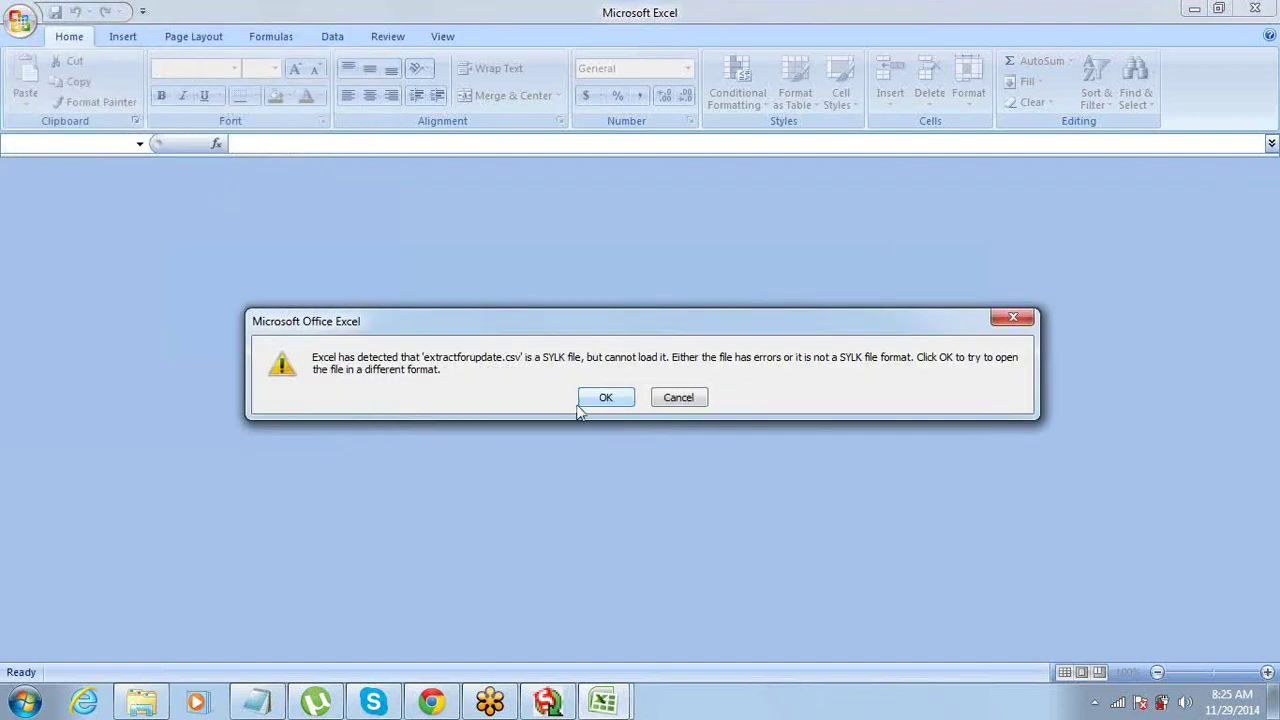
click(590, 399)
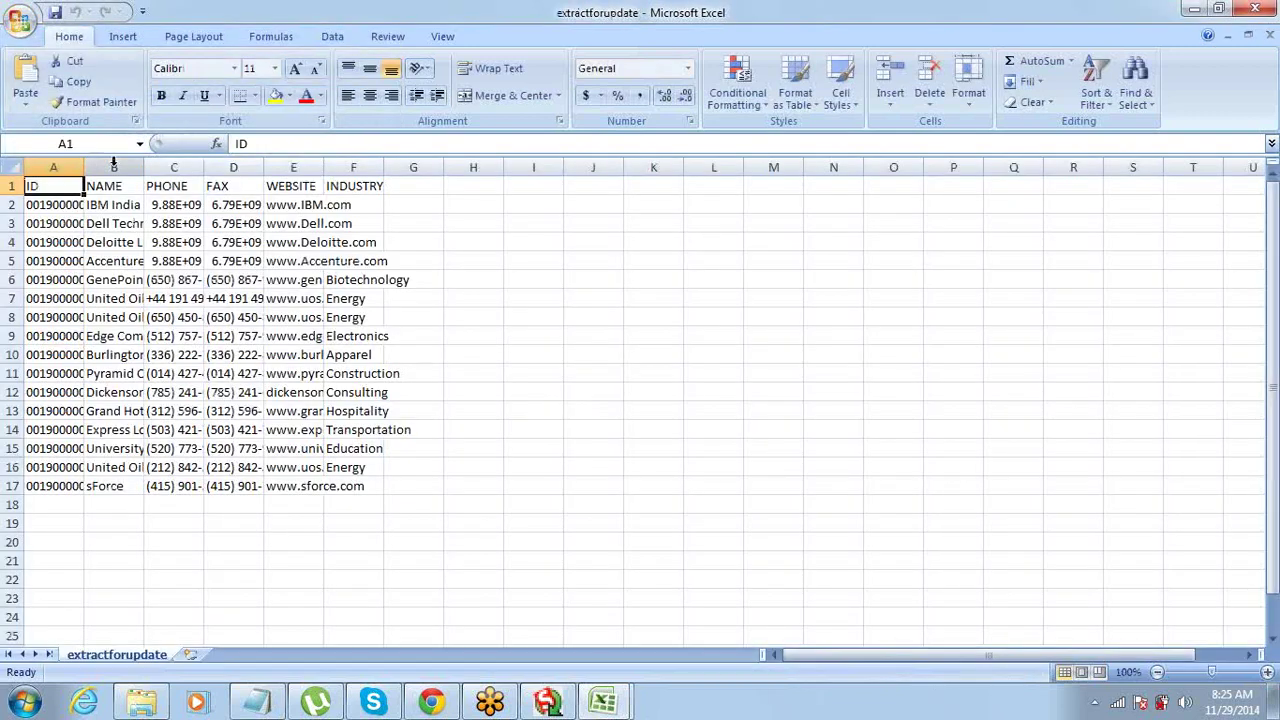
- Widen the ID and NAME columns so the record IDs and account names can be read in full
drag(84, 167, 278, 175)
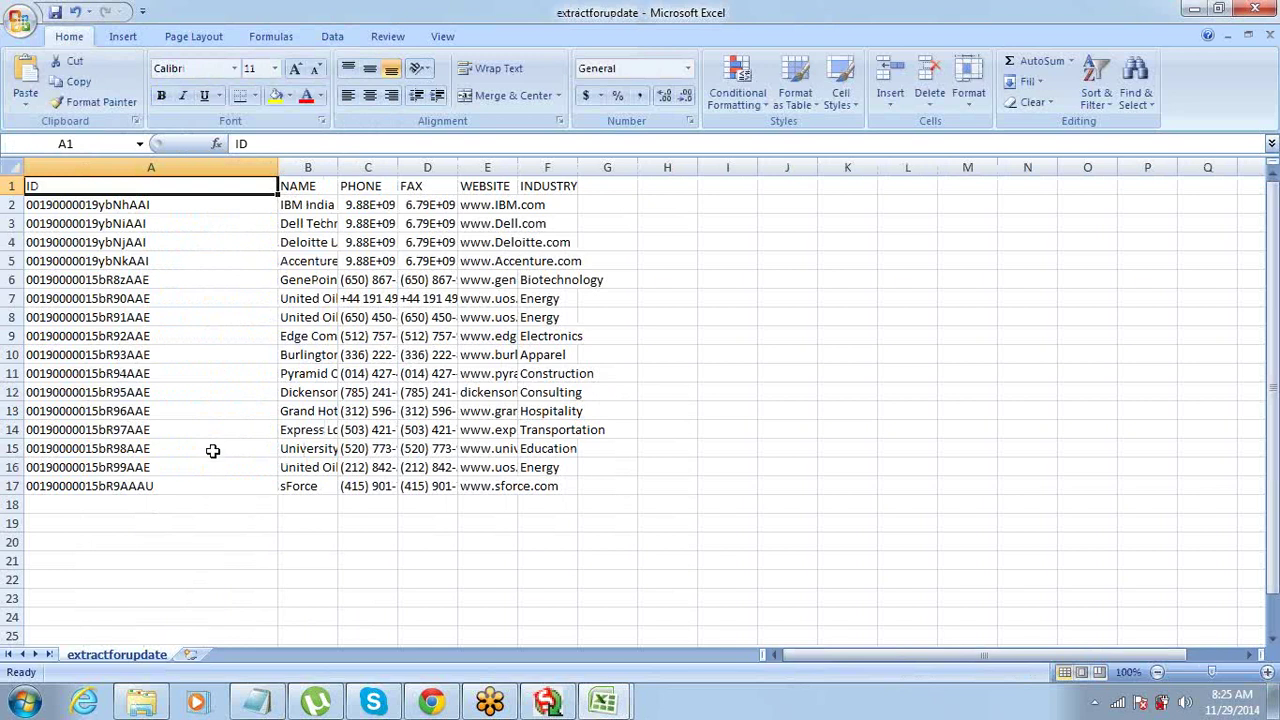
click(208, 484)
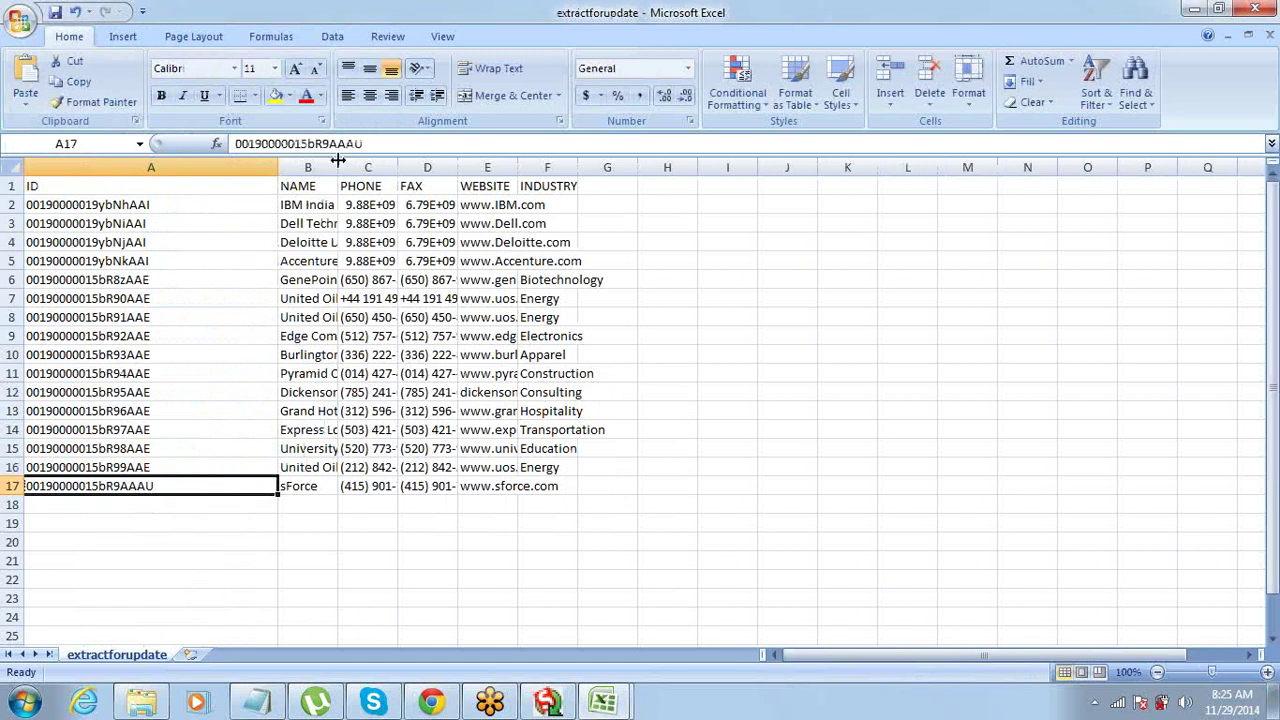
drag(338, 167, 440, 167)
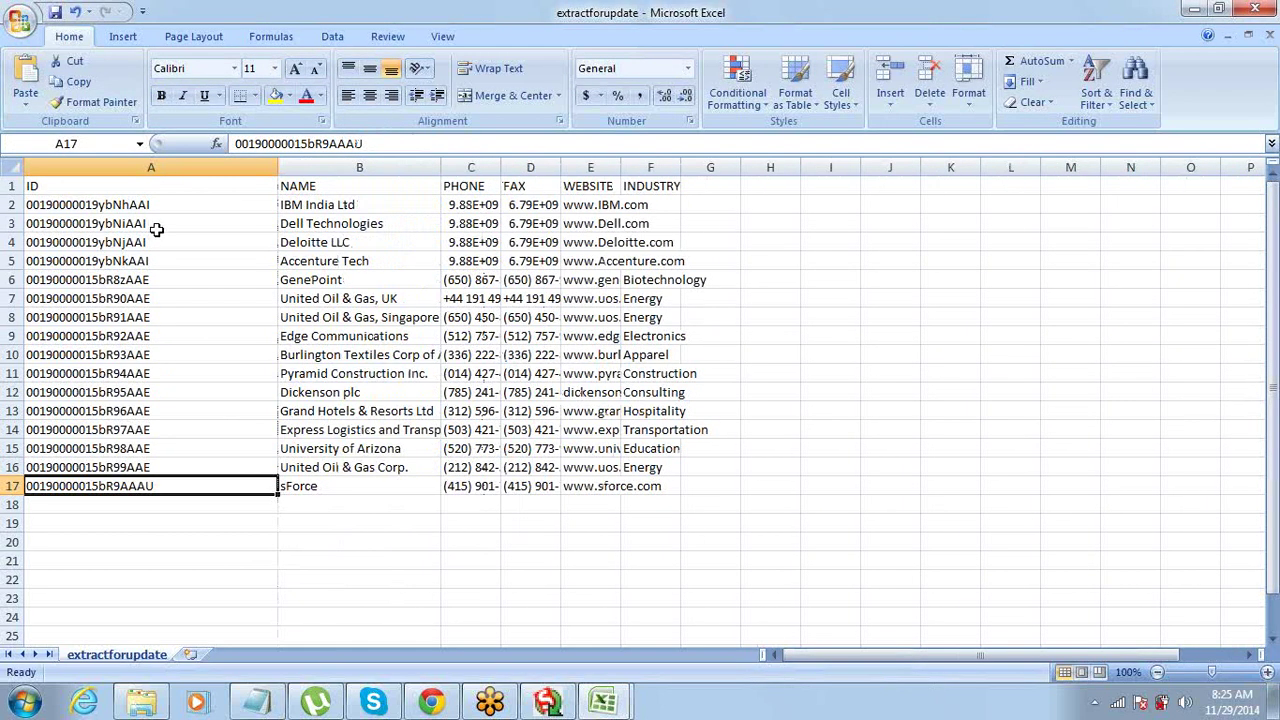
- Copy the IDs of Dell Technologies, Deloitte LLC and Accenture Tech into a new blank workbook, starting at cell A2
drag(157, 228, 158, 260)
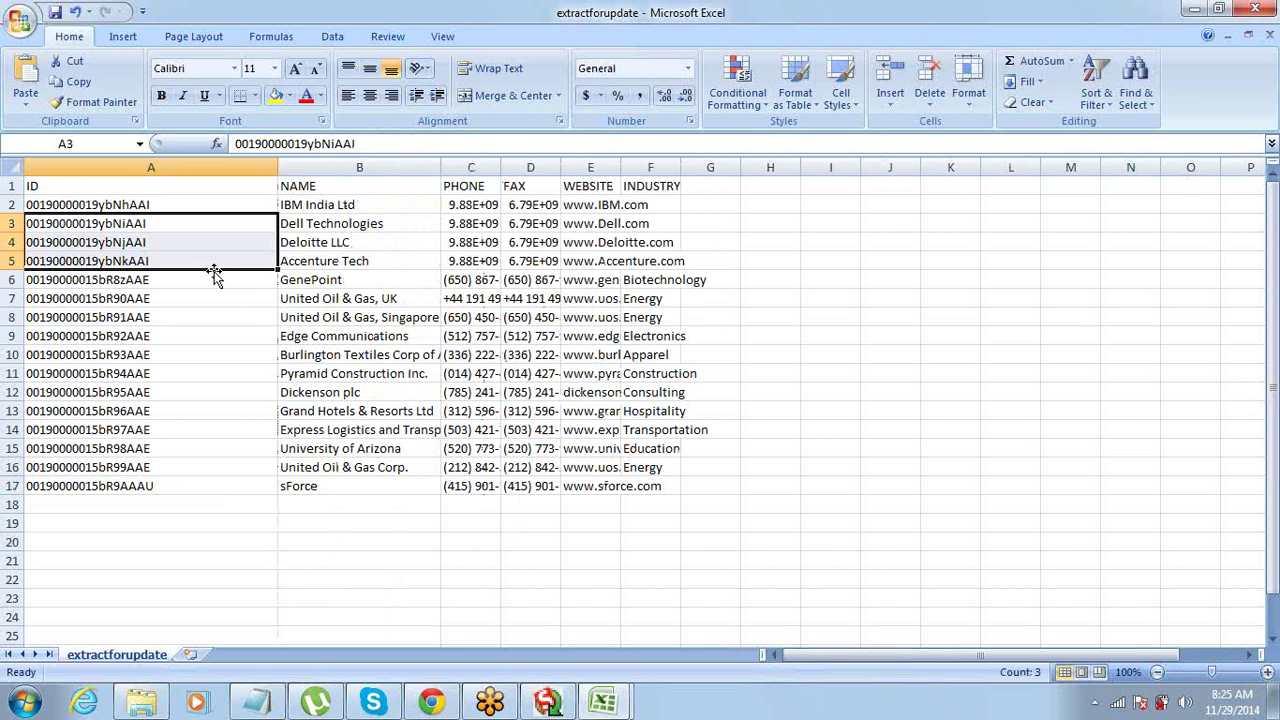
key(ctrl+c)
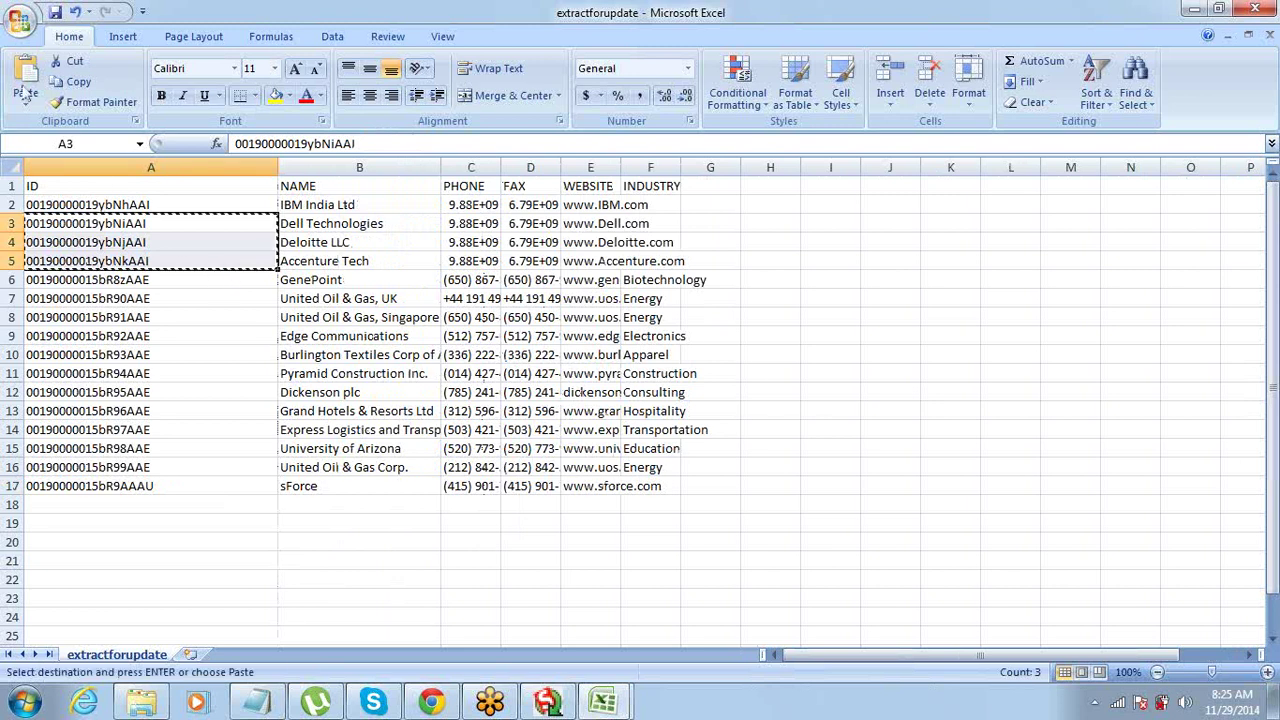
click(20, 24)
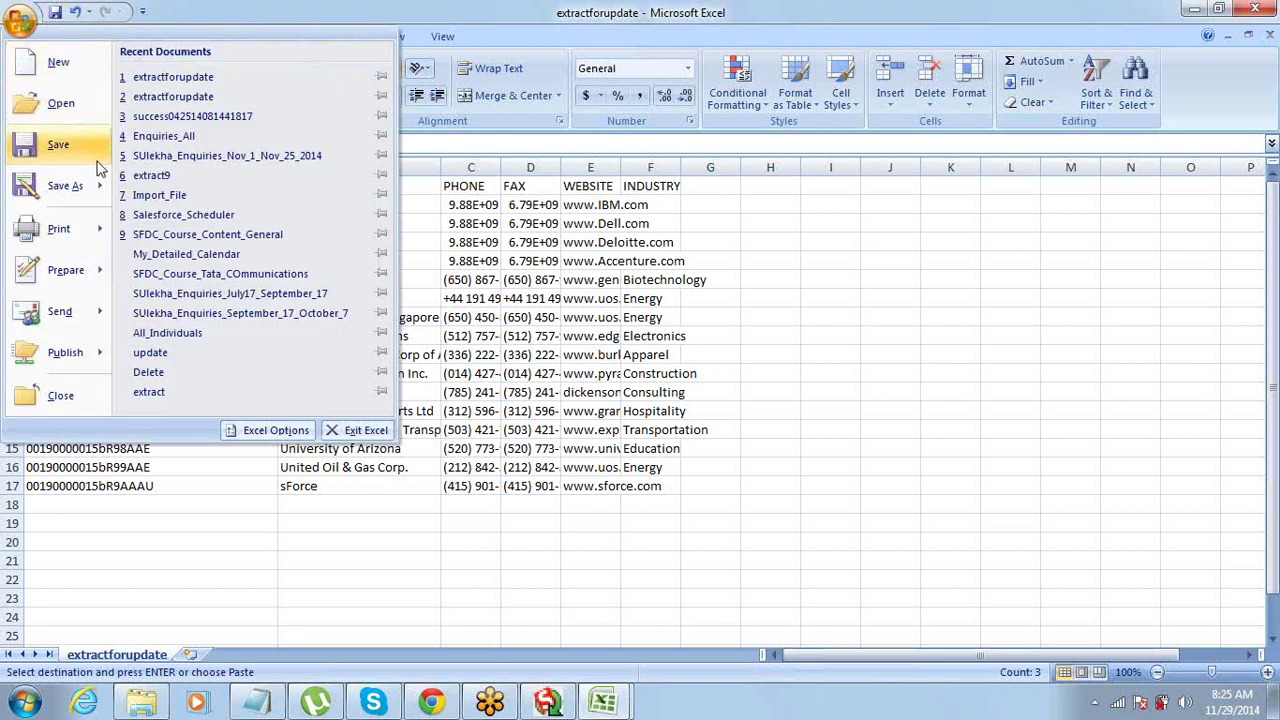
click(60, 77)
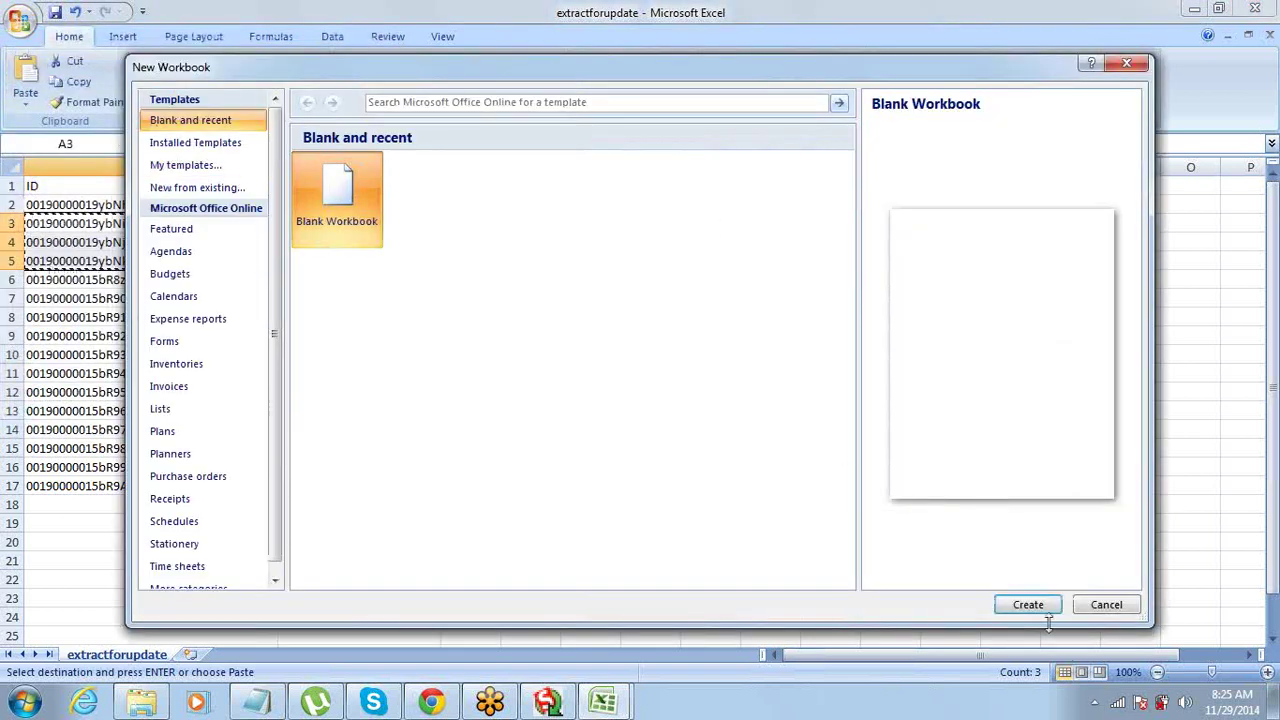
click(1028, 605)
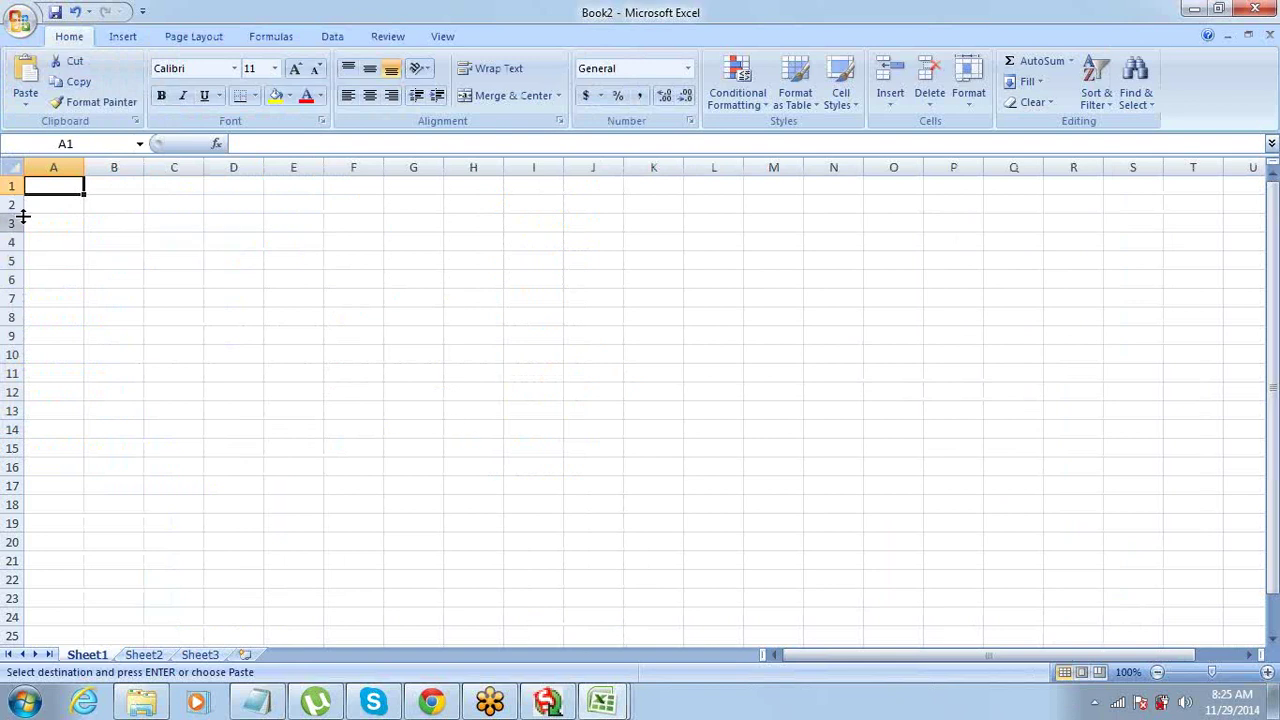
click(73, 207)
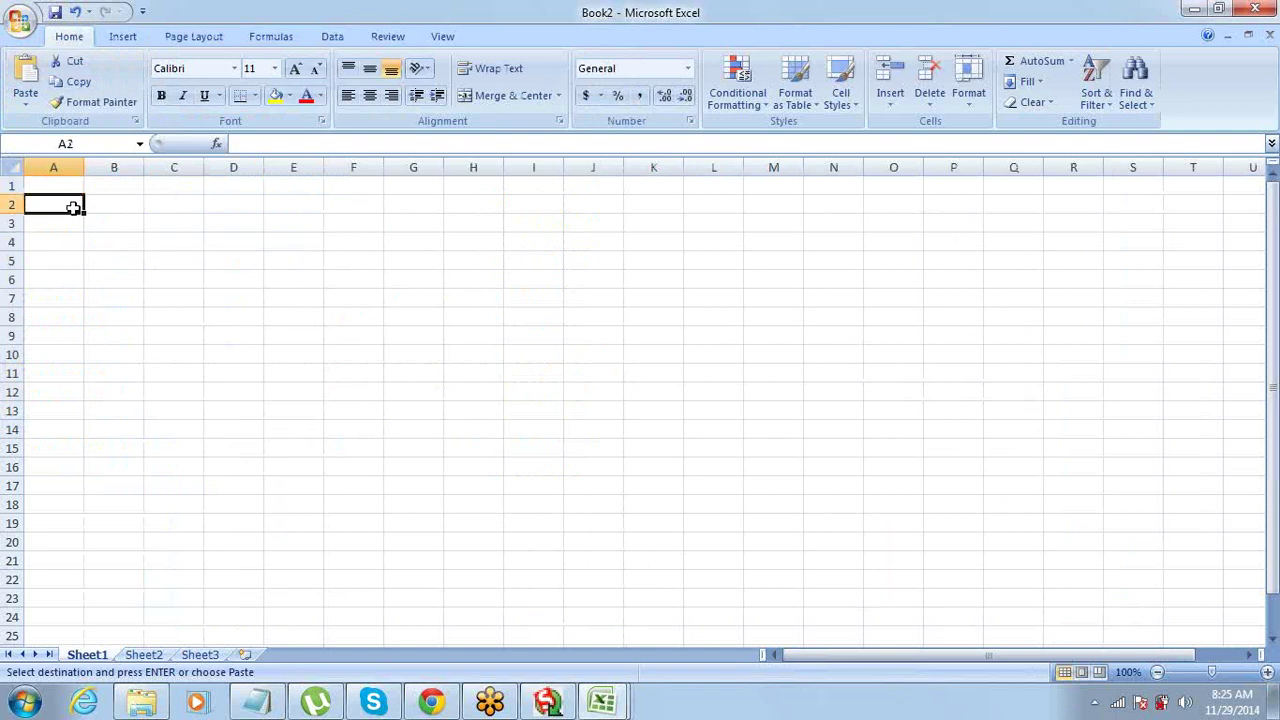
key(ctrl+v)
- Add the bold header ID in cell A1 above the pasted IDs, and select the three IDs
key(Up)
text(ID)
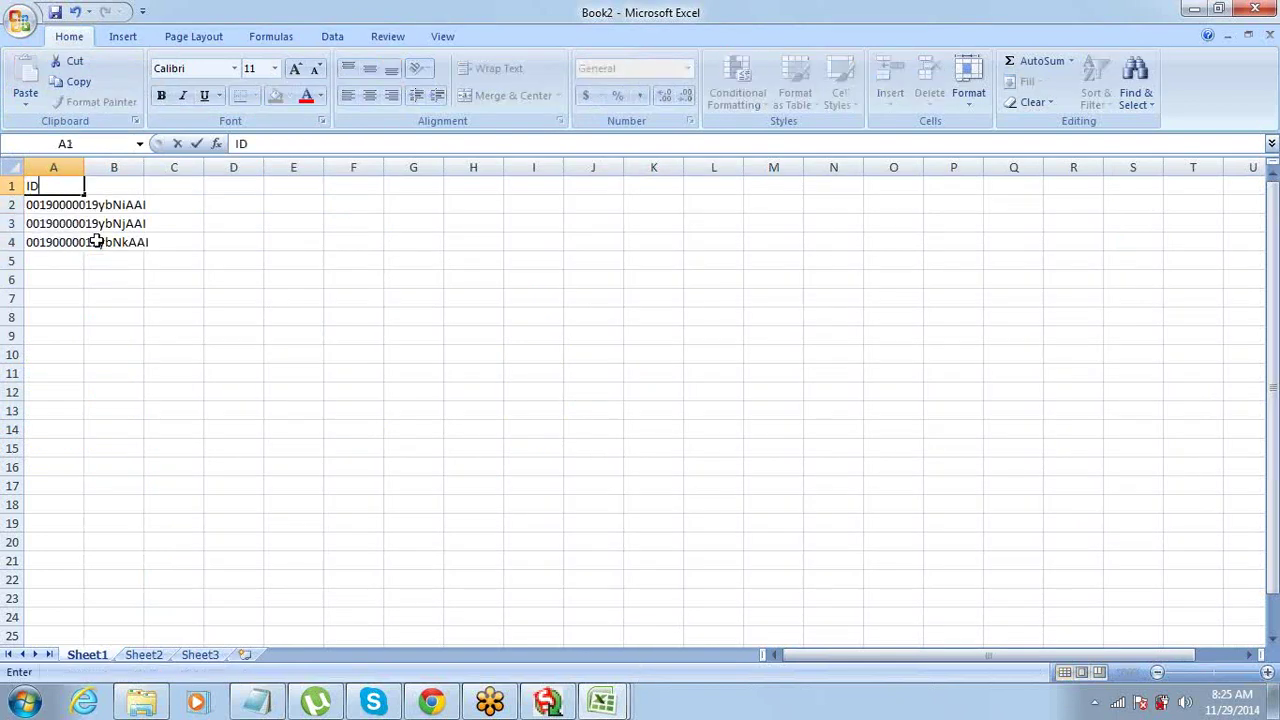
key(ctrl+Return)
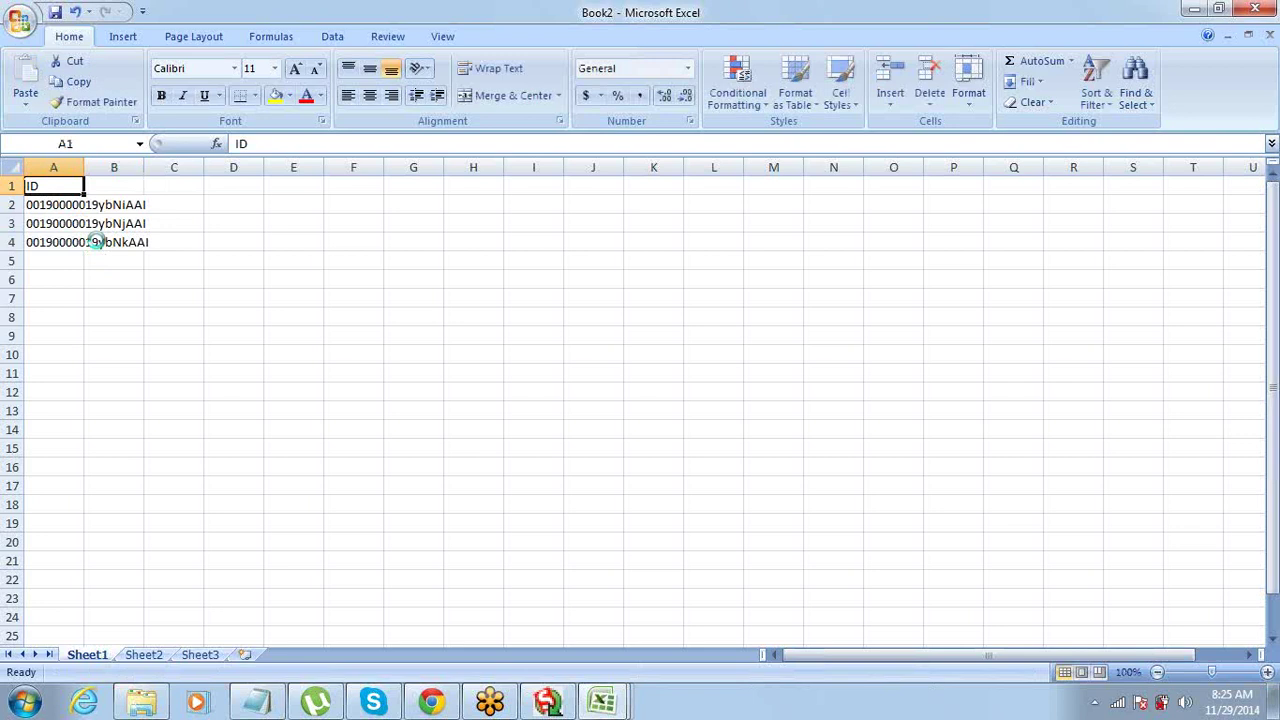
key(ctrl+b)
key(Down)
key(shift+Down)
key(shift+Down)
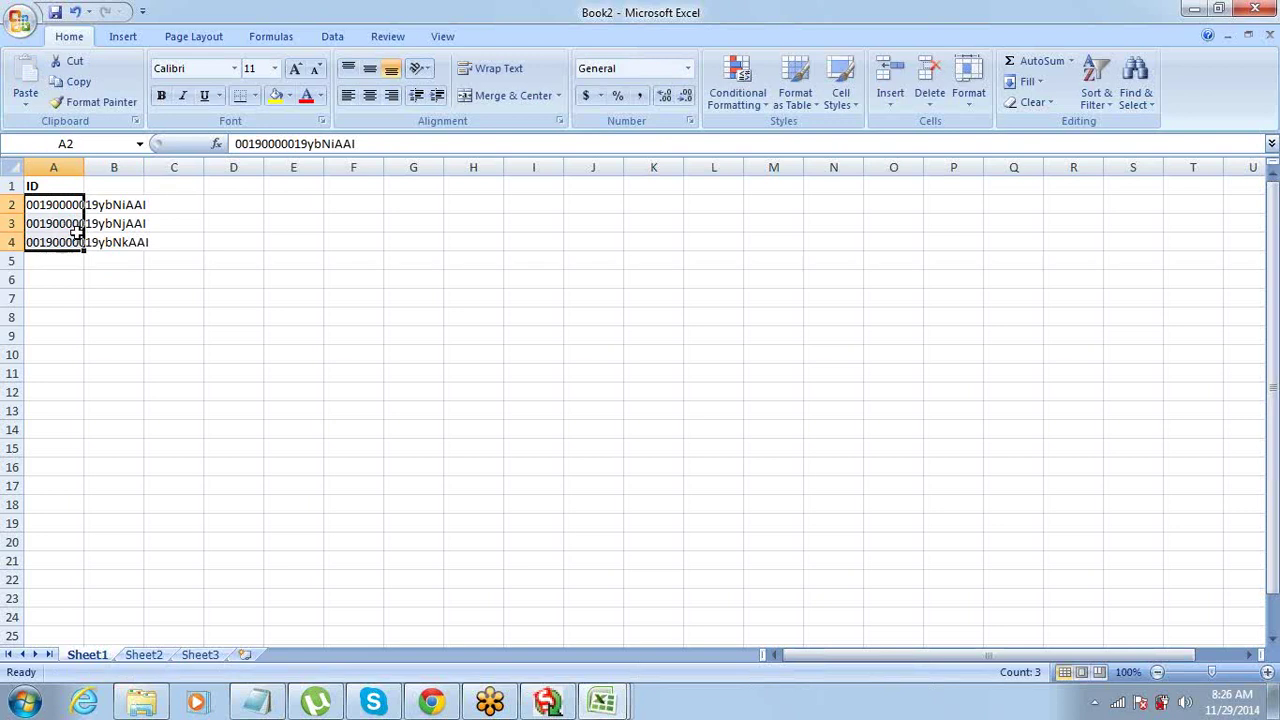
- Save the workbook to the Desktop as deletefile in CSV (Comma delimited) format, agreeing to keep that format
click(28, 22)
click(90, 198)
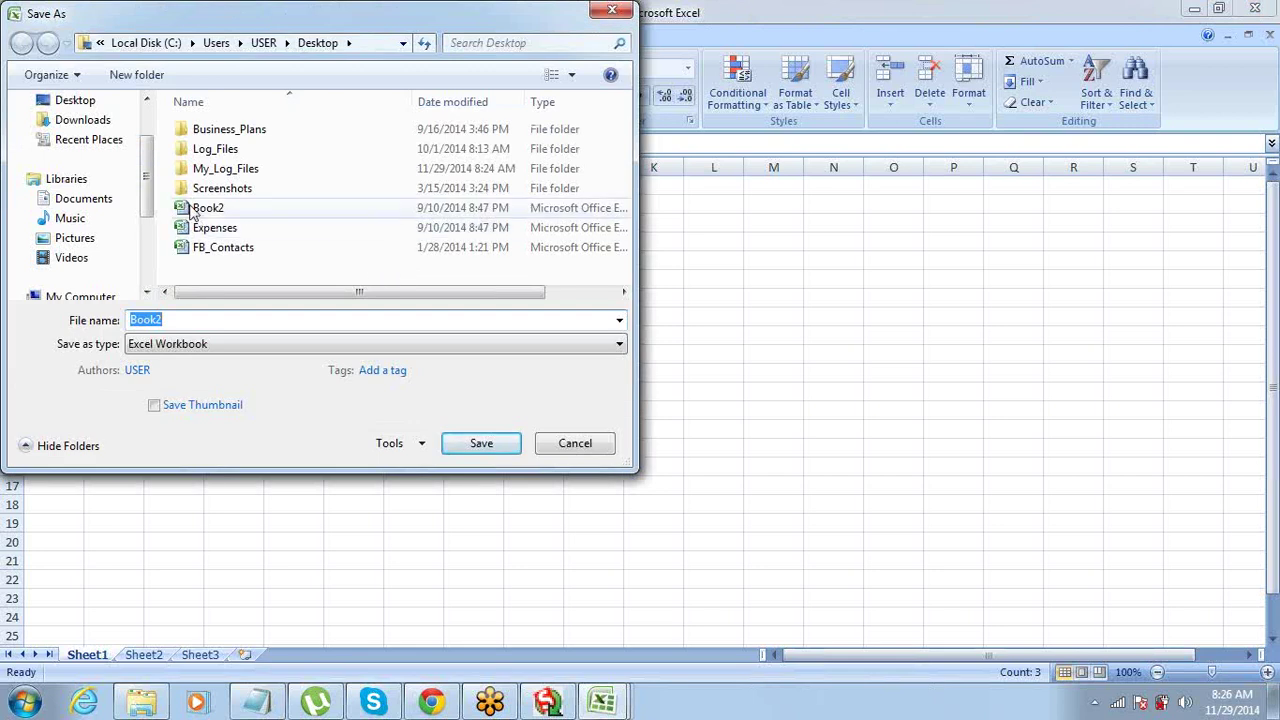
drag(152, 194, 152, 178)
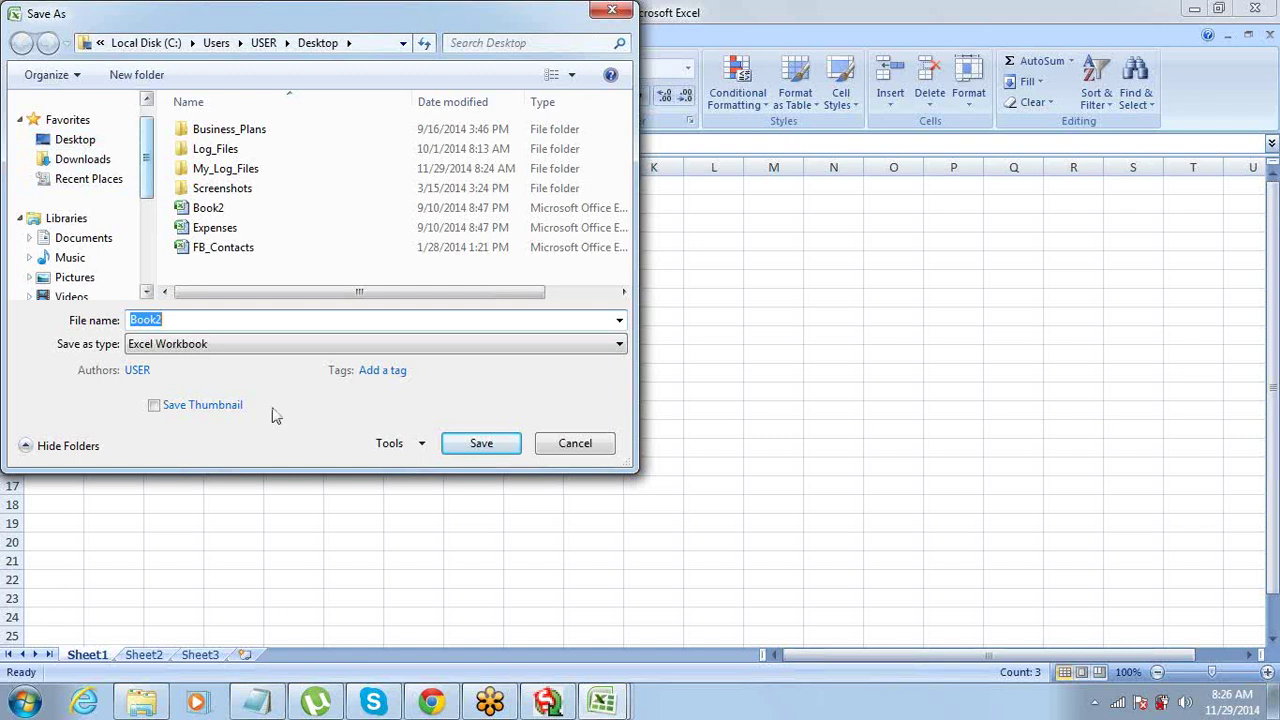
click(77, 139)
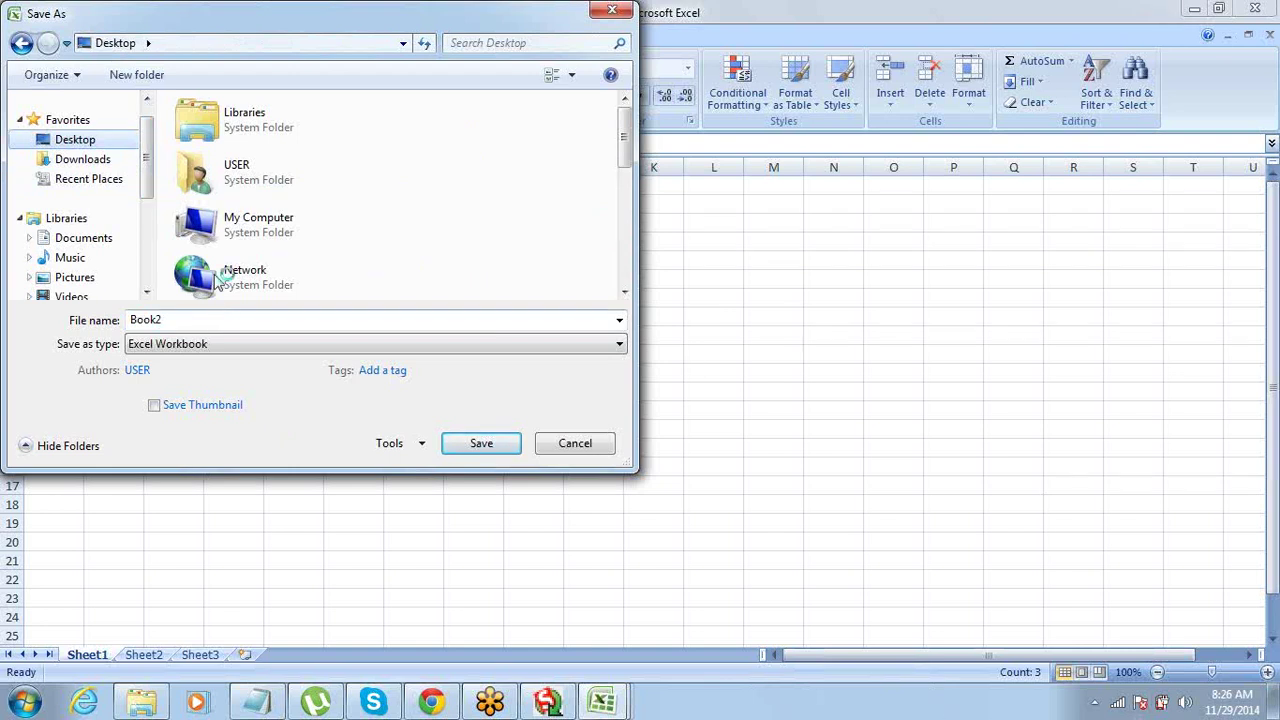
click(223, 323)
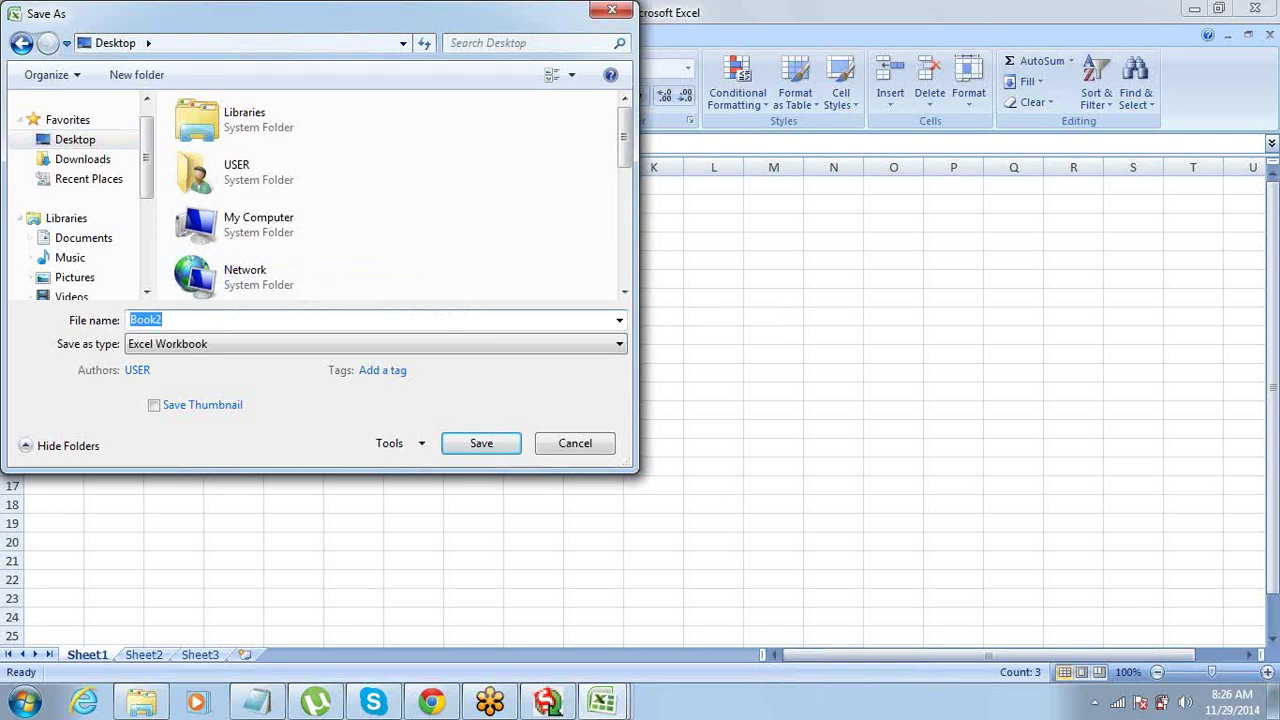
text(deletefile)
click(266, 344)
click(245, 206)
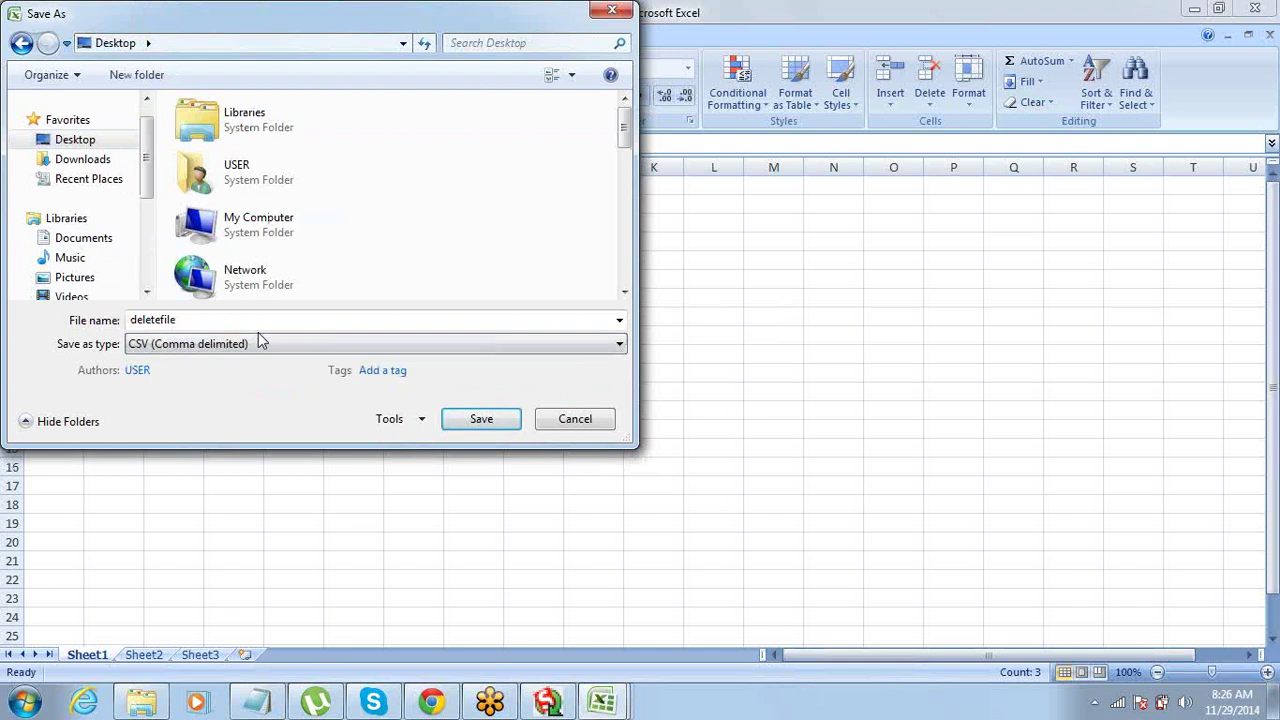
click(460, 425)
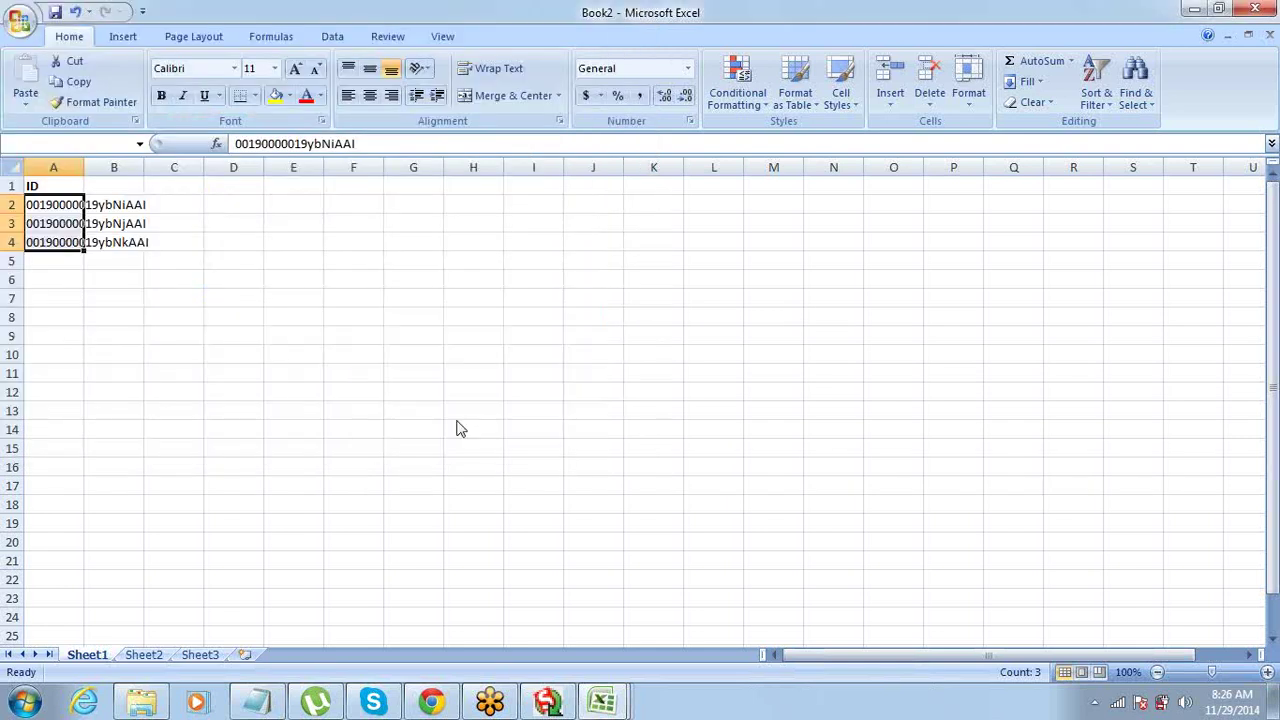
click(606, 420)
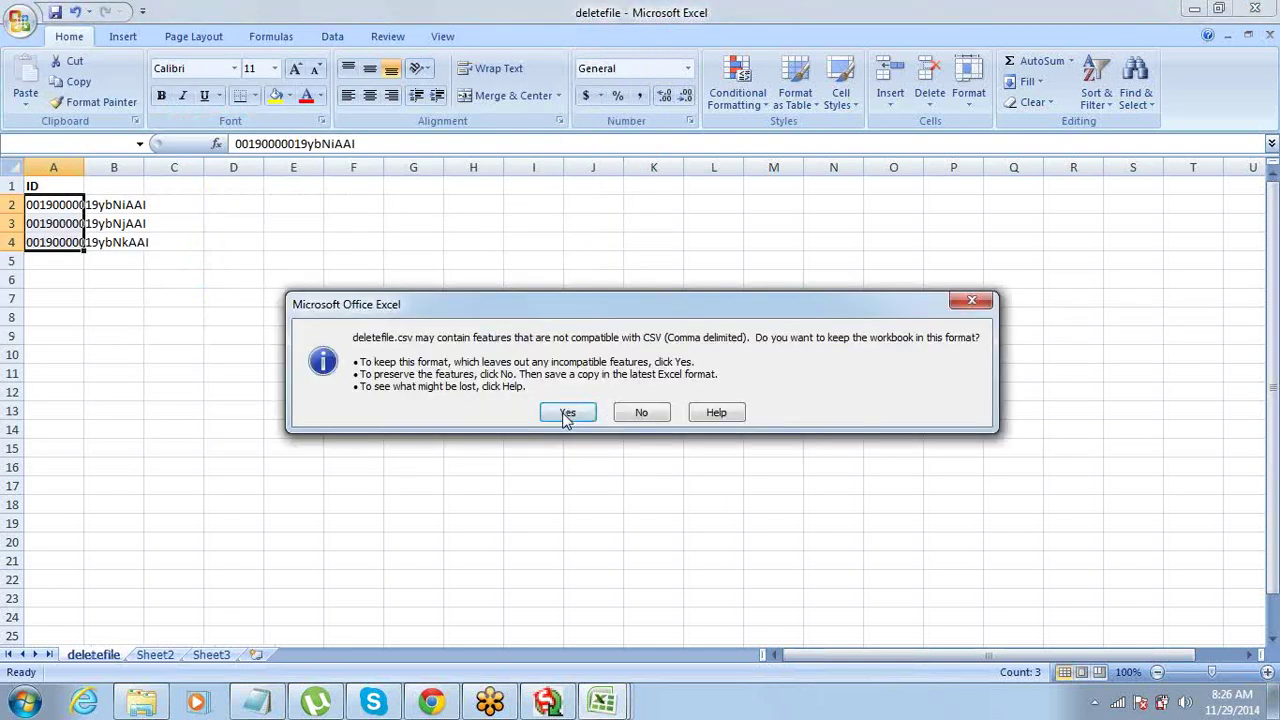
click(563, 409)
- Close deletefile.csv and extractforupdate.csv, saving the changes to both and keeping the CSV format
key(ctrl+w)
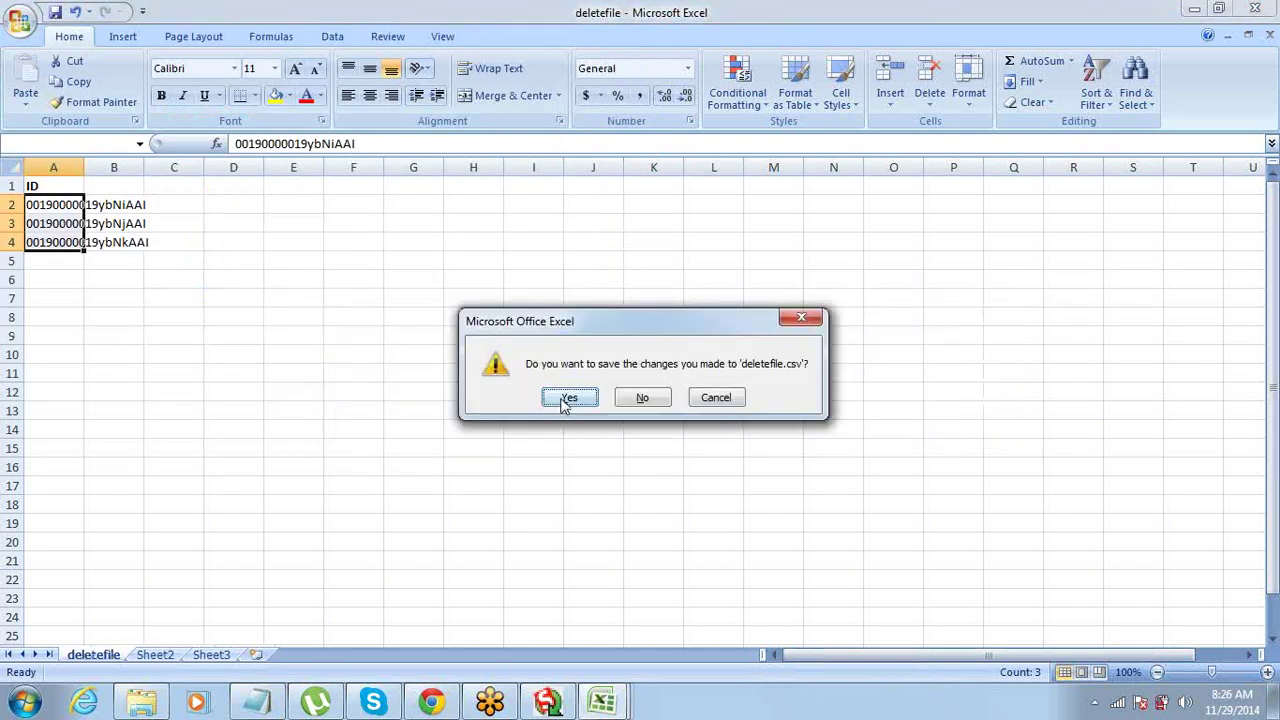
click(564, 404)
click(557, 411)
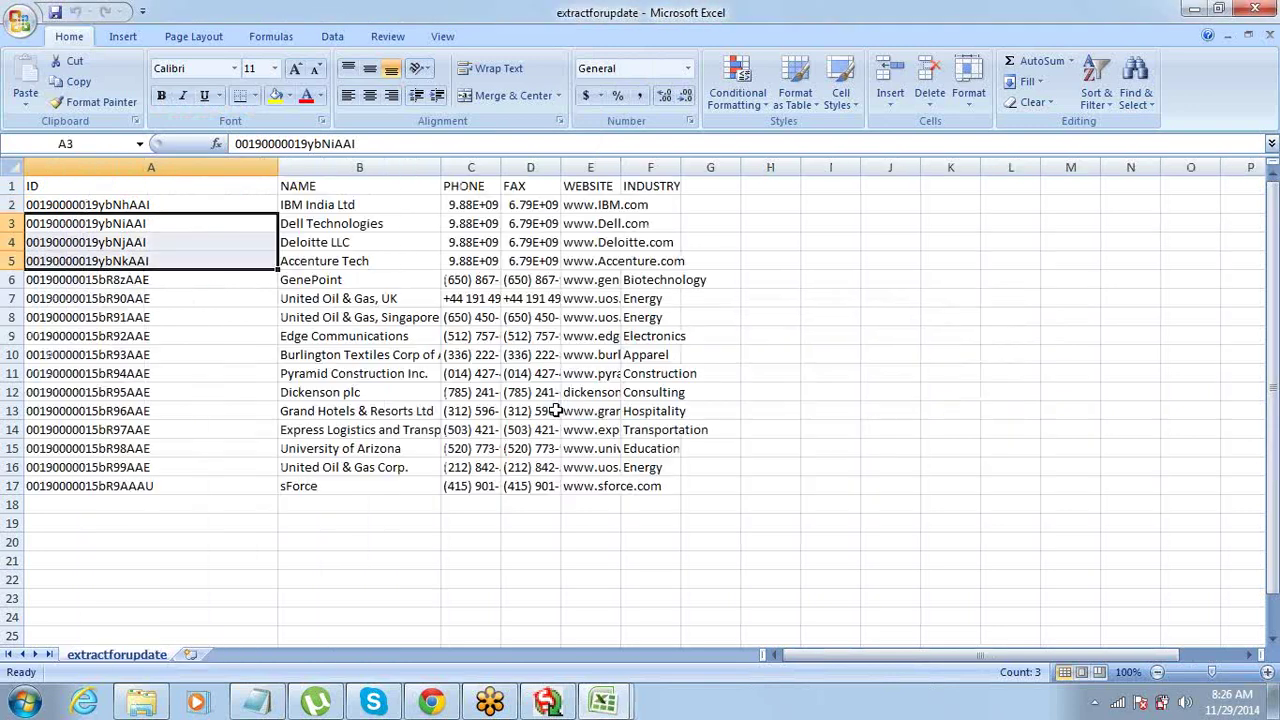
key(ctrl+w)
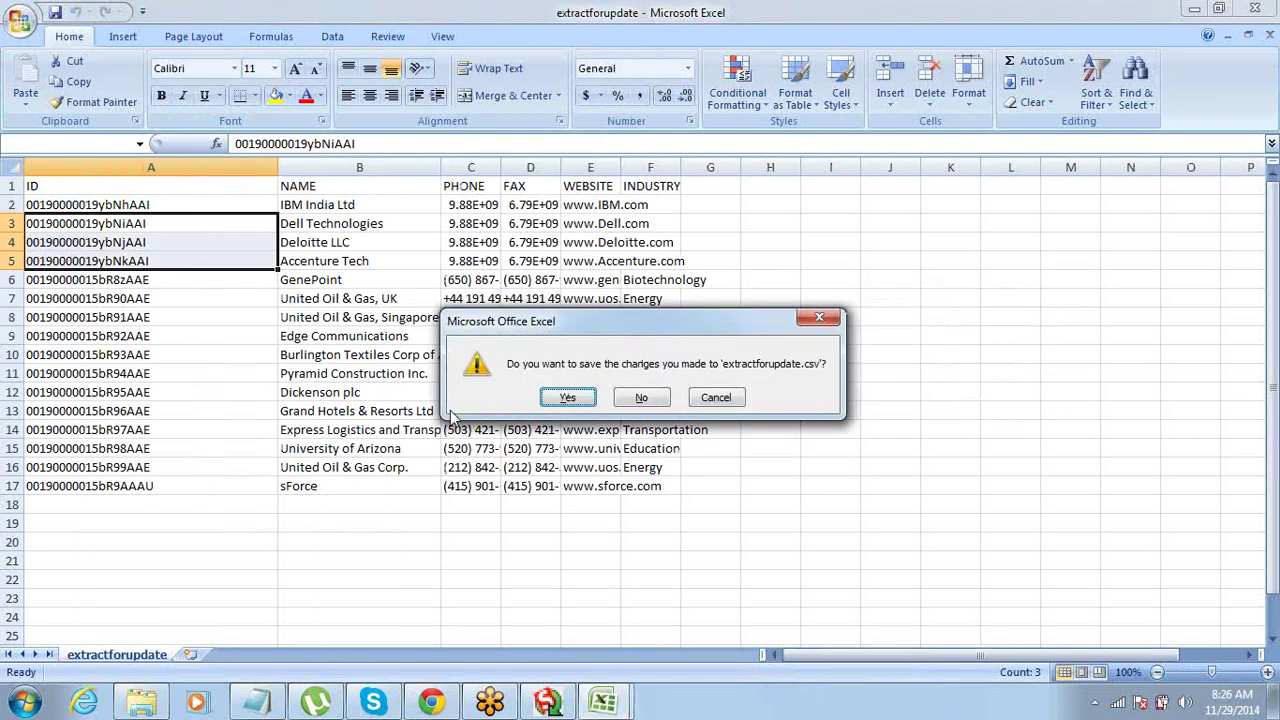
key(Return)
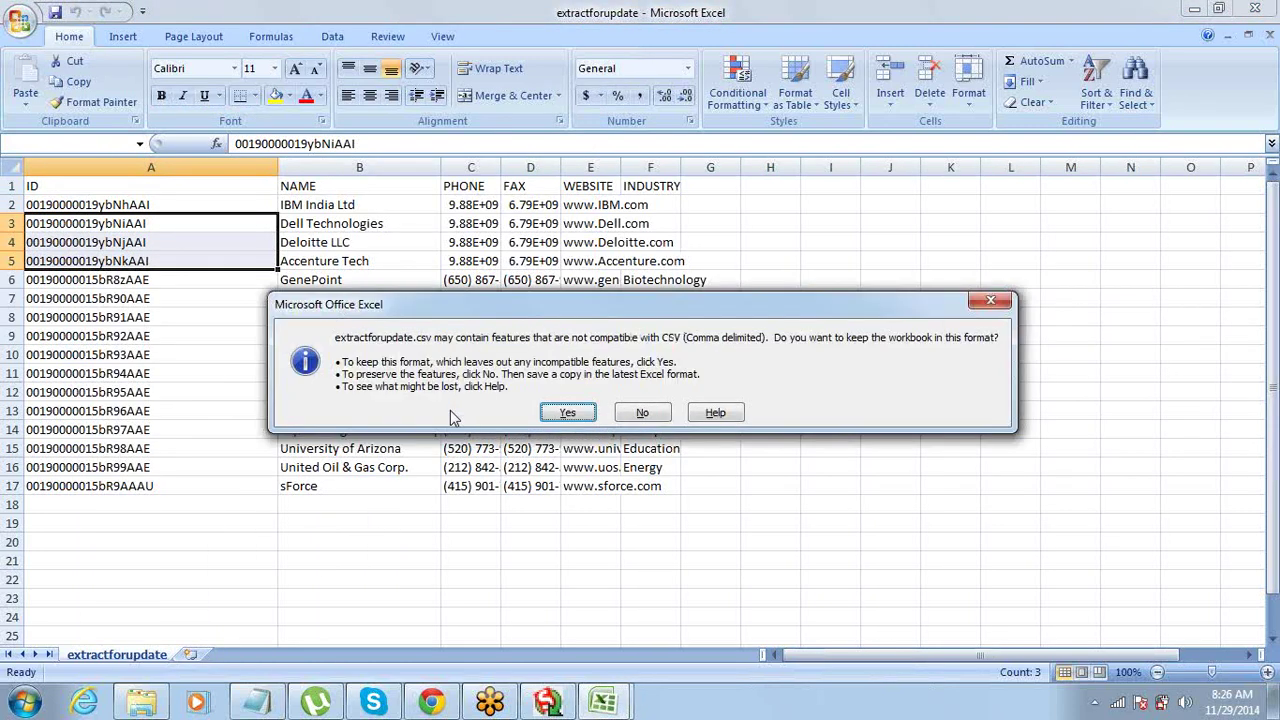
key(Return)
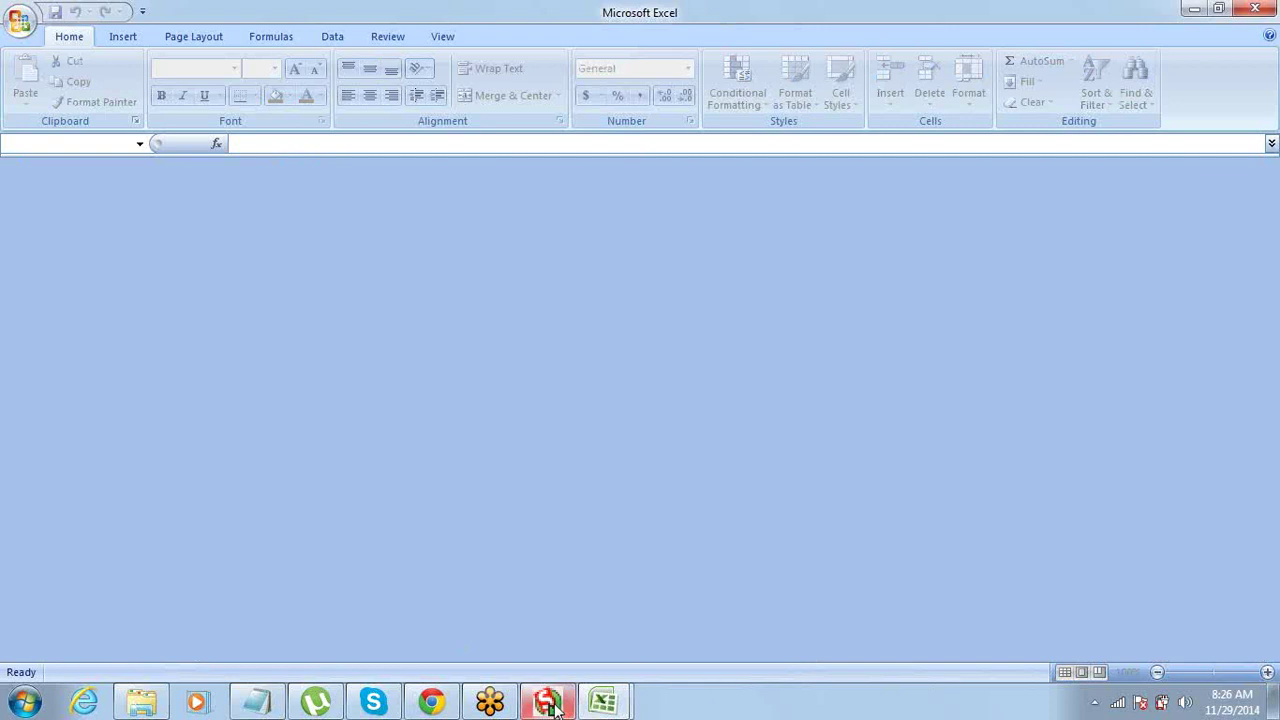
- Switch to Data Loader and start a Delete on the Account object with deletefile.csv from the Desktop as the source
click(548, 700)
click(450, 168)
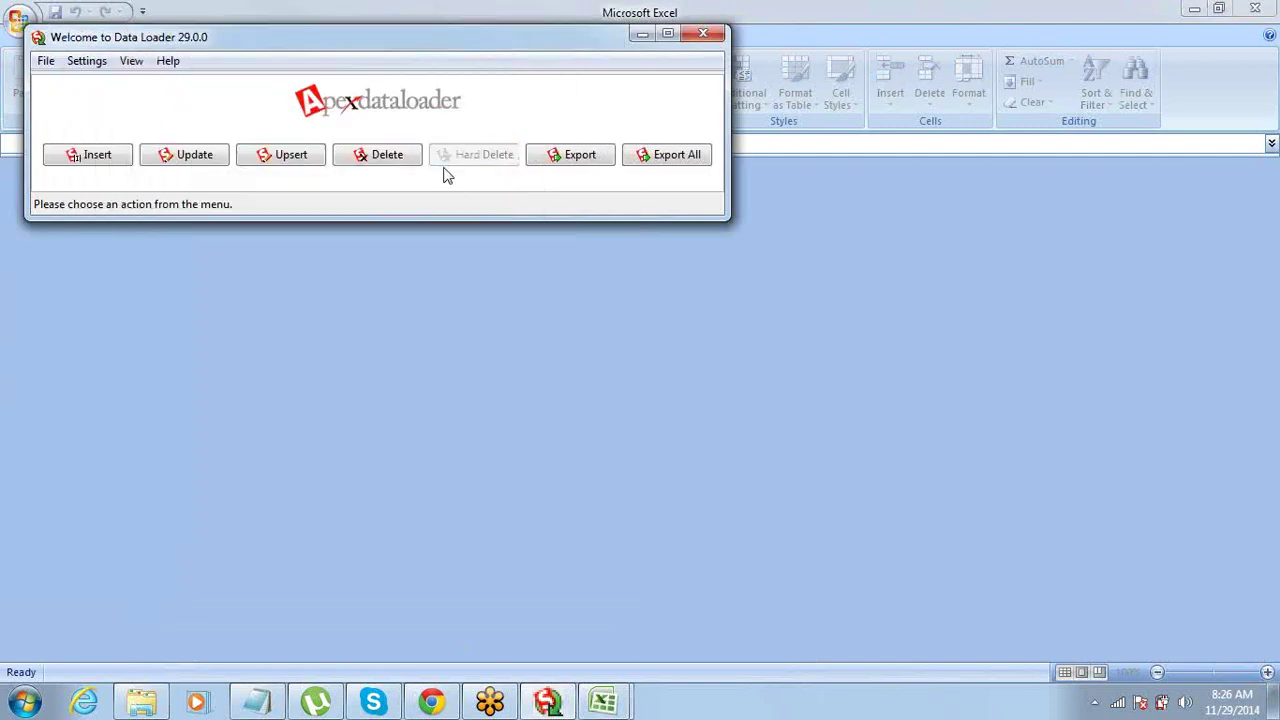
click(388, 164)
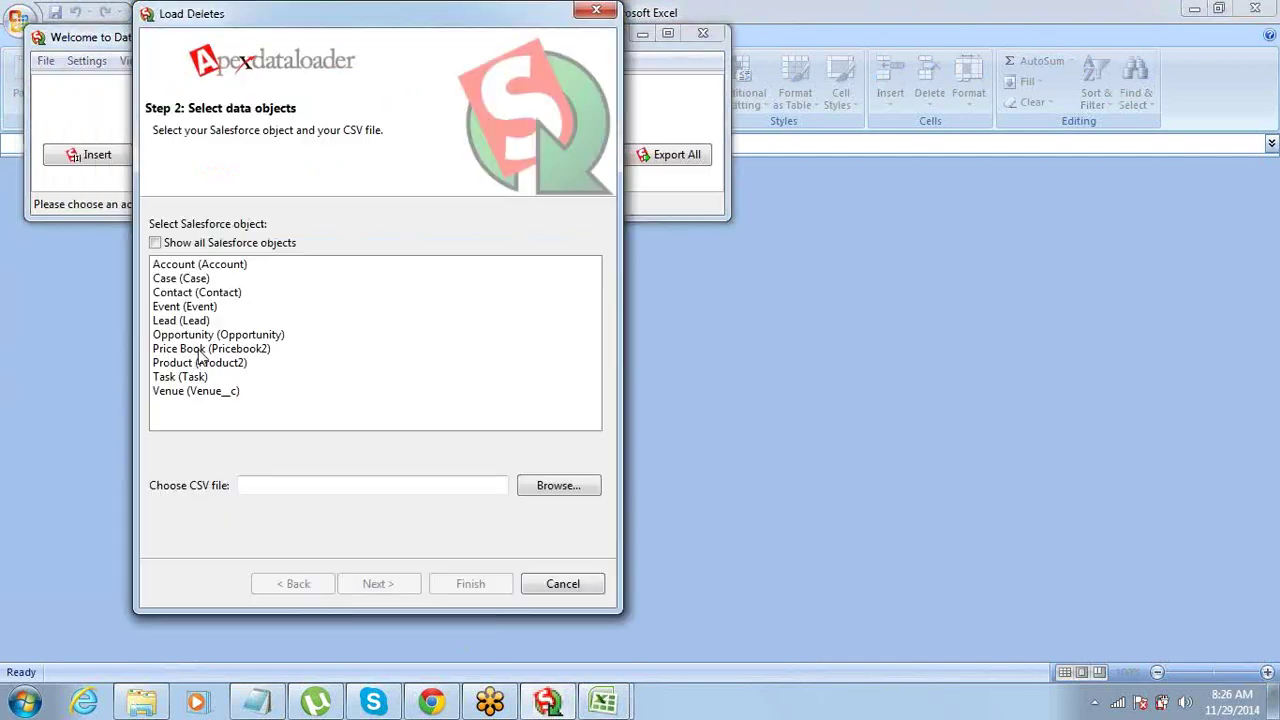
click(198, 266)
click(553, 486)
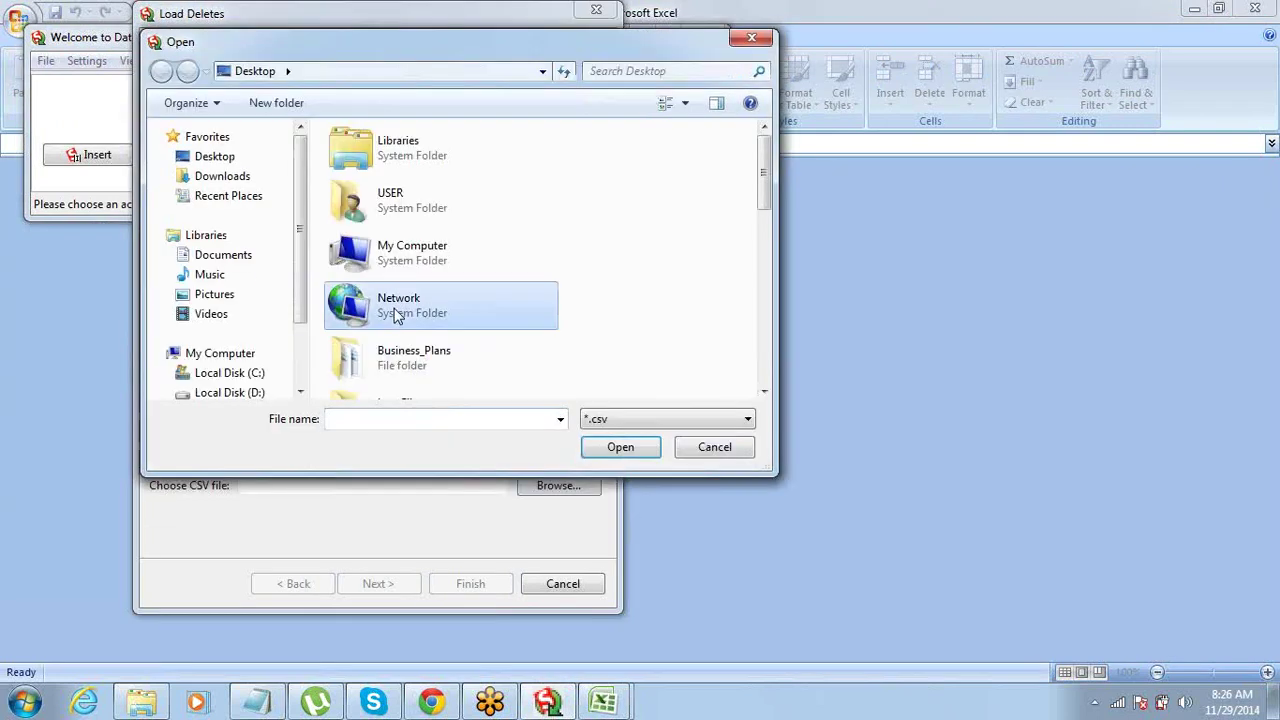
key(d)
key(Return)
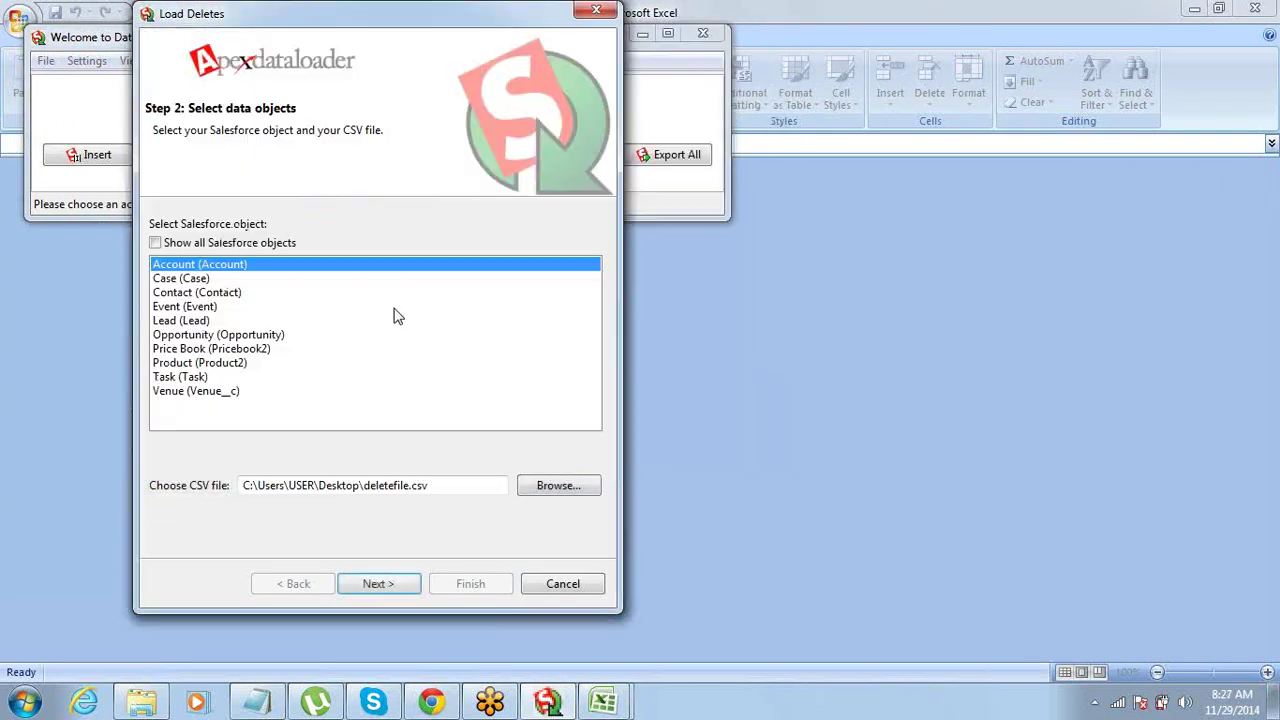
click(356, 585)
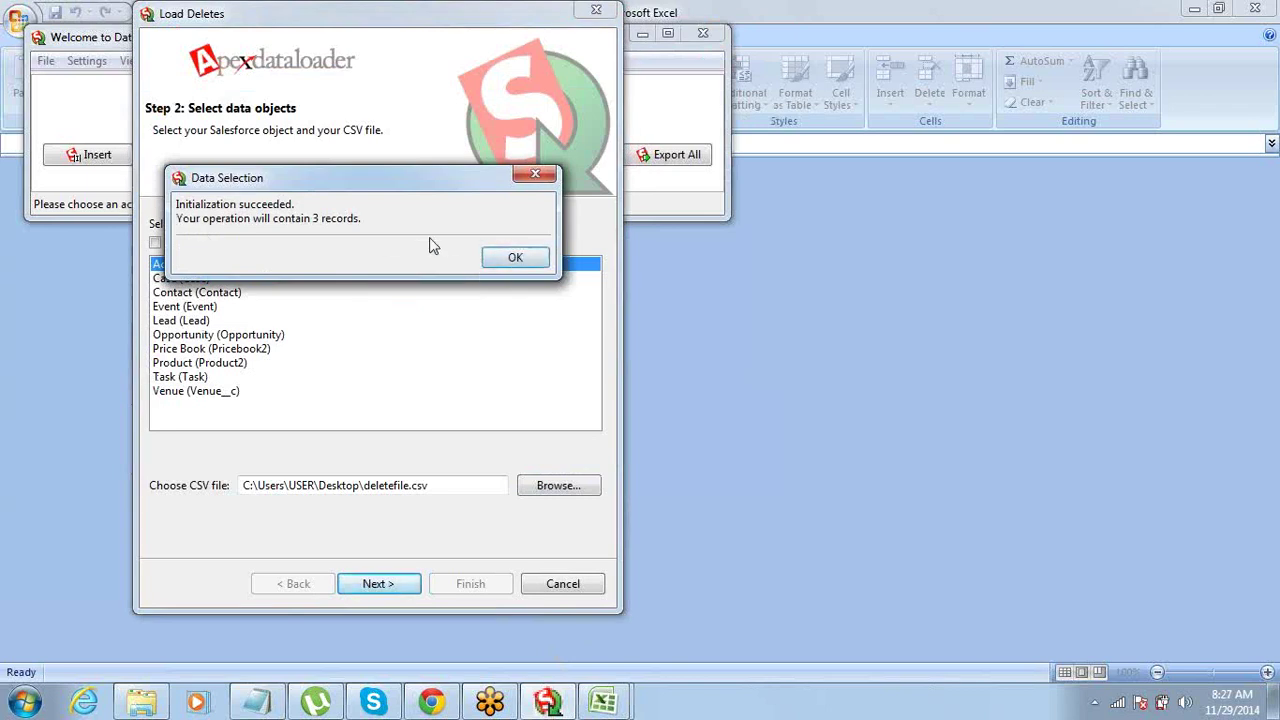
click(507, 260)
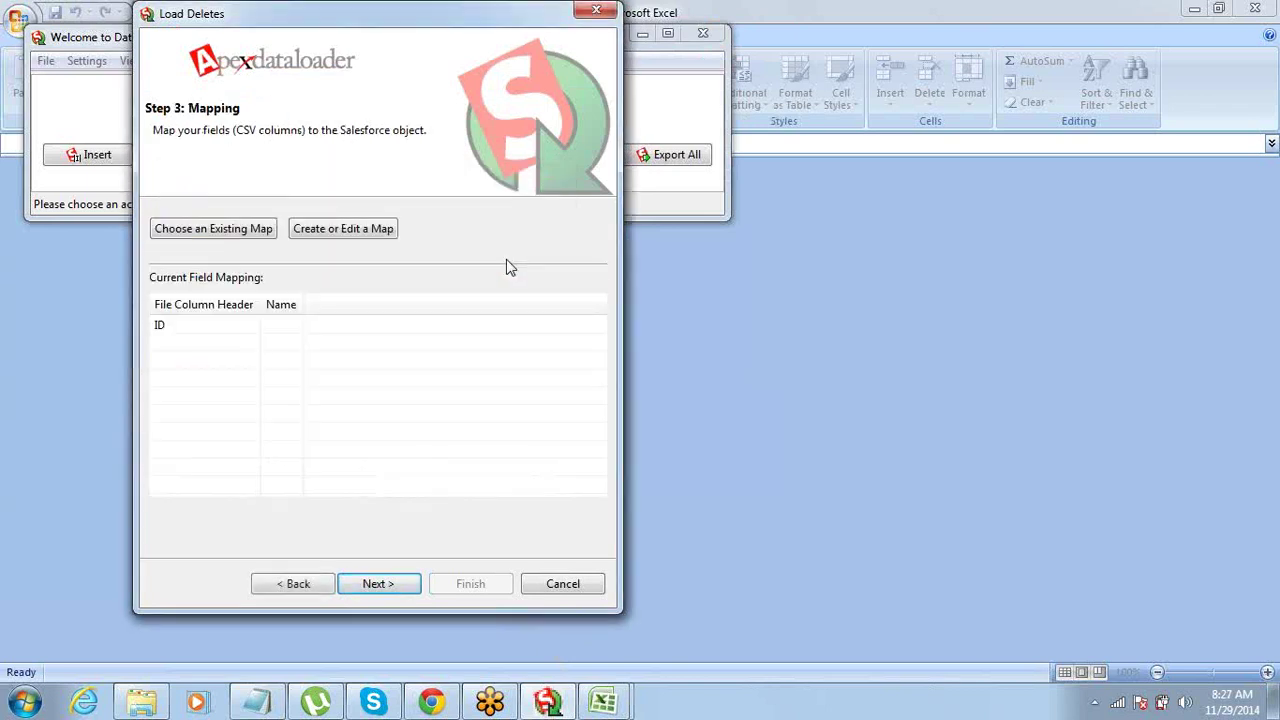
- Create a field mapping that matches the Salesforce Id field to the file's ID column, and accept it
click(327, 232)
drag(46, 146, 76, 148)
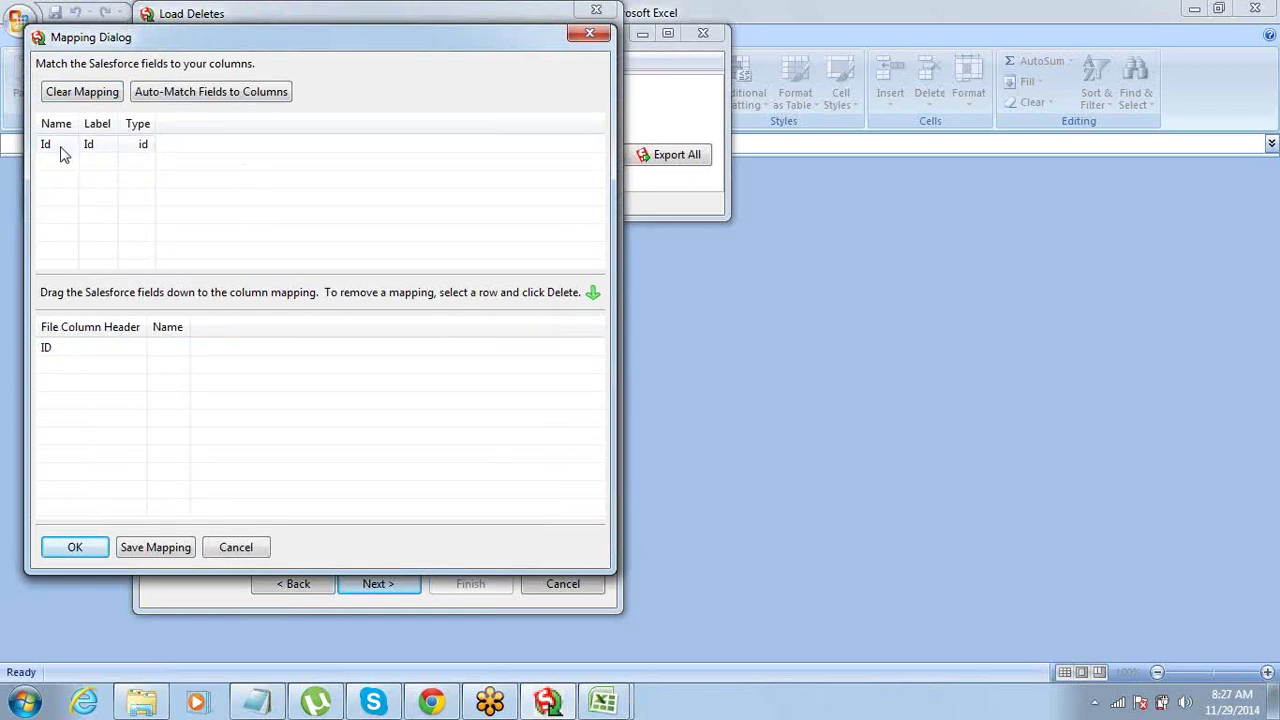
drag(60, 152, 182, 355)
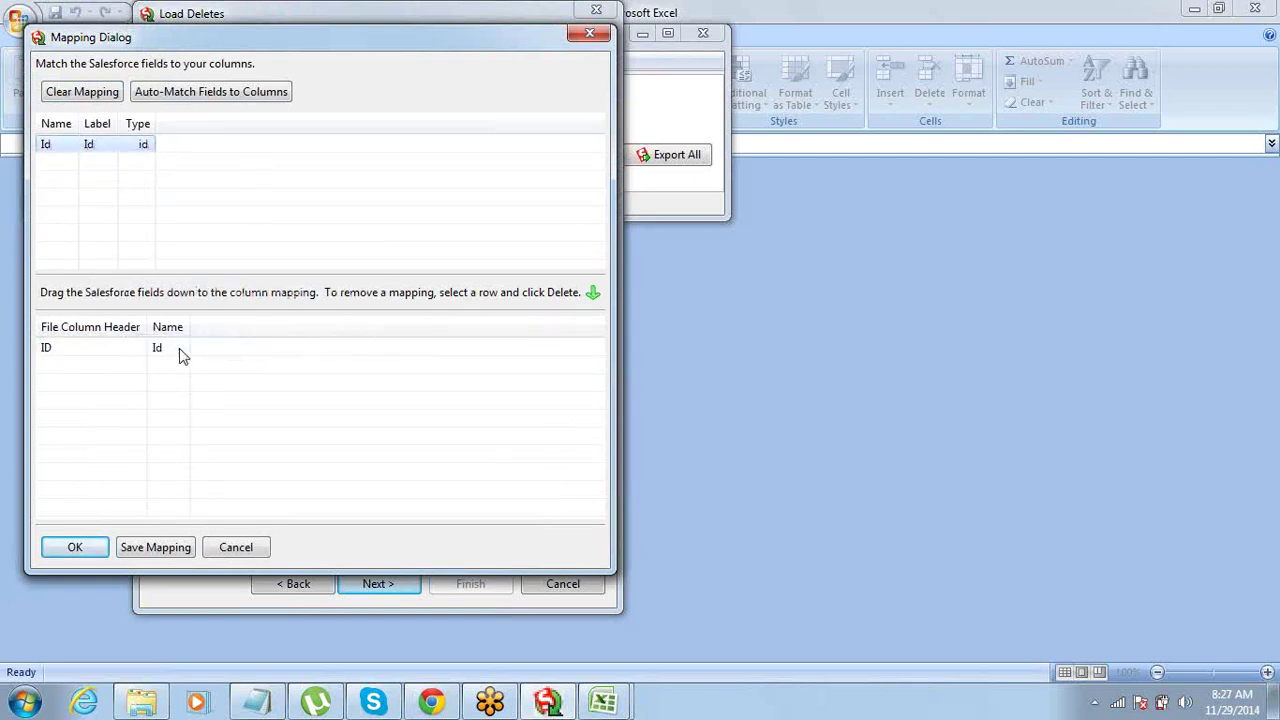
click(76, 547)
- Run the delete with log files saved to the Desktop's My_Log_Files folder, accept both warnings and view the successful records
click(370, 584)
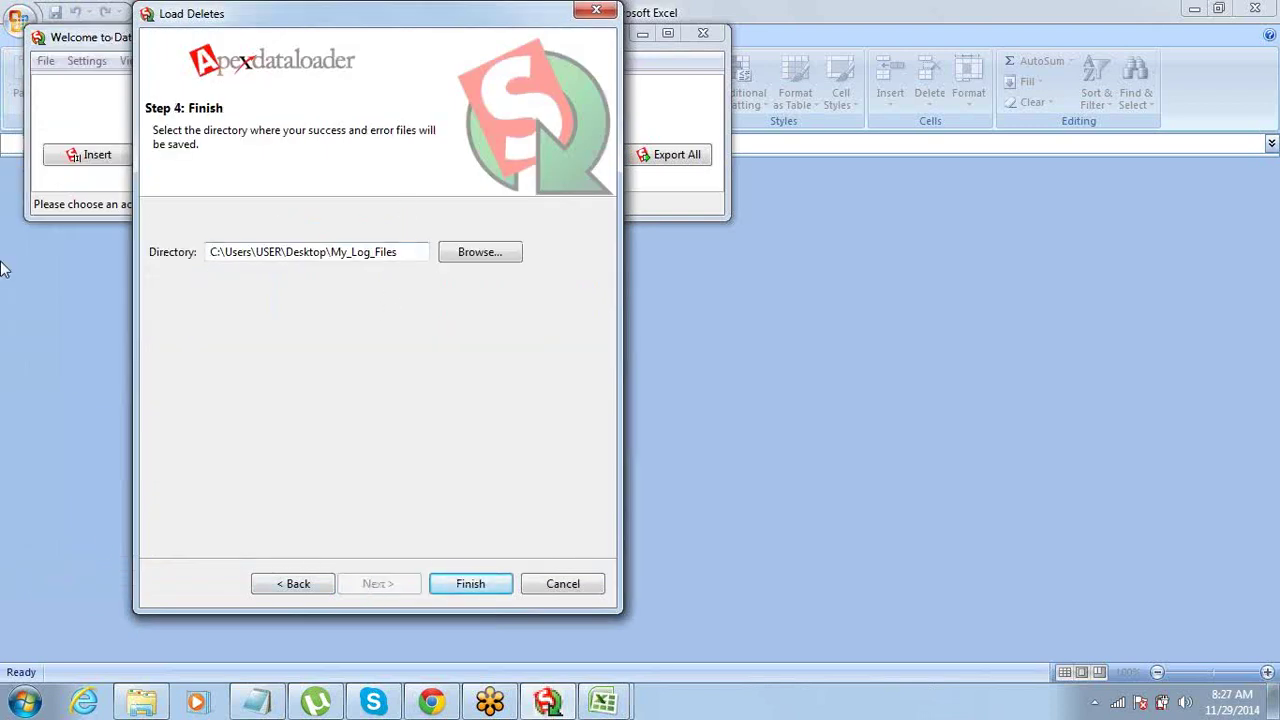
click(448, 591)
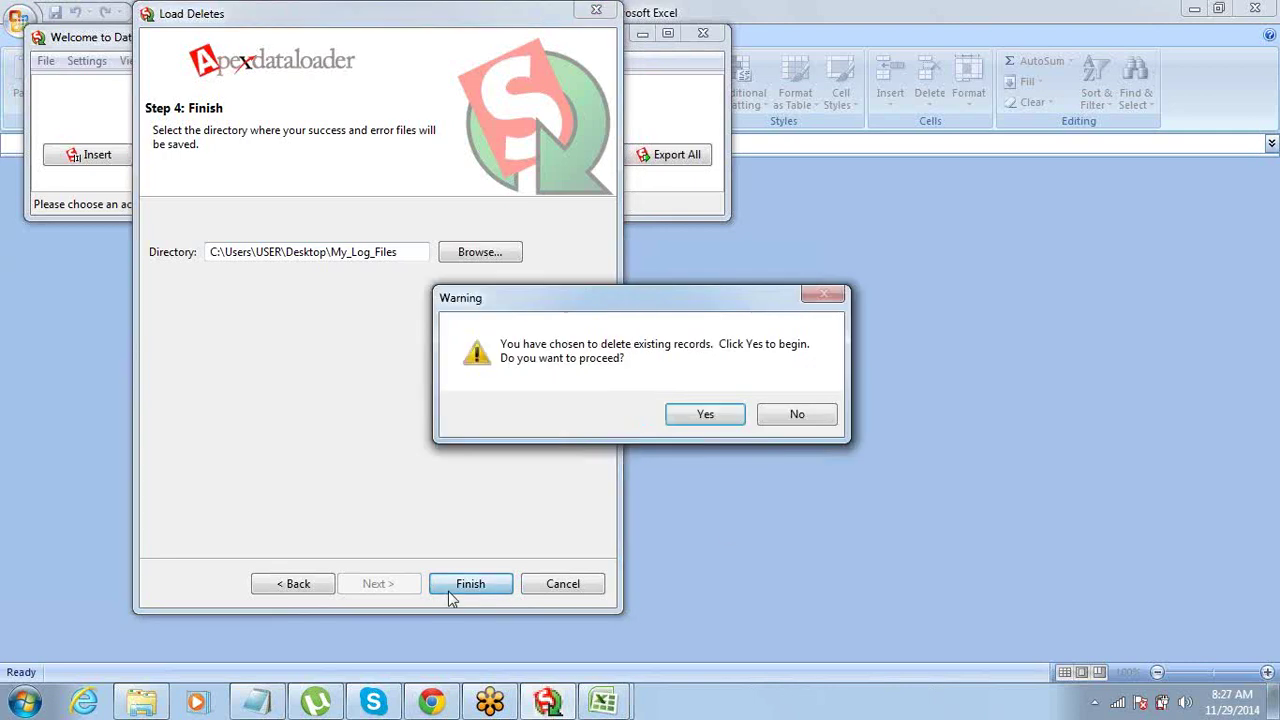
click(702, 418)
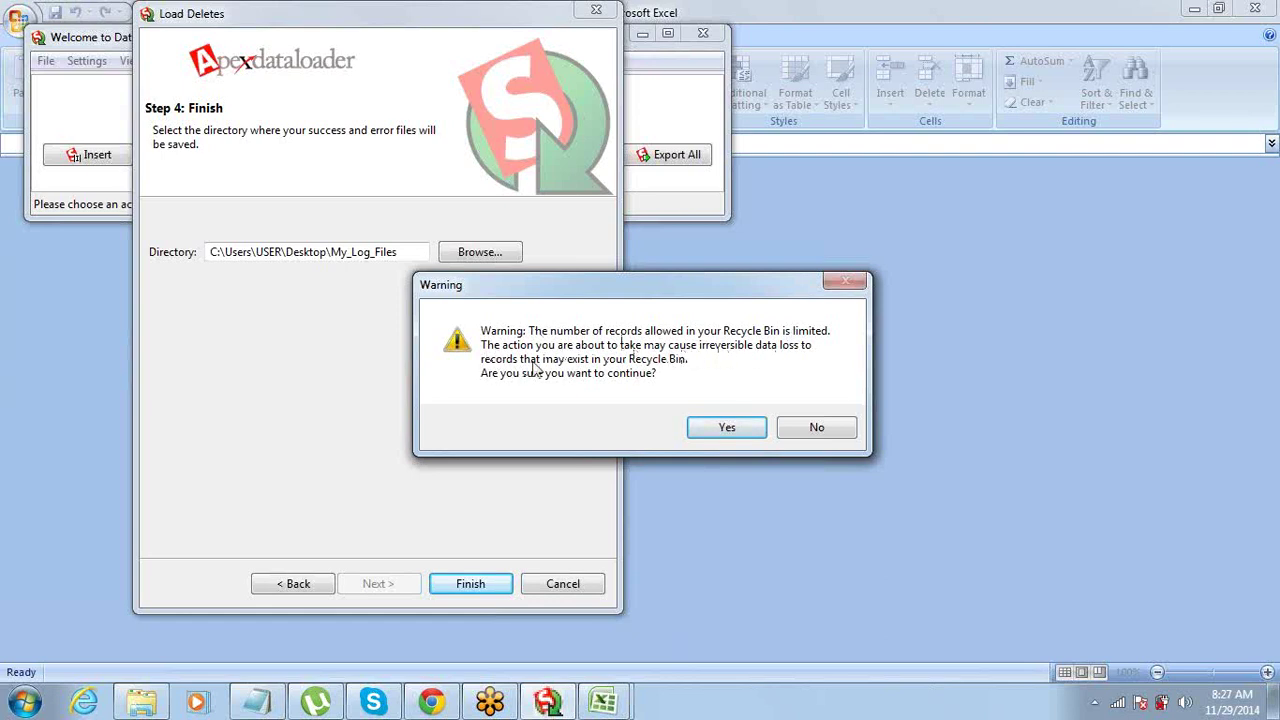
click(699, 428)
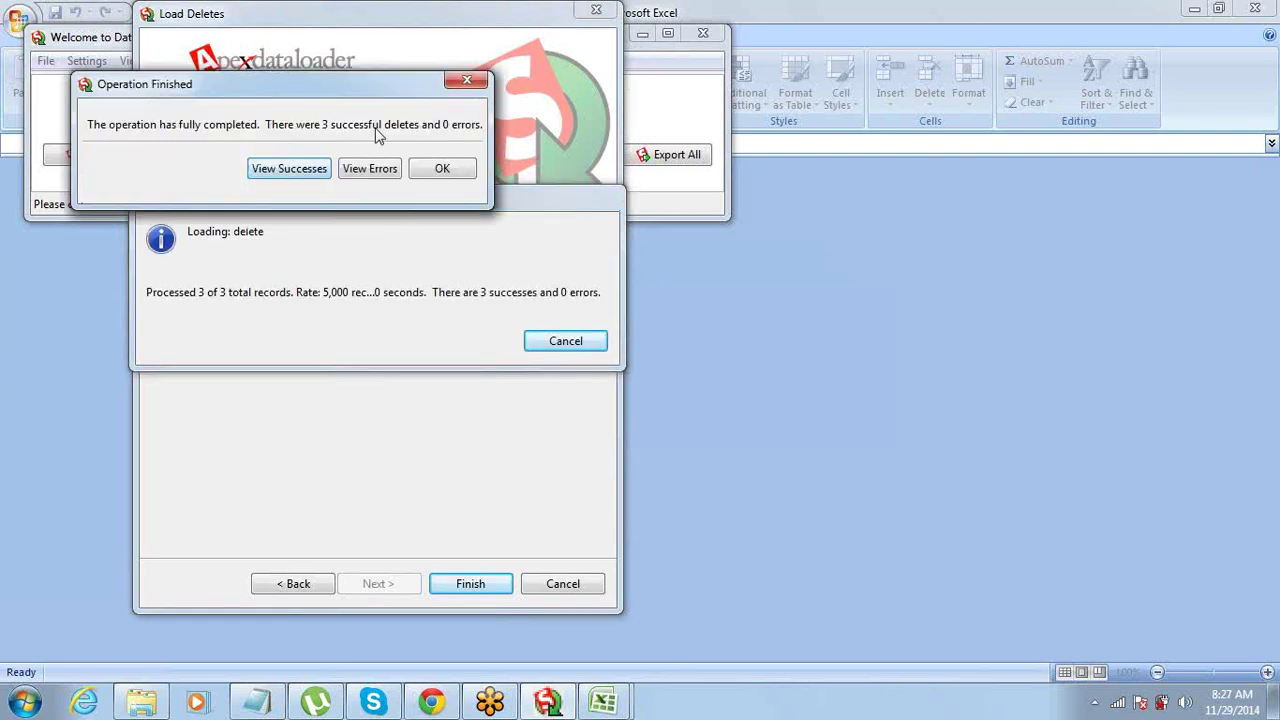
click(293, 168)
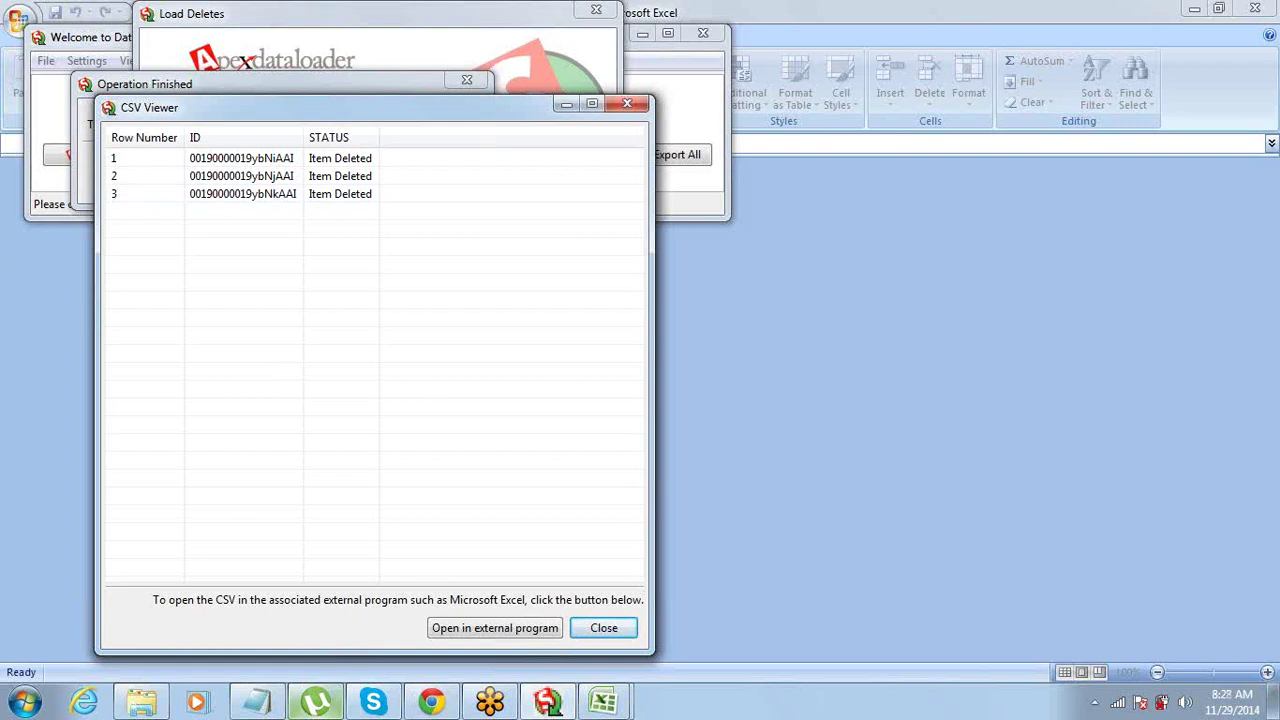
- Switch to Chrome and open salesforce.com in a new browser tab
click(430, 705)
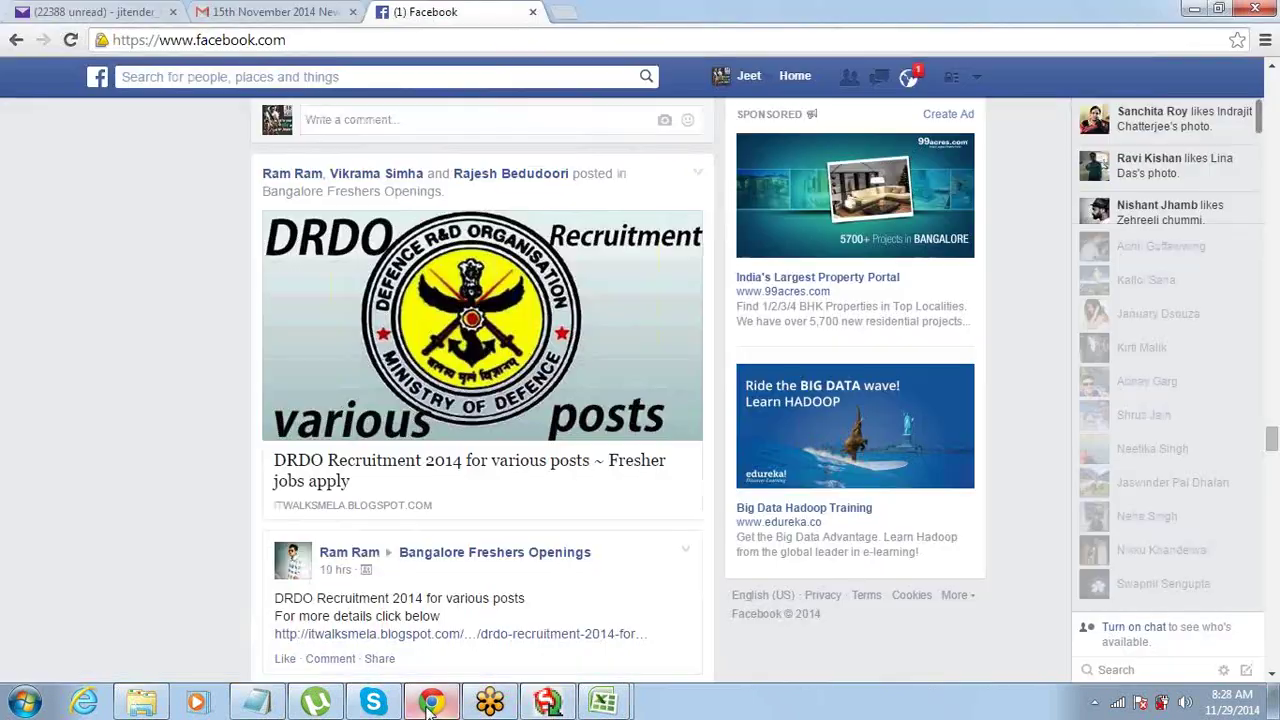
click(565, 12)
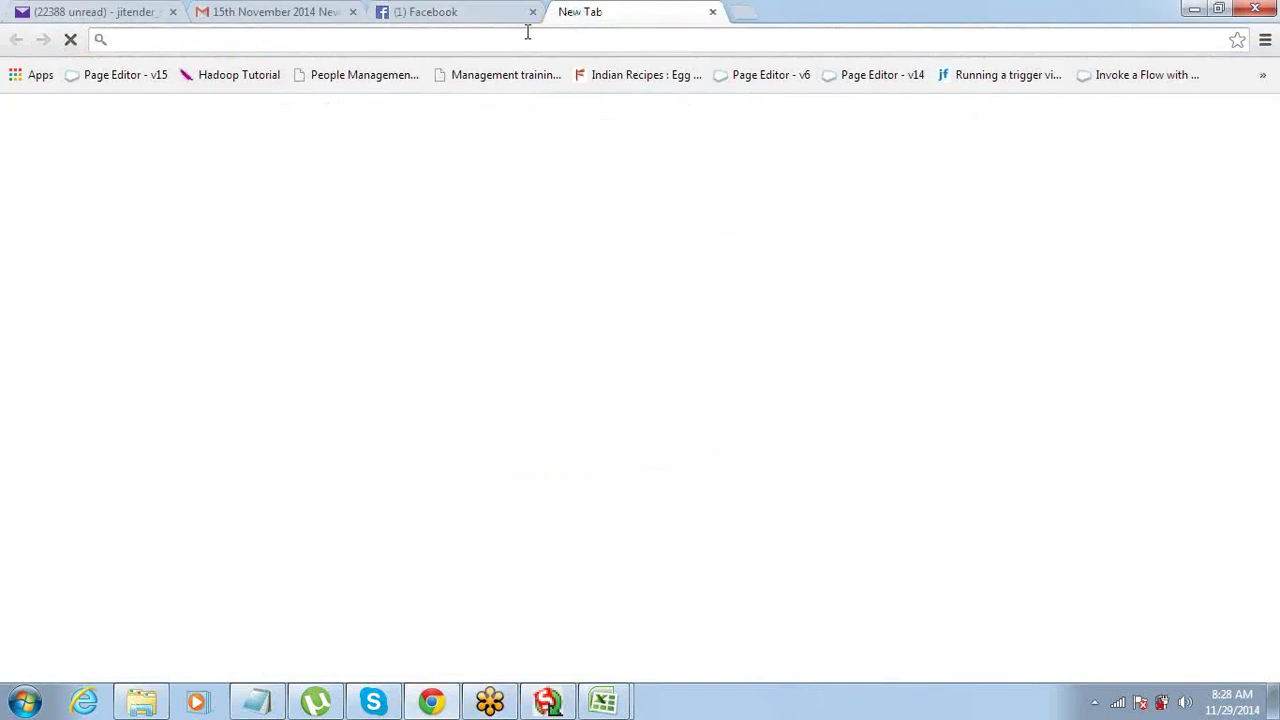
text(s)
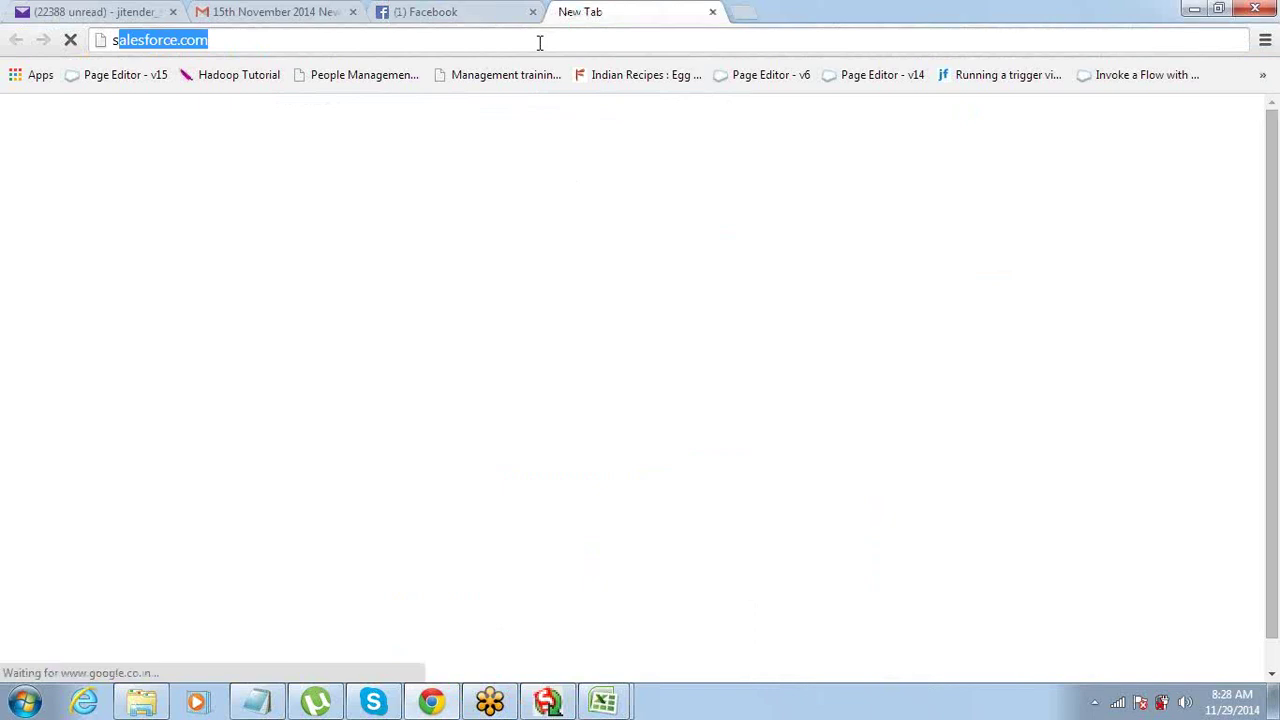
text(alesfor)
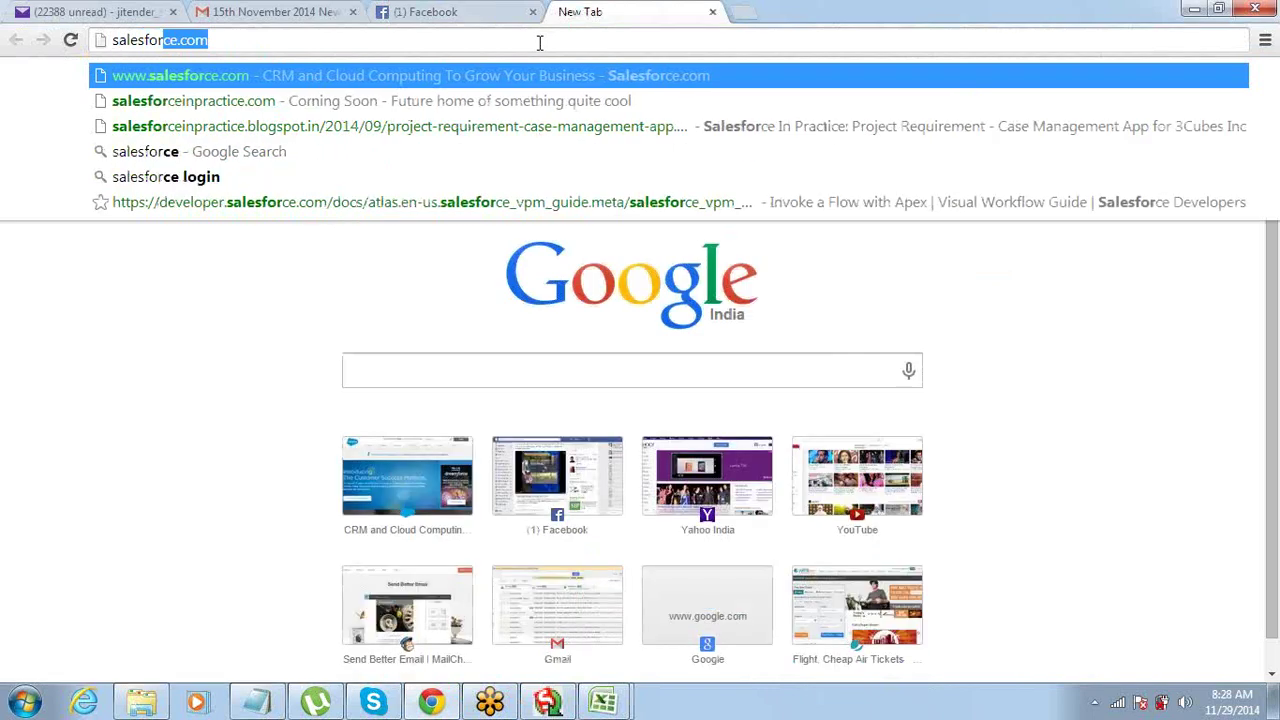
key(Return)
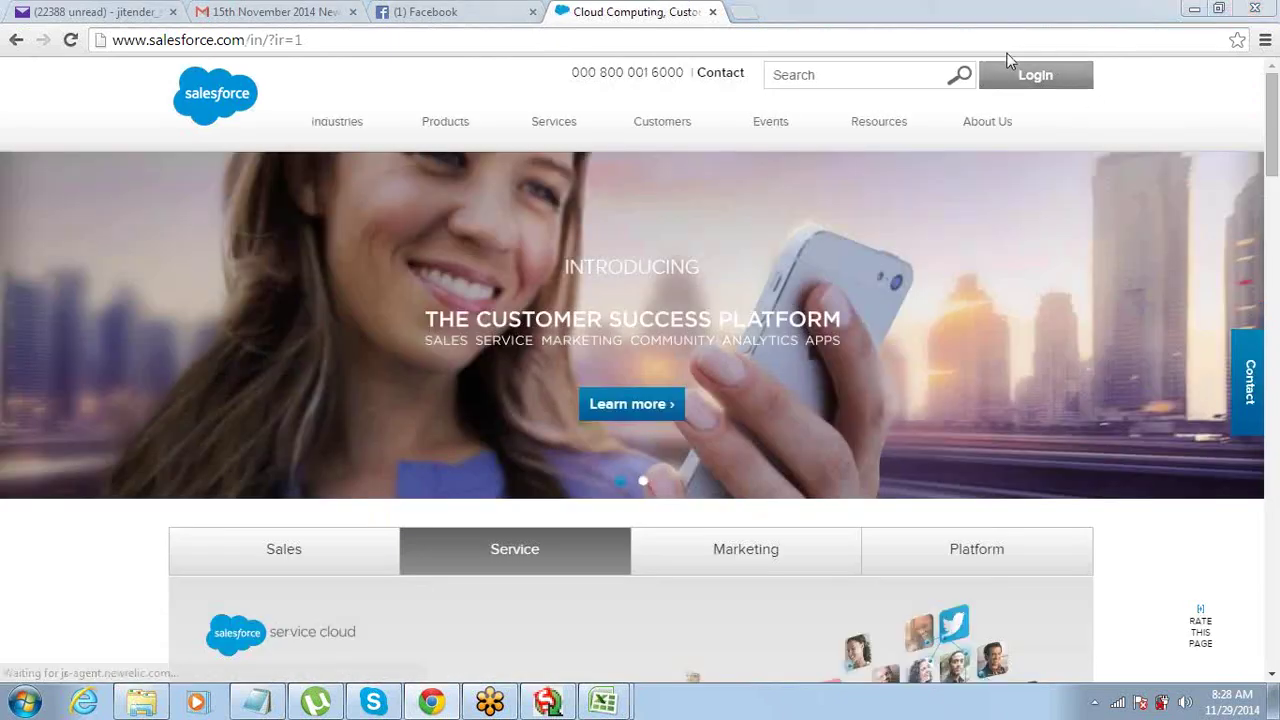
- Open the Salesforce login page and log in with the account user name and password
click(1008, 76)
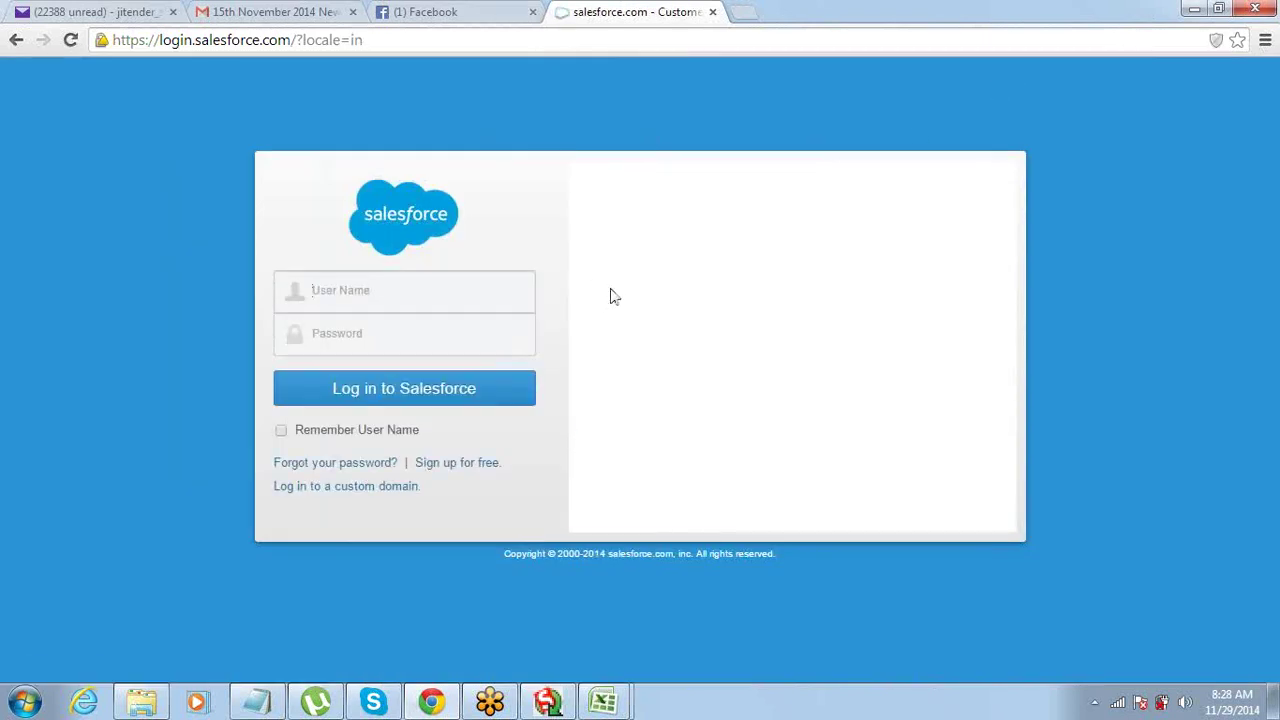
text(shilp)
key(Down)
key(Tab)
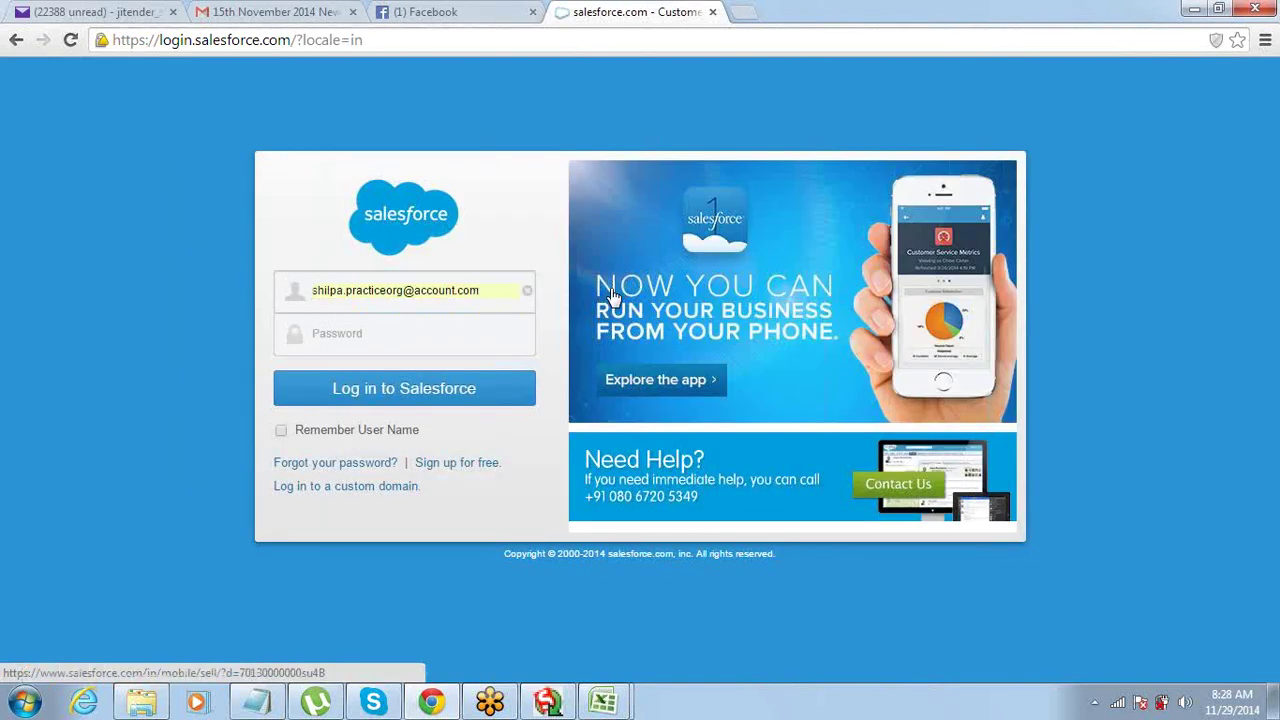
text(•••)
key(Return)
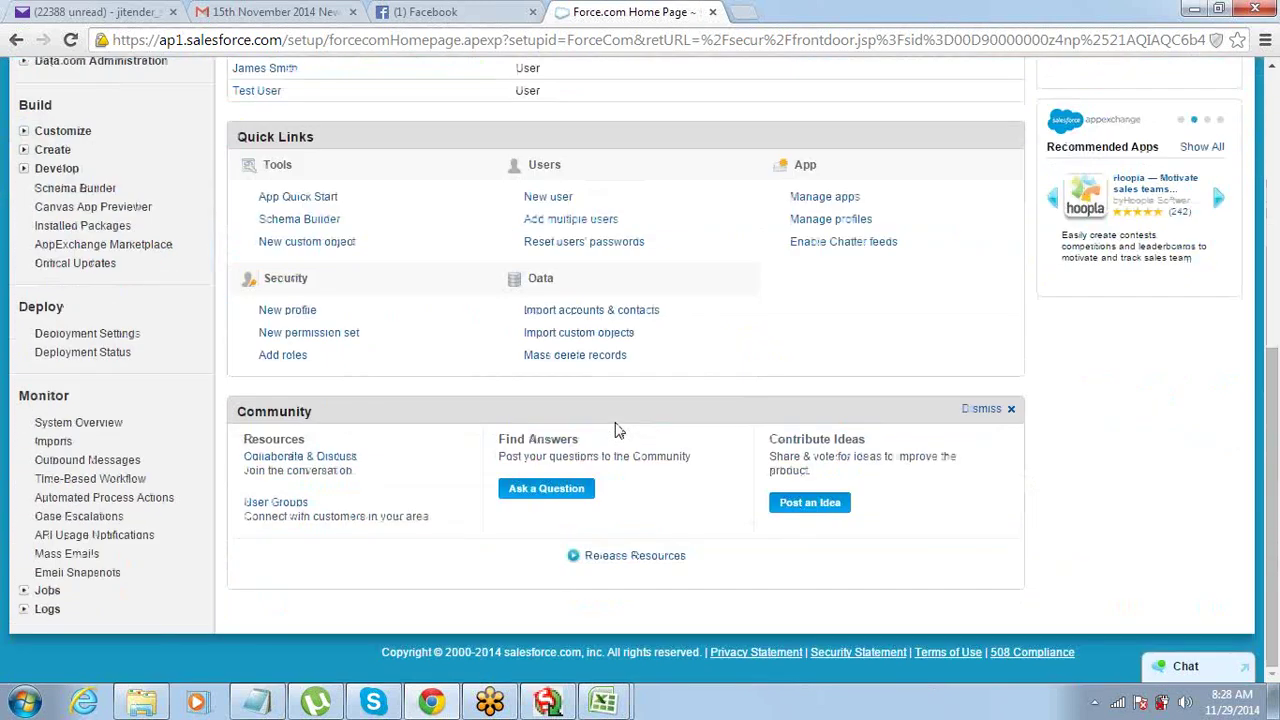
scroll(617, 430, down, 5)
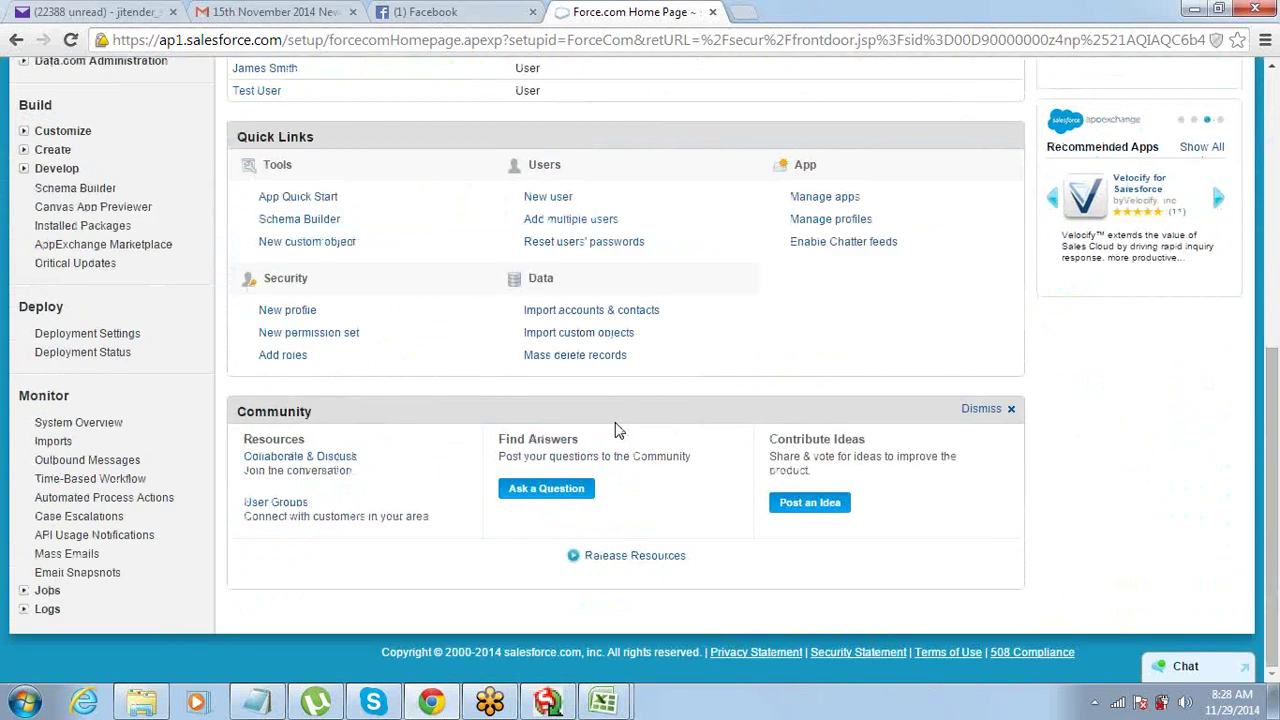
scroll(617, 430, up, 5)
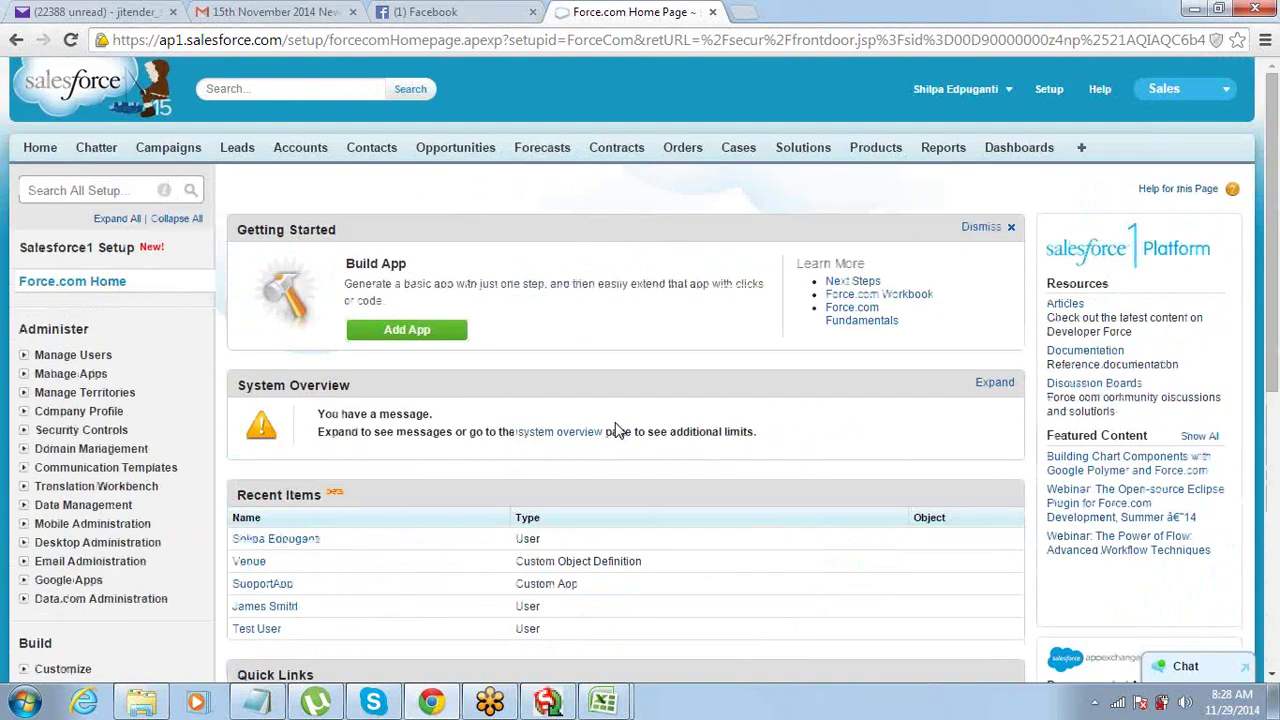
mouse_move(1256, 50)
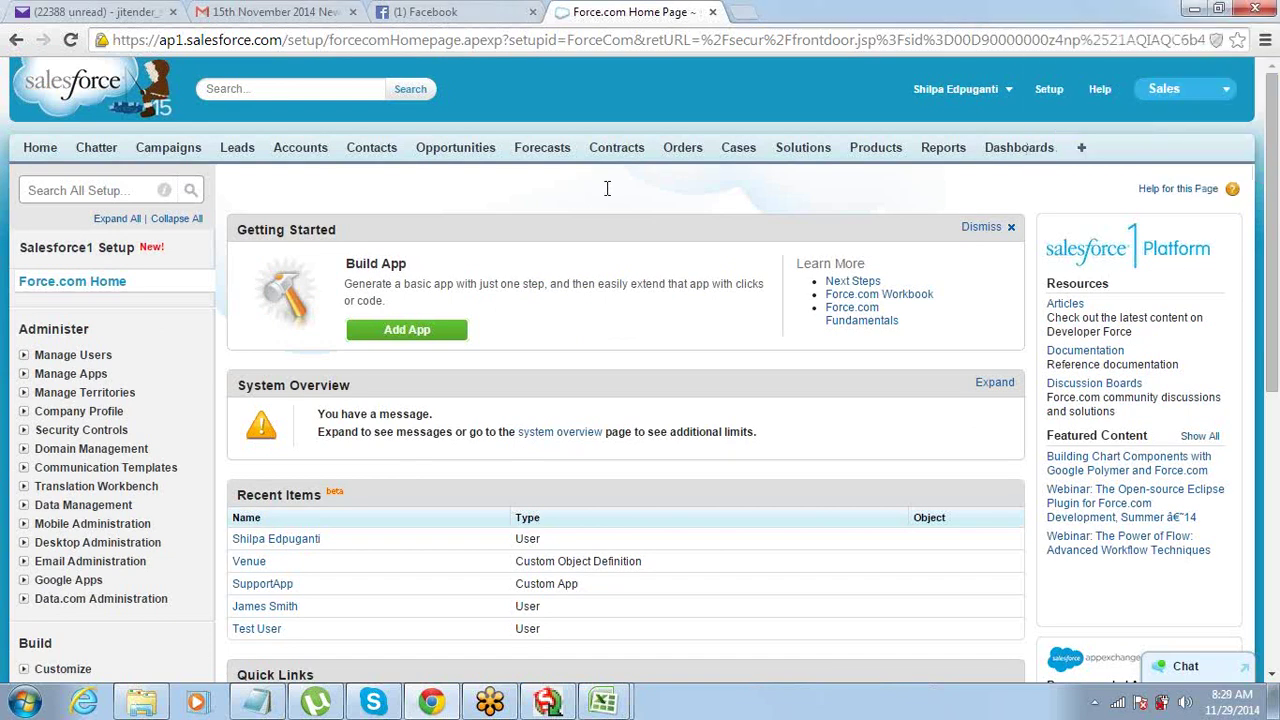
scroll(607, 190, down, 5)
scroll(607, 195, up, 3)
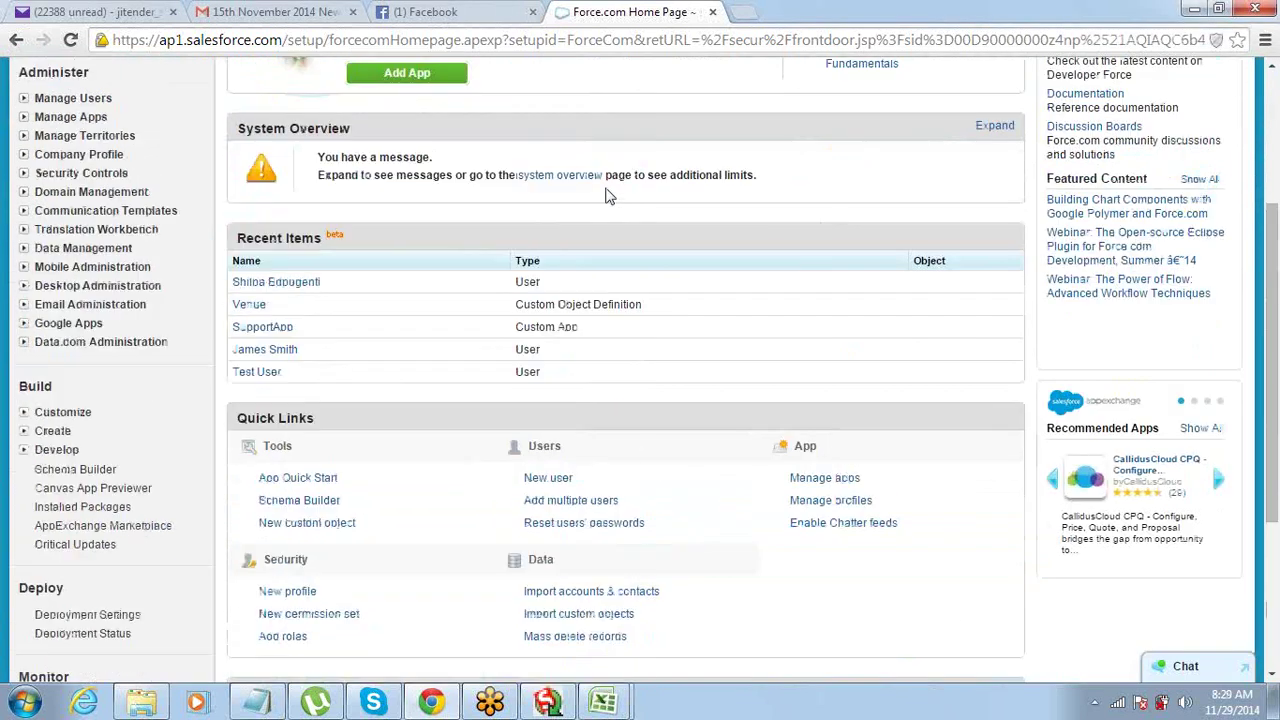
scroll(610, 196, up, 3)
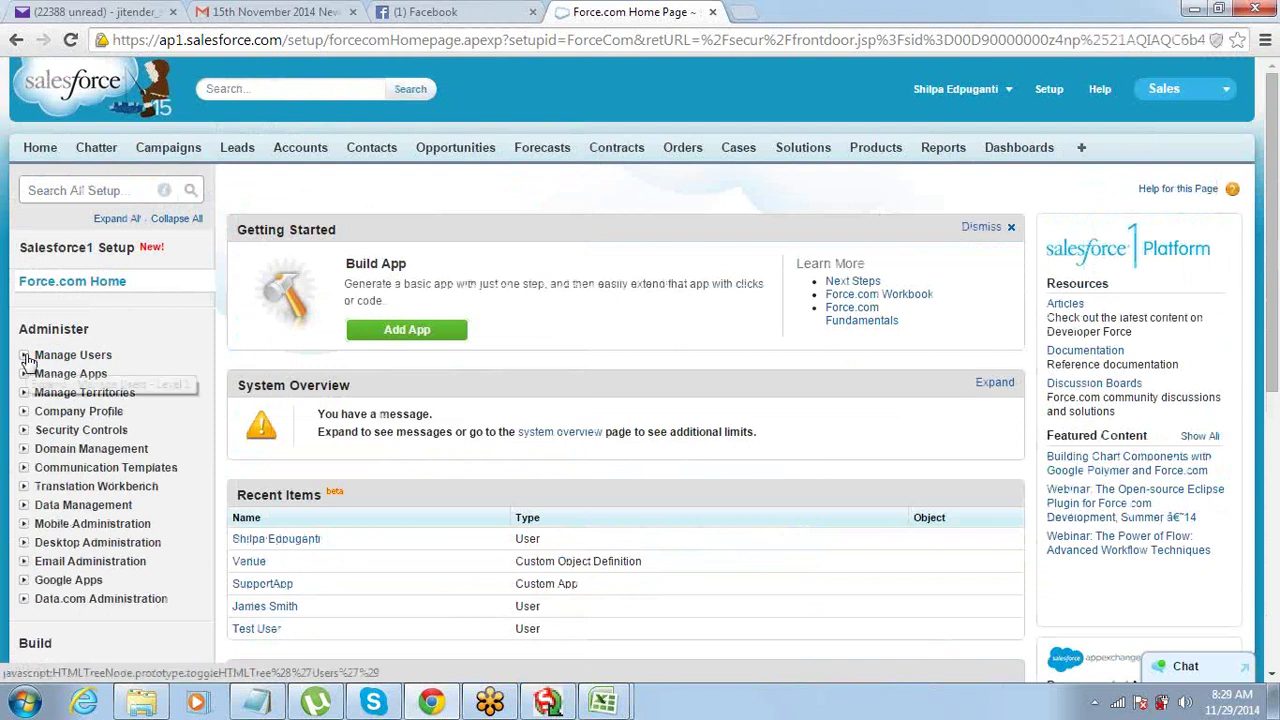
- Show the All Accounts list view for Accounts and highlight the IBM India Ltd record
click(295, 158)
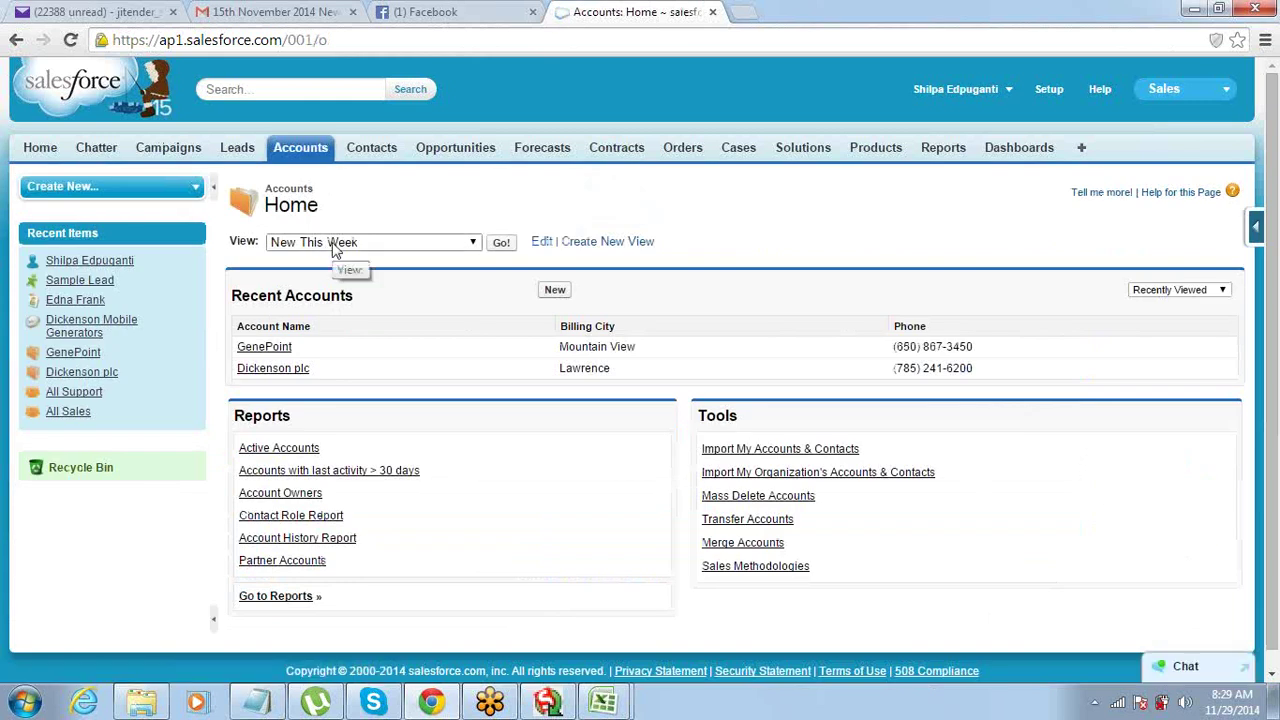
click(336, 250)
click(336, 250)
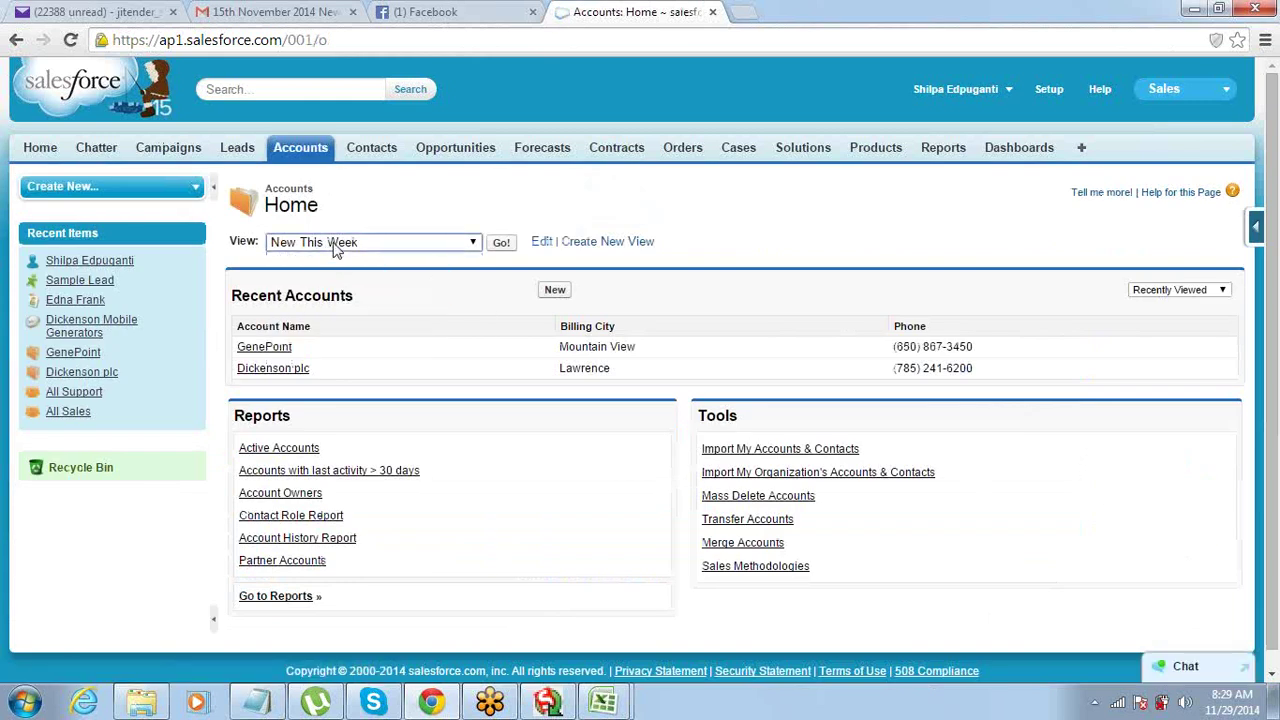
click(336, 250)
click(336, 260)
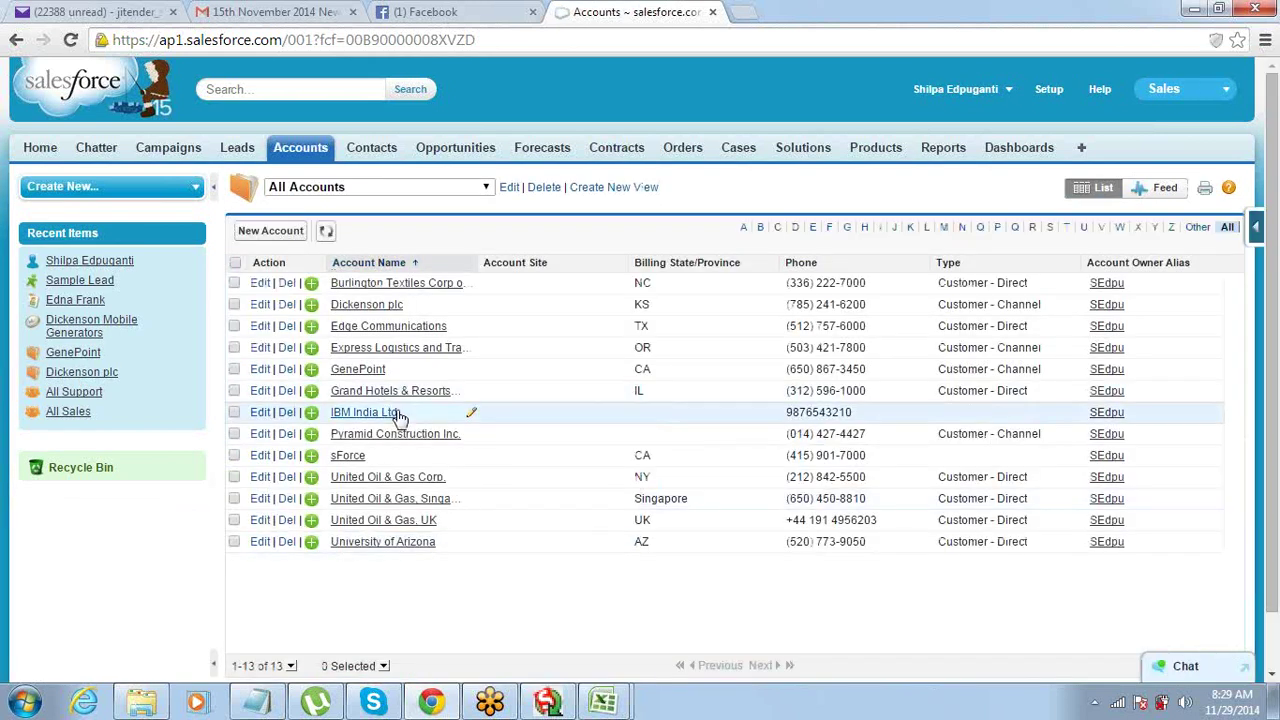
drag(415, 418, 325, 418)
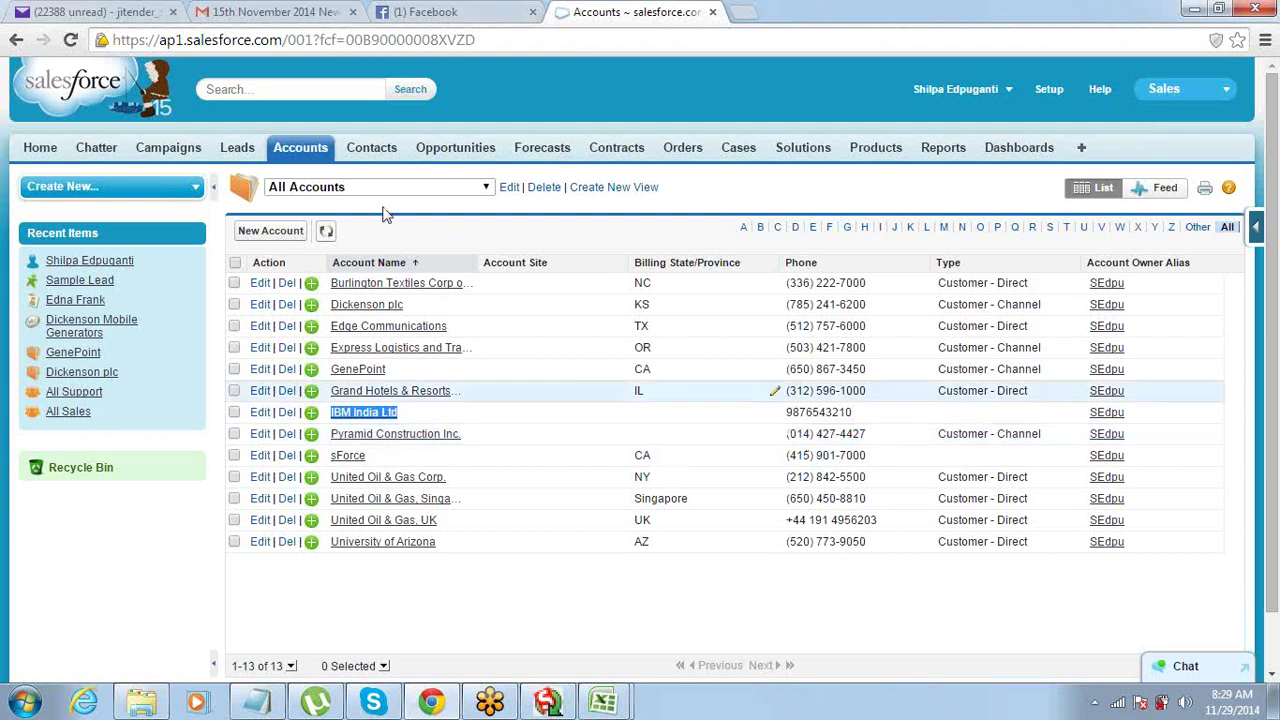
- Open the Recycle Bin from the Home page to look for the deleted accounts
click(31, 153)
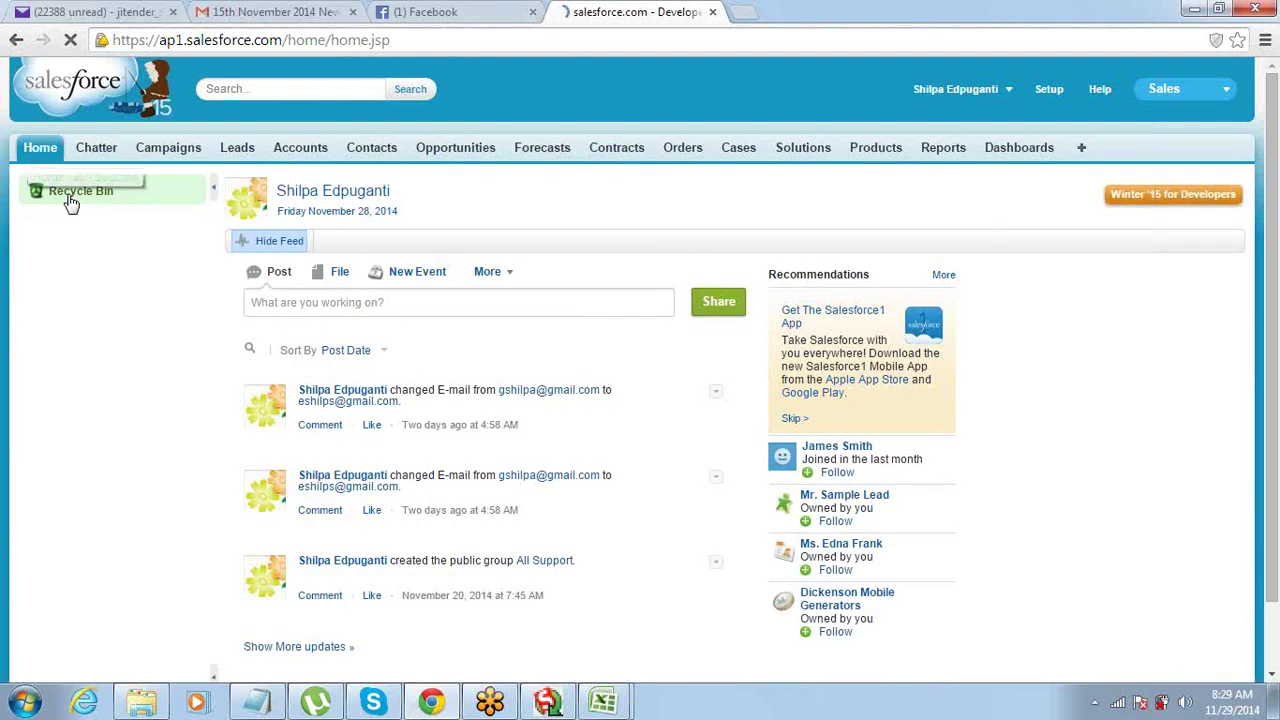
click(71, 194)
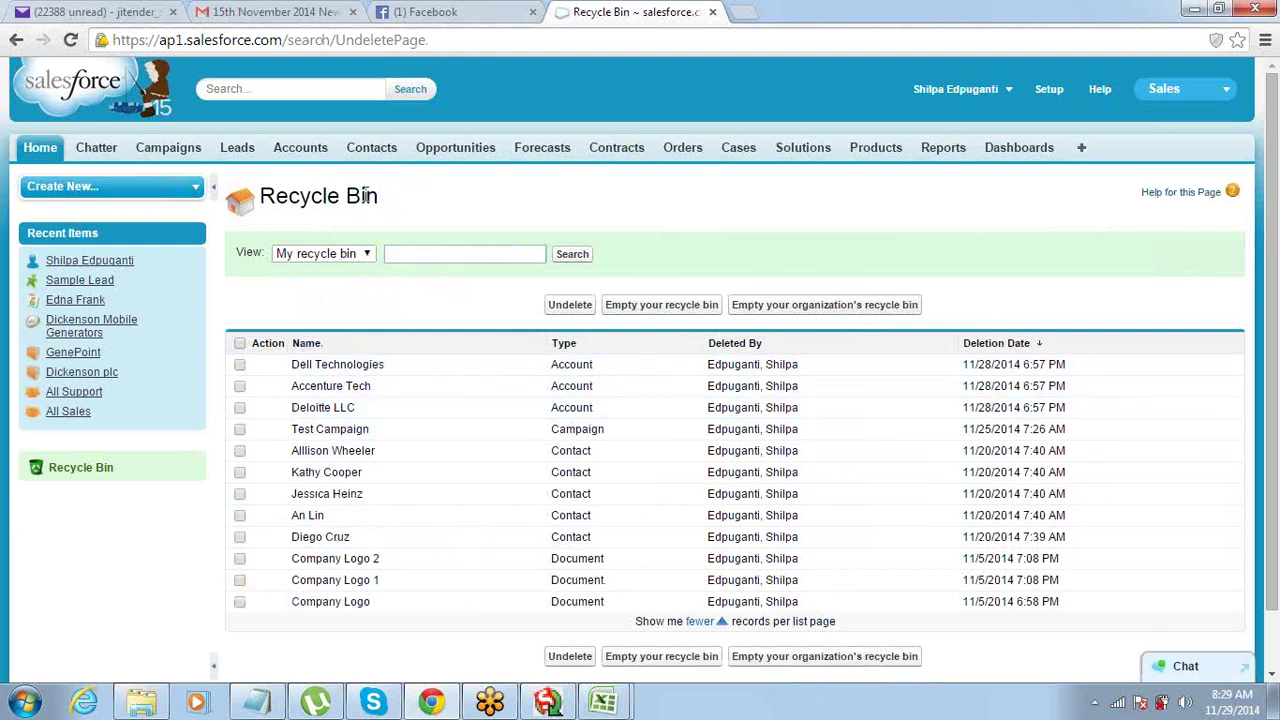
drag(376, 196, 266, 194)
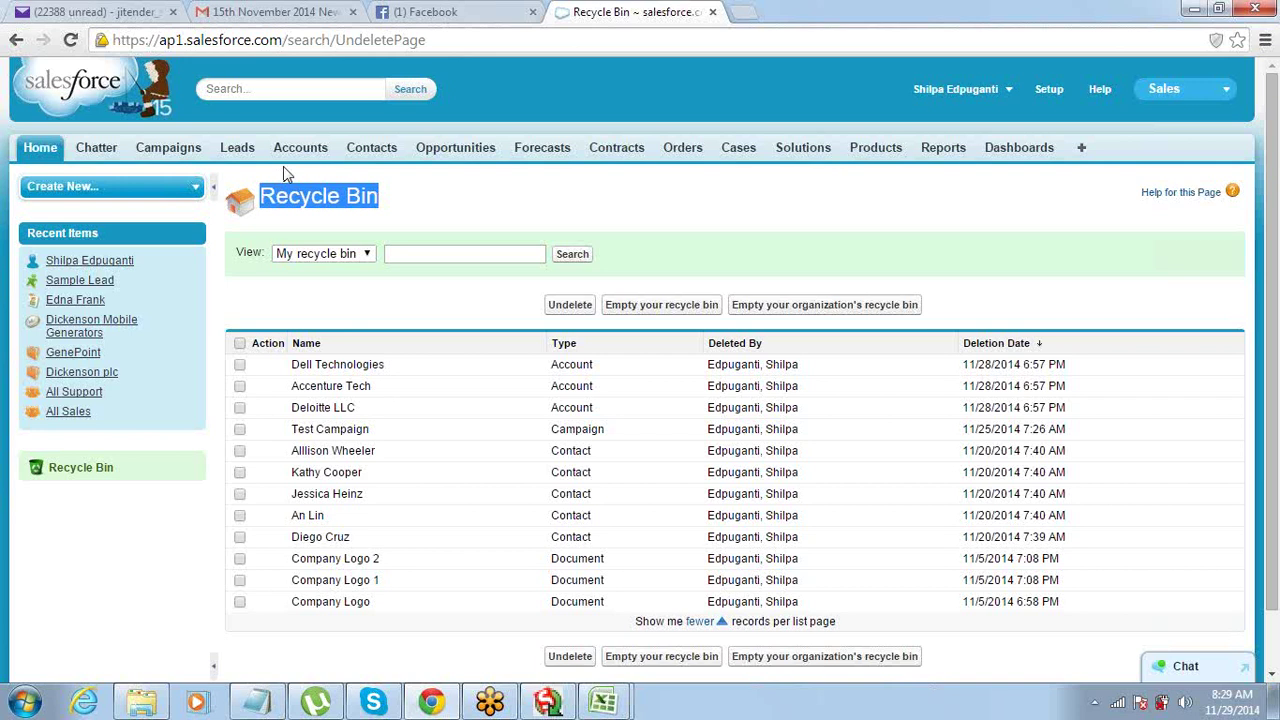
- Undelete the Dell Technologies, Accenture Tech and Deloitte LLC accounts from the Recycle Bin, and display the All Accounts list
click(240, 366)
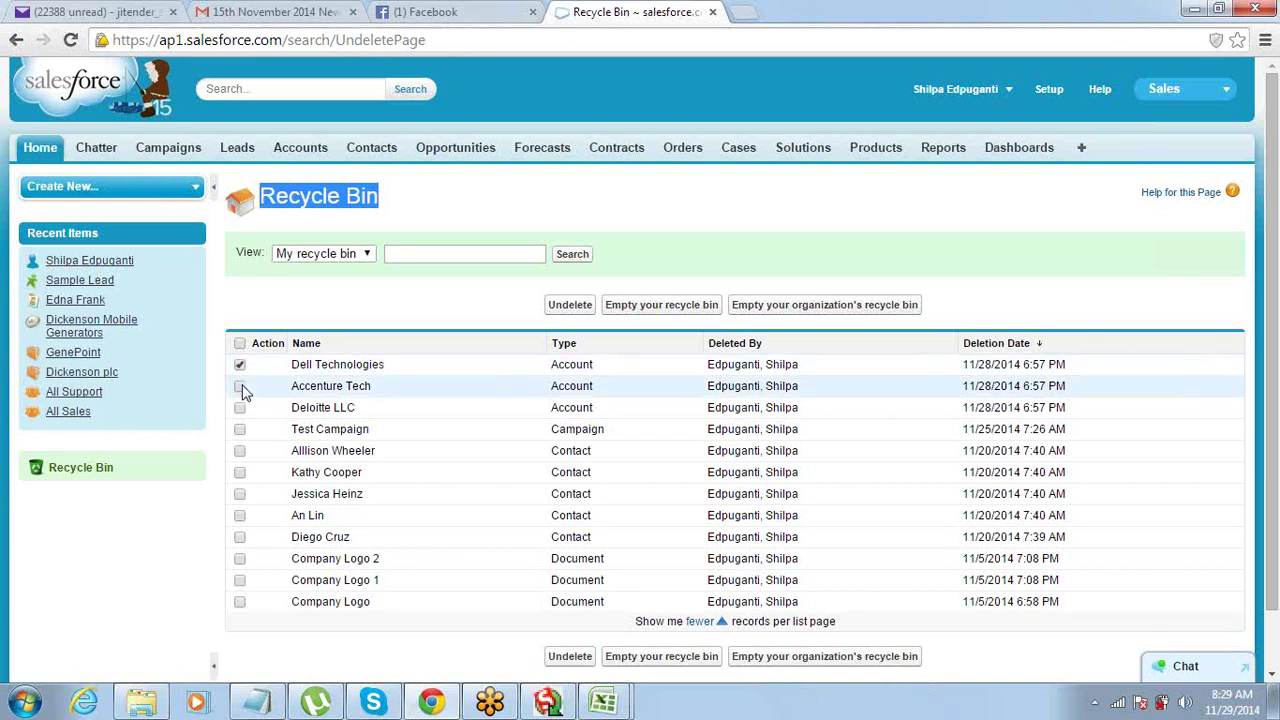
click(240, 387)
click(240, 408)
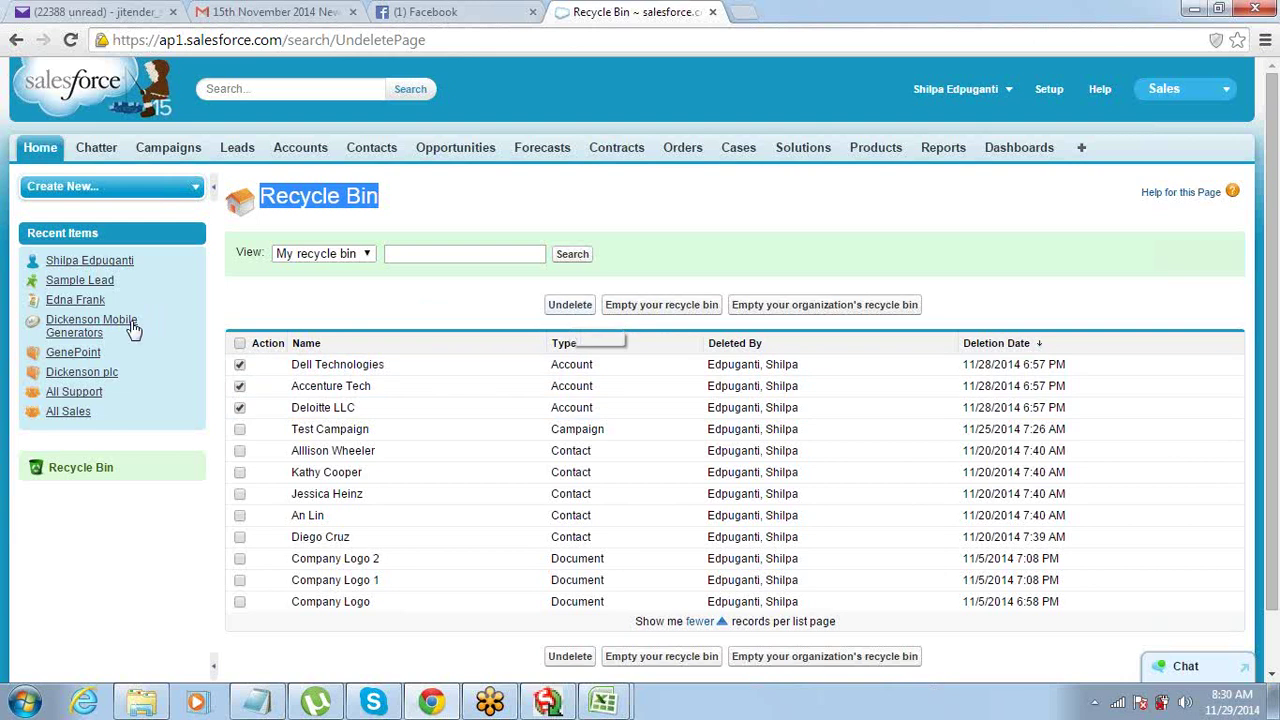
click(565, 312)
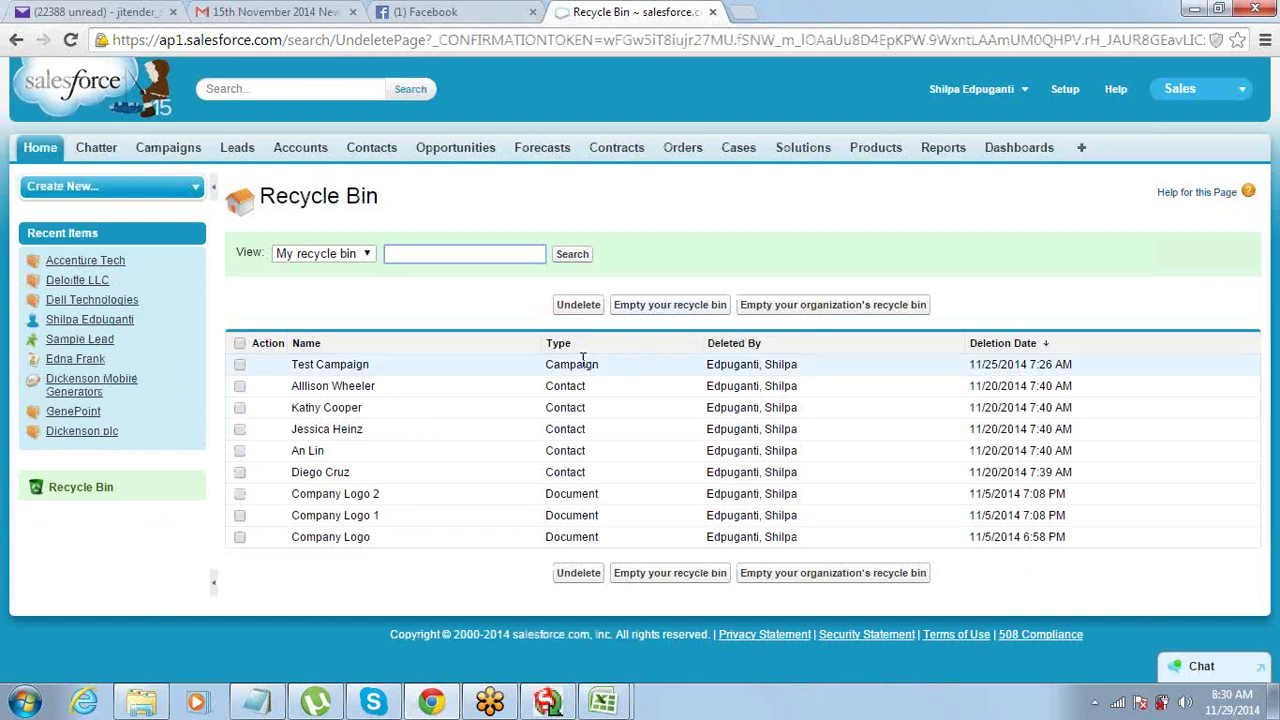
click(318, 151)
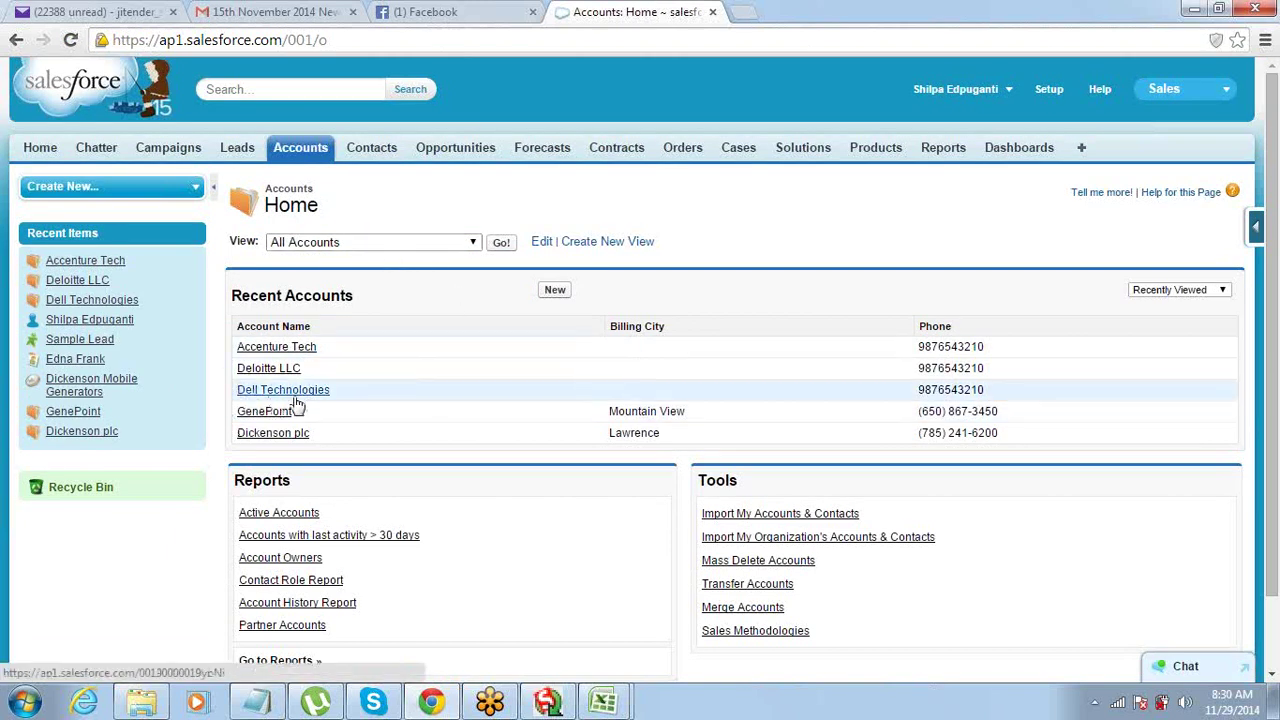
click(501, 243)
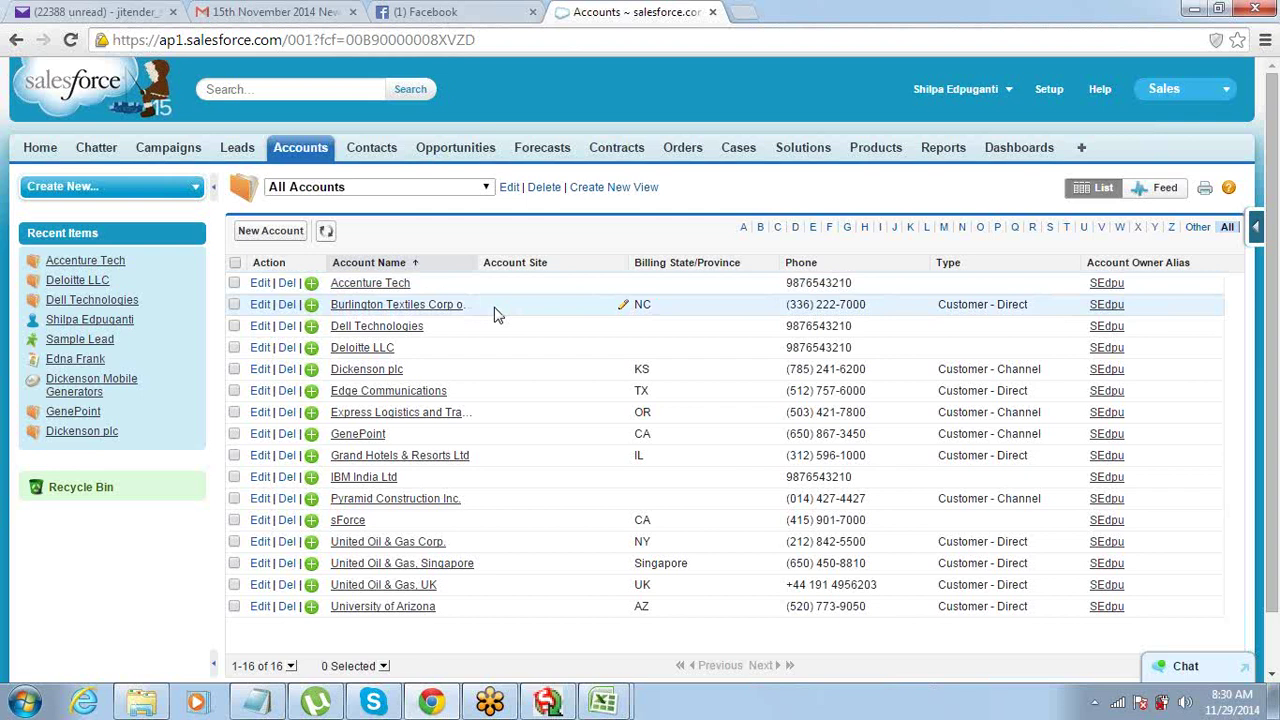
- Switch to Notepad and add an indented line "Dat Loader" under the Mass Delete heading
click(257, 702)
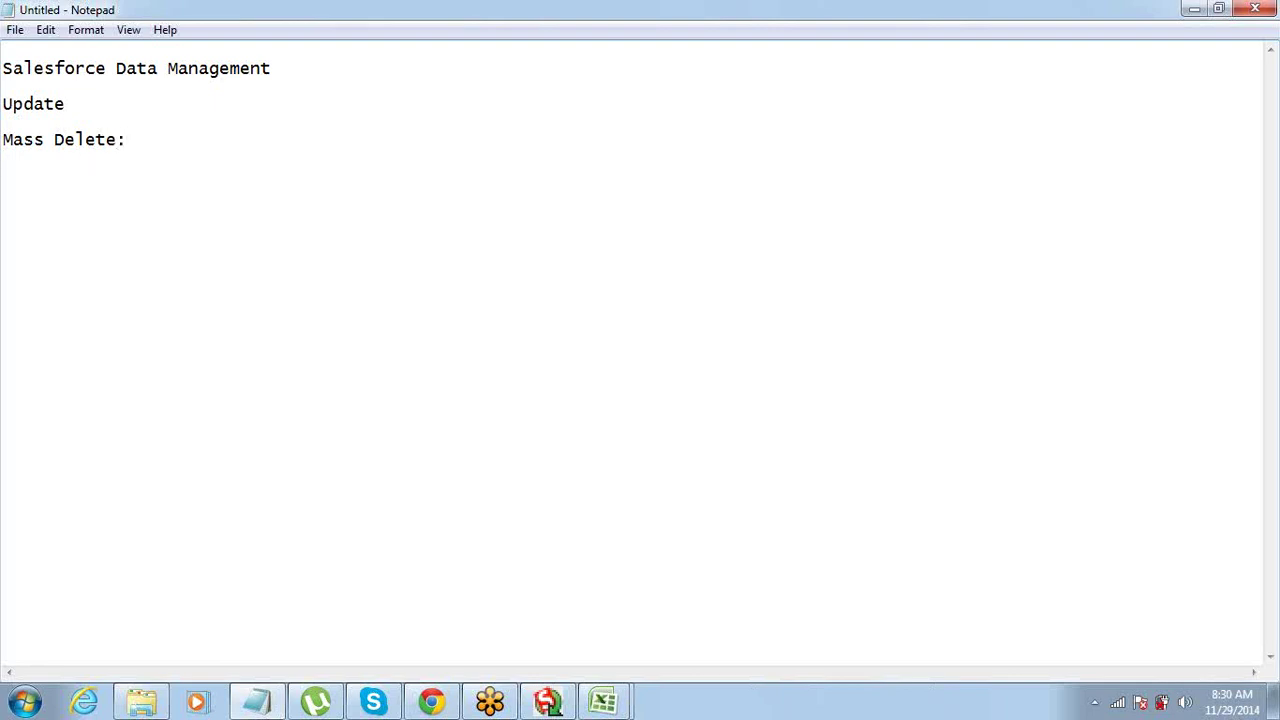
text(Dat Loader)
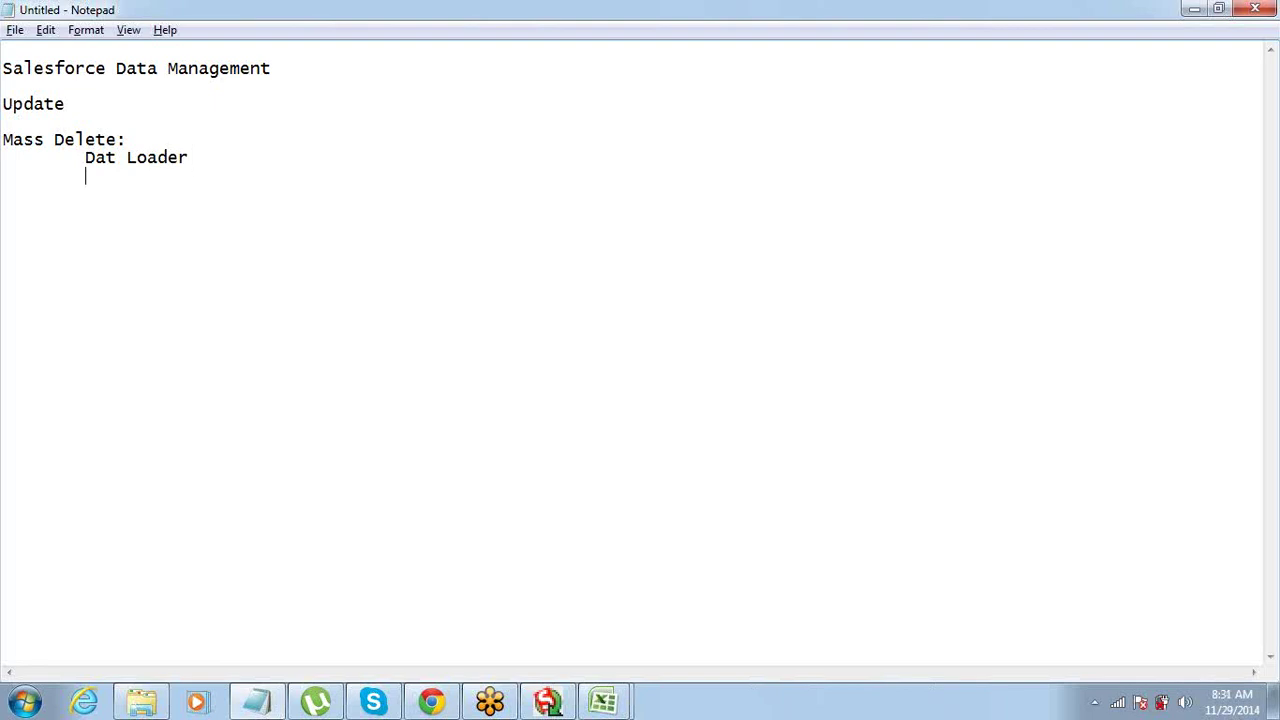
key(alt+Tab)
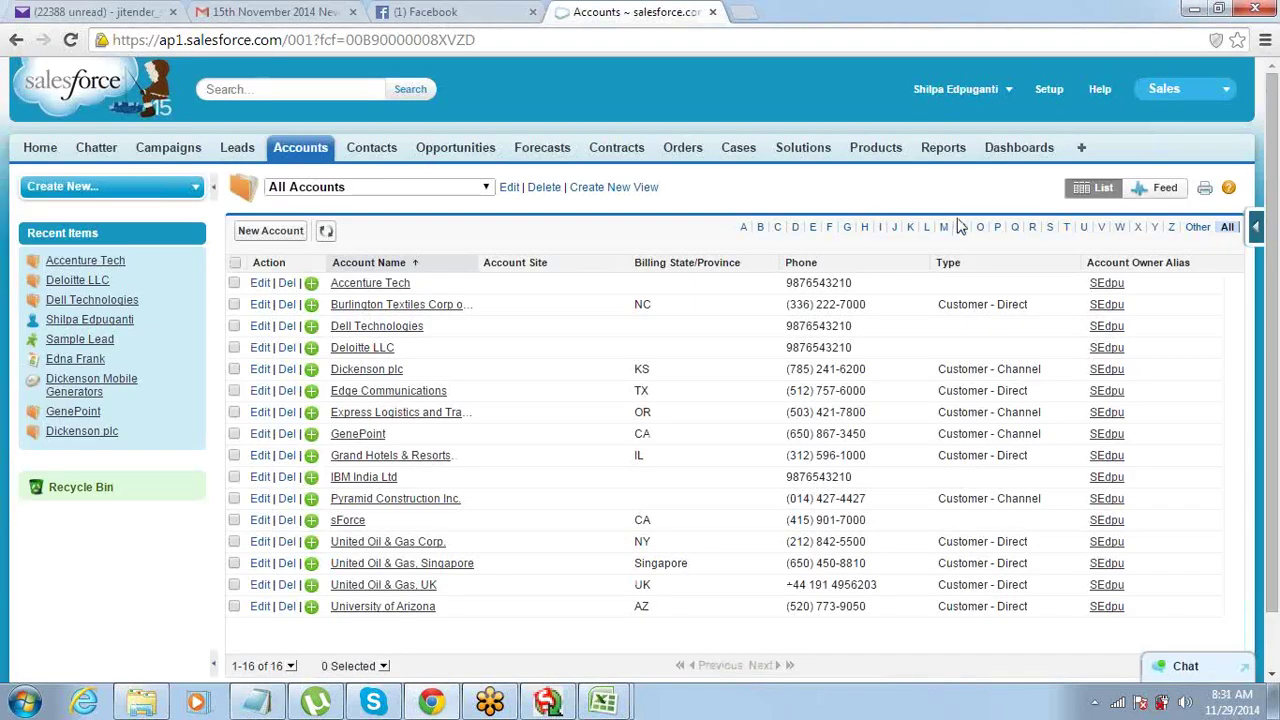
key(alt+Tab)
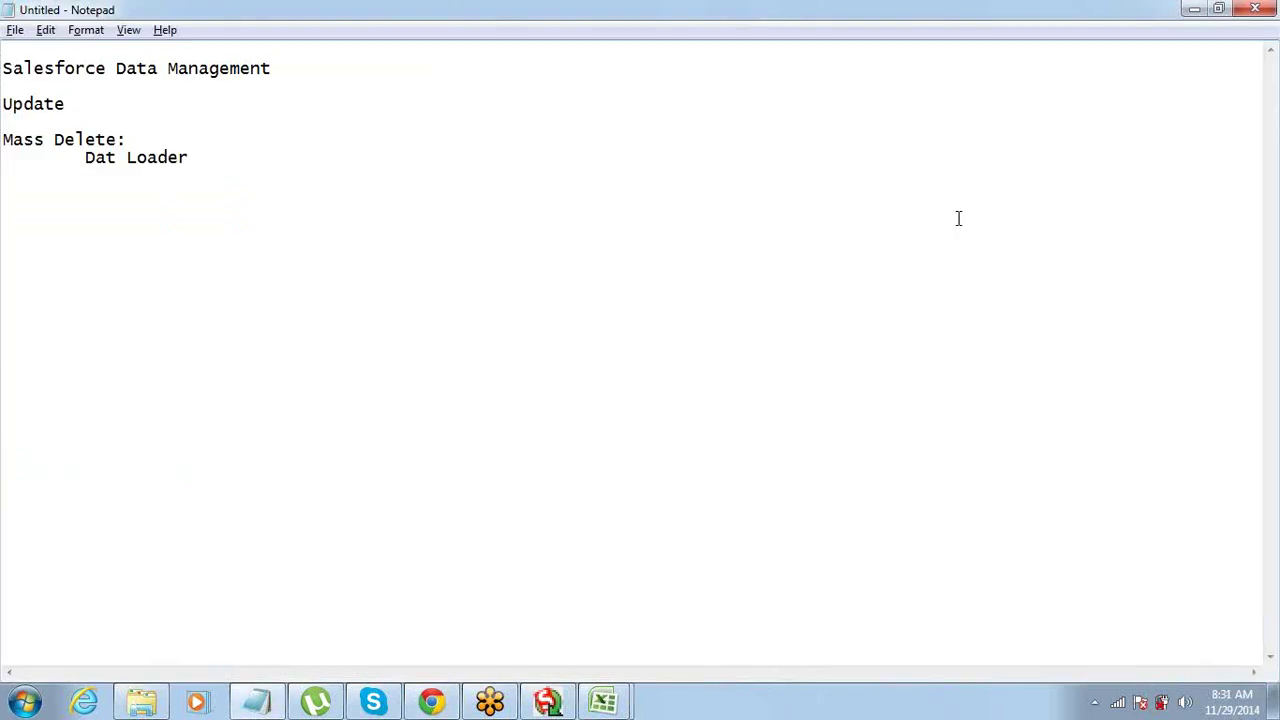
key(alt+Tab)
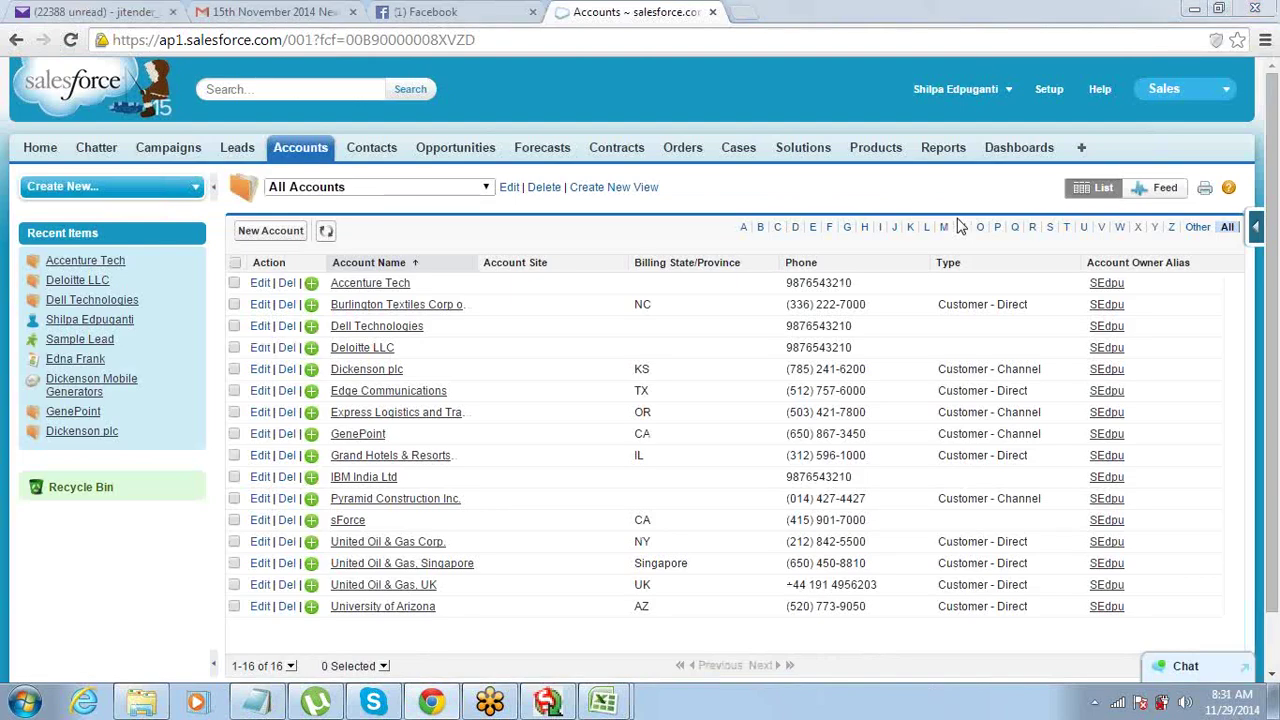
key(alt+Tab)
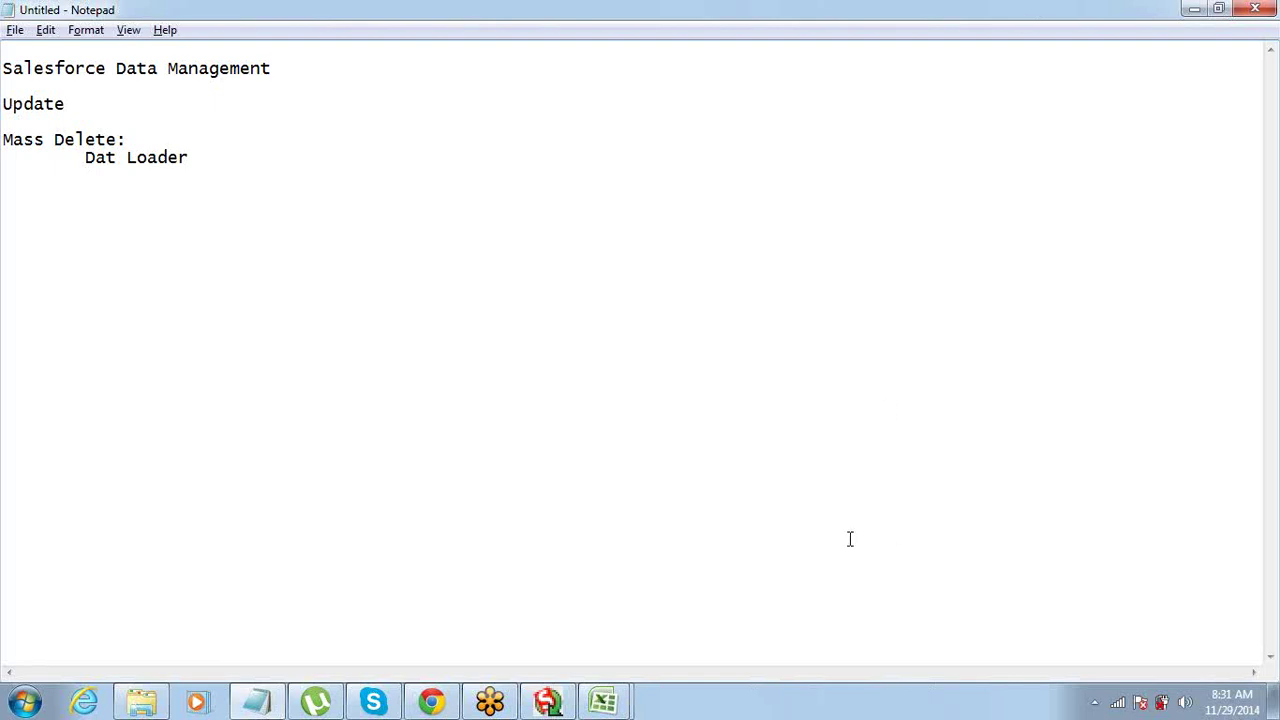
- Switch back to Salesforce in Chrome and open the Setup home page
click(431, 702)
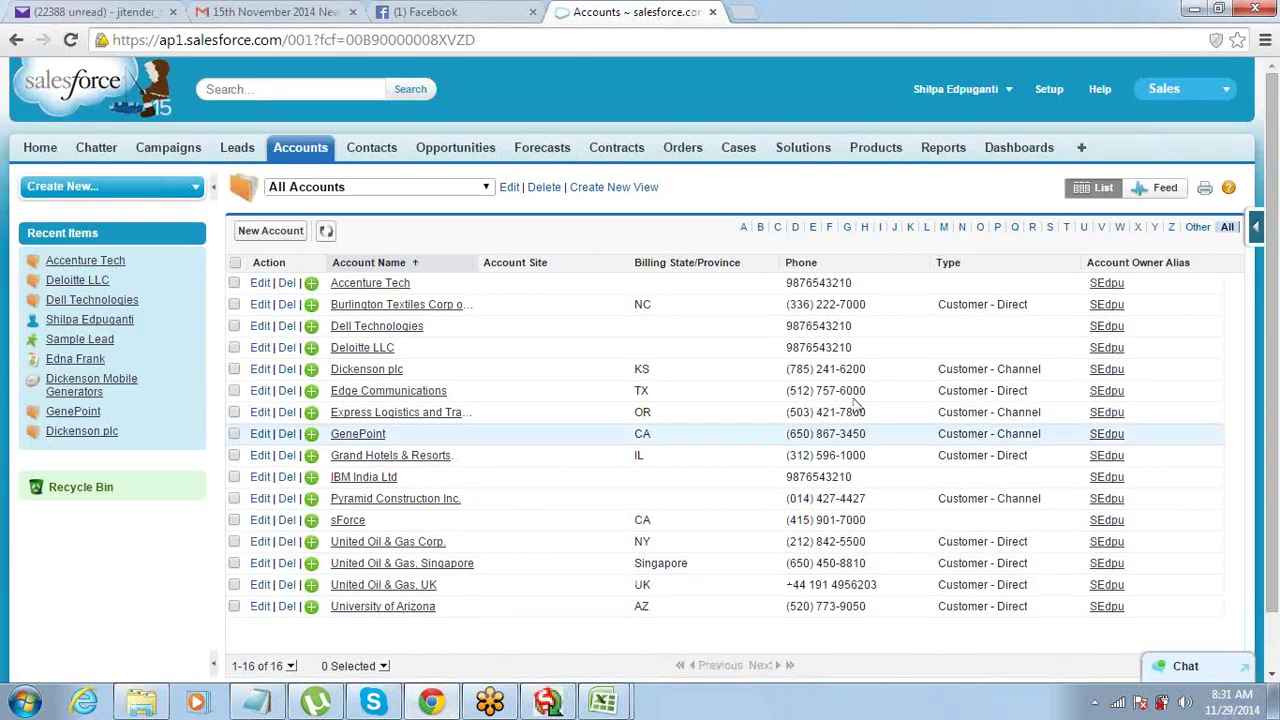
click(1050, 90)
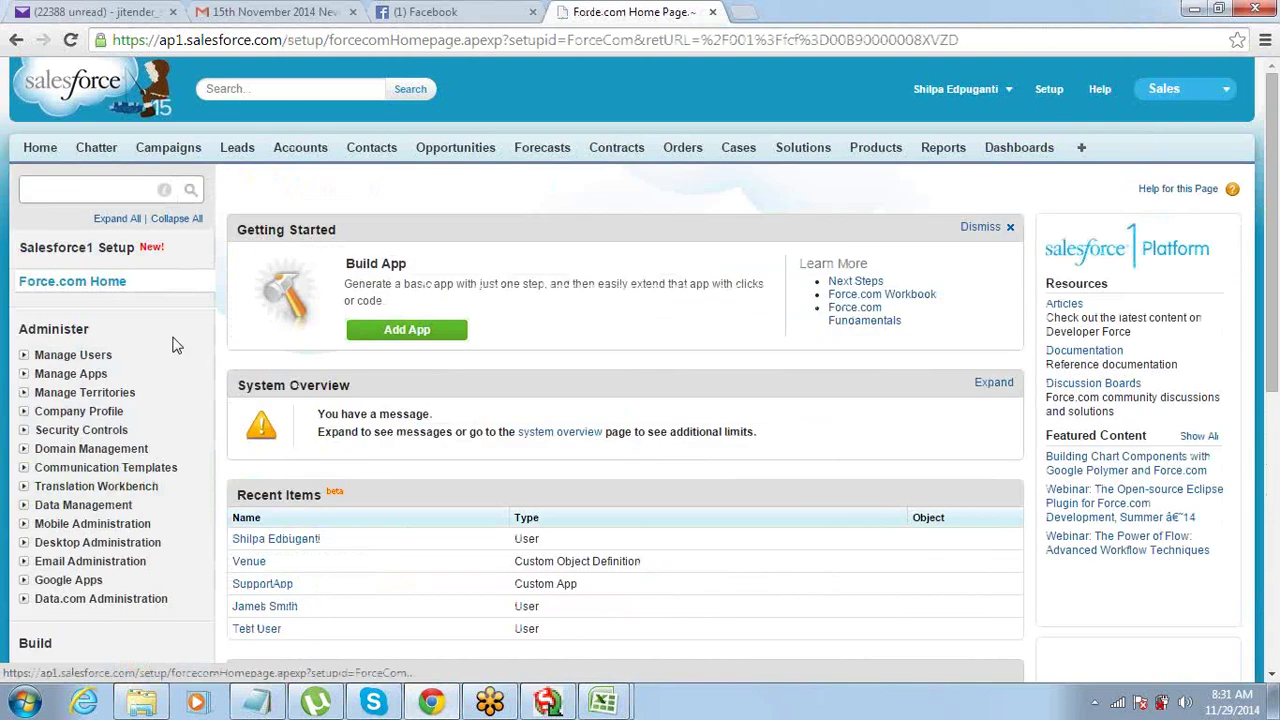
- Open the Mass Delete Accounts page from Mass Delete Records under Data Management in Setup
scroll(170, 354, down, 2)
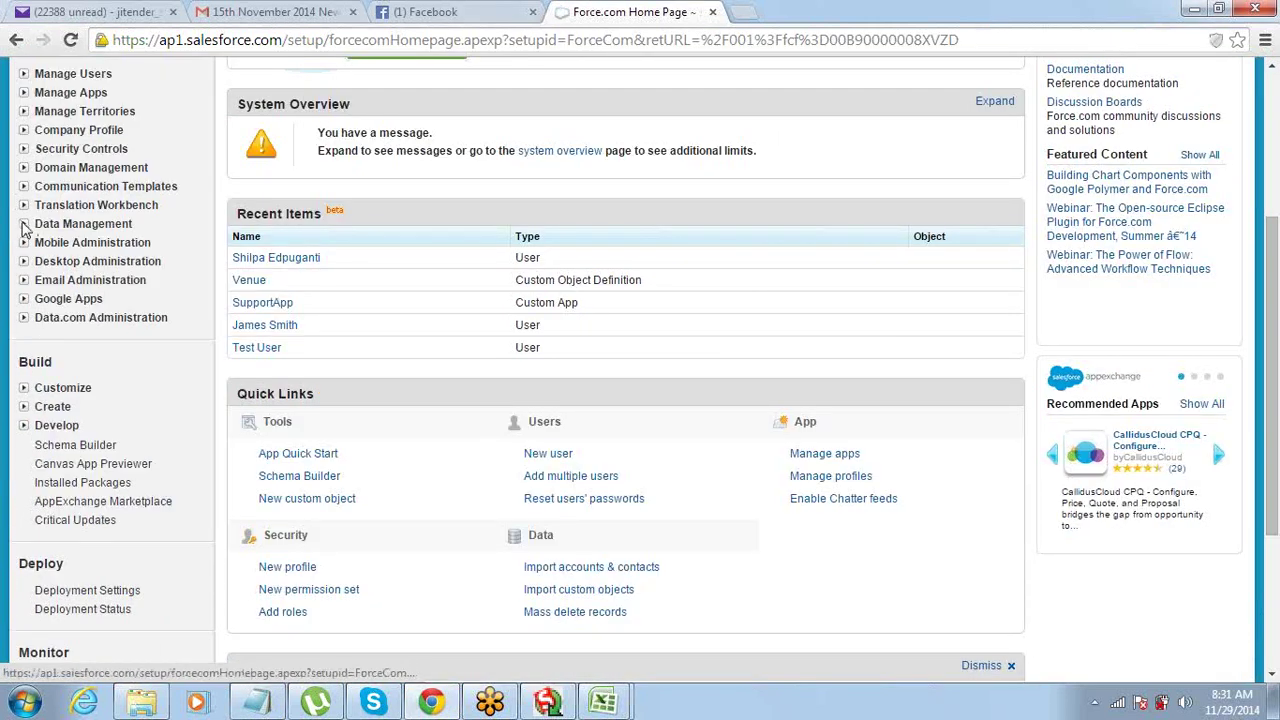
scroll(5, 352, down, 4)
scroll(88, 232, up, 2)
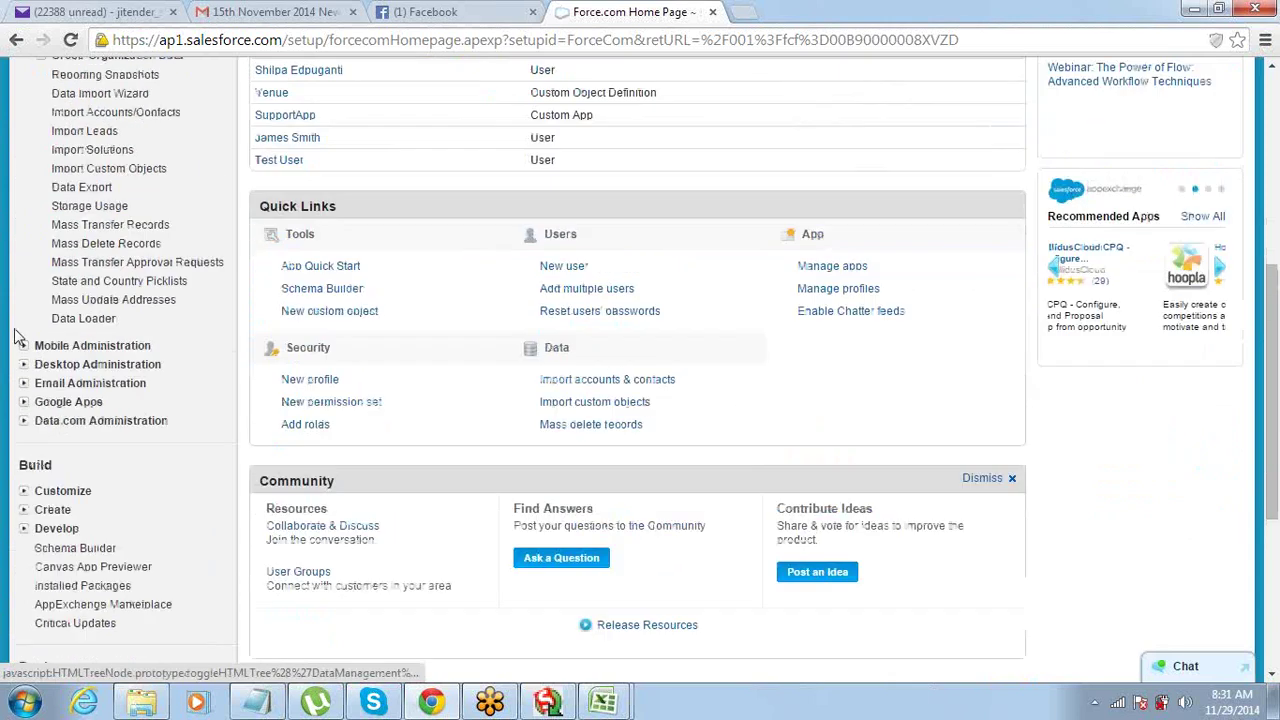
click(87, 247)
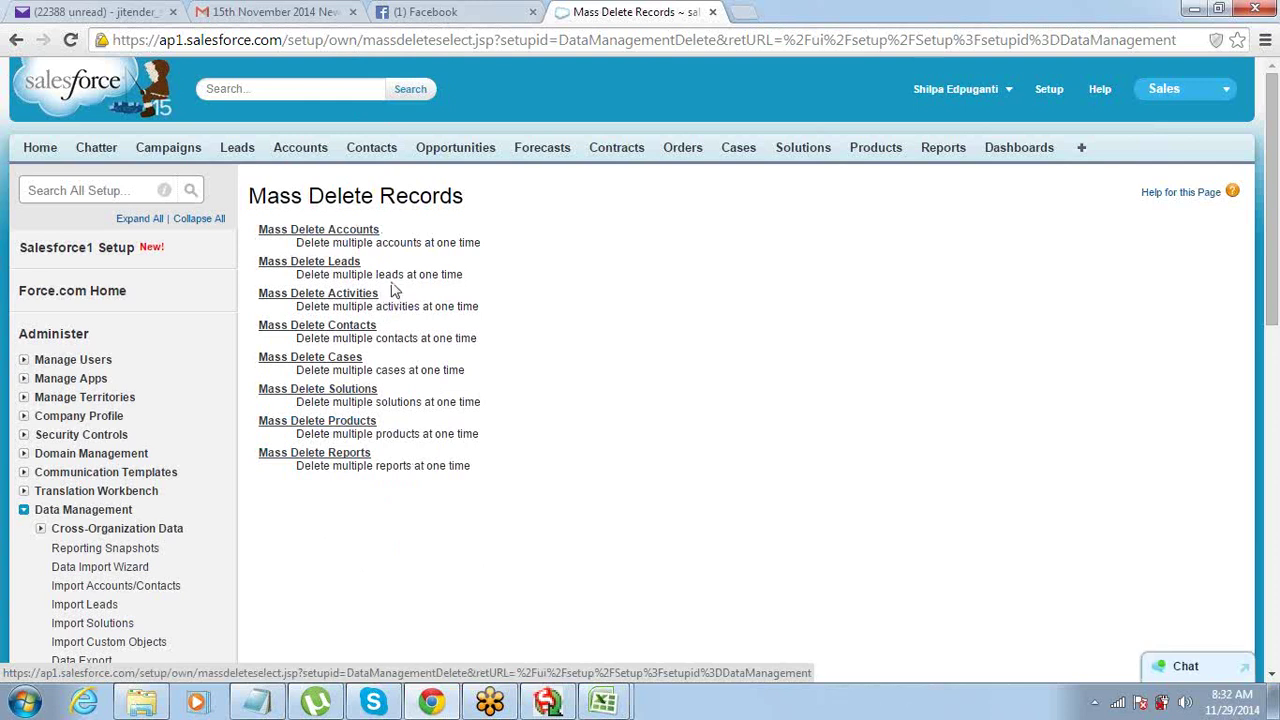
click(332, 232)
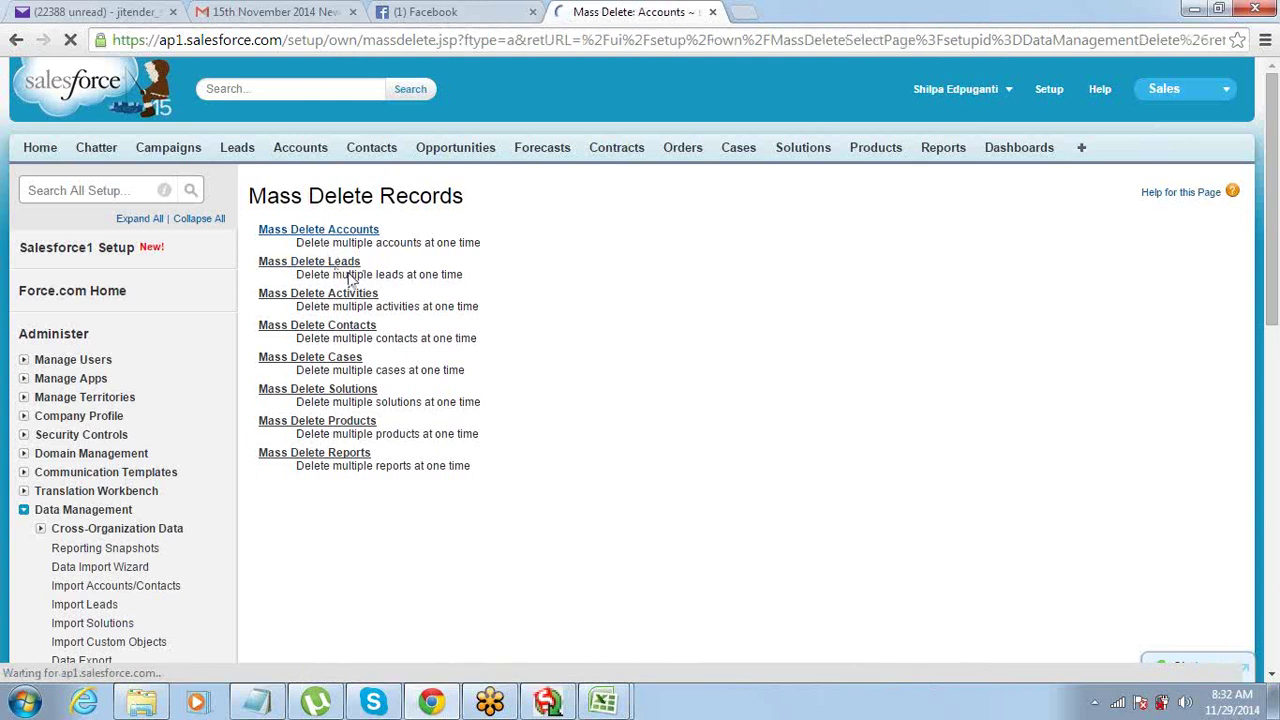
- Search for all accounts available for mass deletion, leaving the filter criteria empty
scroll(467, 319, down, 4)
scroll(467, 319, down, 1)
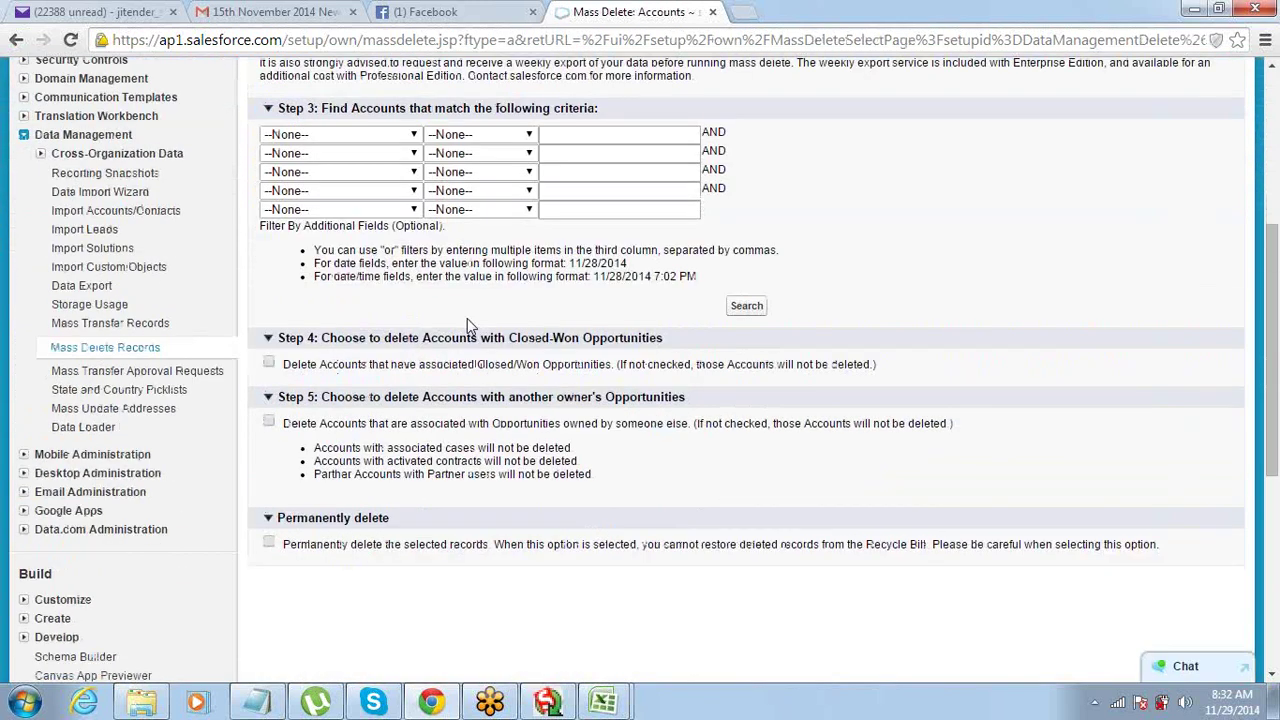
scroll(467, 319, up, 5)
scroll(467, 317, down, 3)
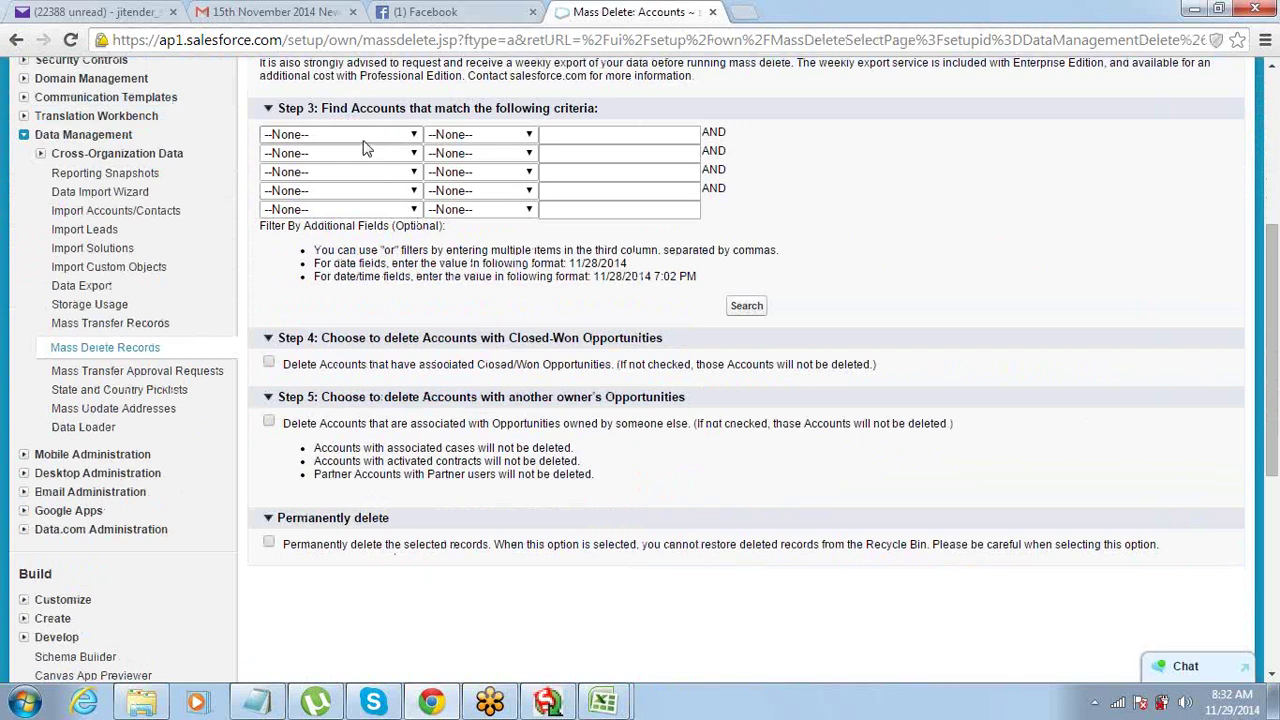
click(747, 307)
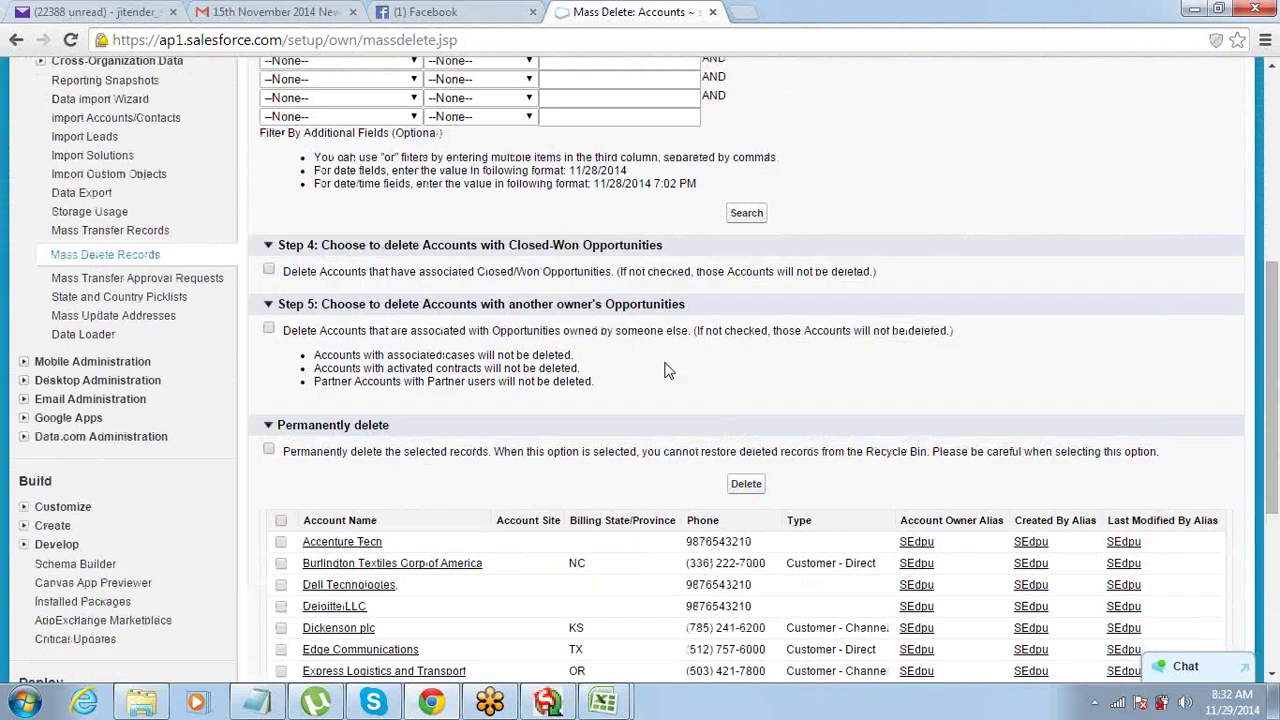
scroll(505, 495, down, 5)
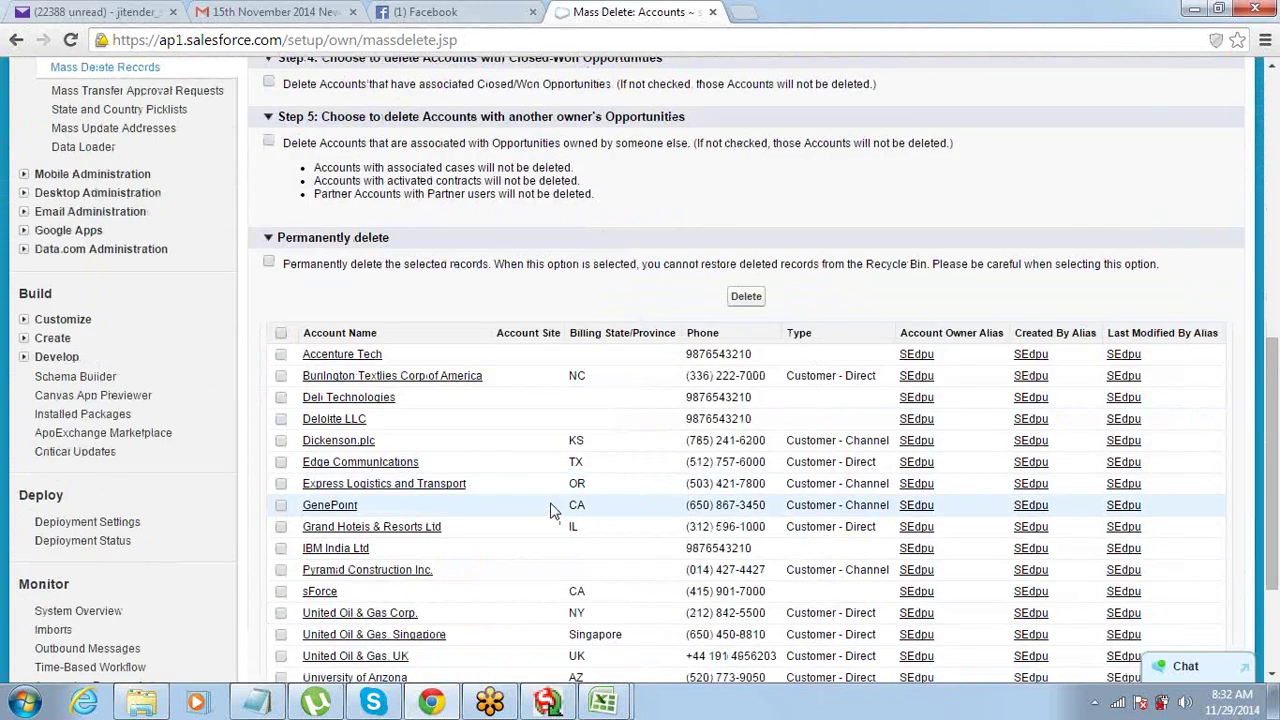
scroll(556, 510, down, 3)
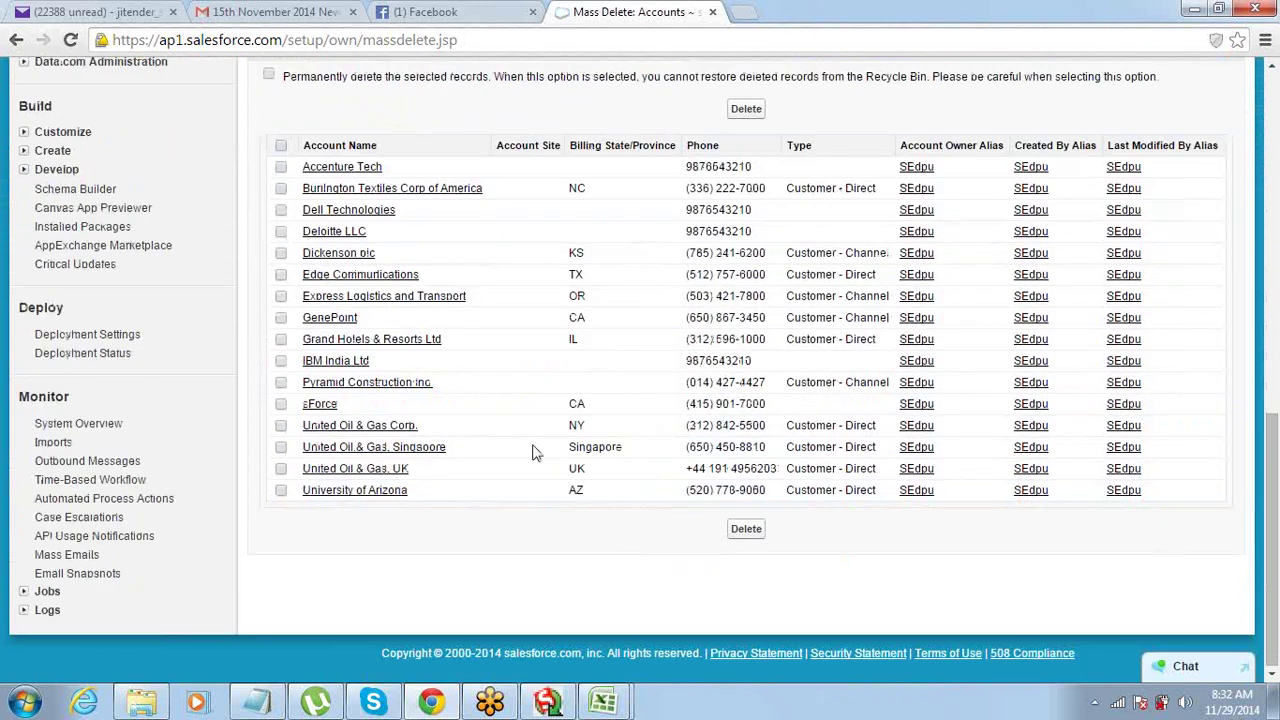
- Mass delete the accounts Accenture Tech, Dell Technologies, Deloitte LLC and IBM India Ltd without the permanent delete option
click(281, 231)
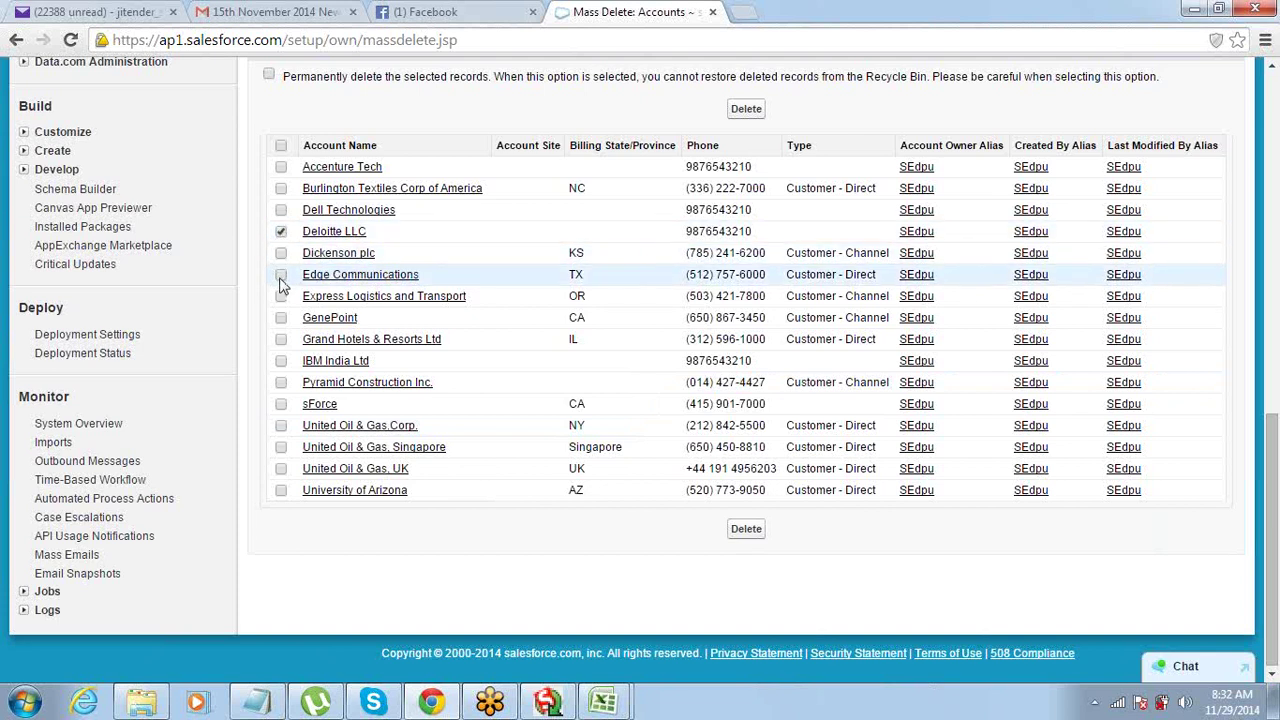
click(281, 274)
click(281, 274)
click(281, 361)
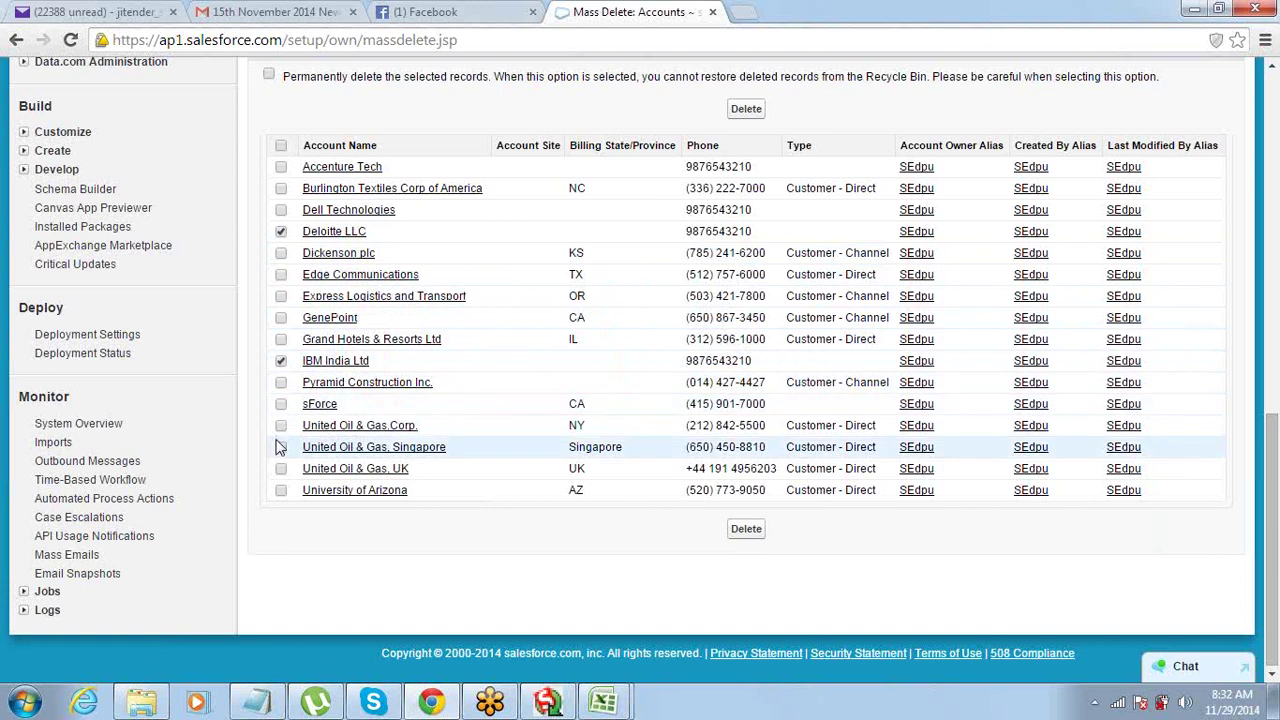
click(281, 167)
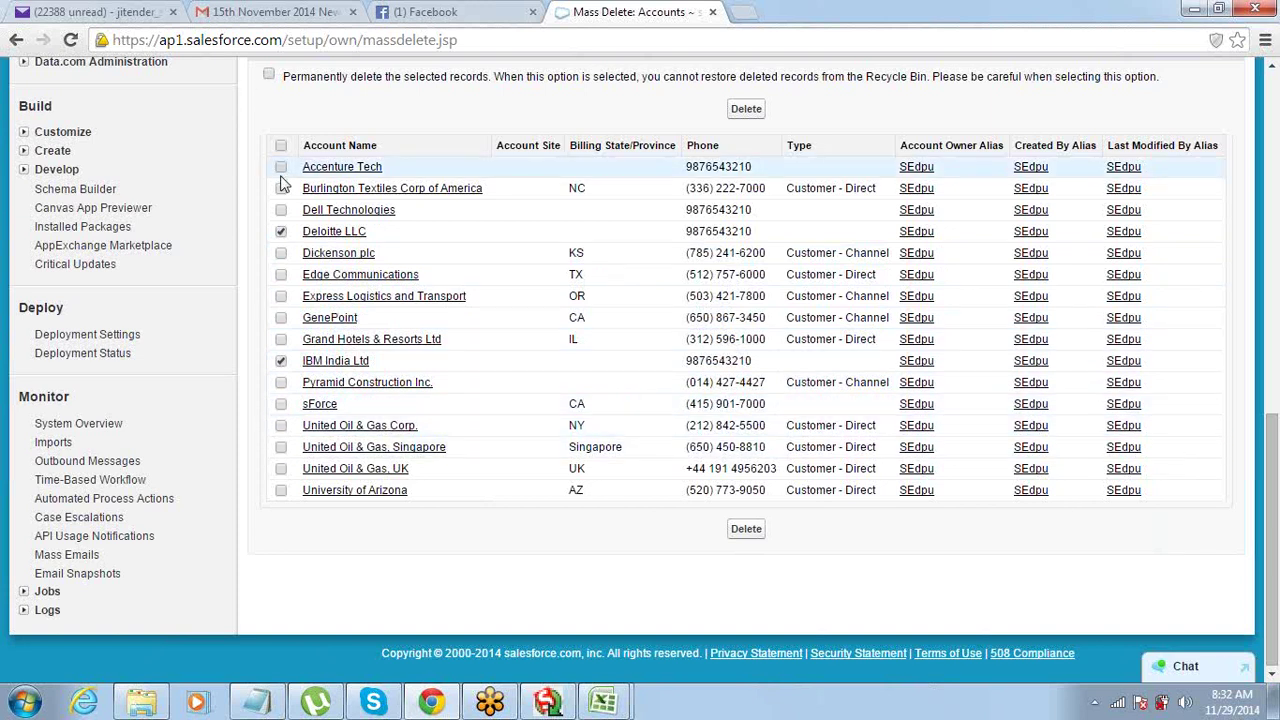
click(281, 210)
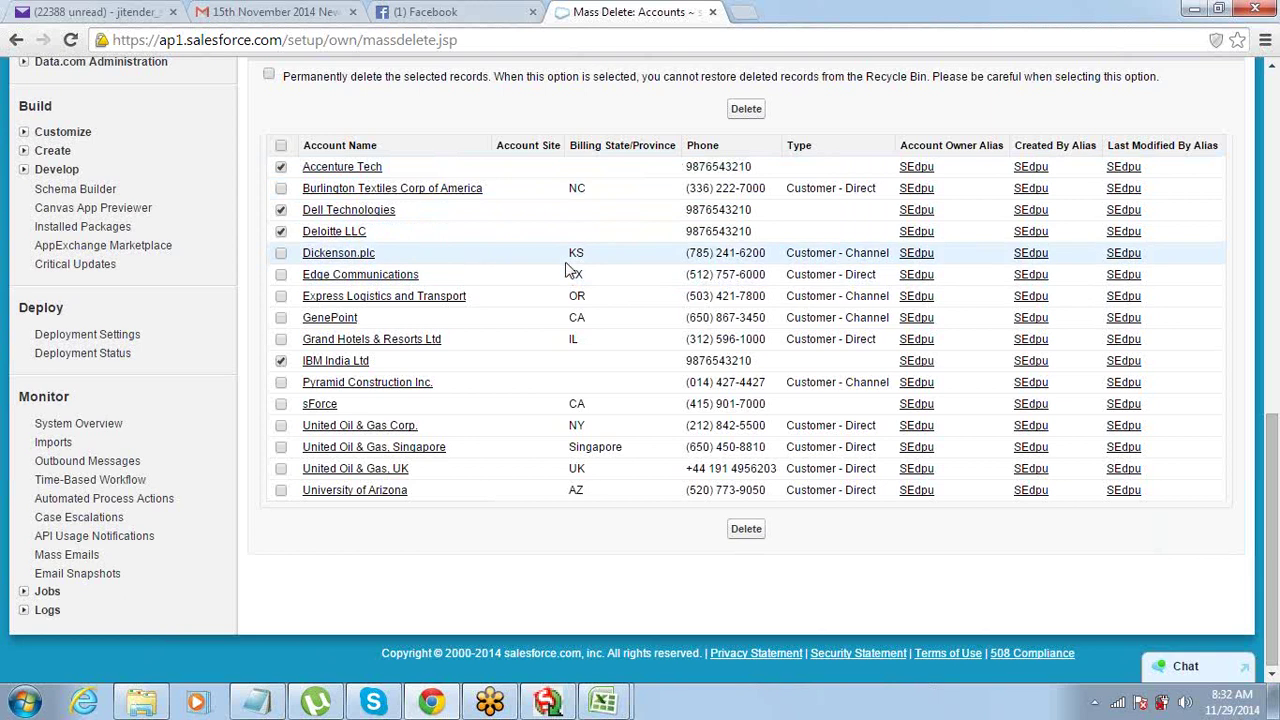
click(742, 116)
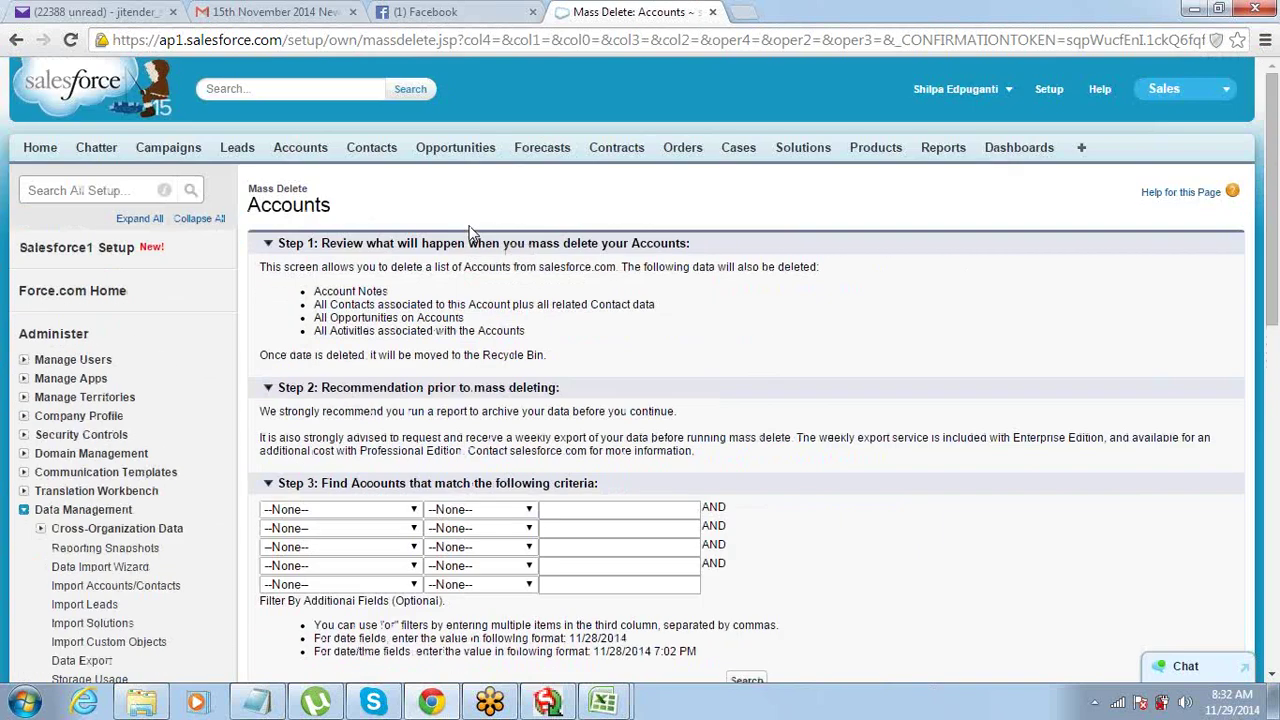
- Review the Mass Delete Accounts page, including the remaining accounts and the note about permanently deleting records
scroll(464, 224, down, 4)
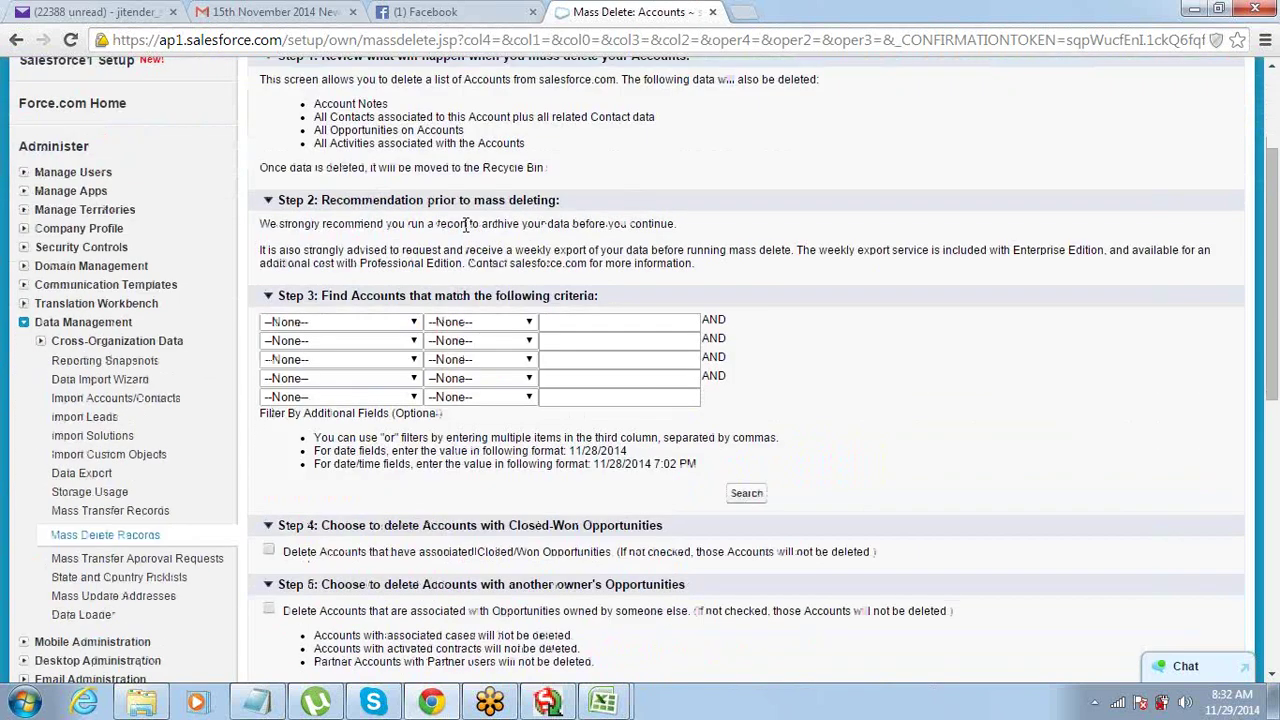
scroll(464, 231, down, 2)
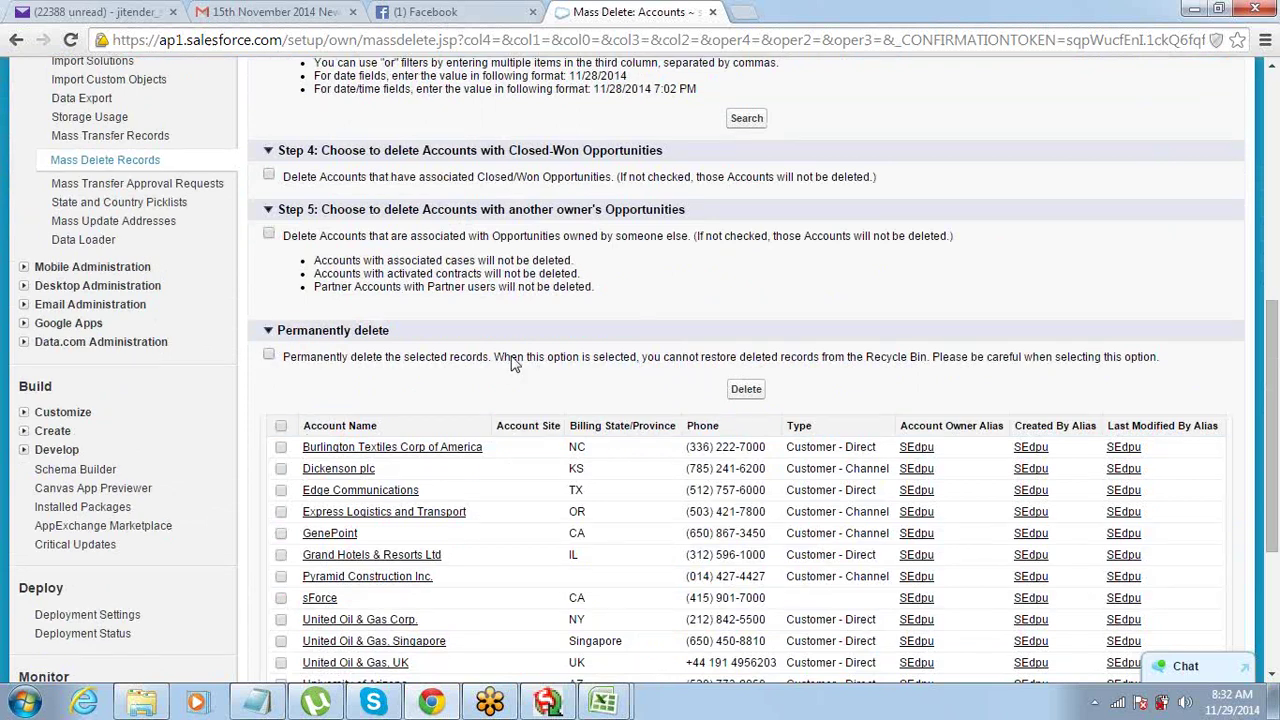
drag(610, 362, 925, 365)
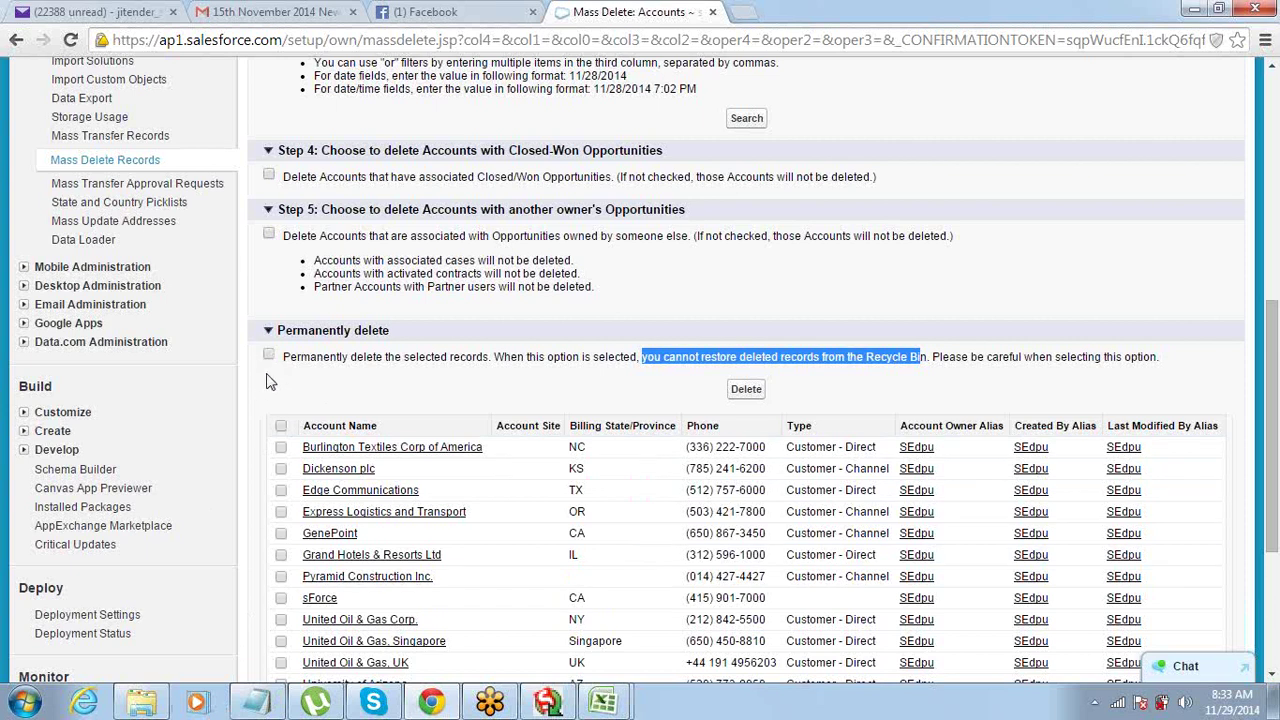
scroll(270, 380, up, 6)
scroll(266, 380, down, 7)
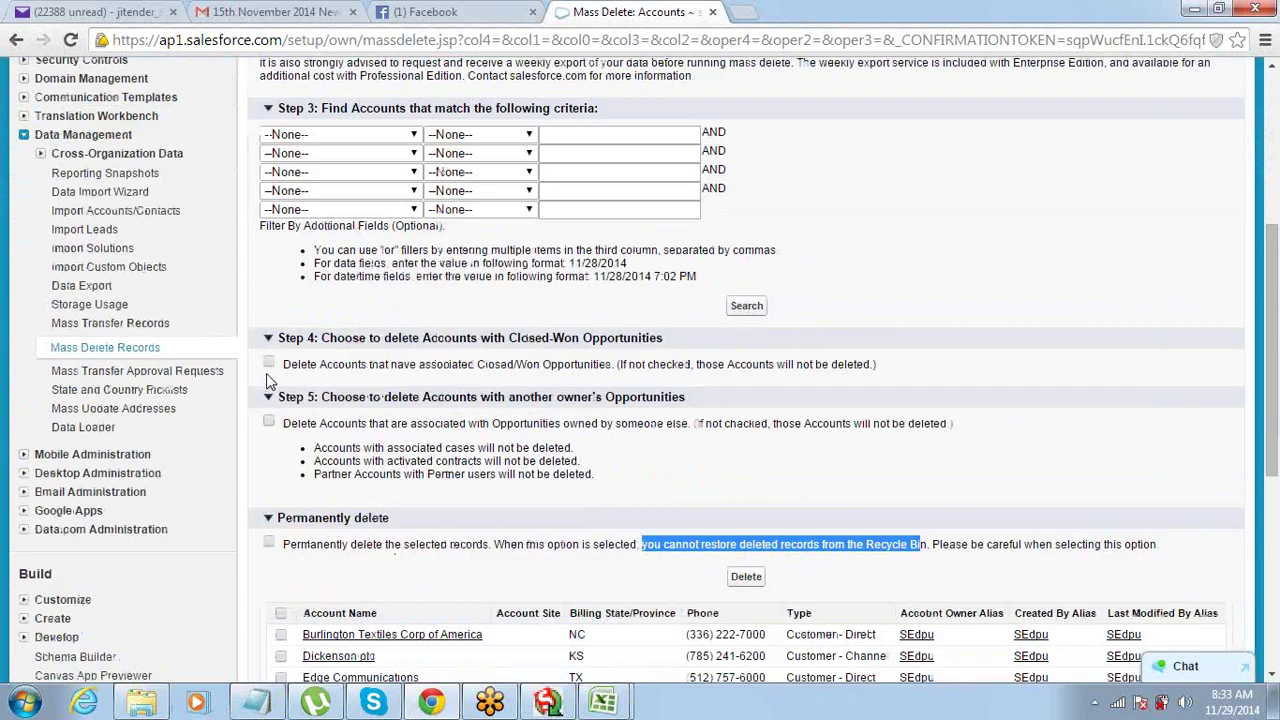
scroll(266, 380, up, 7)
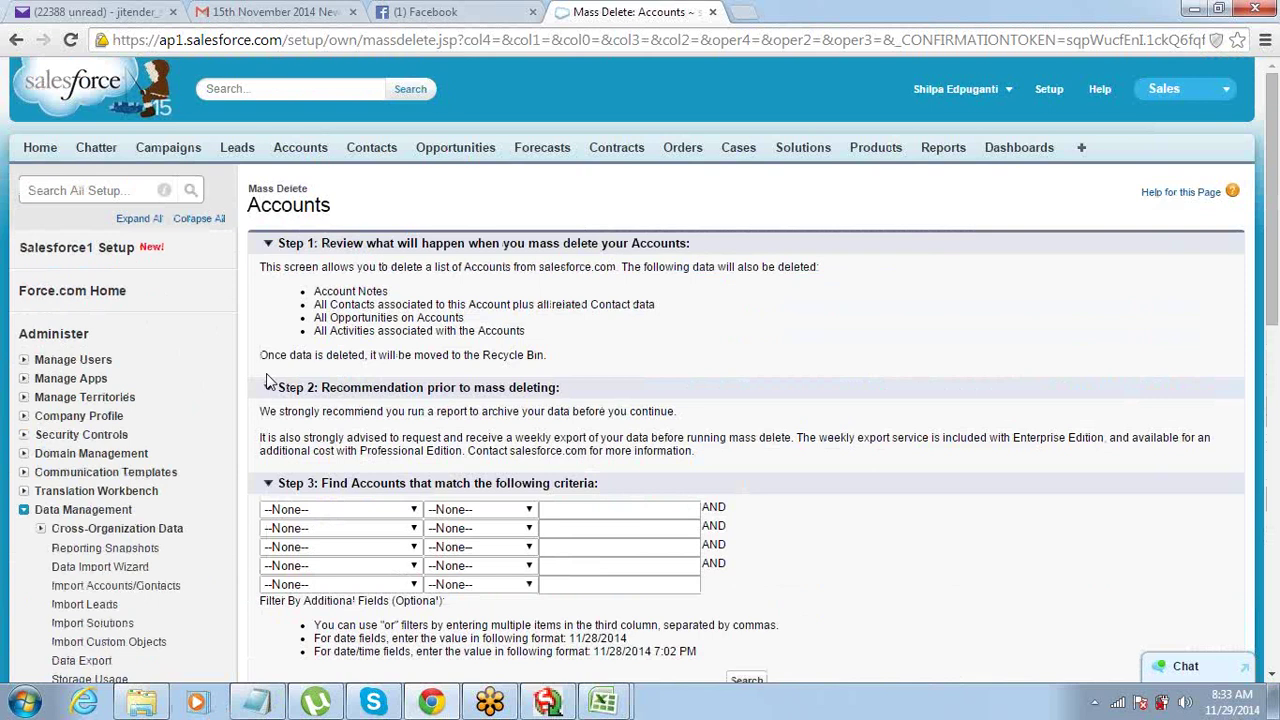
- Restore the accounts Dell Technologies, IBM India Ltd, Accenture Tech and Deloitte LLC from the Recycle Bin
click(42, 150)
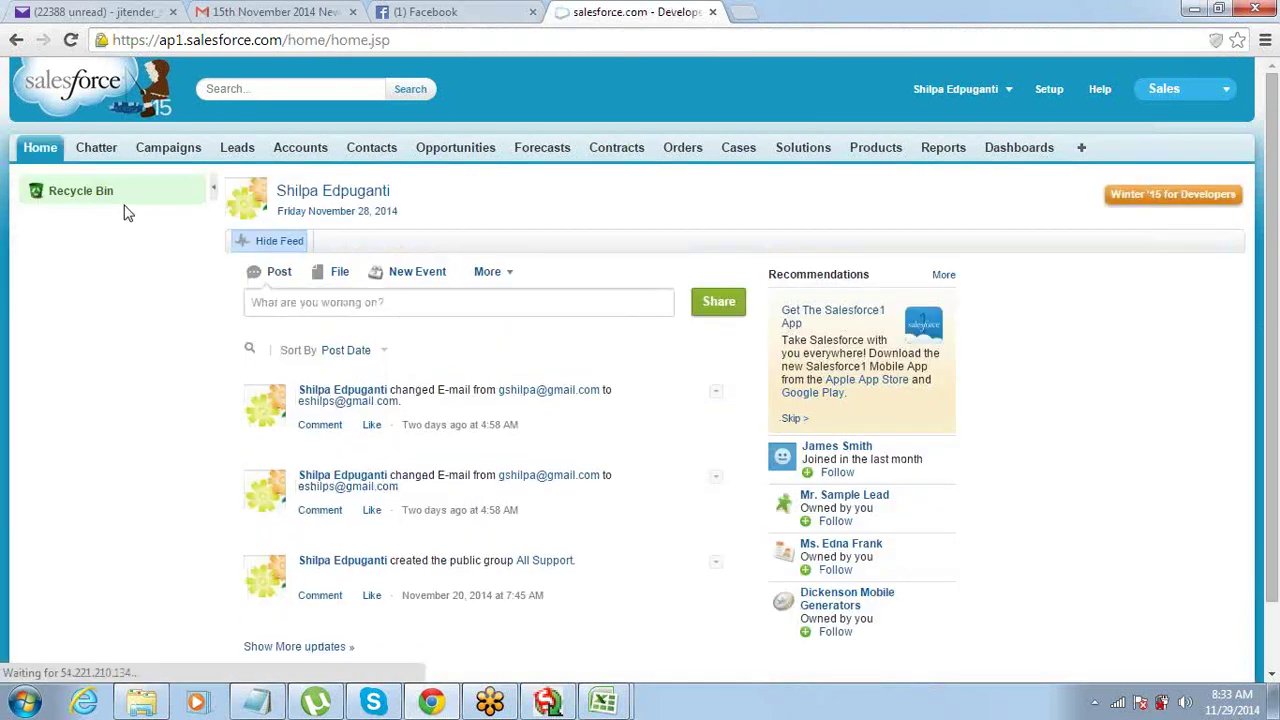
click(90, 192)
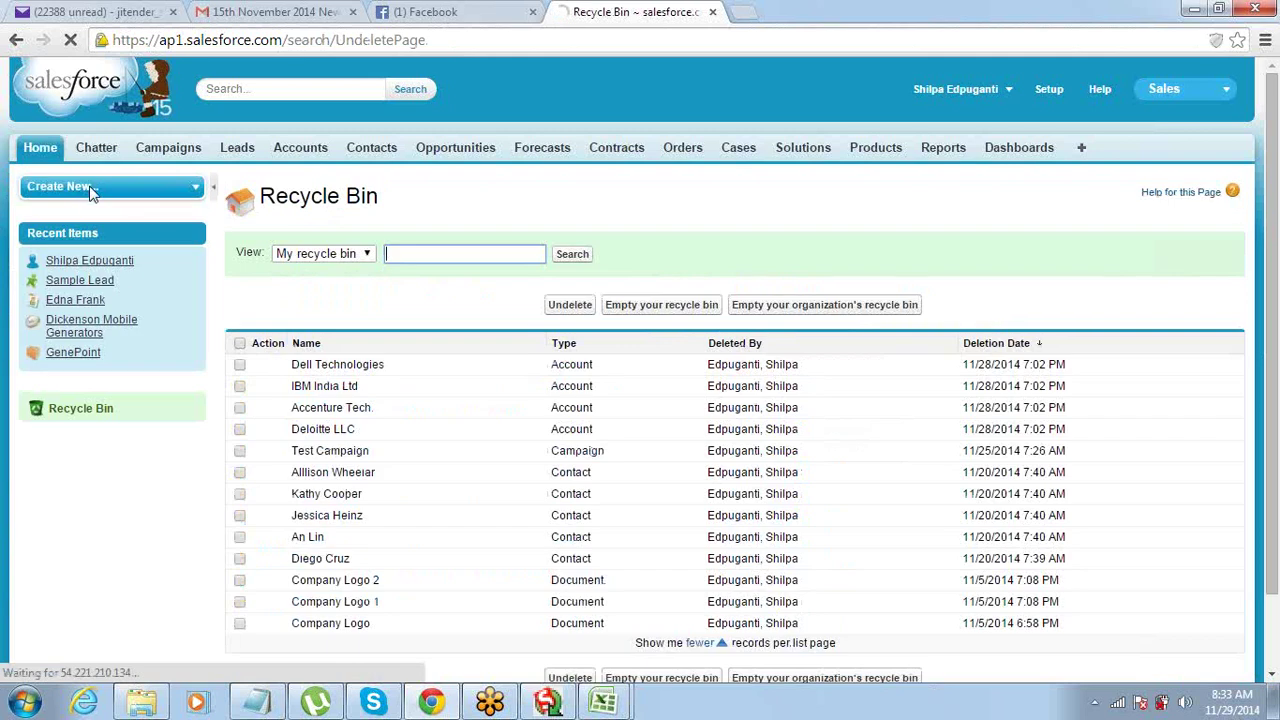
click(240, 364)
click(240, 386)
click(240, 407)
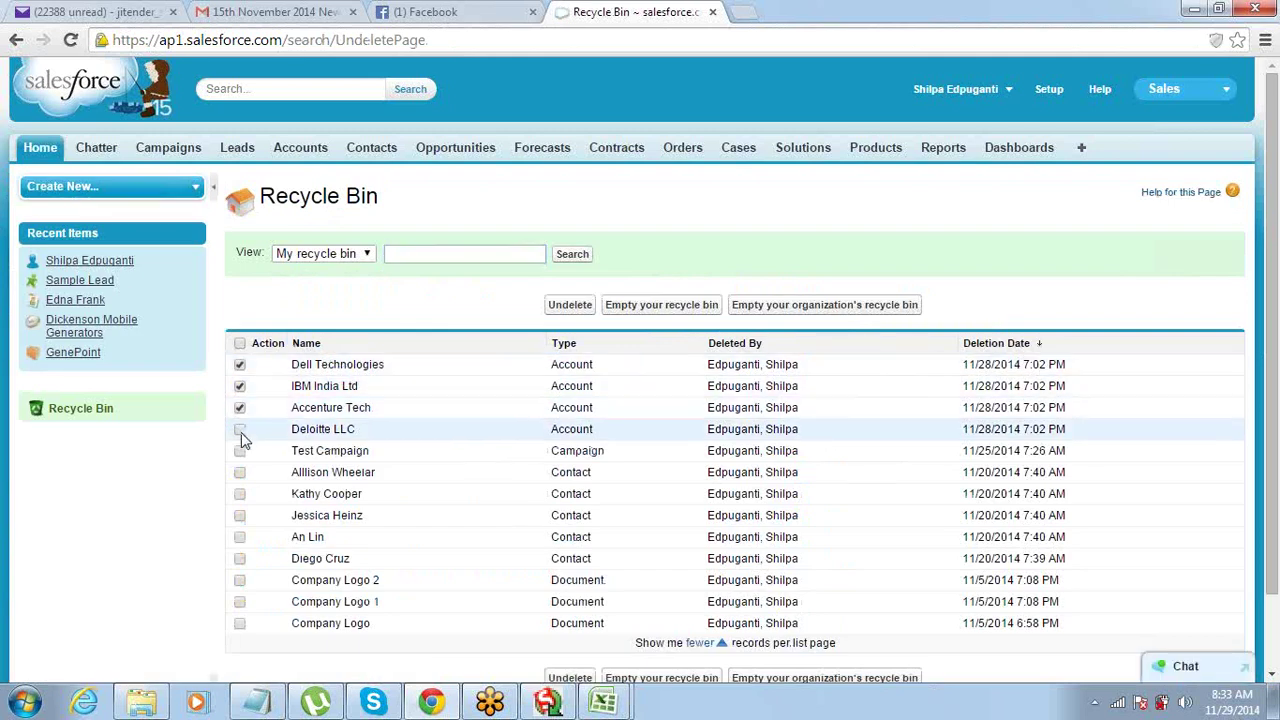
click(240, 429)
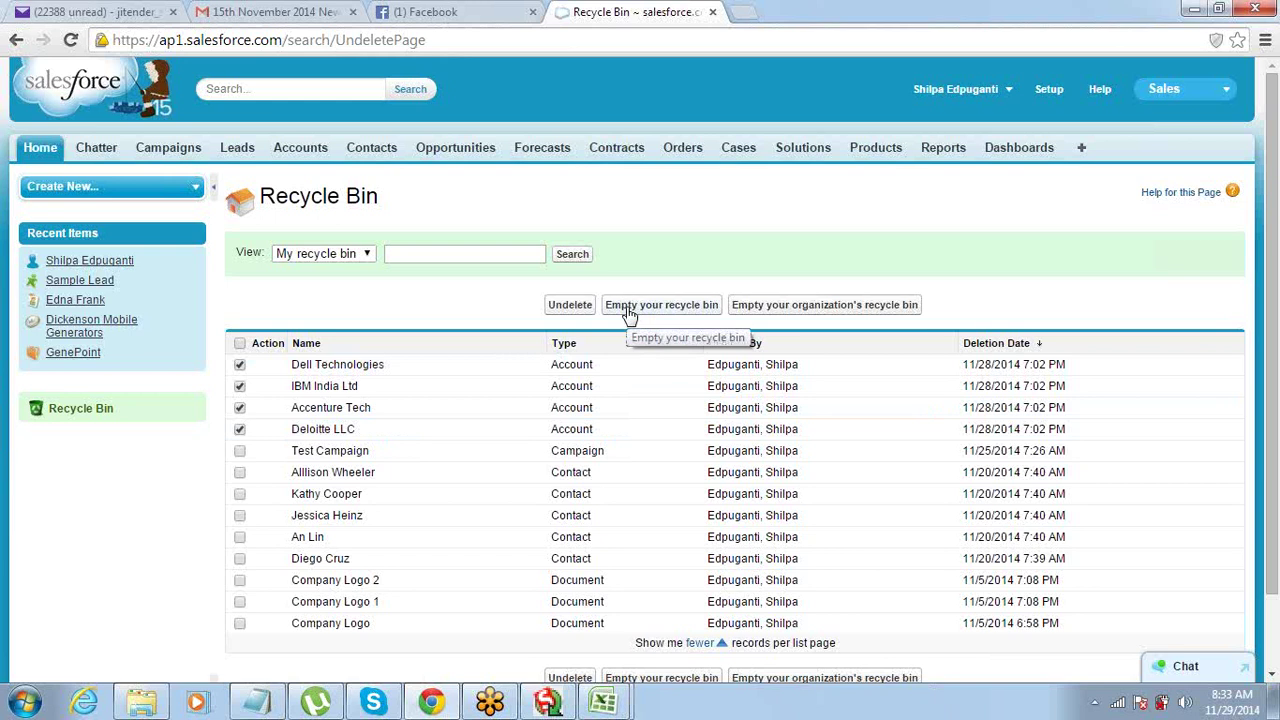
click(556, 311)
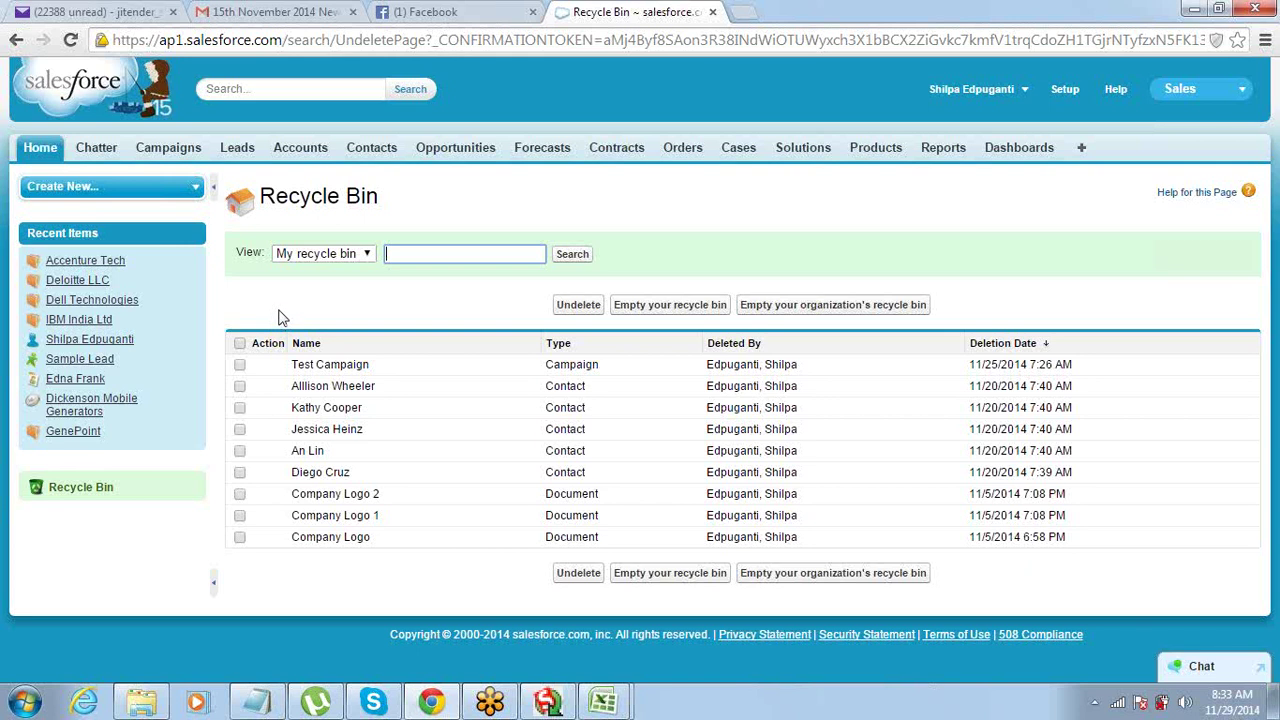
- Switch to the Notepad notes and add the line "Mass Transfer" below the Mass Delete section
click(397, 229)
click(274, 690)
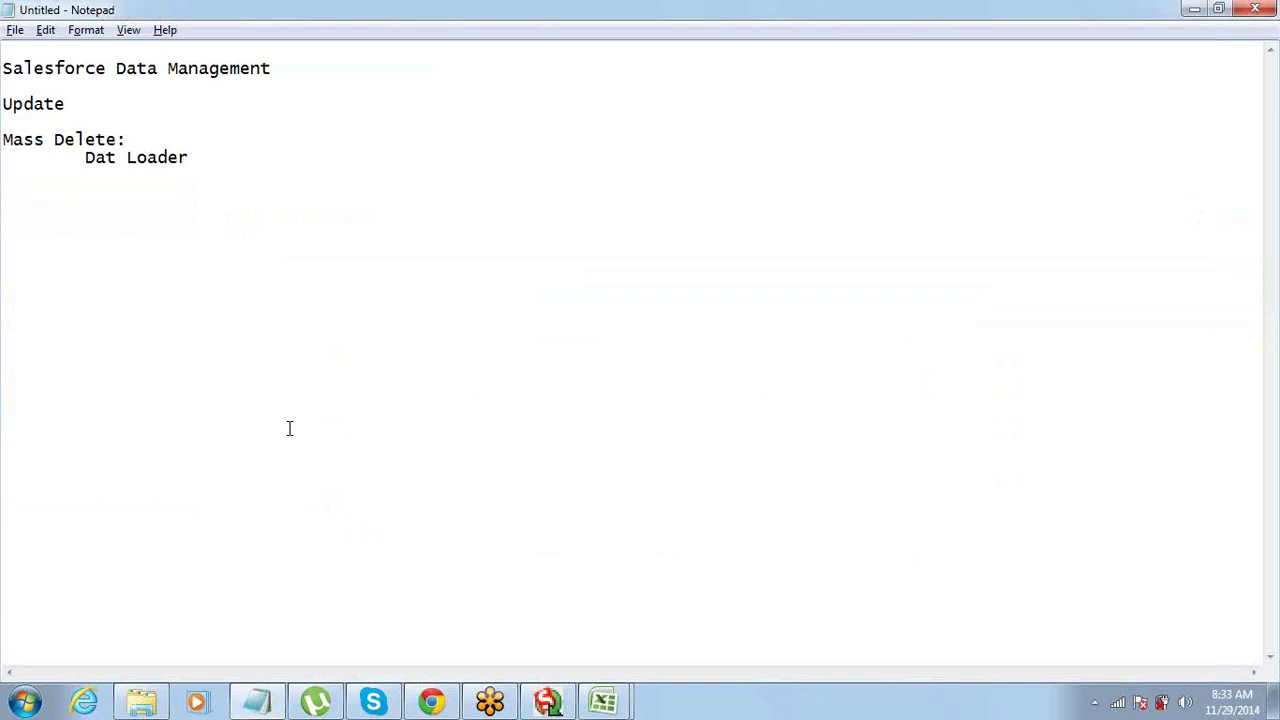
text(Mass Transfer)
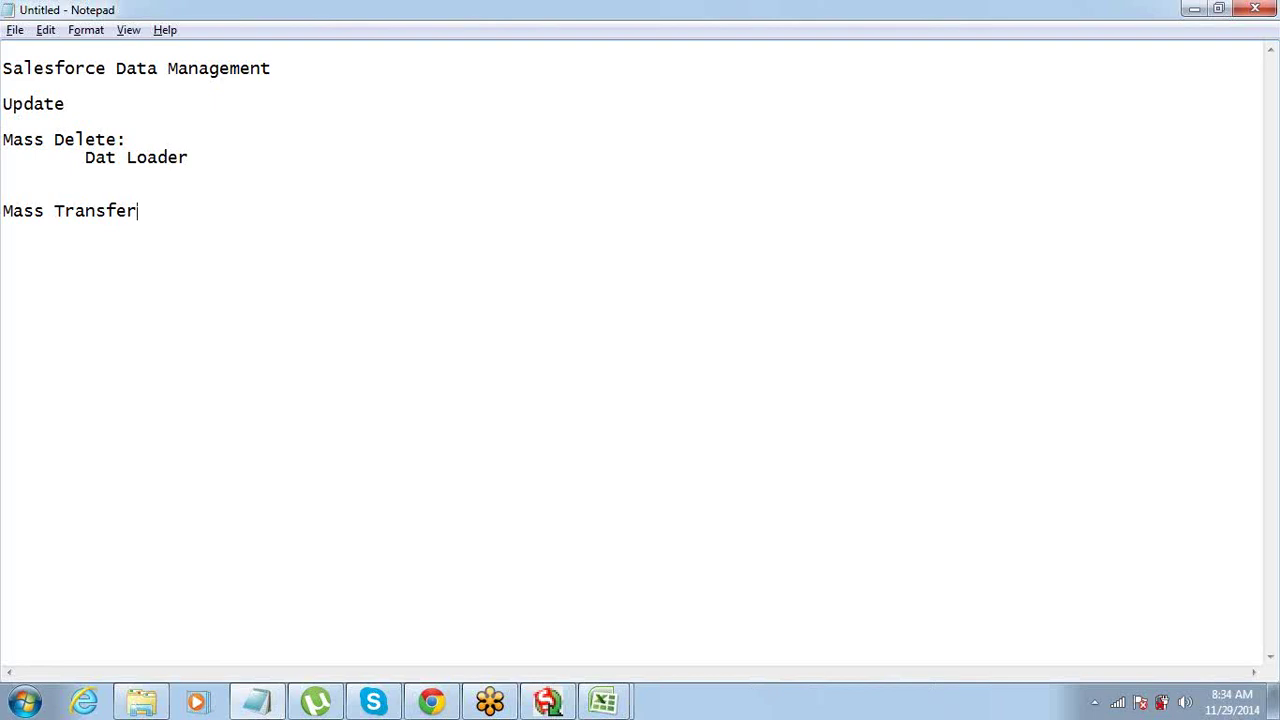
- Switch back to Salesforce, open Transfer Accounts from Mass Transfer Records in Setup, and look over the transfer fields and criteria
key(alt+Tab)
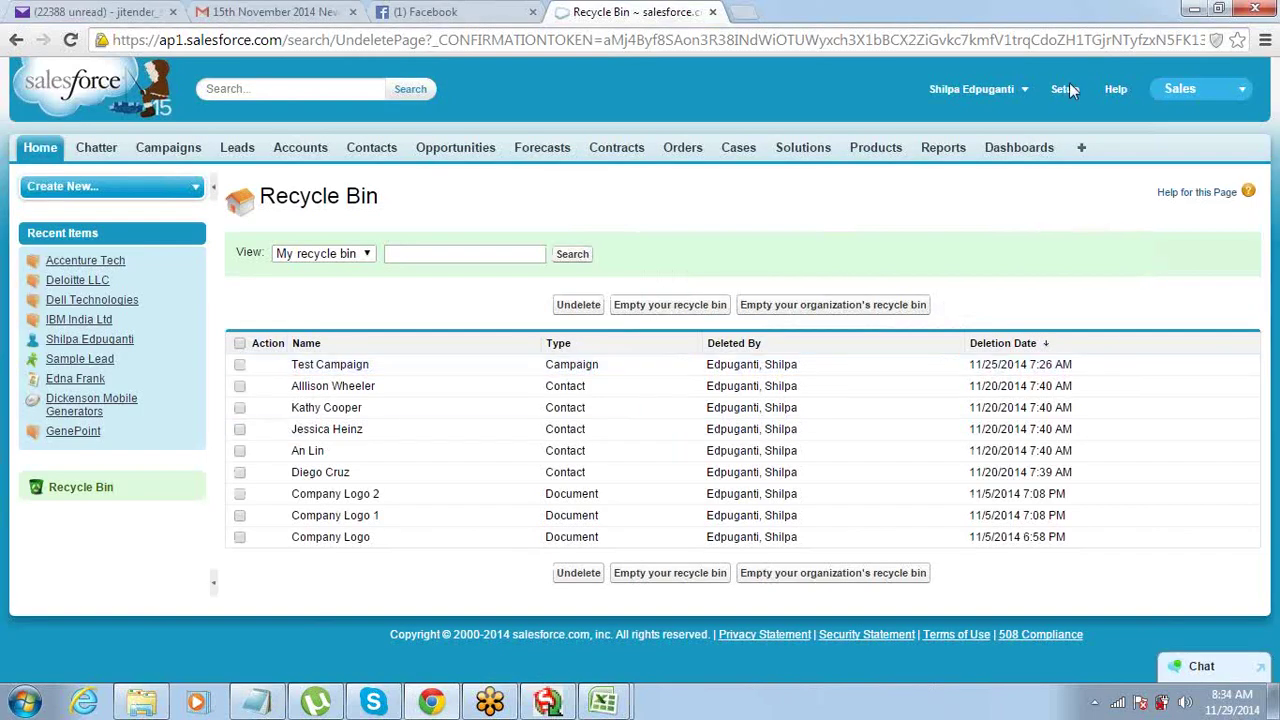
click(1066, 89)
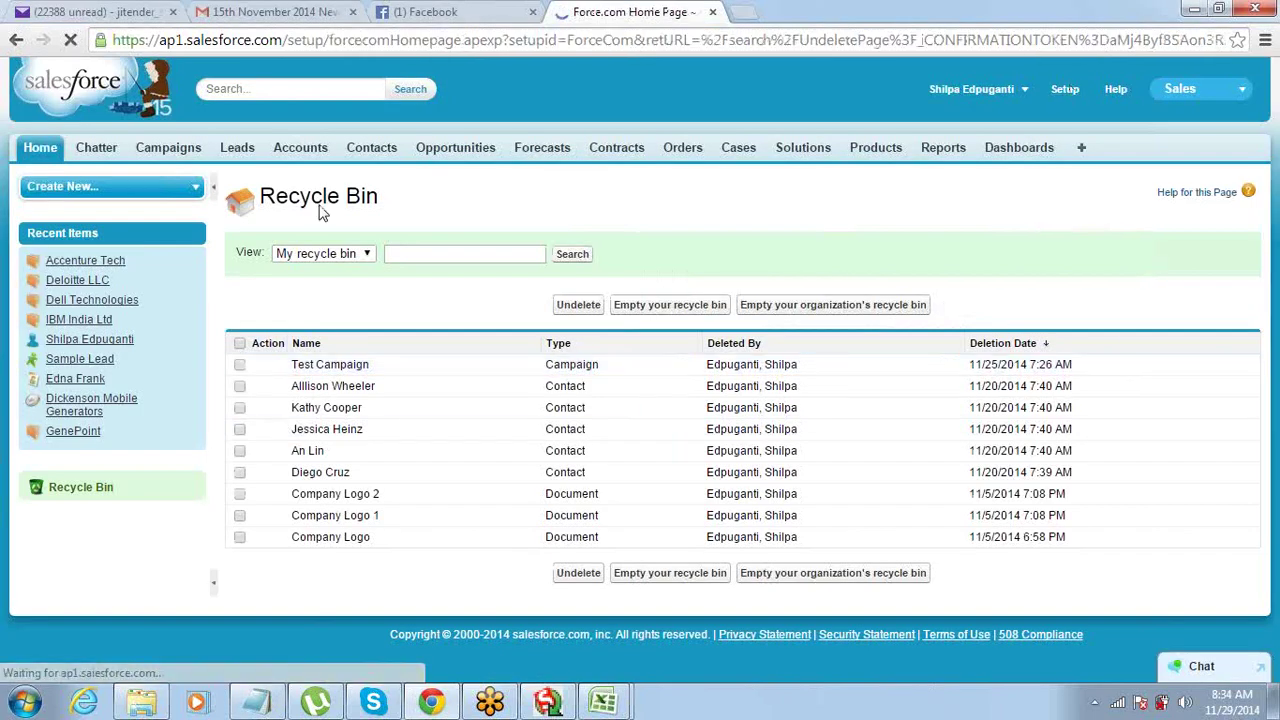
scroll(271, 259, down, 1)
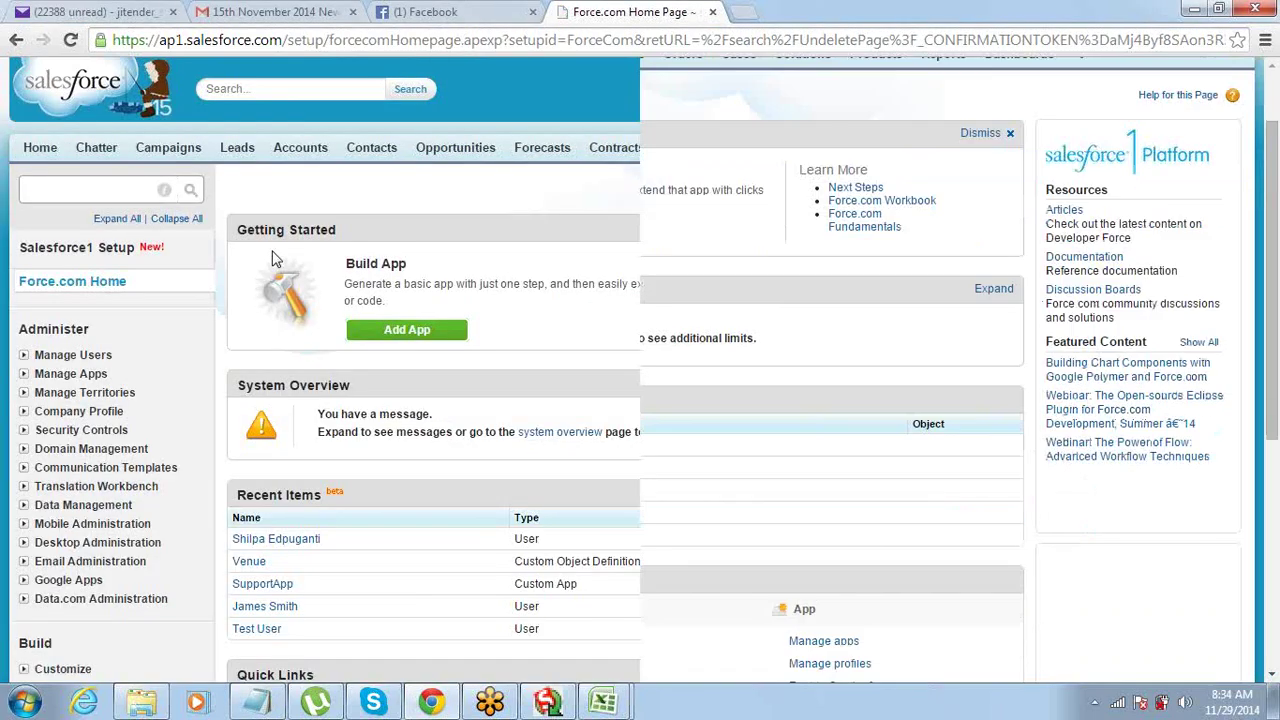
scroll(271, 259, down, 1)
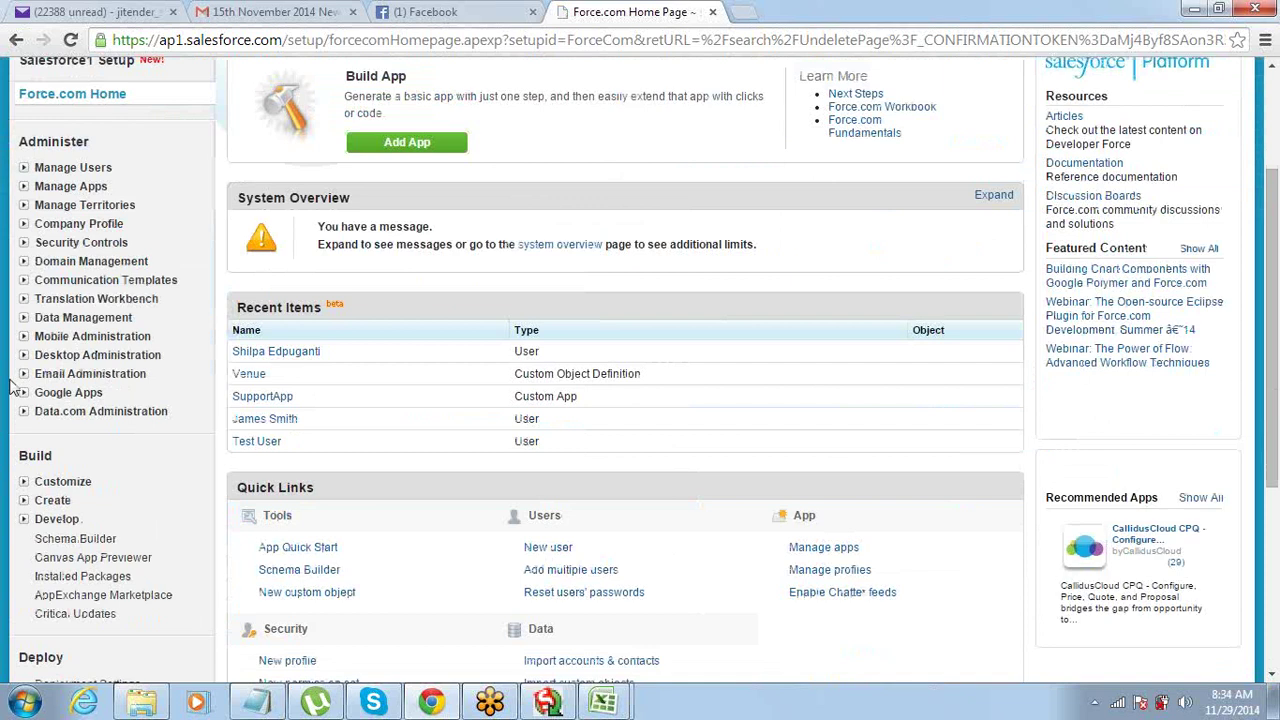
click(25, 320)
scroll(60, 290, down, 3)
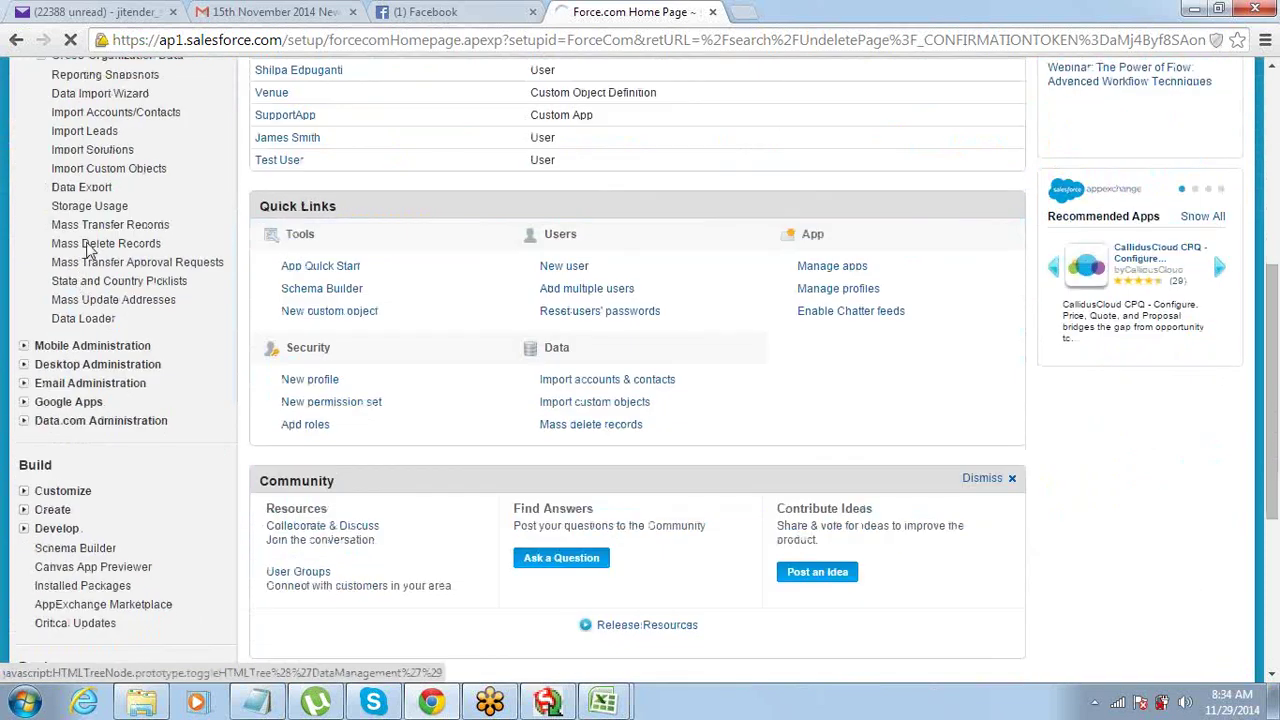
click(91, 226)
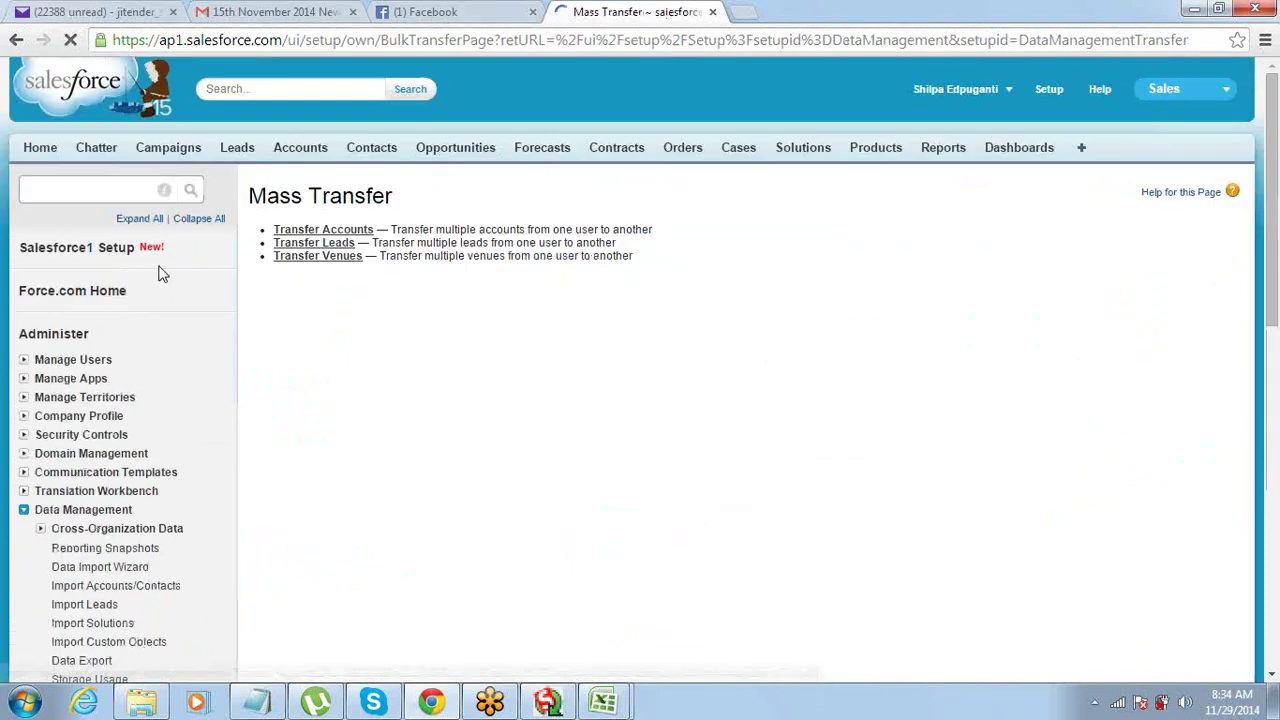
click(297, 231)
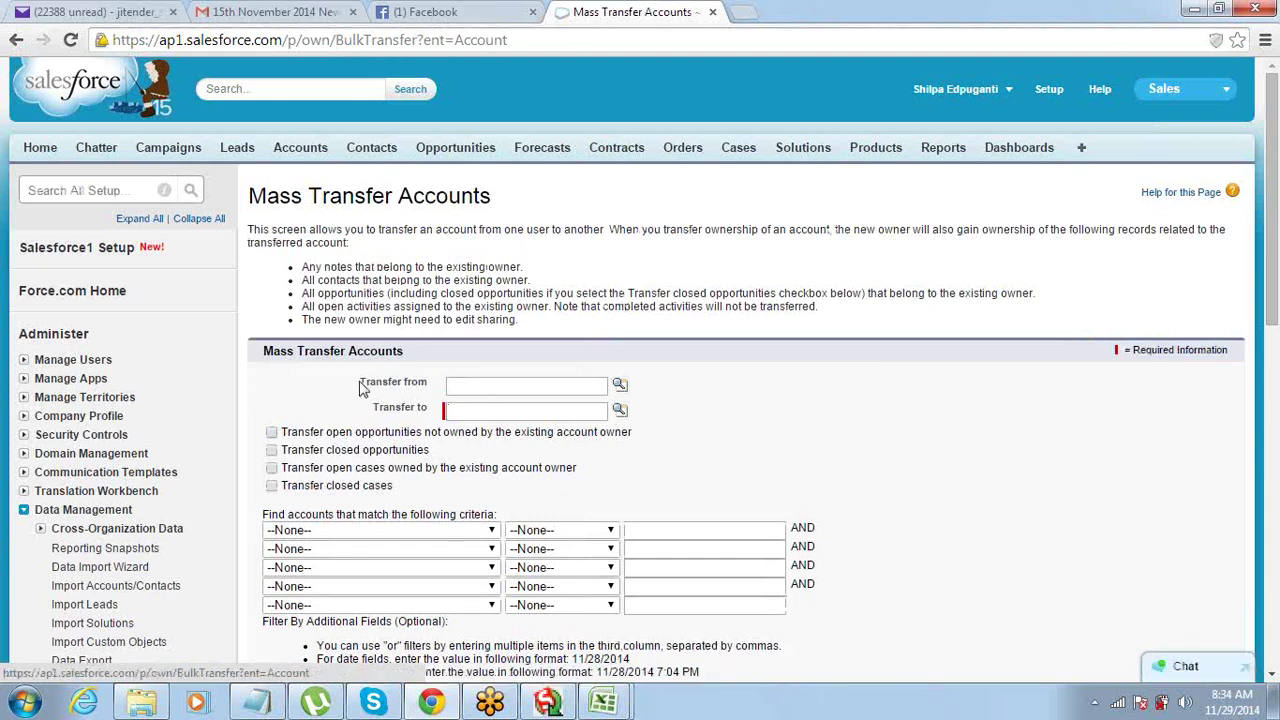
drag(359, 382, 436, 416)
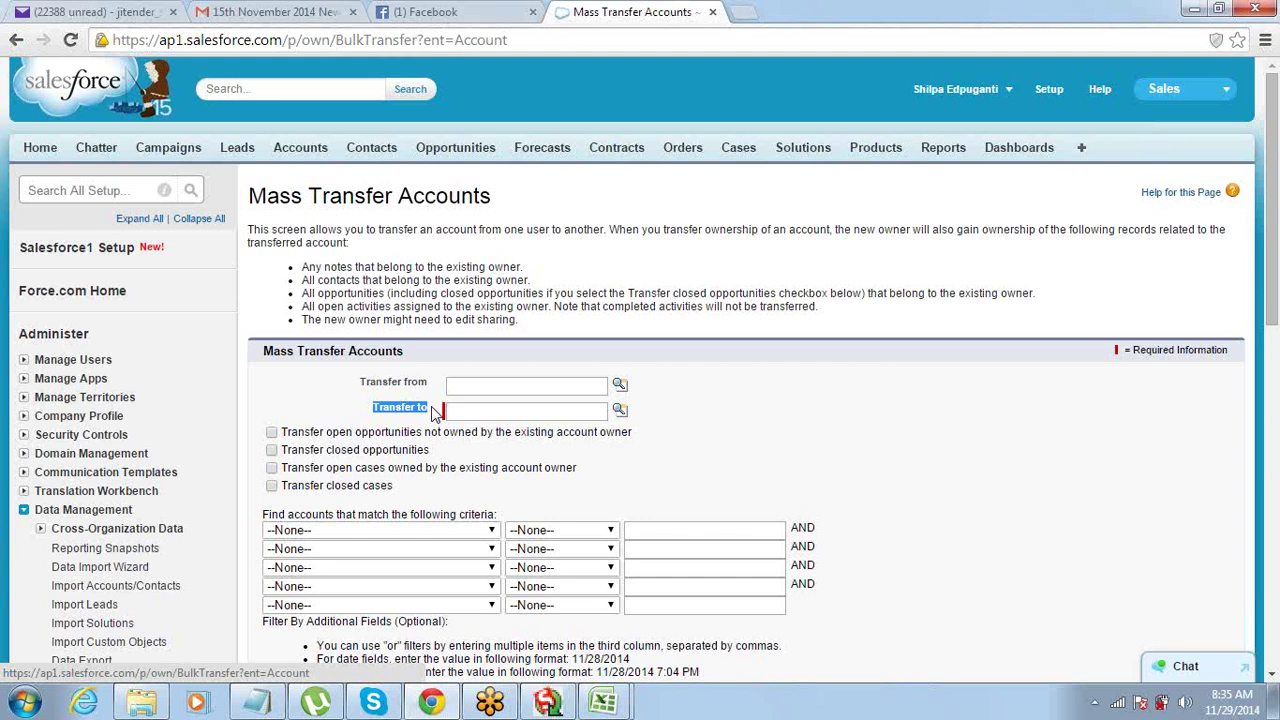
scroll(433, 410, down, 2)
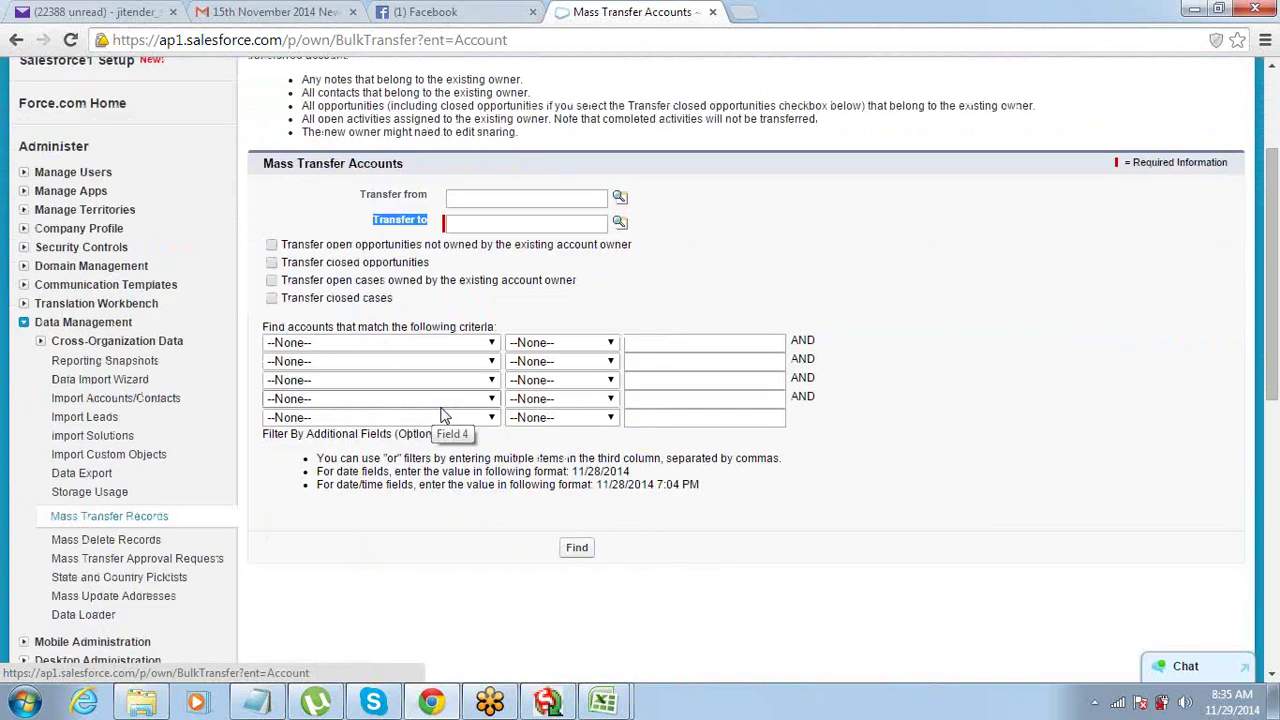
- Set both Transfer to and Transfer from to the logged-in user and find the matching accounts
click(621, 229)
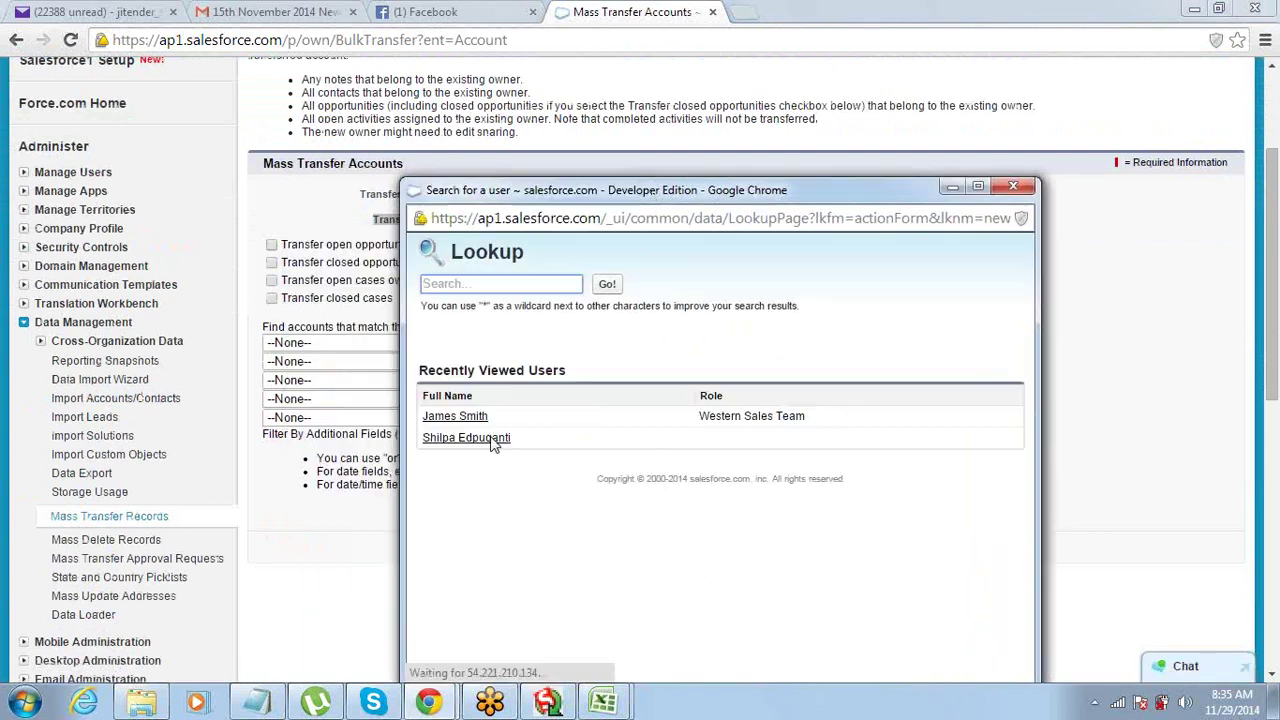
click(476, 440)
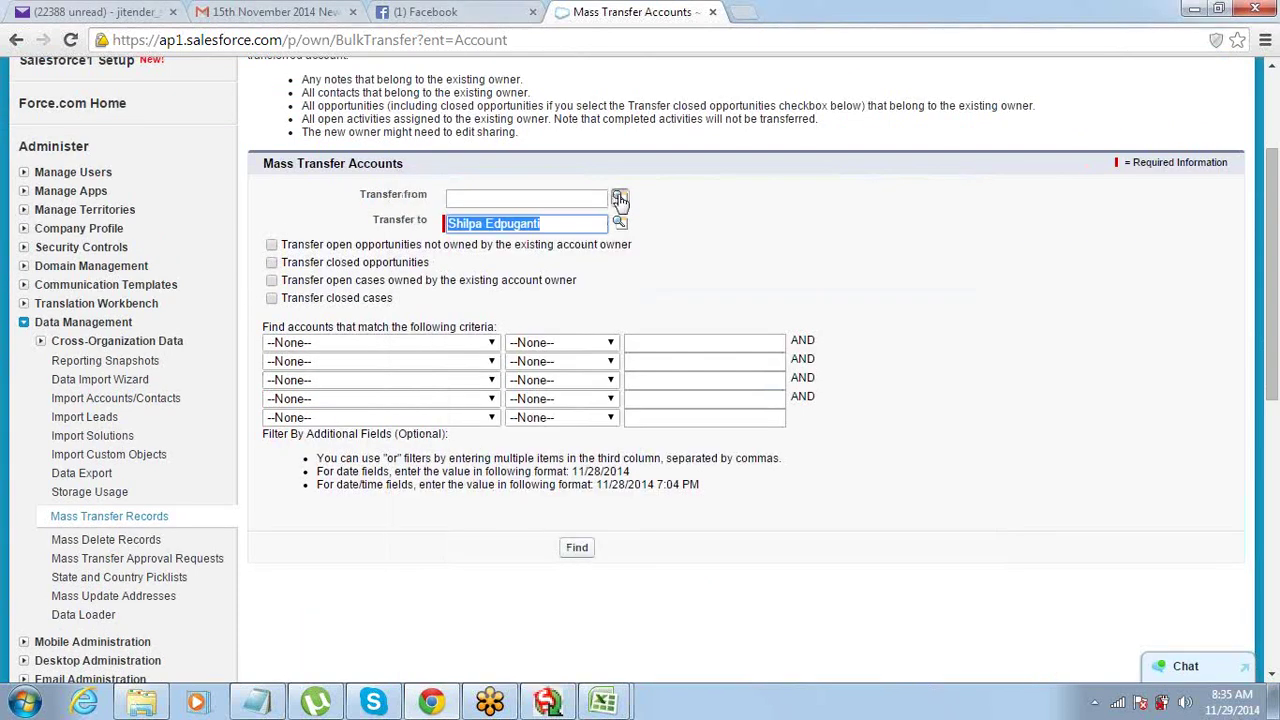
click(619, 200)
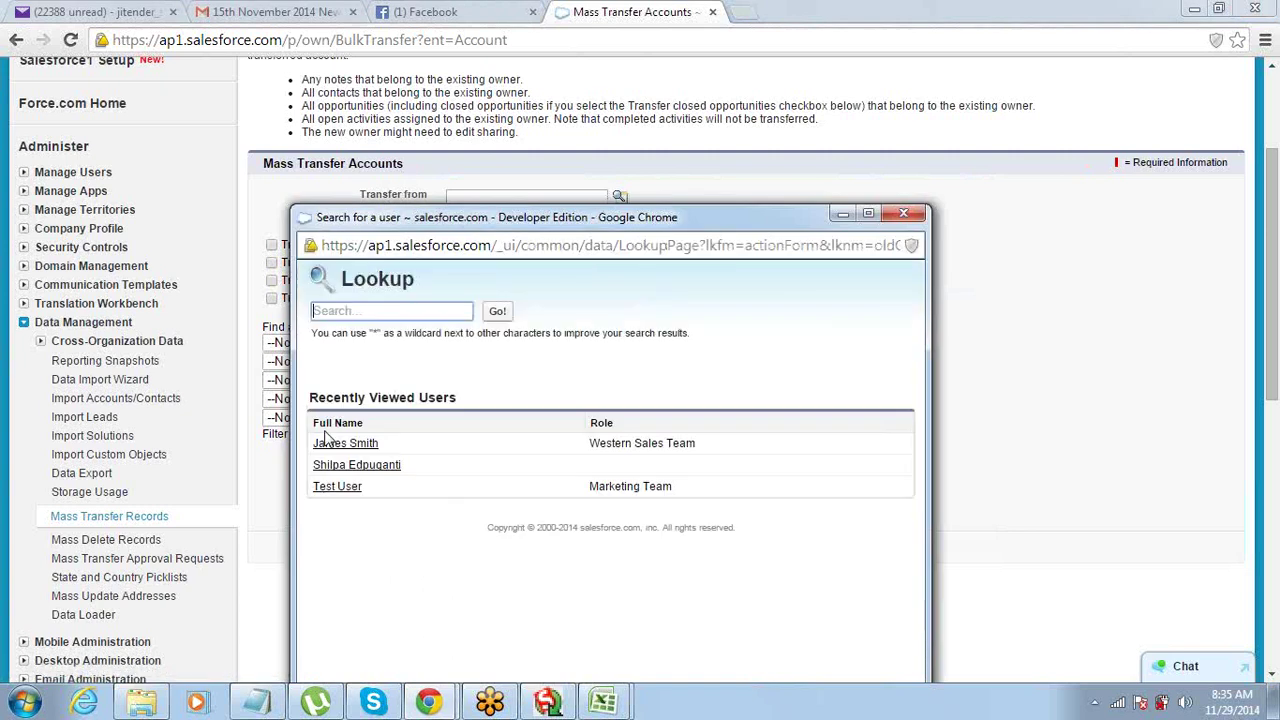
click(330, 465)
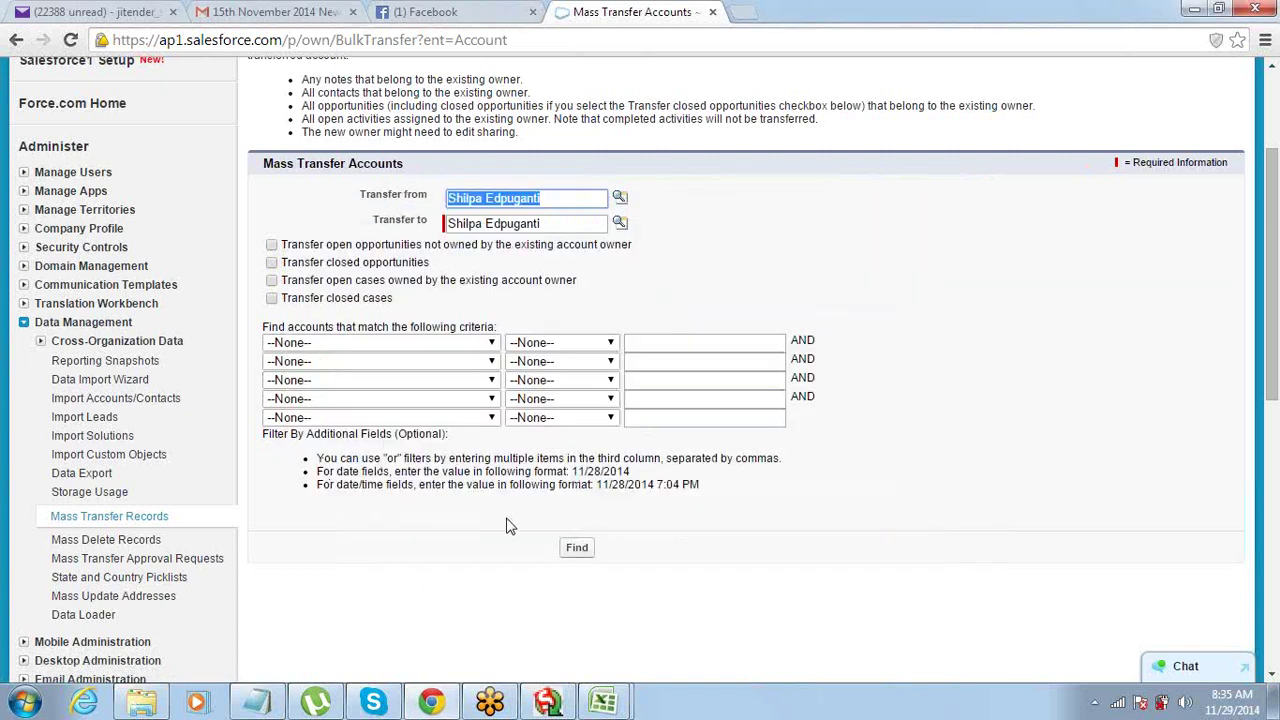
click(573, 552)
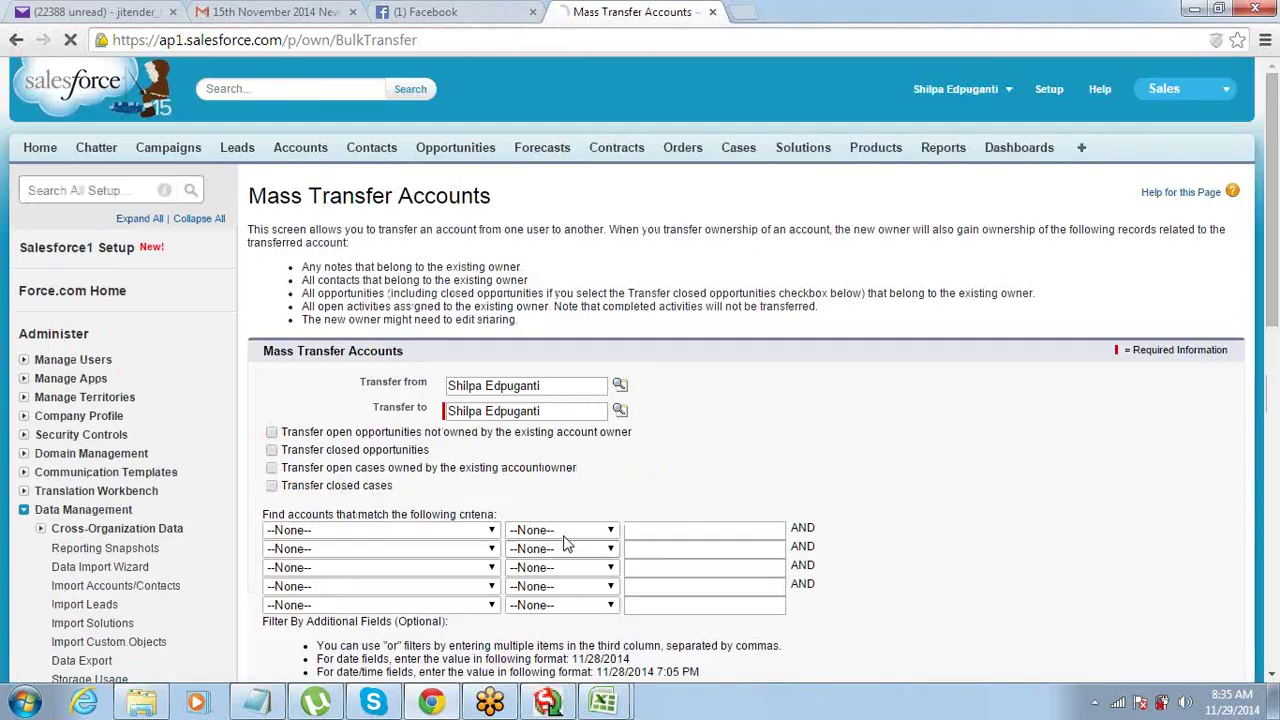
scroll(443, 491, up, 4)
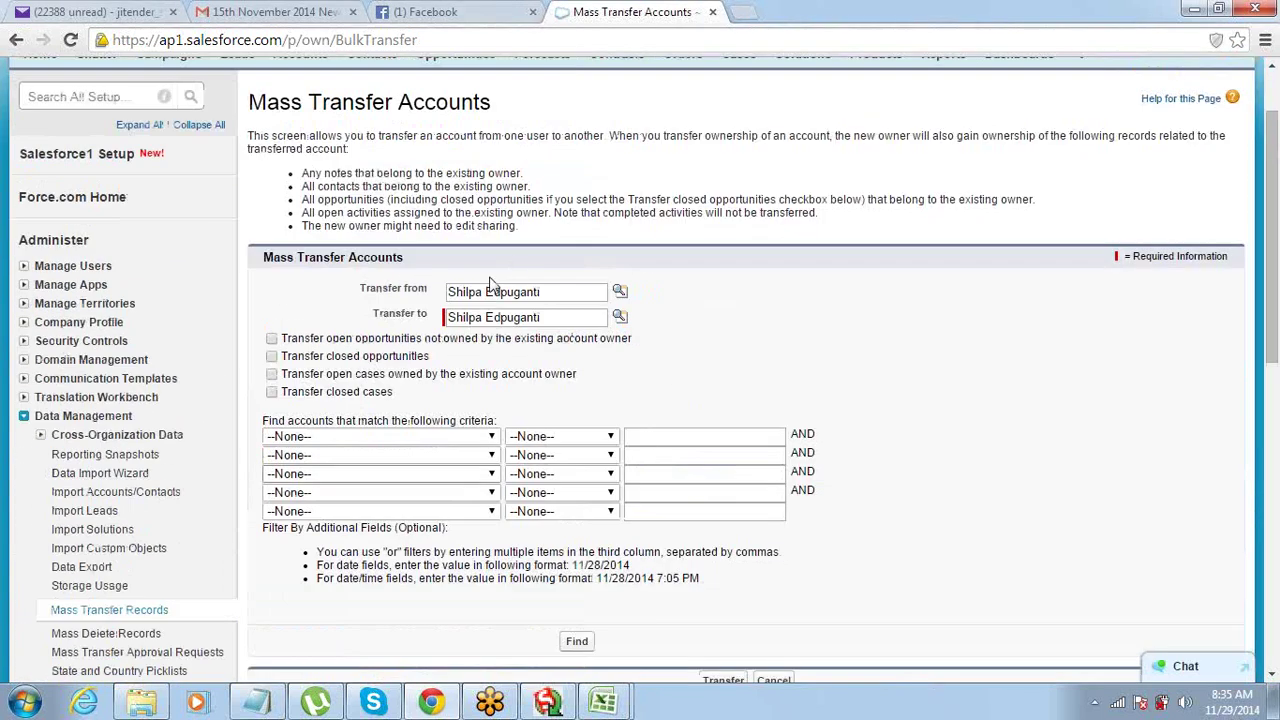
- Clear the Transfer from field and run the account search again
drag(564, 291, 265, 292)
key(BackSpace)
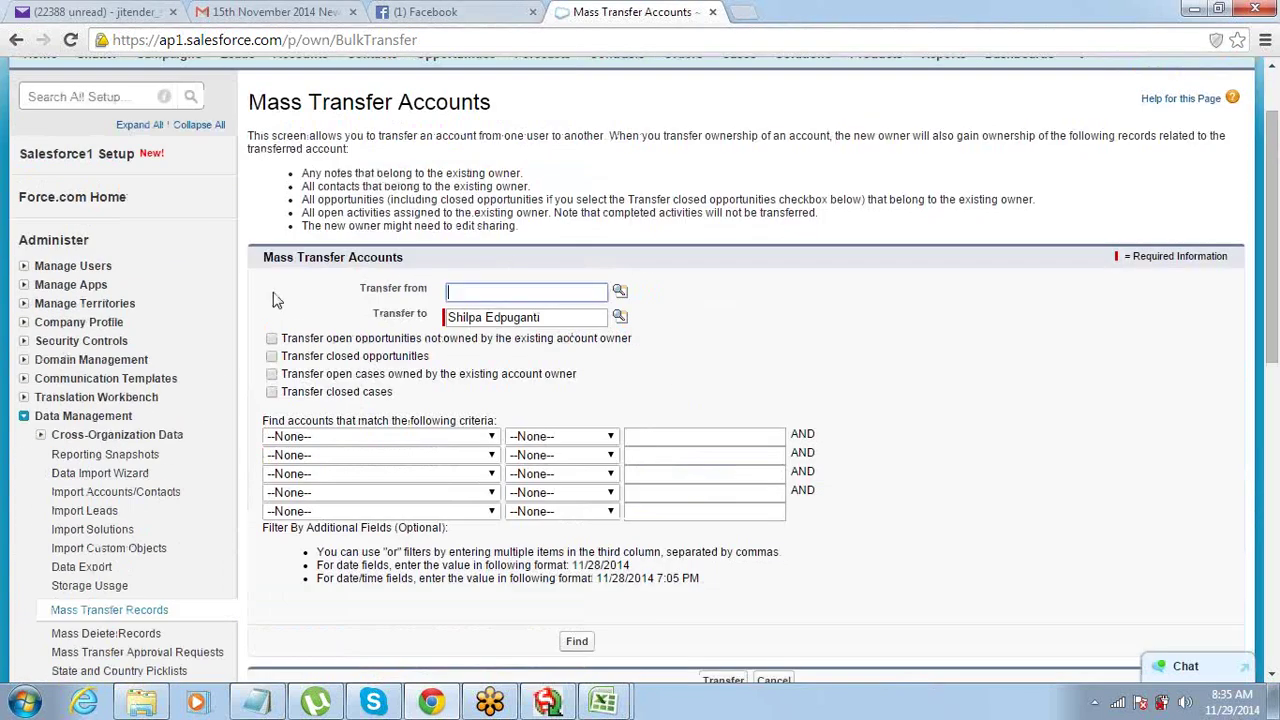
scroll(335, 505, down, 3)
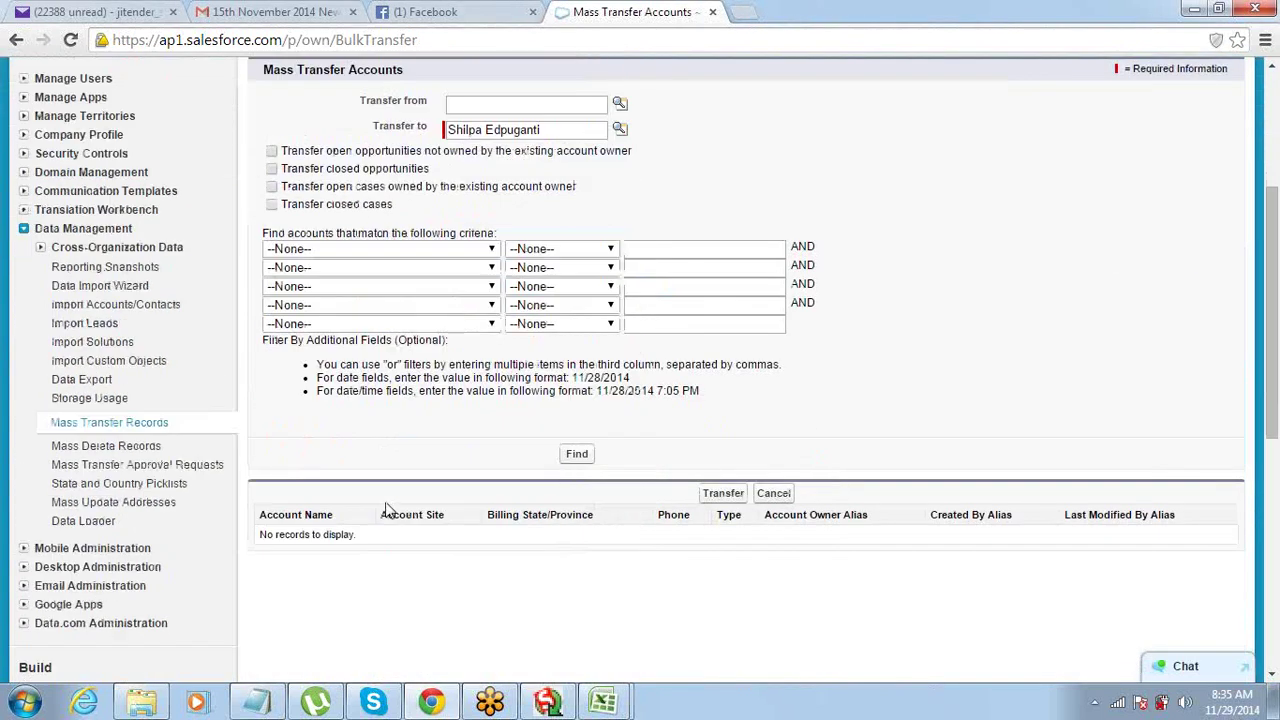
click(575, 456)
scroll(553, 462, up, 3)
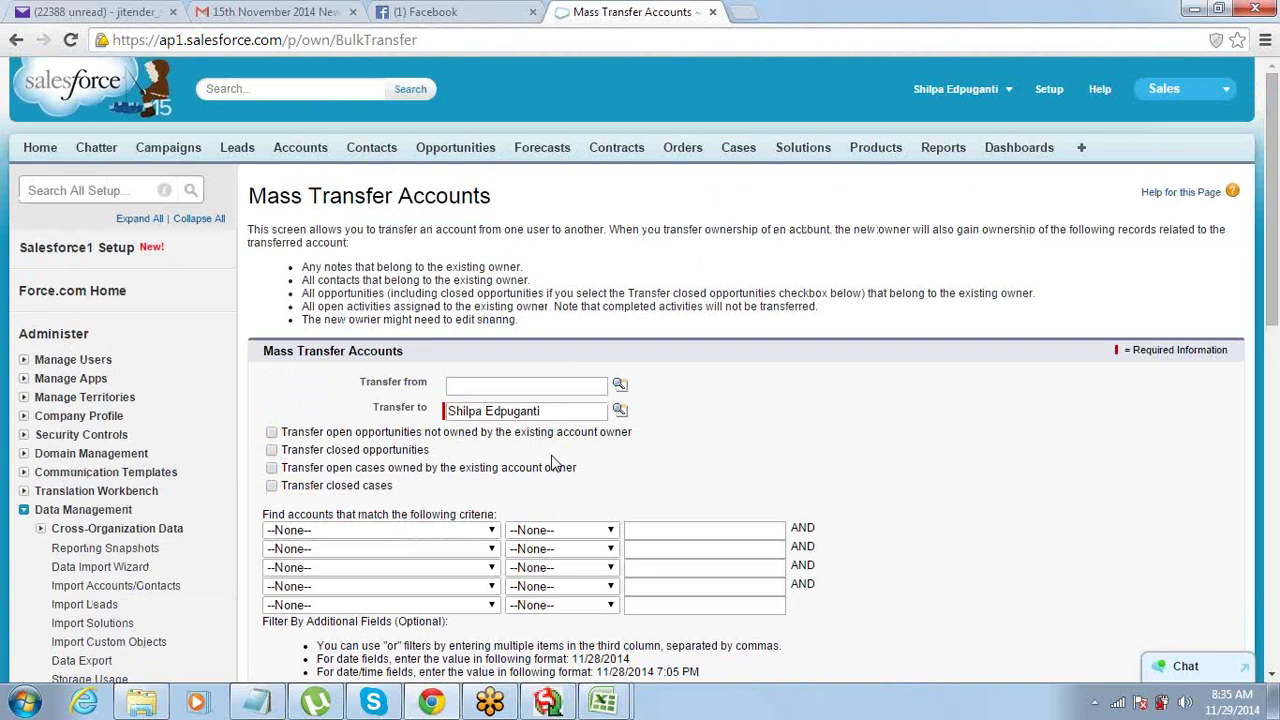
- Clear the Transfer to field, set Transfer from to the logged-in user, and find that owner's accounts
drag(556, 414, 286, 410)
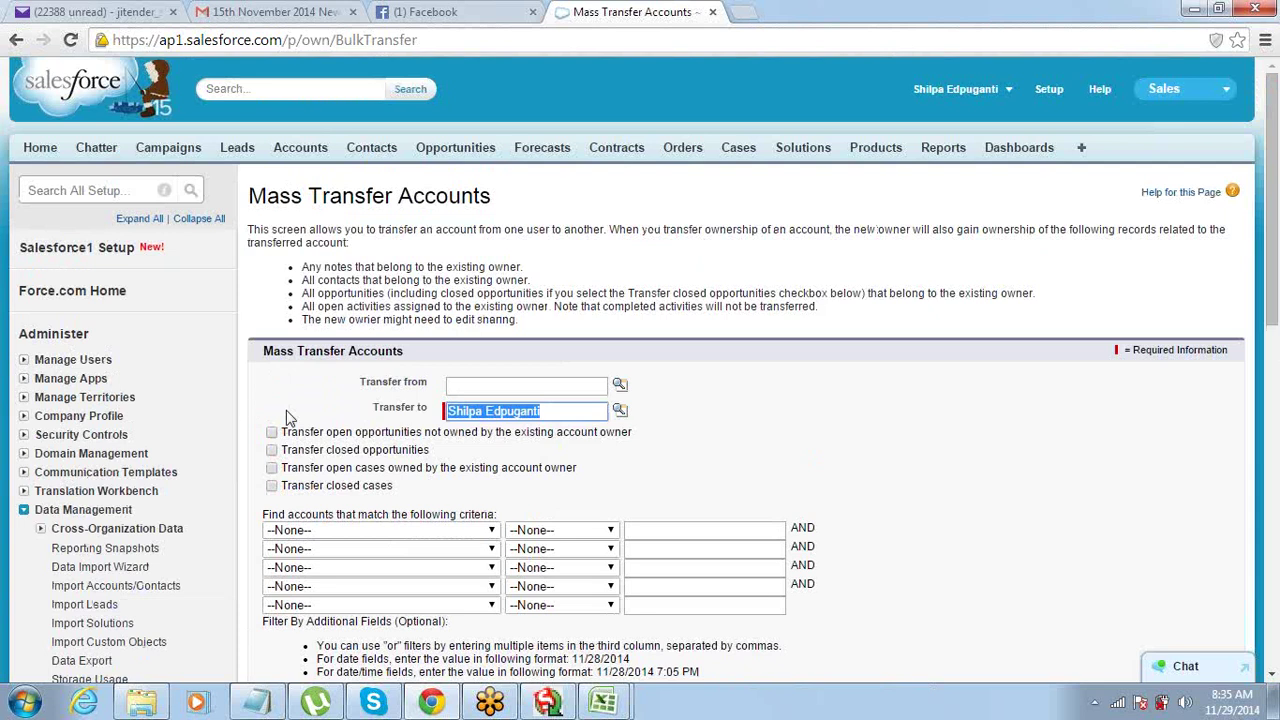
key(BackSpace)
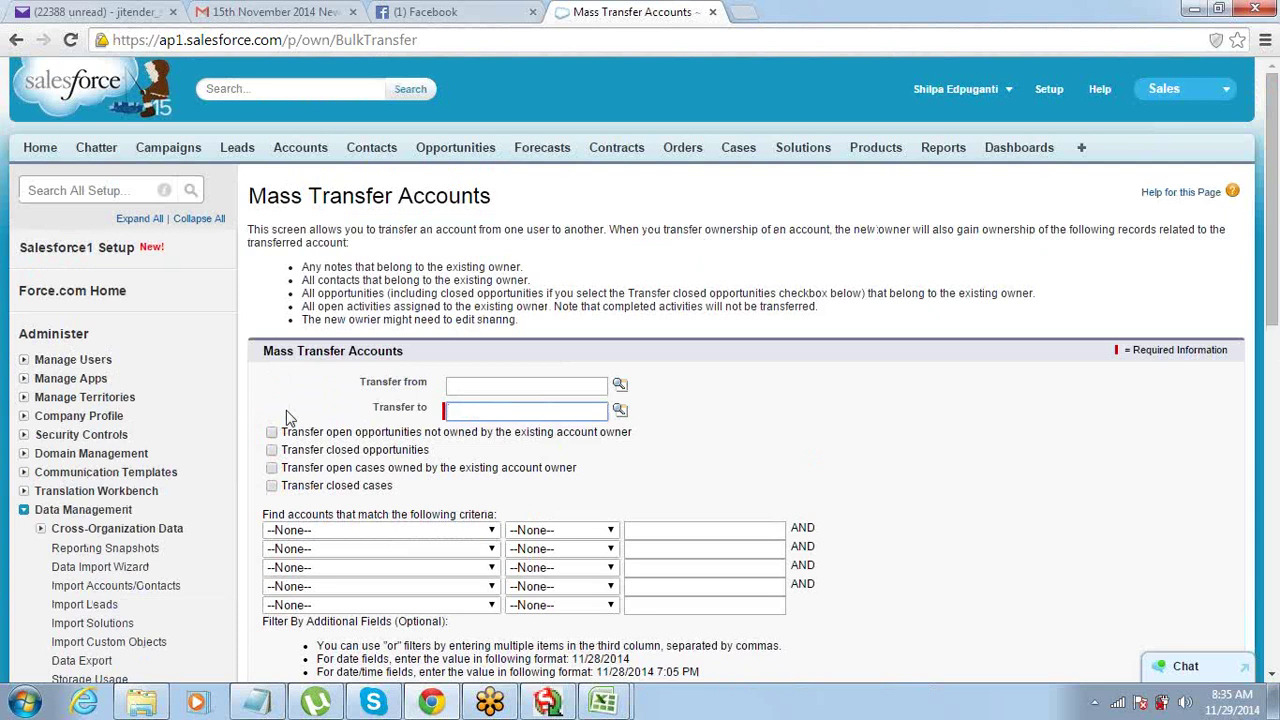
click(620, 385)
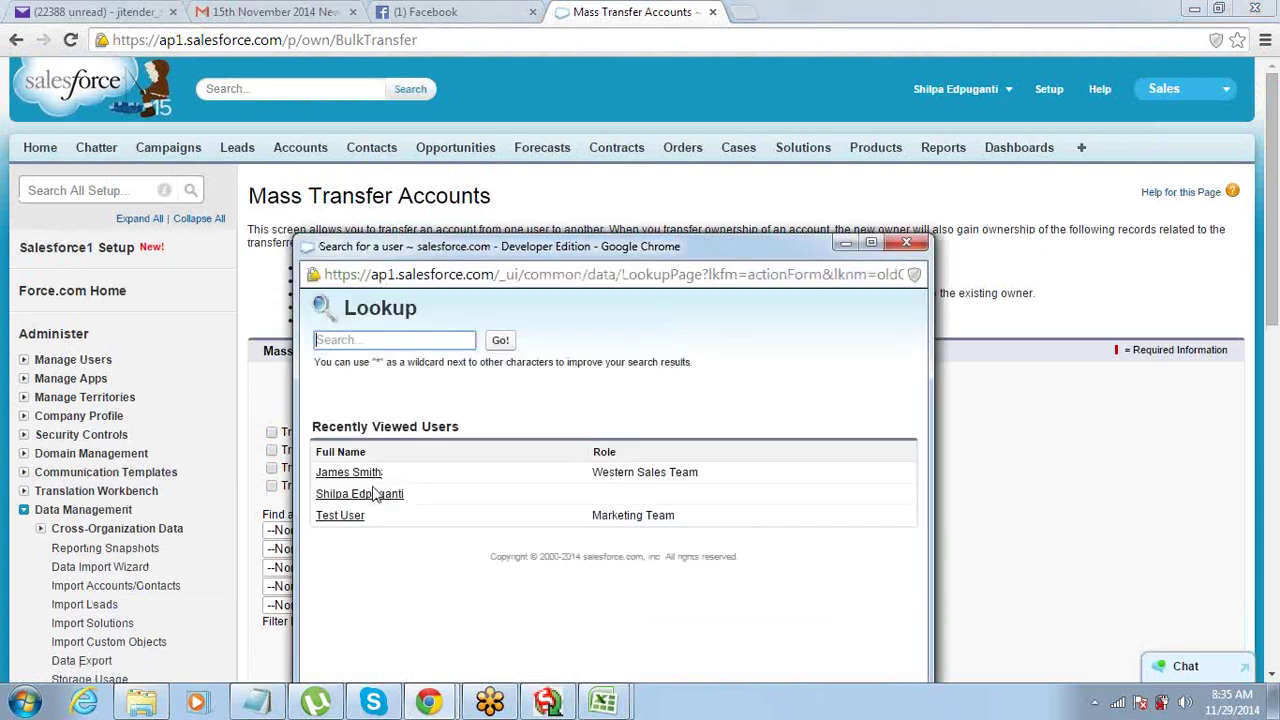
click(372, 494)
scroll(443, 478, down, 3)
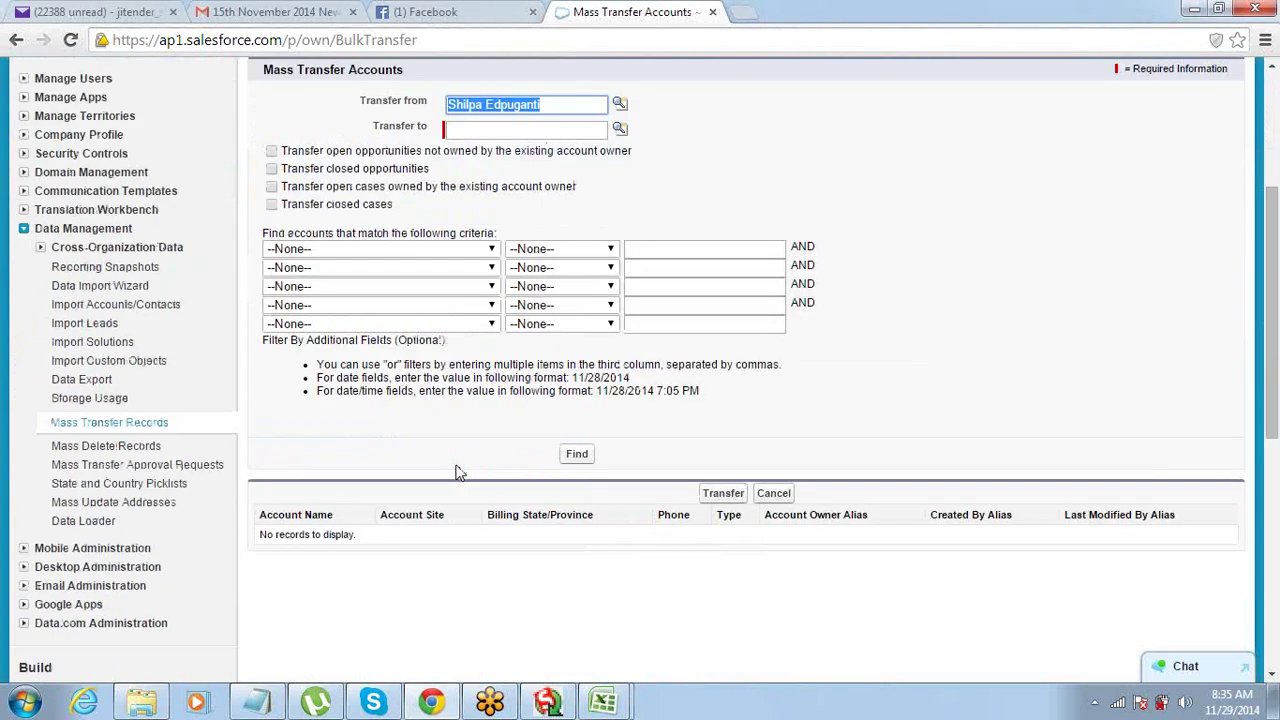
click(577, 455)
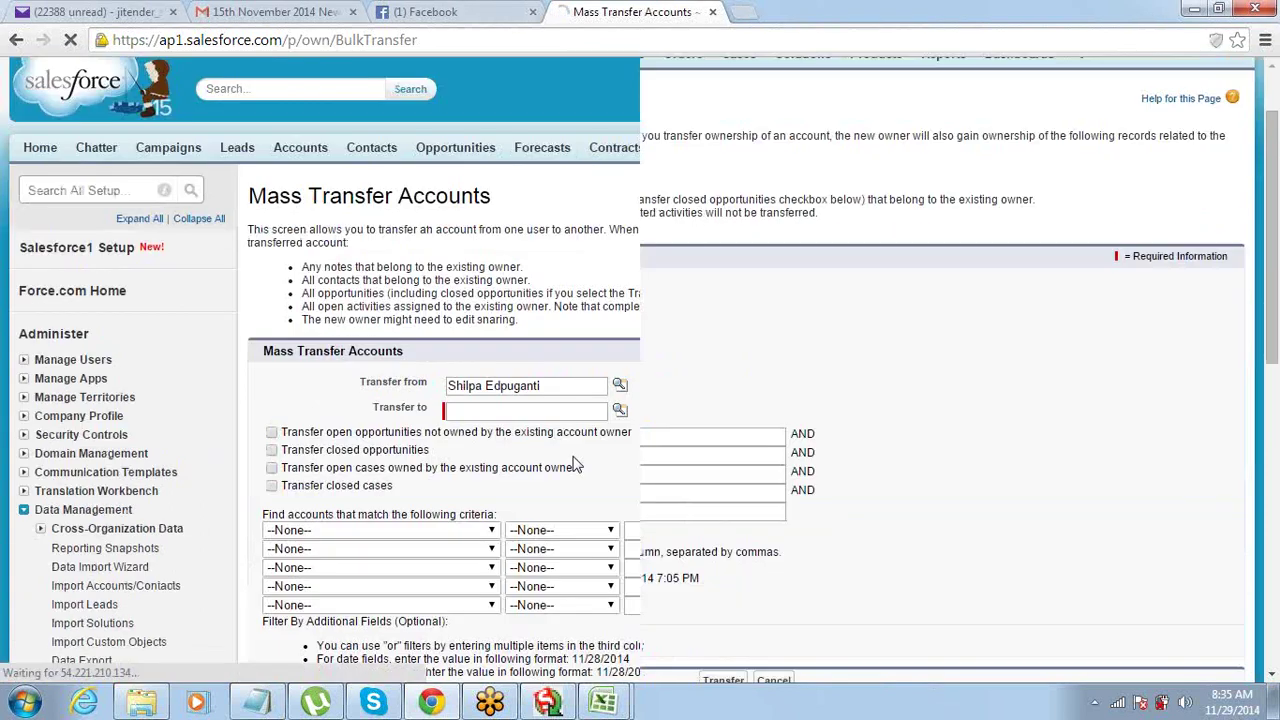
scroll(575, 462, down, 10)
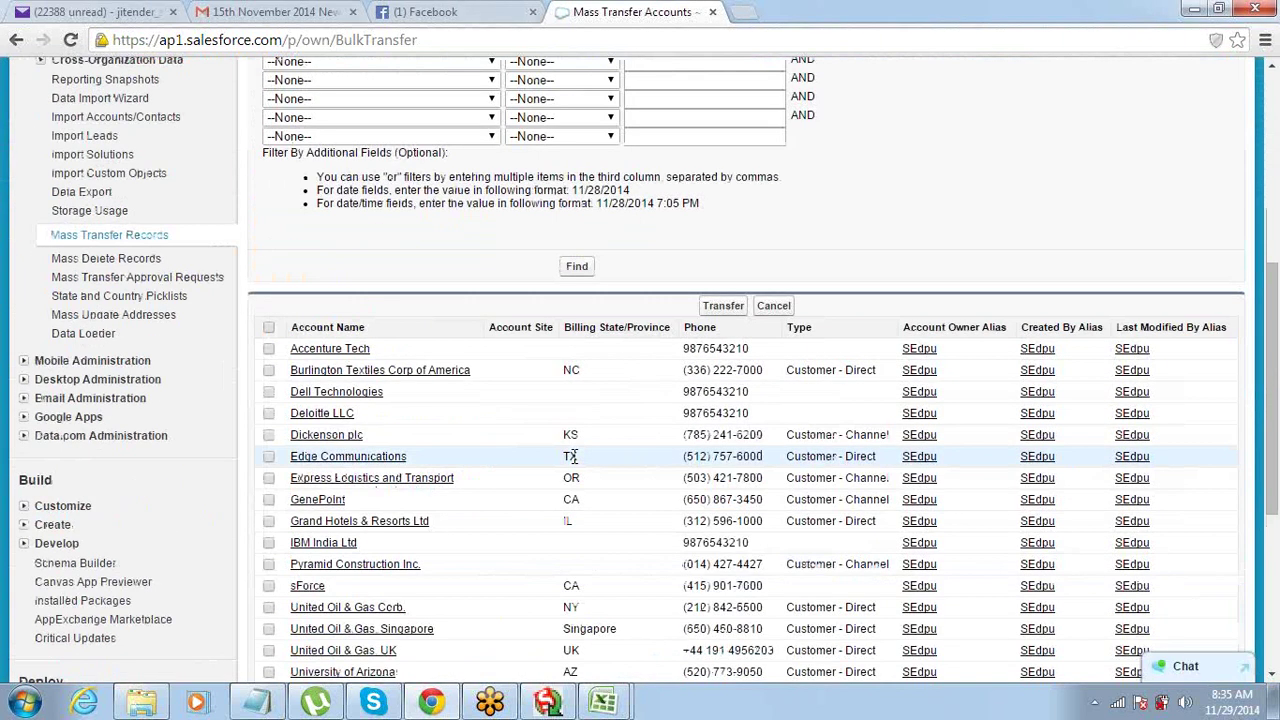
scroll(575, 463, down, 3)
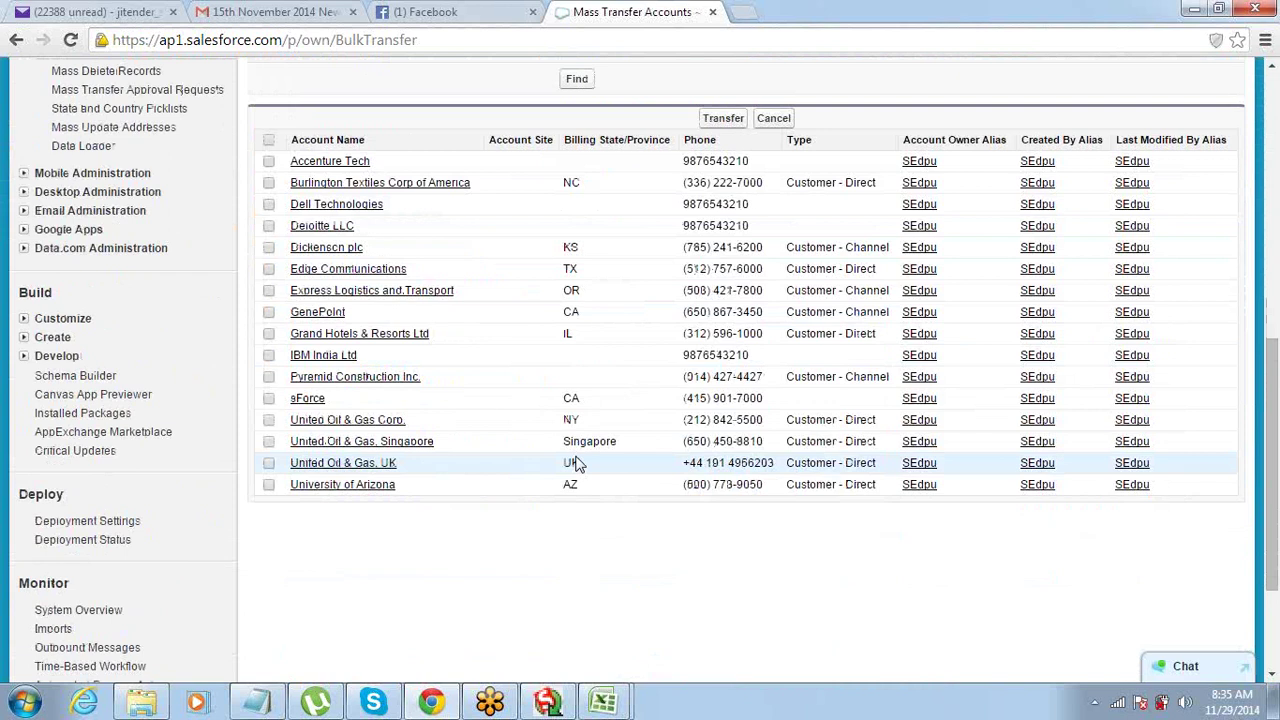
scroll(655, 472, up, 3)
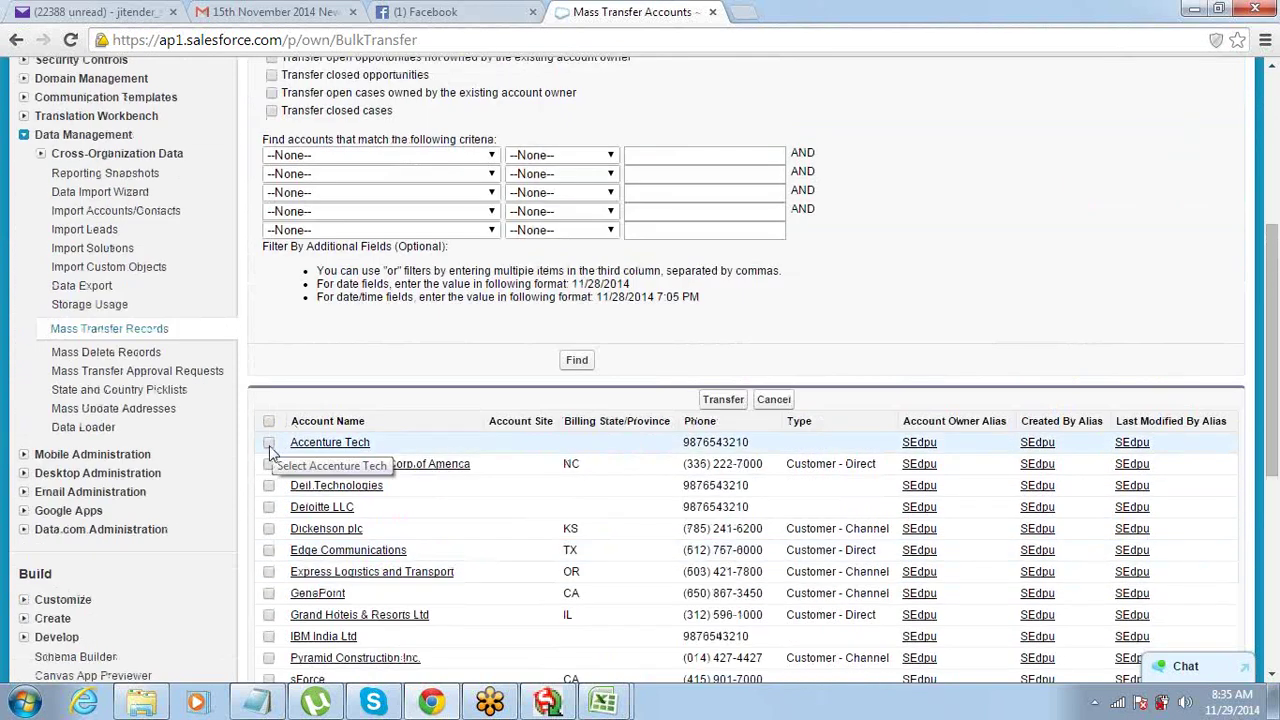
- Set Transfer to to the user with the Western Sales Team role
scroll(275, 445, up, 3)
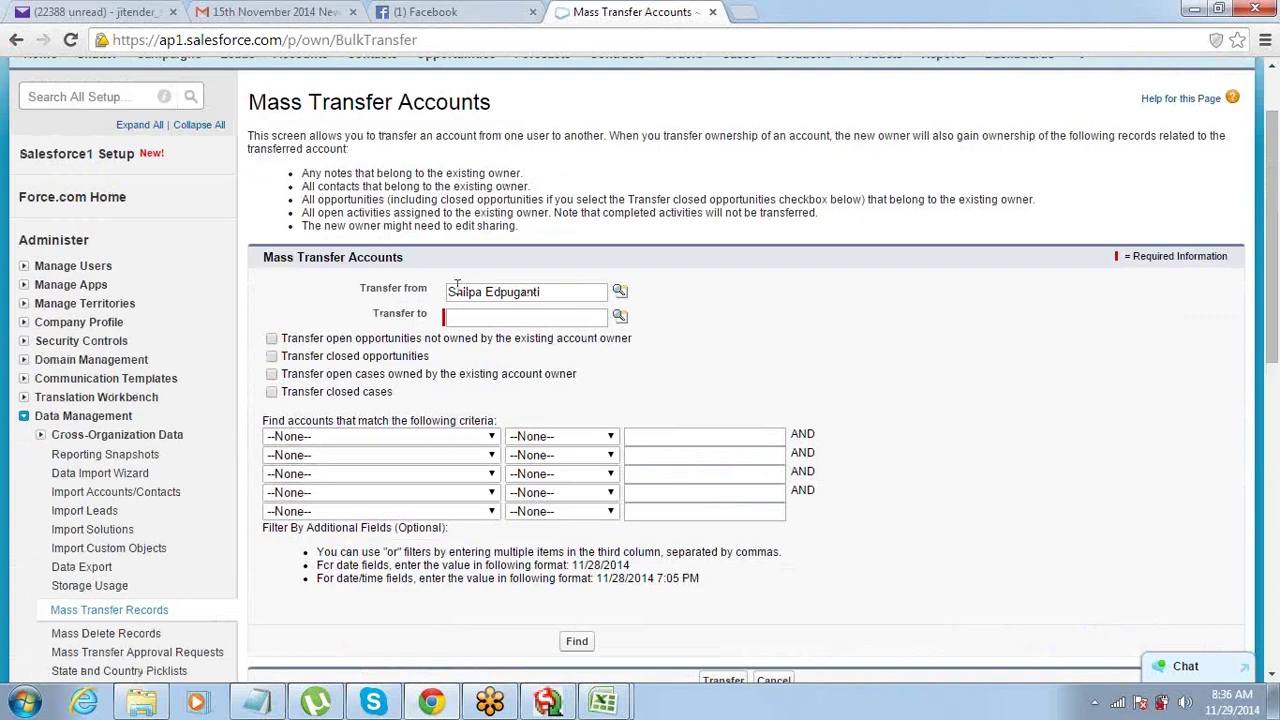
click(621, 317)
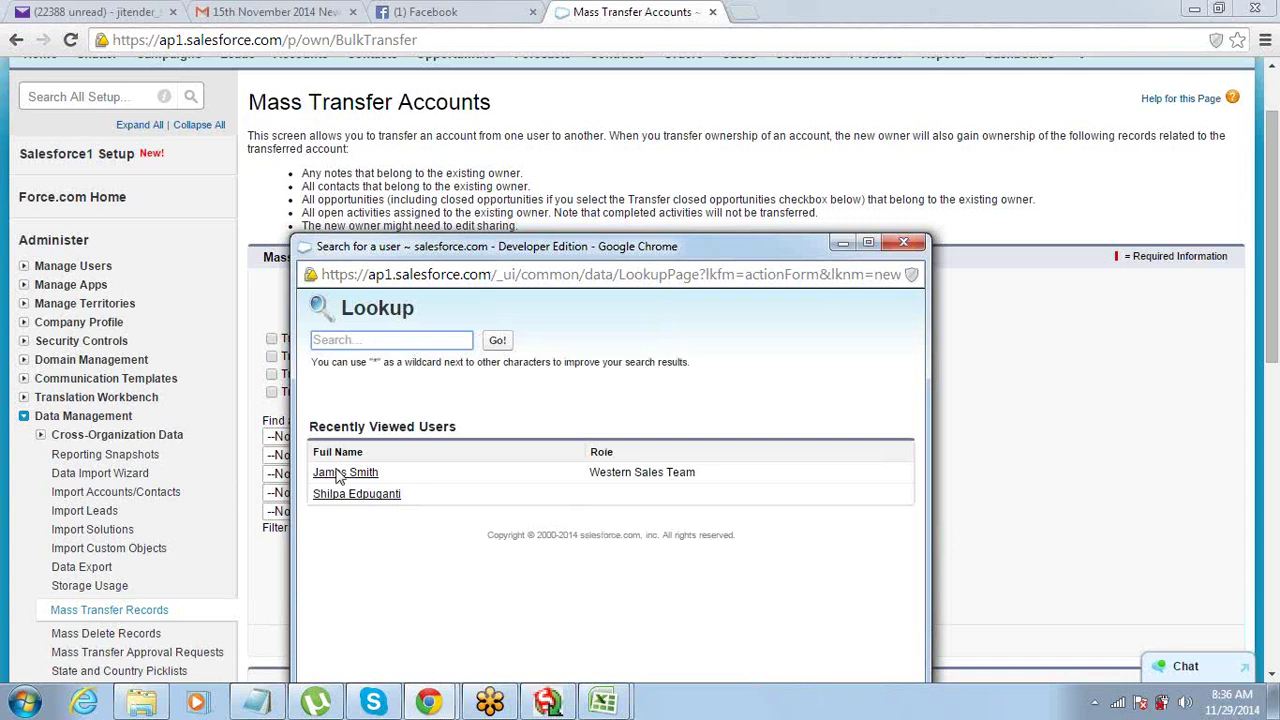
click(340, 474)
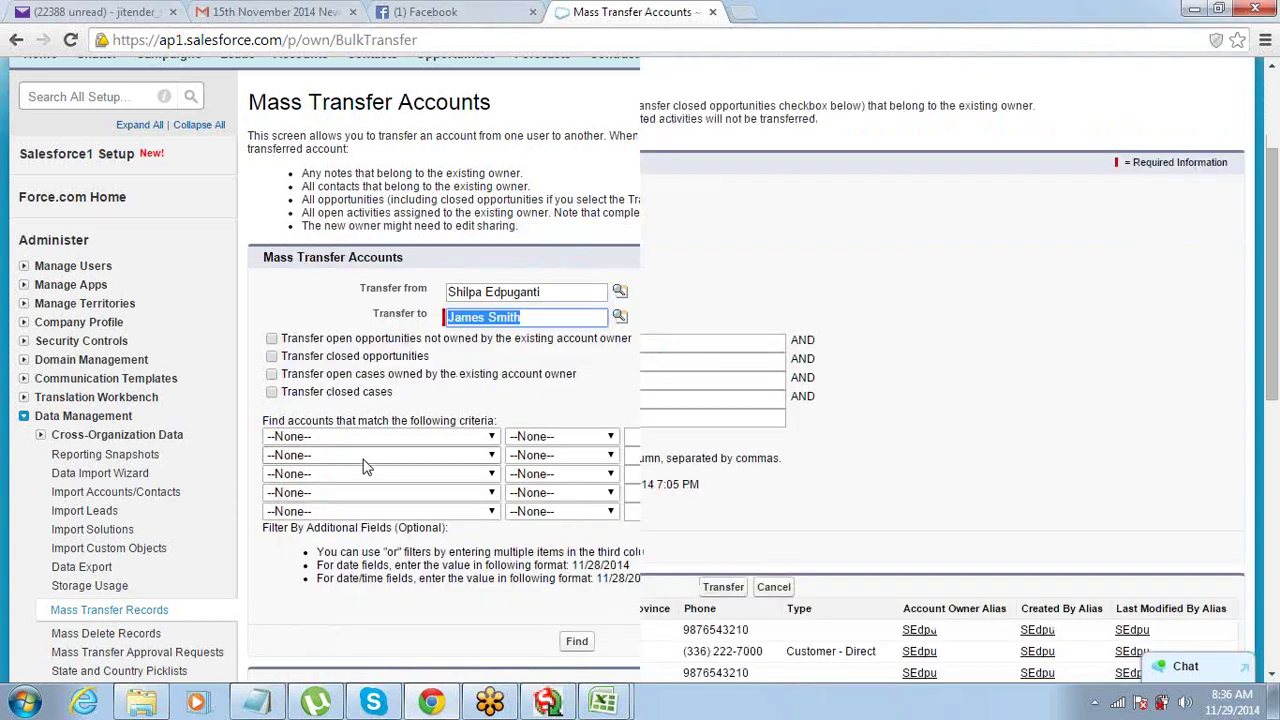
scroll(365, 468, down, 2)
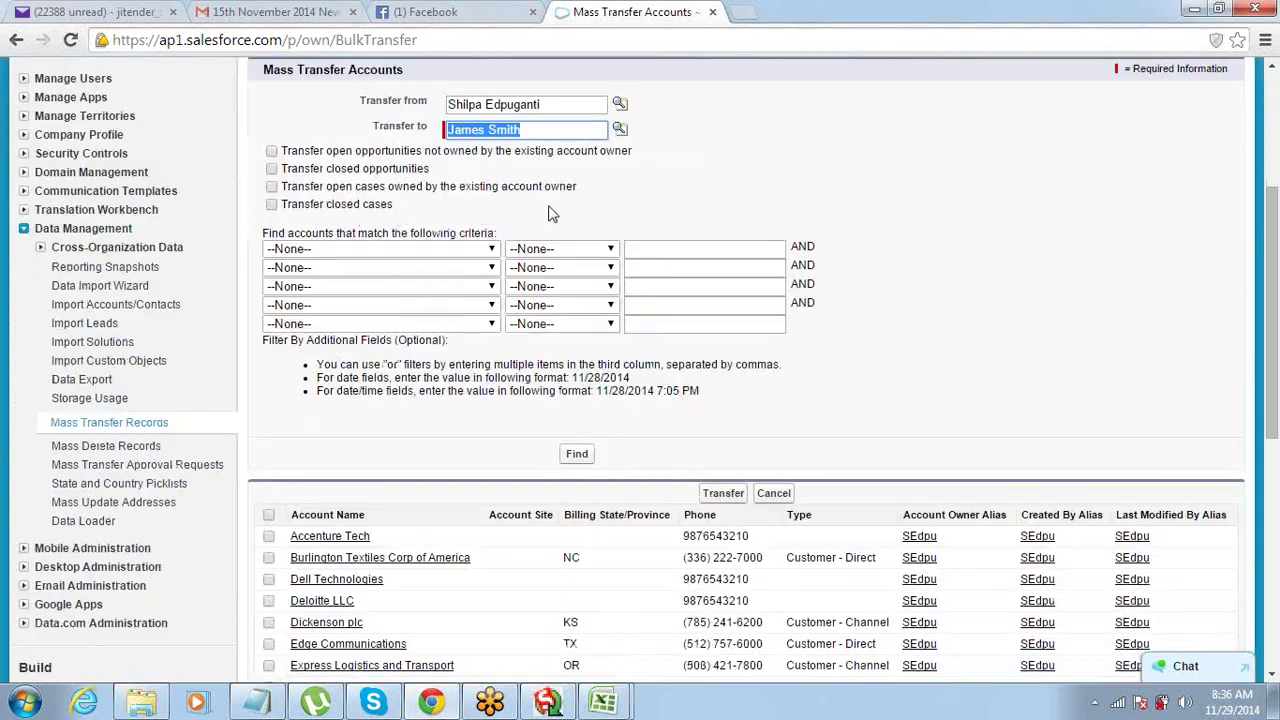
double_click(468, 129)
- Select all the accounts found for the transfer
scroll(478, 163, down, 2)
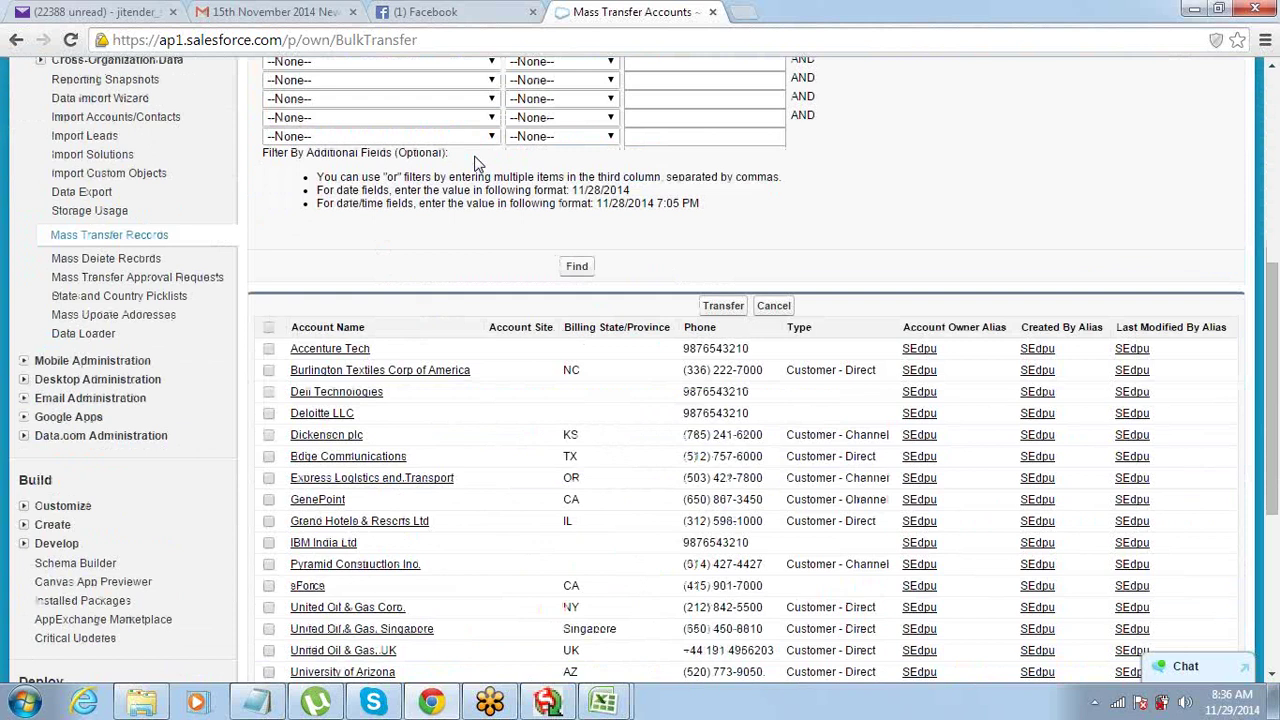
scroll(478, 163, down, 2)
scroll(478, 163, up, 1)
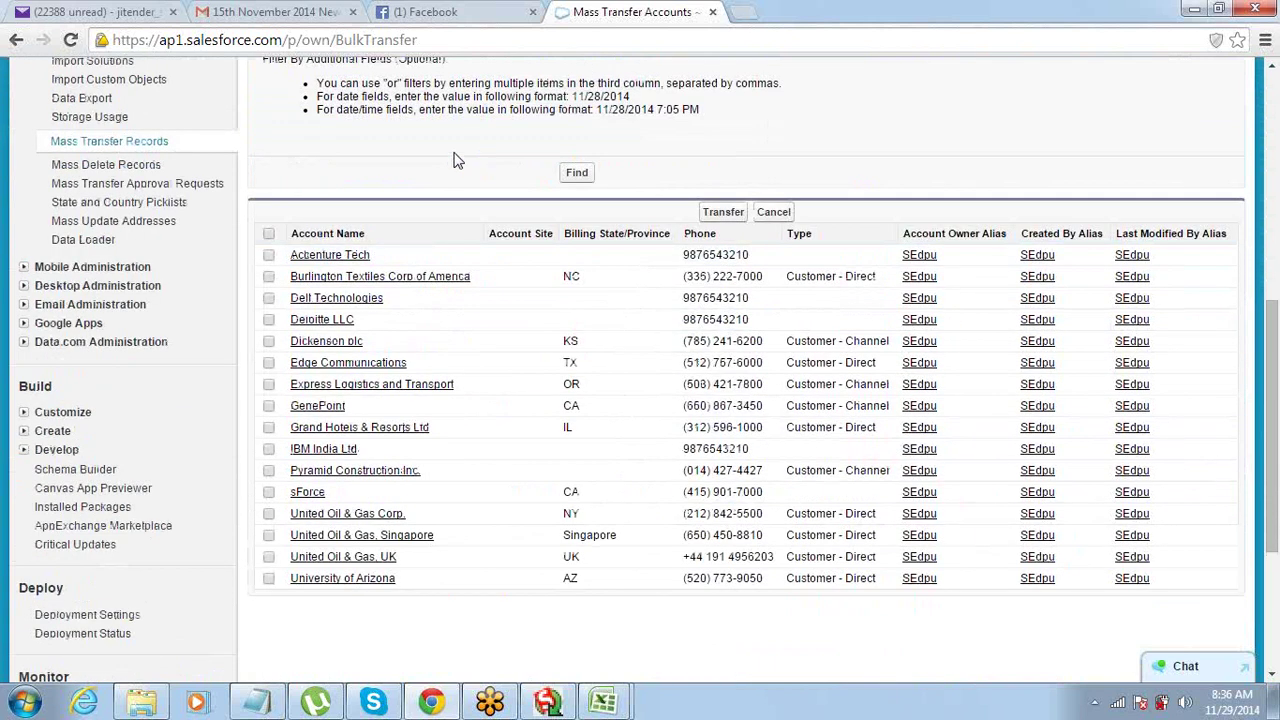
click(269, 234)
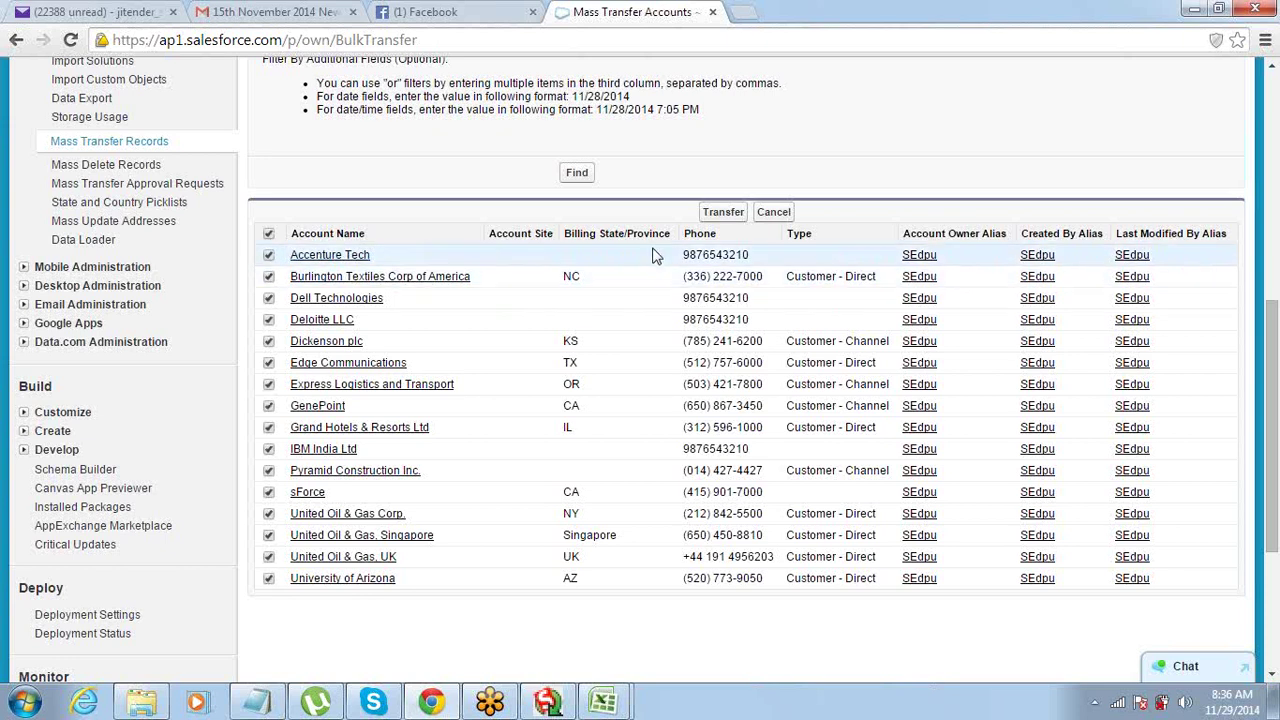
- Review the transfer users, transfer options, filter criteria and selected accounts on the Mass Transfer Accounts page
scroll(773, 175, up, 1)
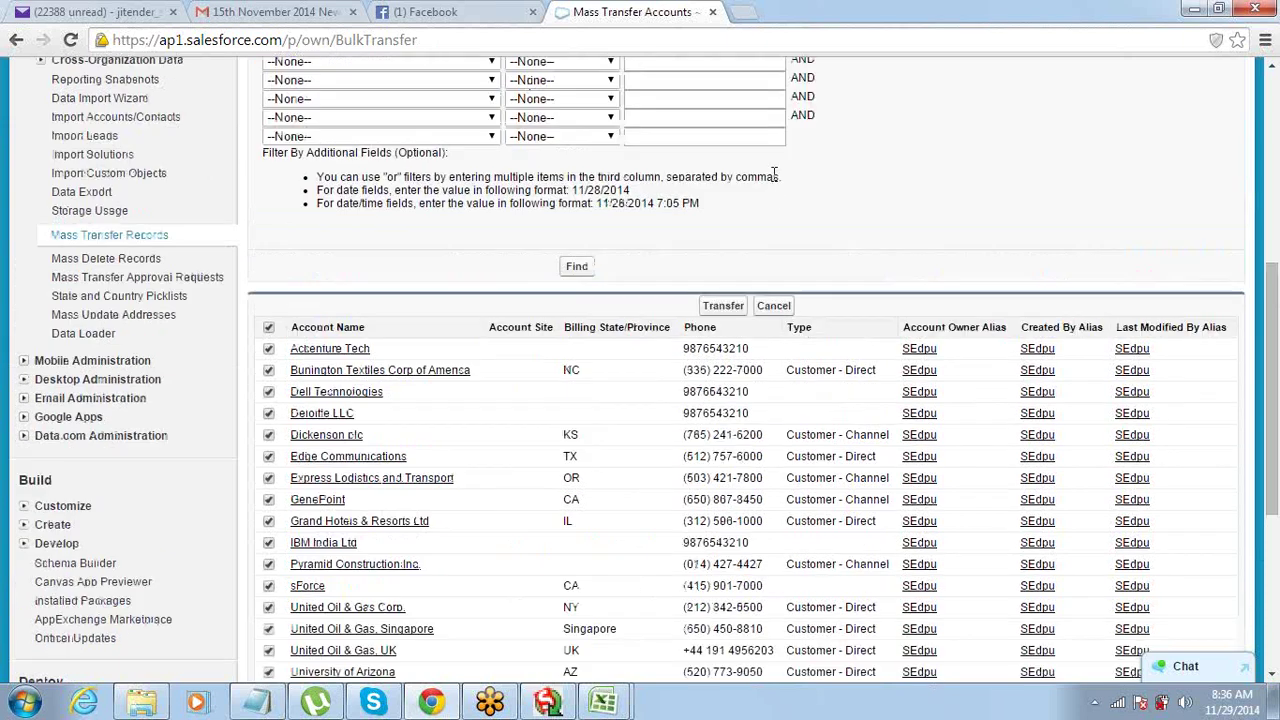
scroll(773, 175, up, 5)
scroll(770, 177, down, 3)
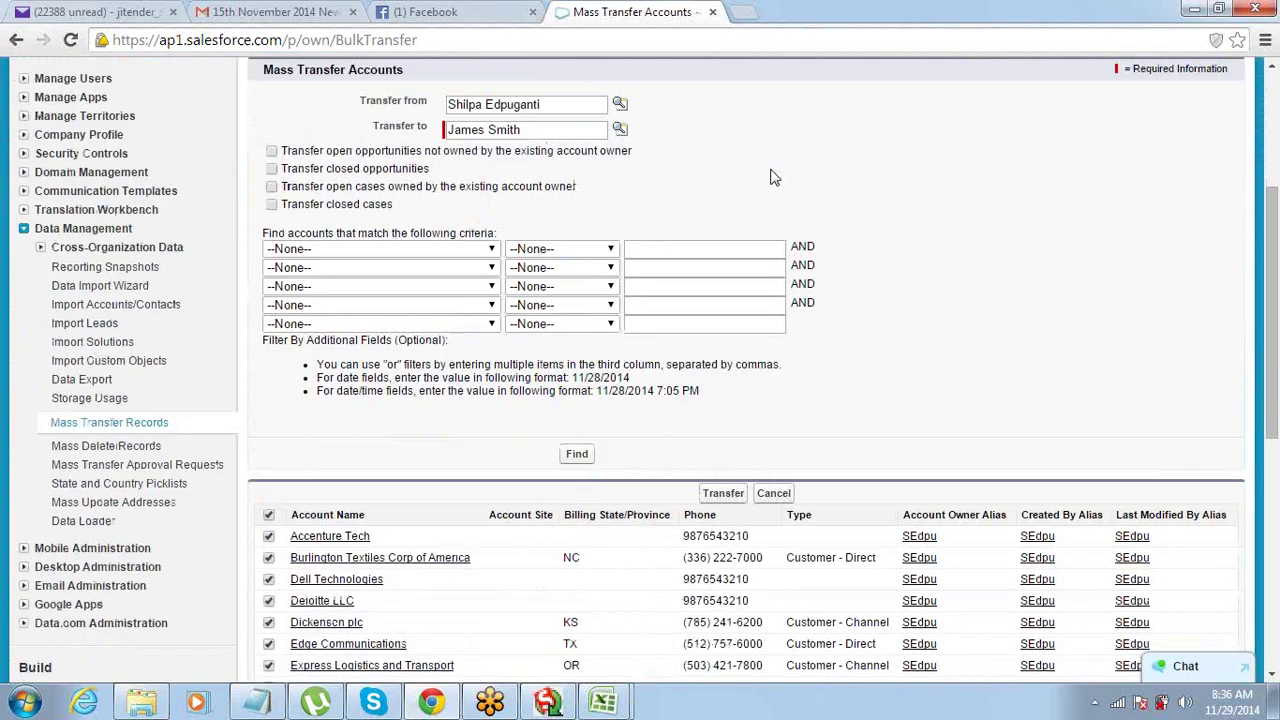
scroll(770, 177, up, 2)
scroll(771, 177, down, 5)
scroll(773, 175, up, 2)
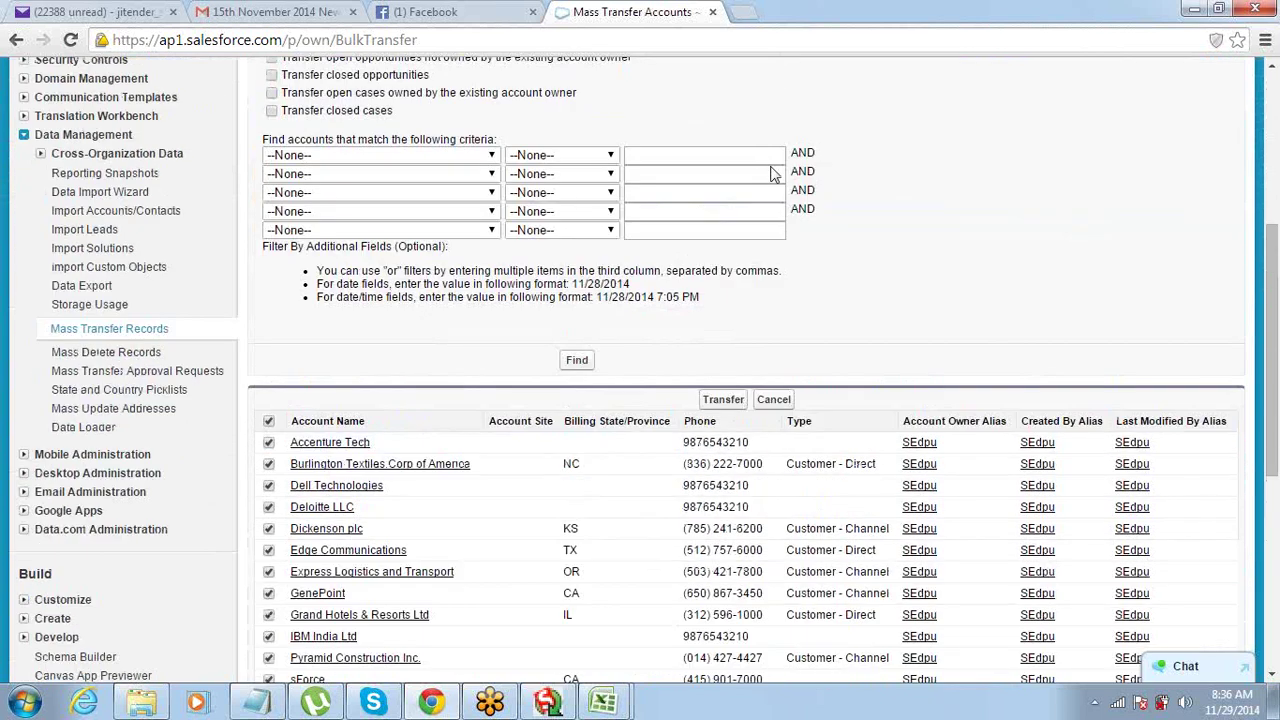
scroll(771, 175, up, 4)
scroll(412, 388, down, 4)
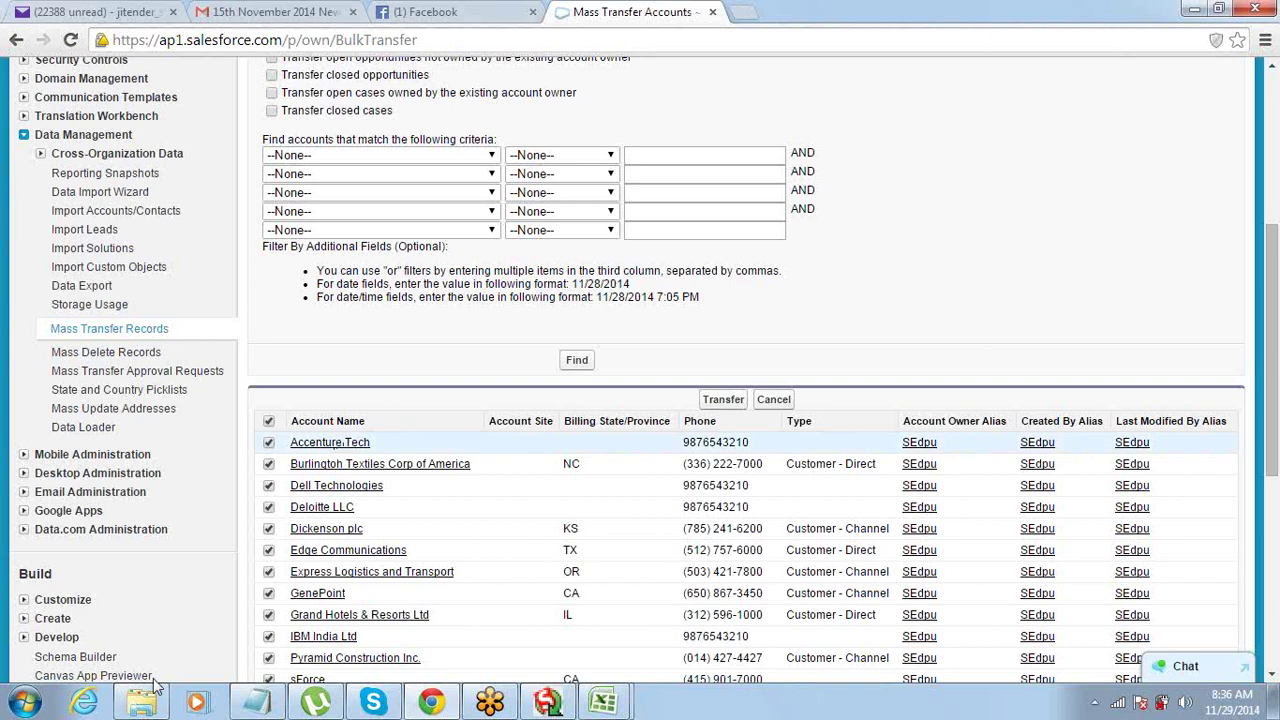
- Switch to the Notepad notes and add the line "Storage Usage" below Mass Transfer
click(251, 702)
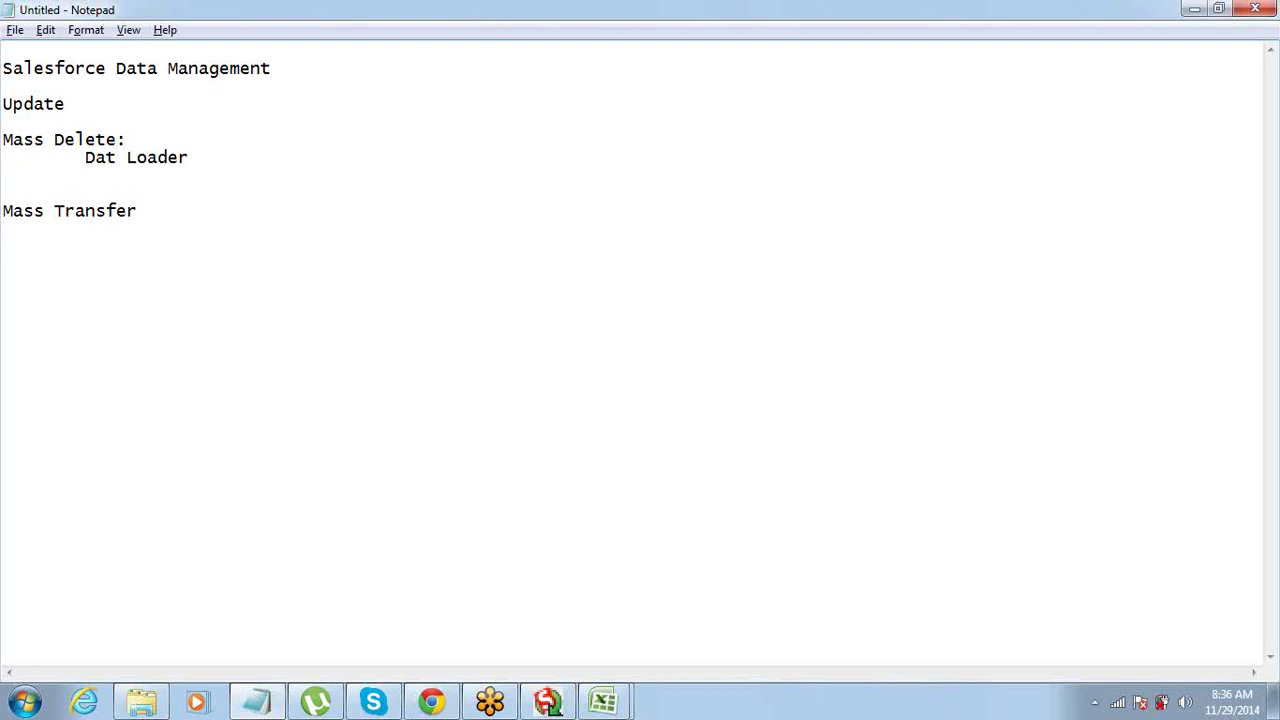
text(Storage Usage)
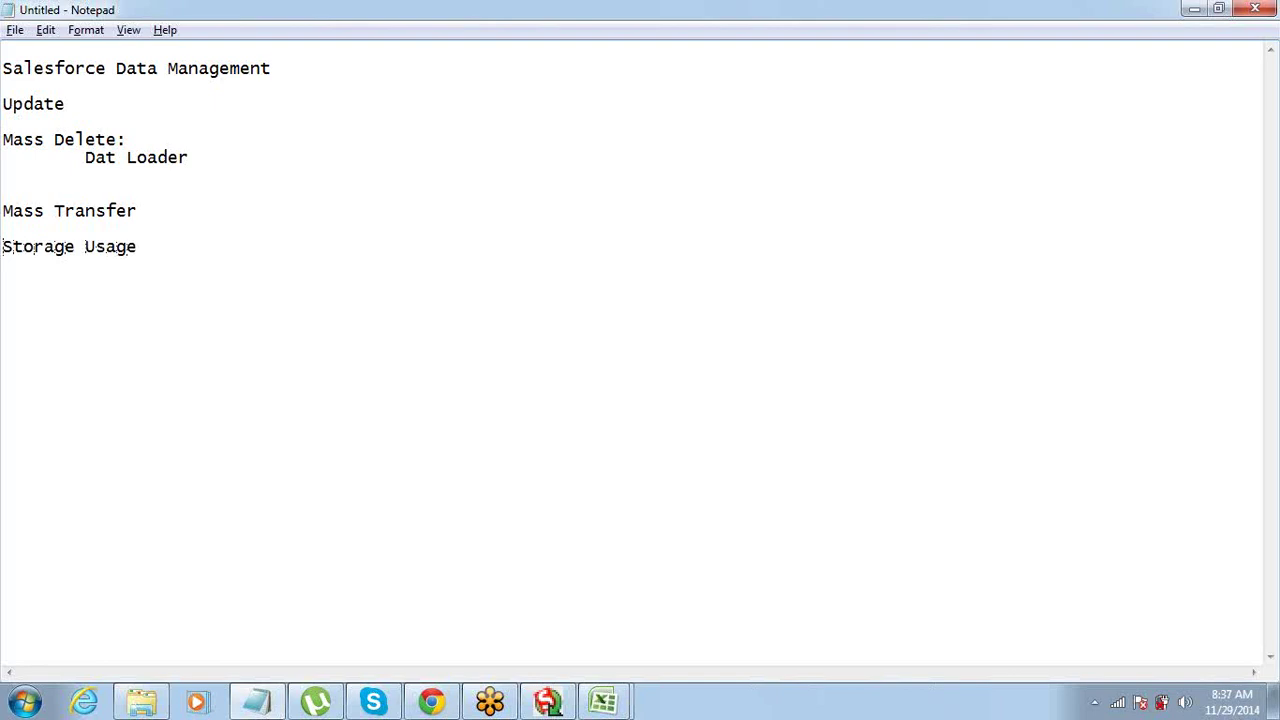
key(shift+End)
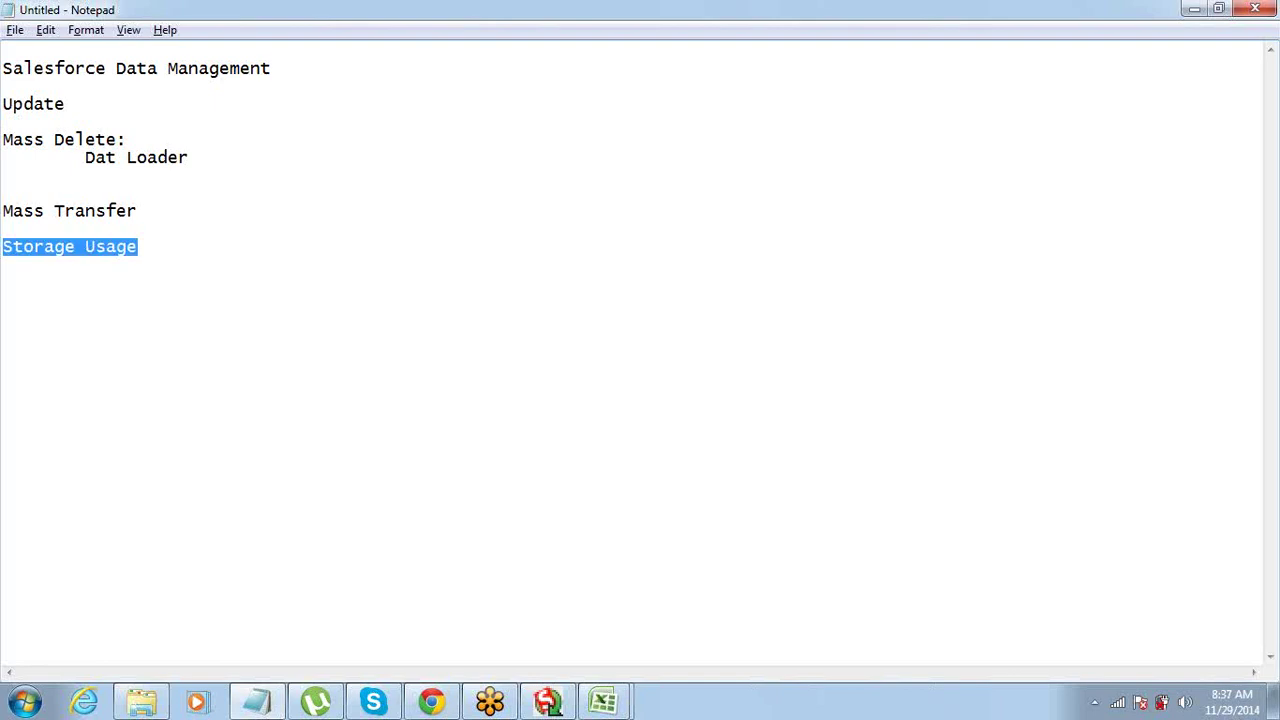
key(End)
key(shift+Home)
key(Home)
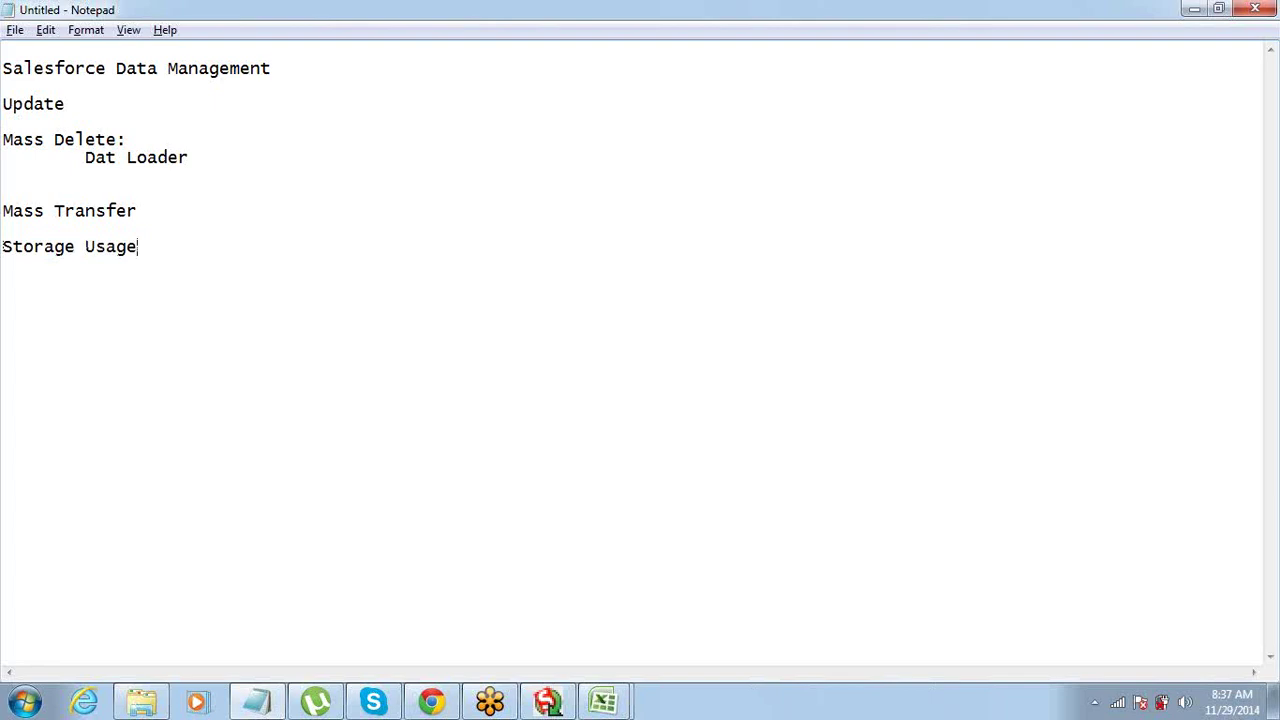
- Switch back to Salesforce and deselect all the accounts in the mass transfer list
key(alt+Tab)
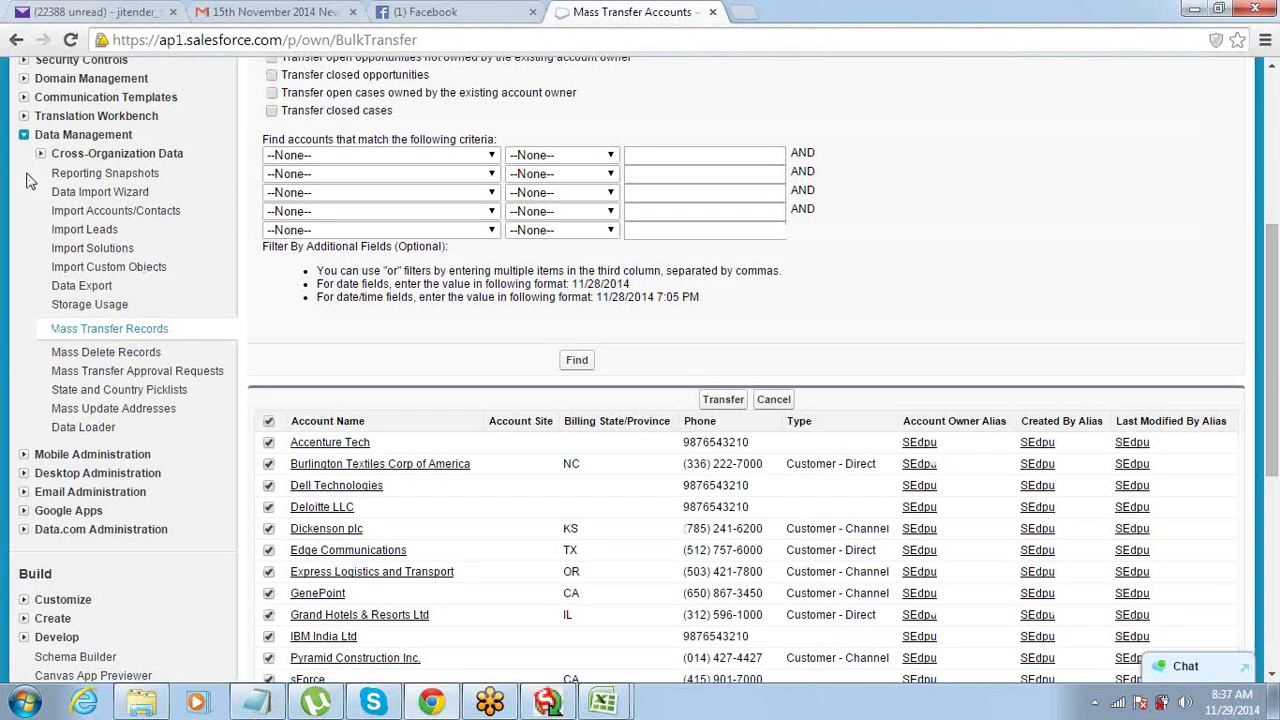
click(270, 421)
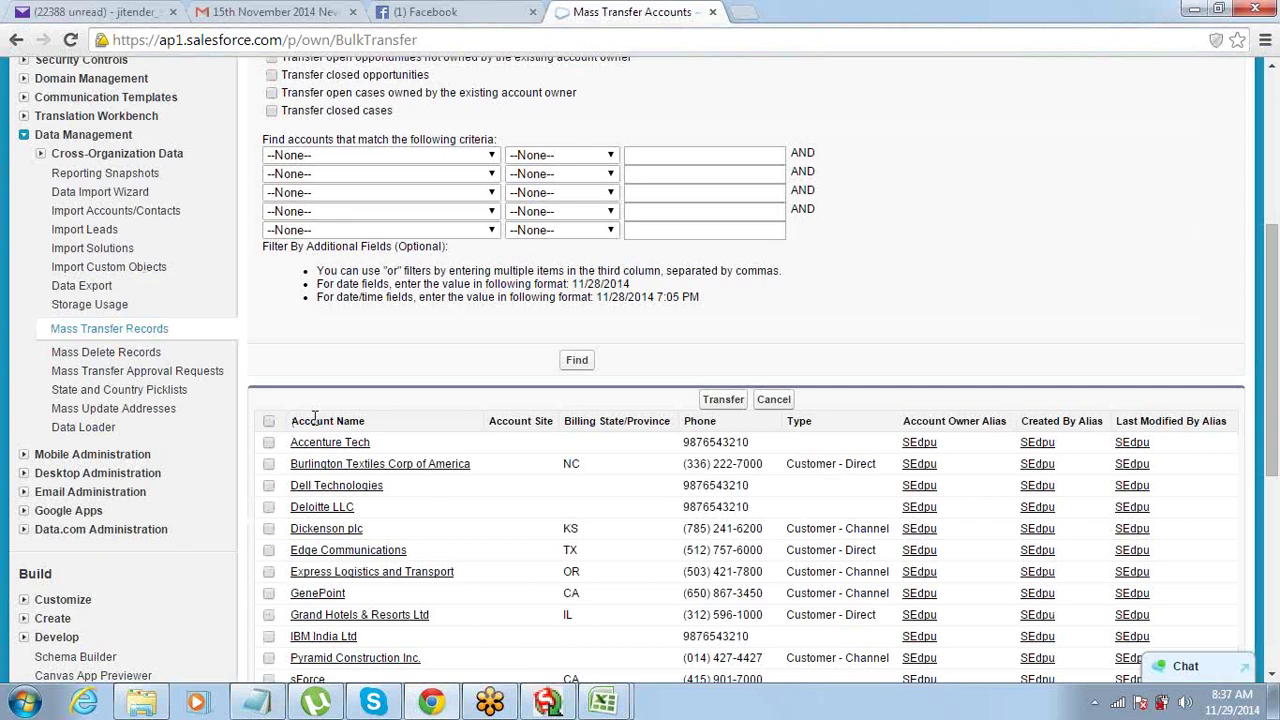
scroll(315, 418, up, 4)
scroll(300, 340, down, 5)
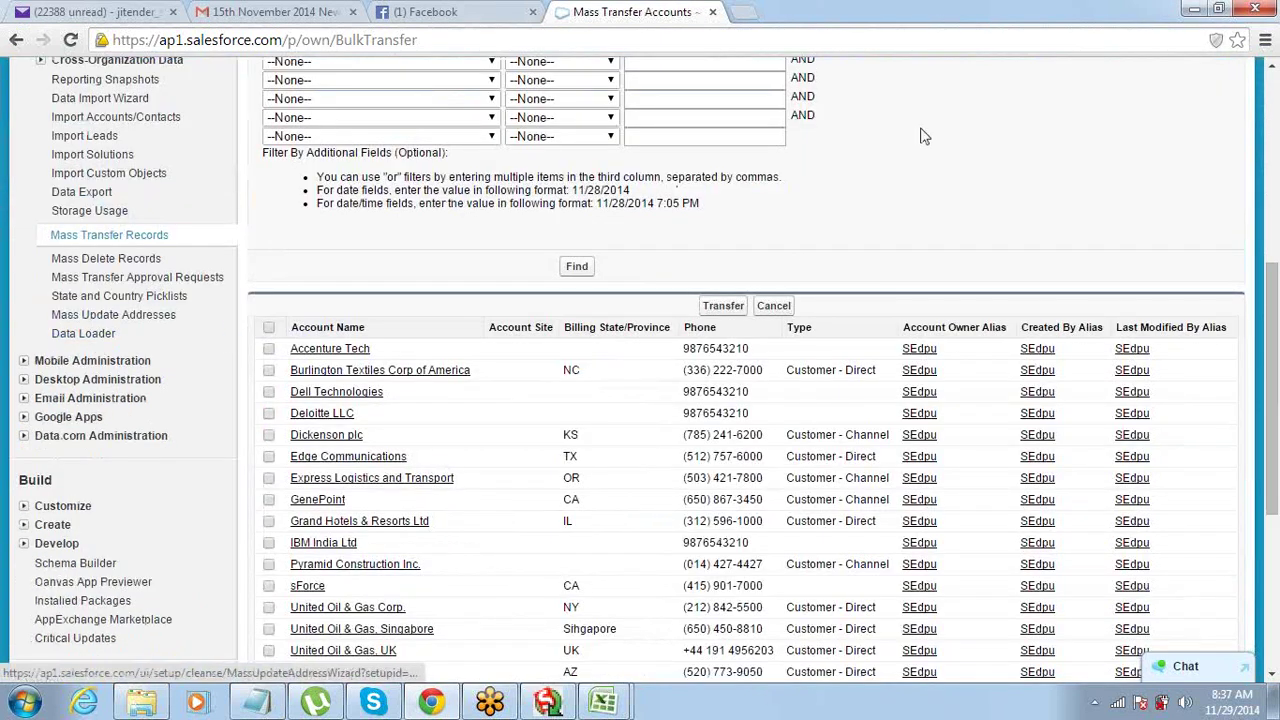
- Open the Storage Usage page under Data Management
scroll(925, 137, up, 5)
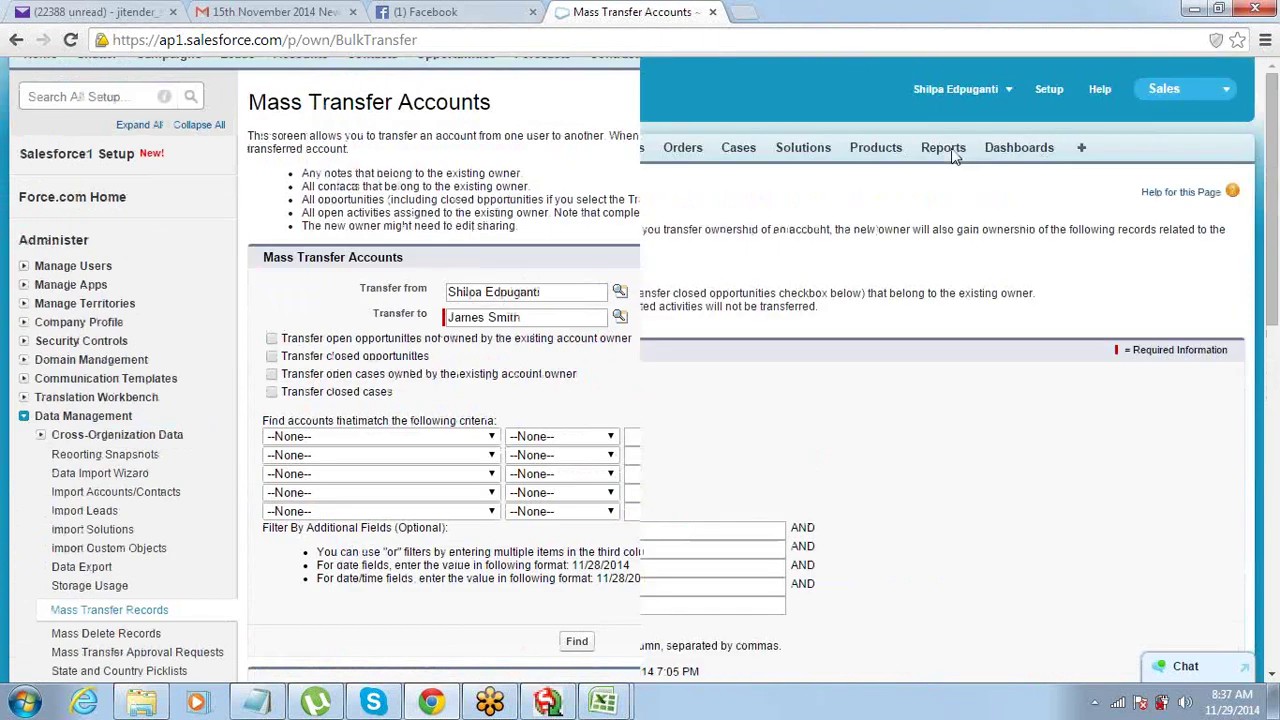
scroll(149, 466, down, 3)
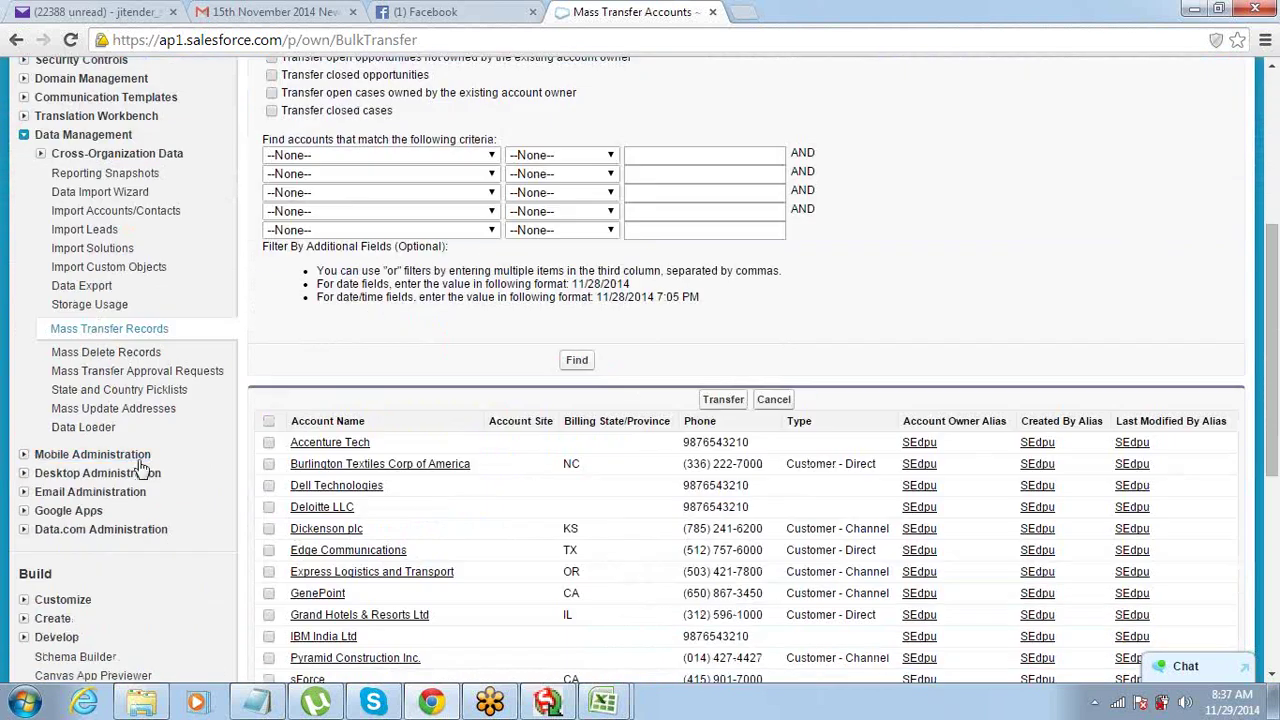
click(90, 305)
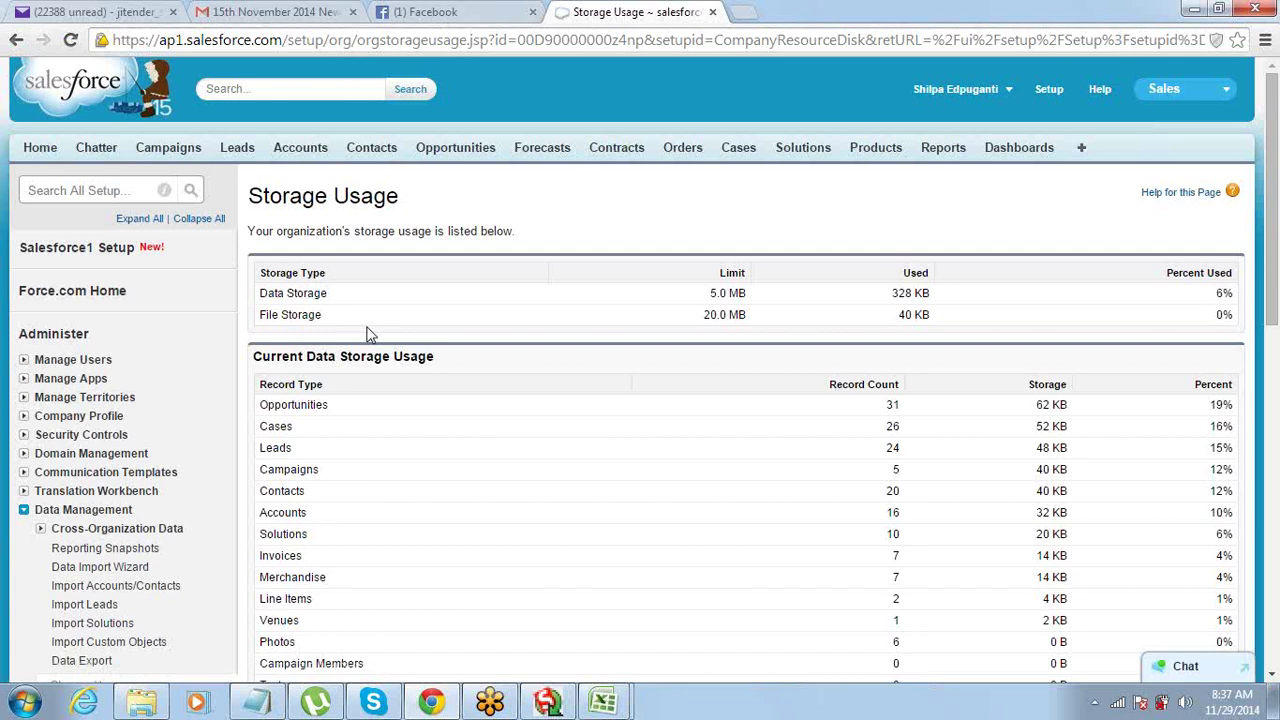
- Switch to the Notepad notes and add the indented line "Data Storage - 5 MB" under Storage Usage
click(256, 702)
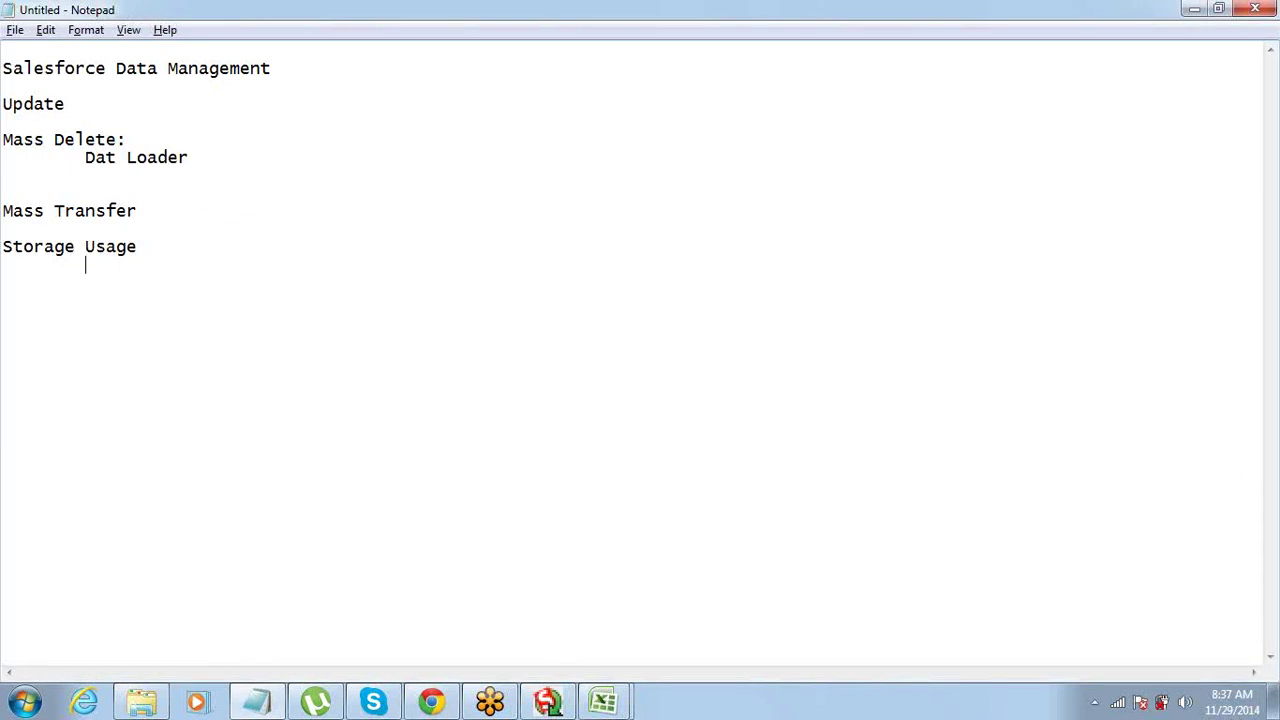
key(Return)
key(Tab)
text(Data St)
text(or)
text(- 4)
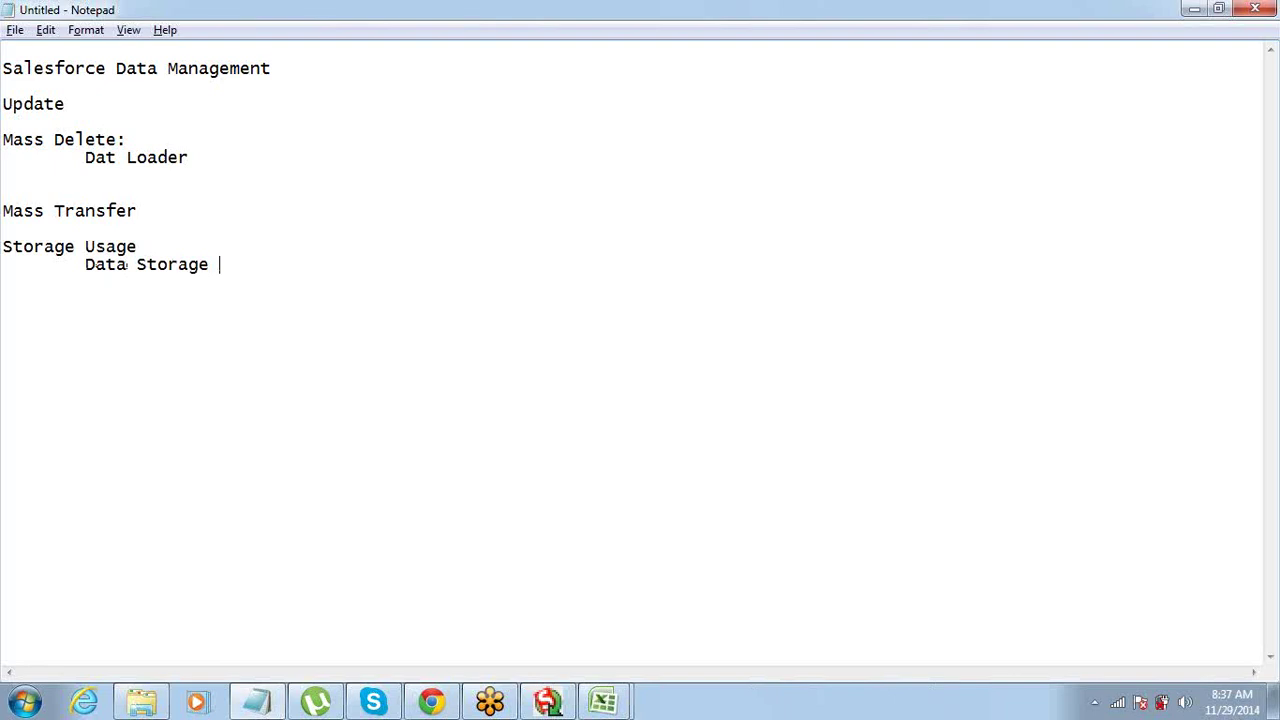
key(BackSpace)
text(5 MB)
- Add the indented line "File Storage - 20 MB" below the data storage line and highlight its size
key(Return)
key(Tab)
text(File Sti)
key(BackSpace)
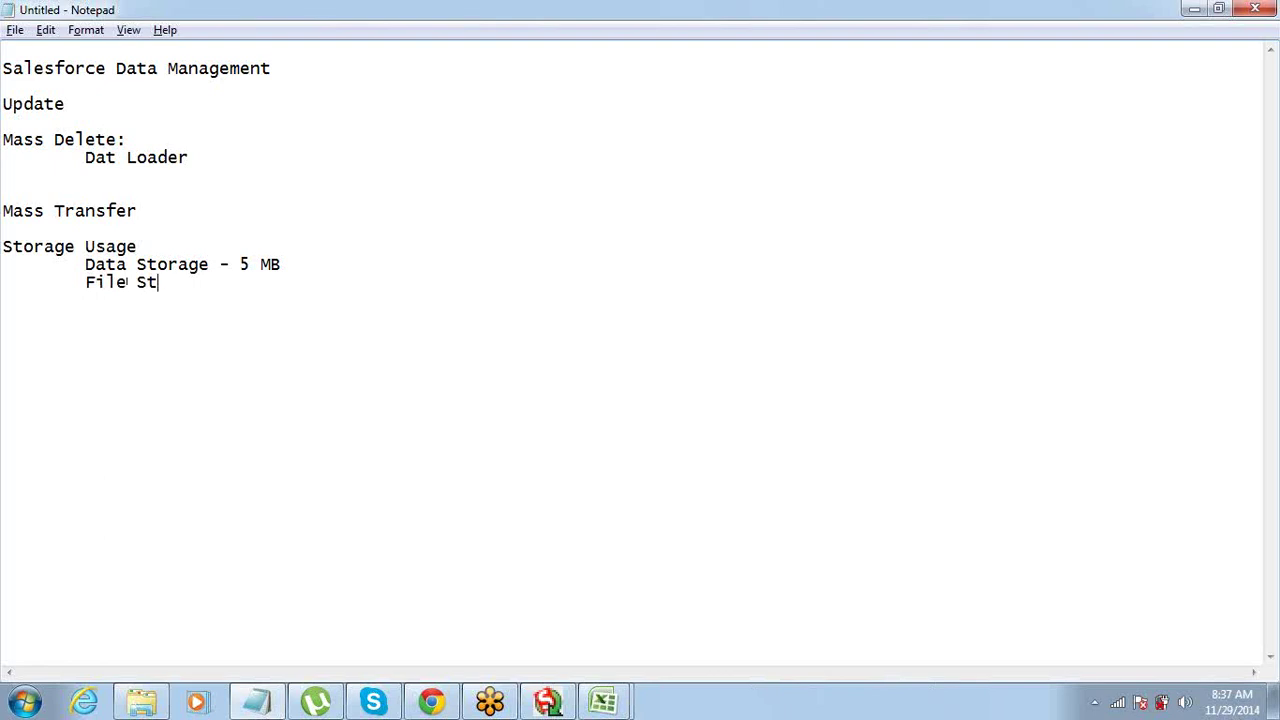
text(orage - 20 MB)
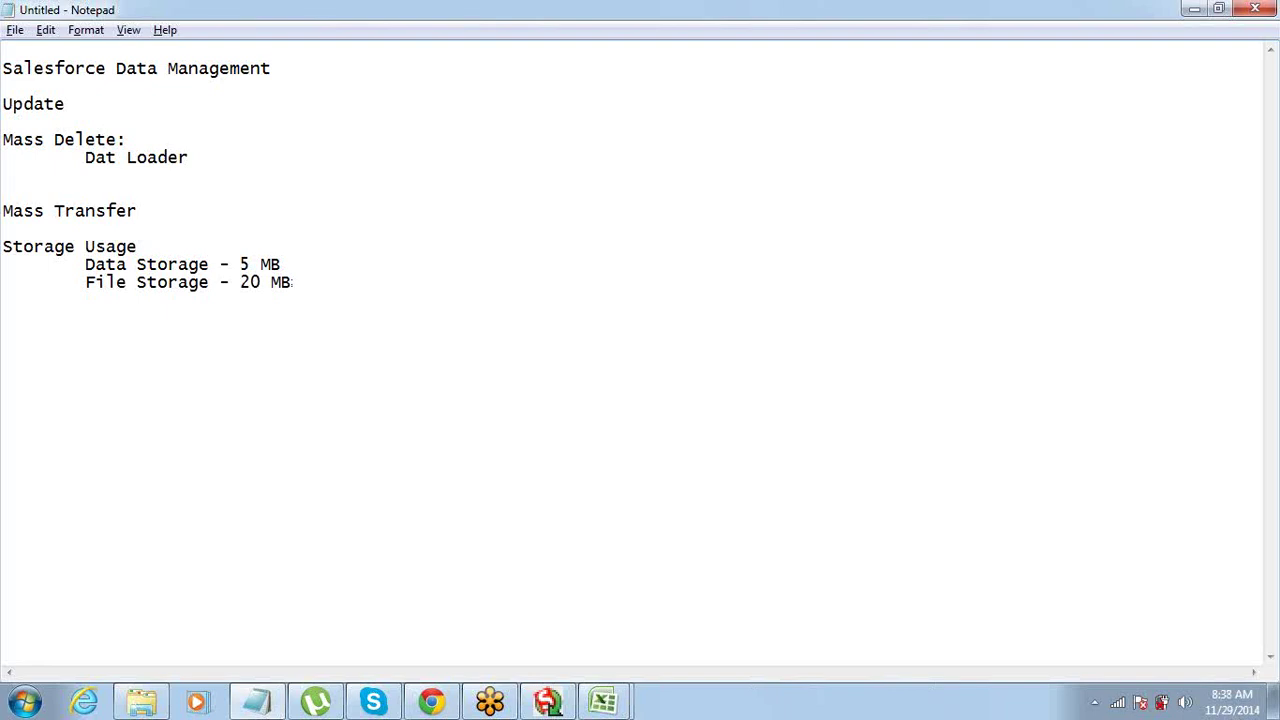
drag(291, 282, 240, 282)
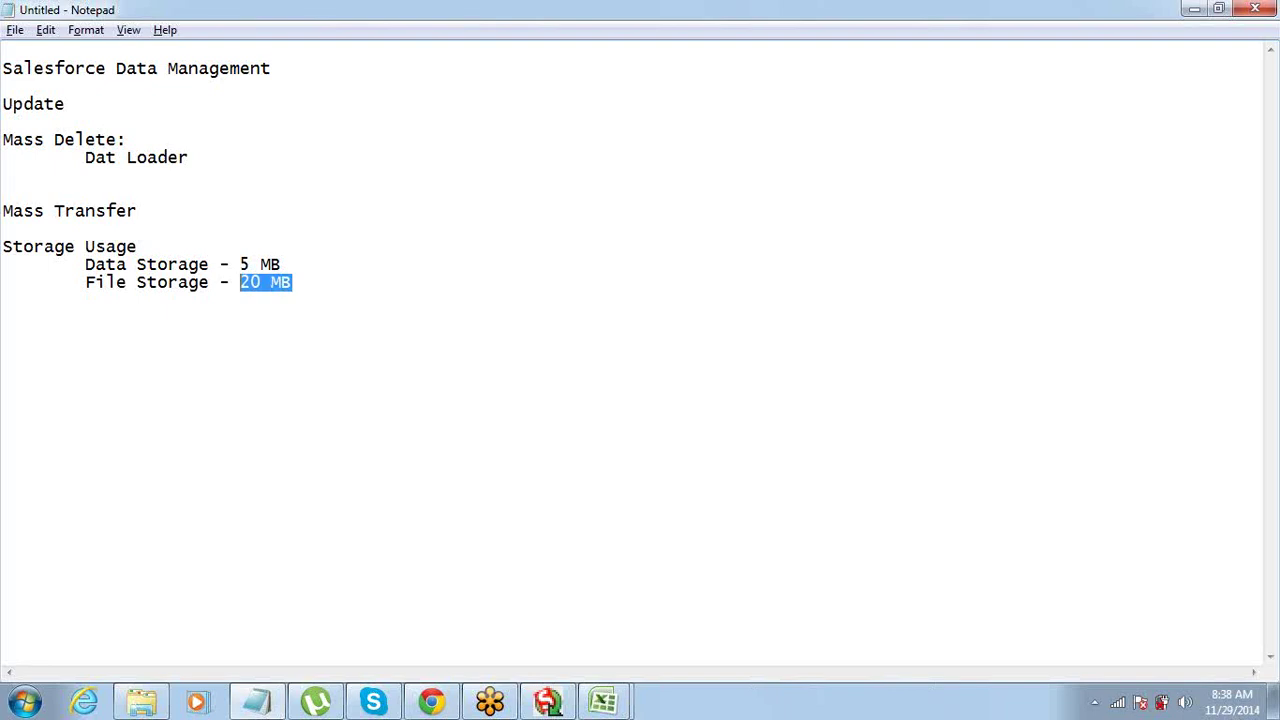
key(Up)
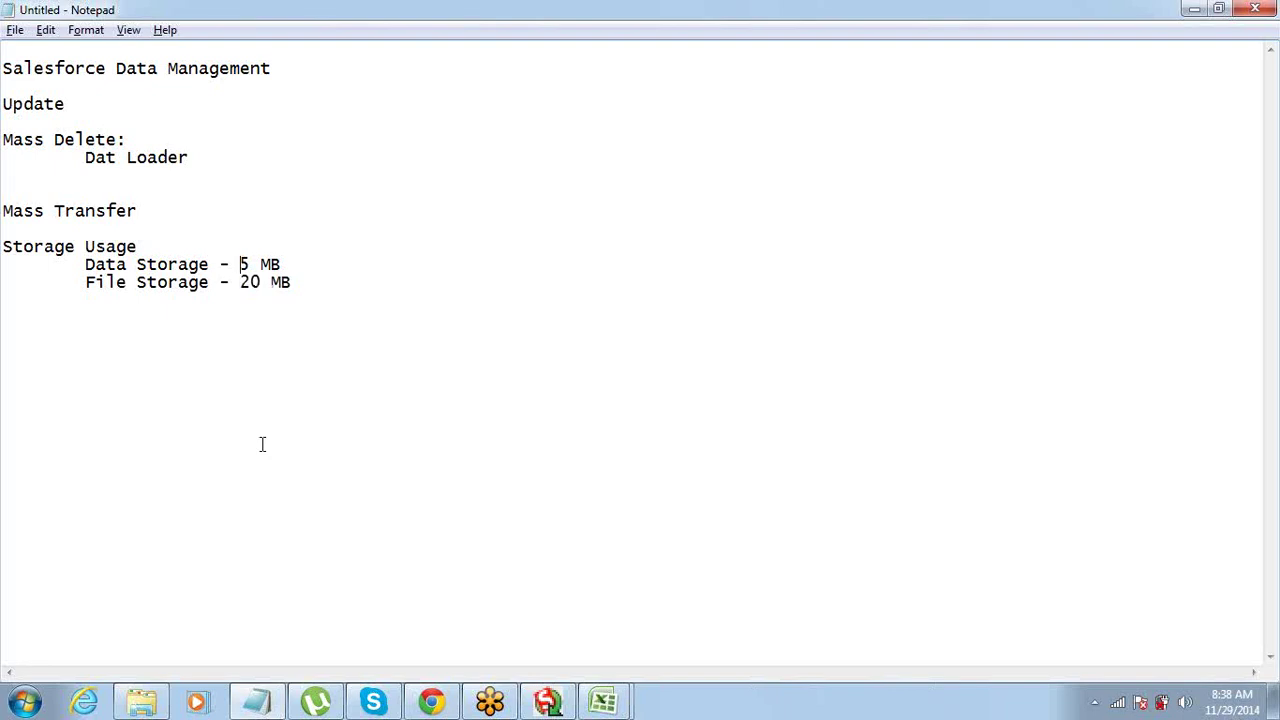
- Leave a gap below the storage lines and add the indented lines "Data - 1 GB" and "File - 10 GB"
key(Down)
key(End)
key(Return)
key(Return)
key(Return)
key(Tab)
text(Data - 1 GB)
key(Return)
key(Tab)
text(Fil)
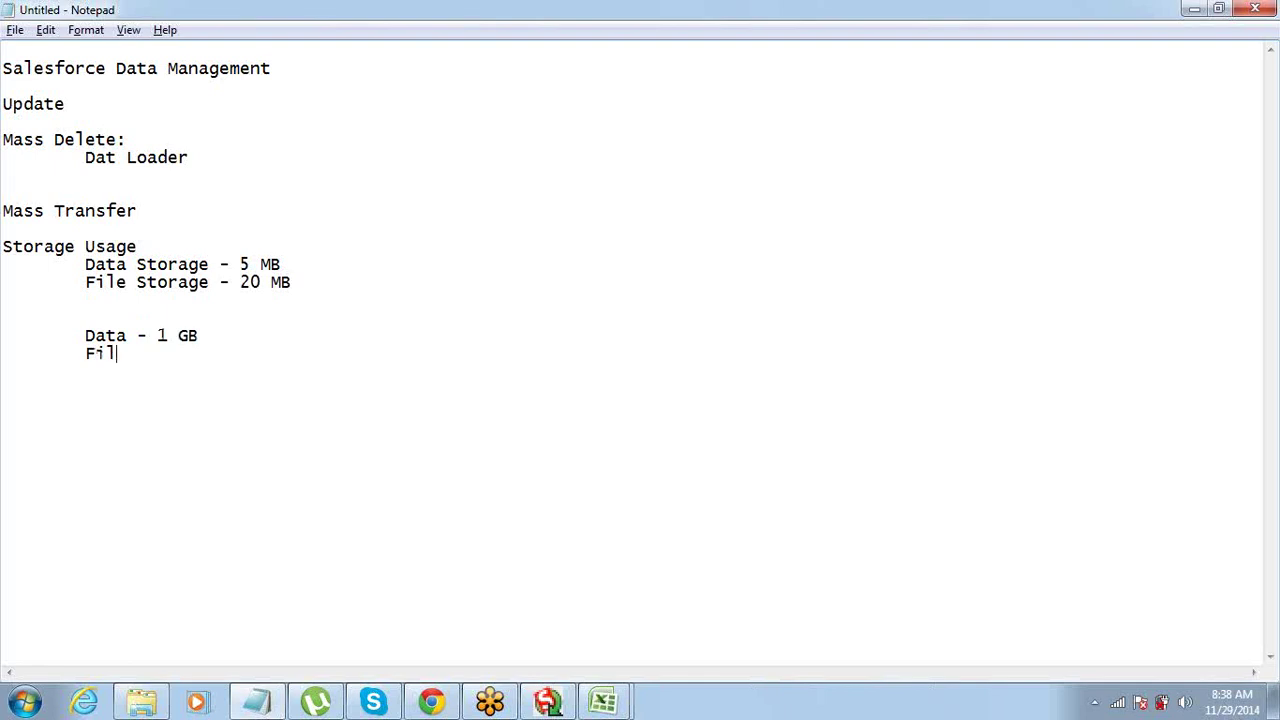
text(e - 10 GB)
- Highlight the 1 GB data and 10 GB file lines in the notes, then clear the selection
key(ctrl+shift+Left)
key(ctrl+shift+Left)
key(ctrl+shift+Left)
key(ctrl+shift+Left)
key(ctrl+shift+Left)
key(ctrl+shift+Left)
key(ctrl+shift+Left)
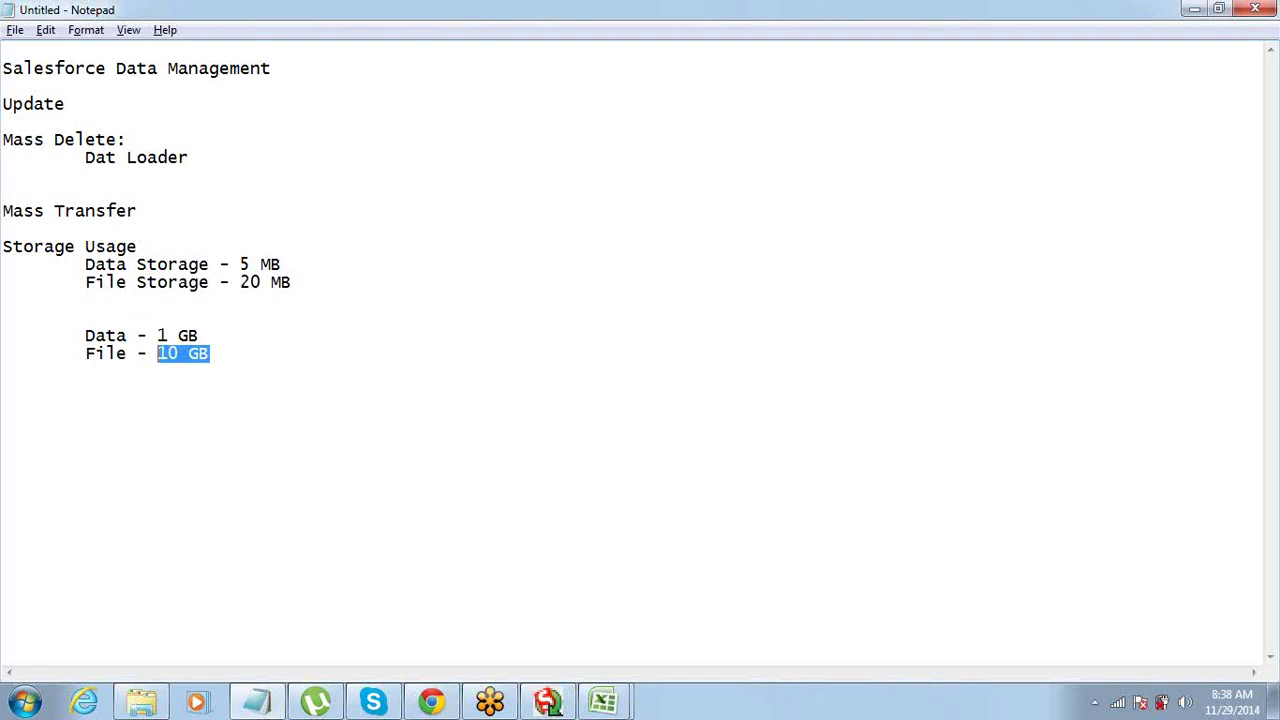
key(ctrl+shift+Left)
key(ctrl+shift+Left)
key(ctrl+shift+Left)
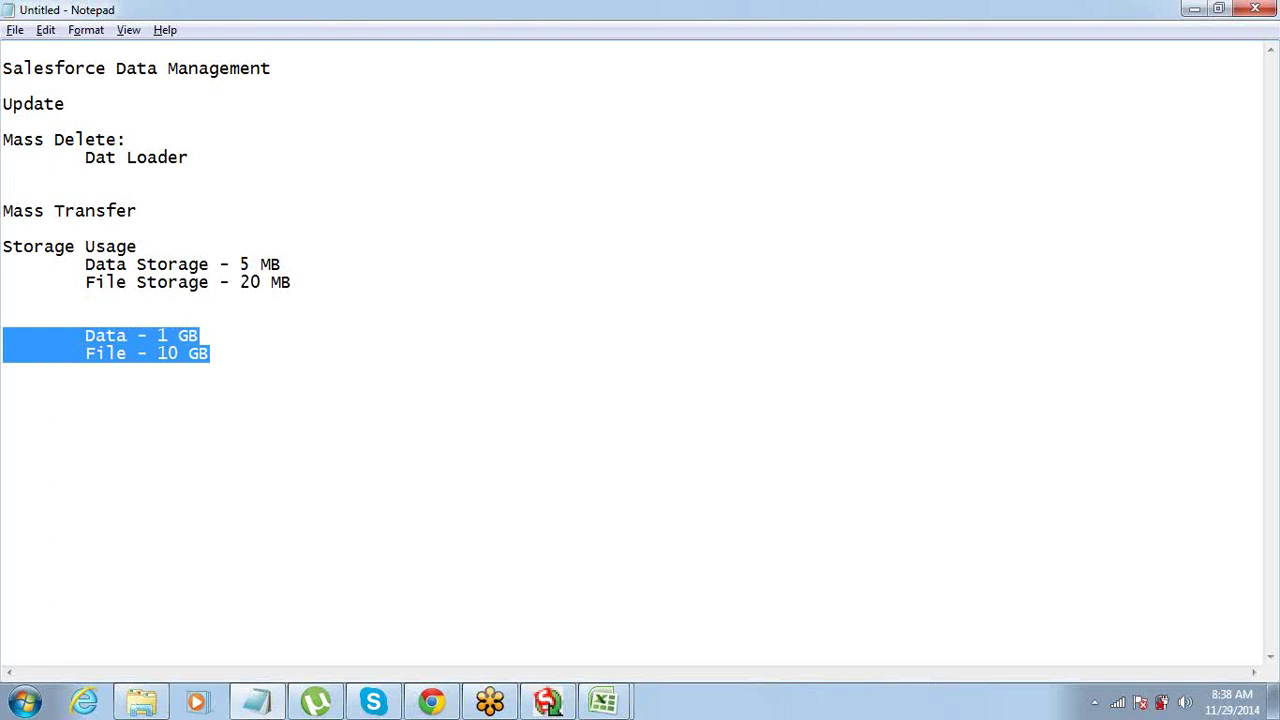
key(Up)
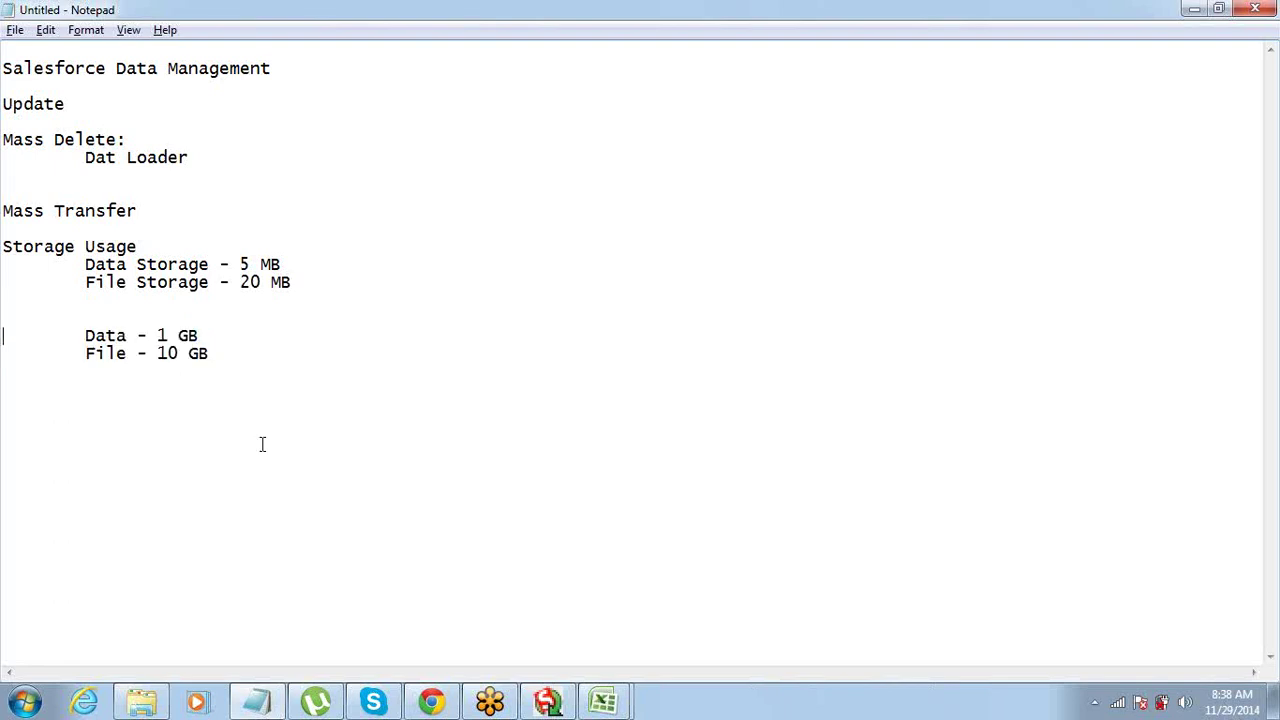
key(Up)
key(Up)
- Switch back to Salesforce and examine the file storage limit and usage and the Opportunities record count and percentage
key(alt+Tab)
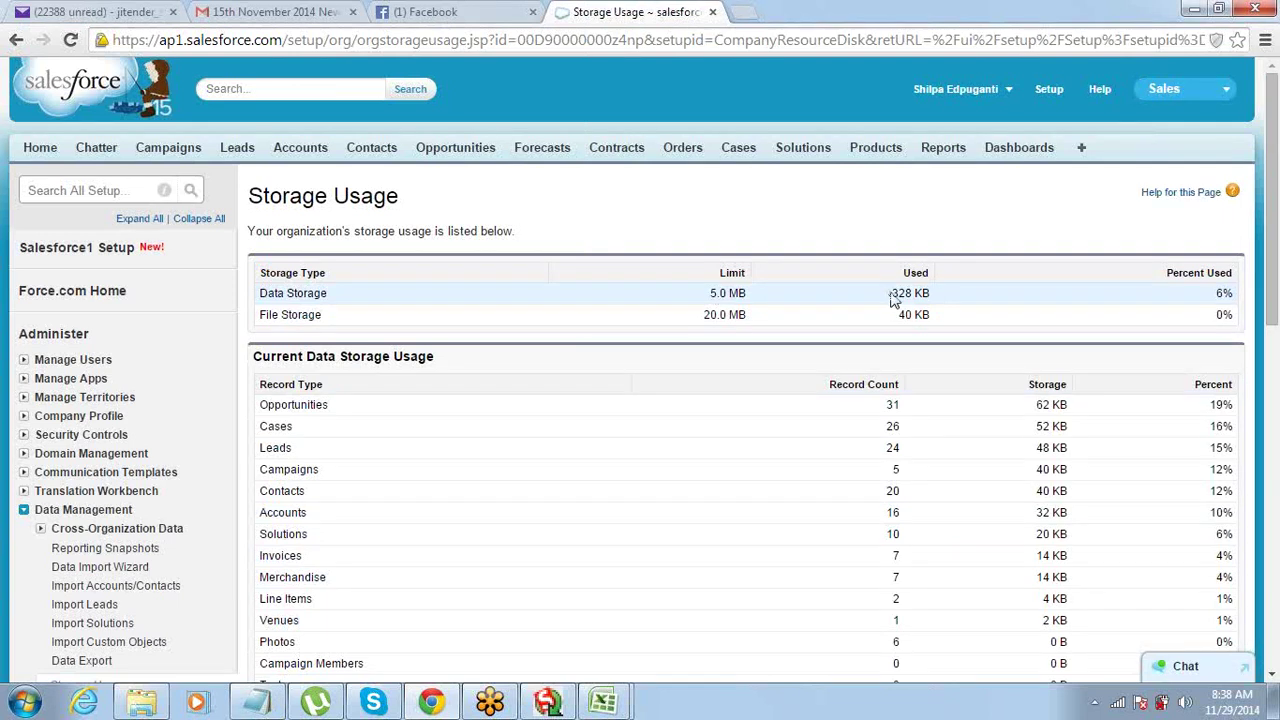
scroll(1034, 306, down, 1)
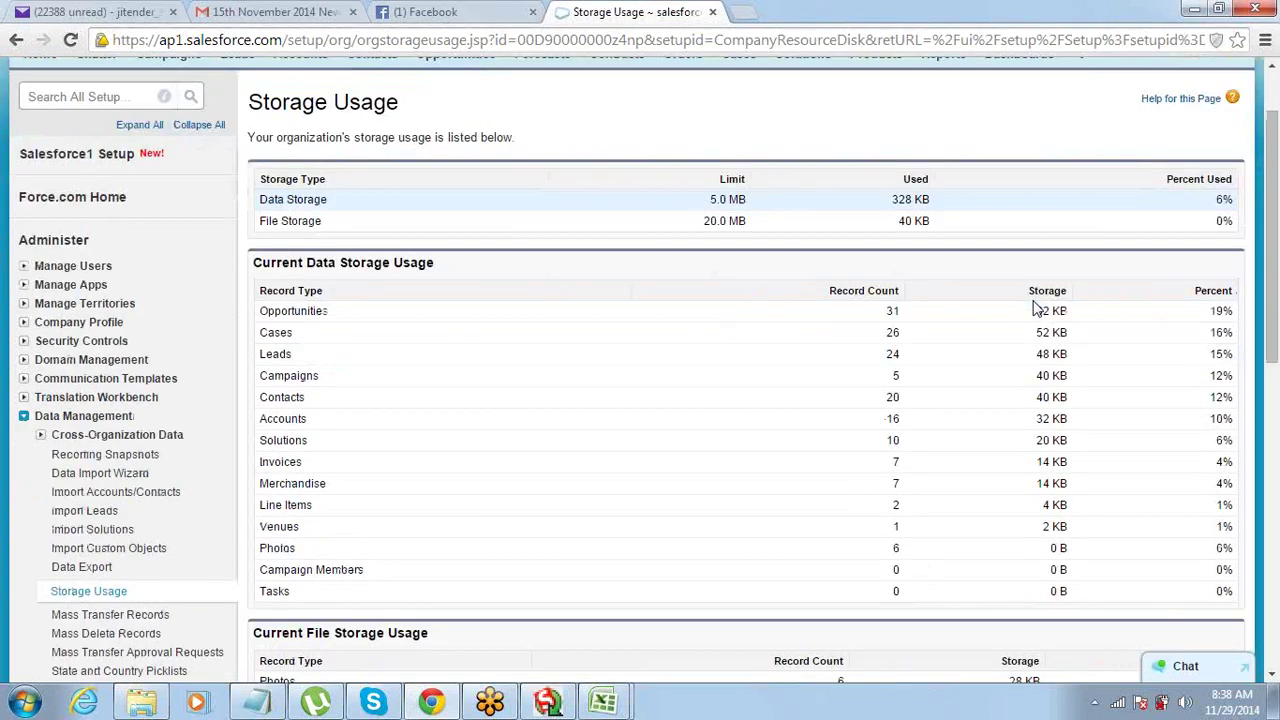
double_click(266, 221)
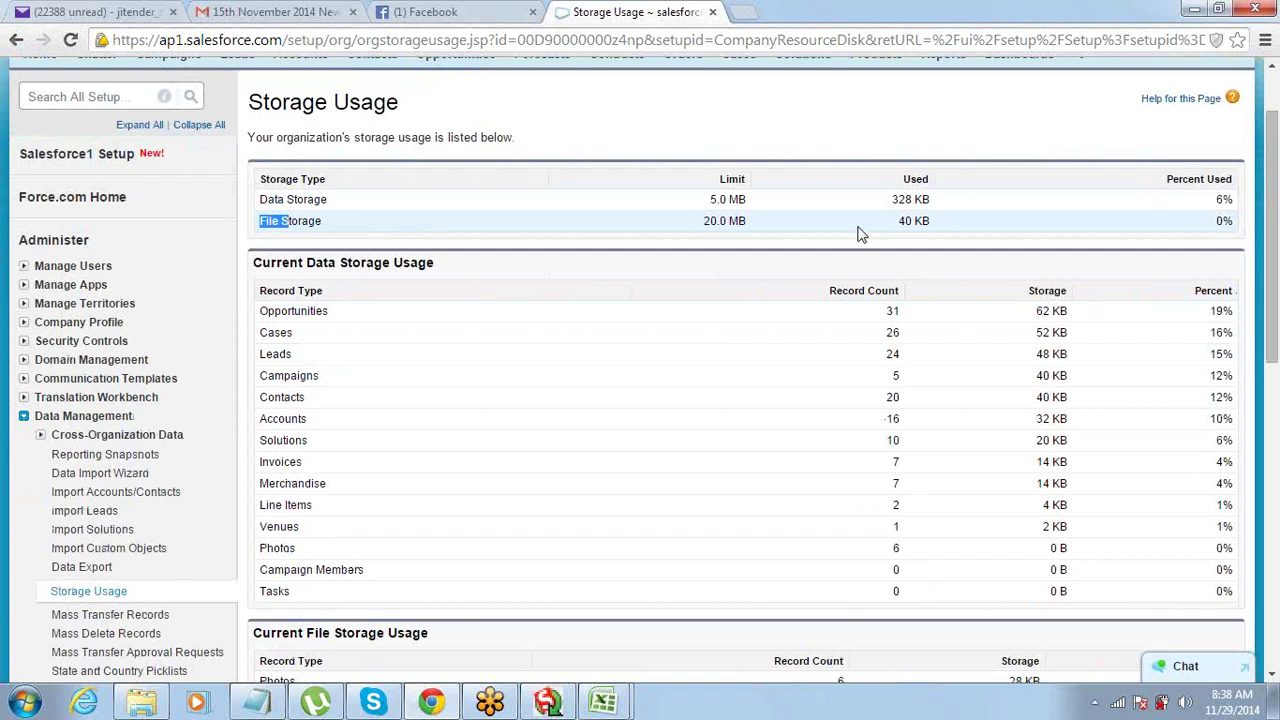
double_click(712, 221)
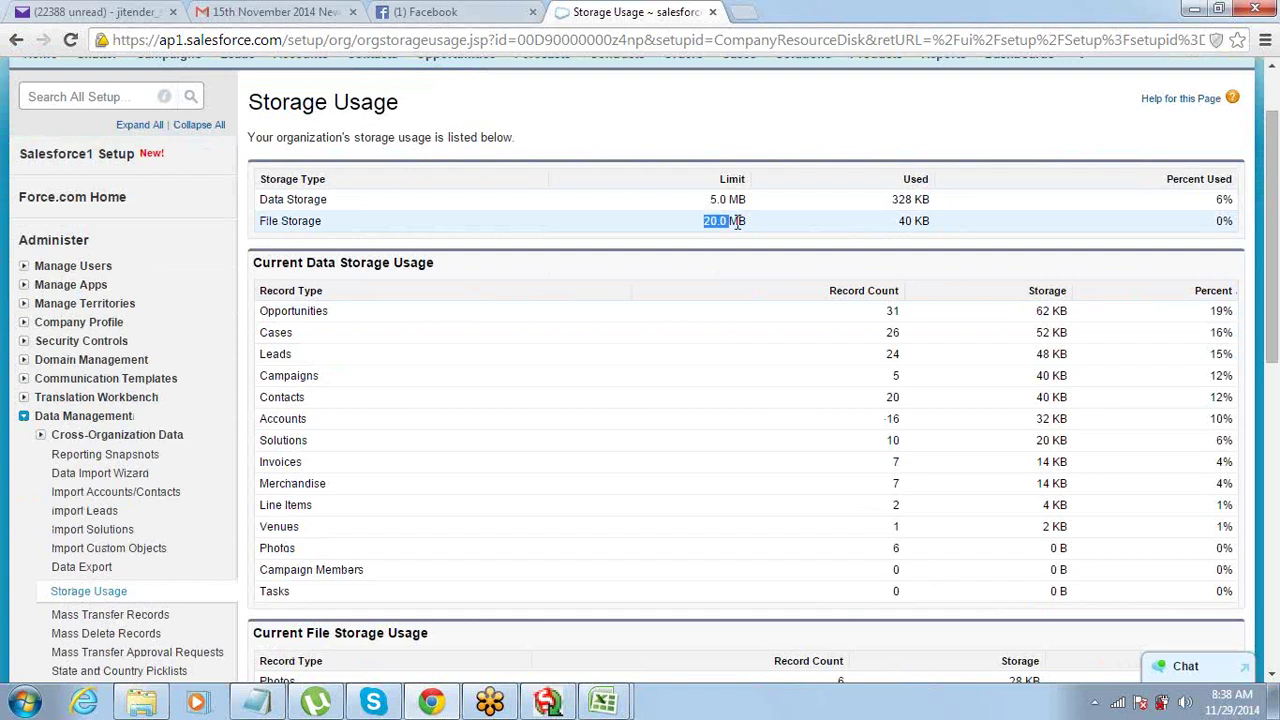
double_click(906, 221)
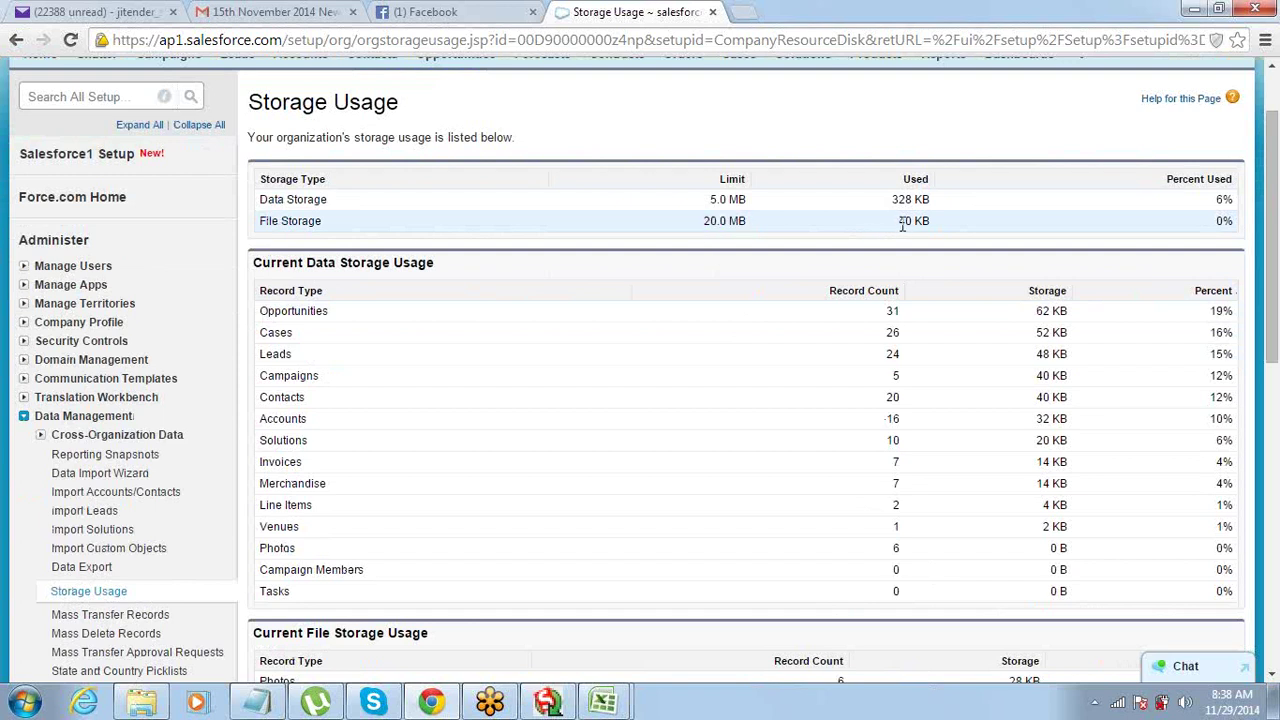
double_click(1221, 221)
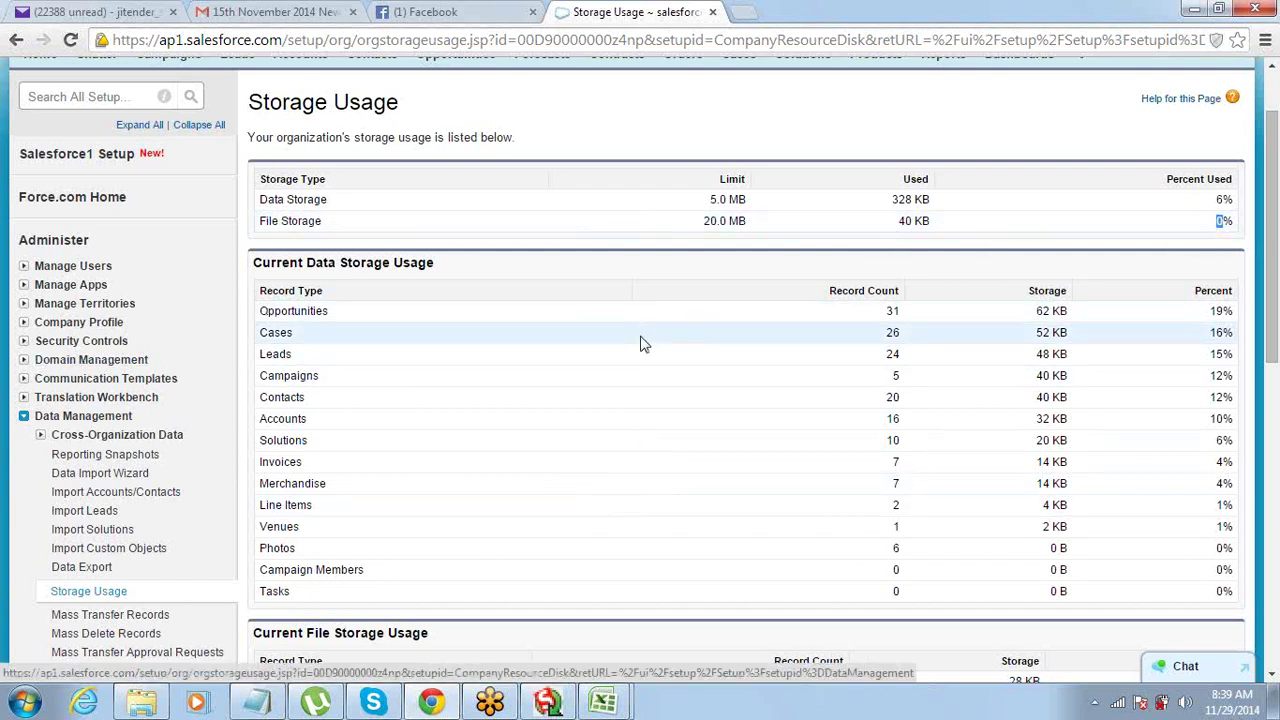
drag(645, 316, 906, 312)
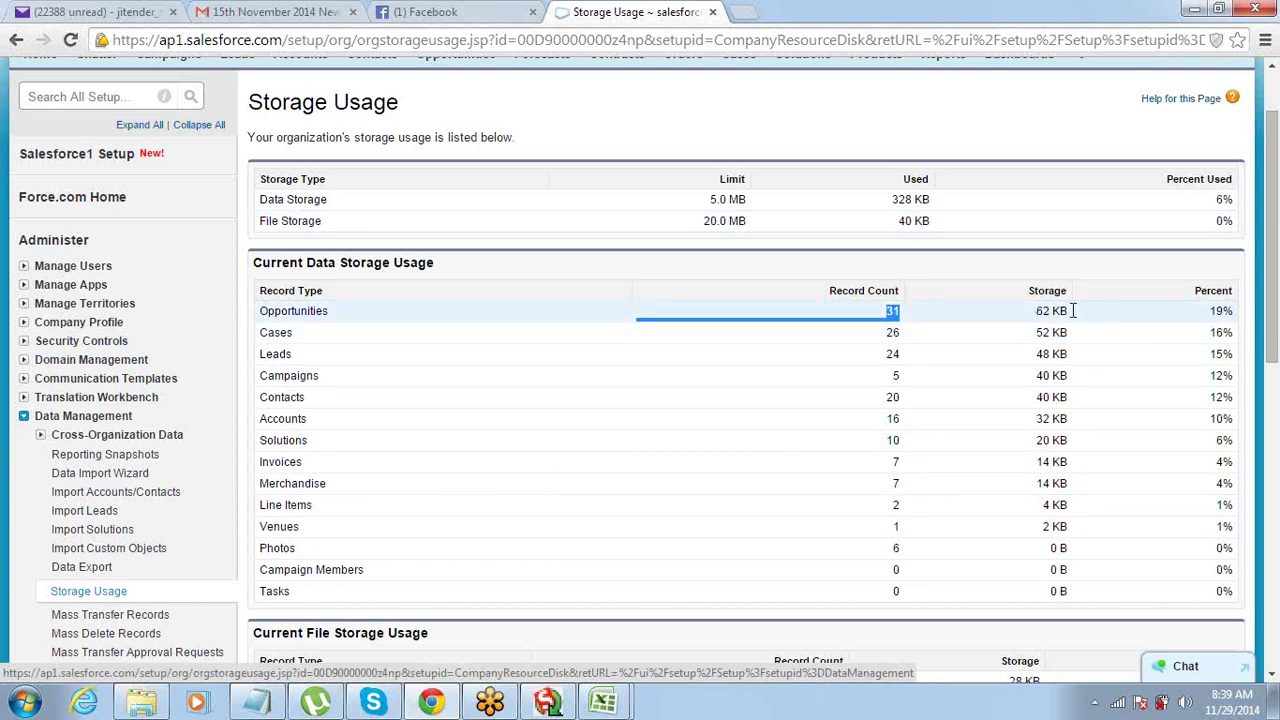
drag(1210, 311, 1237, 313)
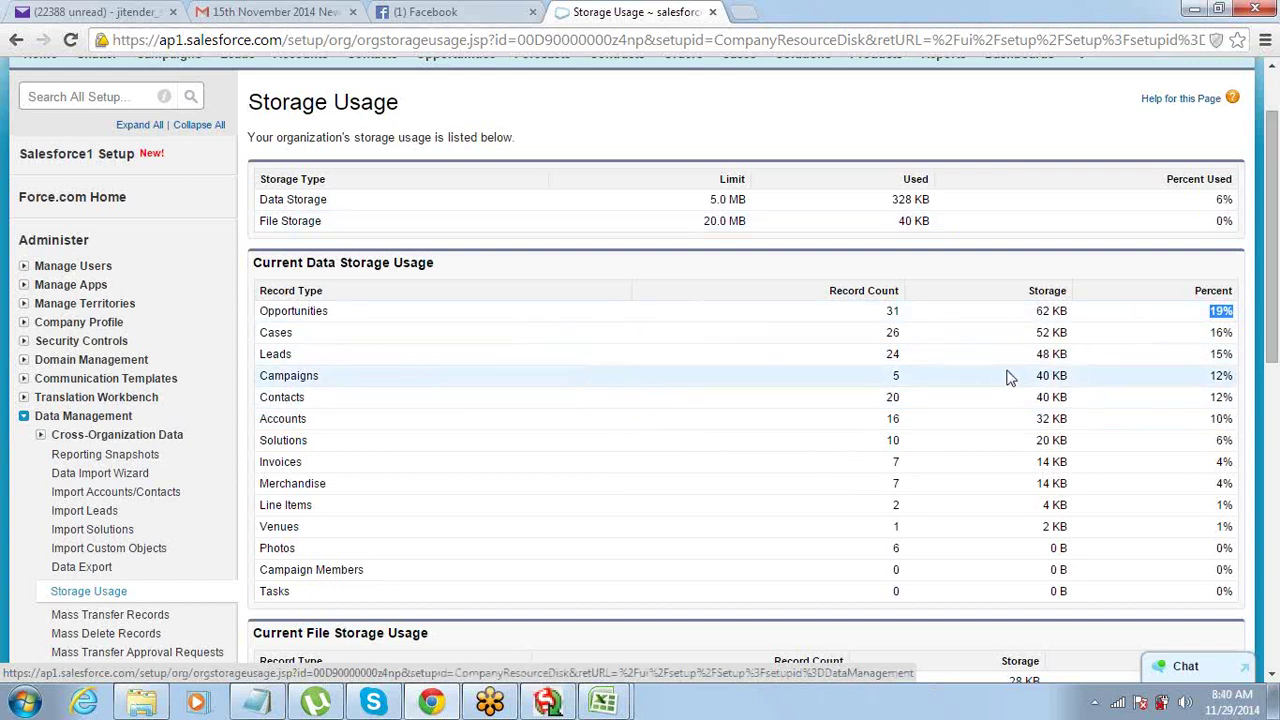
- Review the remaining record types, the Current File Storage Usage table and the top users by data and file storage
scroll(988, 376, down, 1)
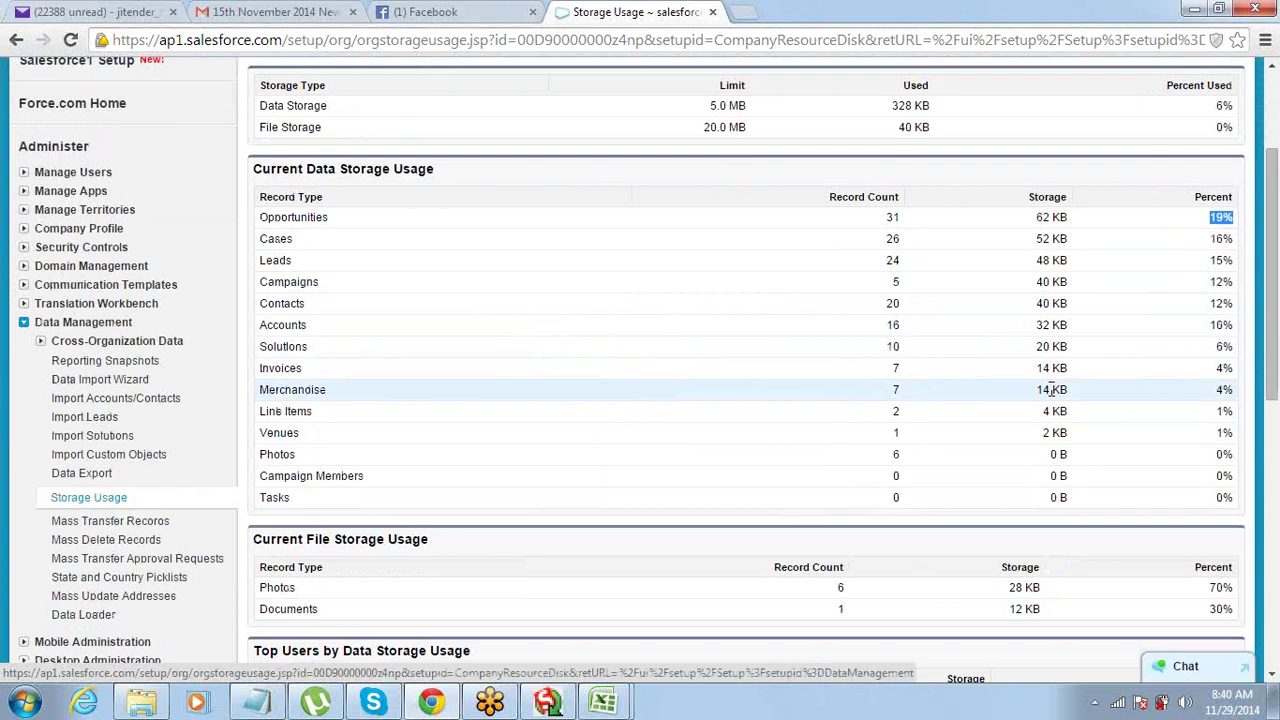
scroll(1052, 390, down, 2)
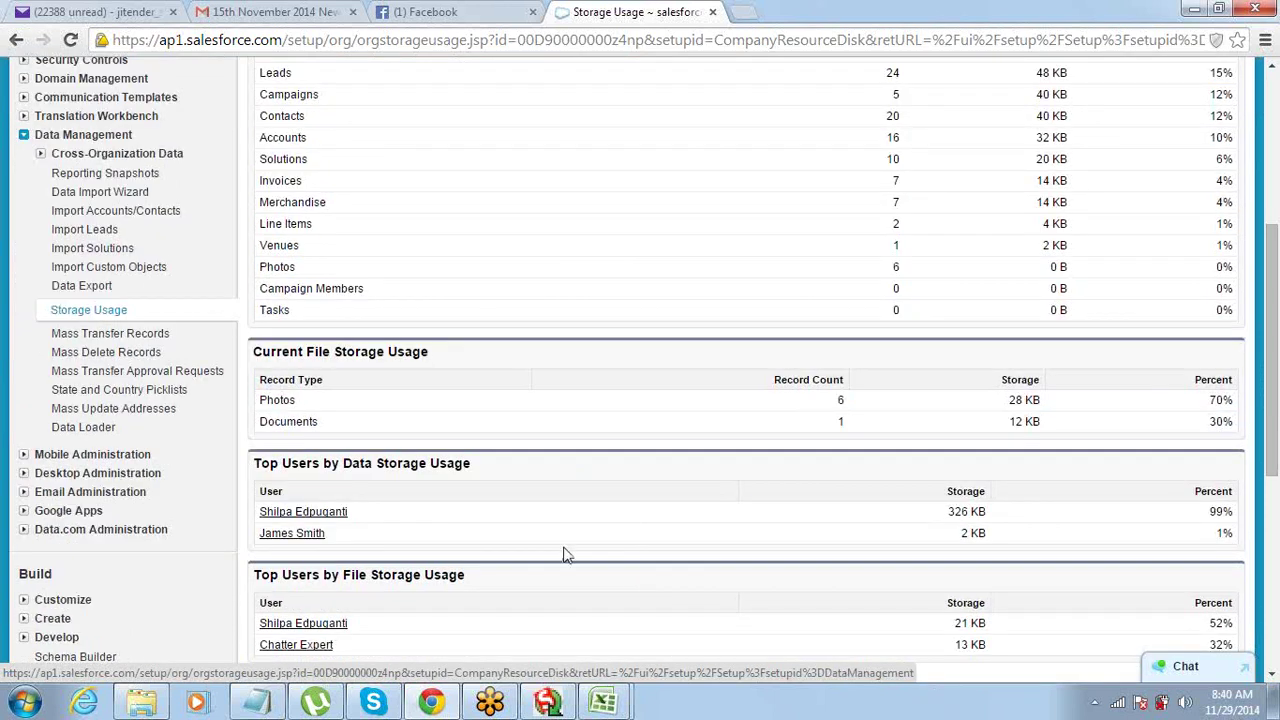
drag(253, 351, 385, 357)
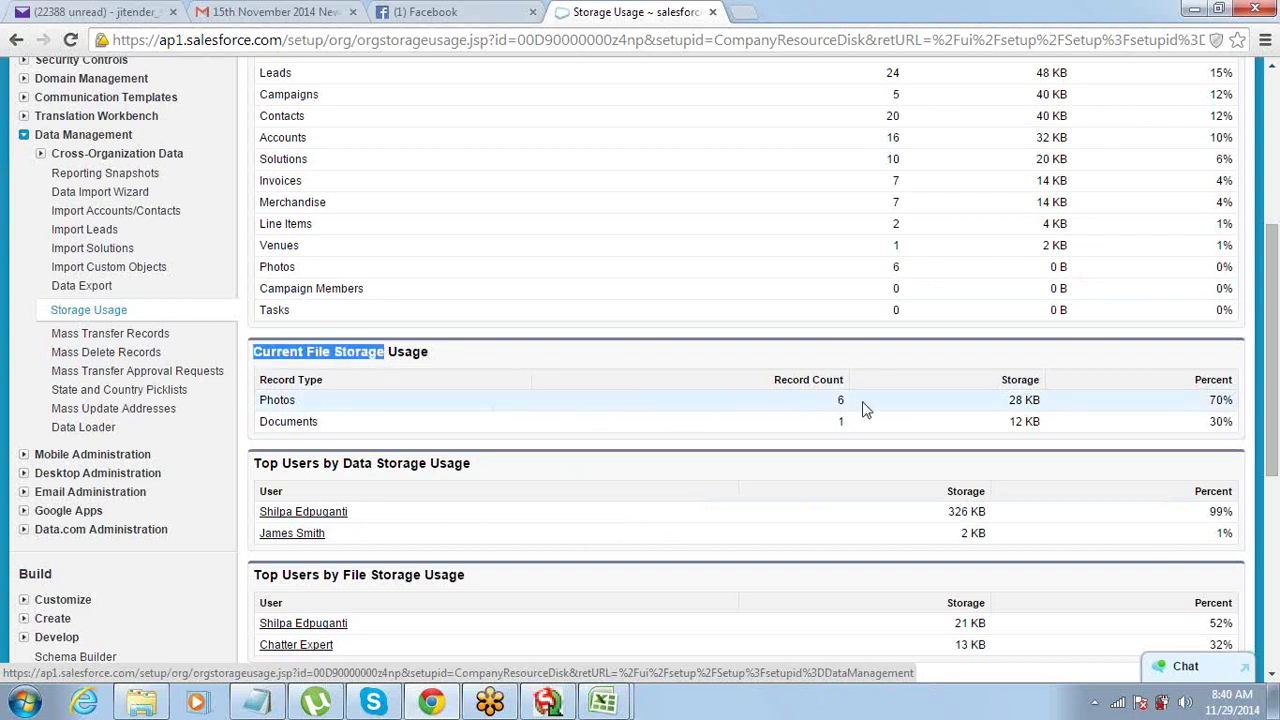
scroll(695, 441, down, 1)
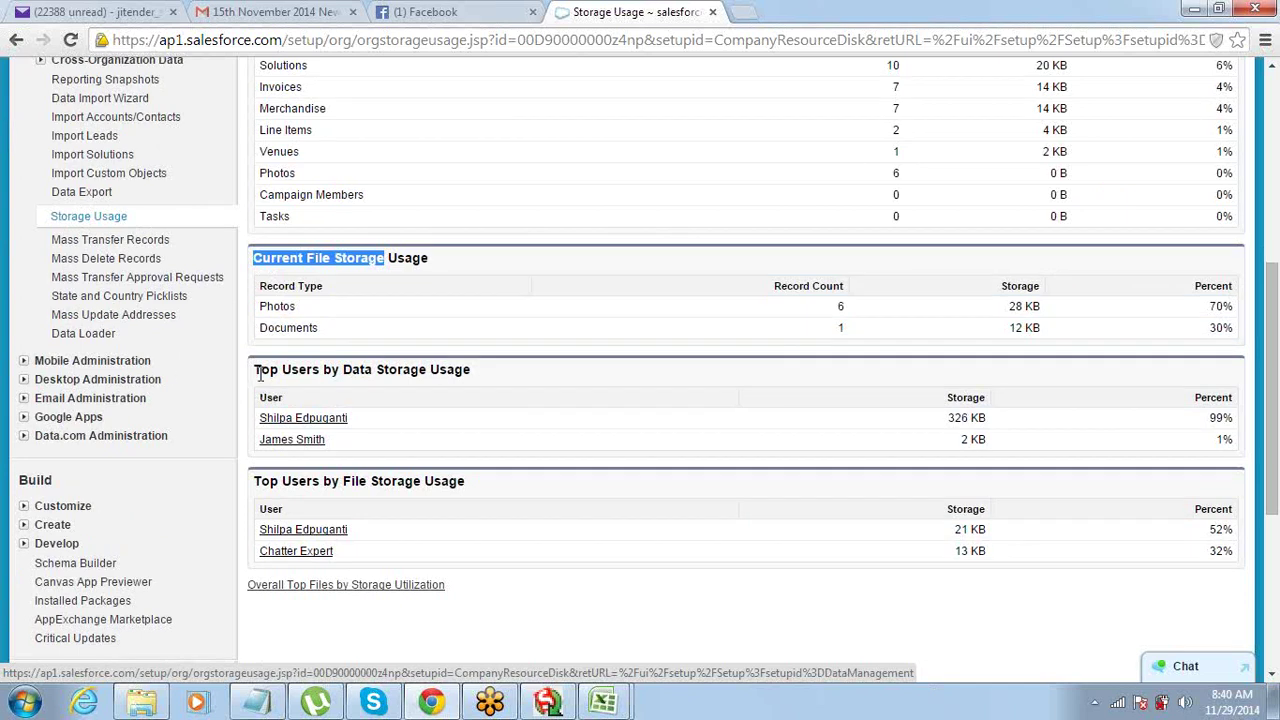
drag(256, 372, 449, 375)
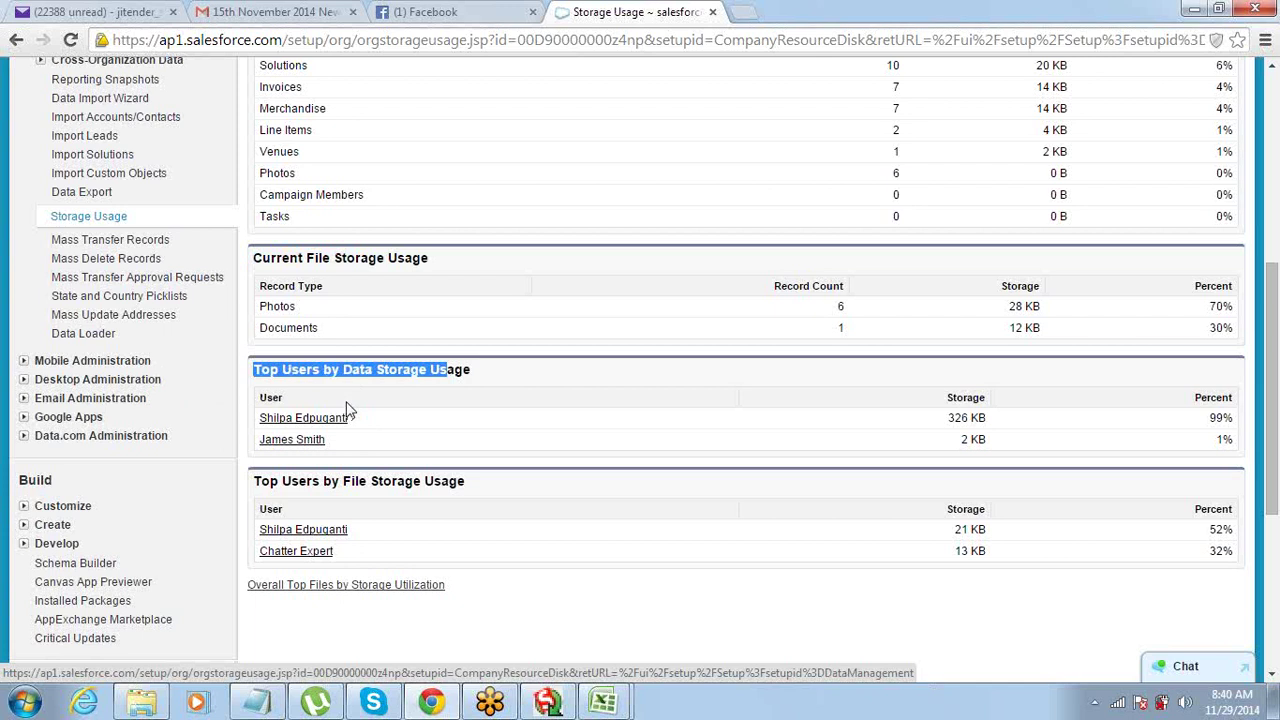
click(392, 486)
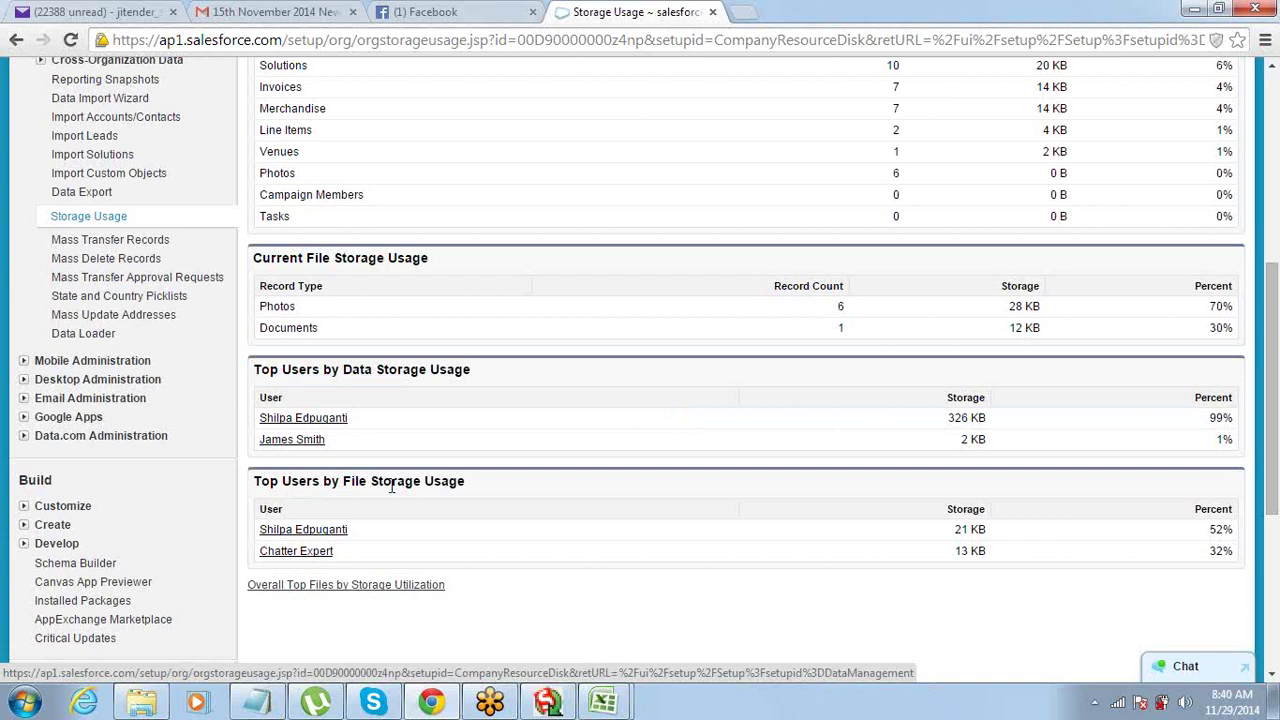
drag(290, 483, 482, 492)
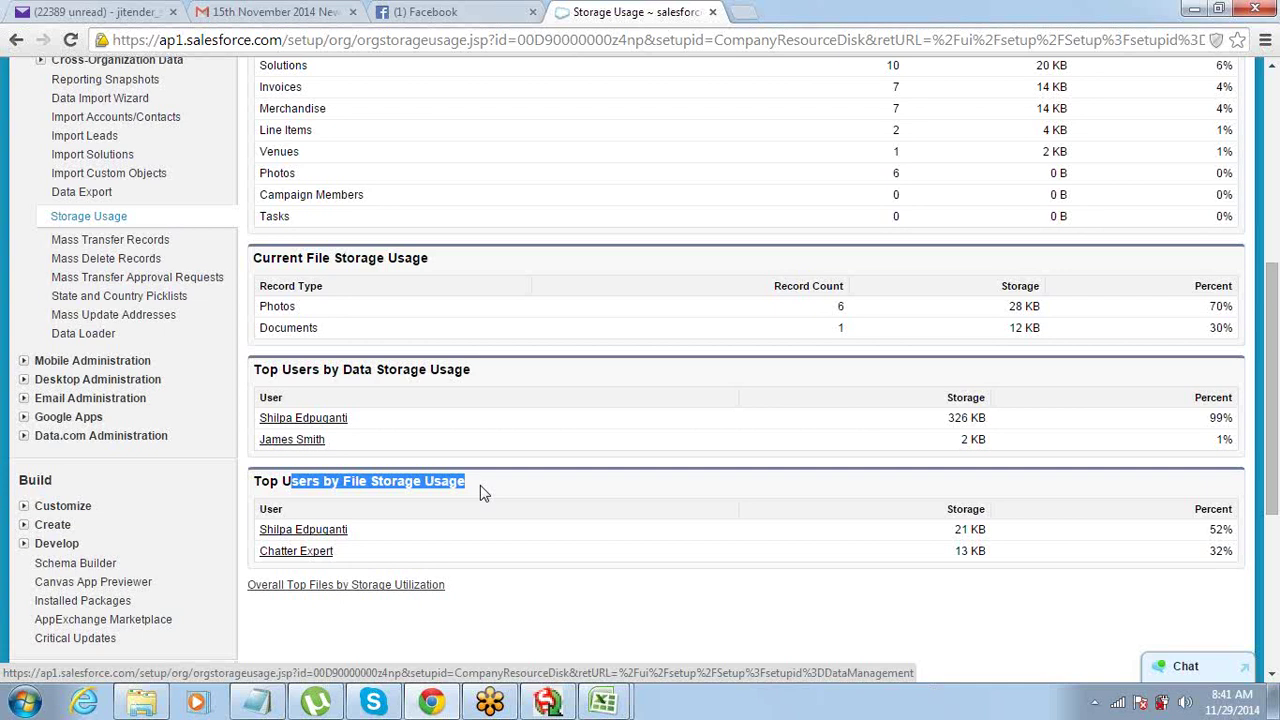
- Switch to the Notepad notes and add the heading "Data Management" below the file storage lines
click(257, 704)
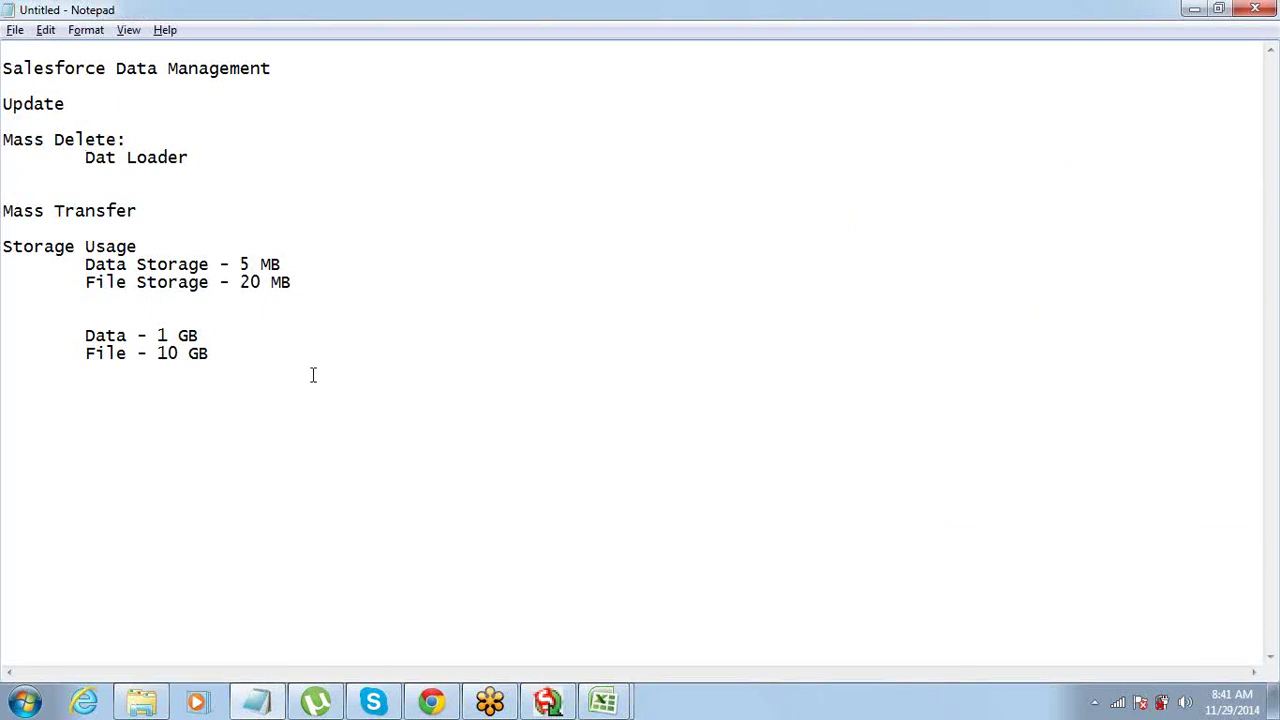
click(278, 350)
key(Return)
key(Return)
key(Return)
text(Data Manage)
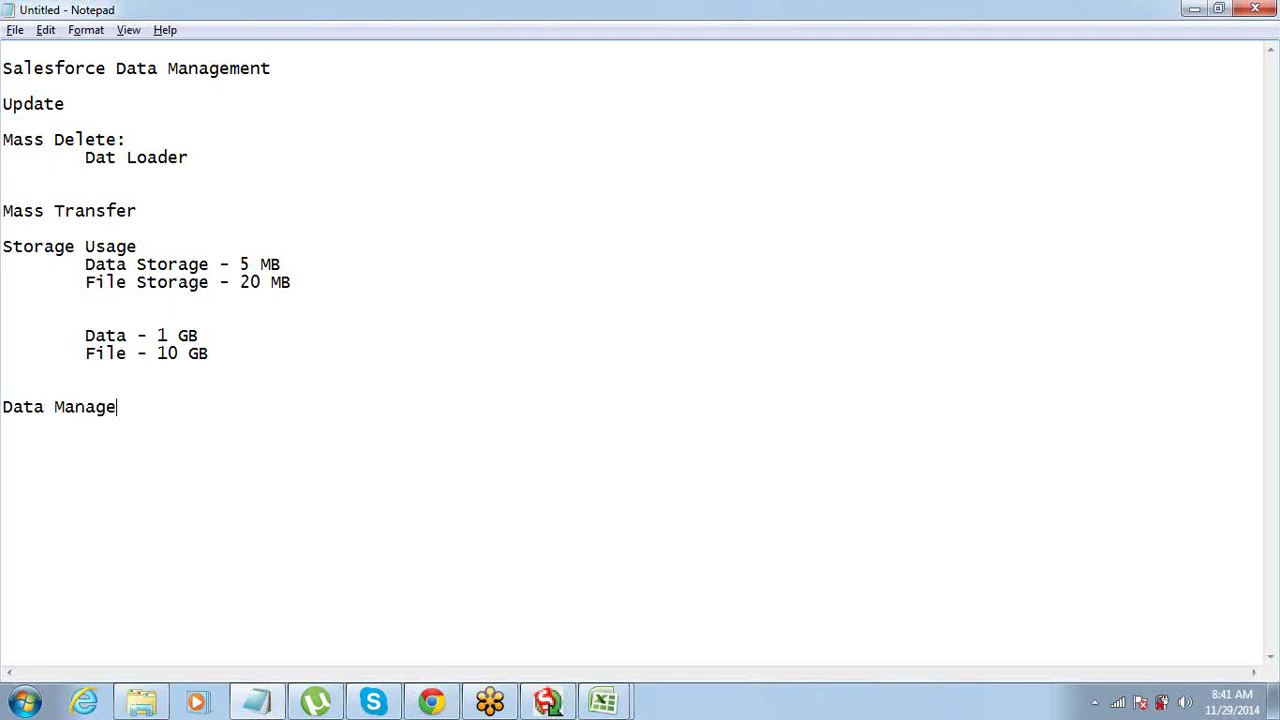
text(ment)
- Add the heading "Access & Permissions:" below Data Management with an indented "Users" entry under it
key(Return)
key(Return)
text(Access )
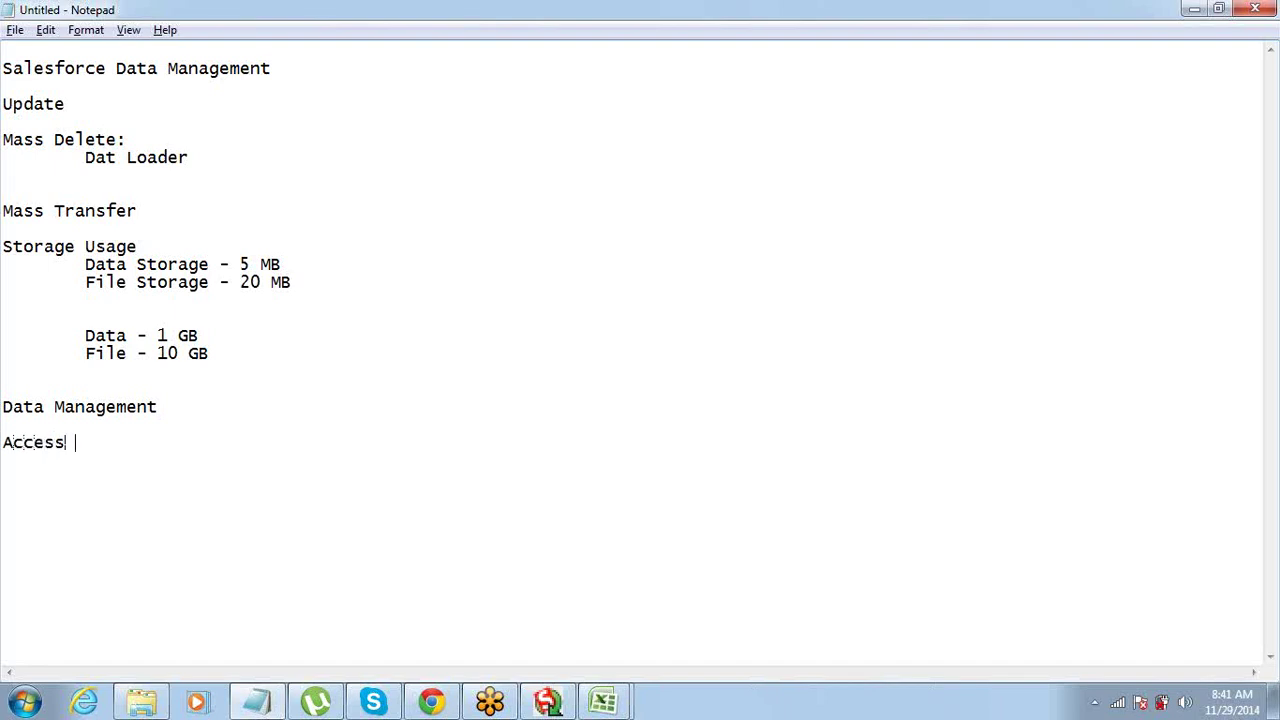
text(& Permissionst=)
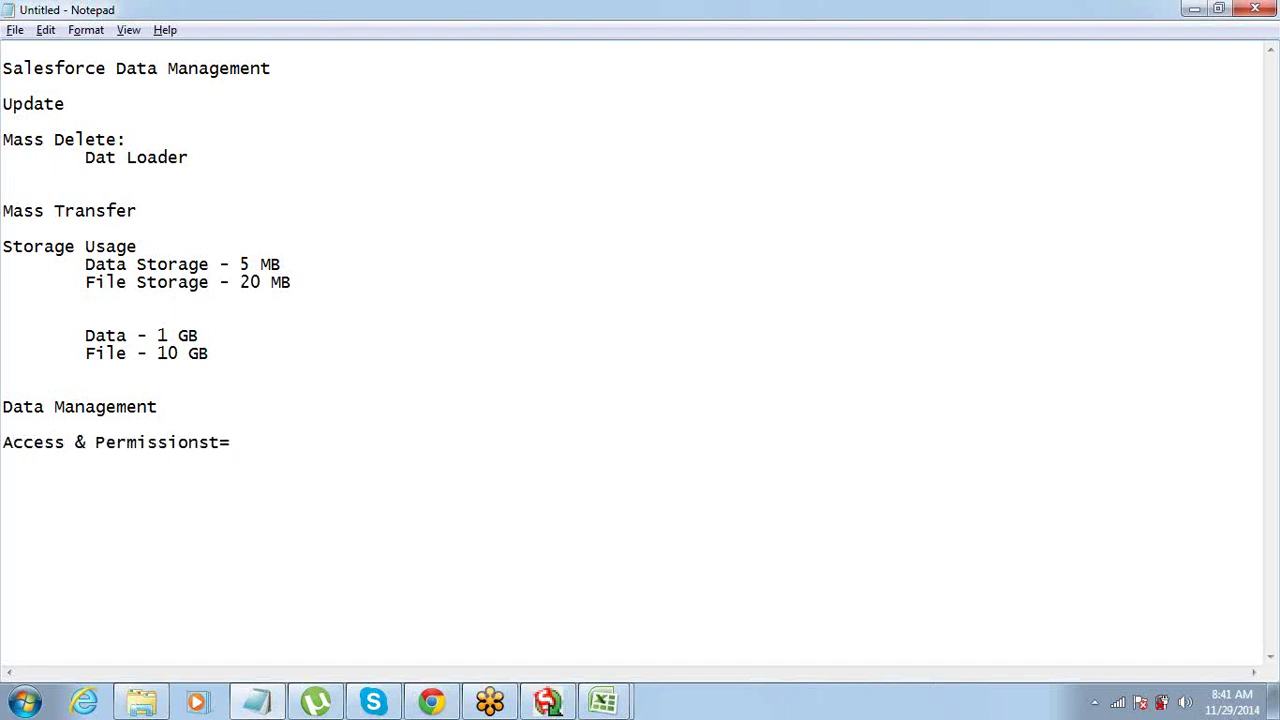
key(BackSpace)
key(BackSpace)
text(:)
key(Return)
key(Return)
key(Tab)
text(Users)
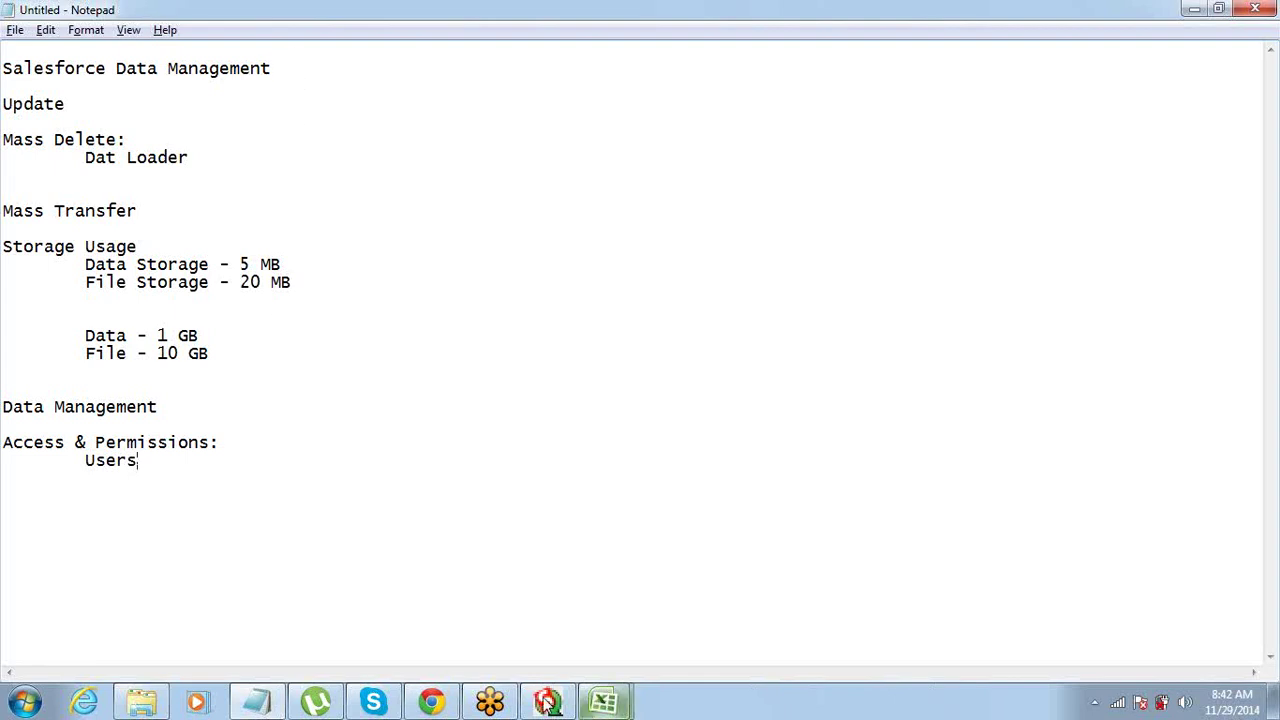
- Switch back to Salesforce and open the Setup home page
click(431, 702)
scroll(429, 594, up, 10)
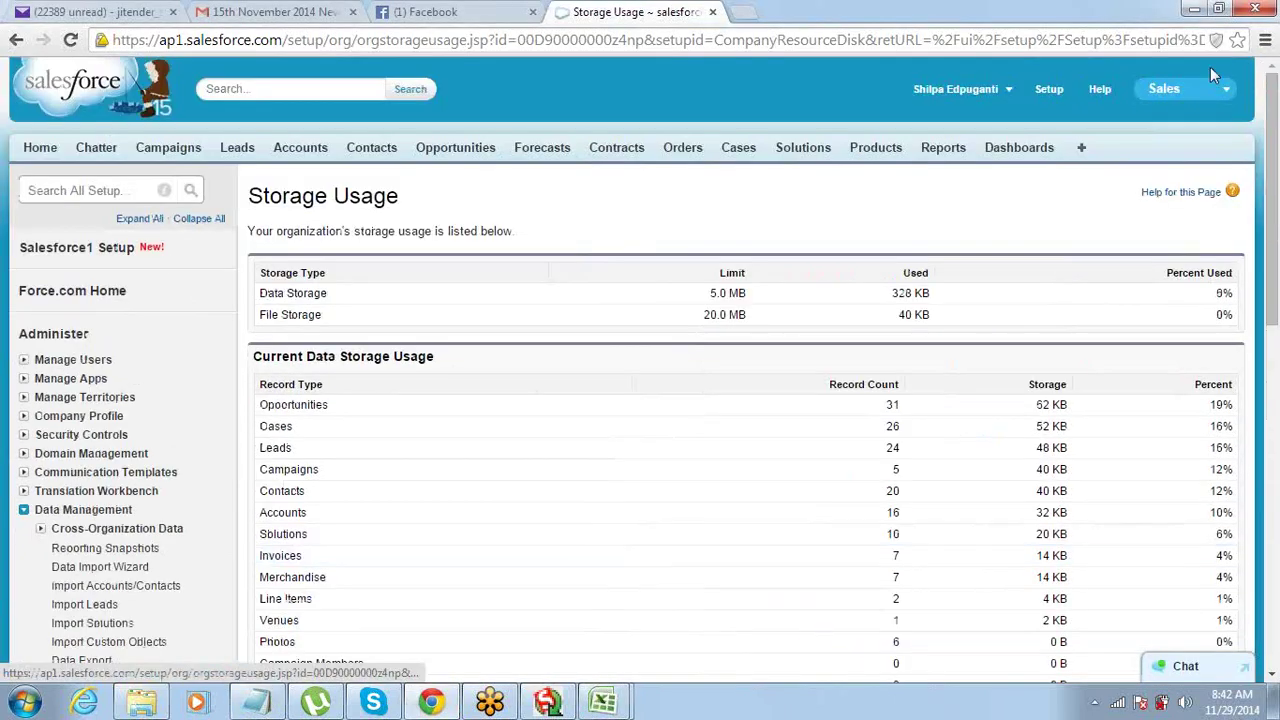
click(1050, 89)
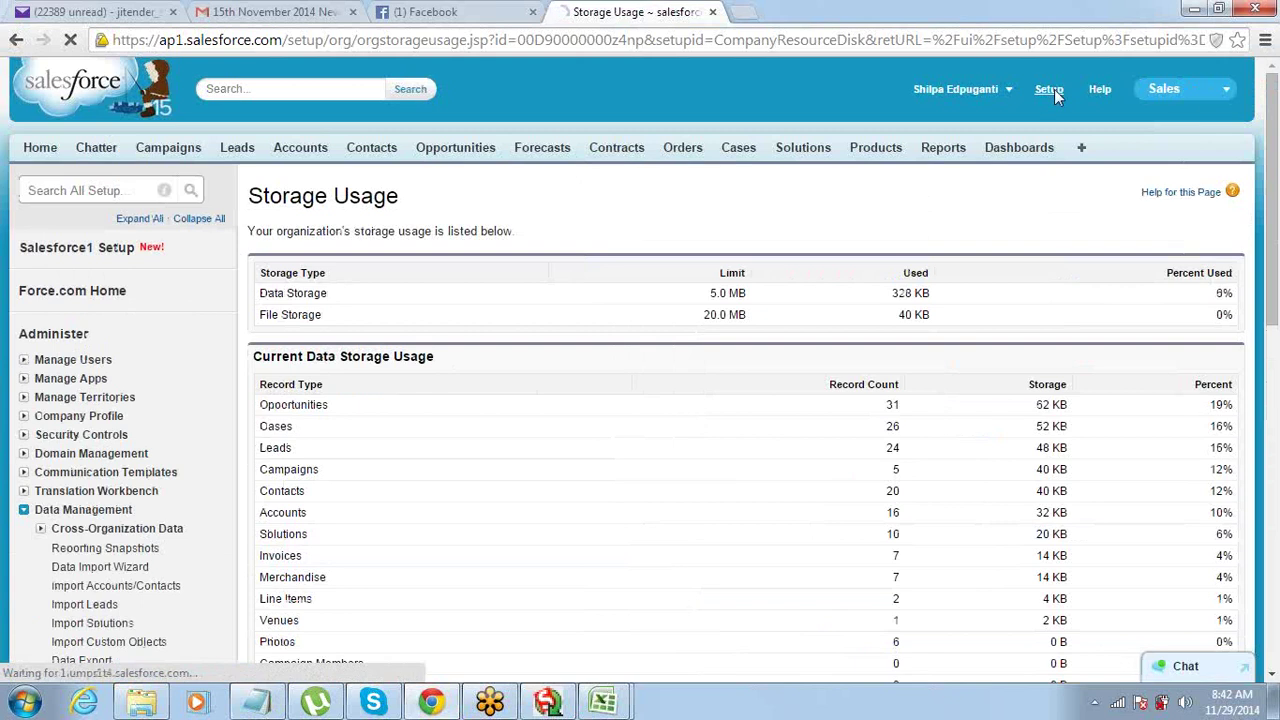
- Open the list of all users under Manage Users
click(24, 356)
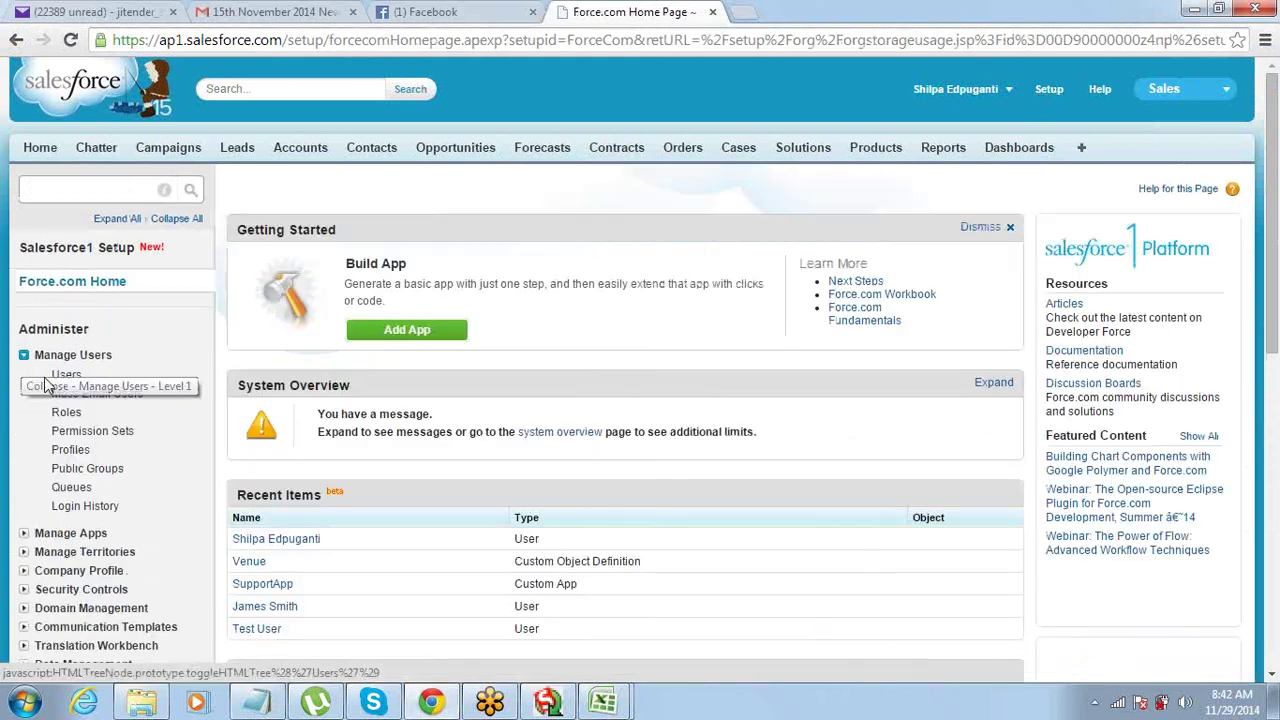
click(56, 377)
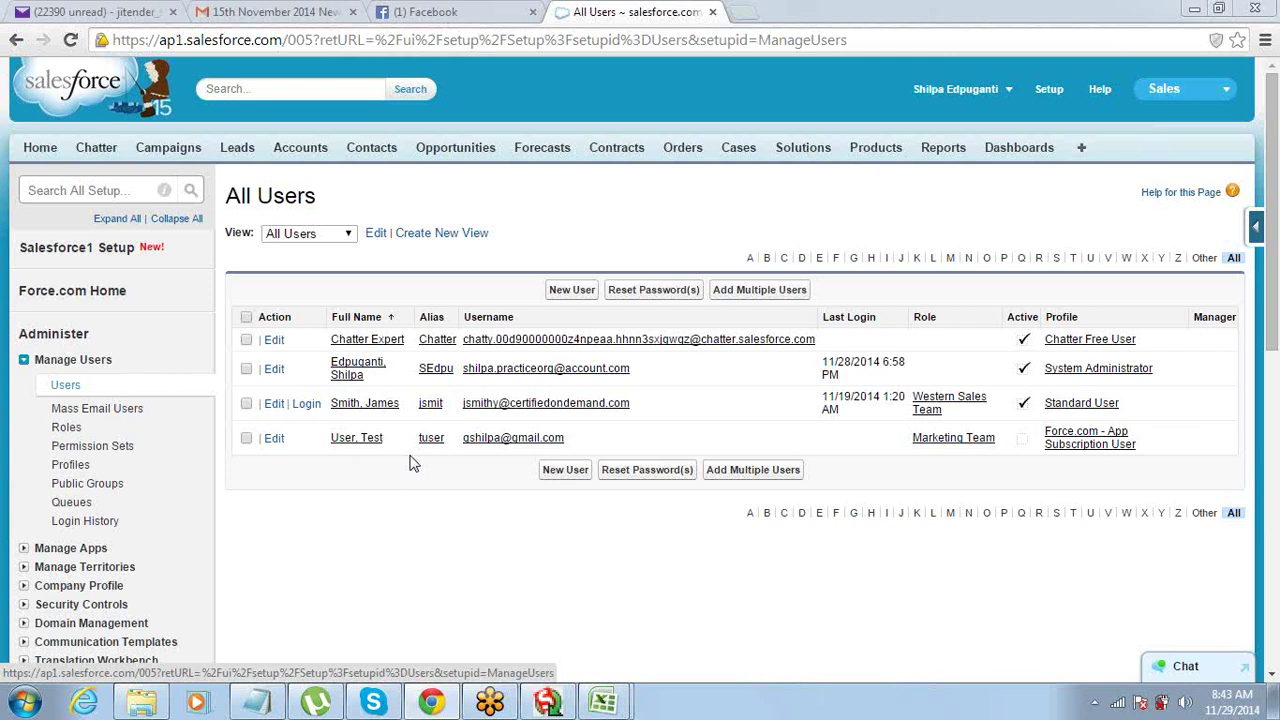
- Switch to the Notepad notes and list "Salesforce", "Platform" and "Chatter Free" on separate lines below the Users entry
click(251, 694)
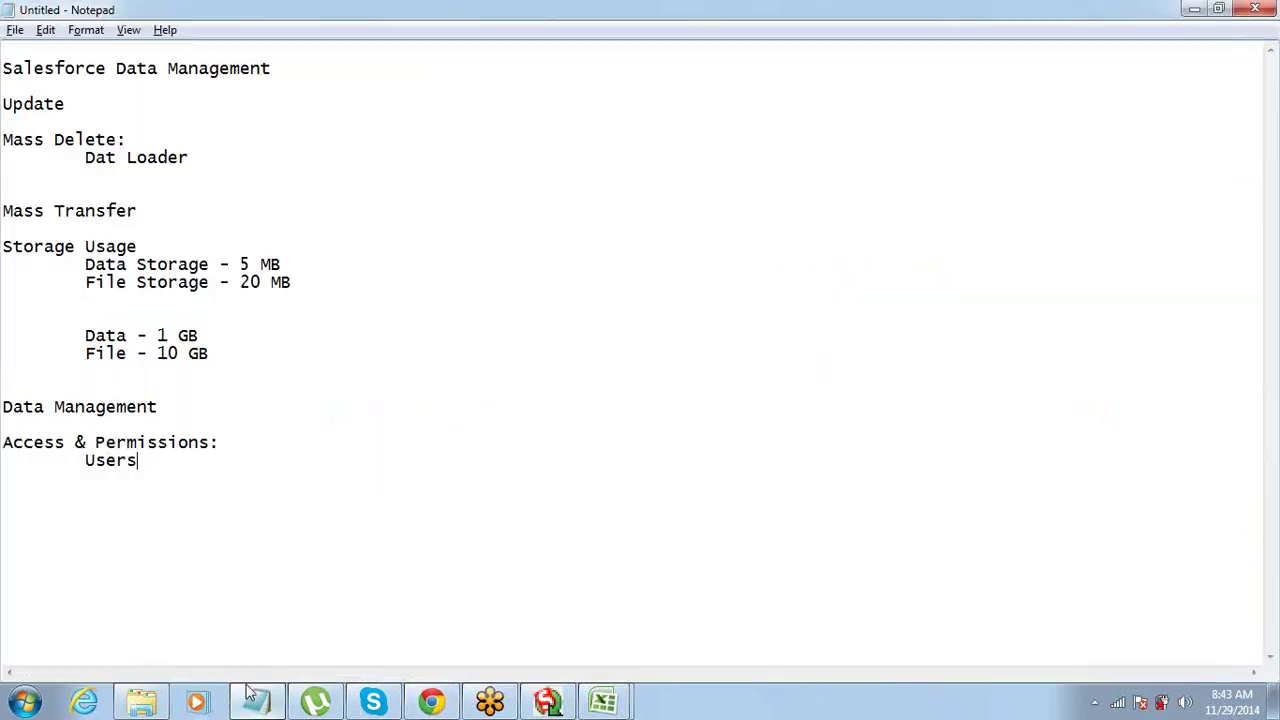
key(Return)
key(Return)
key(Return)
text(Salesforce)
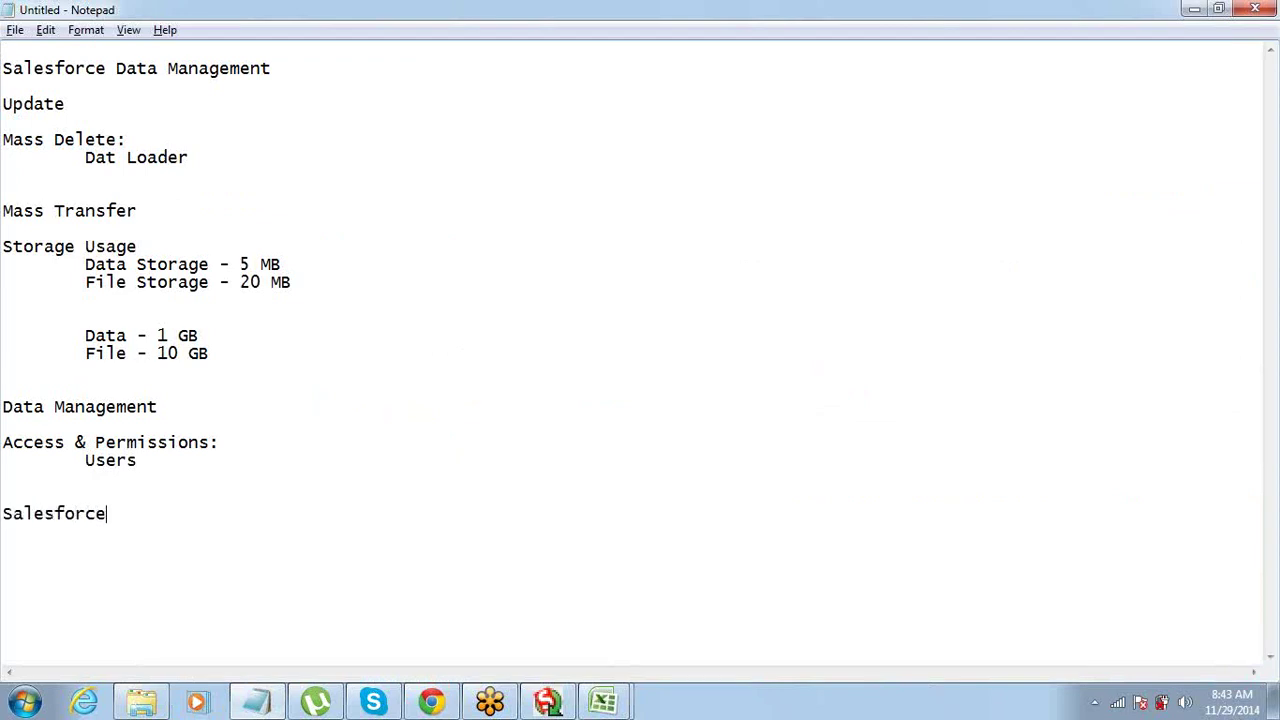
key(Return)
text(P)
text(latfr)
key(BackSpace)
text(orm )
text(Chatter)
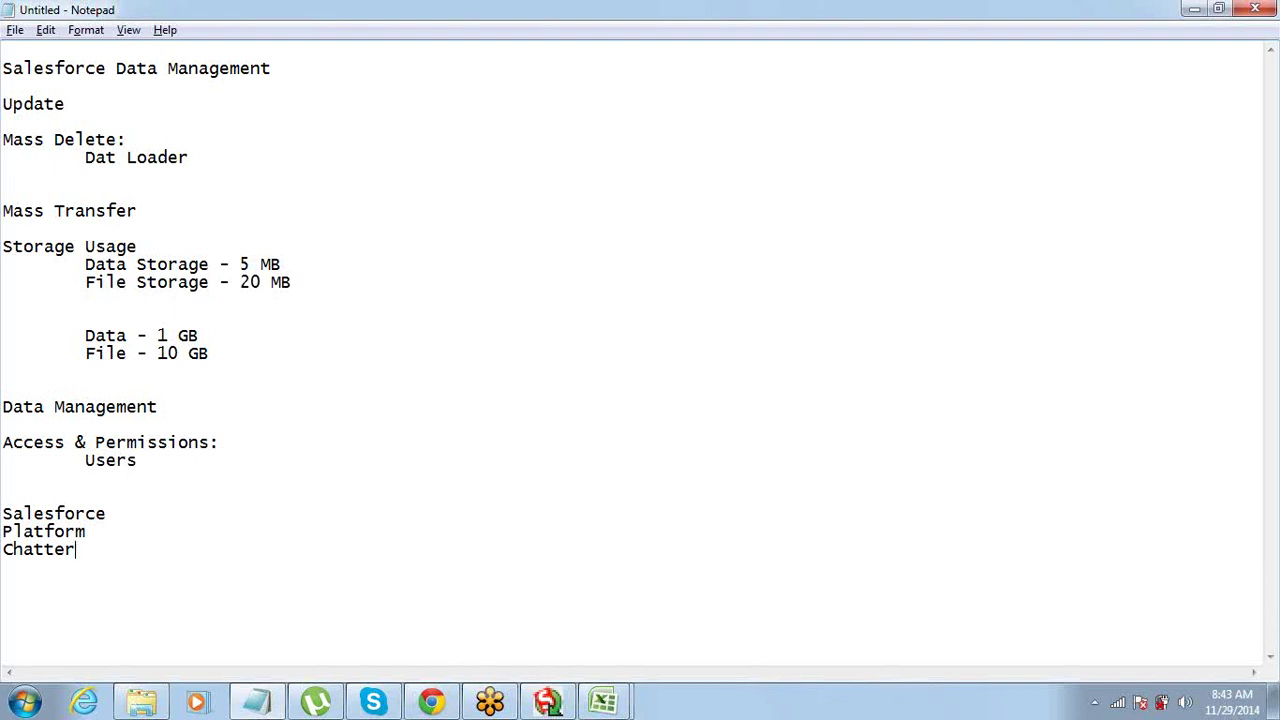
text( Free)
- Switch back to Salesforce, open the Chatter page and activate its post box
key(alt+Tab)
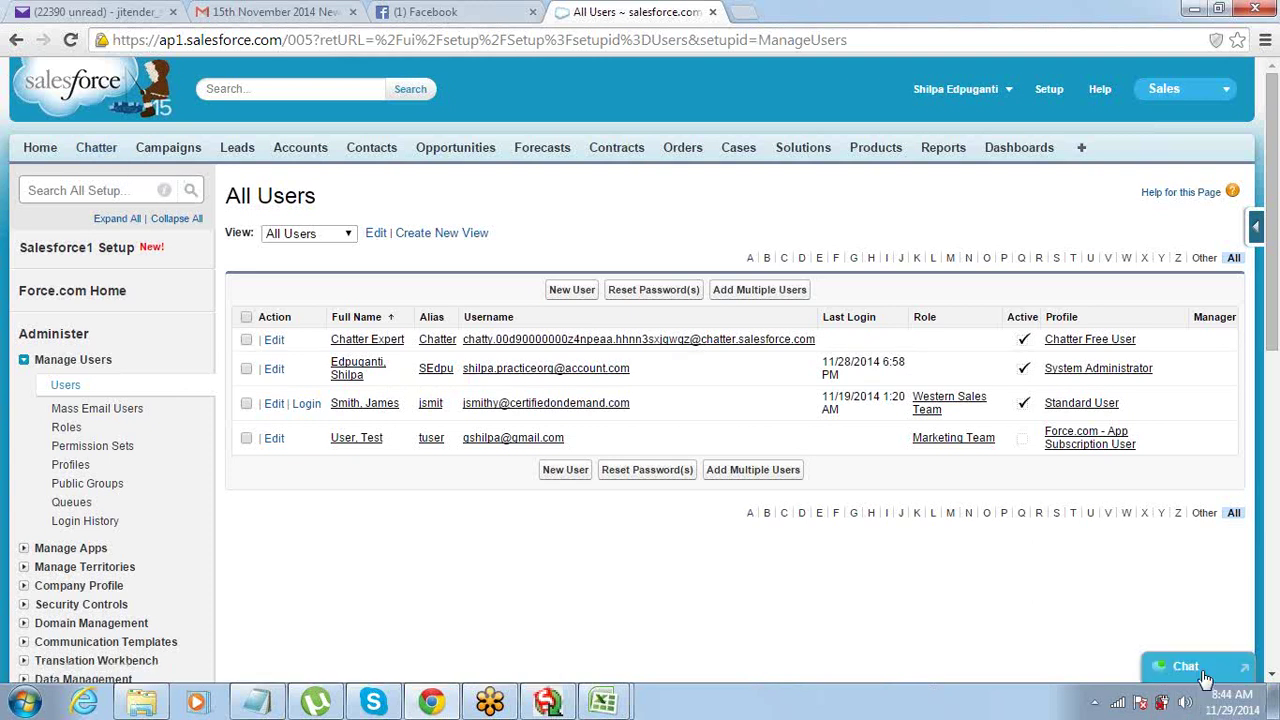
click(97, 150)
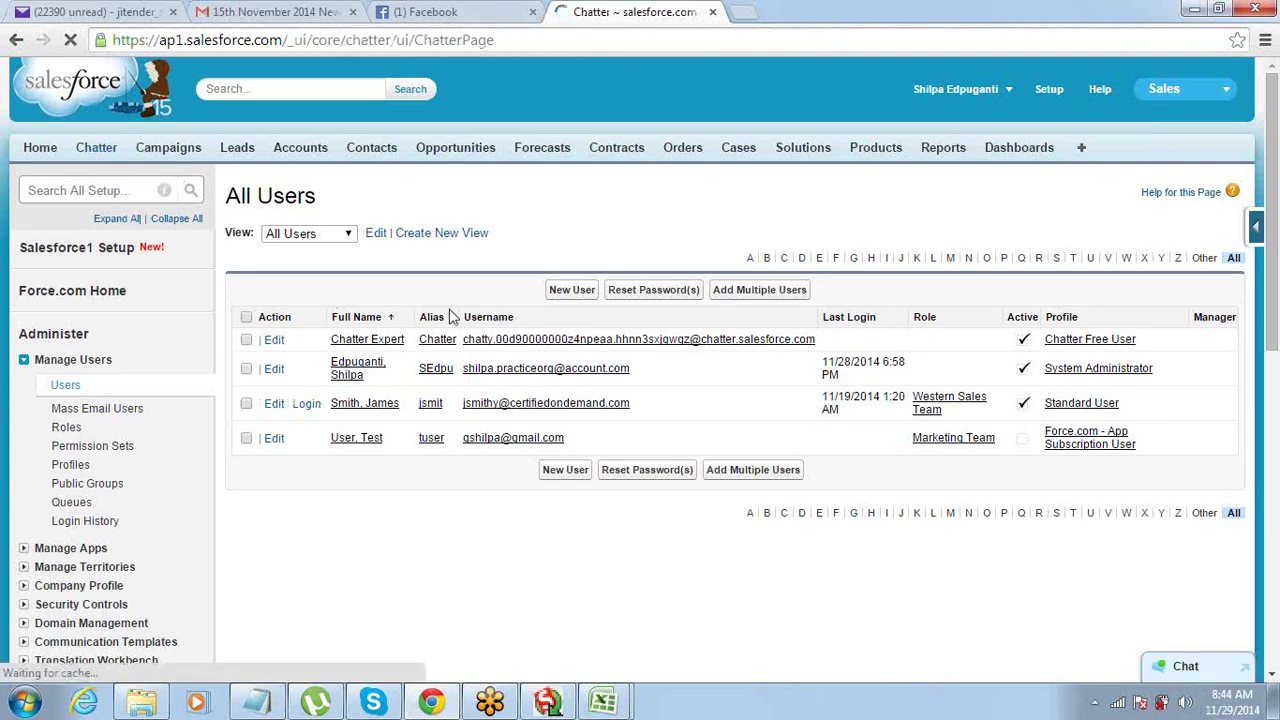
click(315, 266)
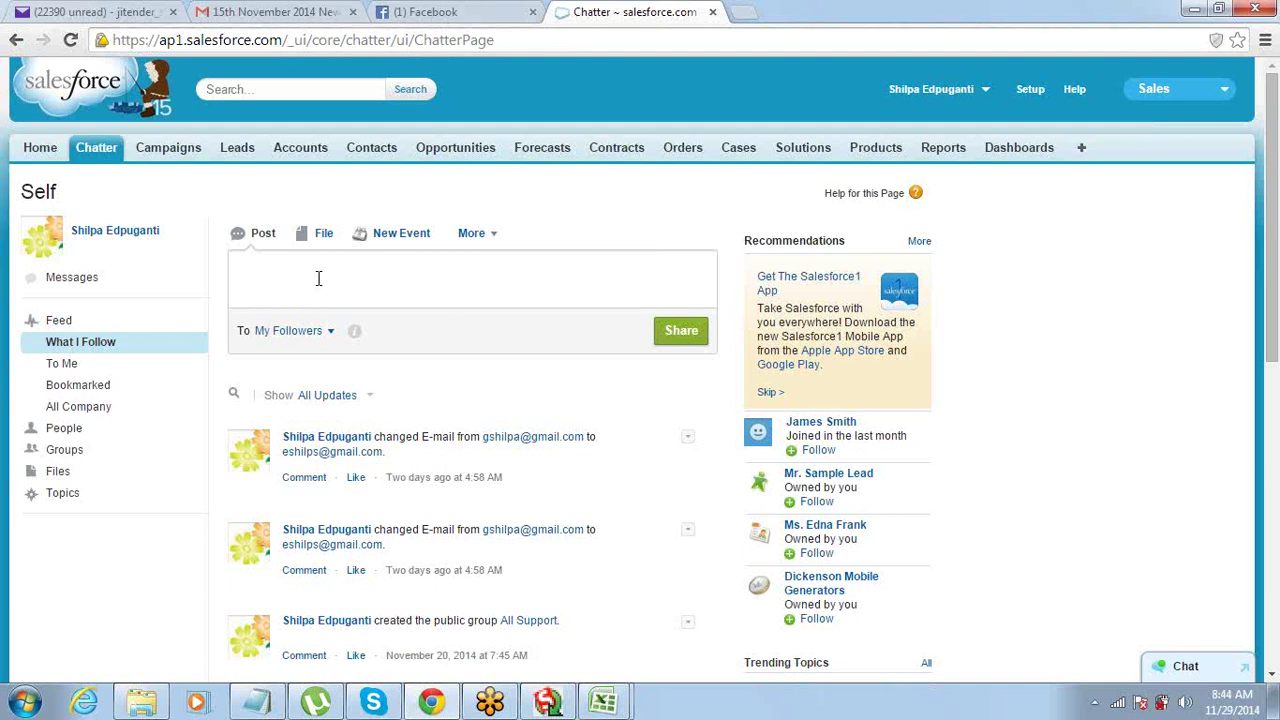
- Switch to the Notepad notes, add "- 500" after "Chatter Free" and highlight the licence name and the number
key(alt+Tab)
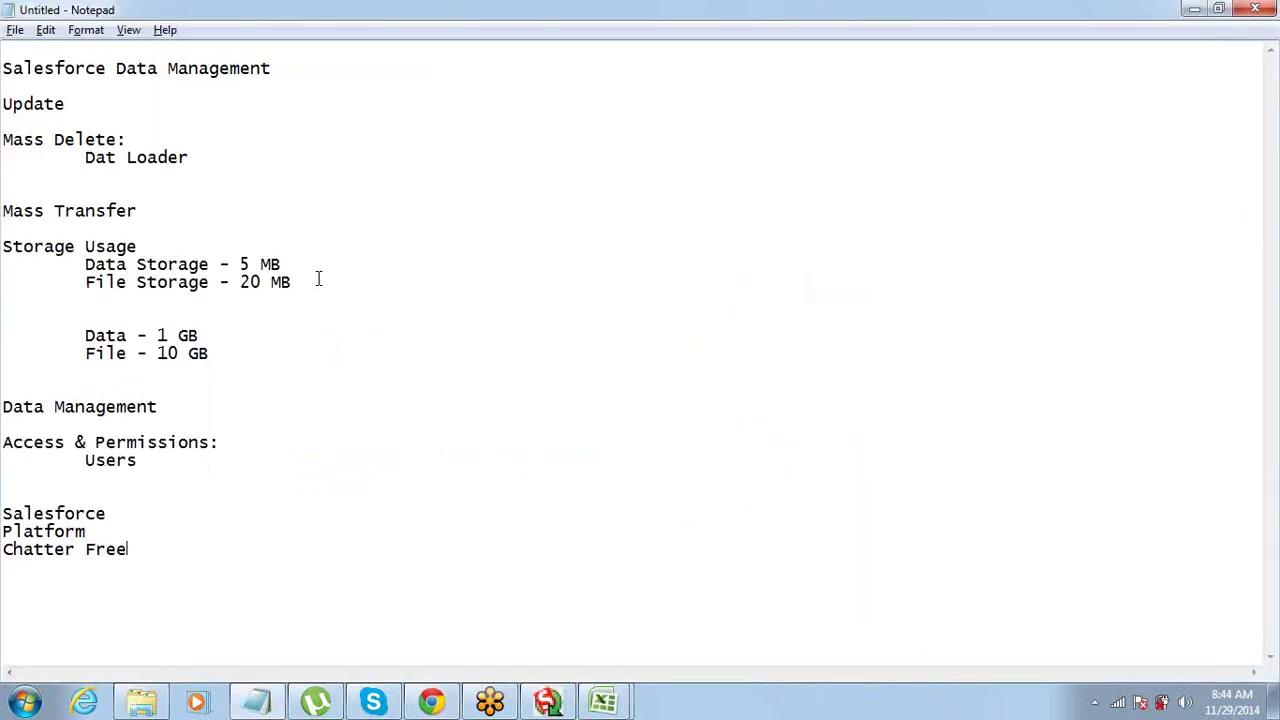
text(- 500)
double_click(183, 549)
click(168, 549)
key(Left)
key(ctrl+shift+Right)
key(ctrl+shift+Right)
key(shift+Left)
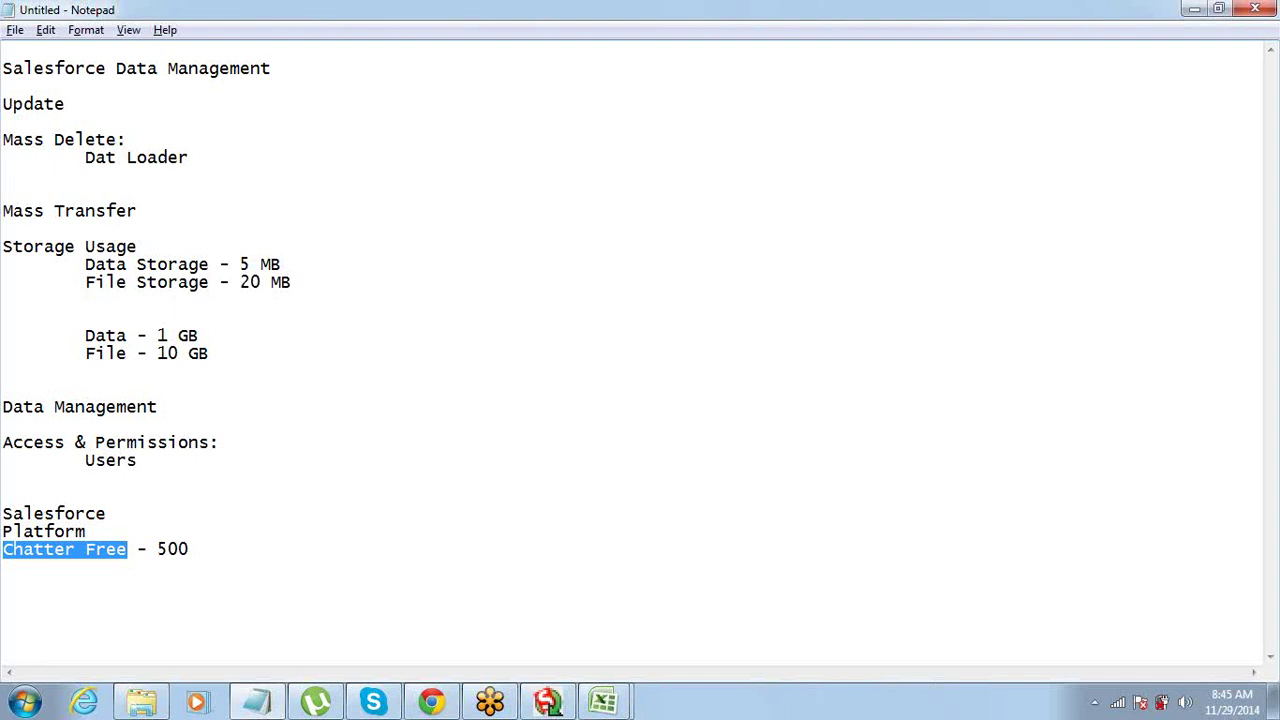
click(137, 549)
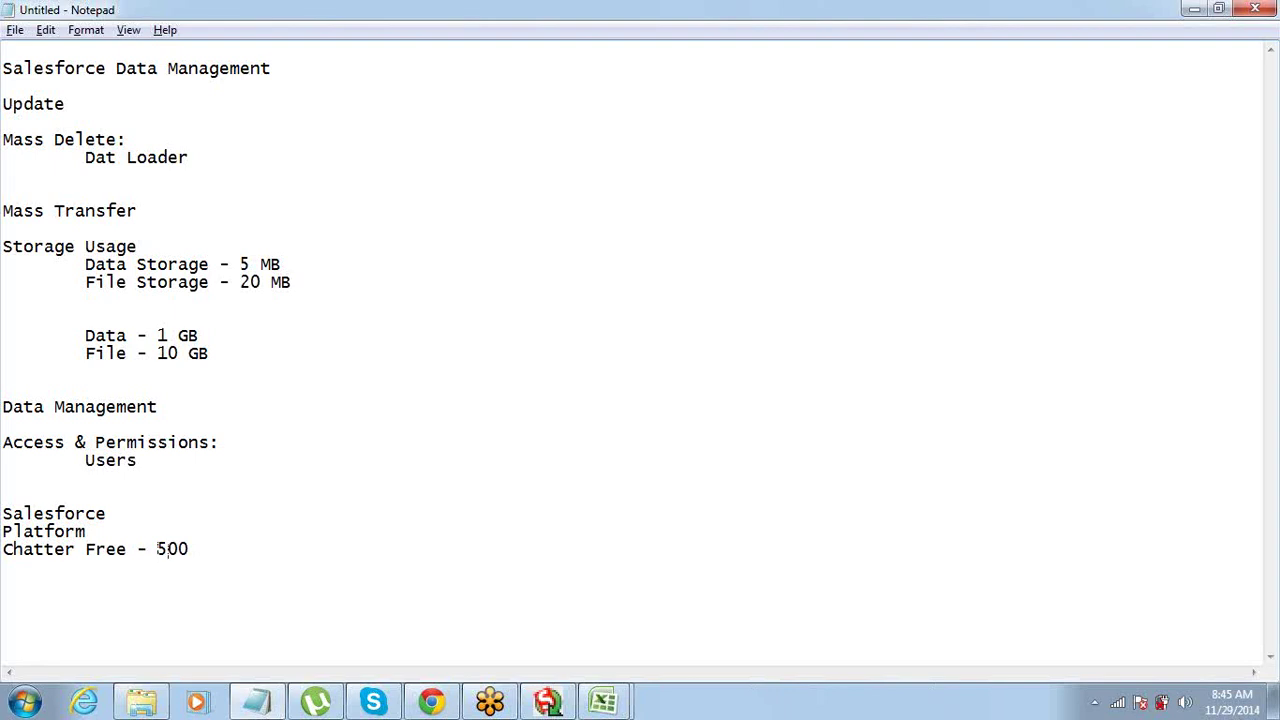
drag(157, 549, 189, 549)
- Return to the Salesforce Chatter page and examine its feed, recommendations and chat window
key(alt+Tab)
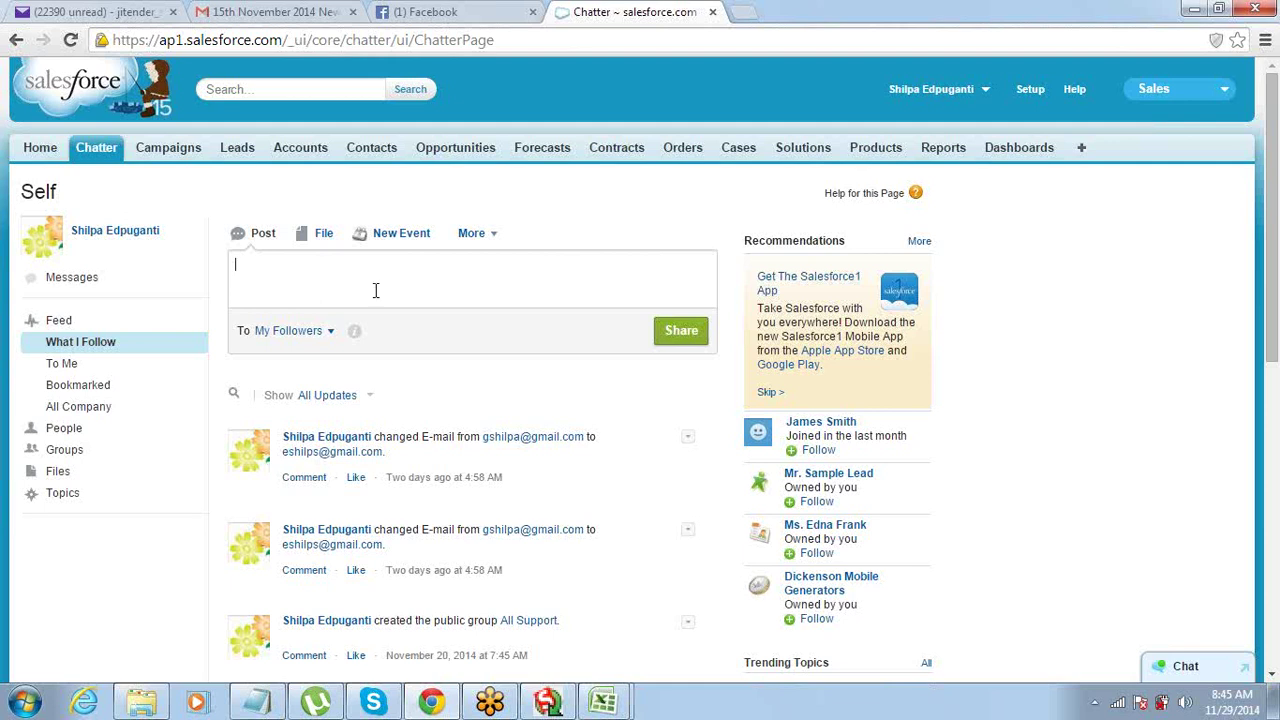
scroll(1170, 368, down, 3)
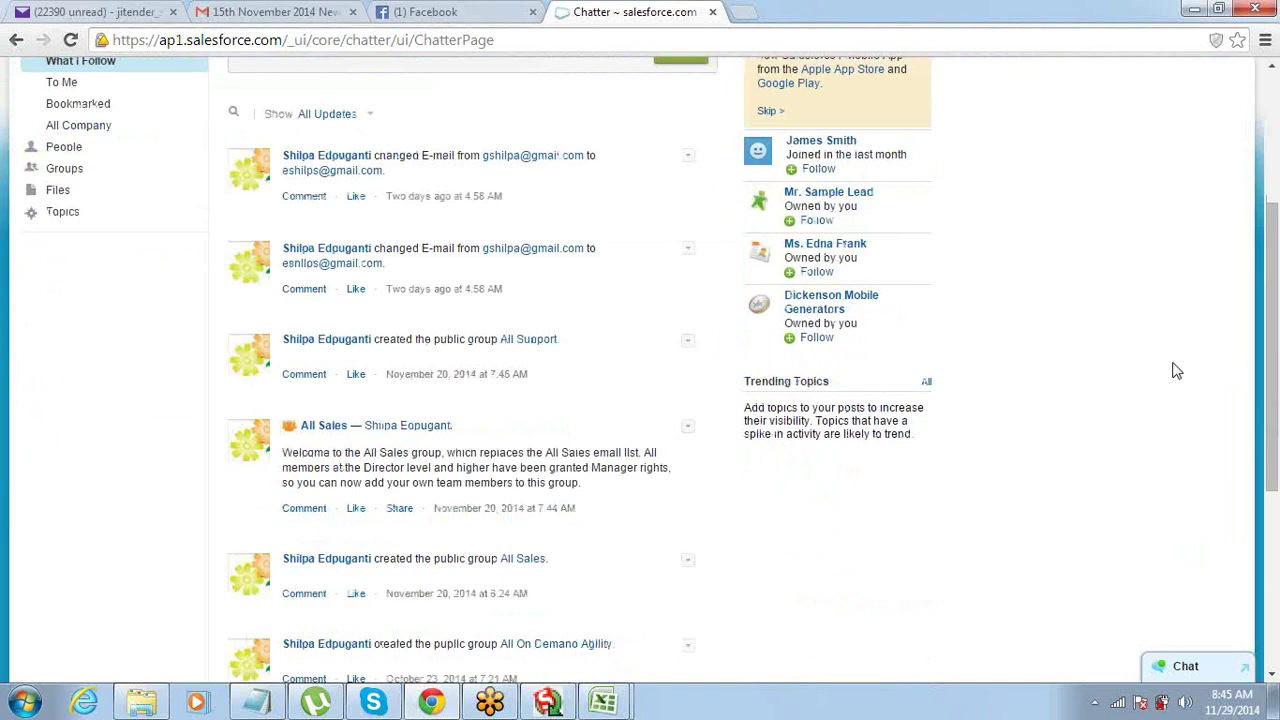
scroll(1176, 370, up, 3)
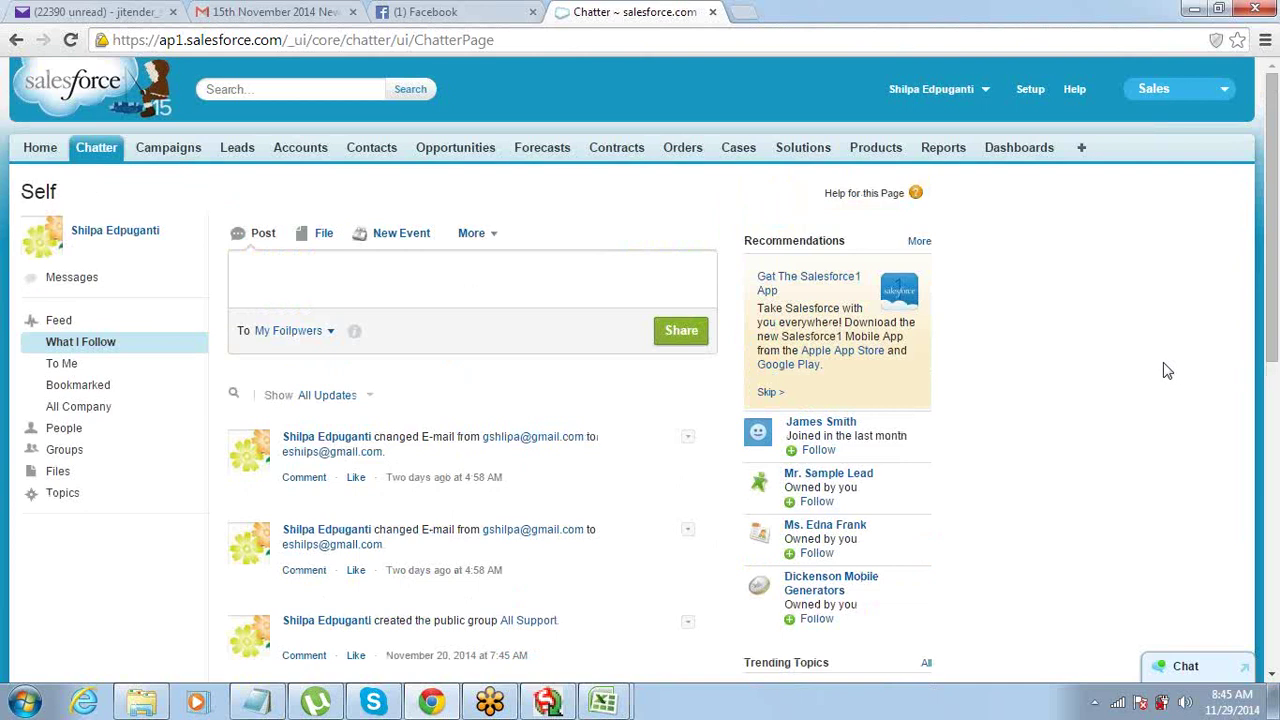
click(1190, 670)
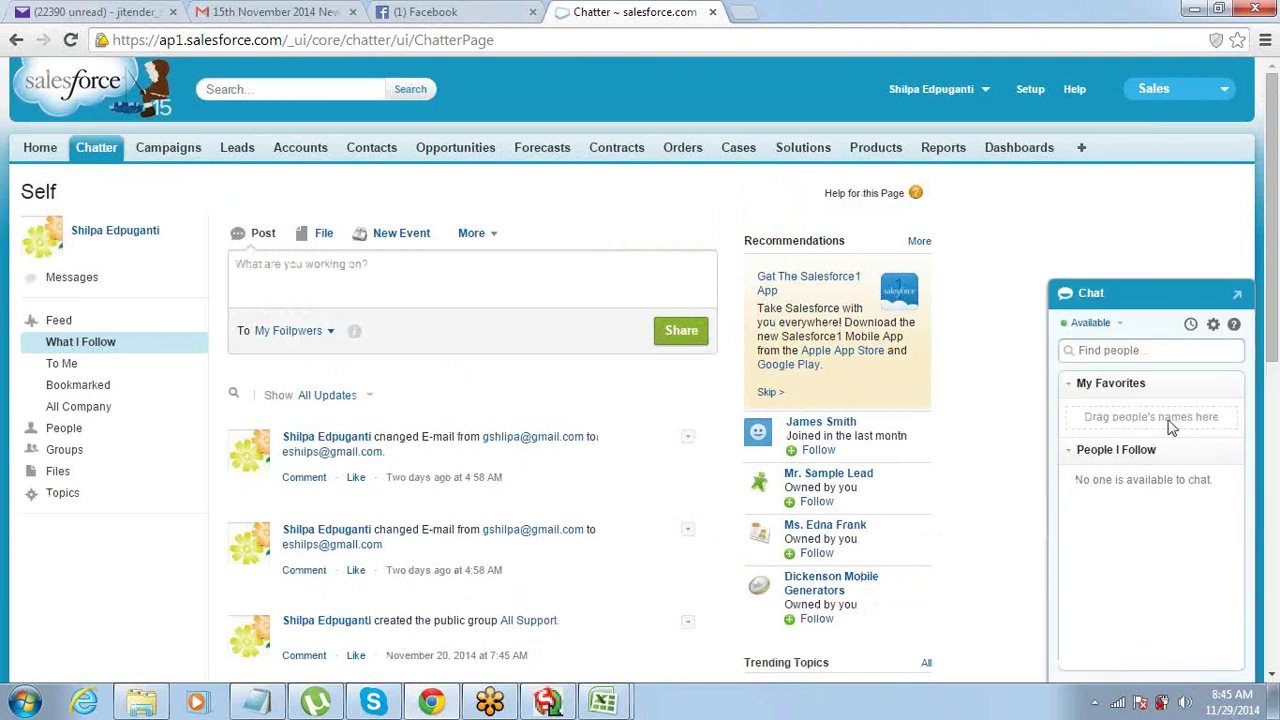
click(1184, 296)
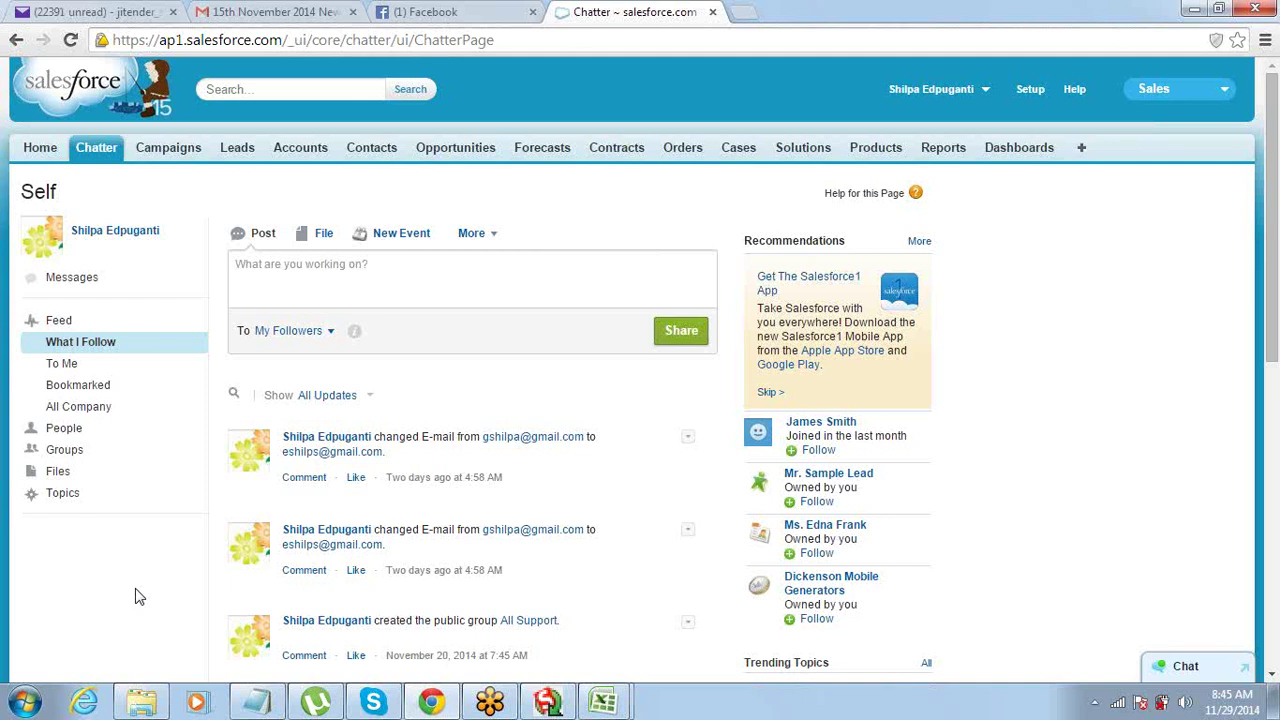
scroll(136, 595, down, 2)
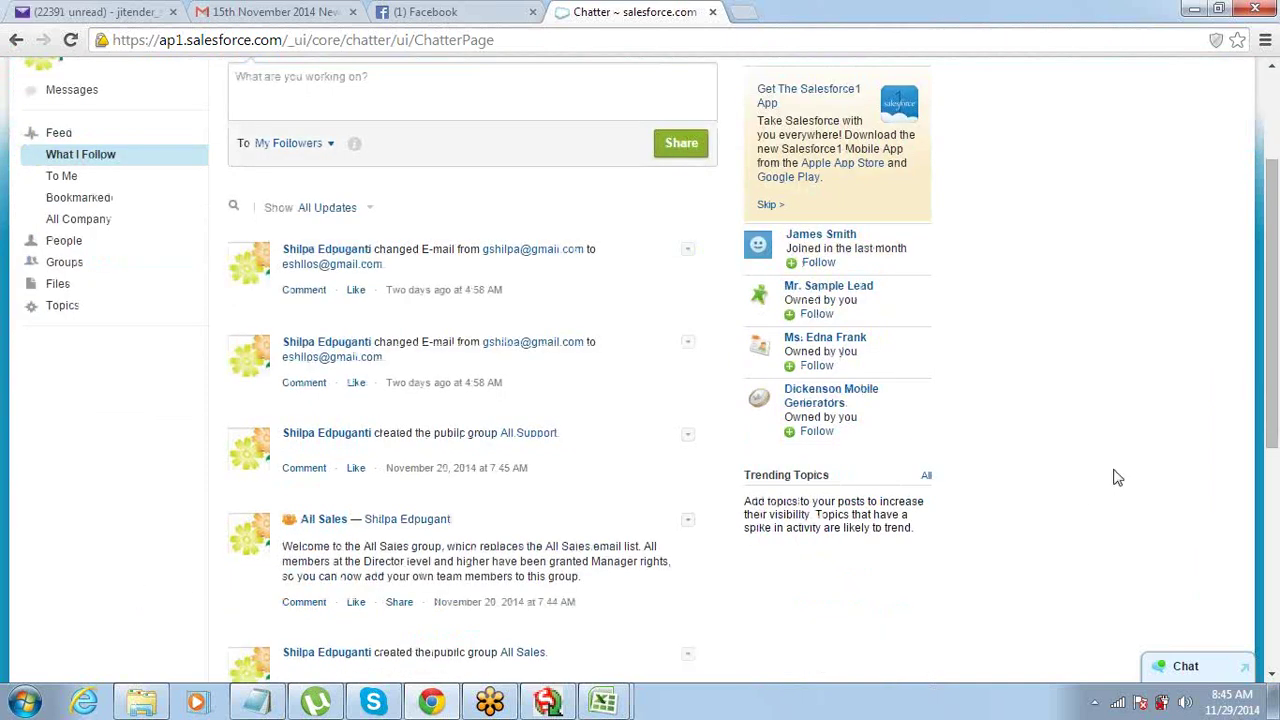
scroll(1118, 478, up, 2)
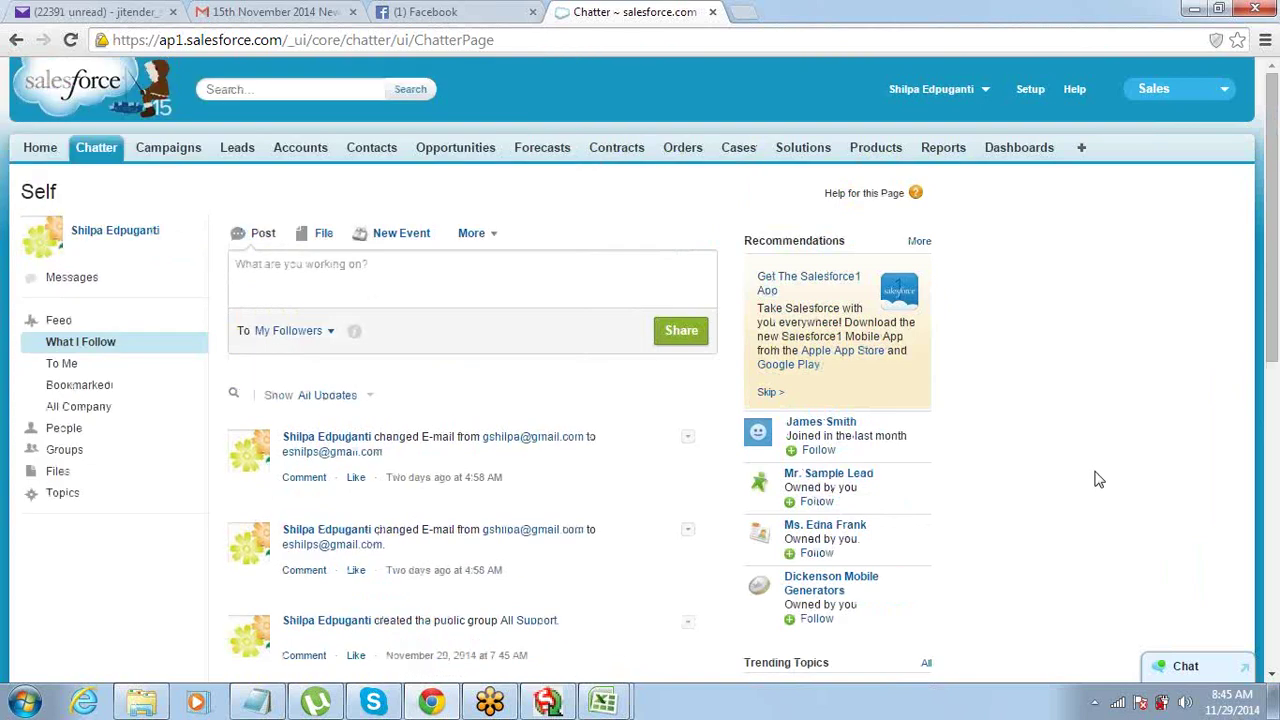
scroll(1076, 460, down, 2)
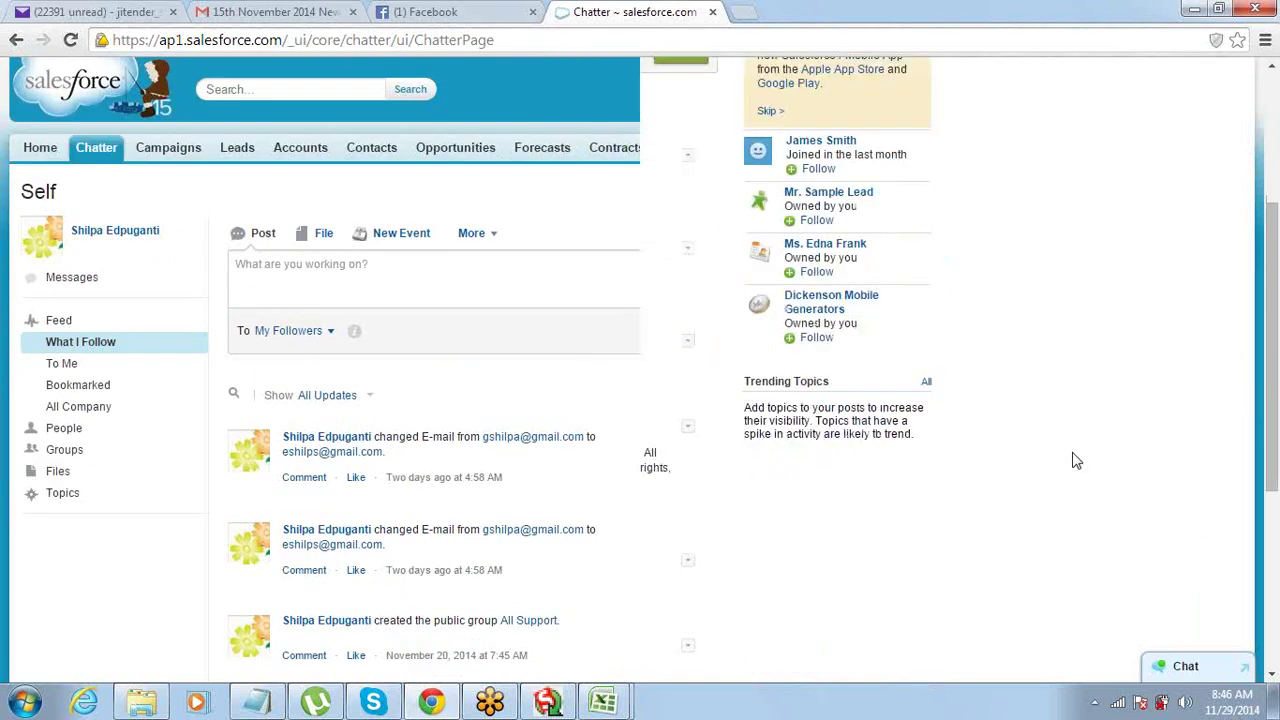
scroll(1076, 460, up, 2)
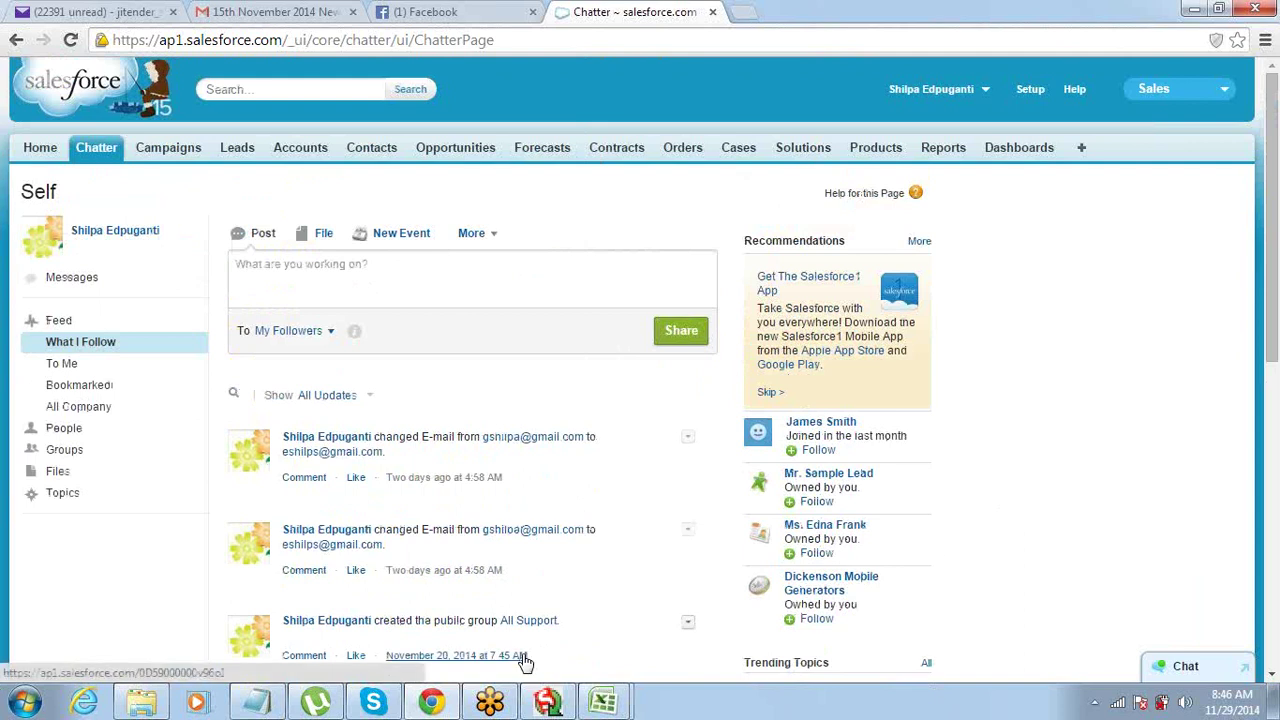
mouse_move(440, 705)
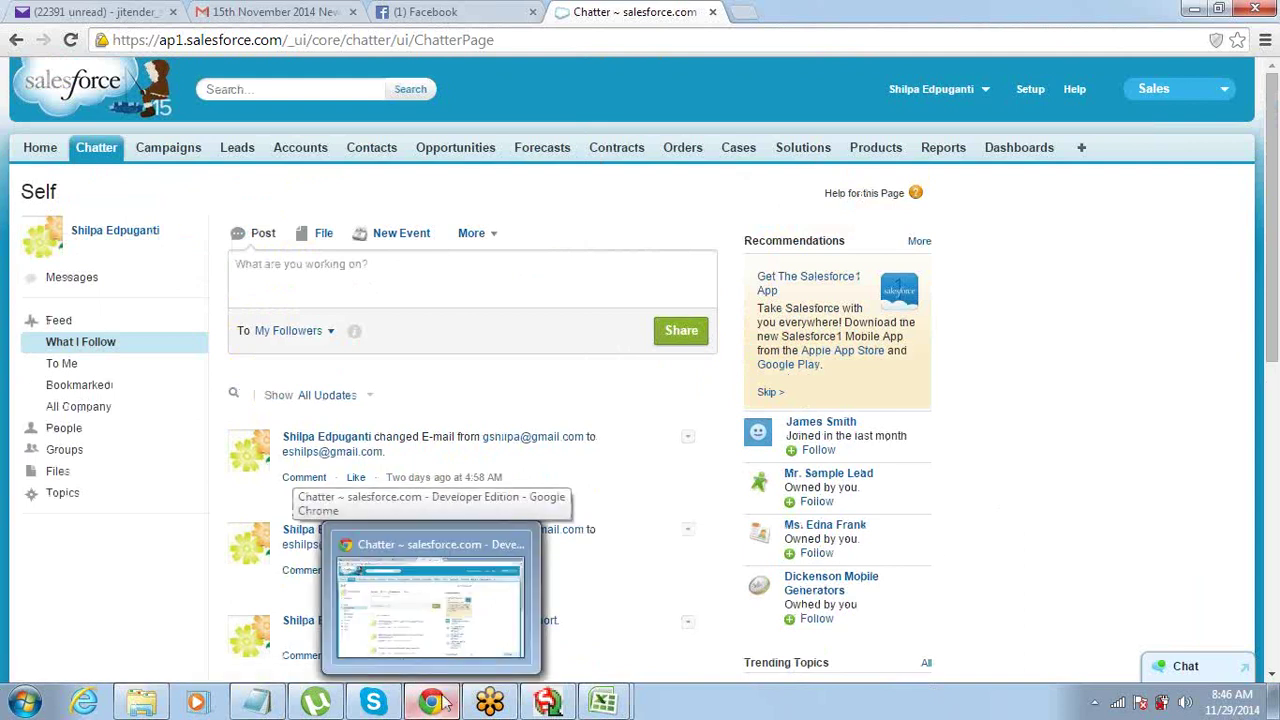
click(457, 590)
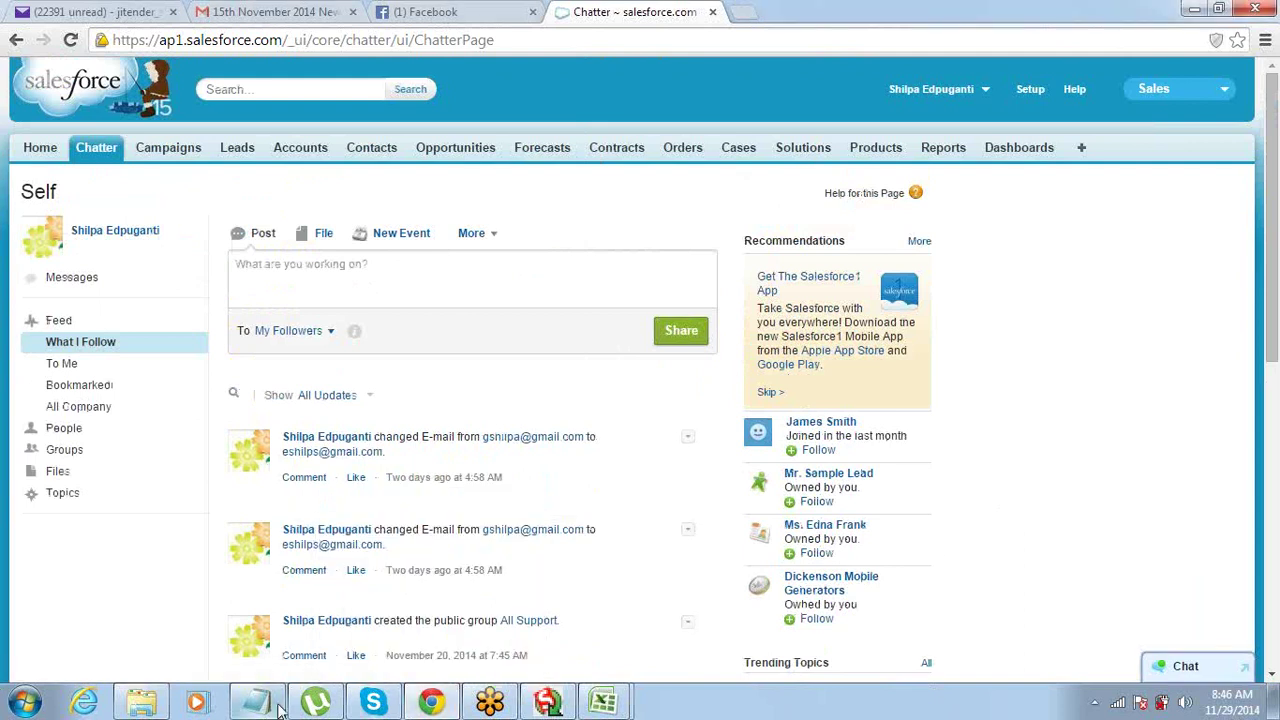
mouse_move(260, 708)
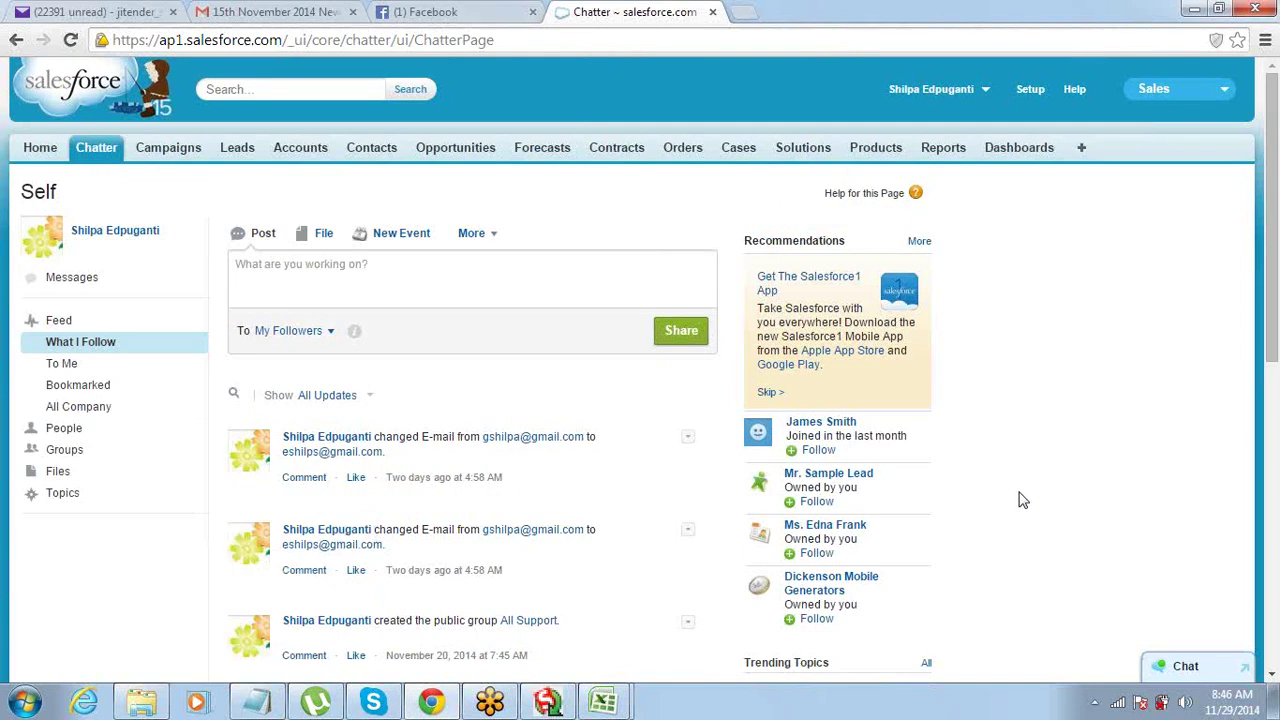
- Return to the Users list in Setup and start a new user record
click(1031, 91)
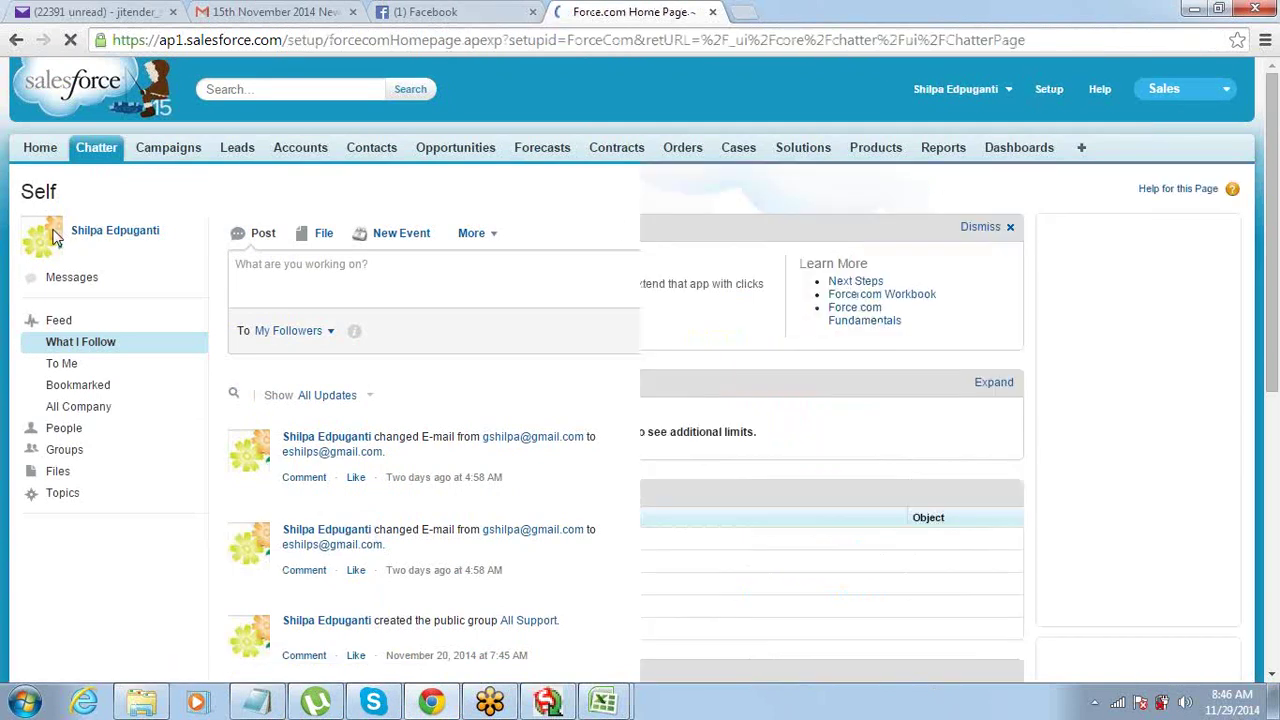
click(25, 355)
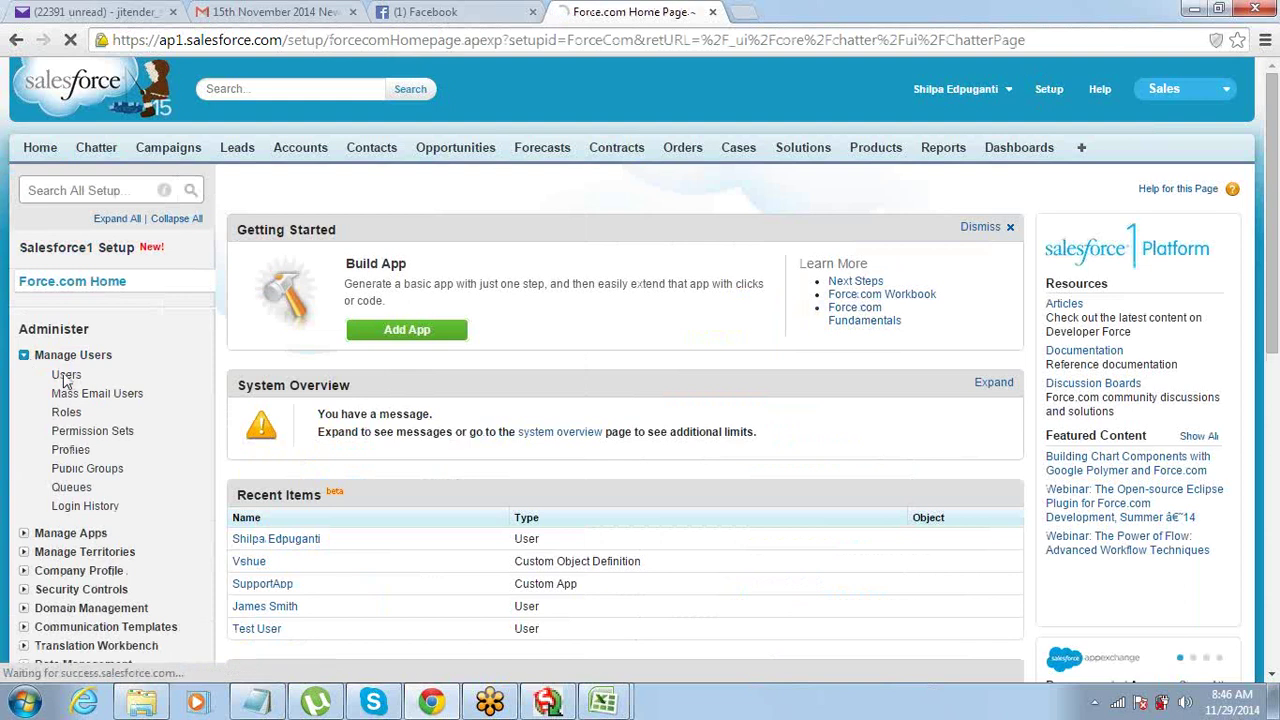
click(66, 377)
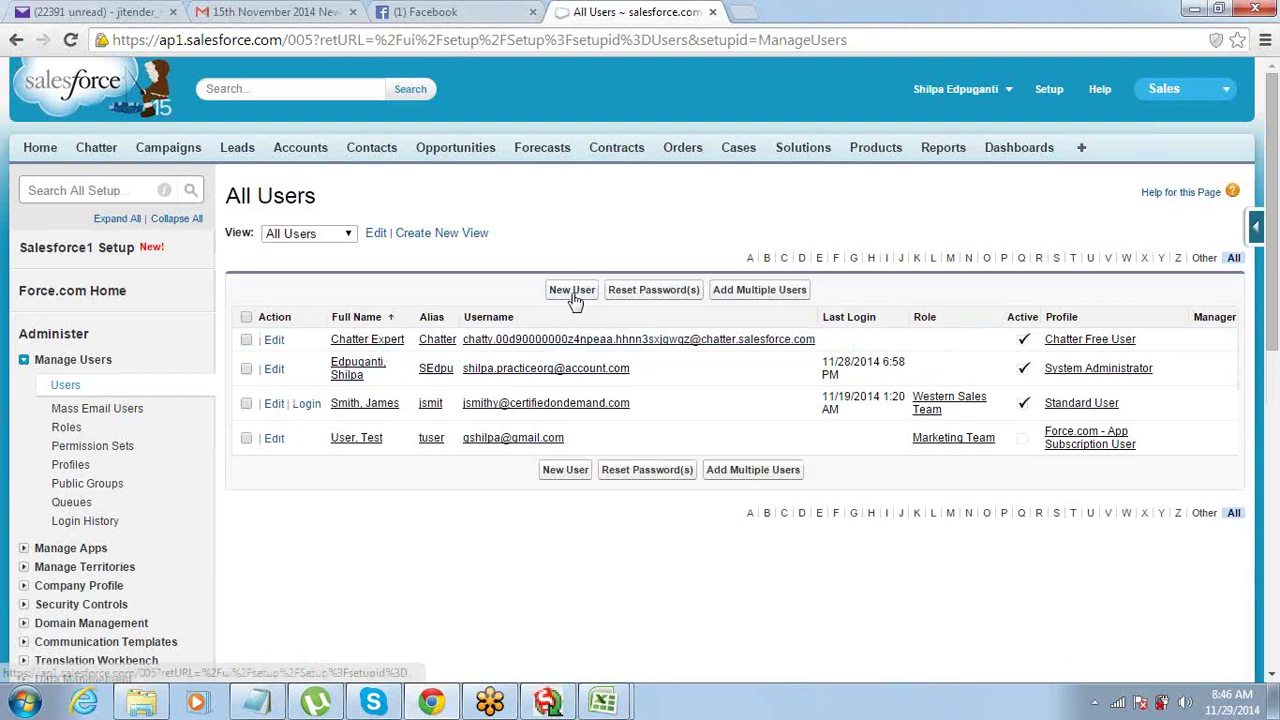
click(573, 299)
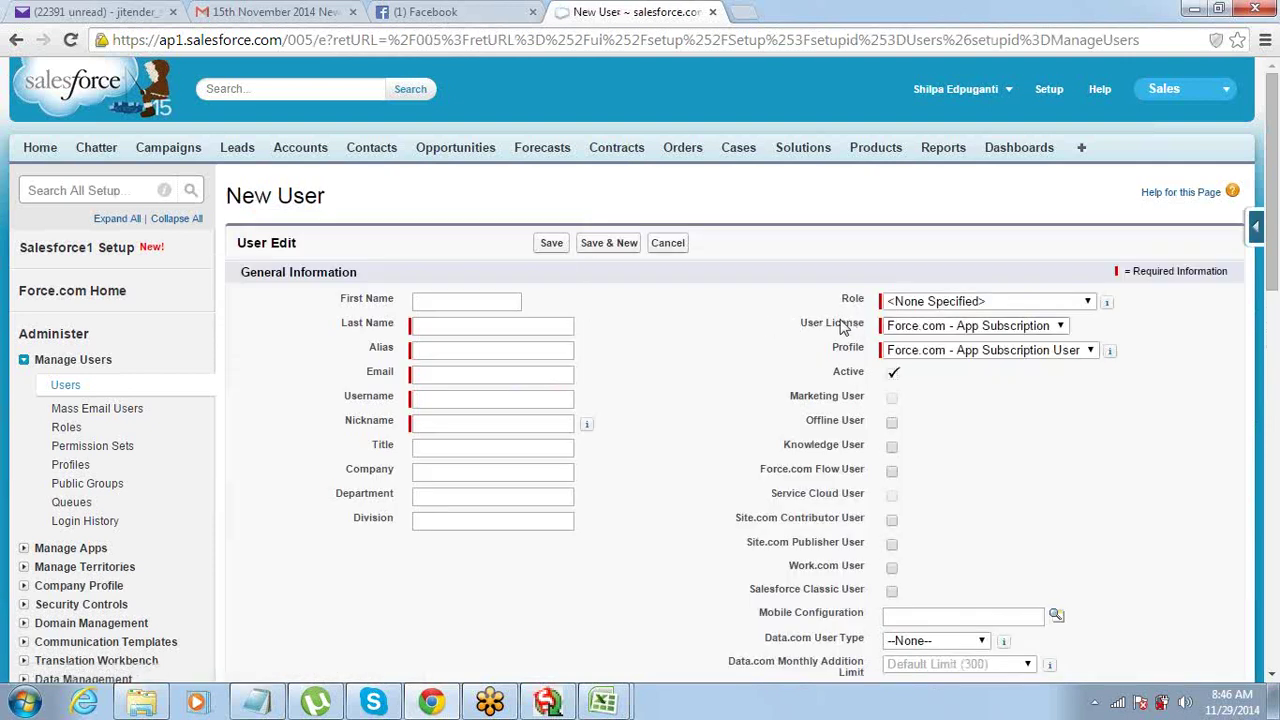
- Review the available User License options for the new user without choosing one
click(932, 328)
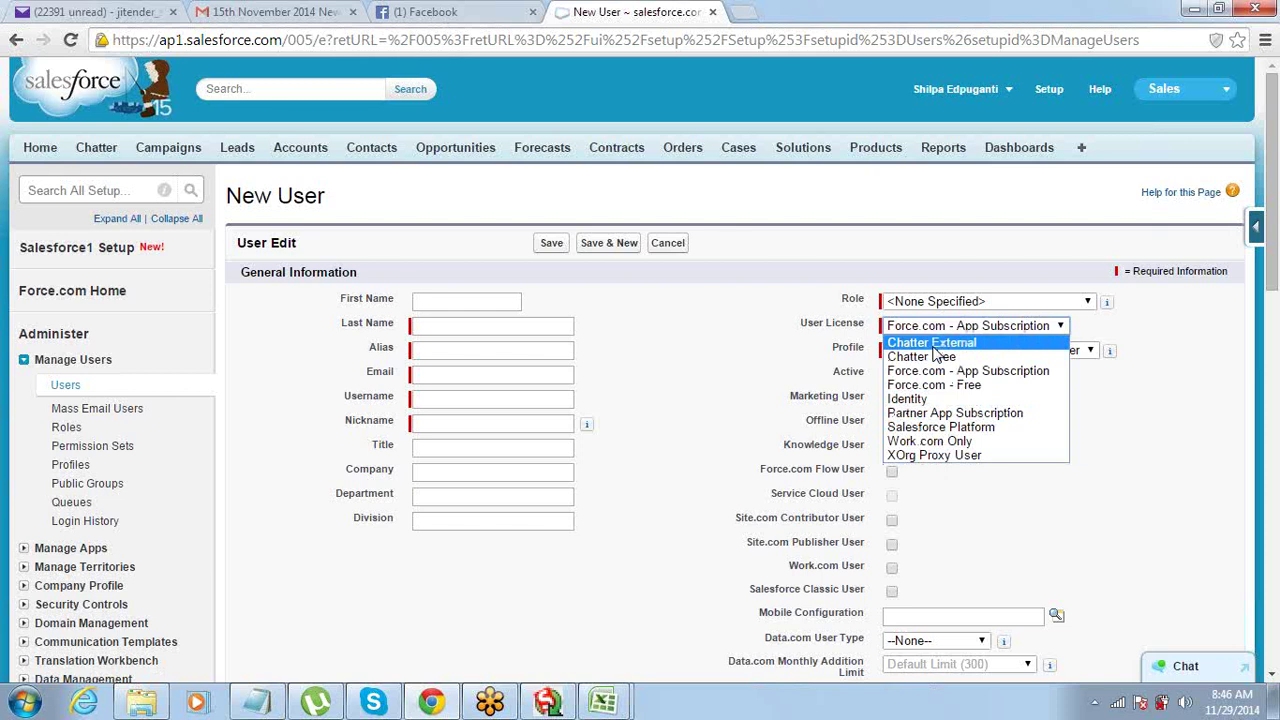
click(735, 375)
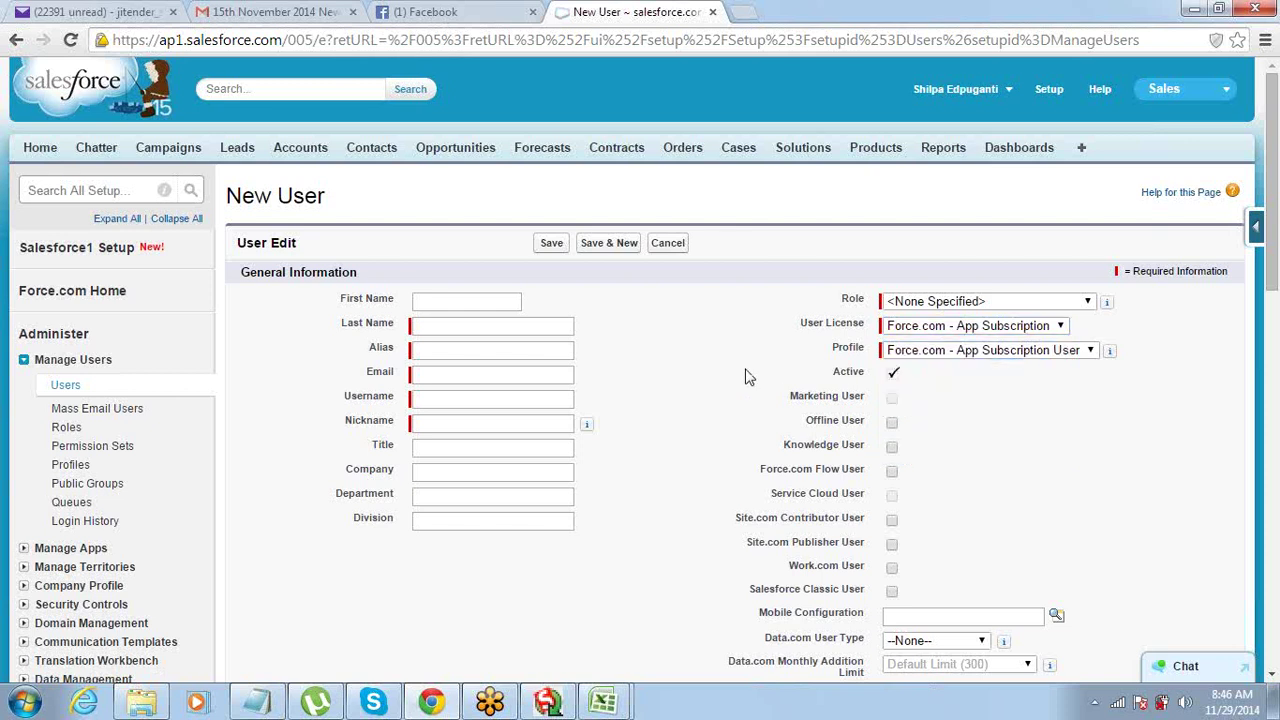
click(977, 331)
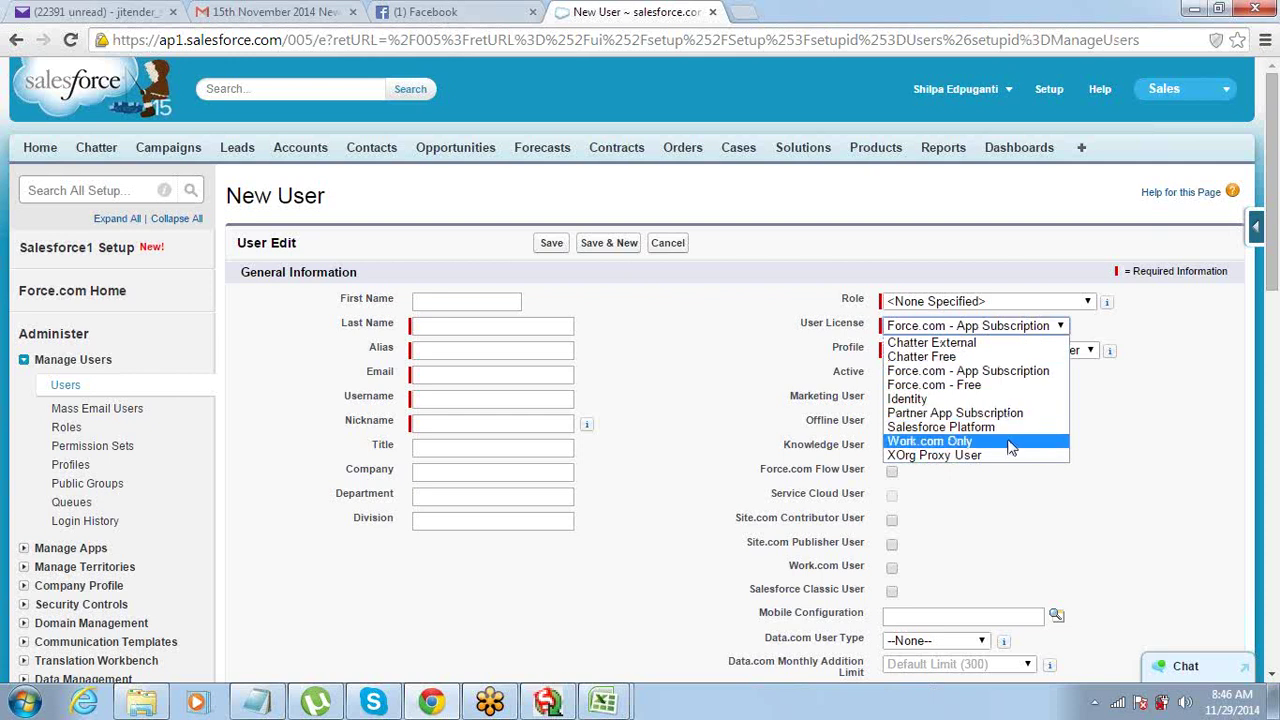
click(1260, 62)
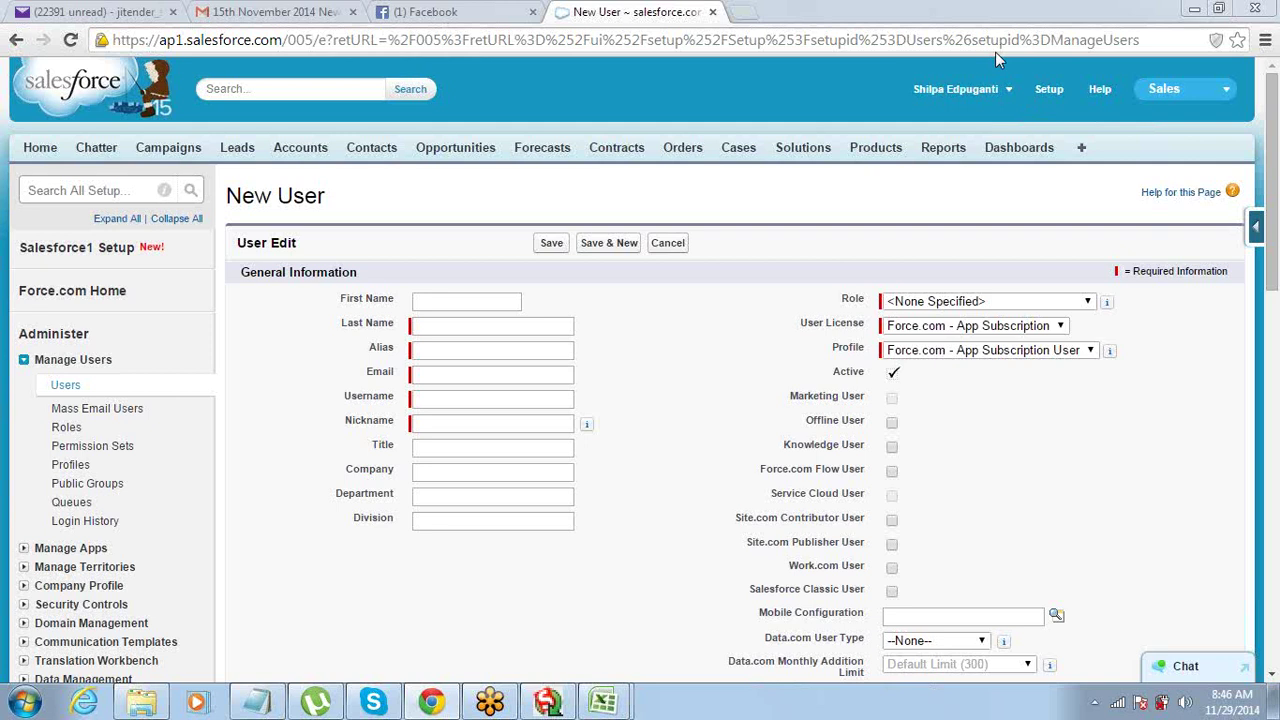
- Set the new user's license to Chatter Free and the profile to Chatter Free User
click(958, 327)
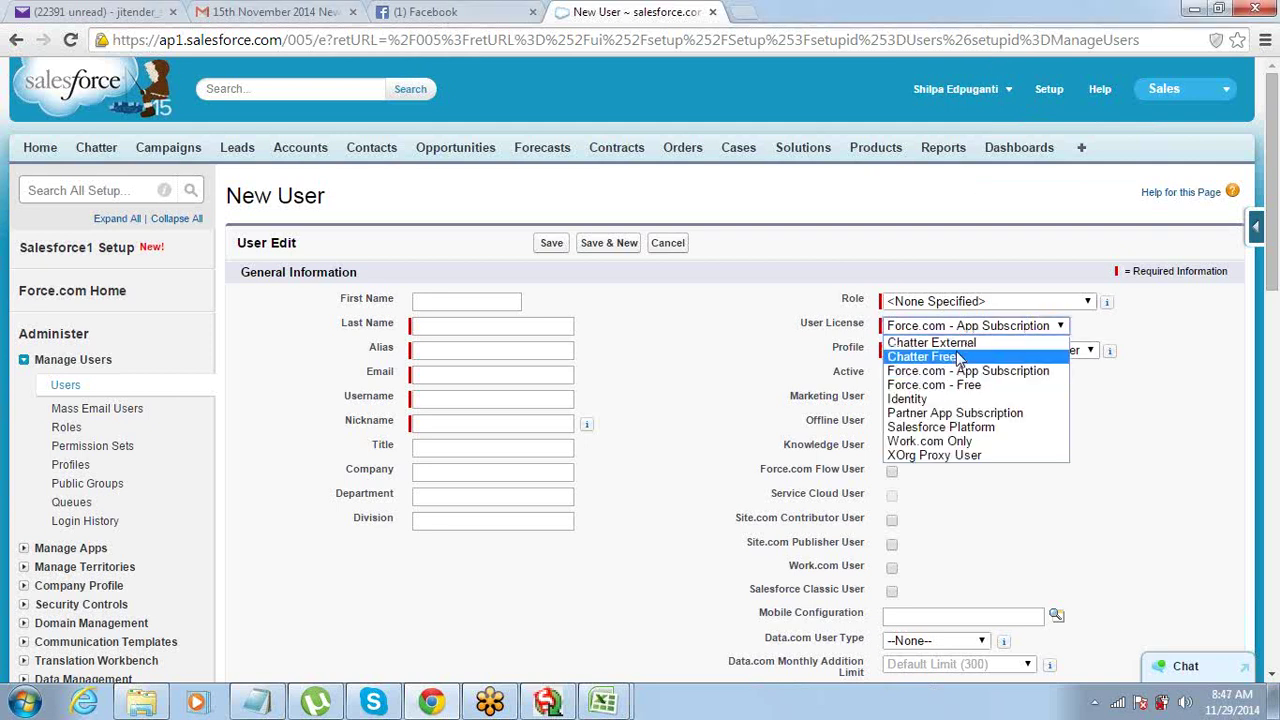
click(956, 357)
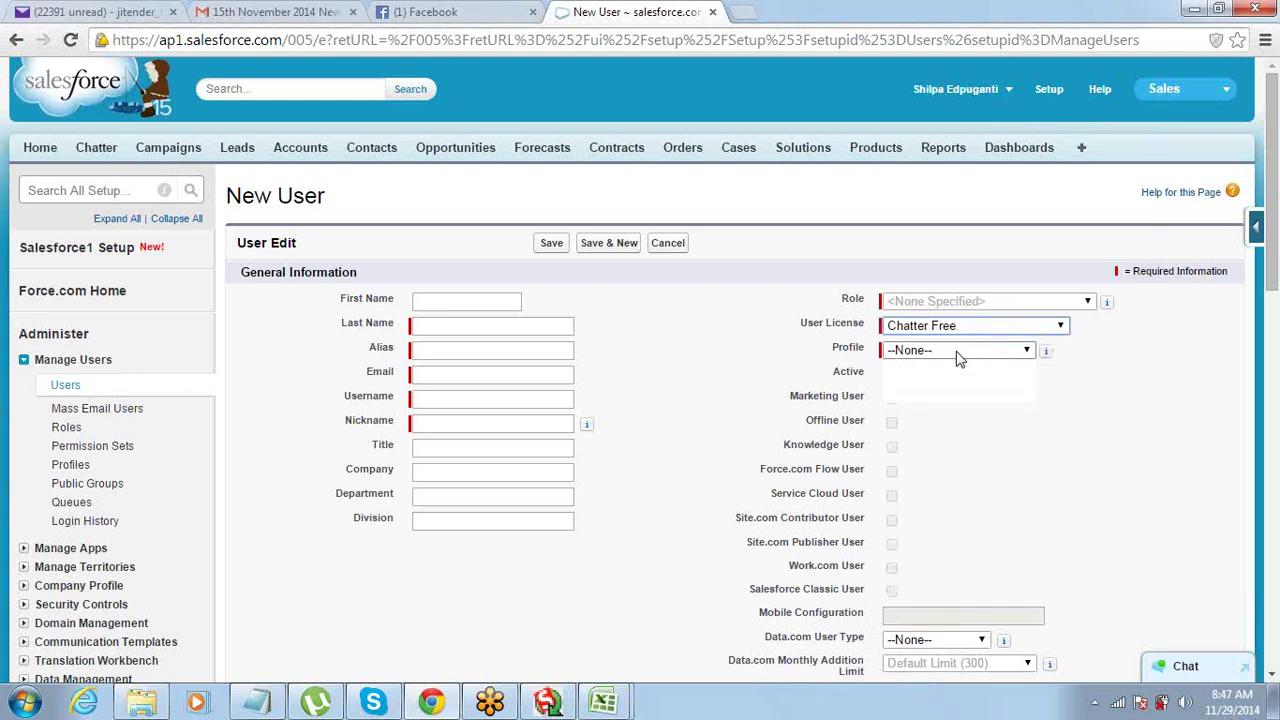
click(956, 351)
click(956, 381)
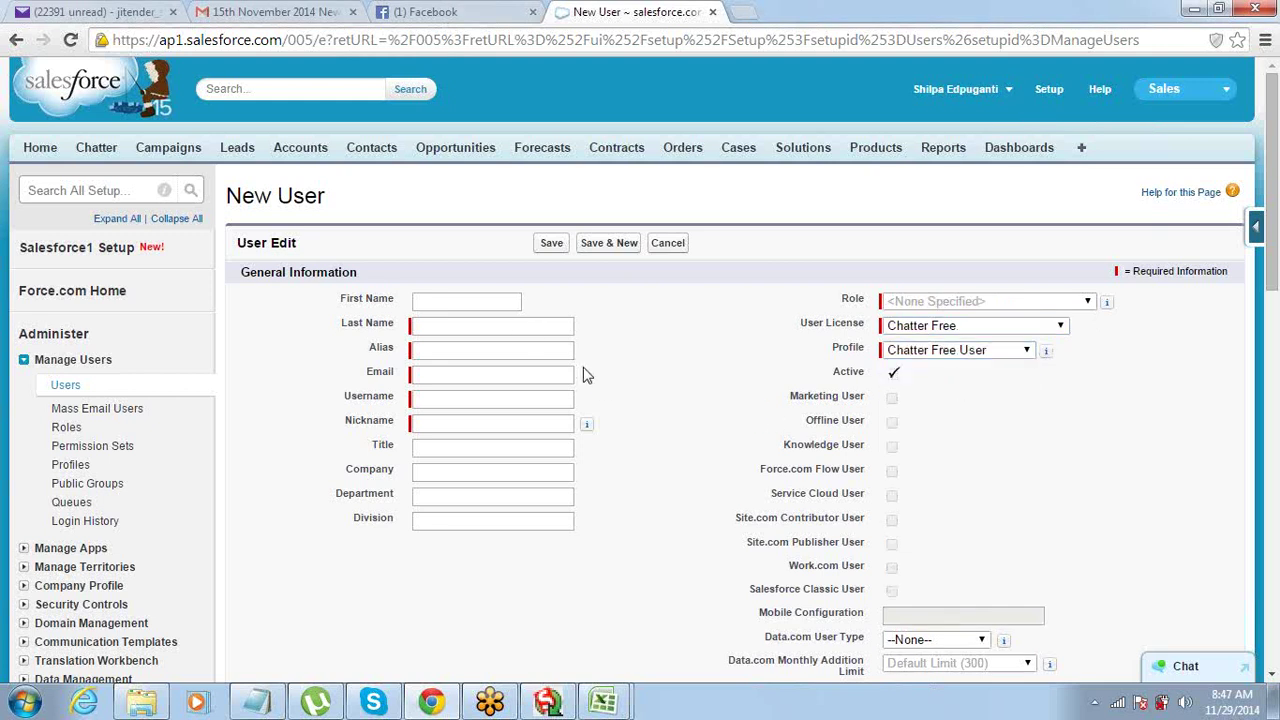
- Discard the new user record and return to the list of all users
click(493, 306)
click(494, 326)
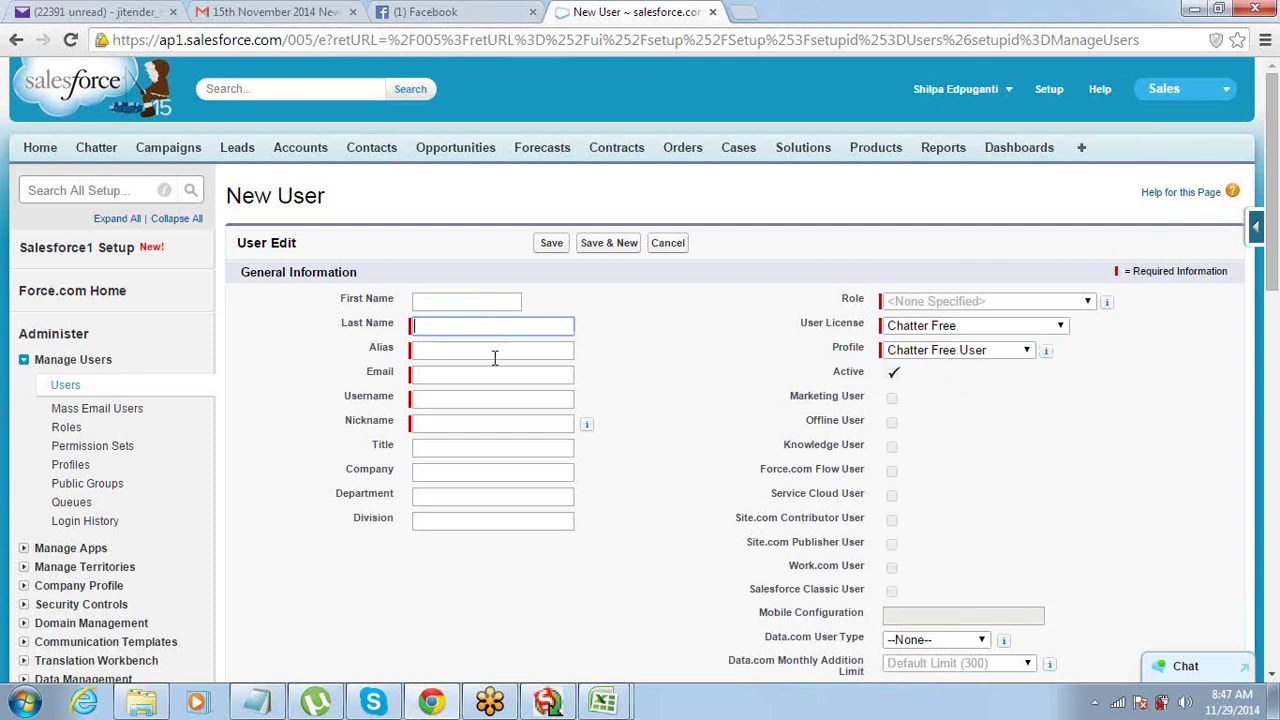
click(623, 455)
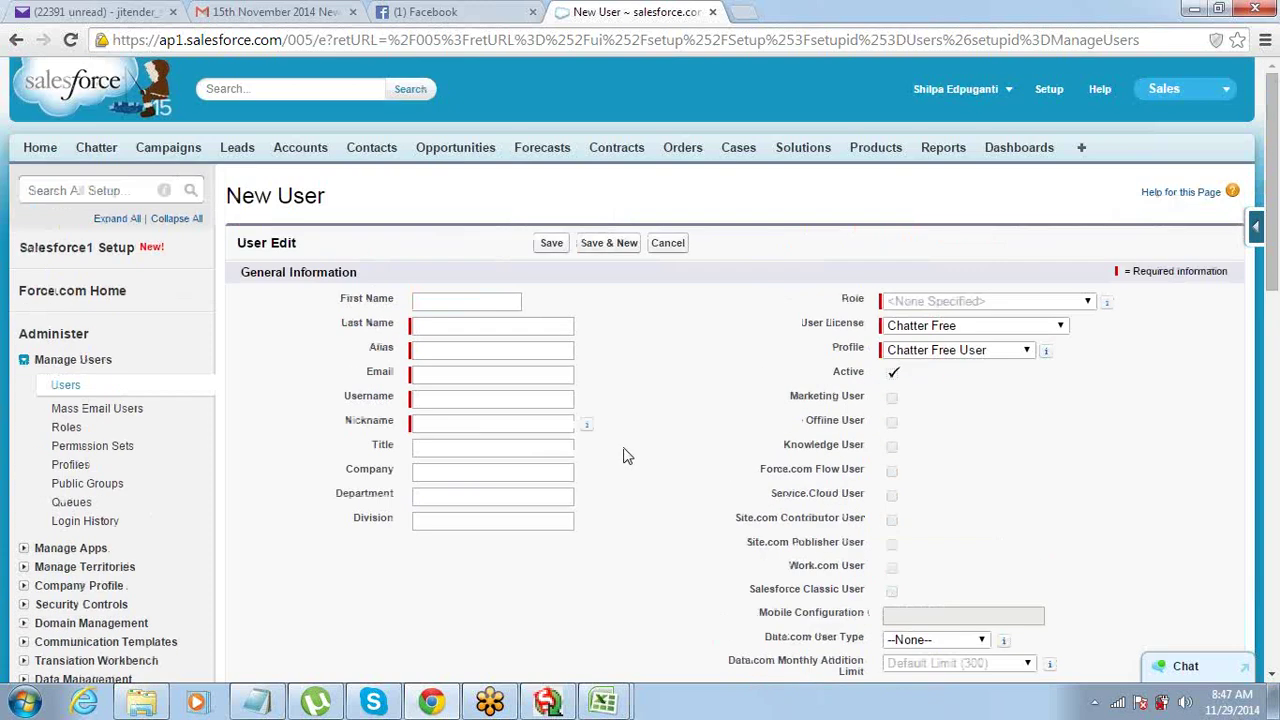
click(668, 244)
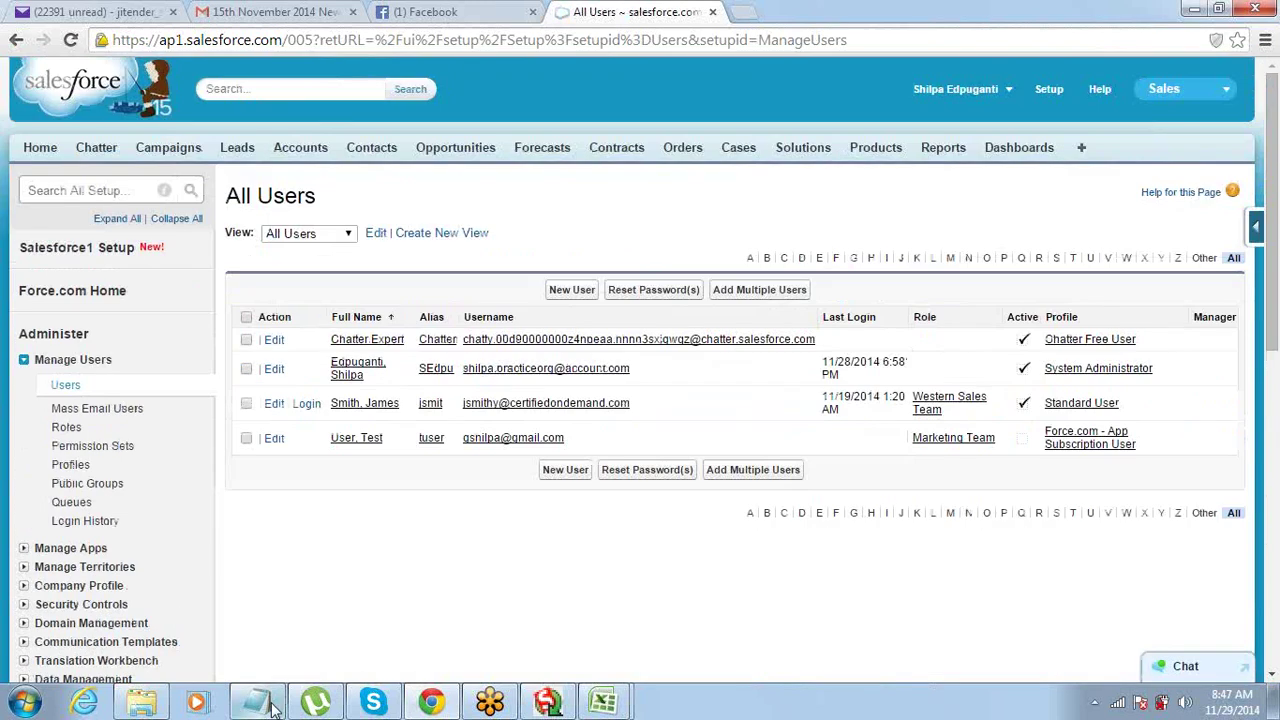
- Switch to the Notepad notes and add the heading "Permissions for Users" below the Chatter Free line
click(257, 701)
click(278, 552)
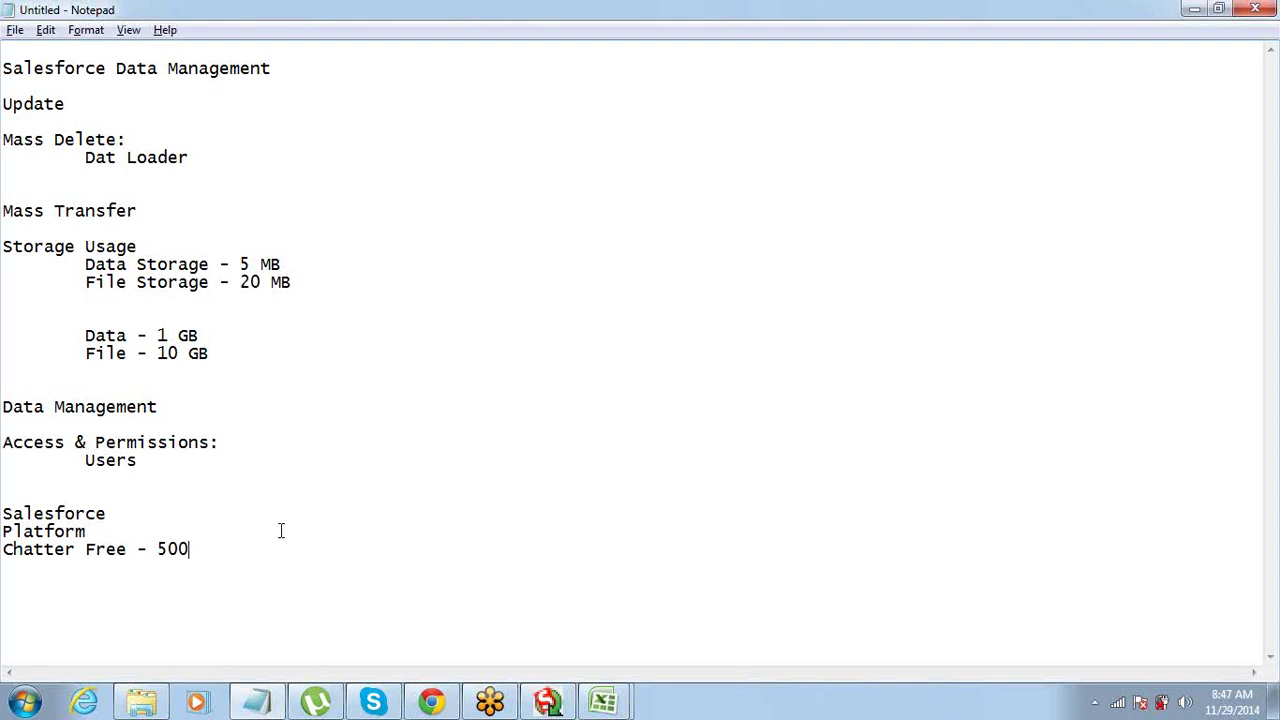
key(Return)
key(Return)
key(Return)
key(Return)
key(Return)
key(Return)
key(Return)
key(Return)
key(Return)
key(Return)
key(Return)
key(Return)
key(Return)
key(Return)
key(Return)
key(Return)
key(Return)
key(Return)
key(Return)
key(Return)
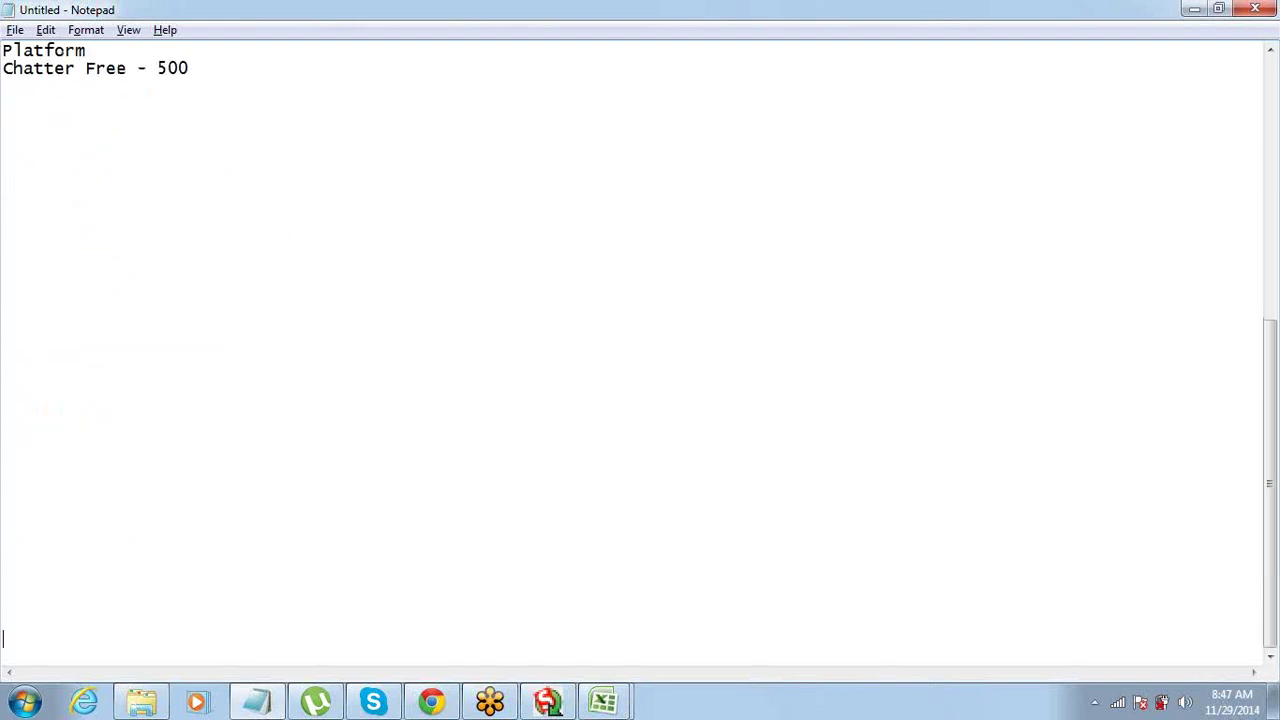
key(Up)
key(Up)
key(Up)
key(Up)
key(Up)
key(Up)
key(Up)
key(Up)
key(Up)
key(Up)
key(Up)
key(Up)
text(Permissions for Users)
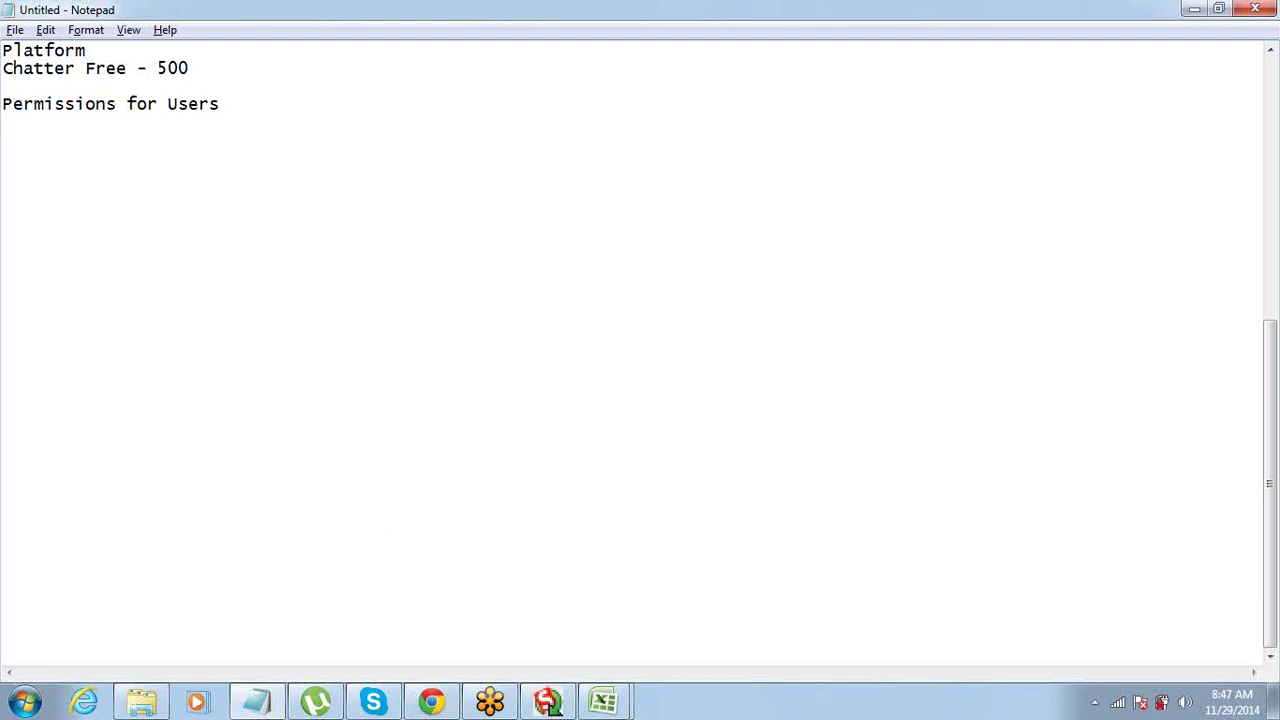
- Add the line "Profile: Set of Permisssions" under the Permissions for Users heading
key(Return)
key(Return)
text(Profile)
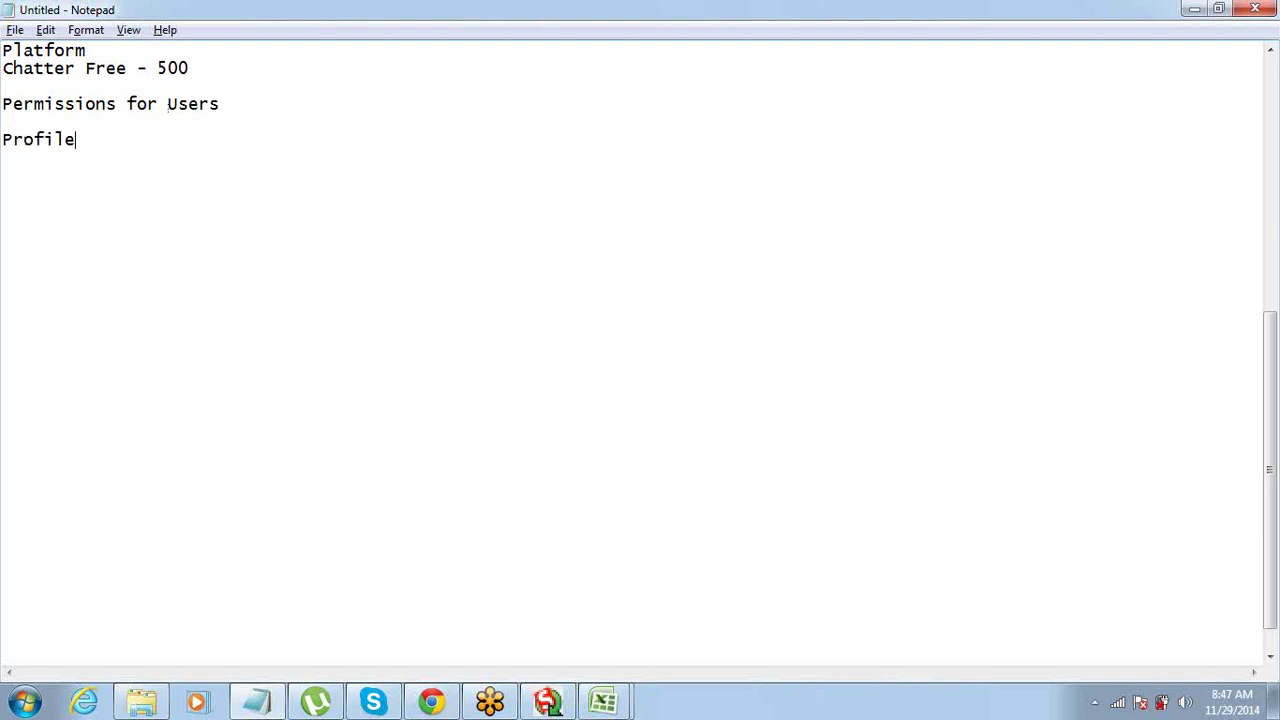
text(: Set of Permisssions)
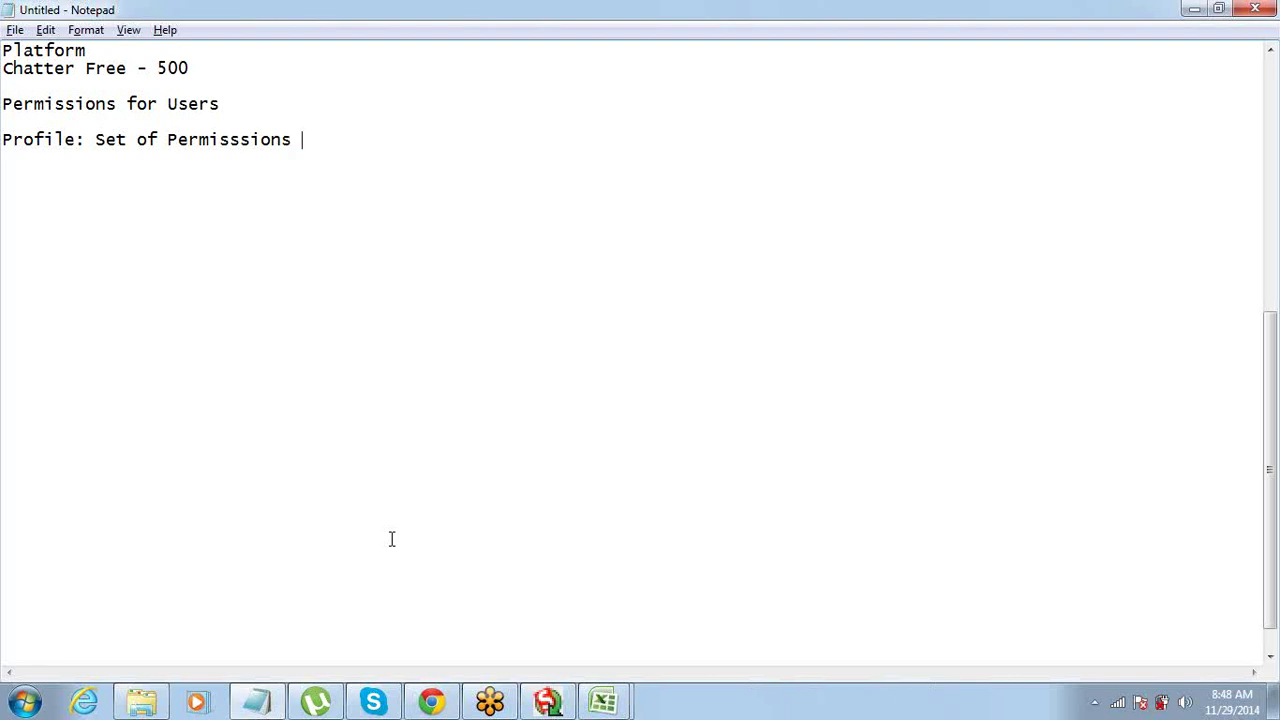
- Switch to Salesforce, start another new user record and highlight its Profile field label
key(alt+Tab)
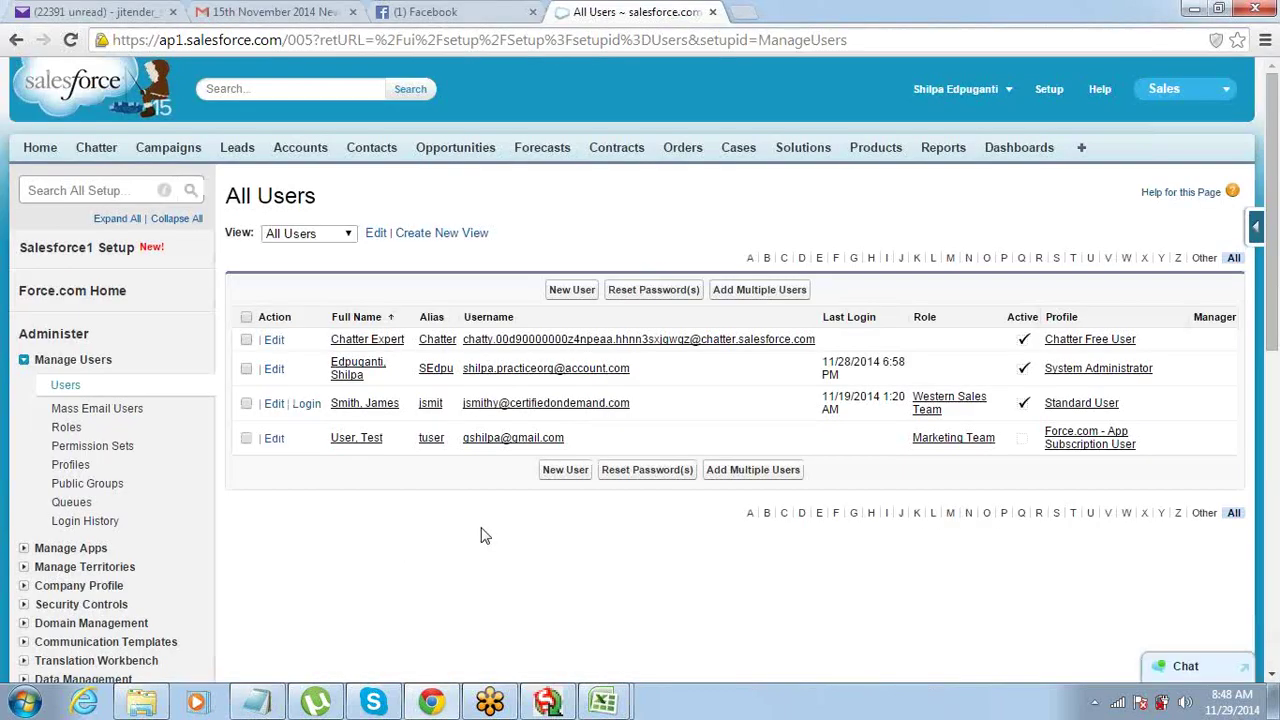
click(566, 293)
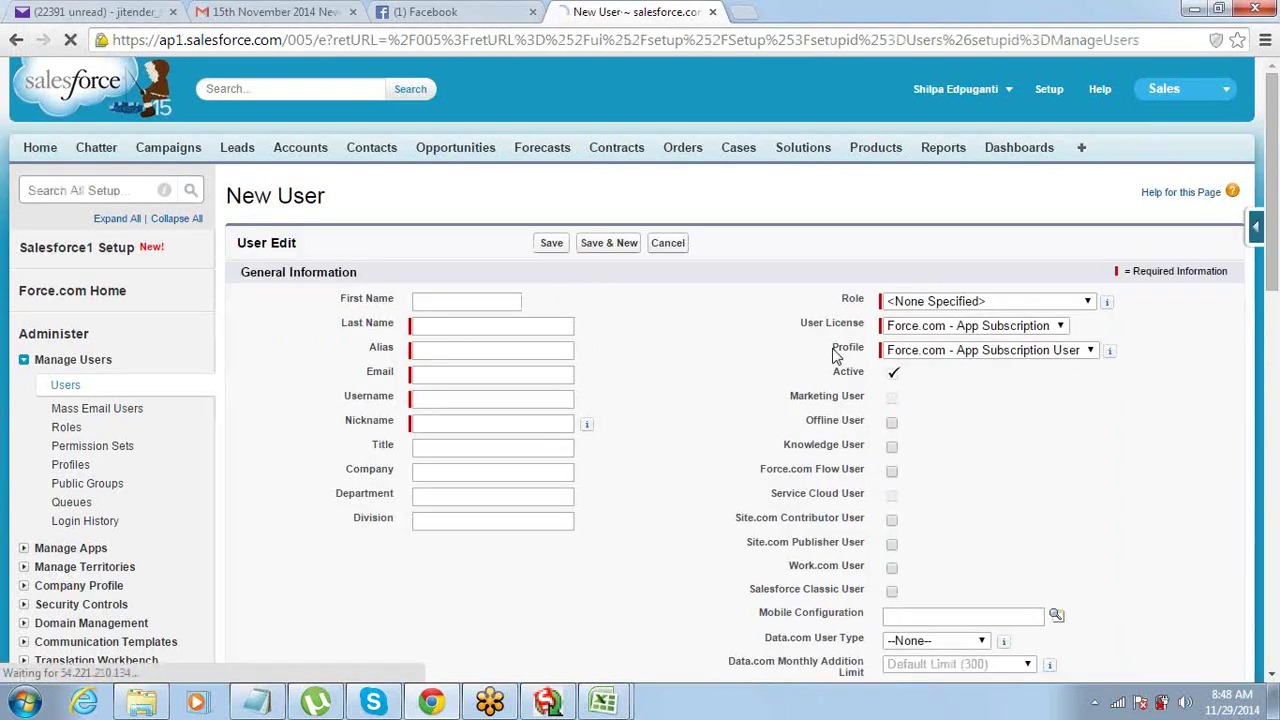
double_click(860, 350)
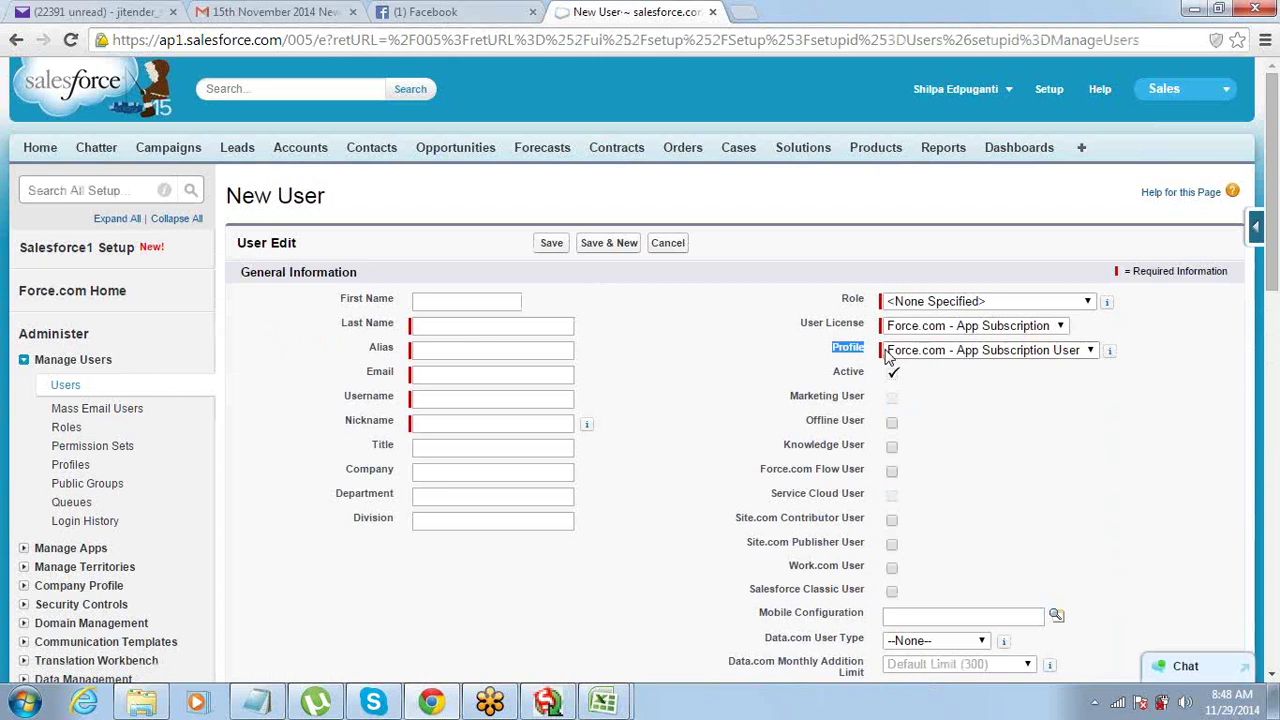
click(853, 357)
double_click(853, 357)
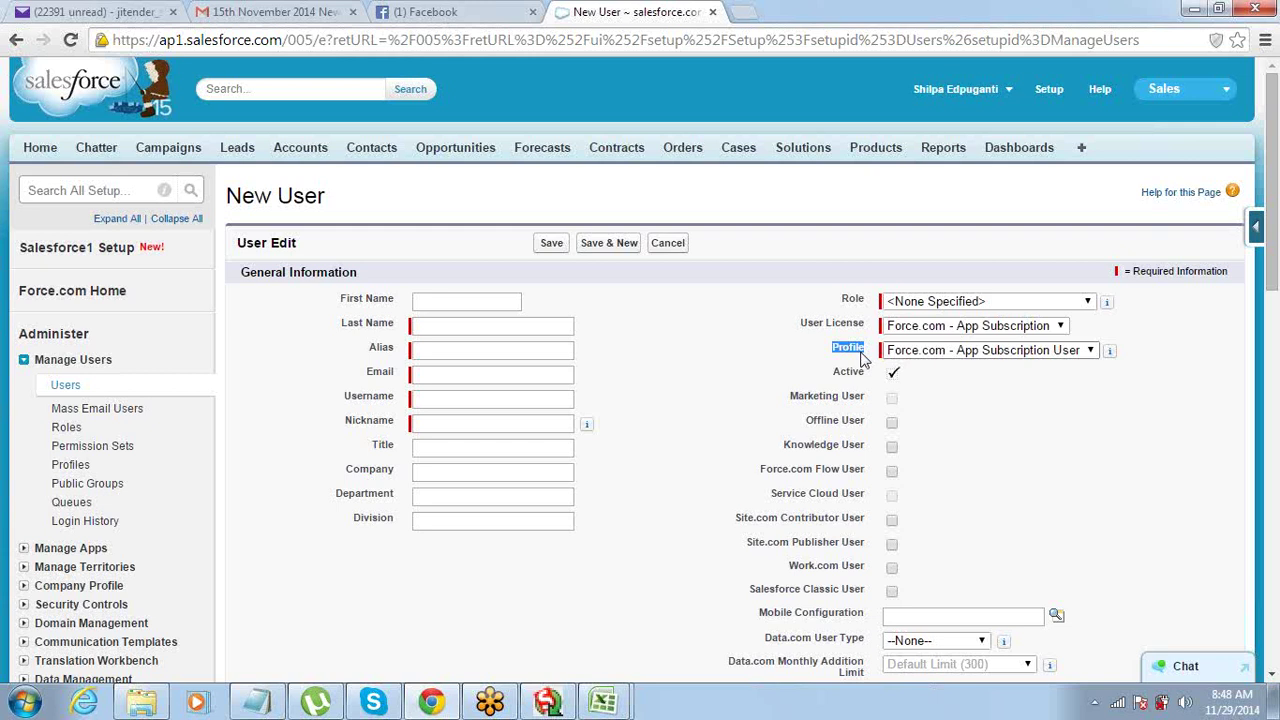
- Switch to Notepad and list "Sales Profile", "Marketing Profile" and "Customer Support Profile" below the Profile definition
key(alt+Tab)
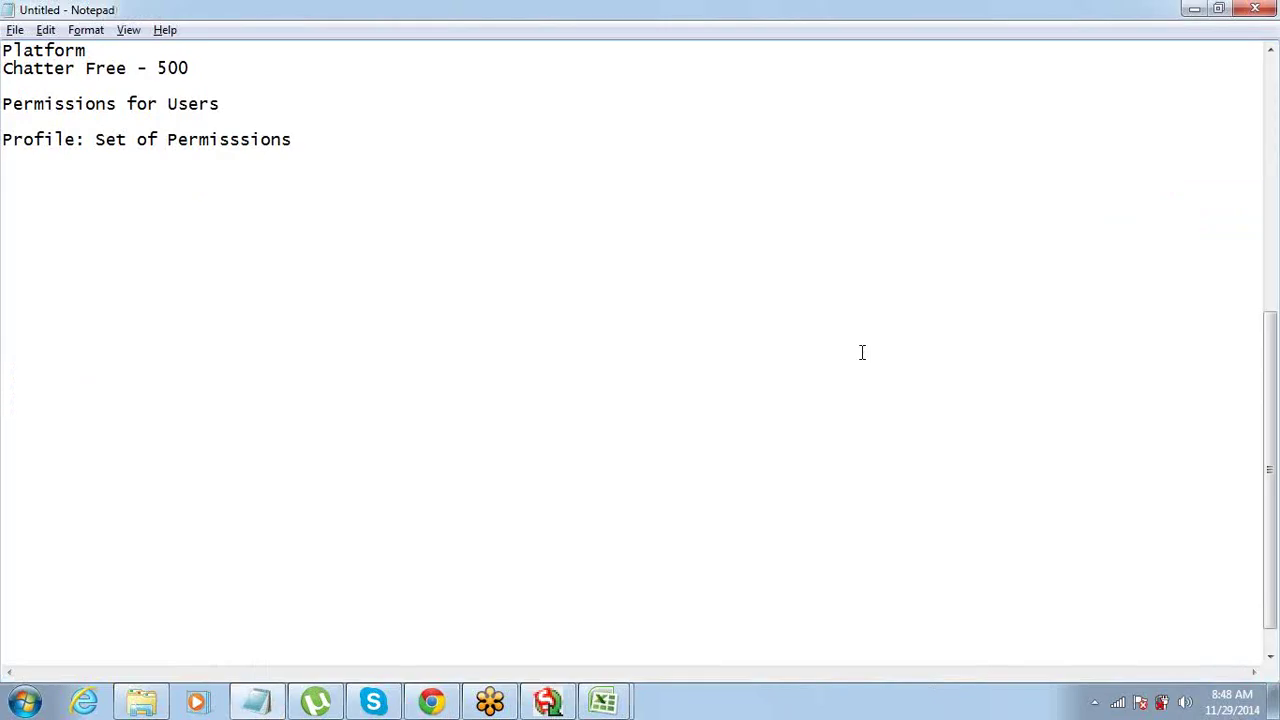
key(Return)
text(Sales Profile)
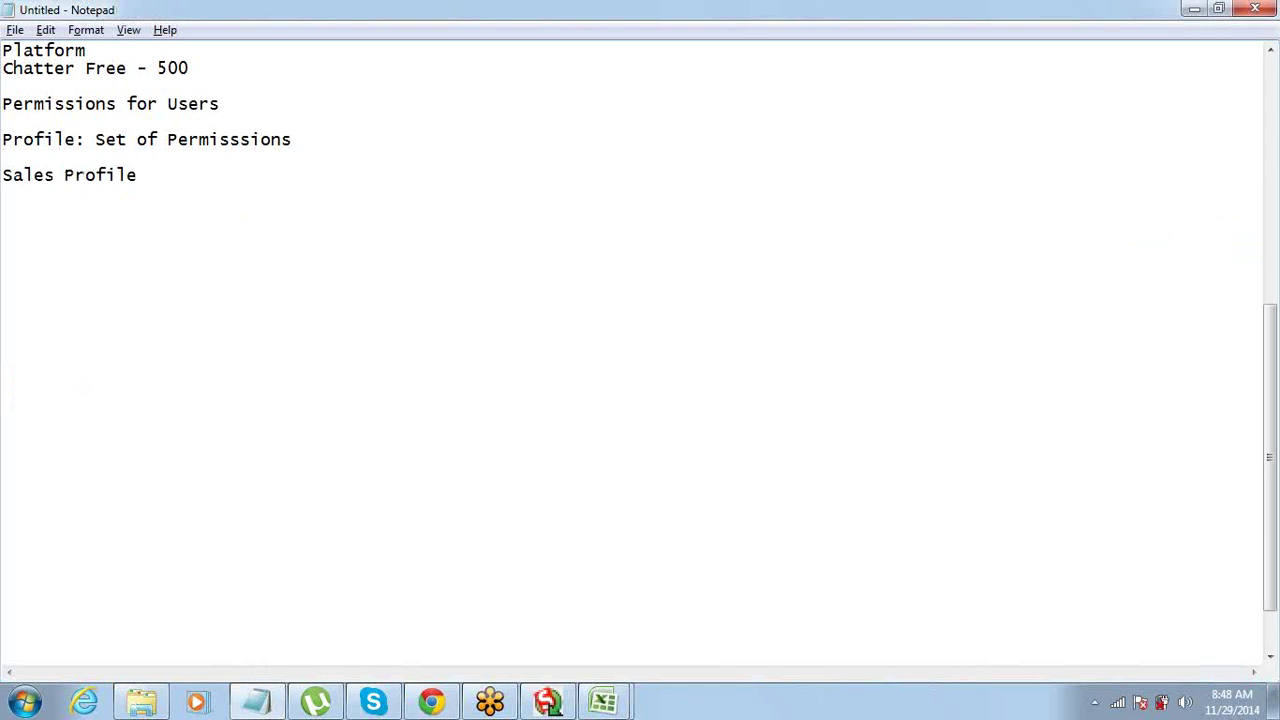
key(Return)
text(M)
key(BackSpace)
text(Marketing )
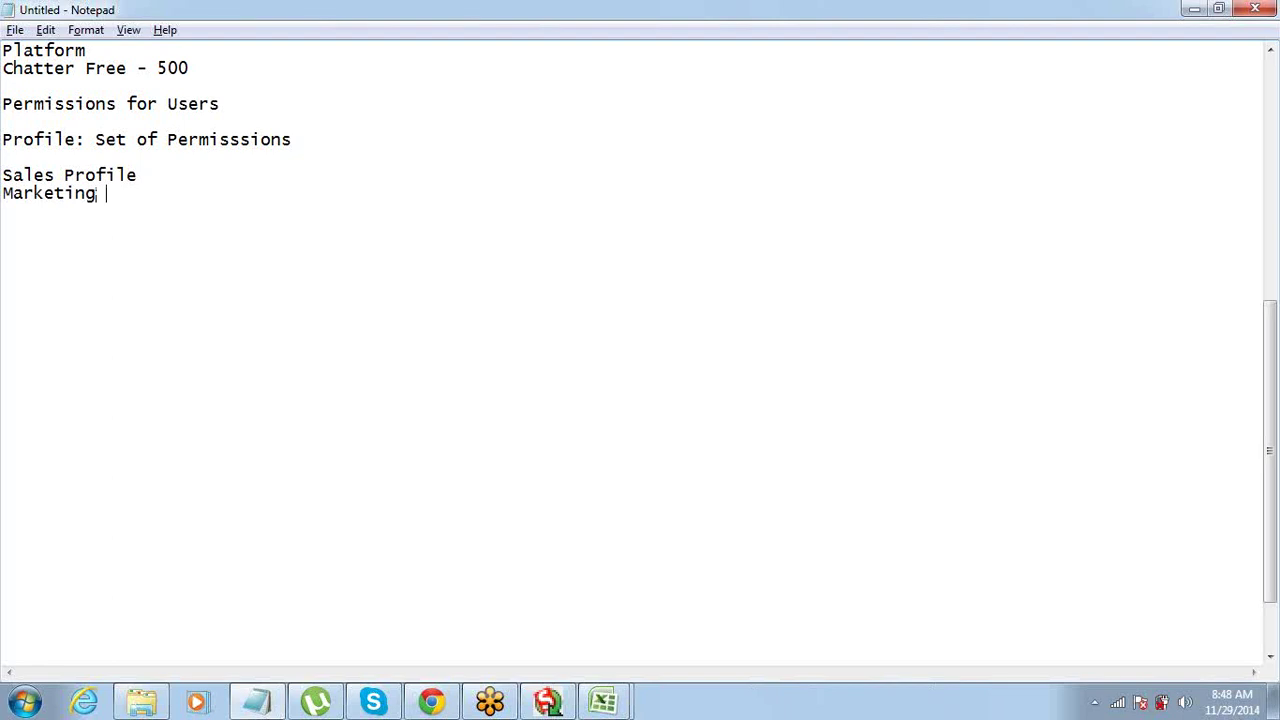
text(Profile)
key(Return)
text(Custome)
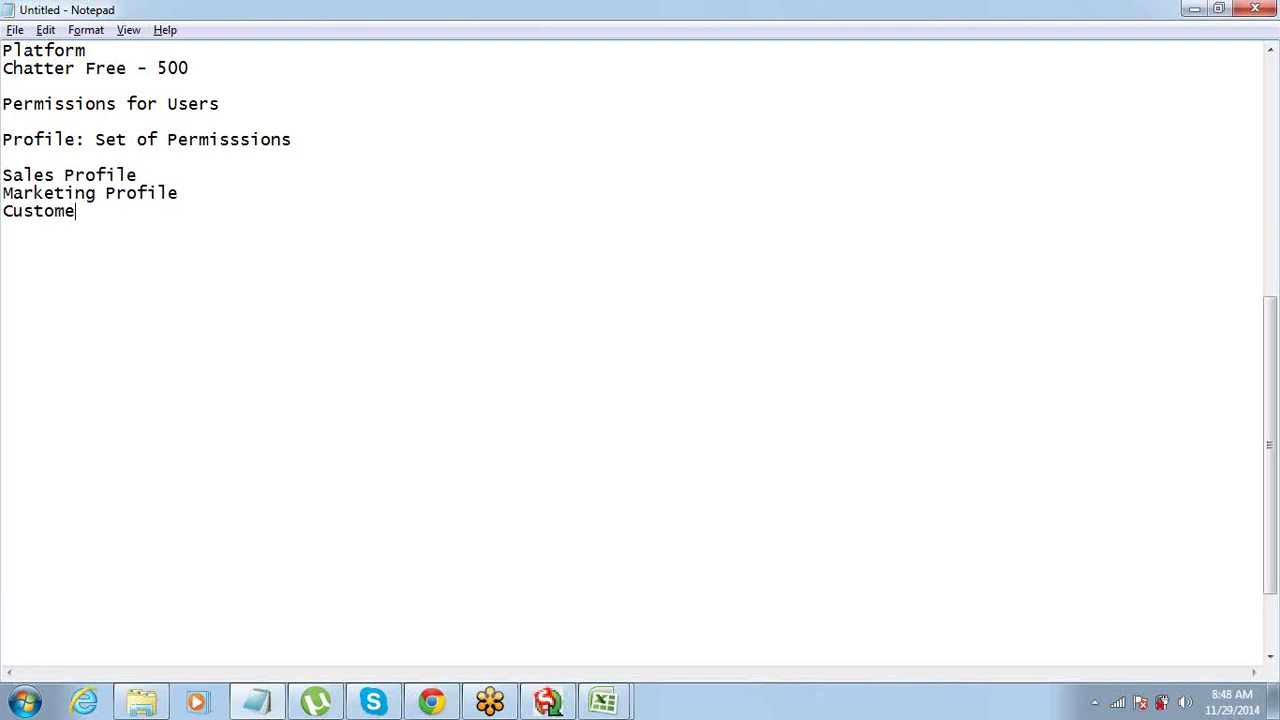
text(r Support Profile)
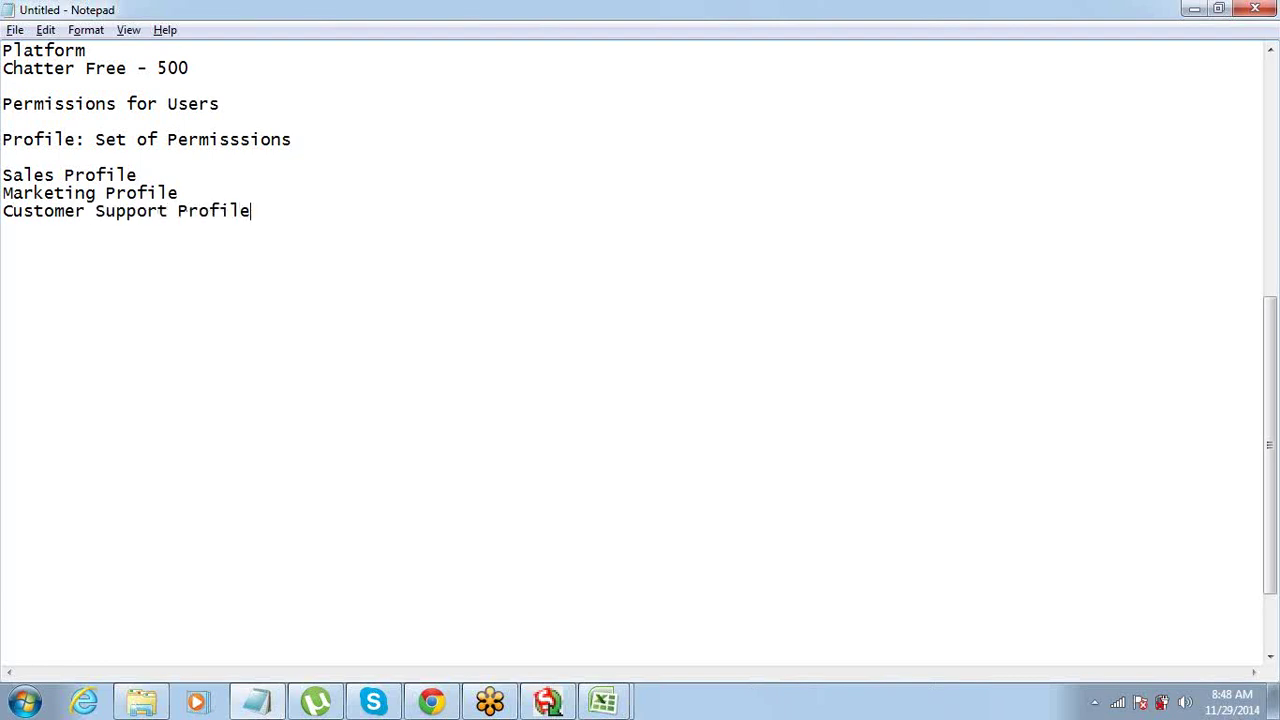
- Highlight the sample profile names one after another, ending with the whole Customer Support Profile line
key(Up)
key(Up)
key(Home)
key(ctrl+shift+Right)
key(ctrl+shift+Right)
key(Home)
key(ctrl+shift+Right)
key(ctrl+shift+Right)
key(Home)
key(shift+Home)
key(Home)
key(Right)
key(ctrl+shift+Right)
key(ctrl+shift+Right)
key(Down)
key(shift+Home)
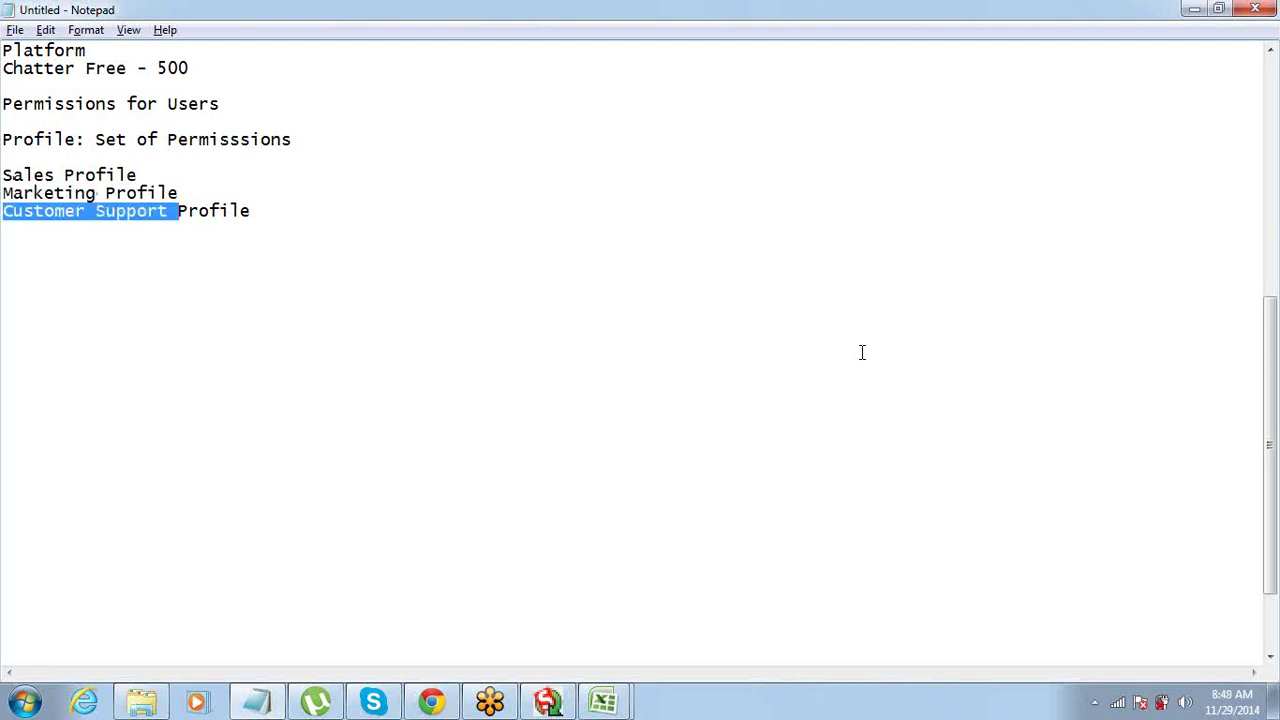
key(shift+End)
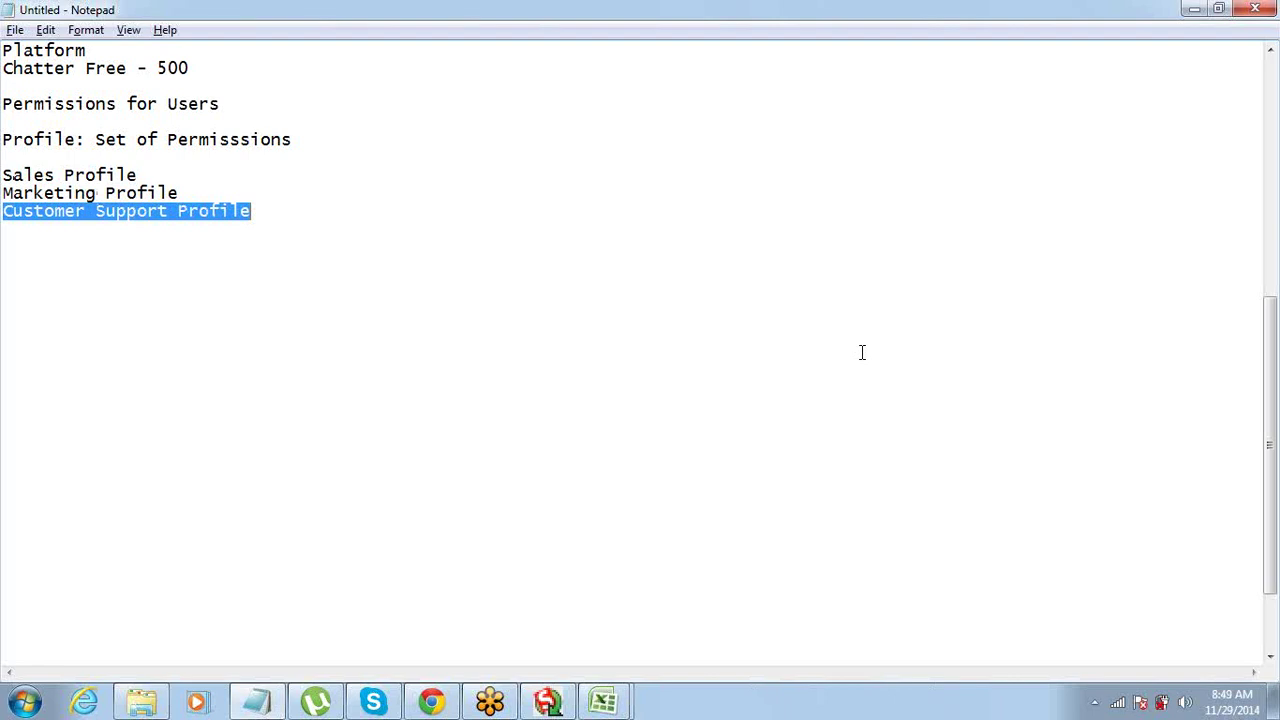
- Delete the Sales, Marketing and Customer Support profile lines from the notes
key(Up)
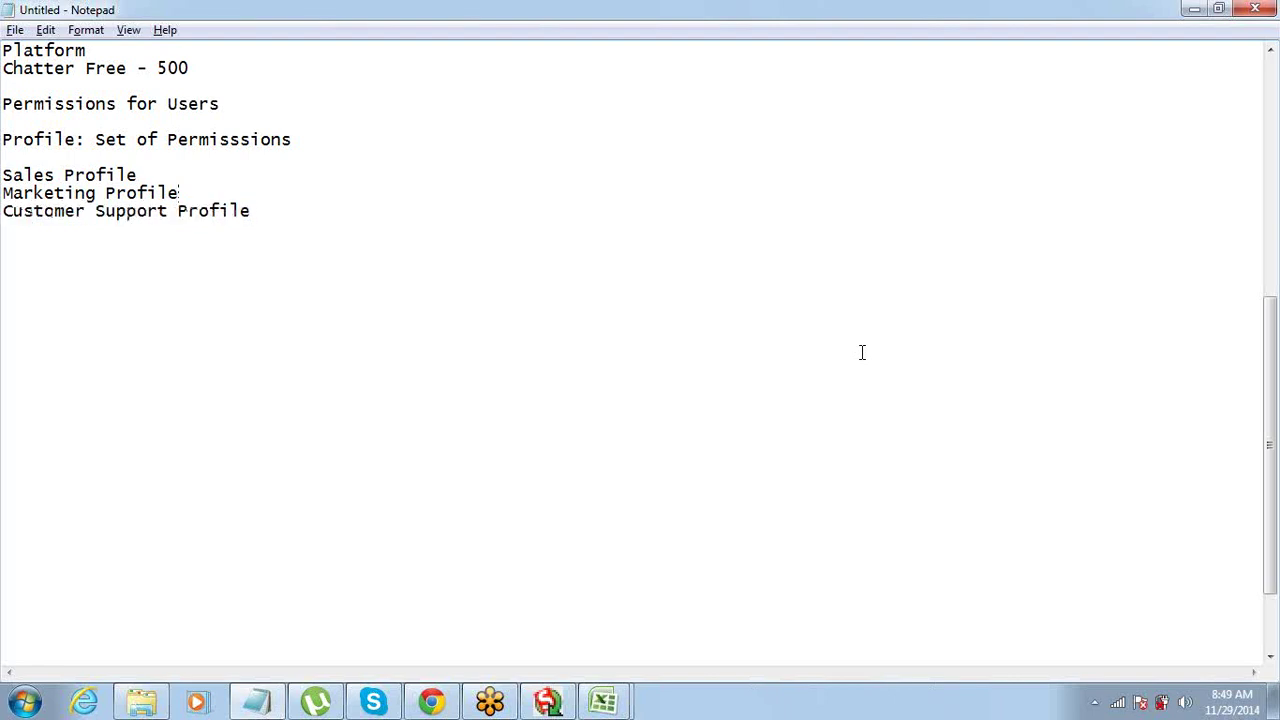
key(shift+Down)
key(shift+Down)
key(shift+Down)
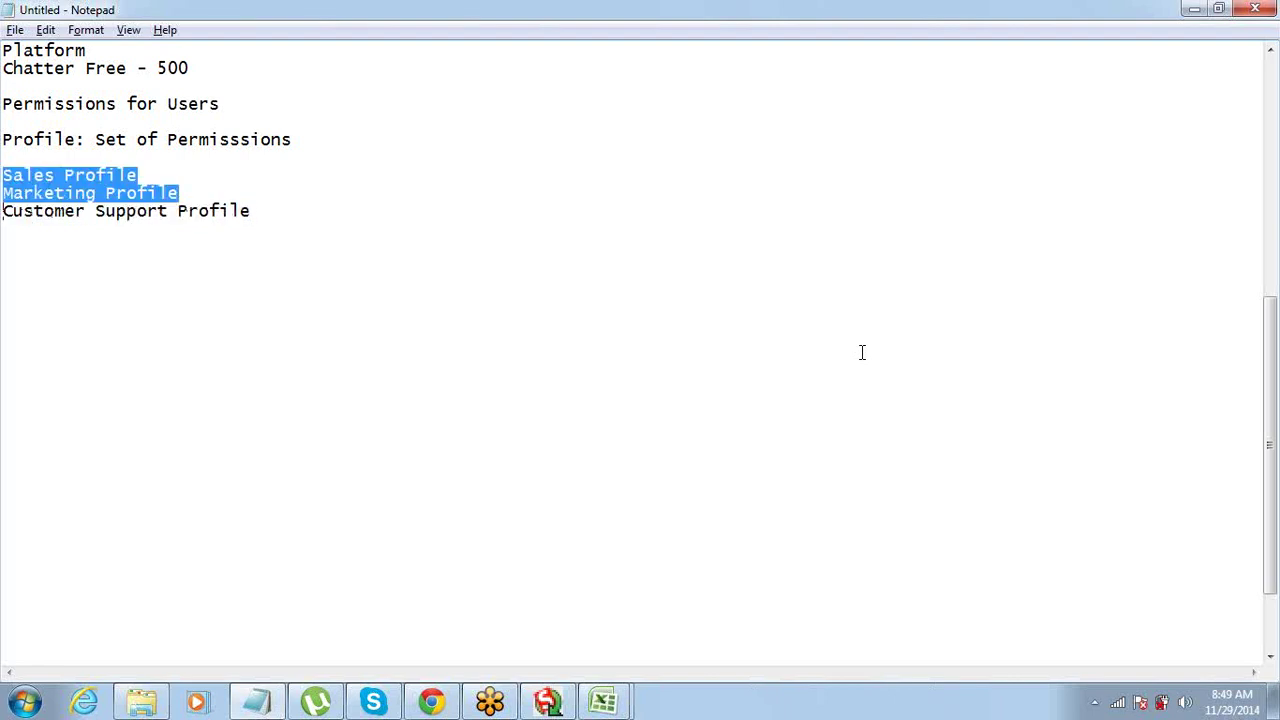
key(Delete)
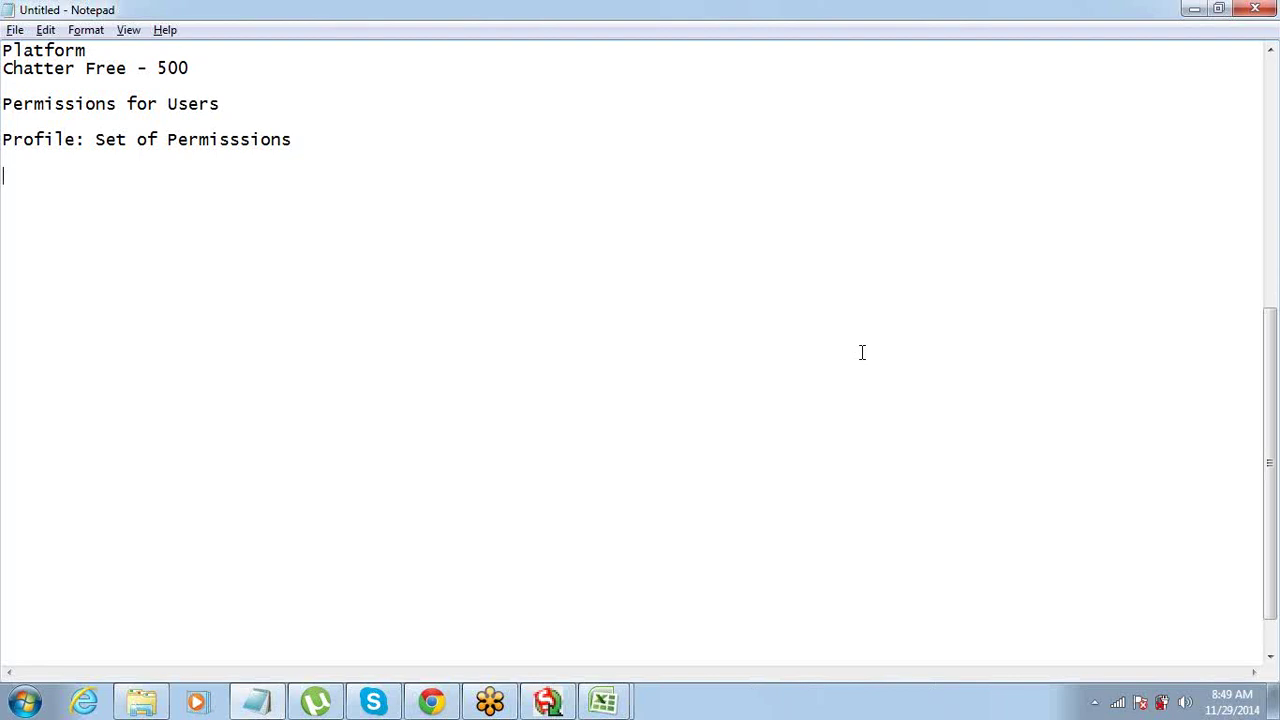
- Switch to Salesforce, open the Profiles page under Manage Users and look through the profile list
key(alt+Tab)
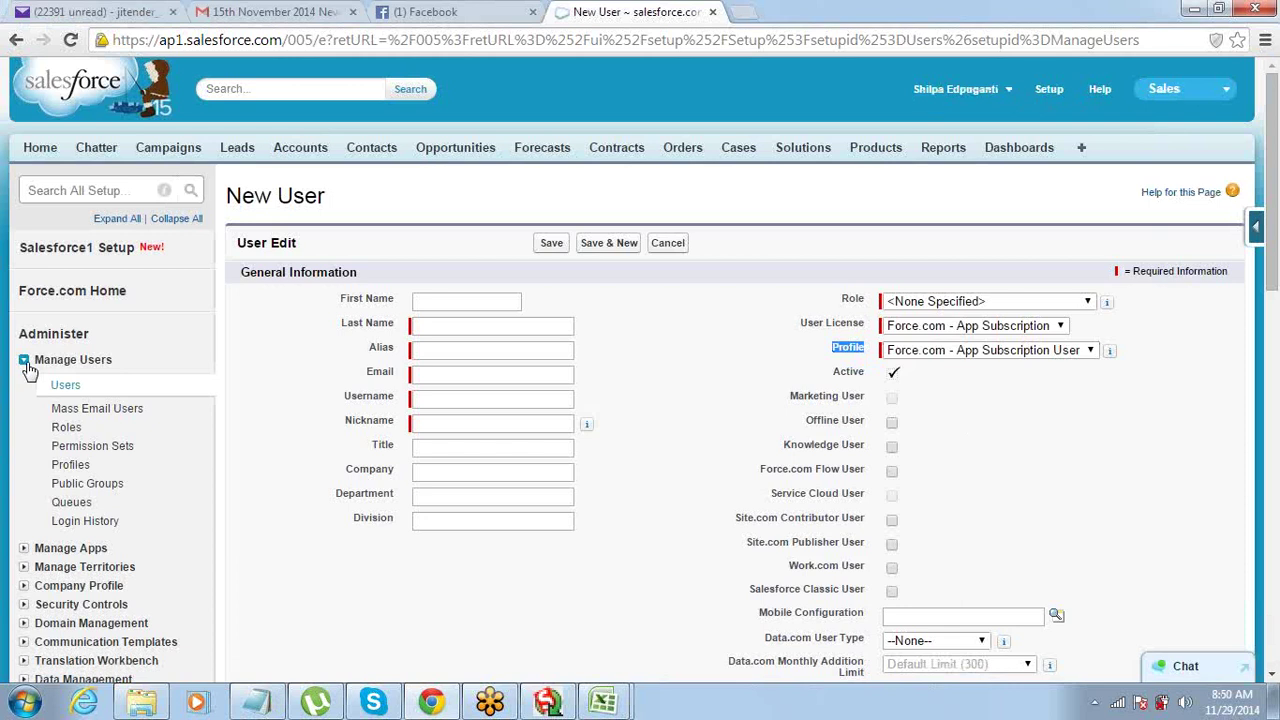
click(72, 467)
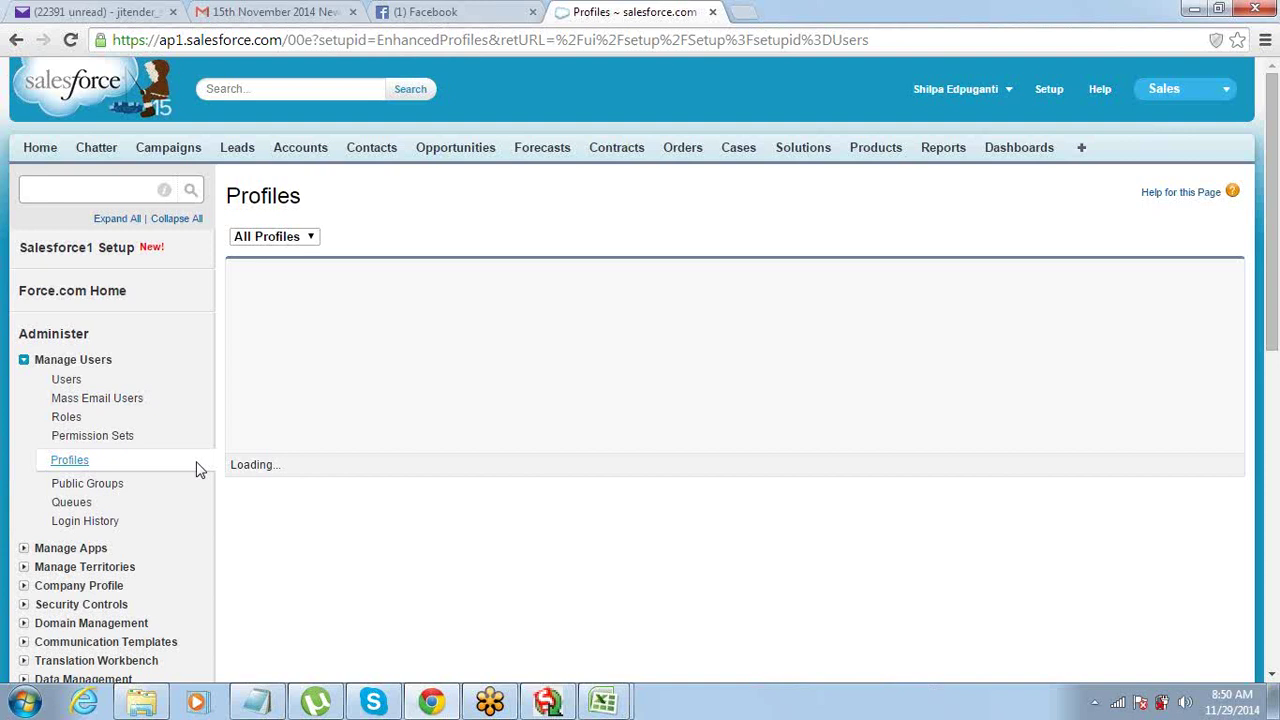
scroll(488, 424, down, 3)
scroll(488, 424, down, 2)
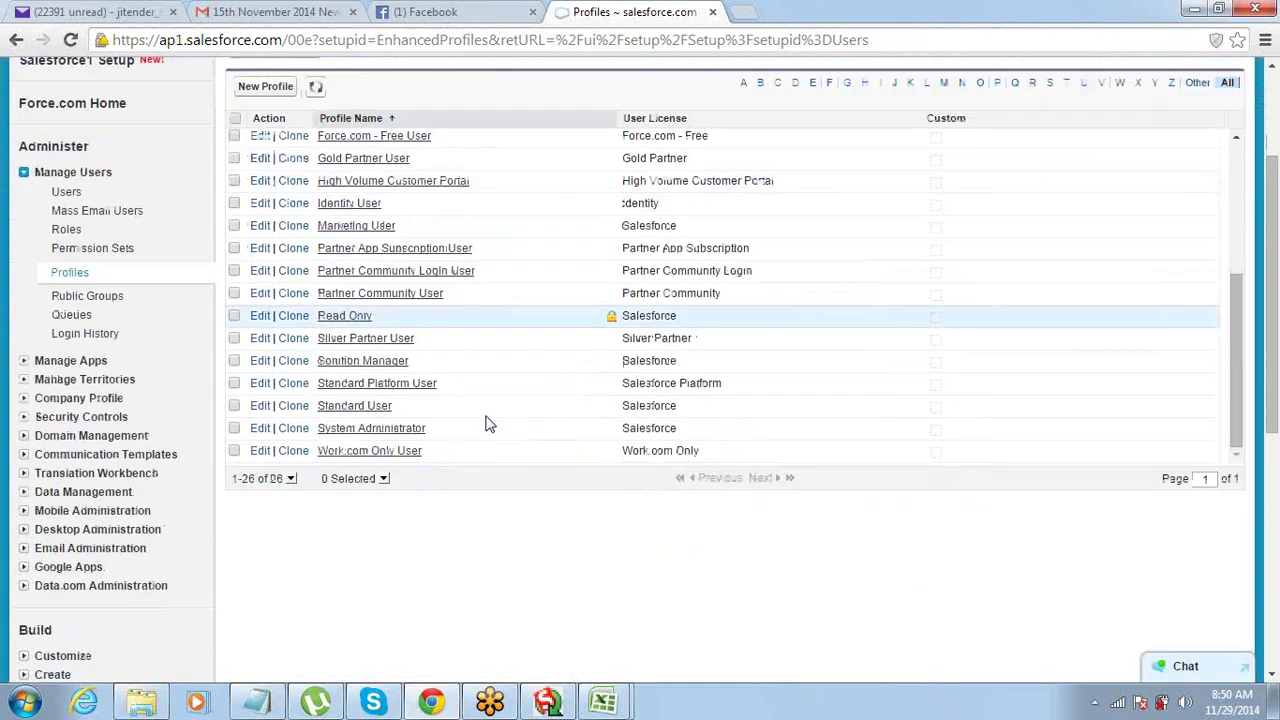
scroll(488, 424, up, 4)
scroll(488, 424, up, 3)
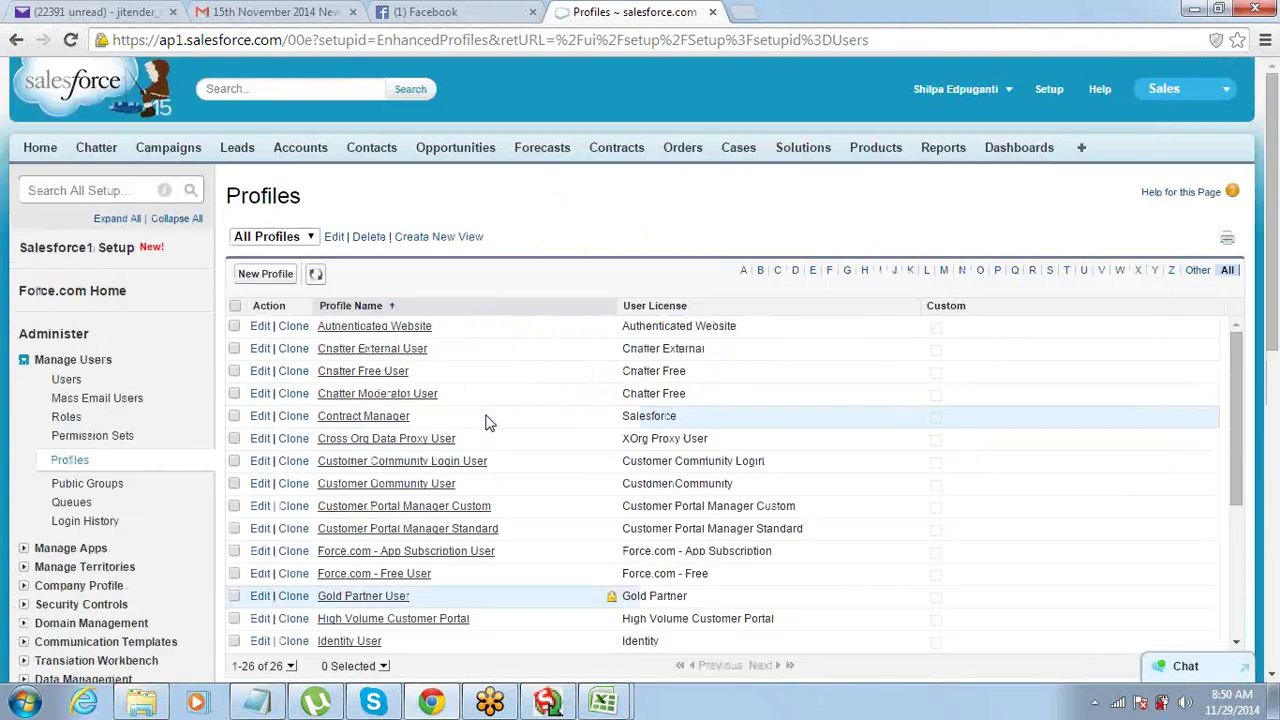
scroll(488, 424, down, 2)
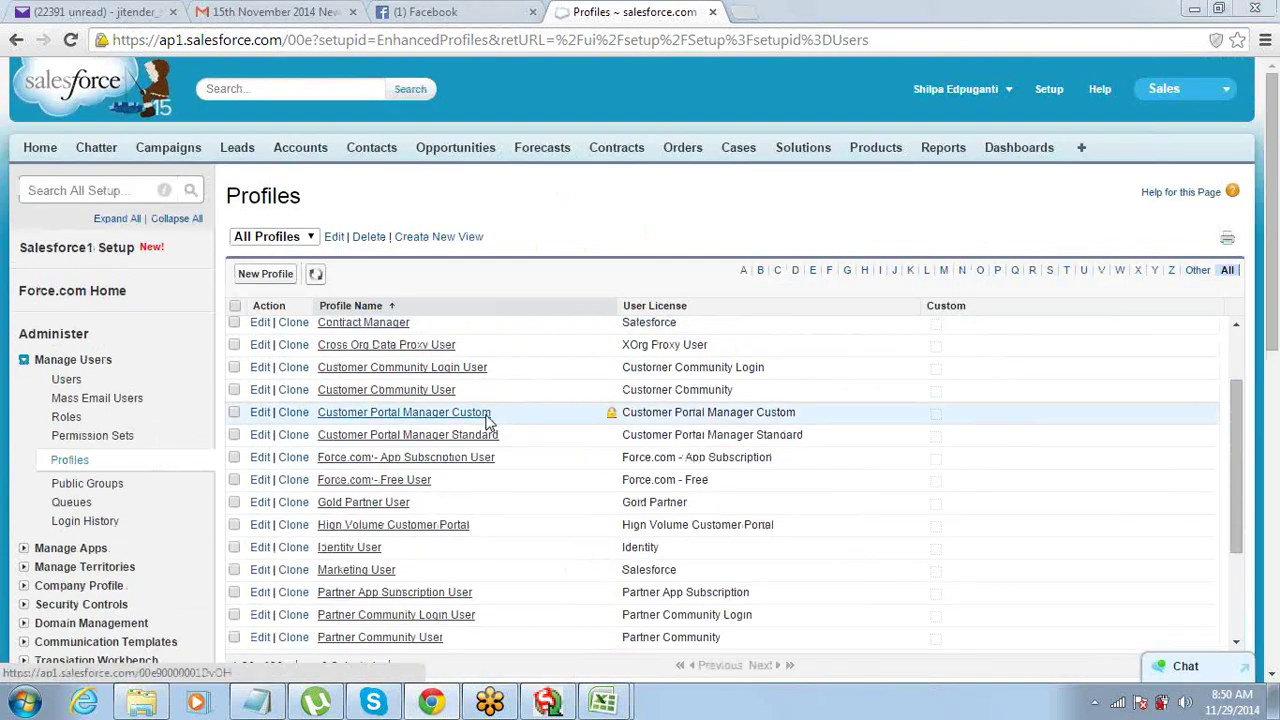
- Switch to Notepad and add the lines "Standard Profiles" and "Custom Profiles" below the Profile definition
key(alt+Tab)
key(Return)
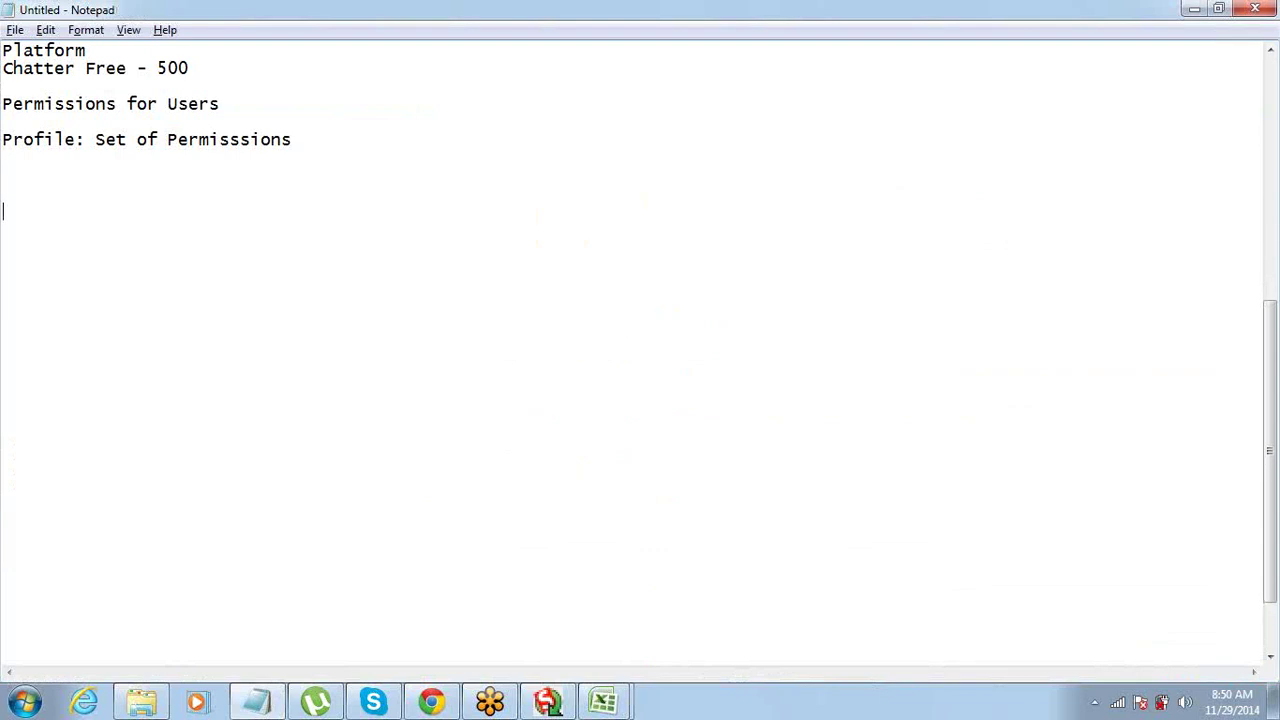
text(Standard Profiles)
key(Return)
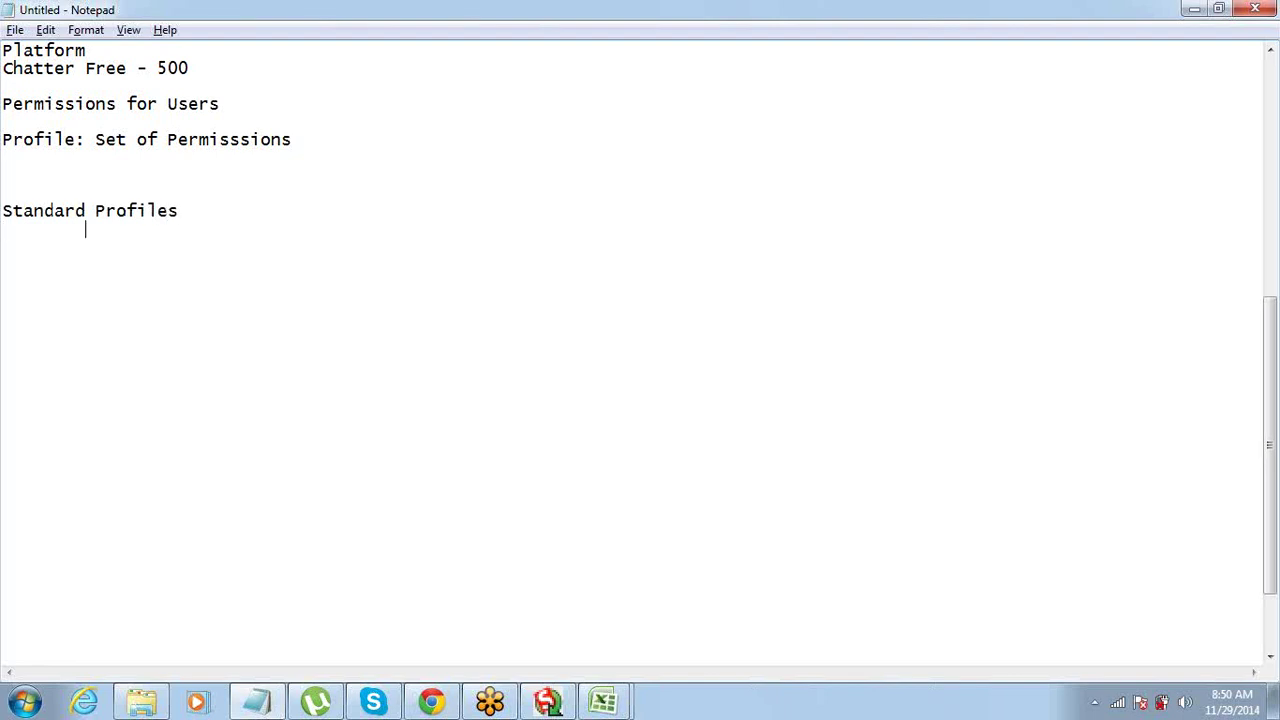
text(Custom Profiles)
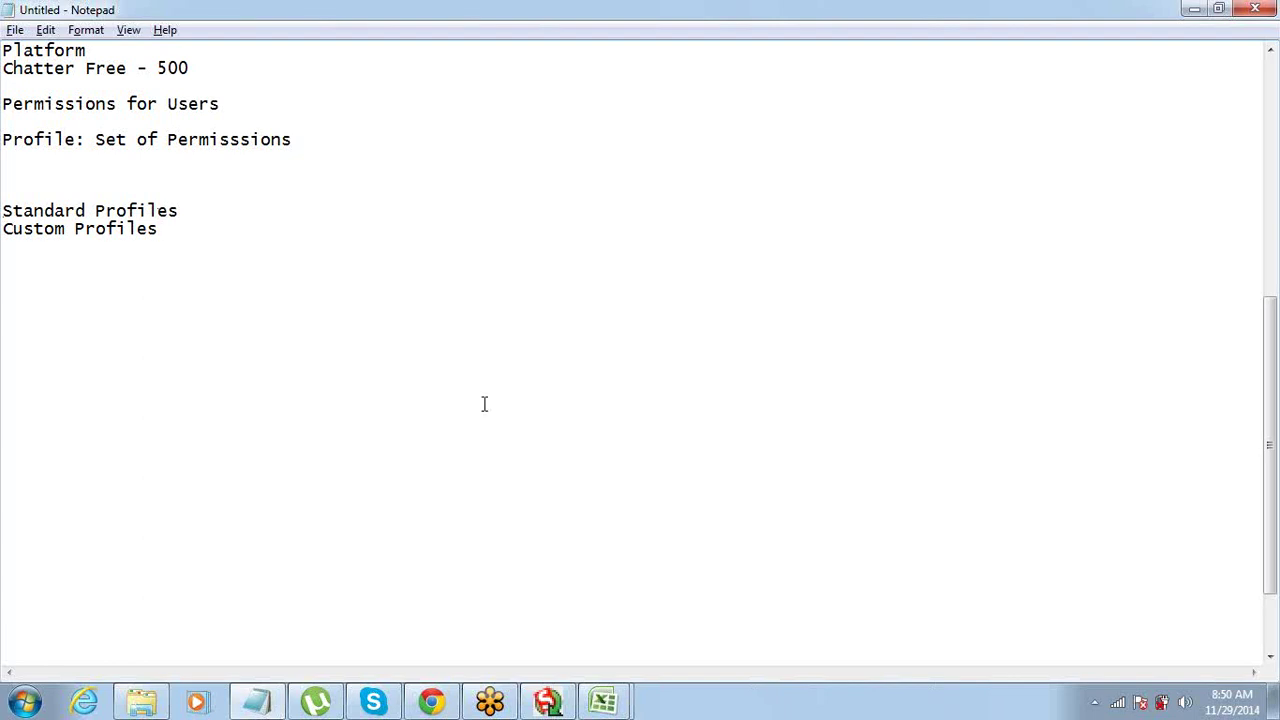
- Highlight the Standard Profiles and Custom Profiles lines in the notes
key(shift+Up)
key(shift+Up)
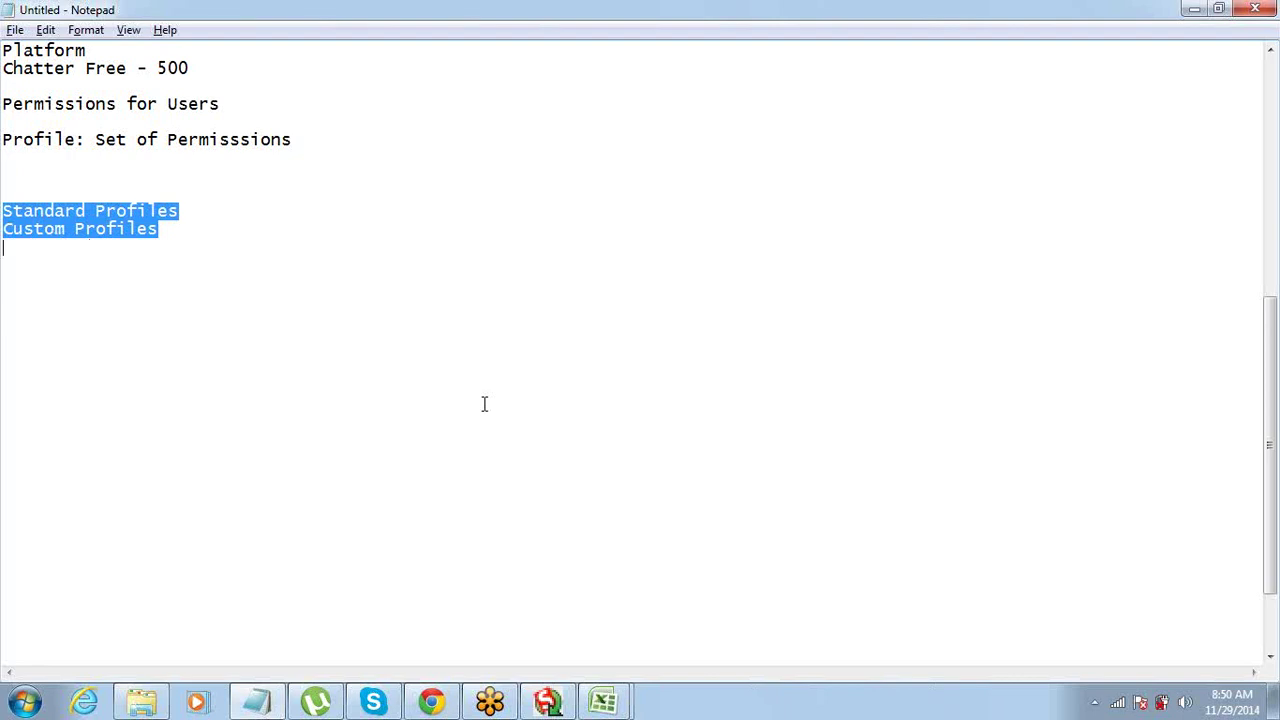
key(Down)
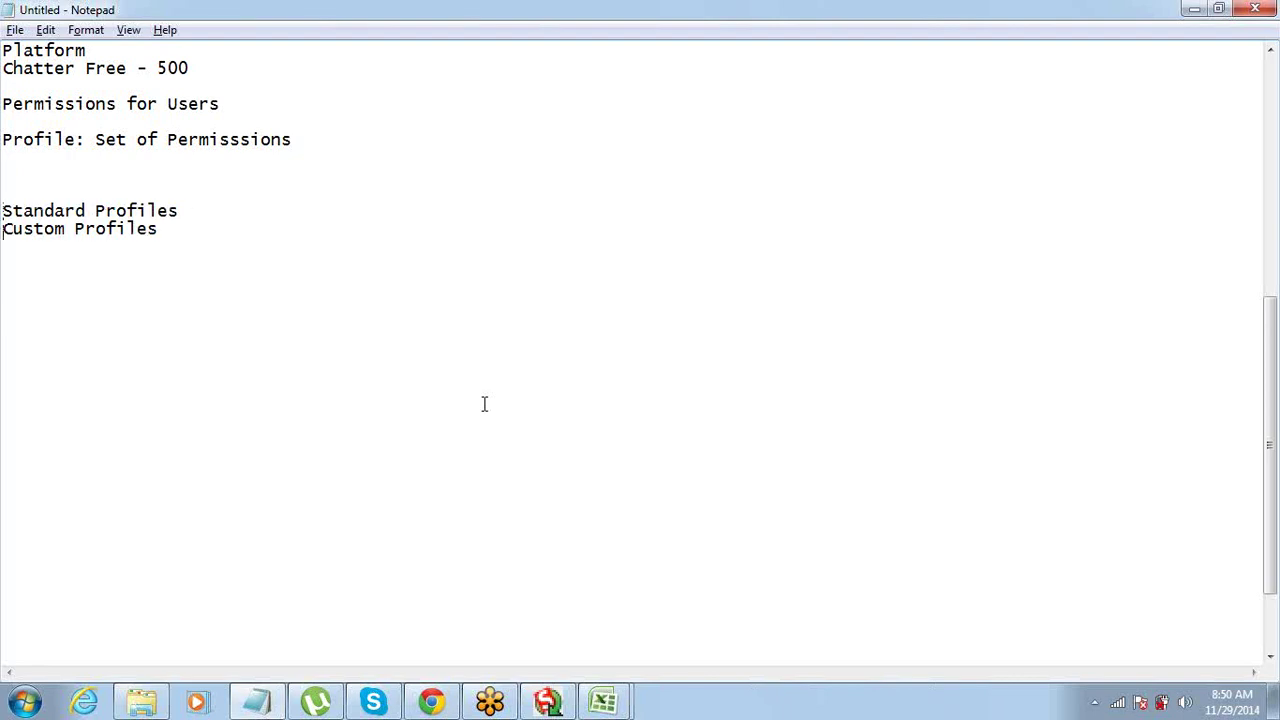
key(Up)
key(shift+Down)
key(shift+Down)
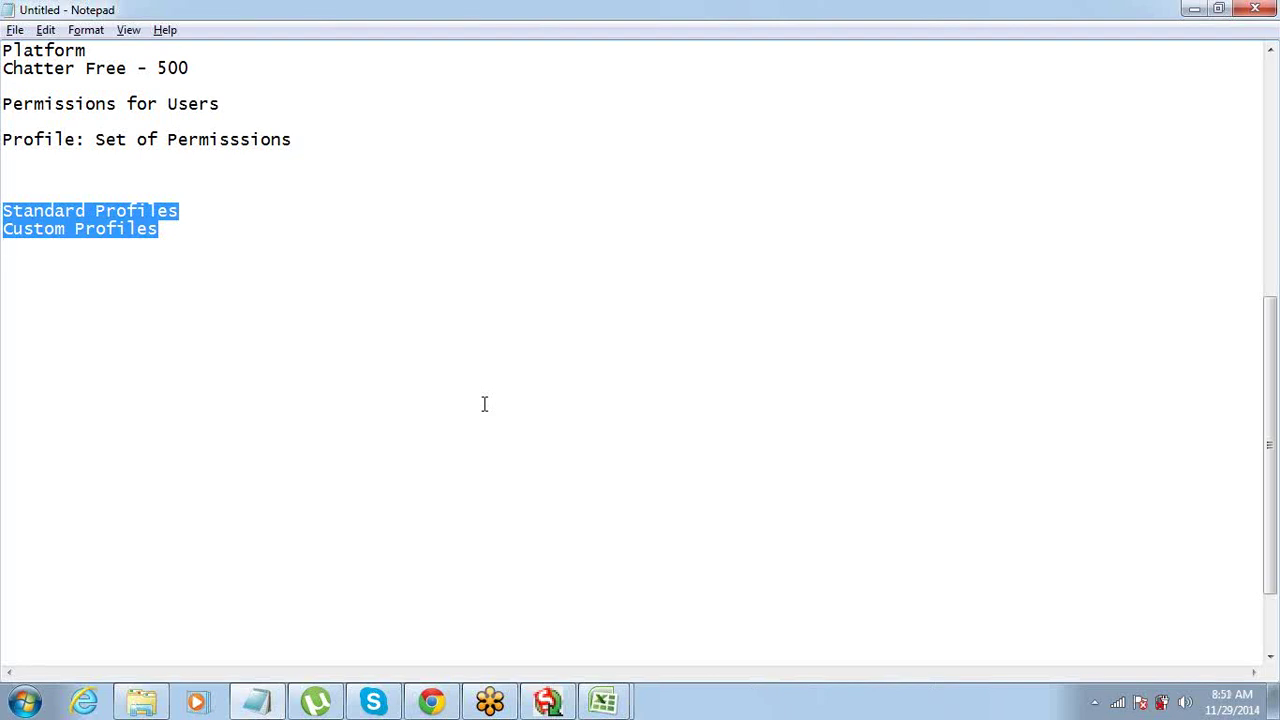
- Switch to Salesforce and look through the standard profiles and their user licenses
key(alt+Tab)
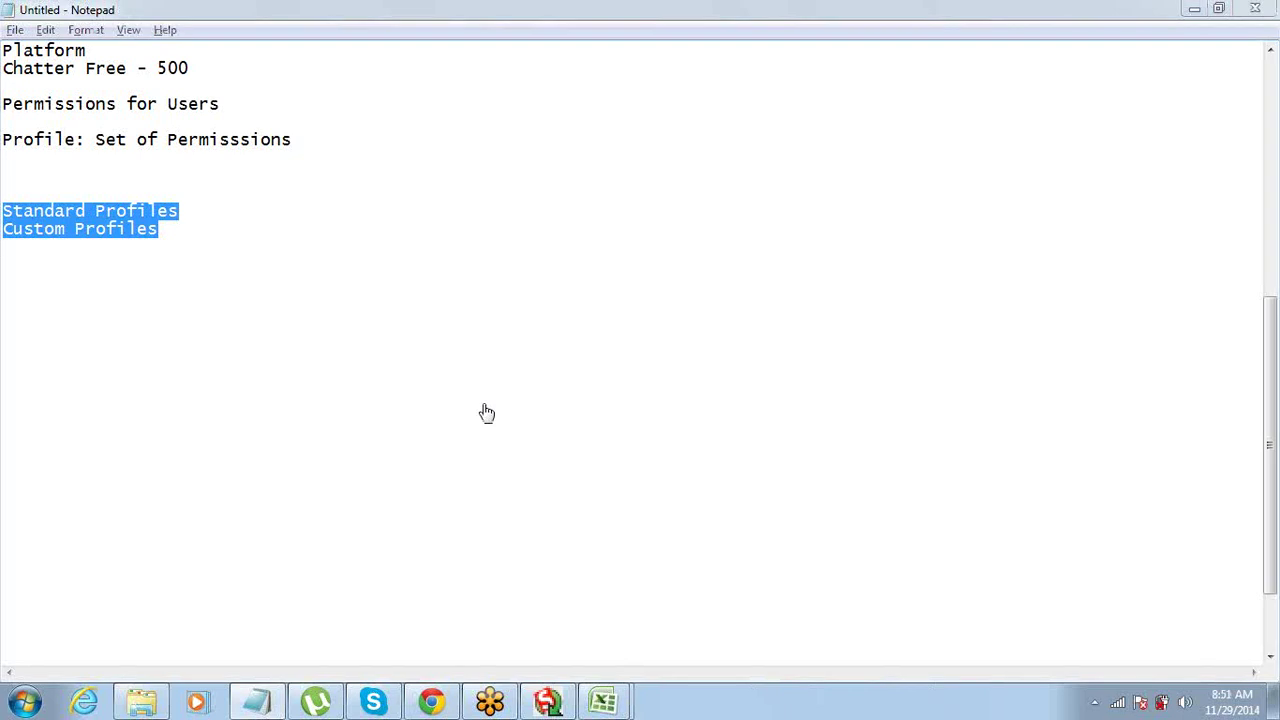
scroll(505, 408, down, 6)
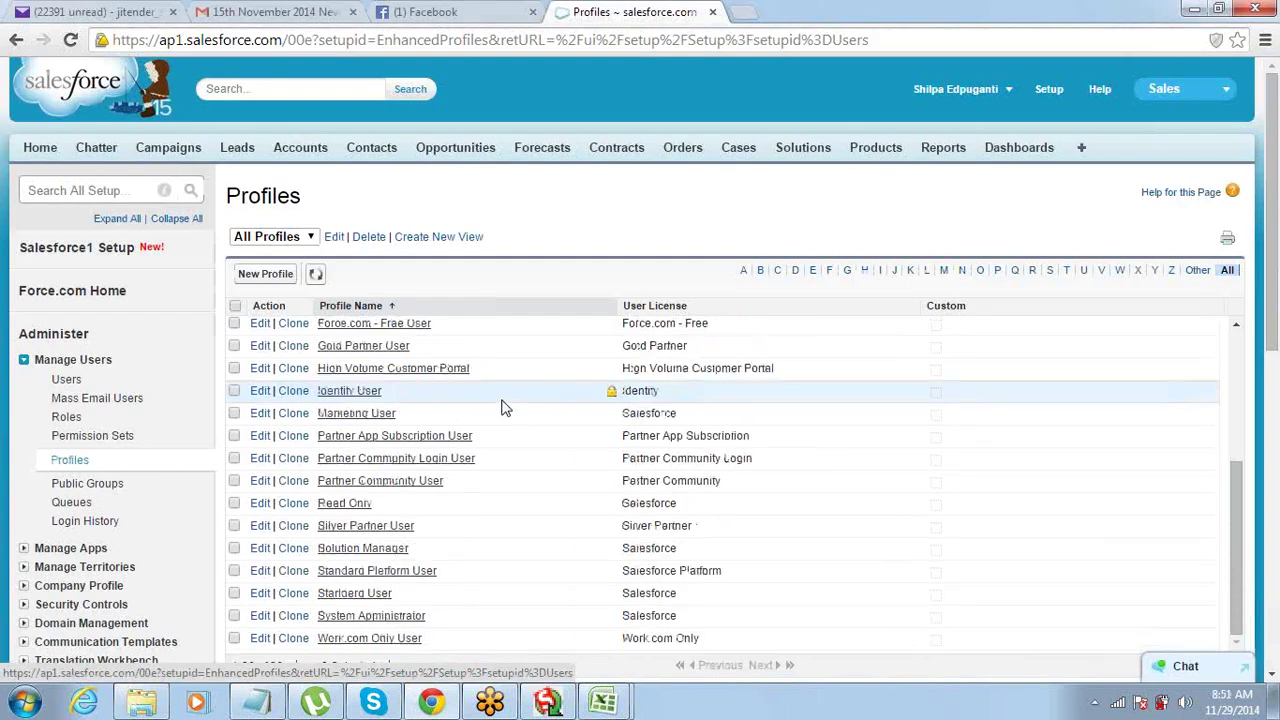
scroll(505, 408, up, 1)
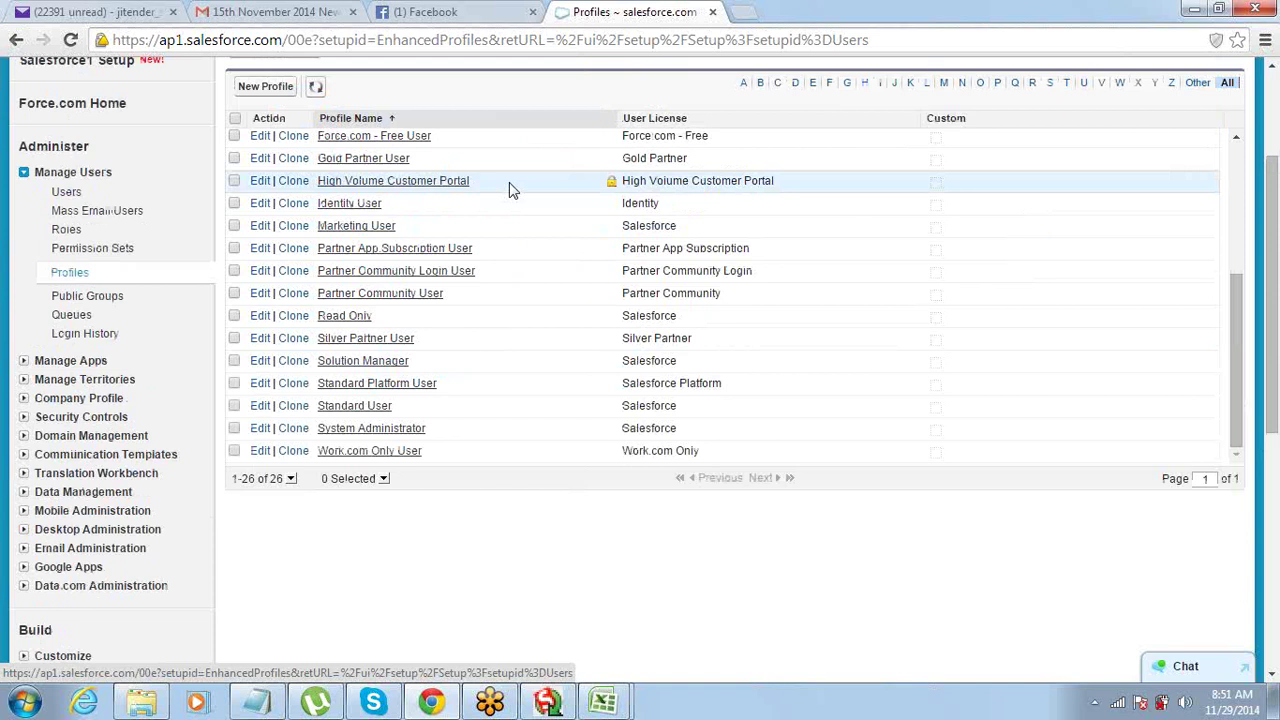
scroll(509, 182, up, 1)
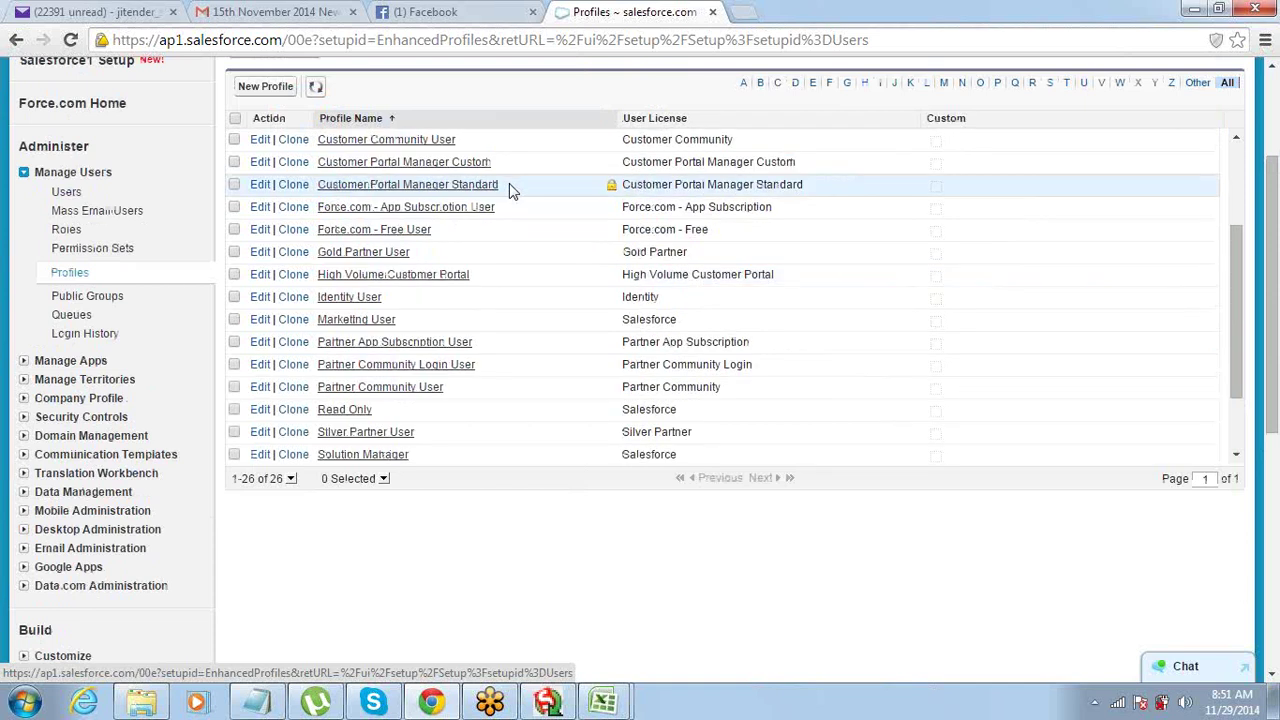
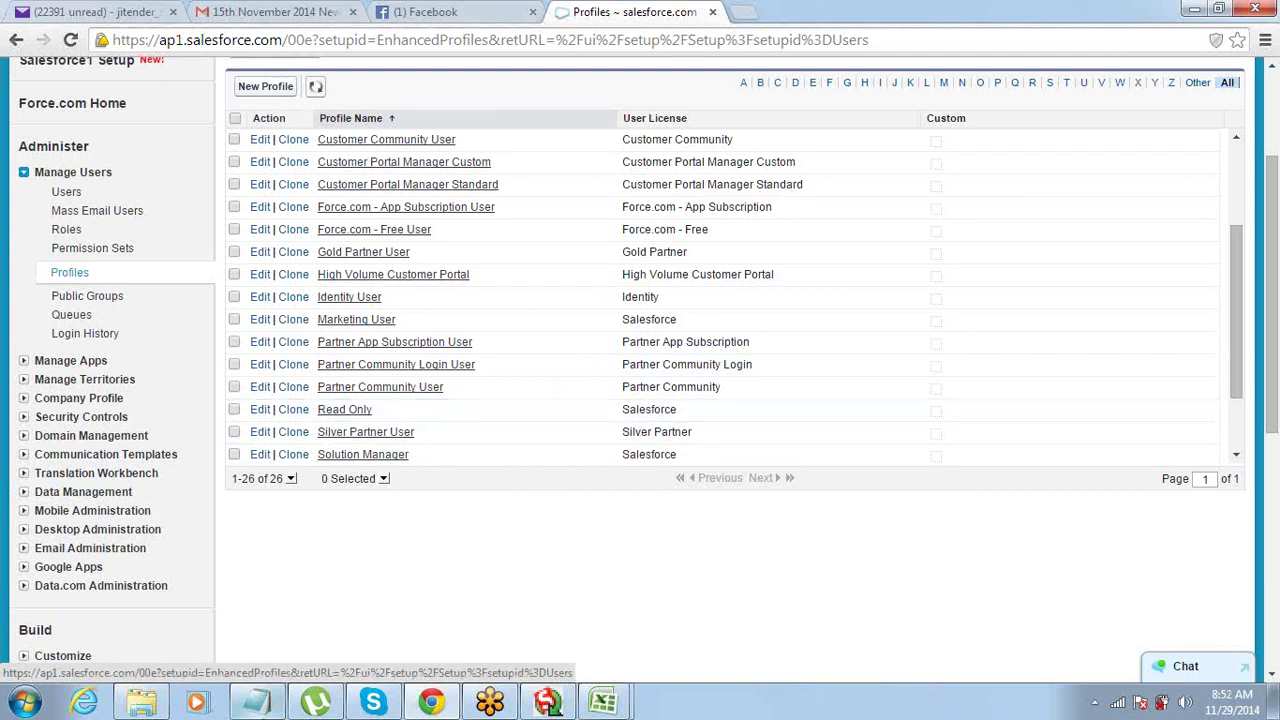
- Switch to Notepad and add a "Profiles:" heading with the item "1> Apps visible" below the Custom Profiles line
click(258, 704)
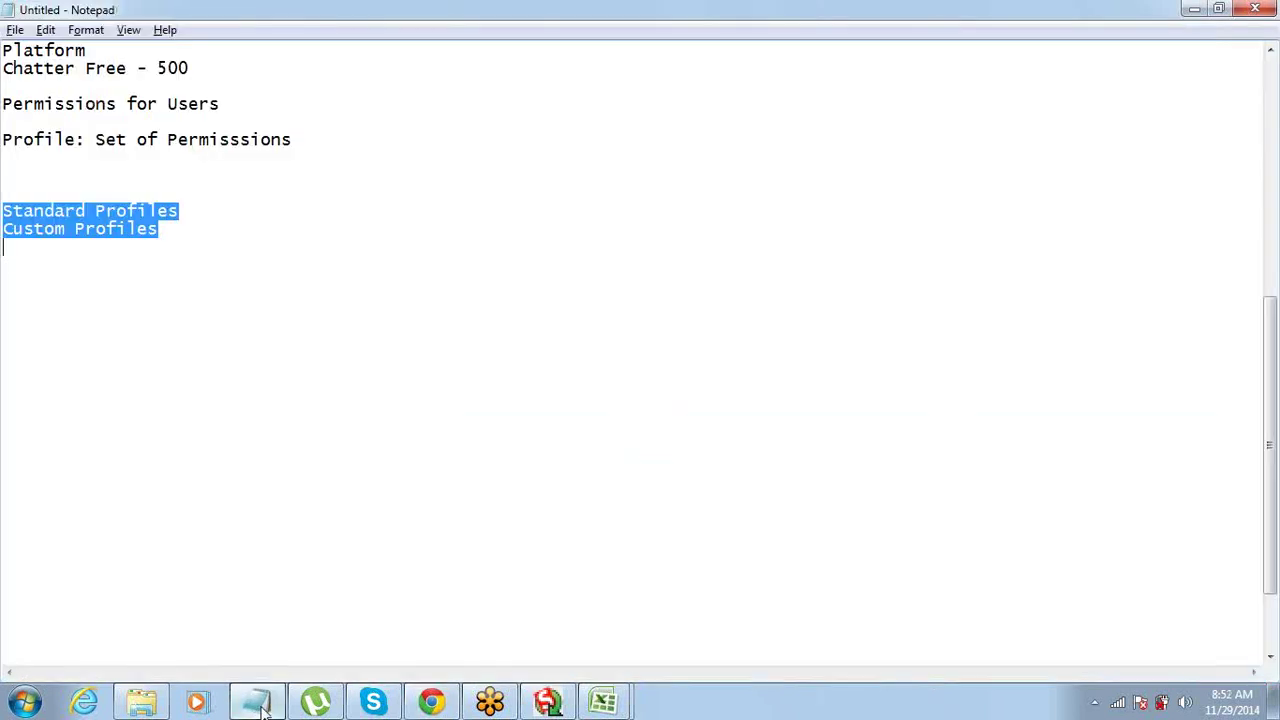
click(198, 226)
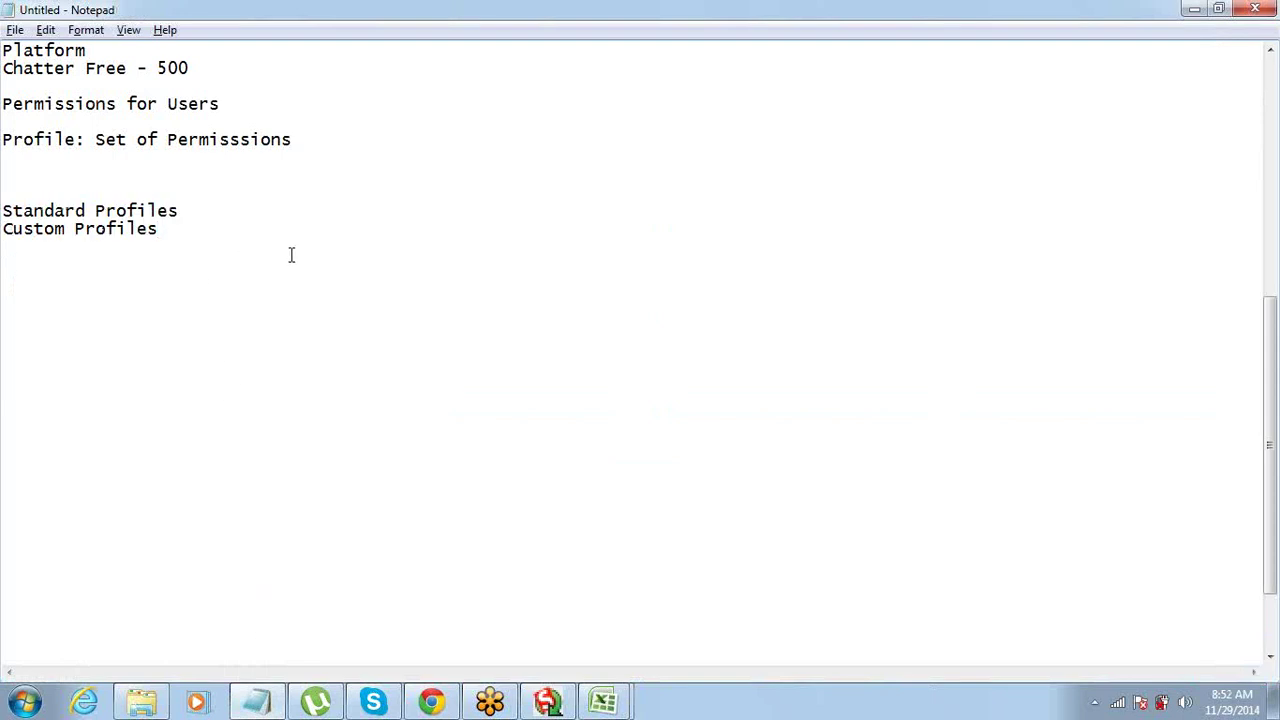
key(Return)
key(Return)
text(Profiles:)
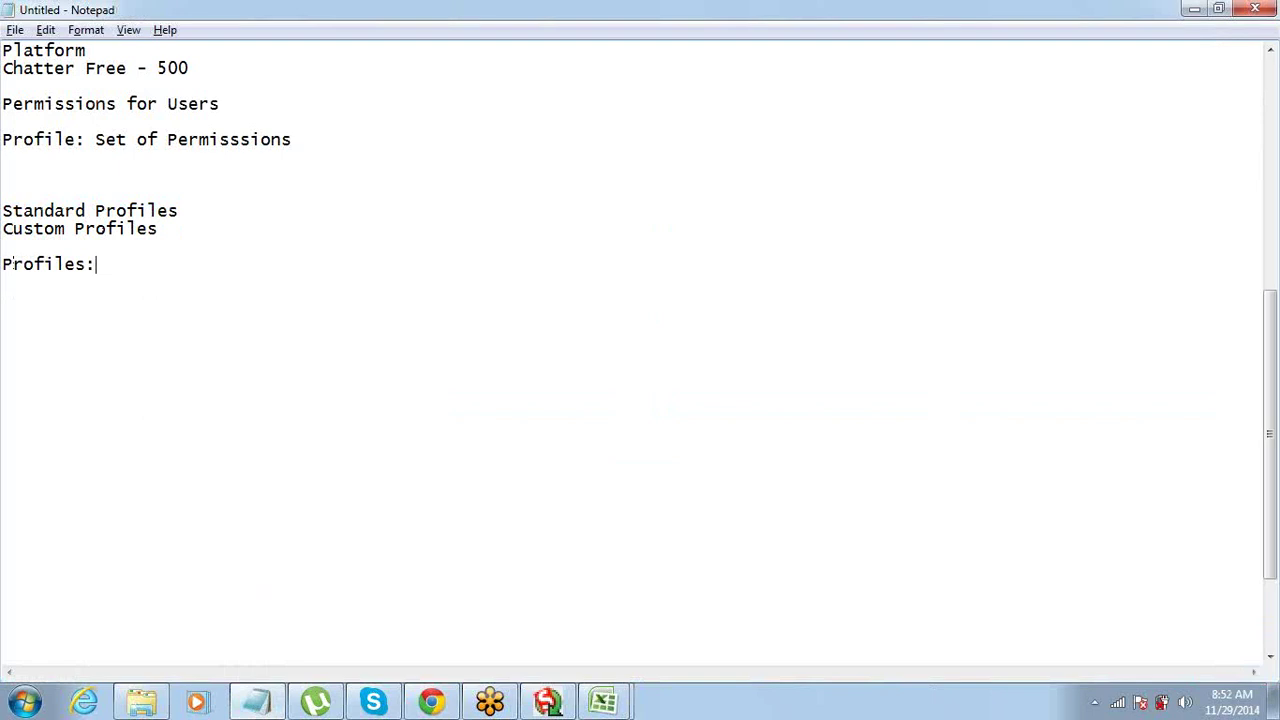
key(Return)
text(1>)
text(Apps vi)
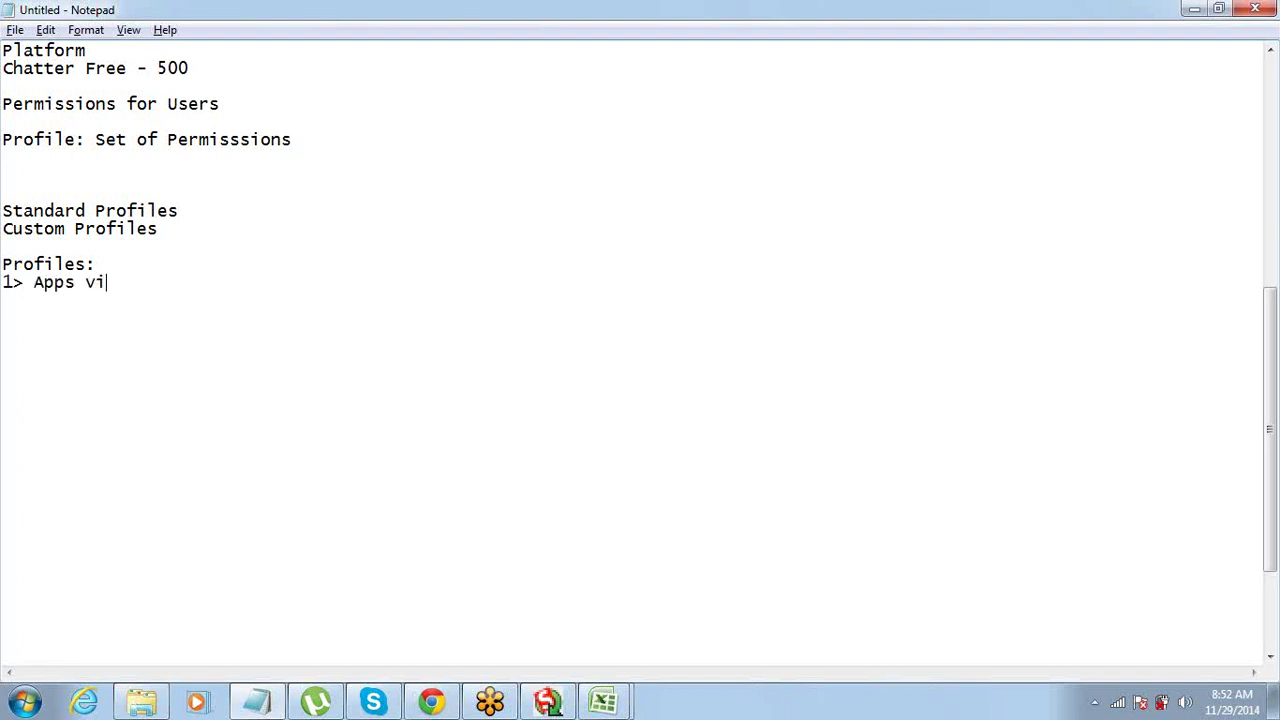
text(sible)
- Highlight the Apps visible item and add the item "2> Tabs Visible" below it
key(ctrl+shift+Left)
key(ctrl+shift+Left)
key(ctrl+shift+Left)
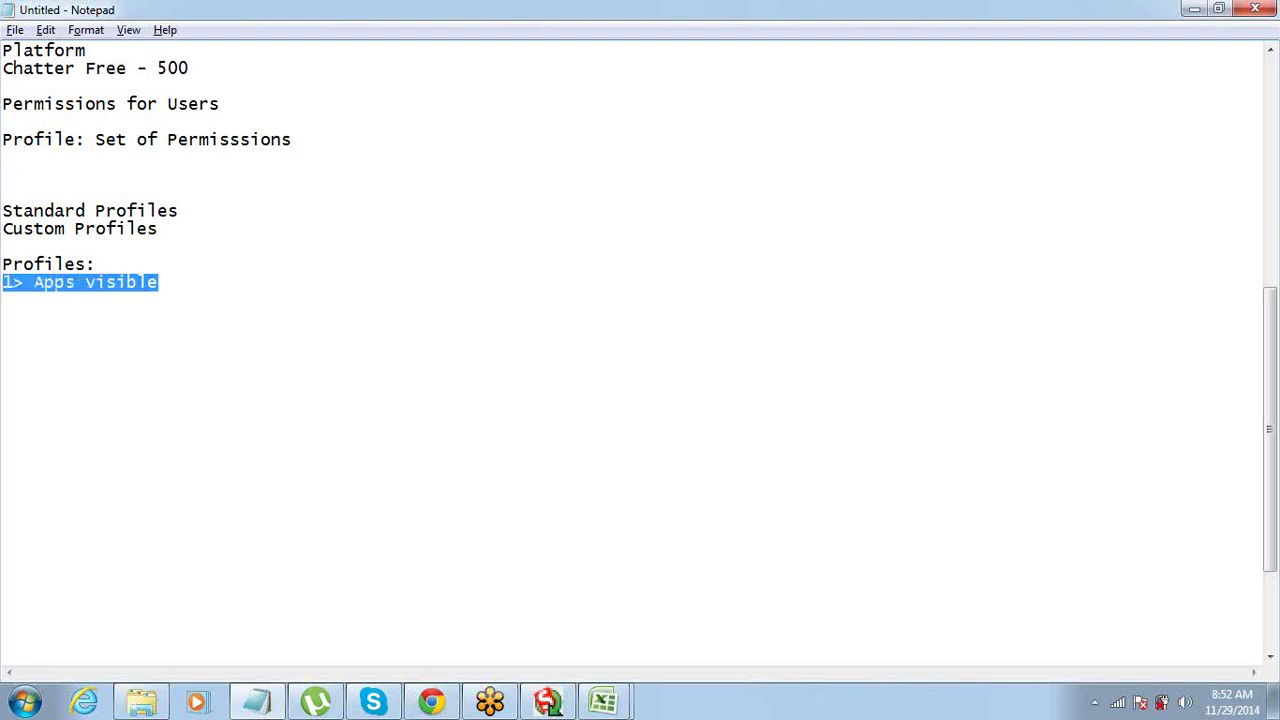
key(Right)
key(Return)
text(2)
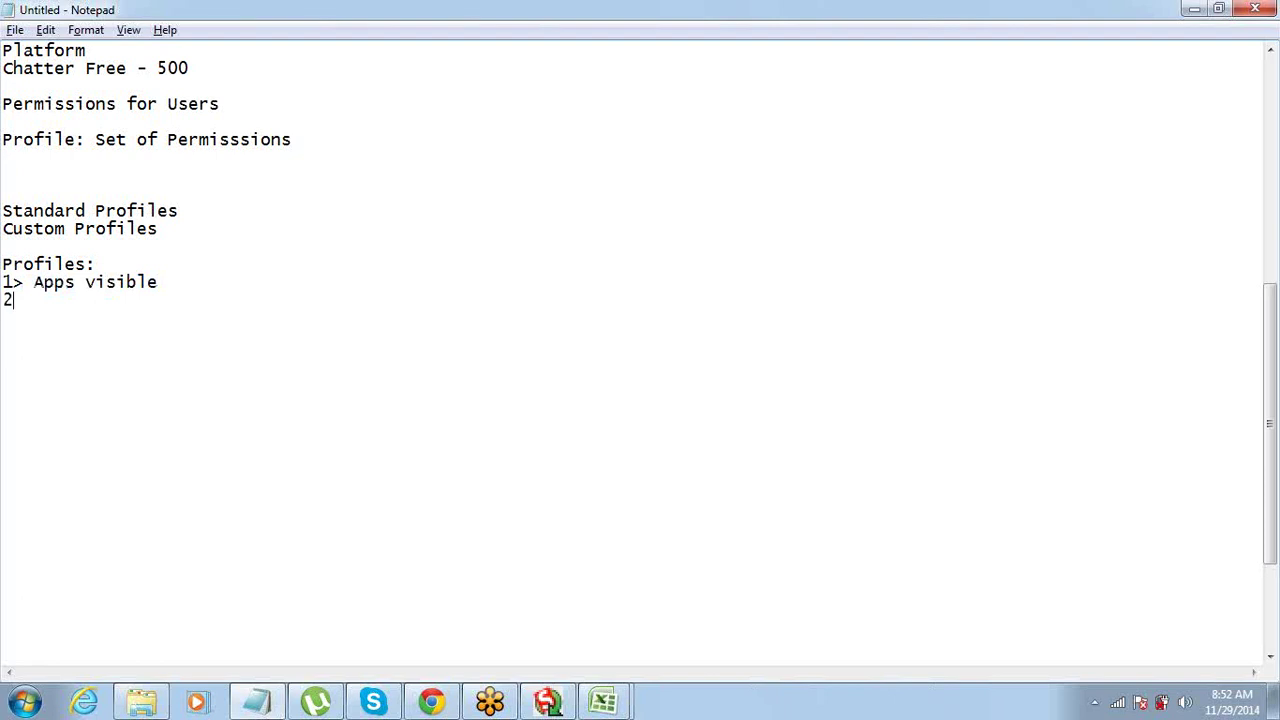
text(> Tabs Visible)
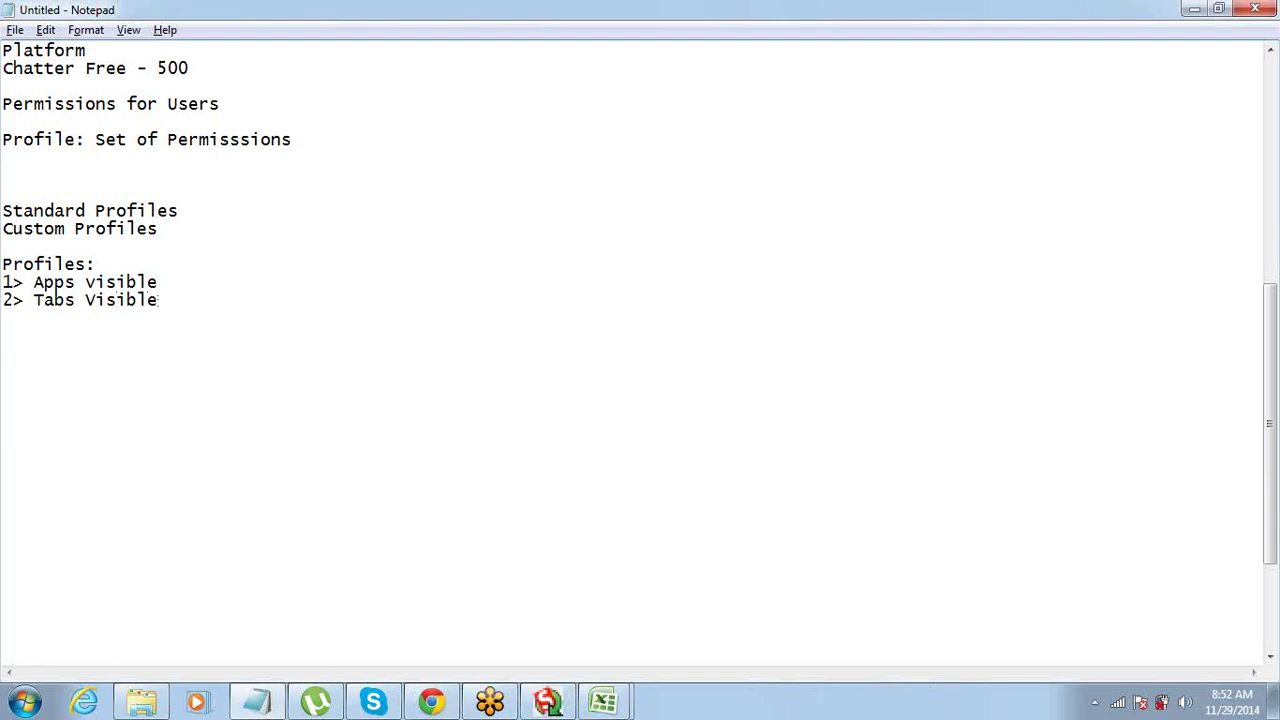
- Add the item "3> Object Permissions" with an indented line "Read | Create | Edit | Delete" beneath it
key(Return)
text(3> Object )
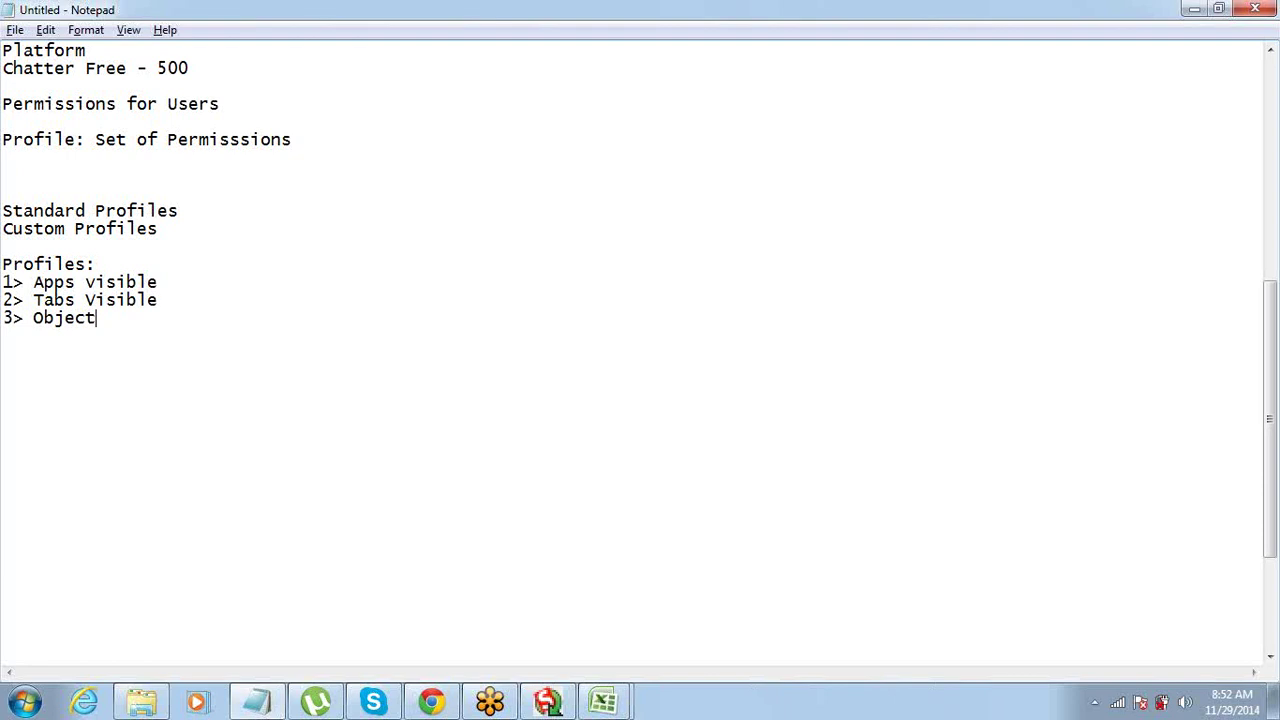
text(Permissions)
key(Return)
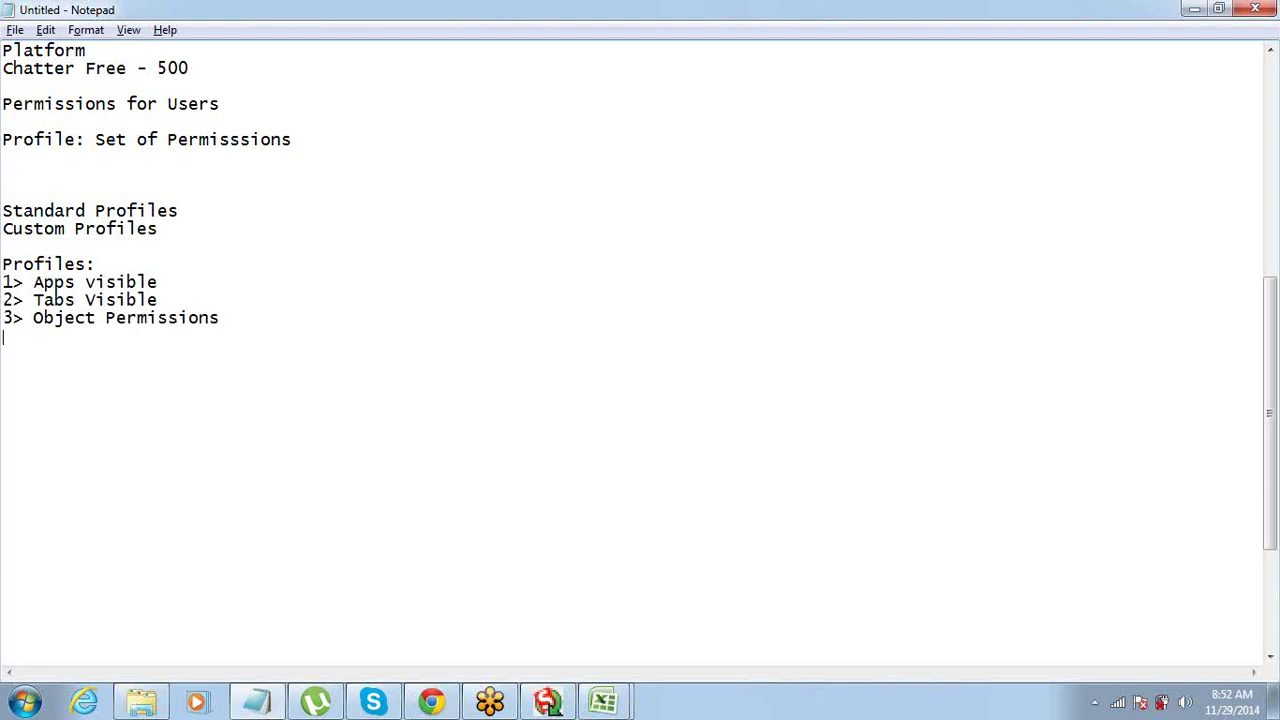
key(Tab)
text(Read | Create | Edi)
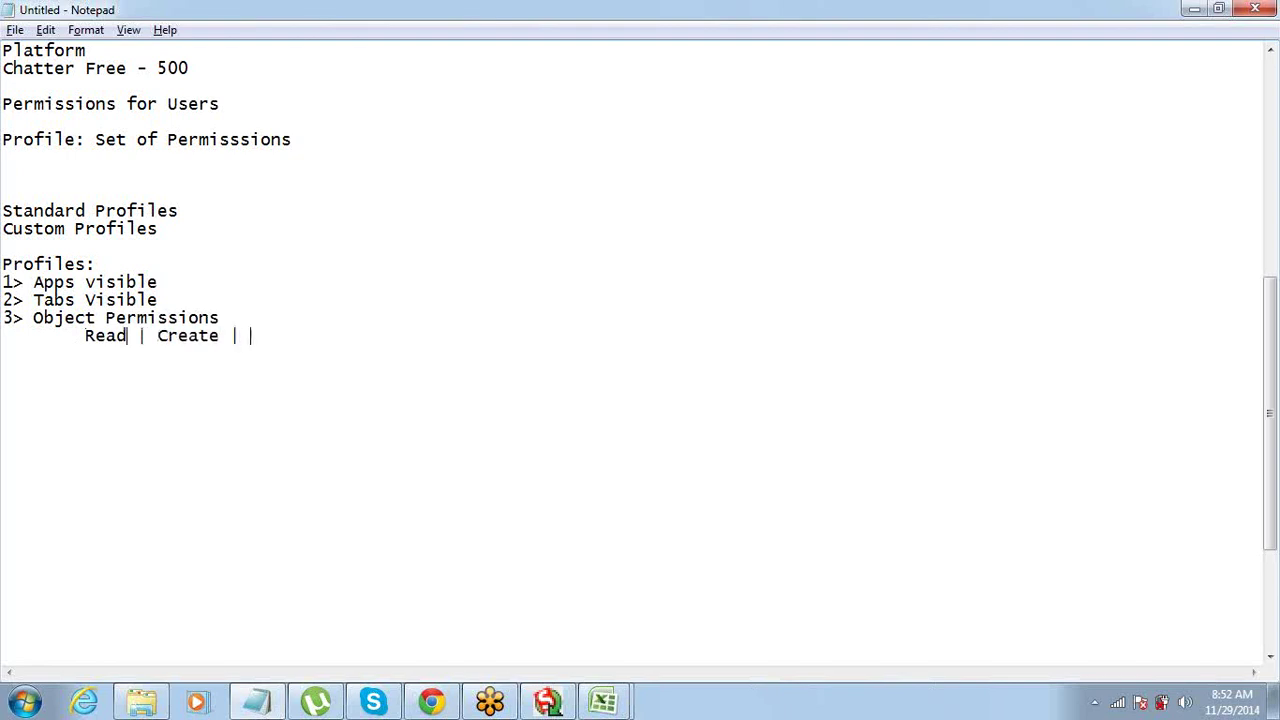
text(t | Delete)
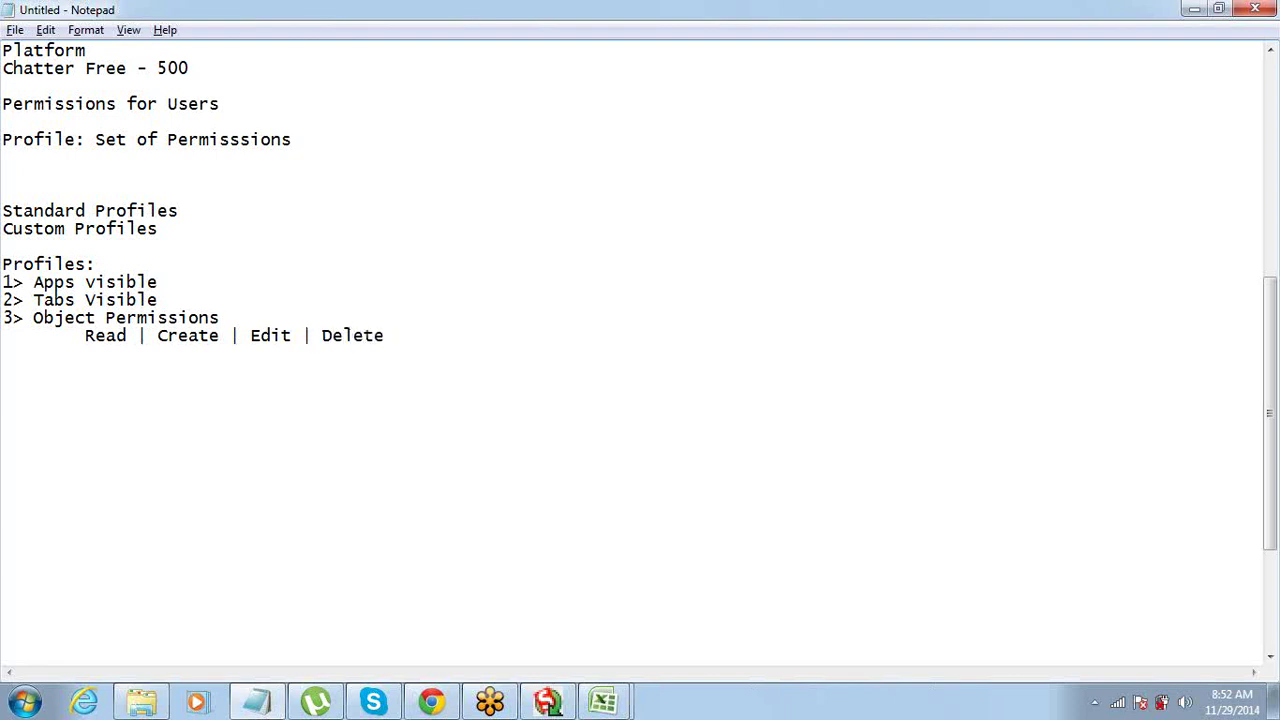
- Highlight the Read, Create, Edit and Delete line under Object Permissions in the notes
key(Up)
key(Right)
key(shift+Down)
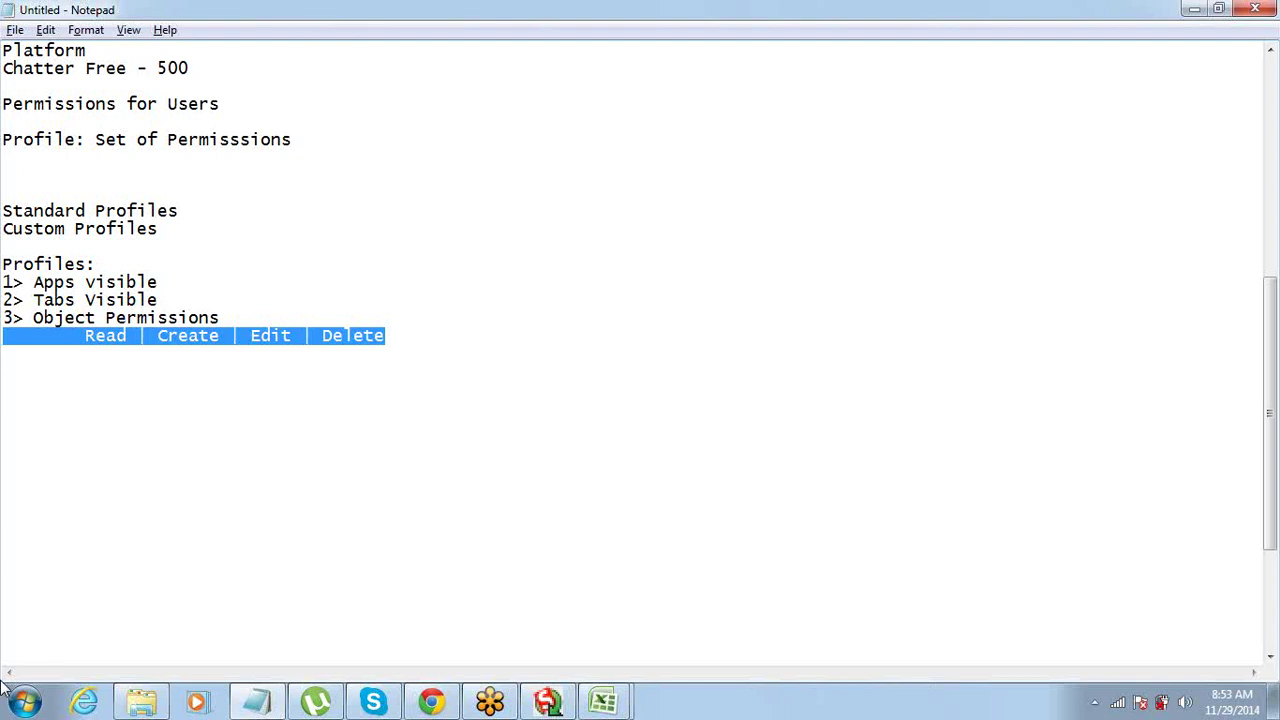
key(Down)
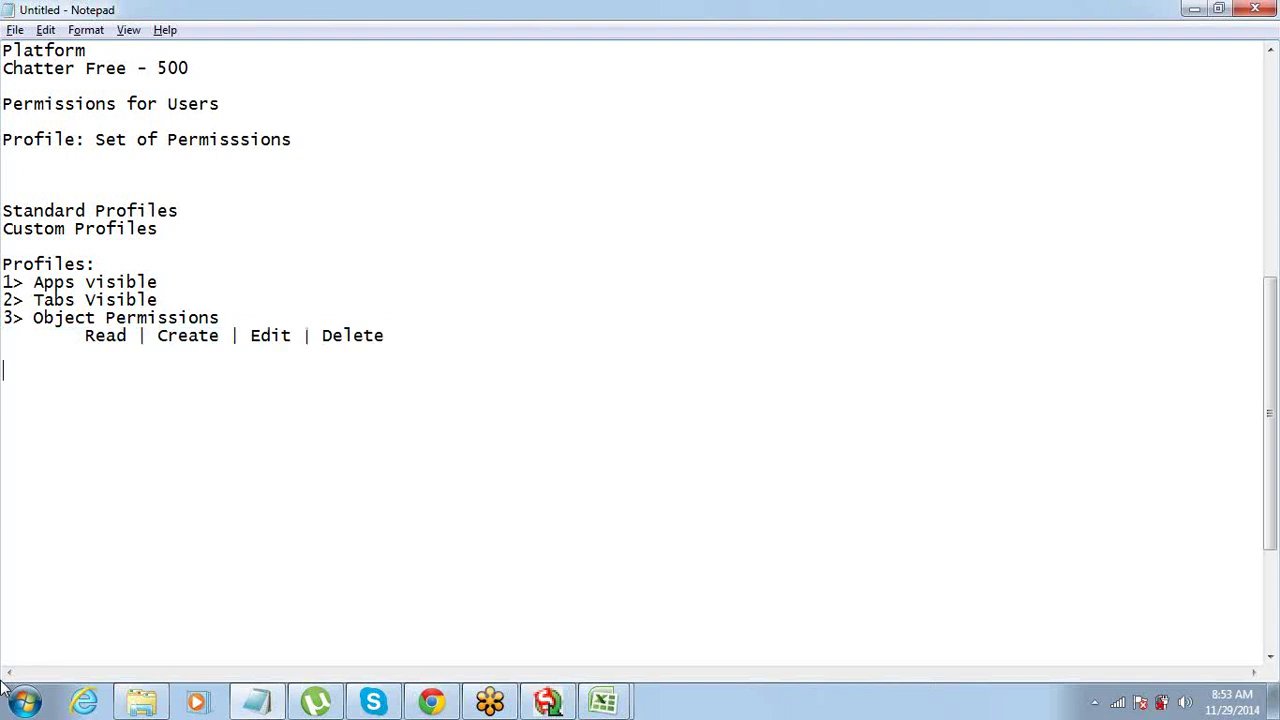
key(Up)
key(shift+Down)
key(Down)
key(Down)
key(Down)
key(Up)
key(Up)
key(Up)
key(ctrl+Right)
key(ctrl+Right)
key(ctrl+Right)
key(ctrl+Right)
key(ctrl+Right)
- Add the item "4> Field Level Security" below the object permissions line
text(4>)
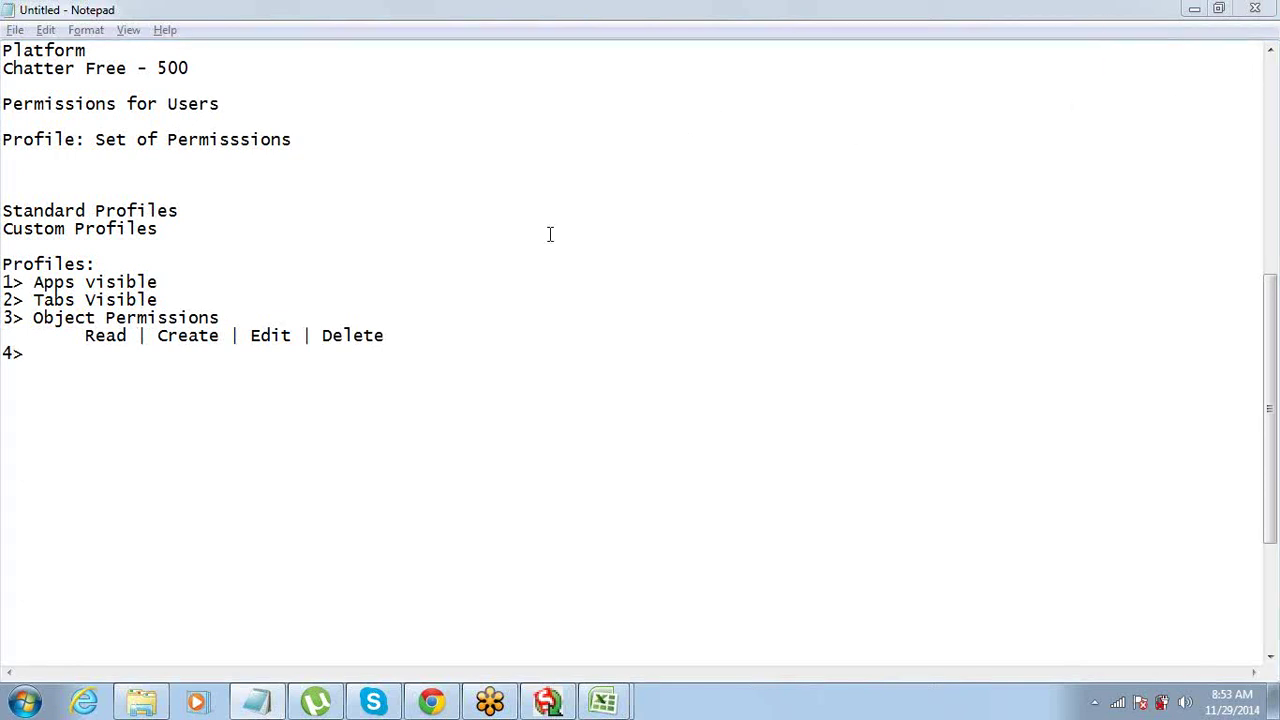
click(419, 344)
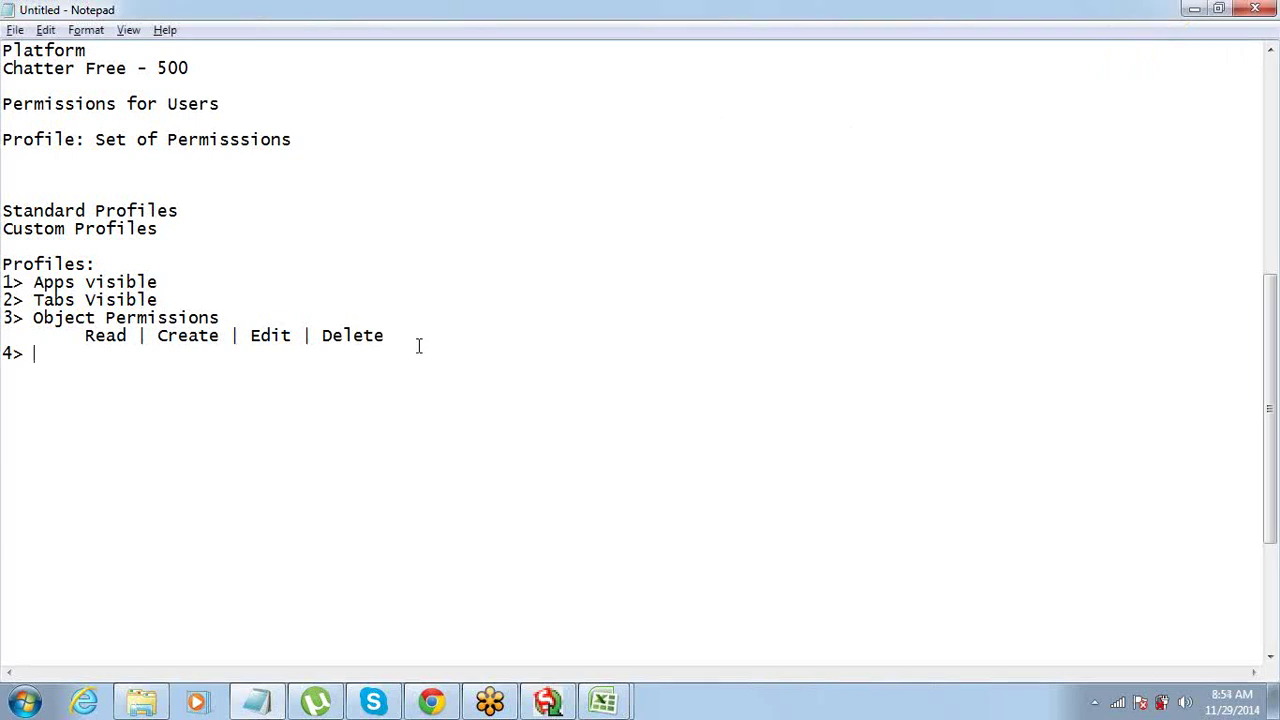
text(Field Level )
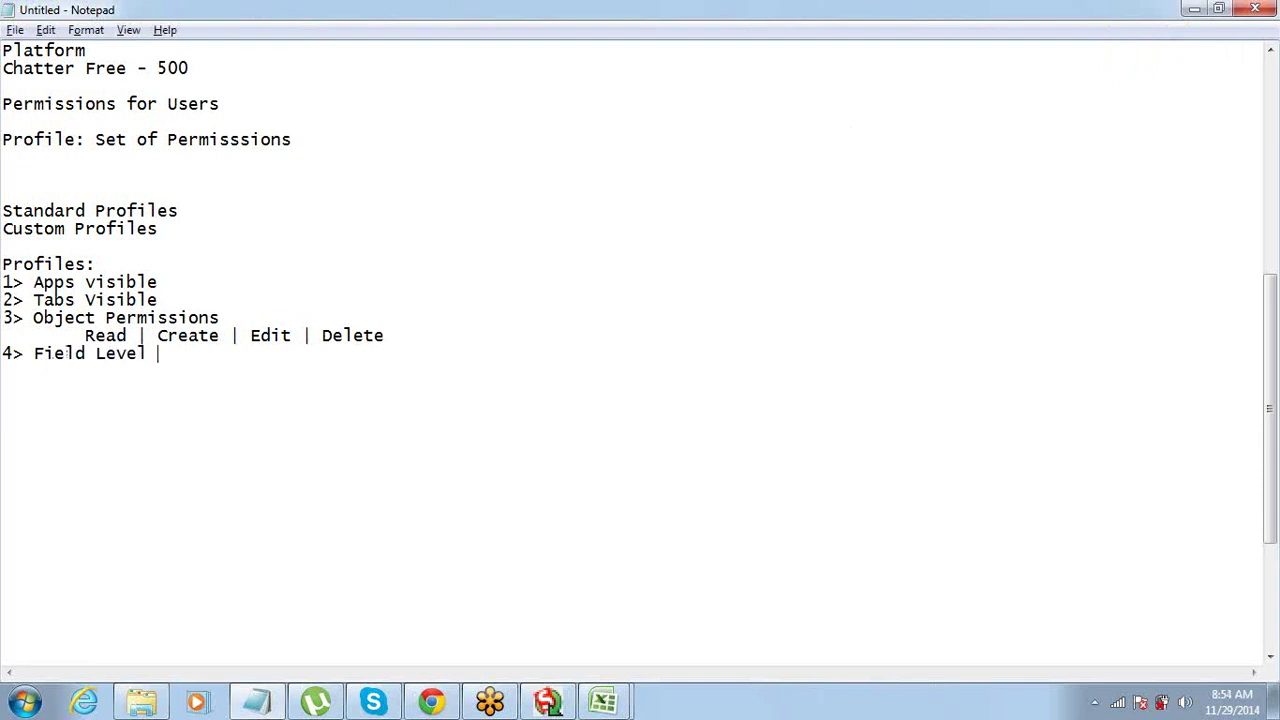
text(Security)
- Highlight the word Read in the object permissions line
key(Up)
key(Up)
key(Down)
key(ctrl+shift+Left)
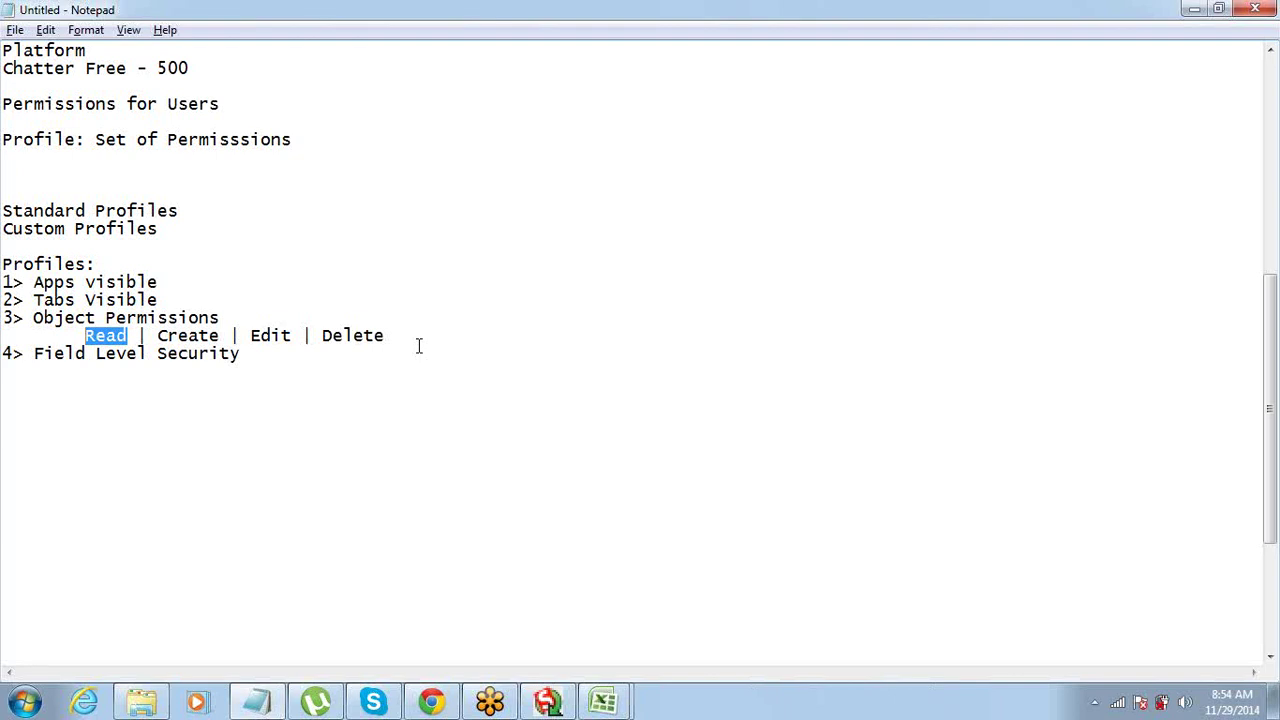
- Highlight the text Field Level Security in the fourth item of the notes
key(Down)
key(shift+Right)
key(shift+Right)
key(shift+Right)
key(shift+Right)
key(shift+Right)
key(shift+Right)
key(shift+Right)
key(shift+Right)
key(shift+Right)
key(shift+Right)
key(shift+Right)
key(shift+Right)
key(shift+Right)
key(shift+Right)
key(shift+Right)
key(shift+Right)
key(shift+Right)
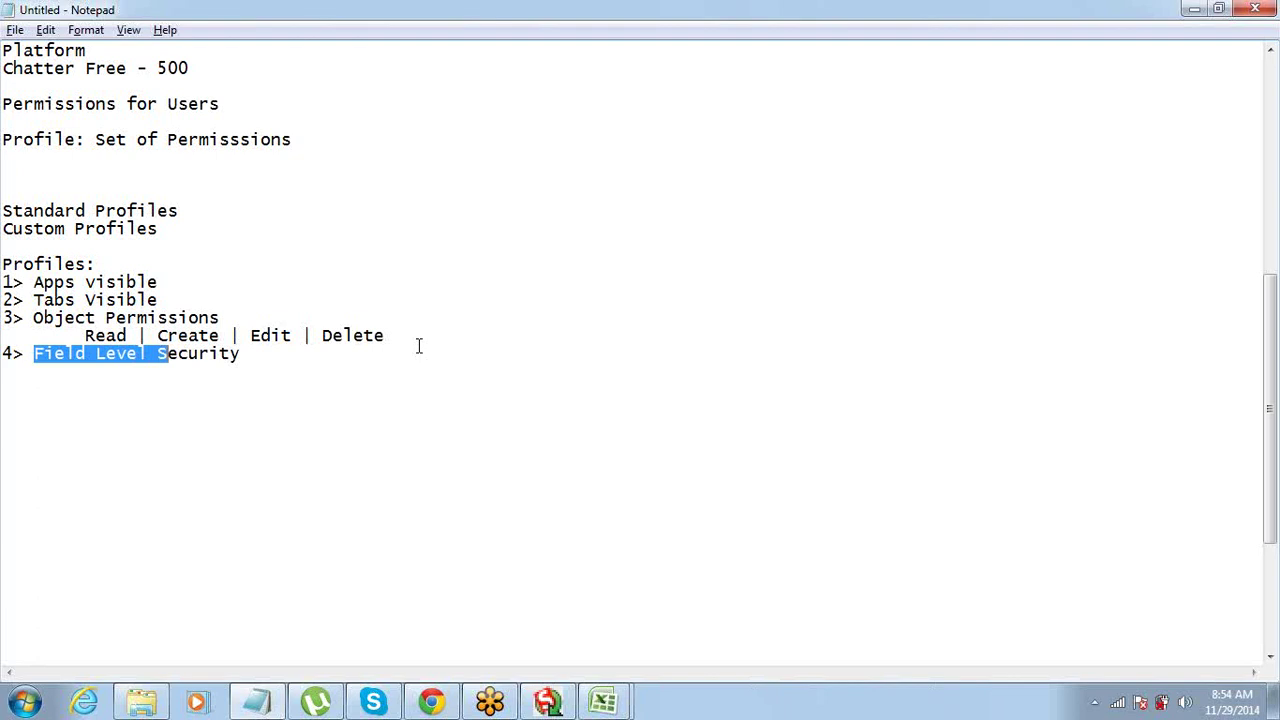
key(shift+Right)
key(shift+Right)
key(shift+Right)
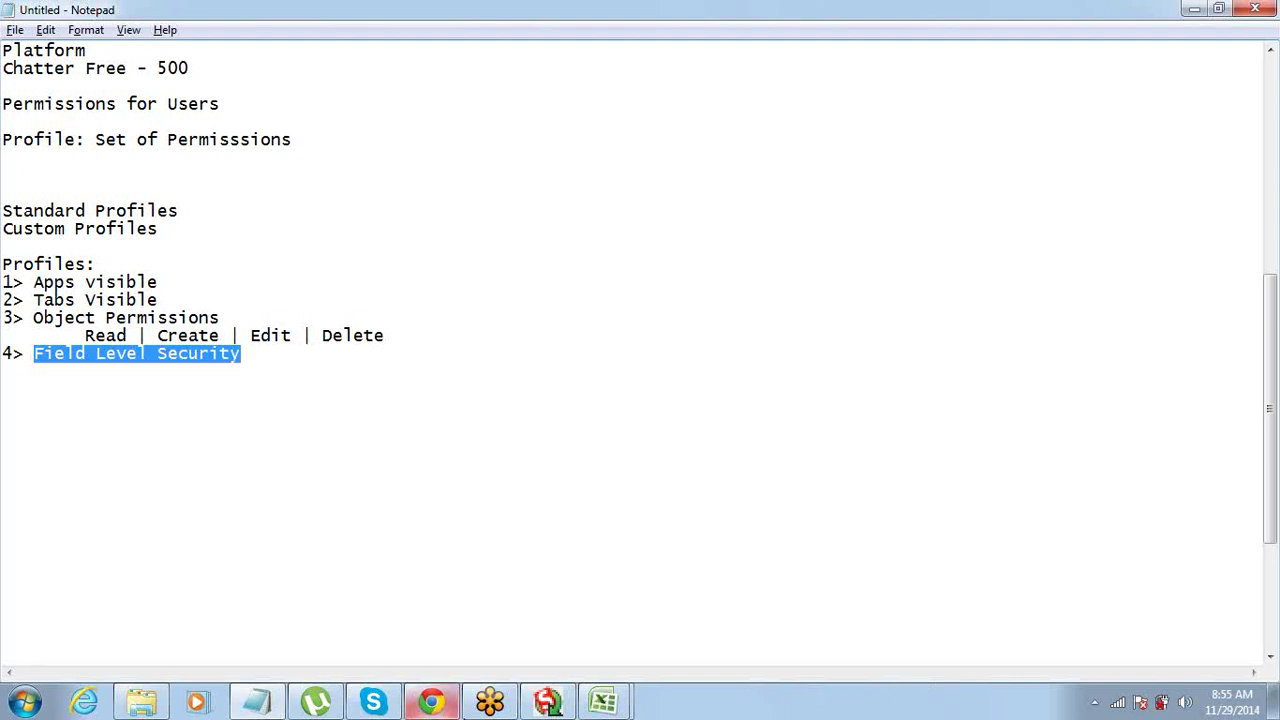
- Switch to Salesforce and open the Standard User profile for editing
click(432, 702)
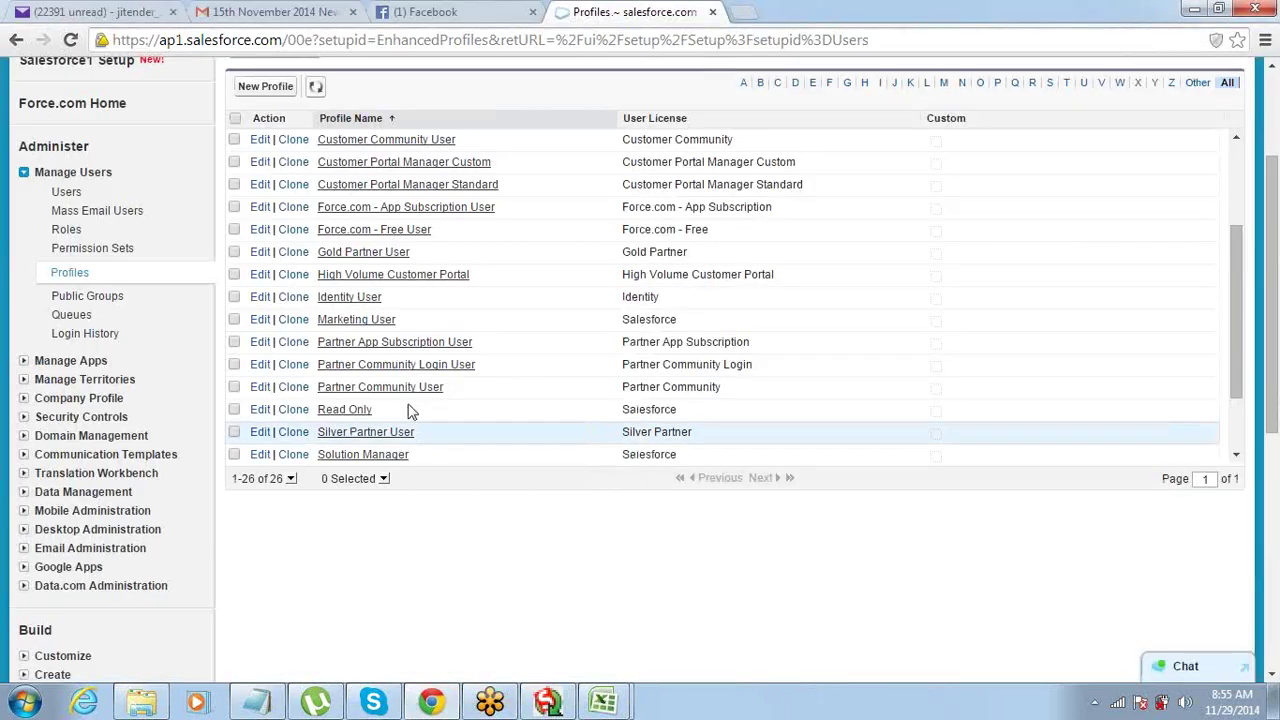
scroll(512, 403, down, 3)
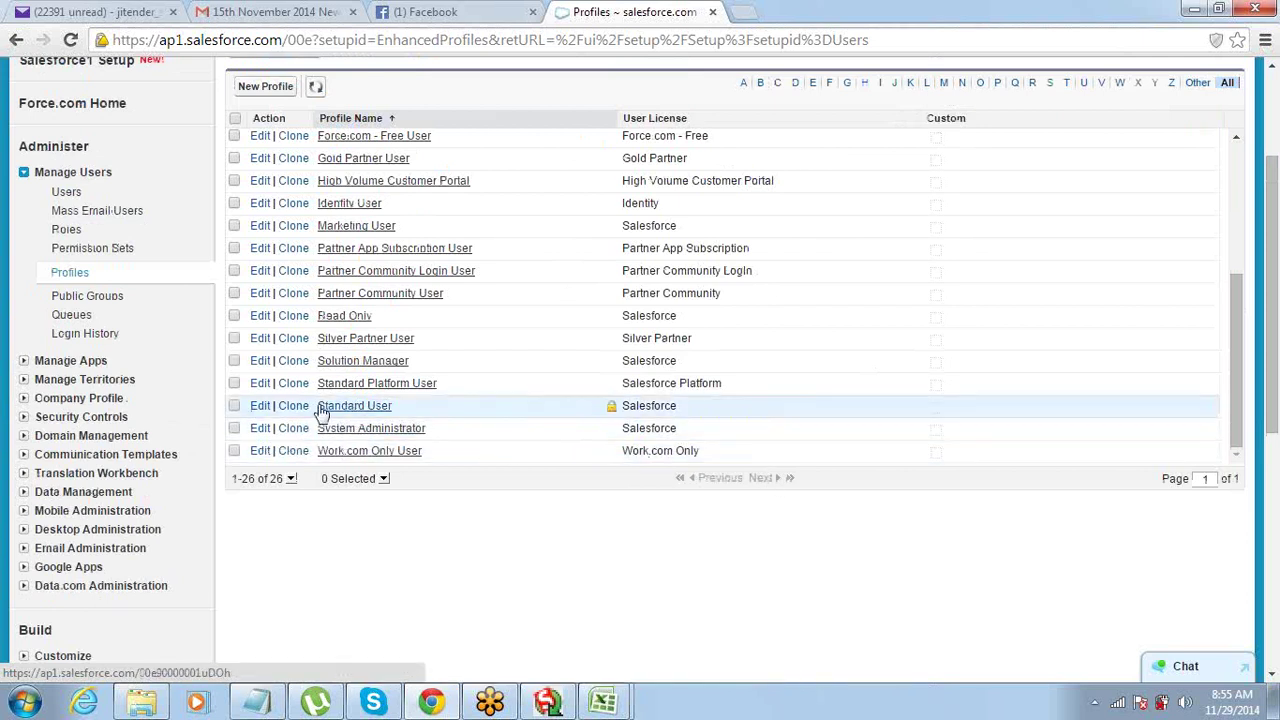
click(260, 413)
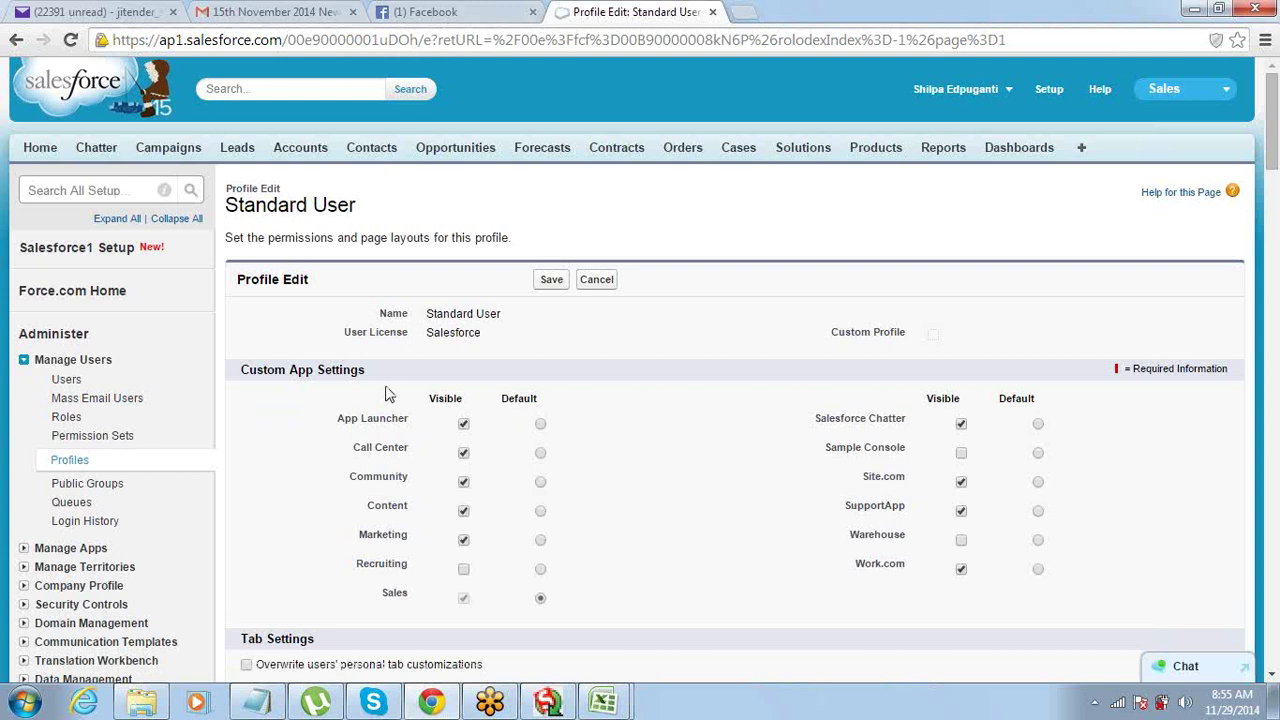
- Look through the Standard User profile's permission sections and highlight the Custom App Settings heading and the profile name
scroll(388, 394, down, 20)
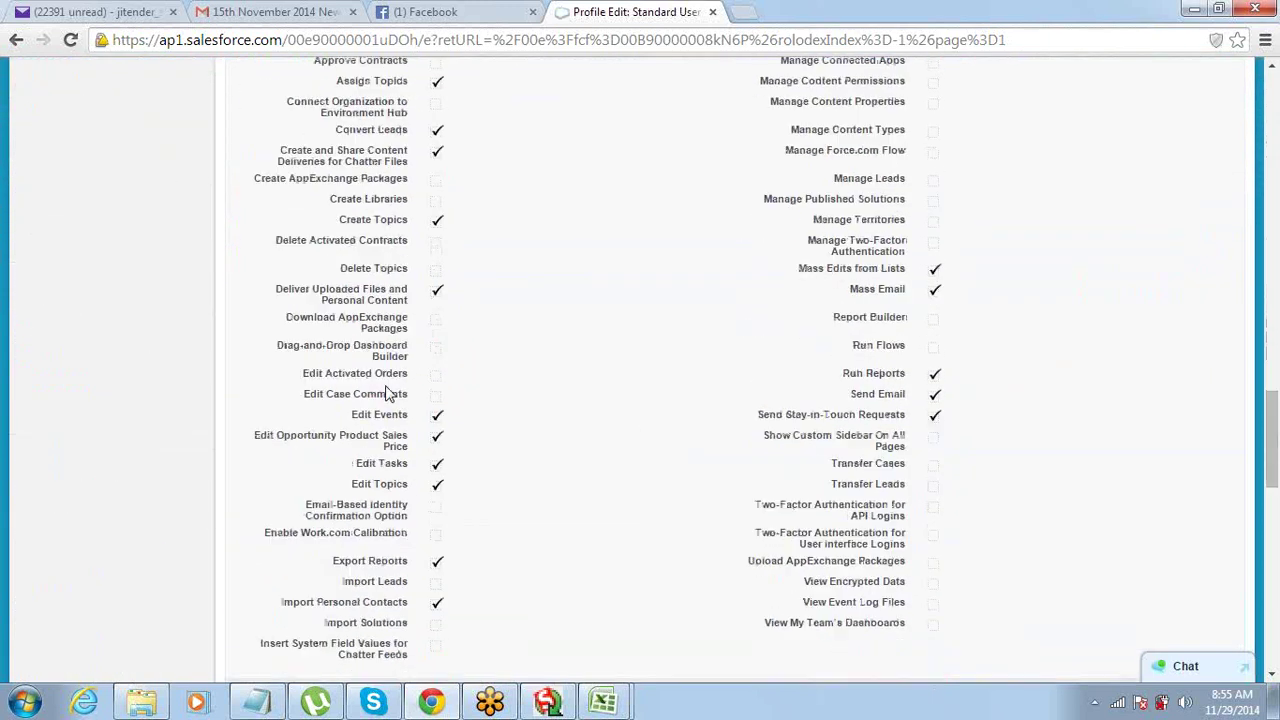
scroll(386, 390, down, 10)
scroll(388, 392, up, 15)
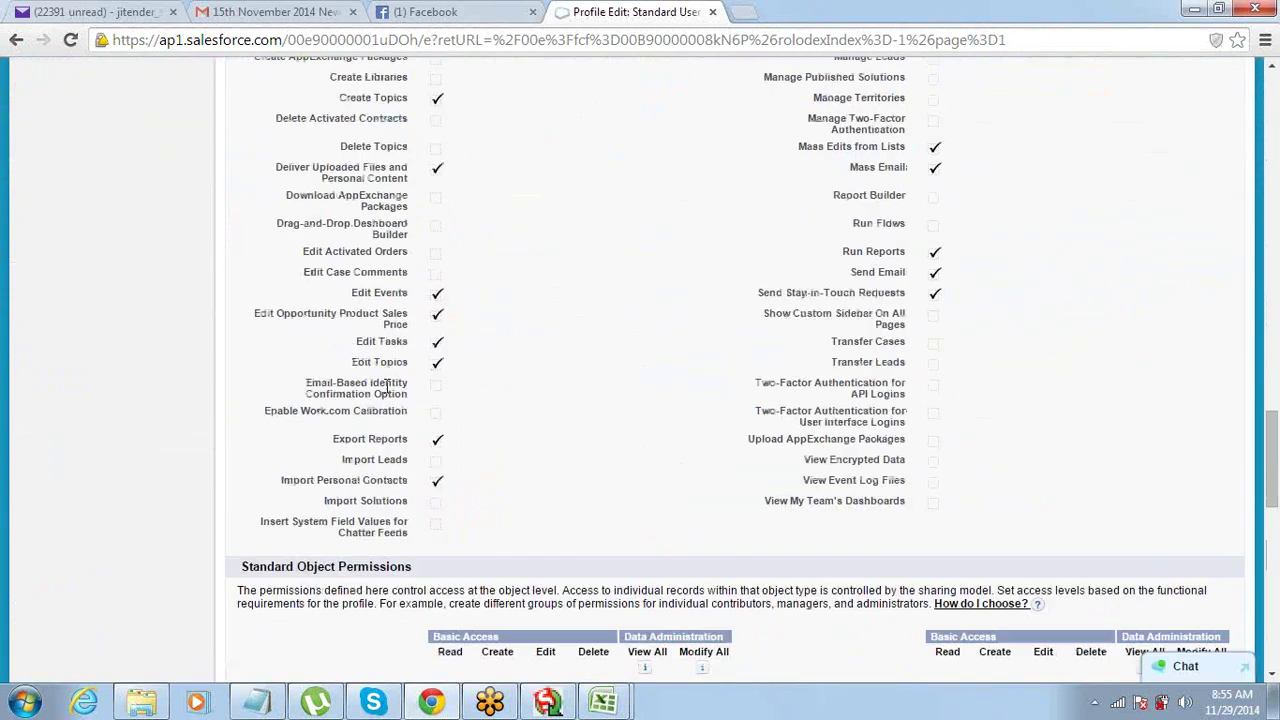
scroll(388, 393, up, 20)
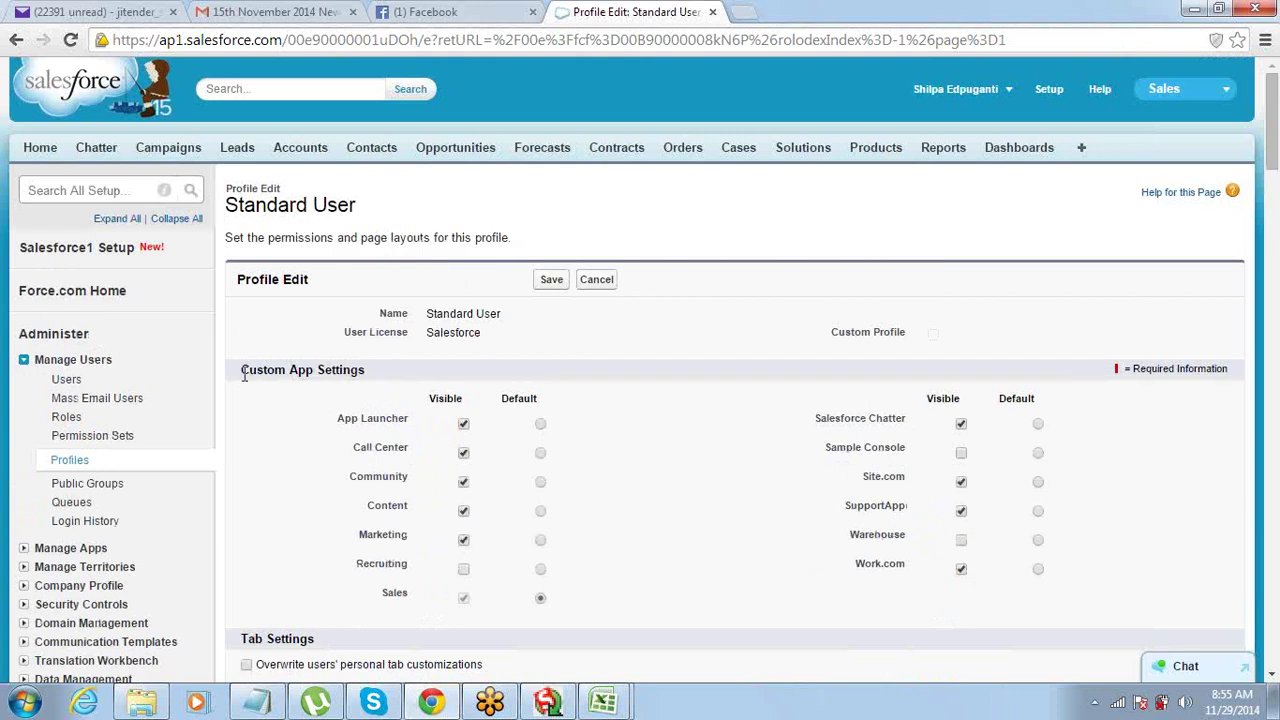
drag(243, 371, 368, 373)
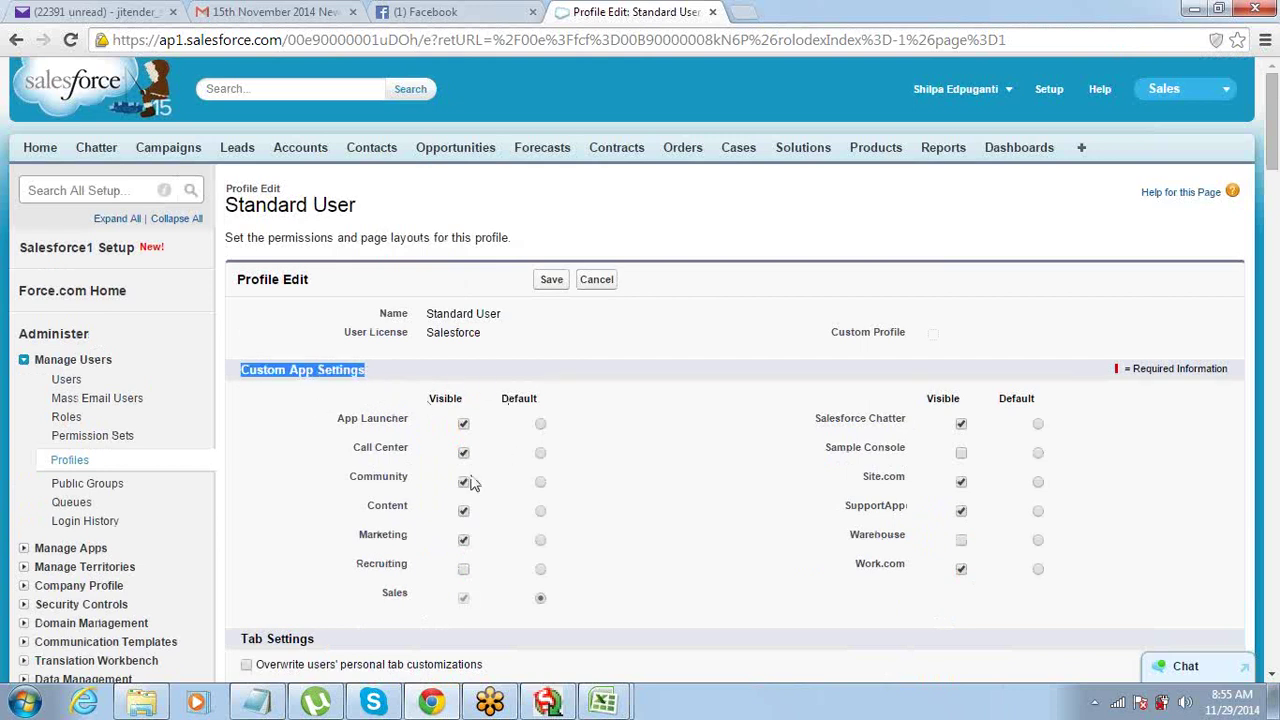
drag(236, 204, 370, 212)
click(370, 212)
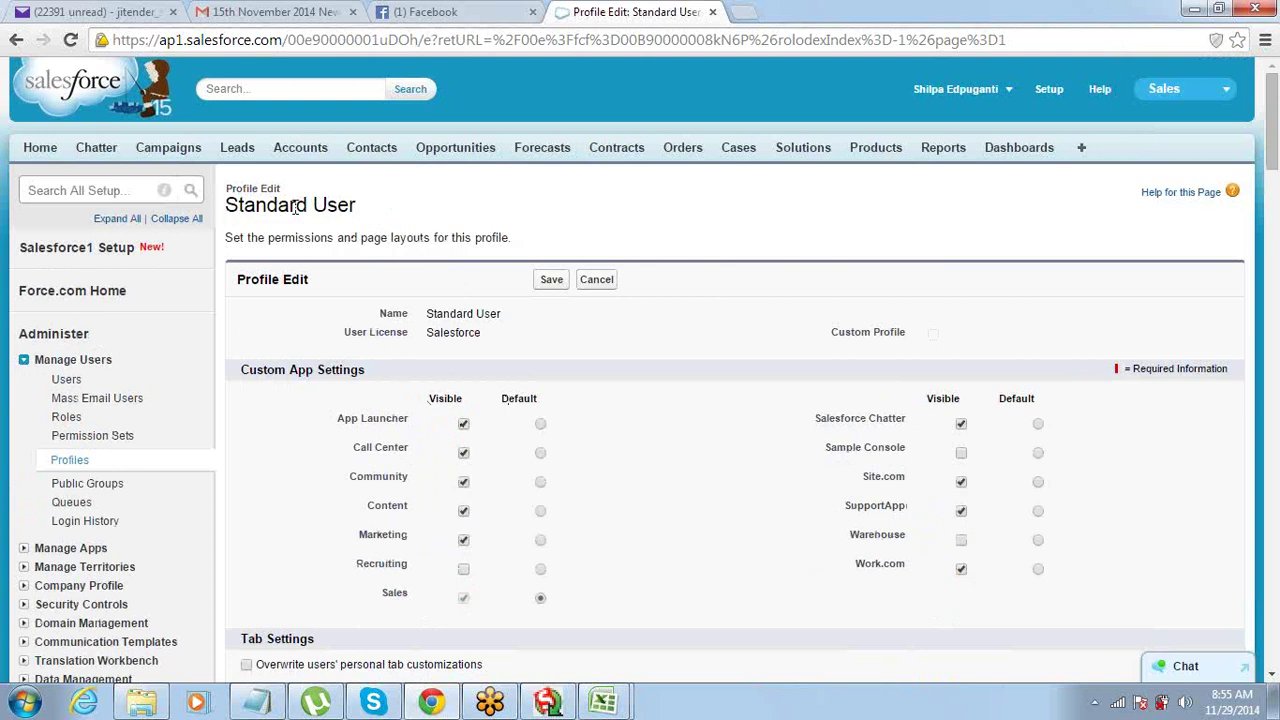
drag(226, 205, 360, 208)
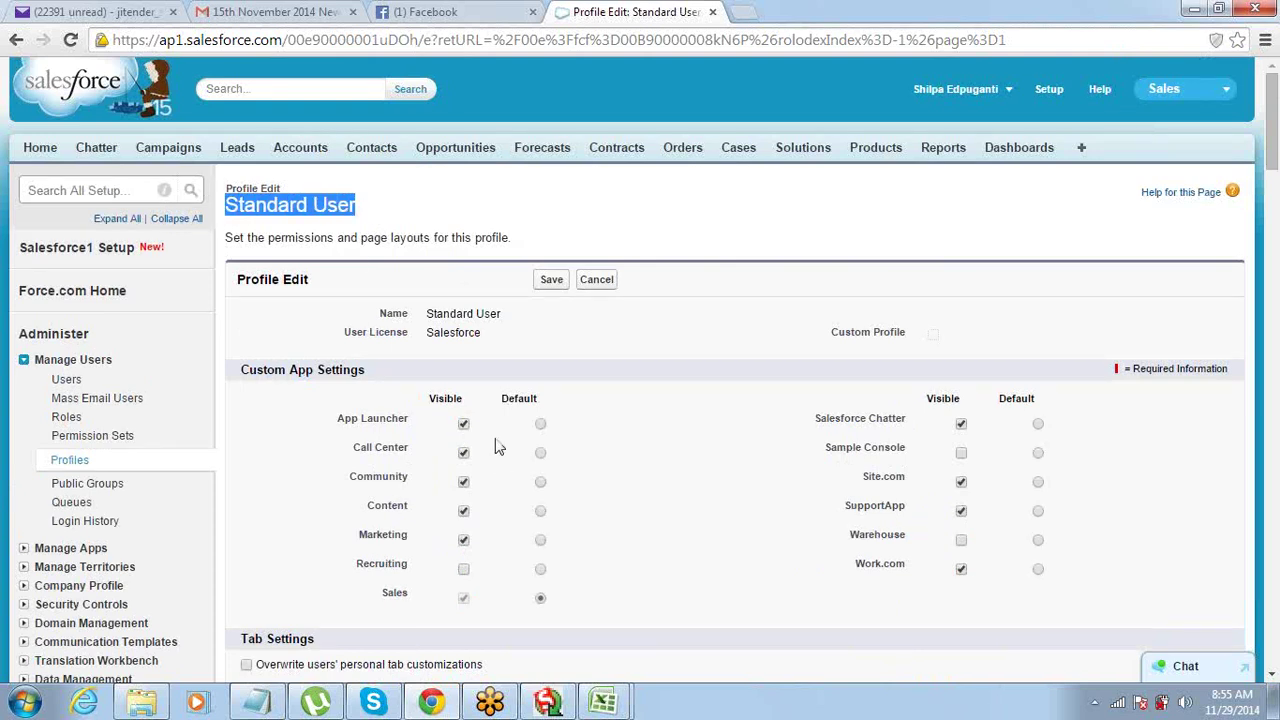
- Make Marketing the default app and remove visibility of App Launcher, Call Center, Community, Content, Work.com, SupportApp, Site.com and Salesforce Chatter
scroll(494, 446, down, 2)
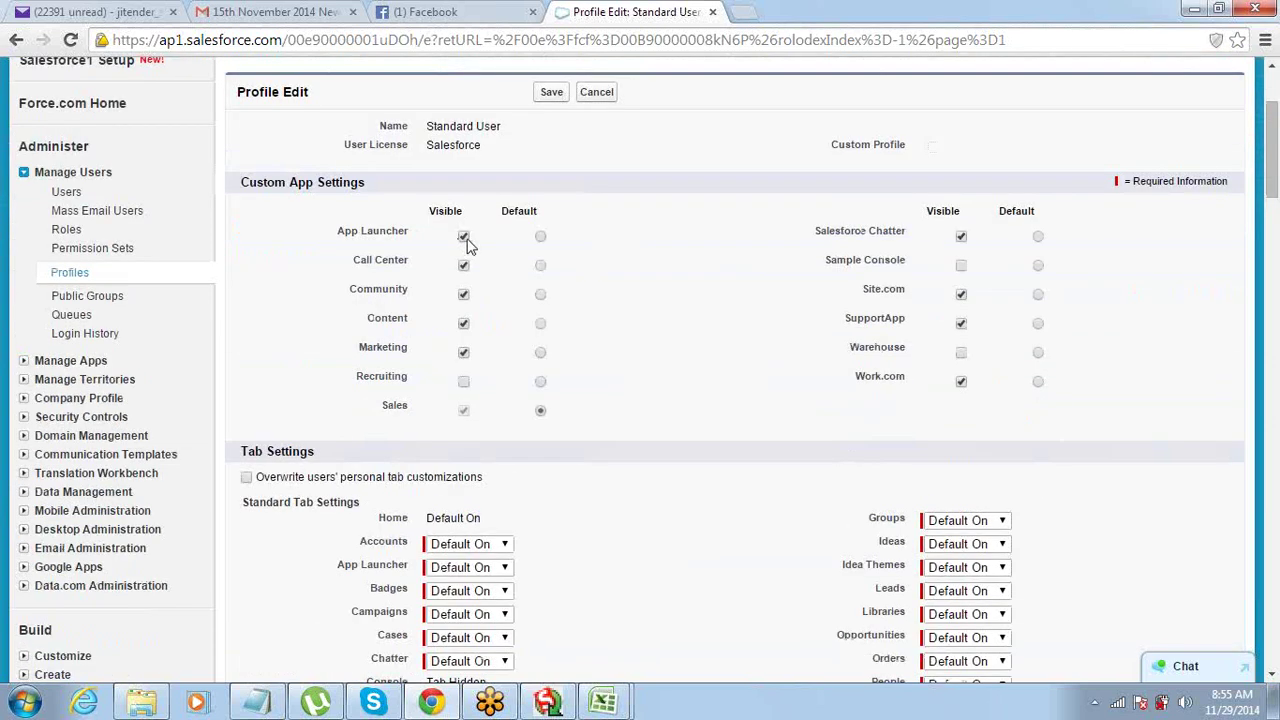
click(463, 238)
click(463, 266)
click(463, 295)
click(464, 322)
click(540, 354)
click(961, 380)
click(961, 323)
click(961, 294)
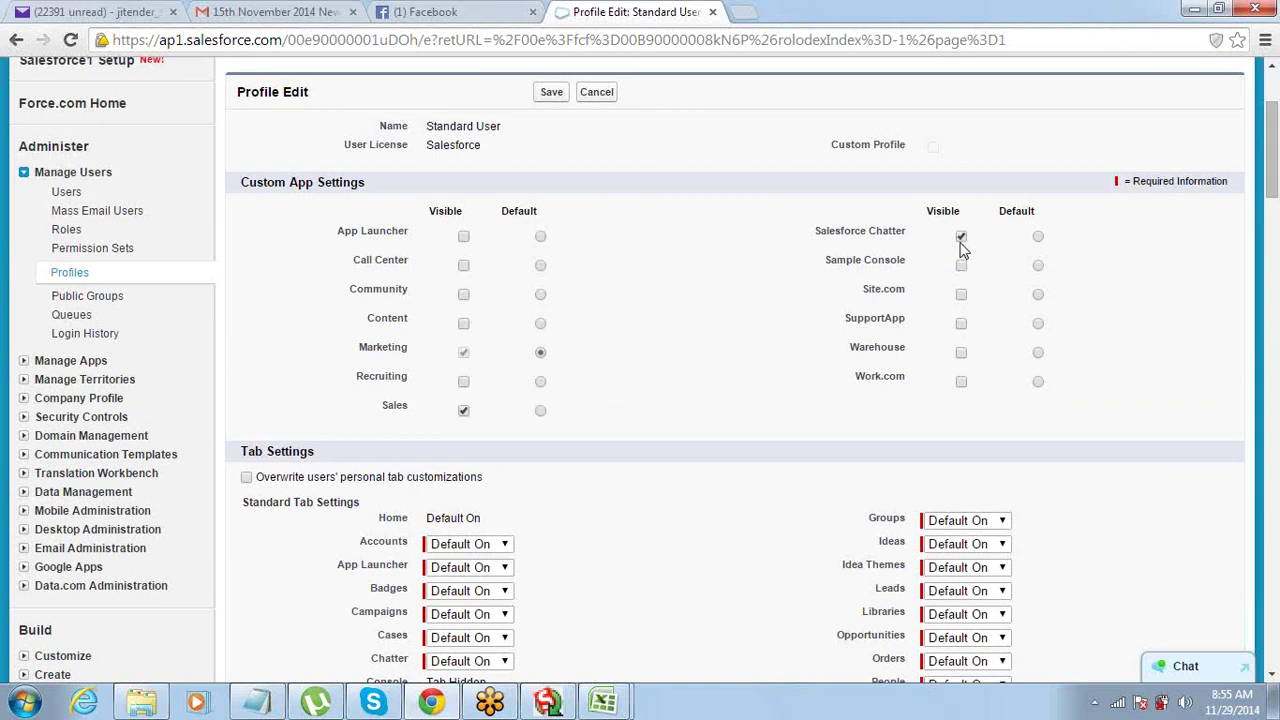
click(960, 238)
- Highlight the Standard User profile name in the page heading
scroll(808, 288, up, 2)
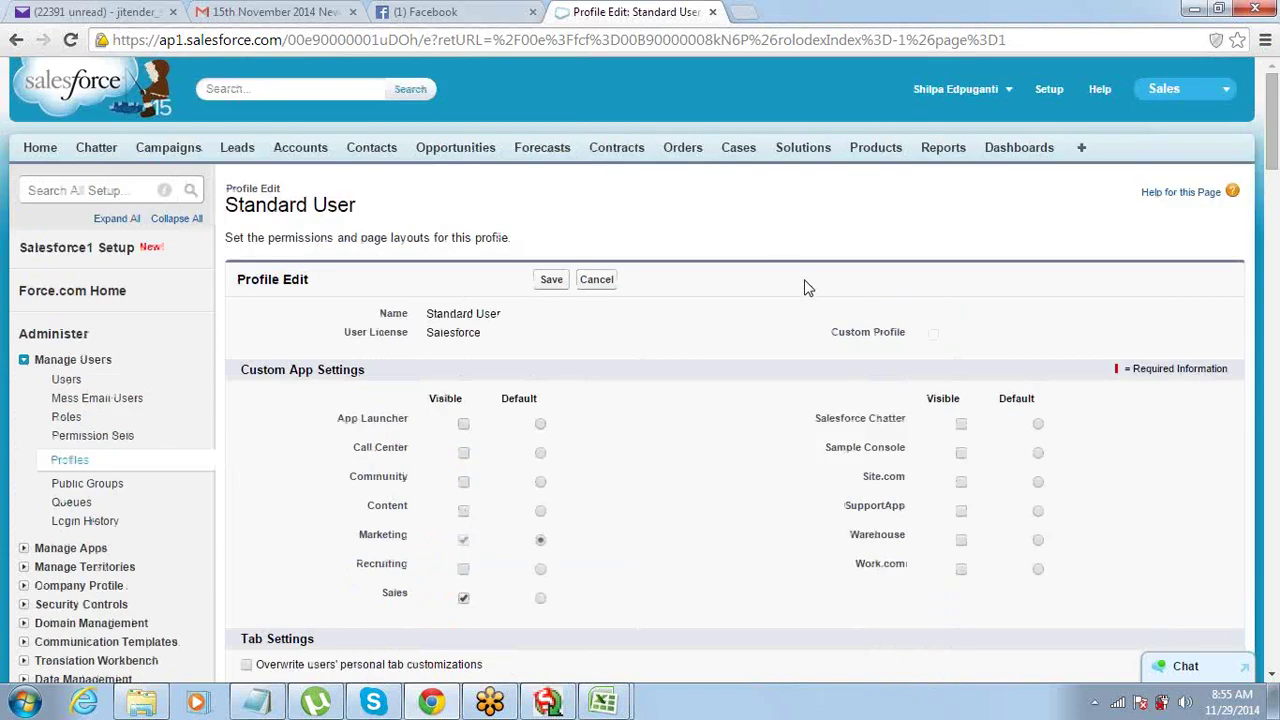
mouse_move(230, 204)
mouse_down()
mouse_move(369, 206)
mouse_move(212, 208)
mouse_move(229, 208)
mouse_up()
click(370, 210)
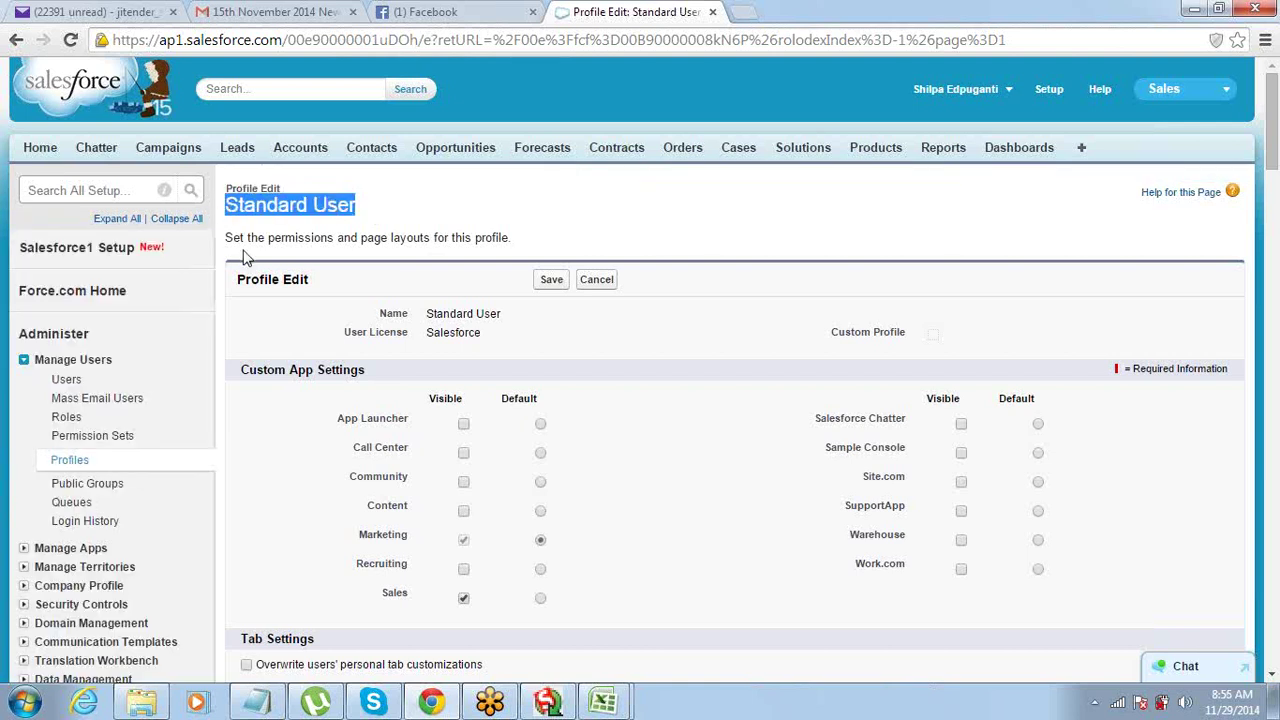
- Remove the Sales app's visibility, highlight the Marketing label, and make the Warehouse and SupportApp apps visible
scroll(245, 258, down, 2)
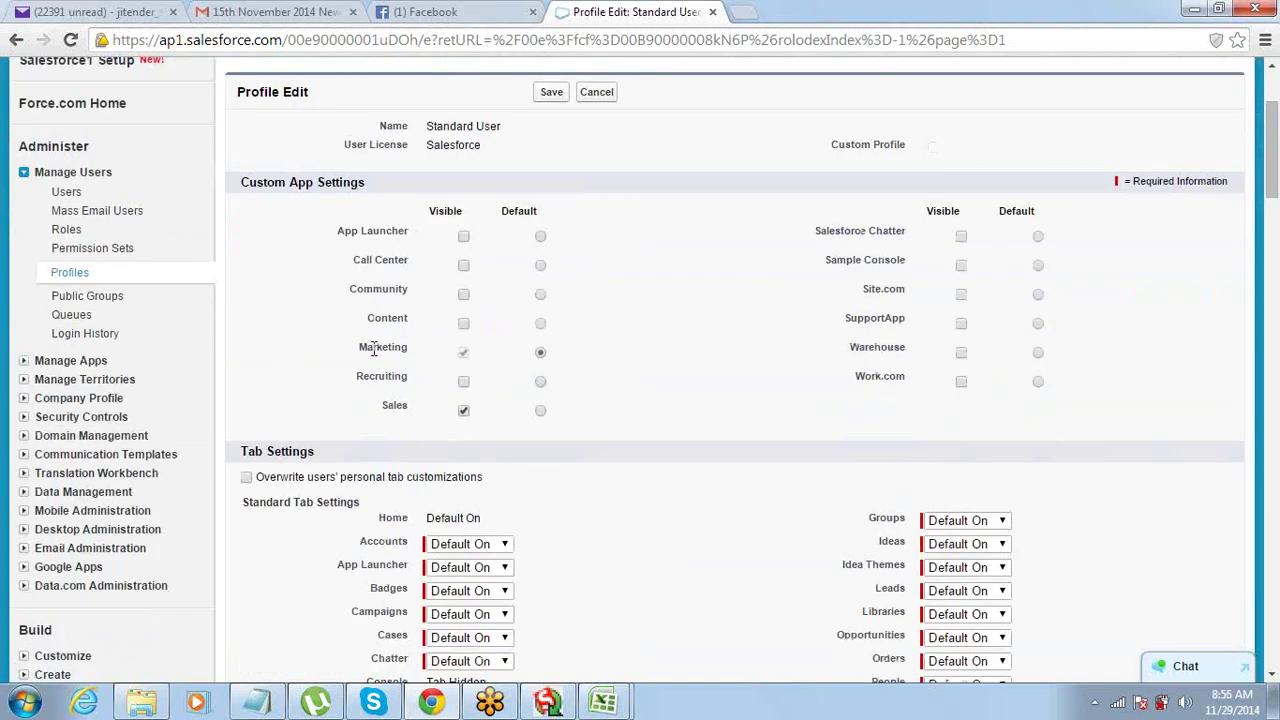
click(463, 411)
drag(360, 346, 481, 361)
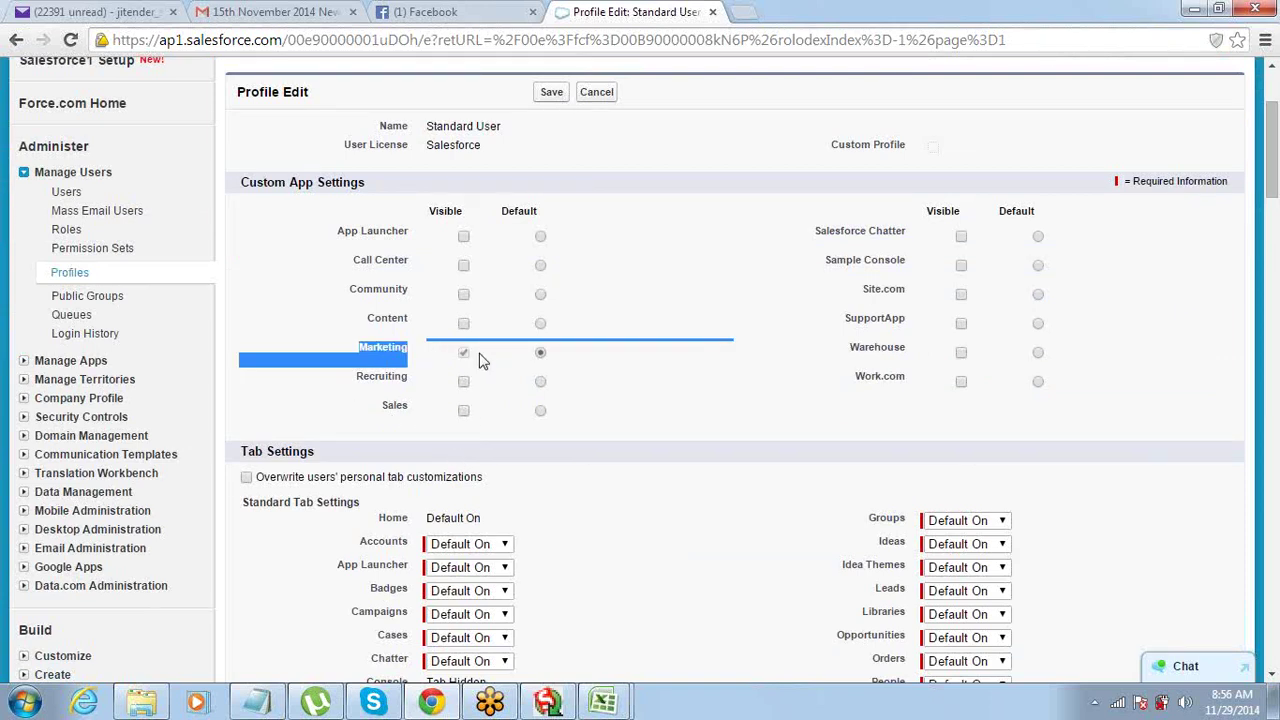
click(961, 353)
click(960, 326)
click(730, 428)
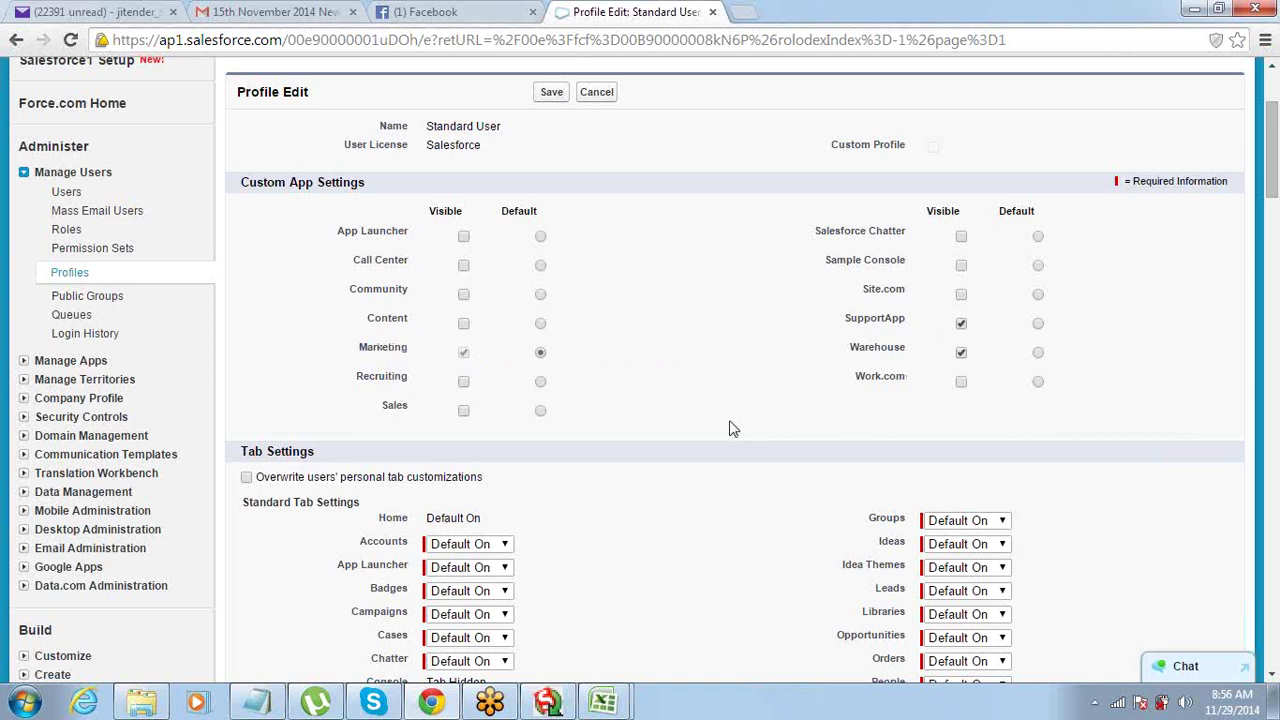
- Set the Campaigns standard tab to Tab Hidden and highlight the profile name in the page heading
scroll(730, 428, down, 3)
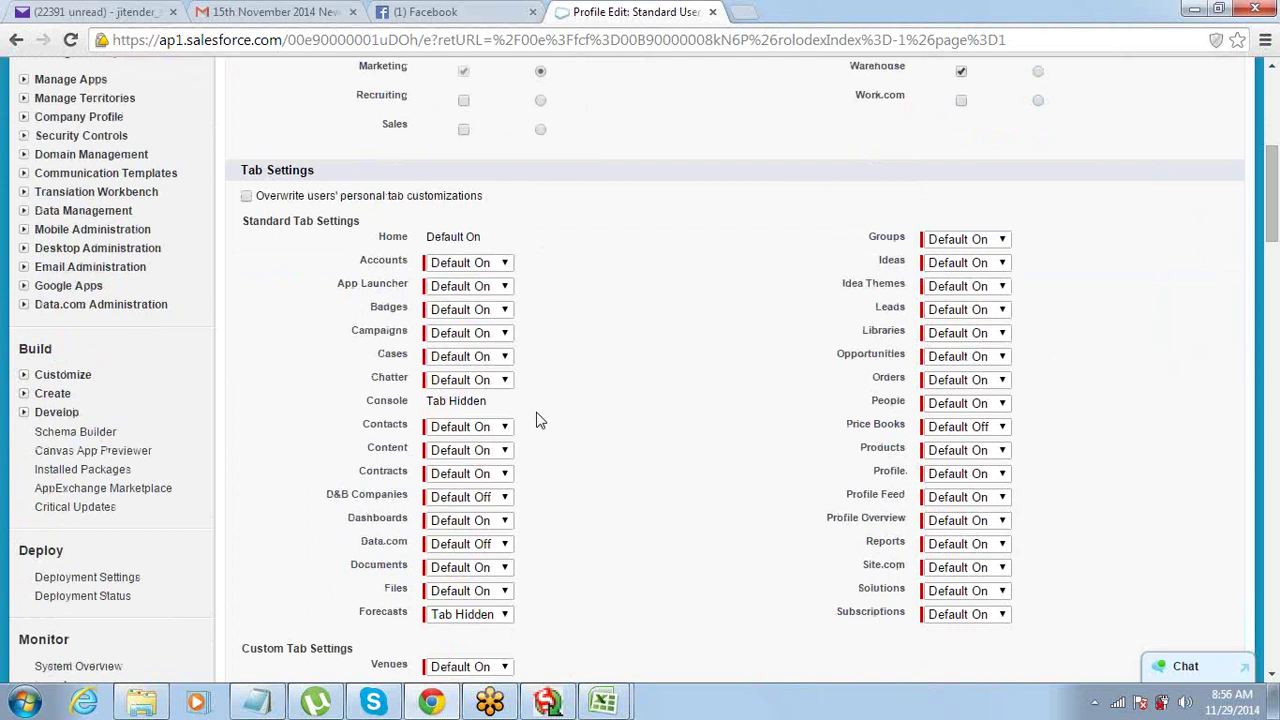
click(497, 334)
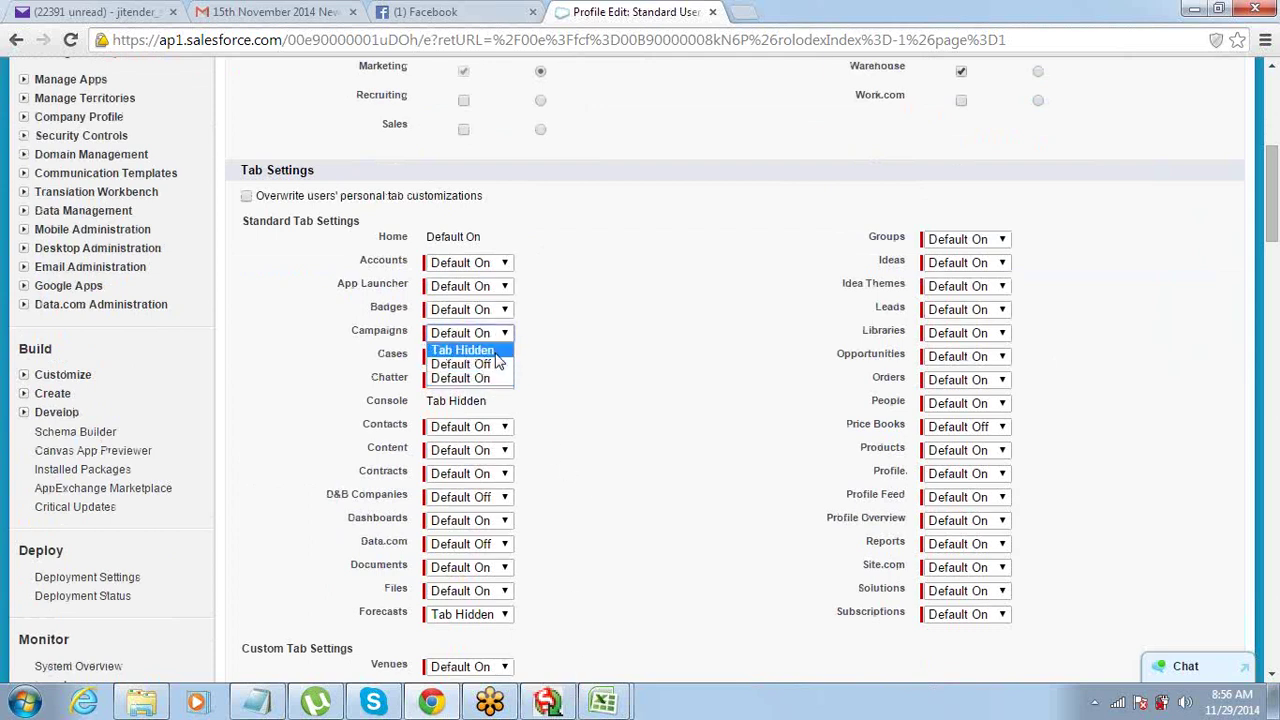
click(495, 353)
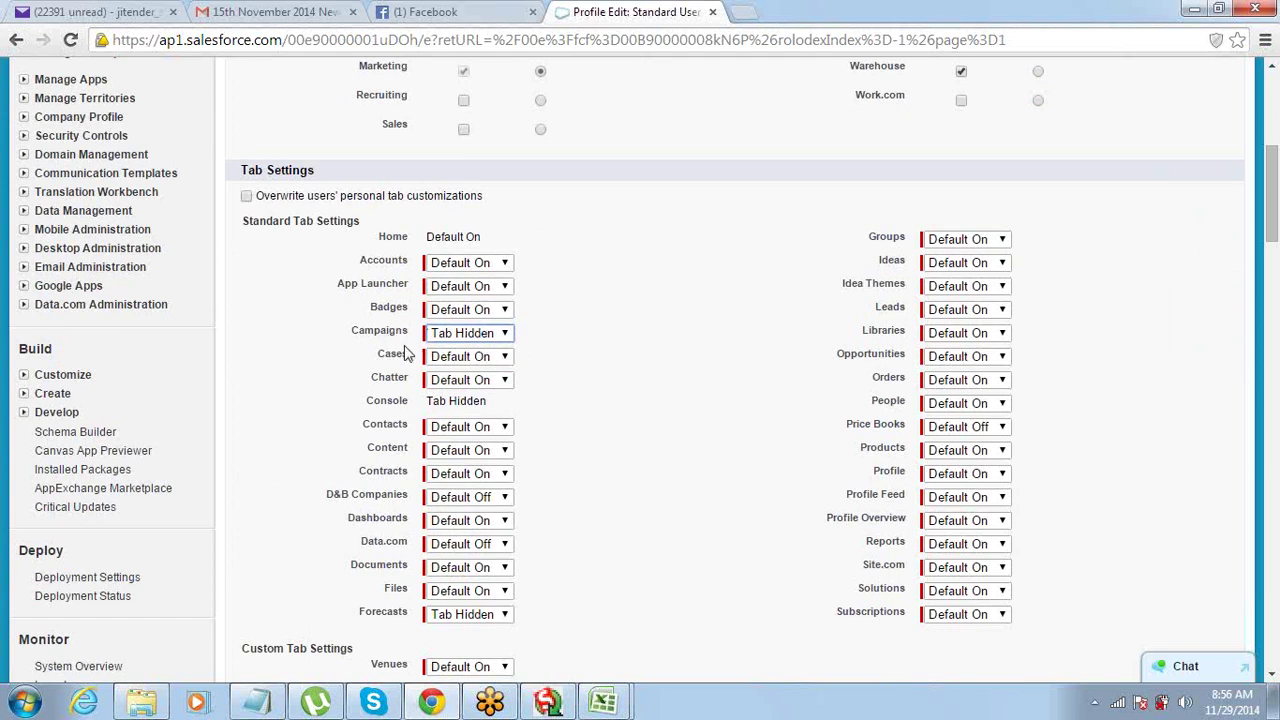
scroll(551, 349, up, 5)
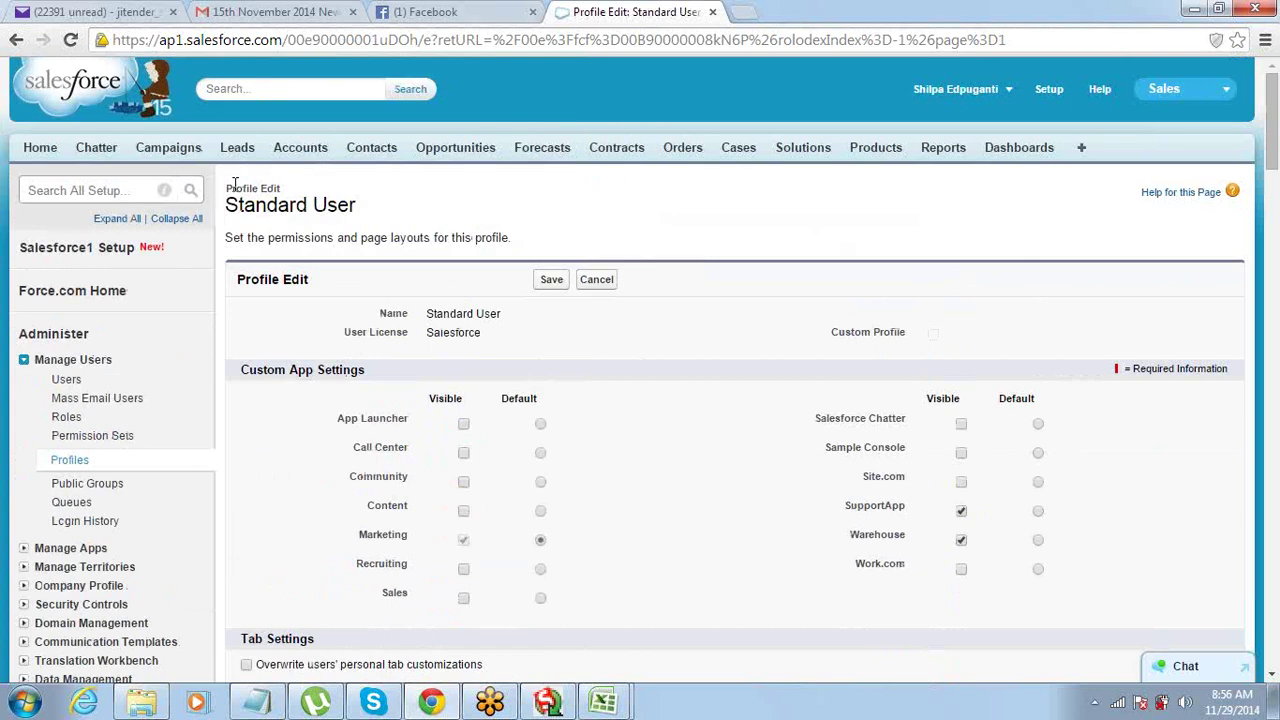
drag(230, 204, 378, 212)
- Switch to the Notepad notes, highlight the end of the Tabs Visible item, and return to the Salesforce profile
scroll(370, 217, down, 4)
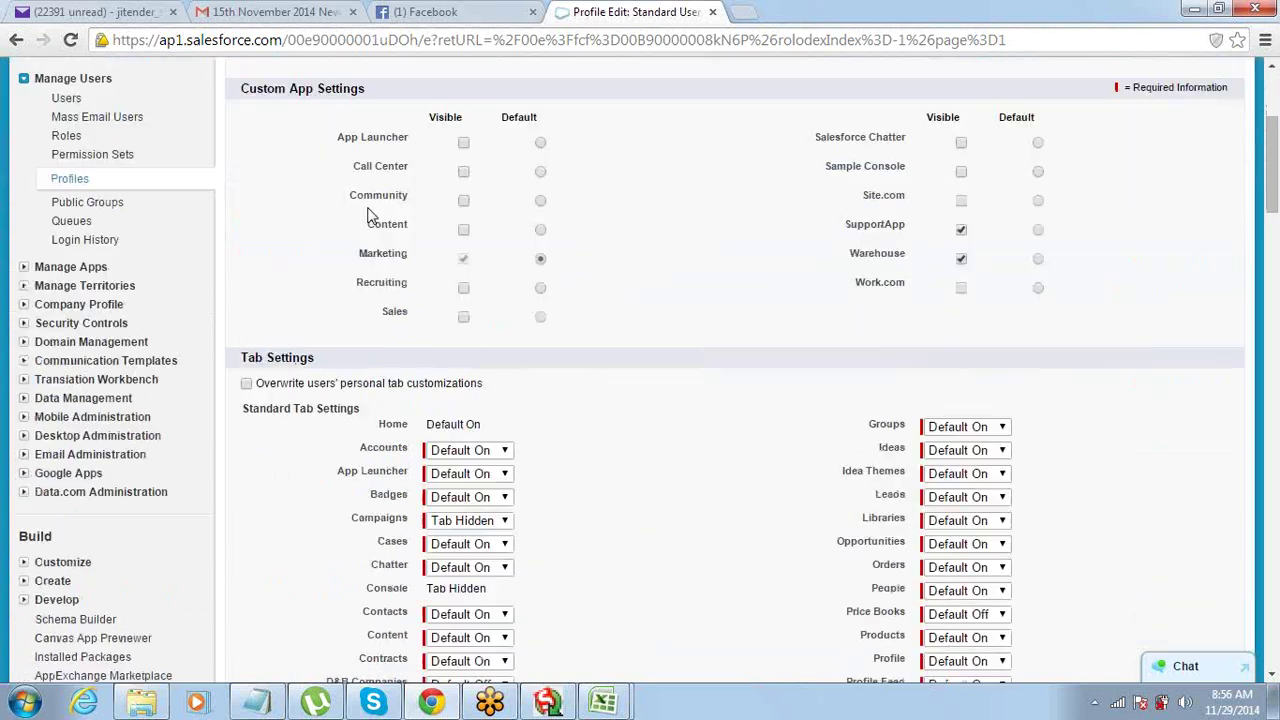
scroll(367, 215, down, 5)
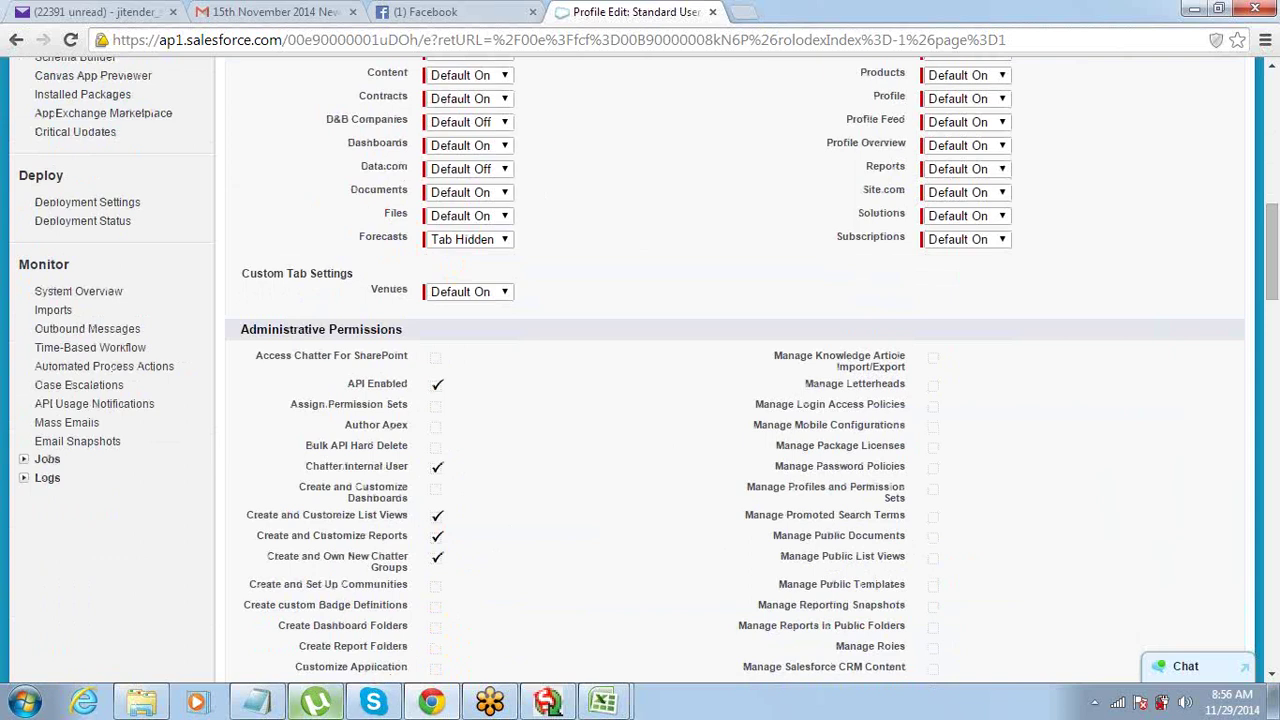
click(276, 701)
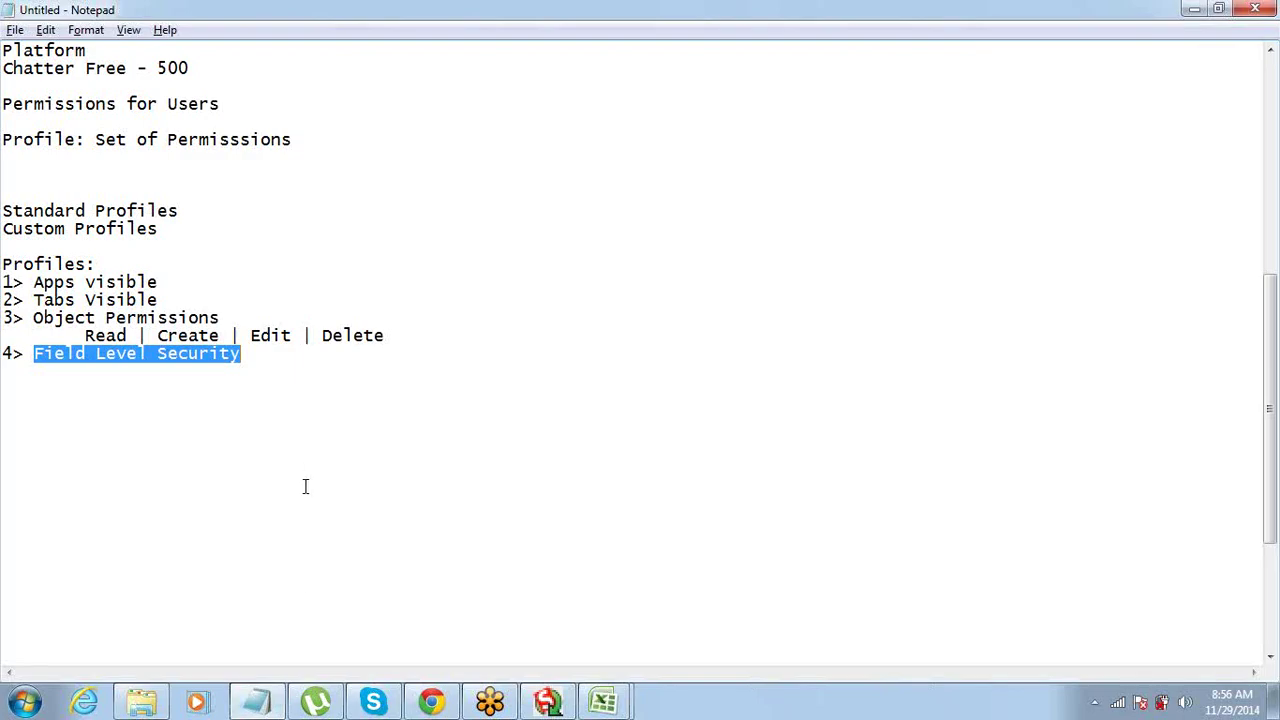
click(168, 285)
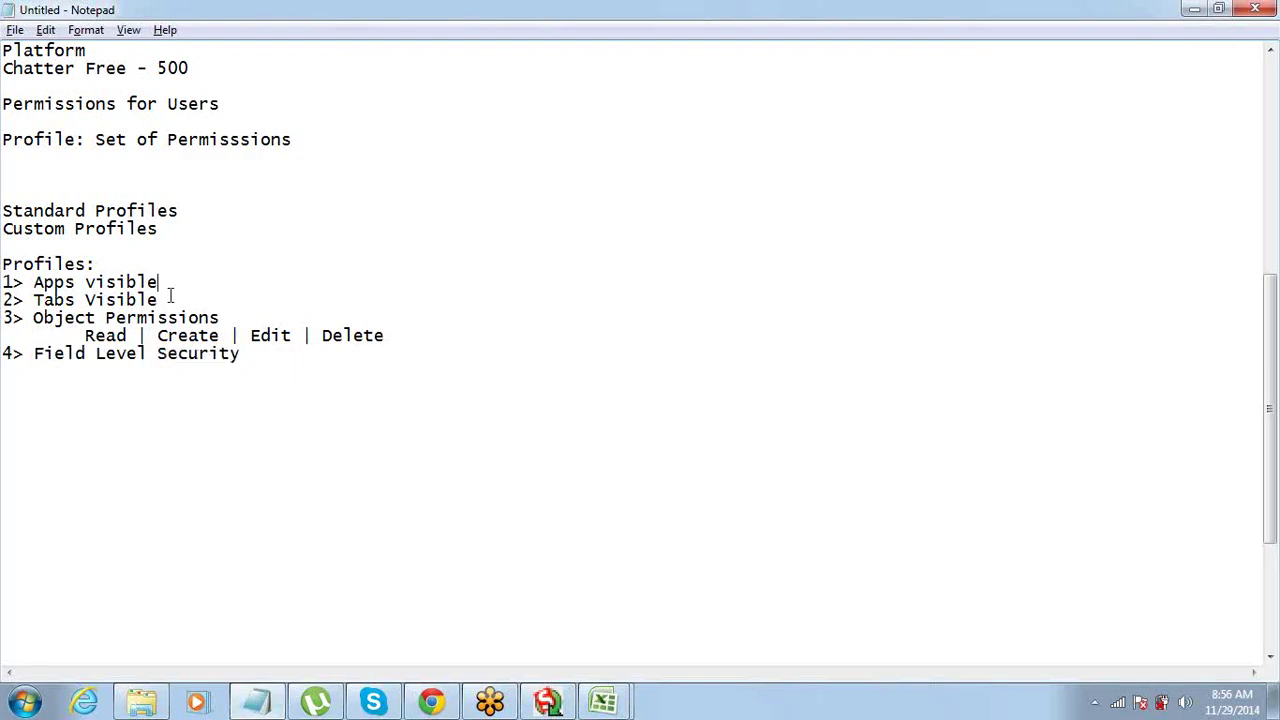
drag(160, 300, 106, 300)
click(270, 700)
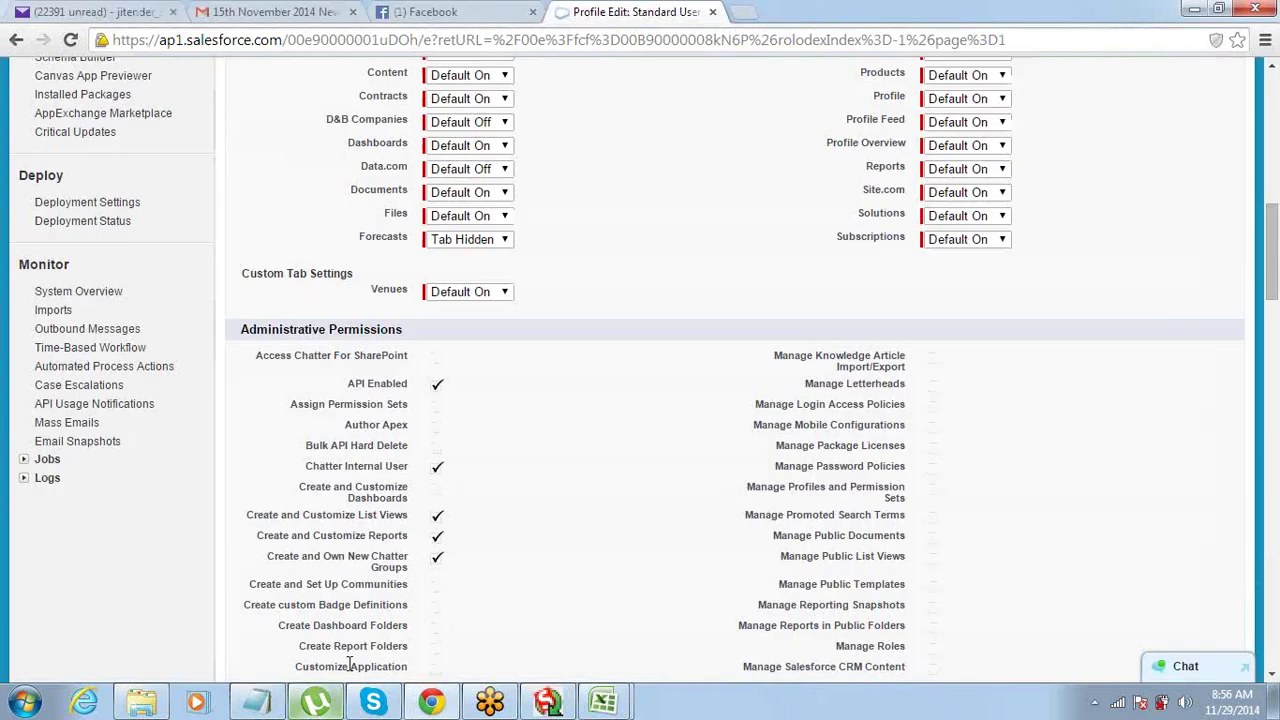
- Highlight the Administrative Permissions and General User Permissions section headings in the profile
drag(241, 330, 387, 329)
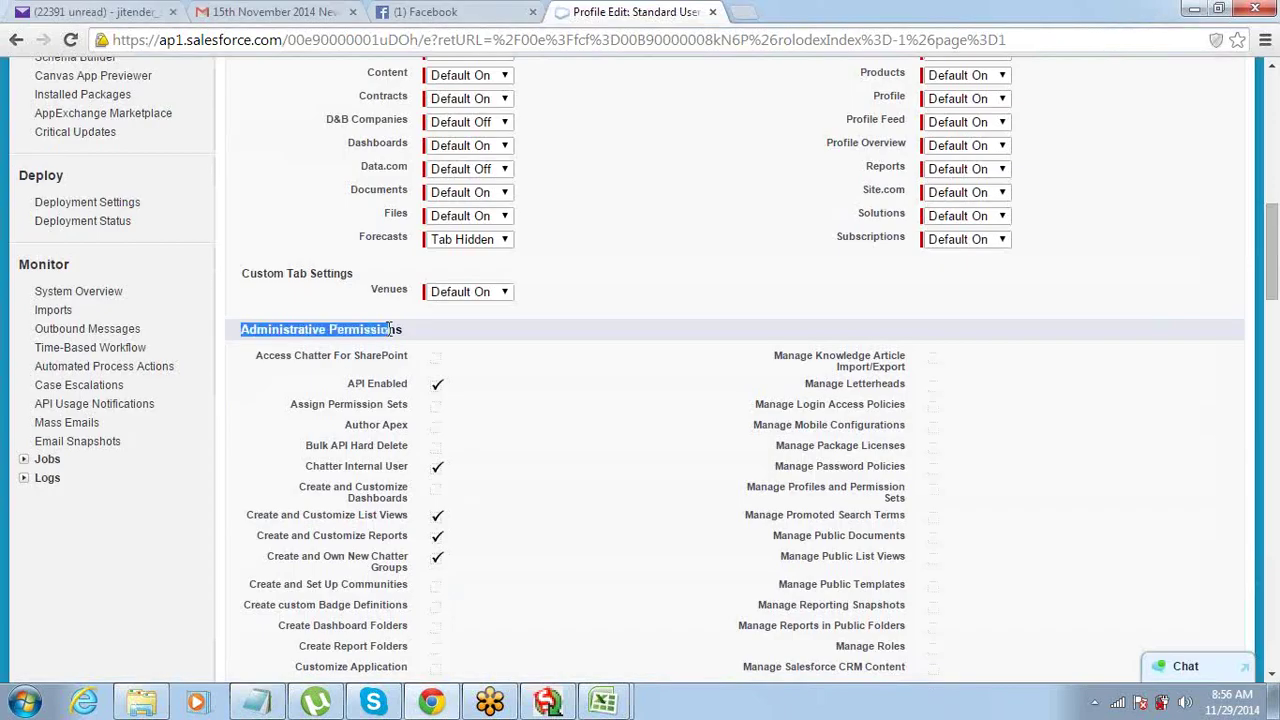
scroll(383, 360, down, 10)
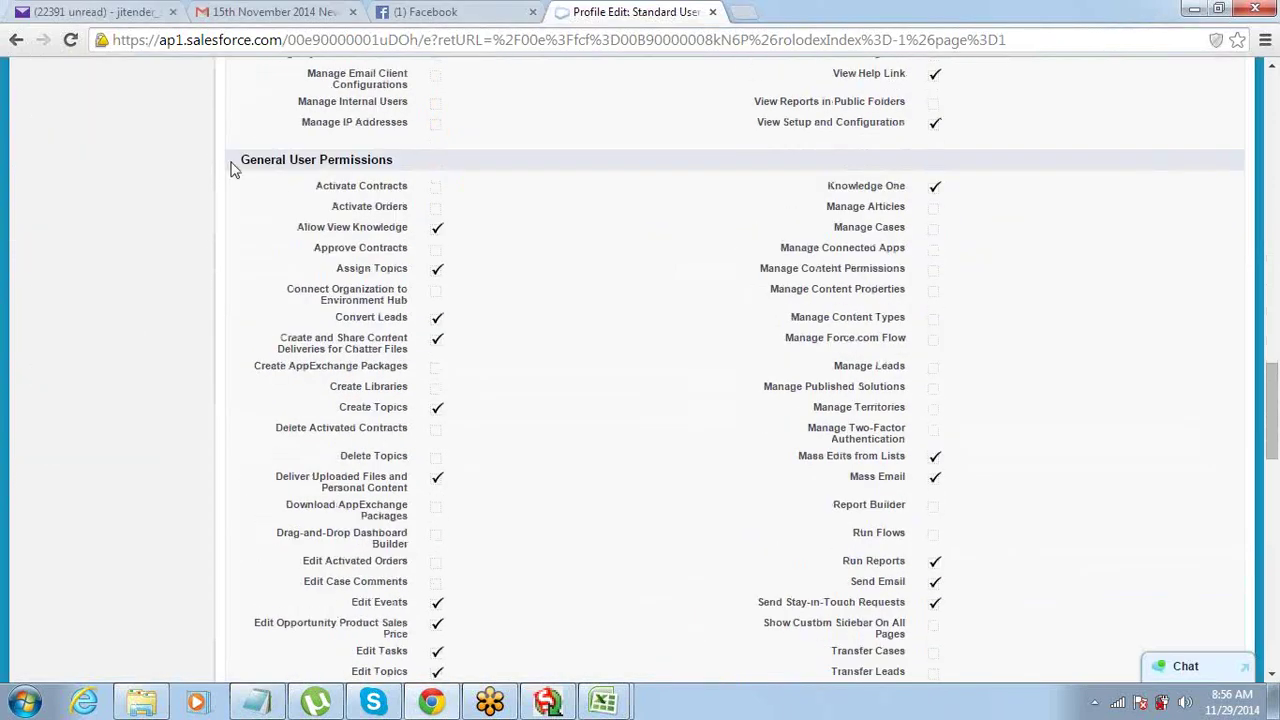
drag(240, 160, 423, 162)
scroll(418, 269, down, 2)
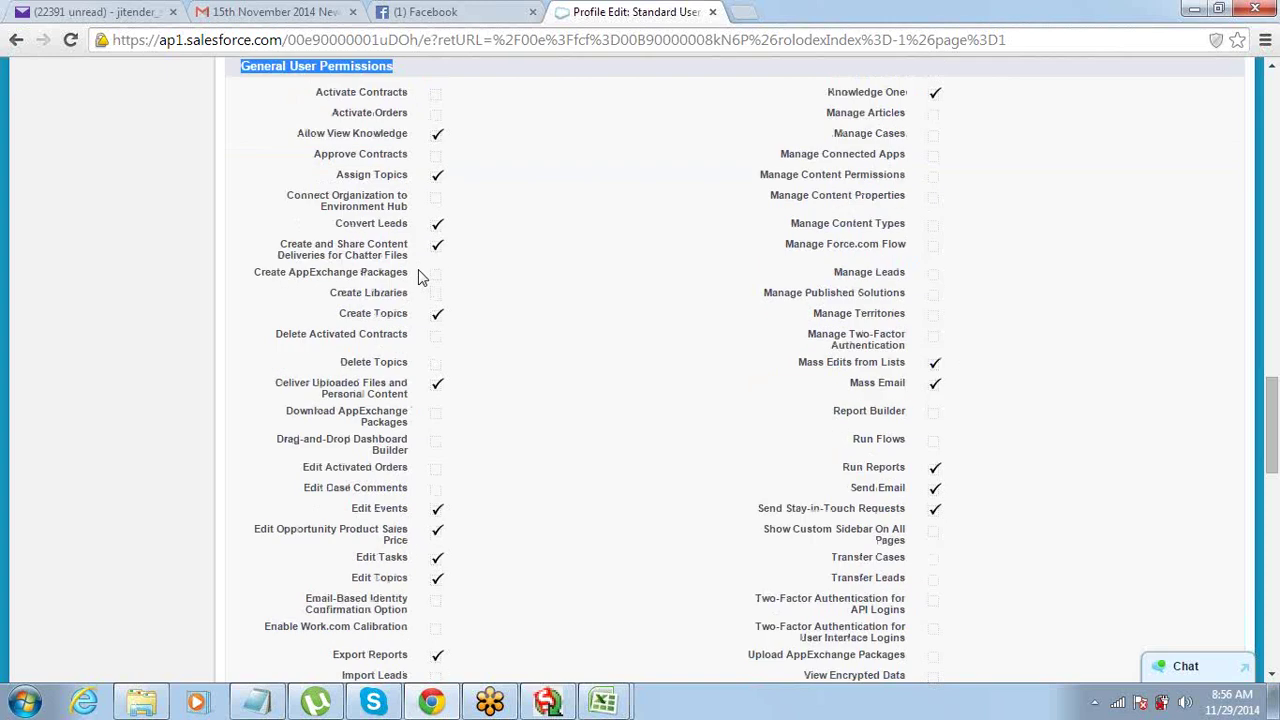
- Add the items "5> Admin Permissions" and "6> General User Permissions" to the end of the Profiles list in the Notepad notes
click(252, 706)
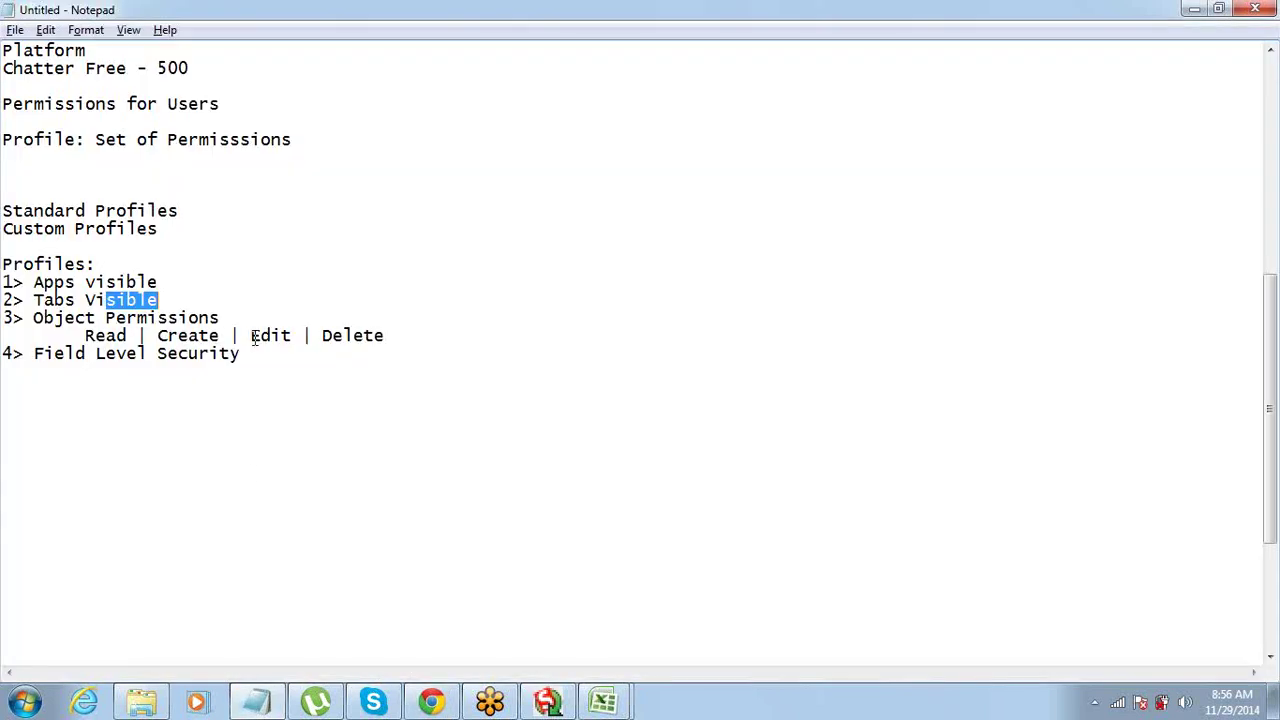
click(350, 378)
key(Return)
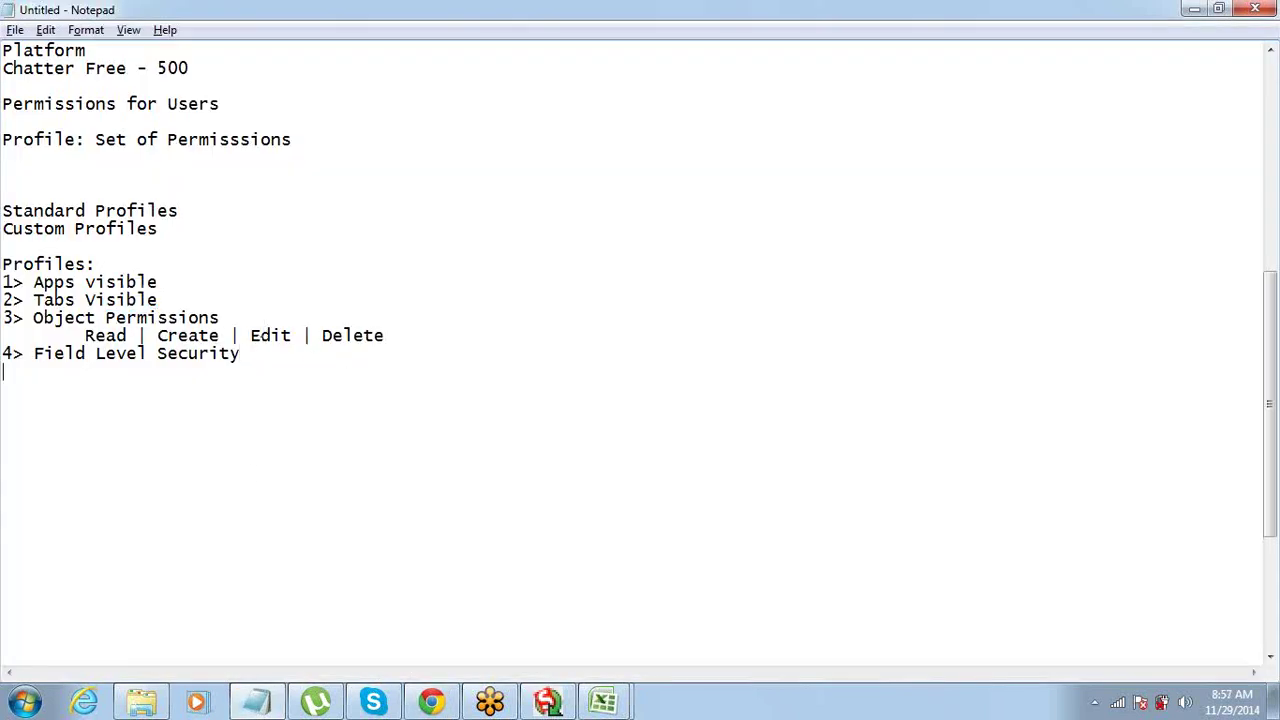
text(5> Admin Permis)
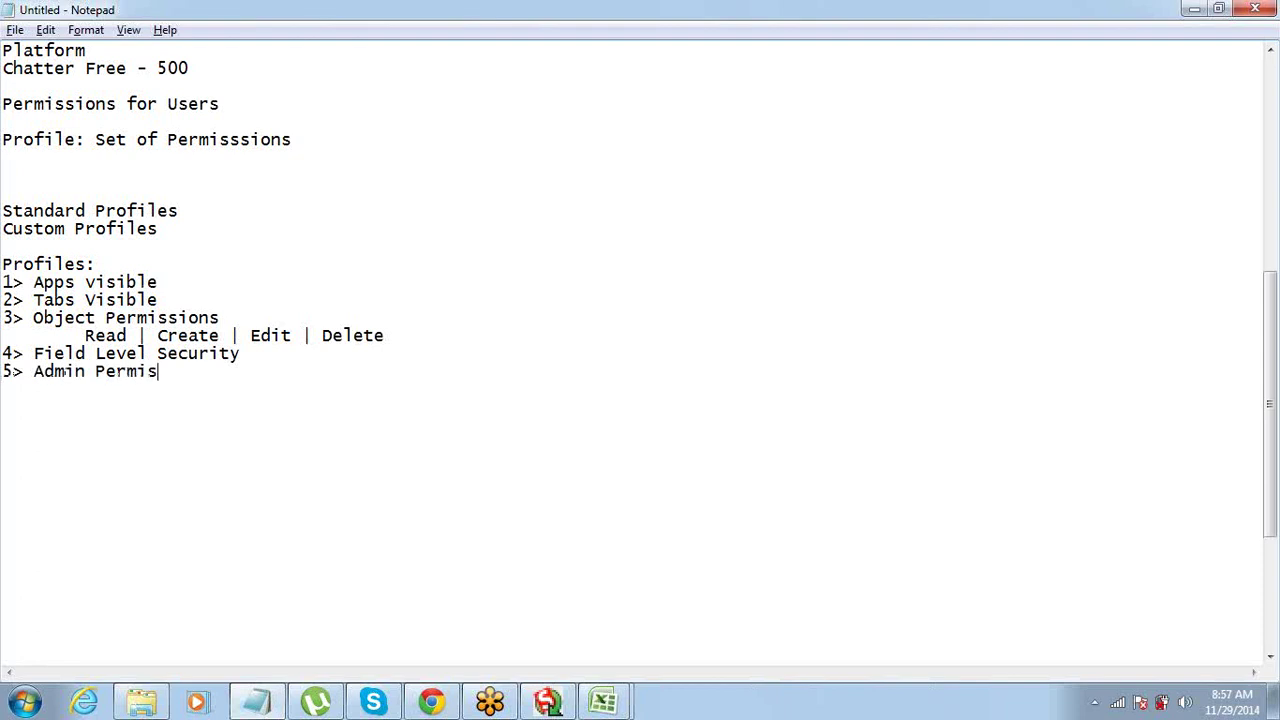
text(sions)
key(Return)
text(6> Ge)
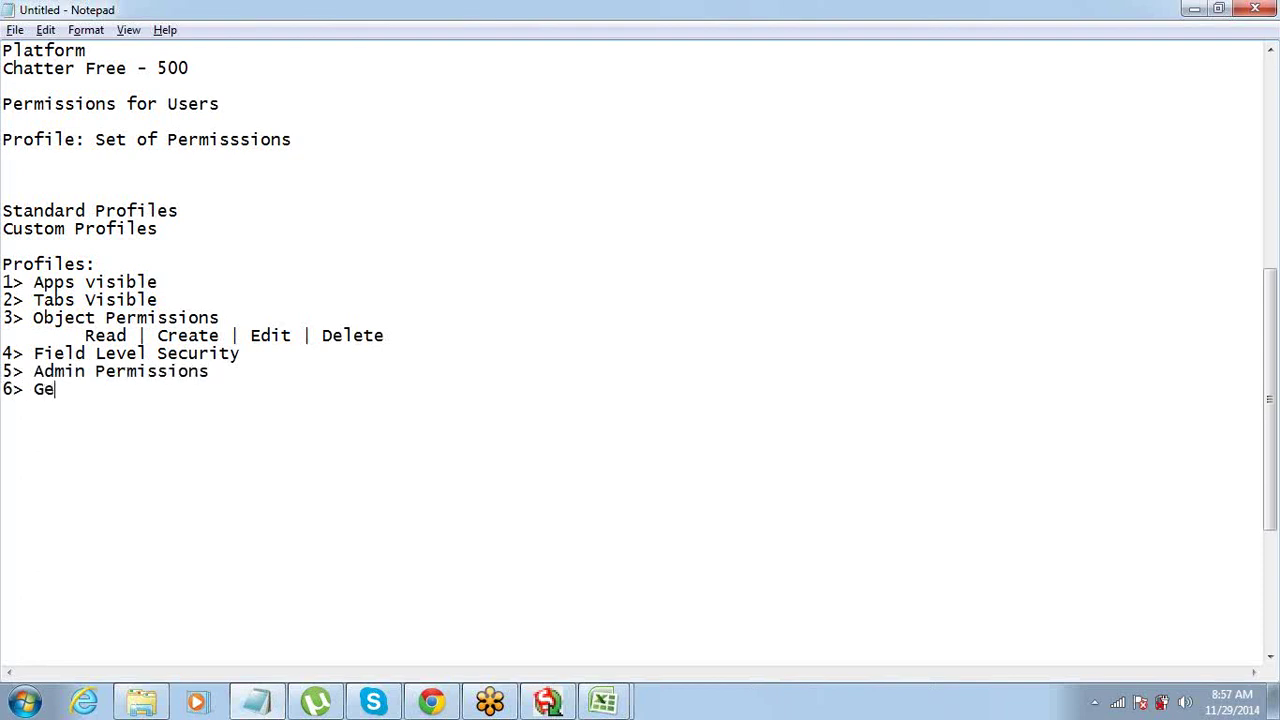
text(neral User)
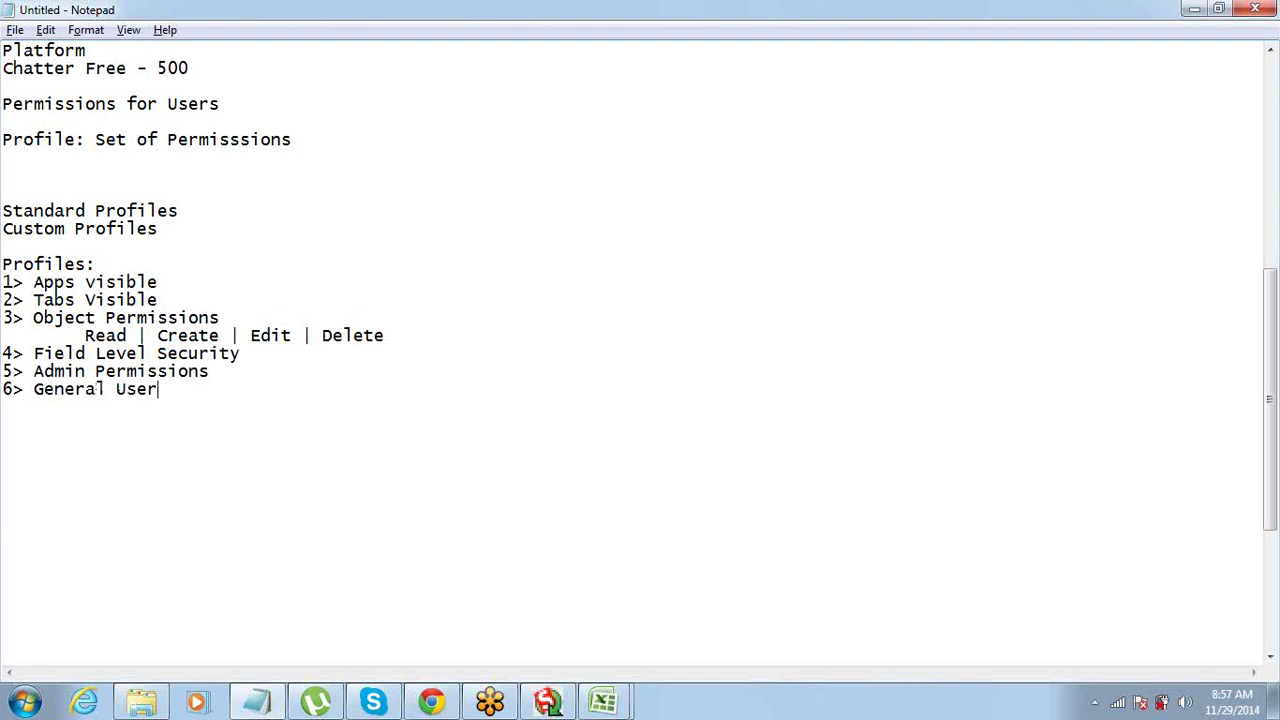
text( Permission)
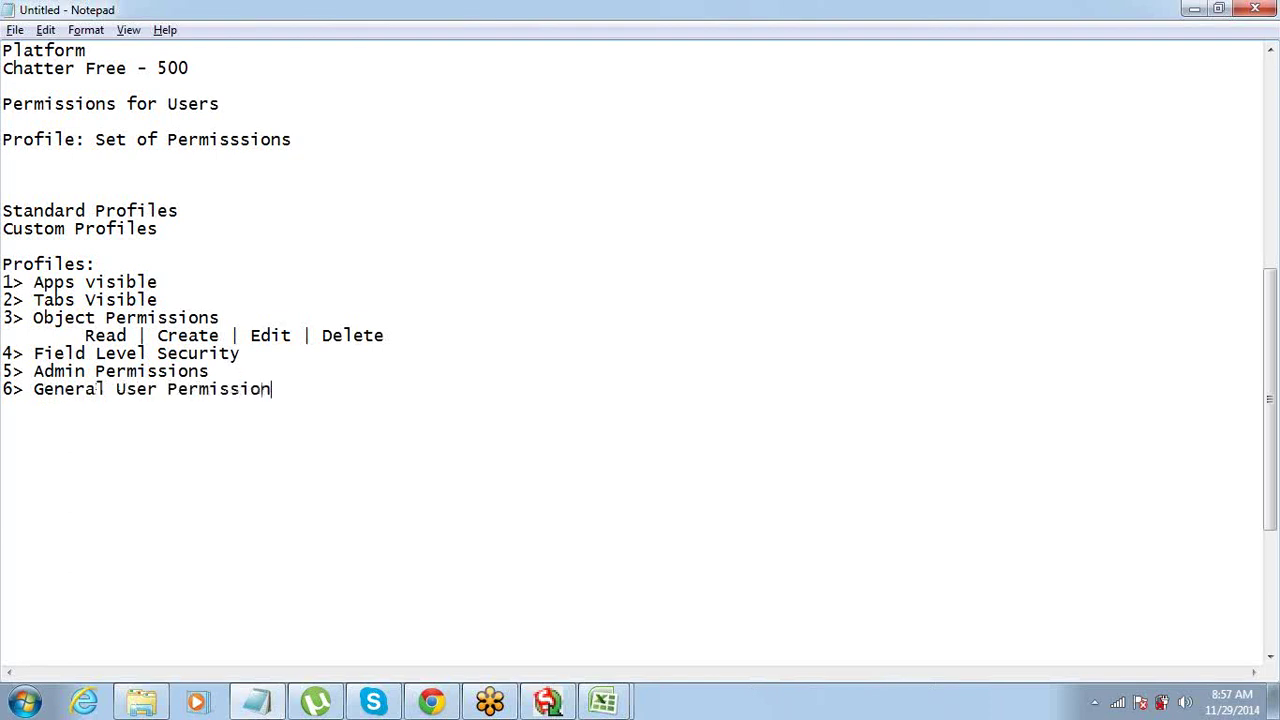
text(s)
- Switch back to the Salesforce profile and highlight part of the Accounts label under Standard Object Permissions
key(alt+Tab)
scroll(437, 340, down, 8)
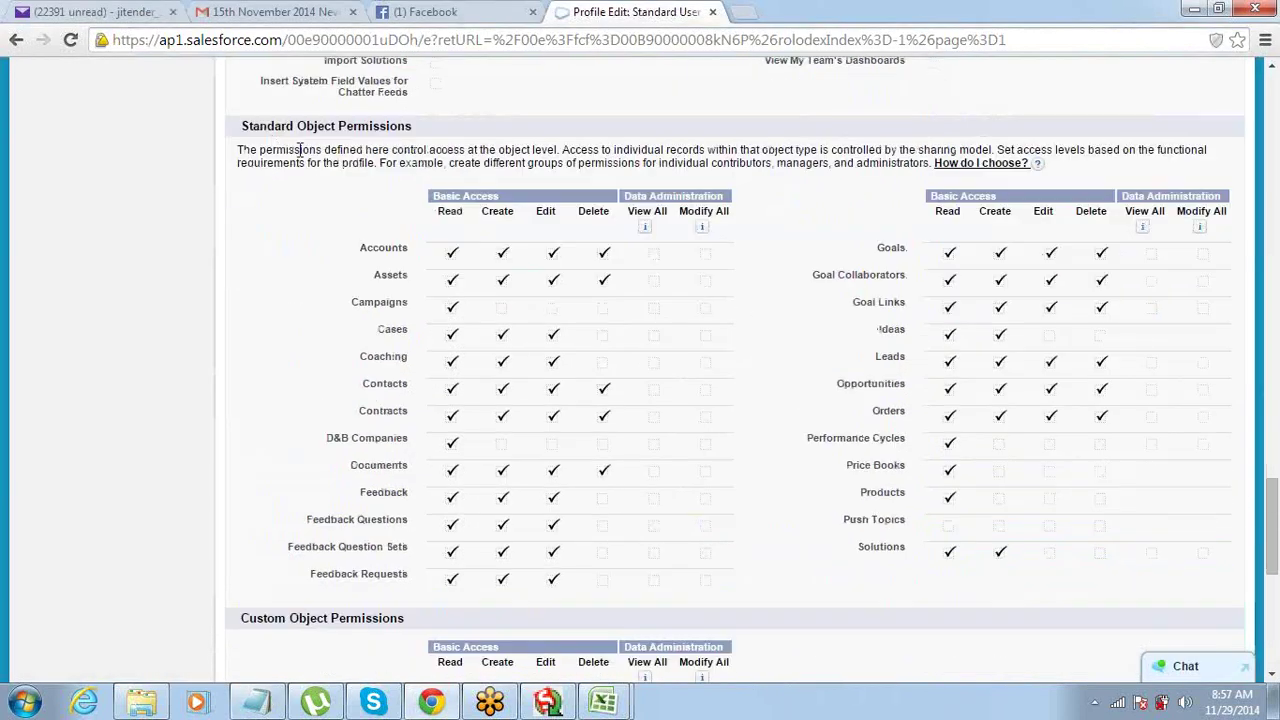
drag(250, 128, 268, 128)
drag(367, 248, 389, 249)
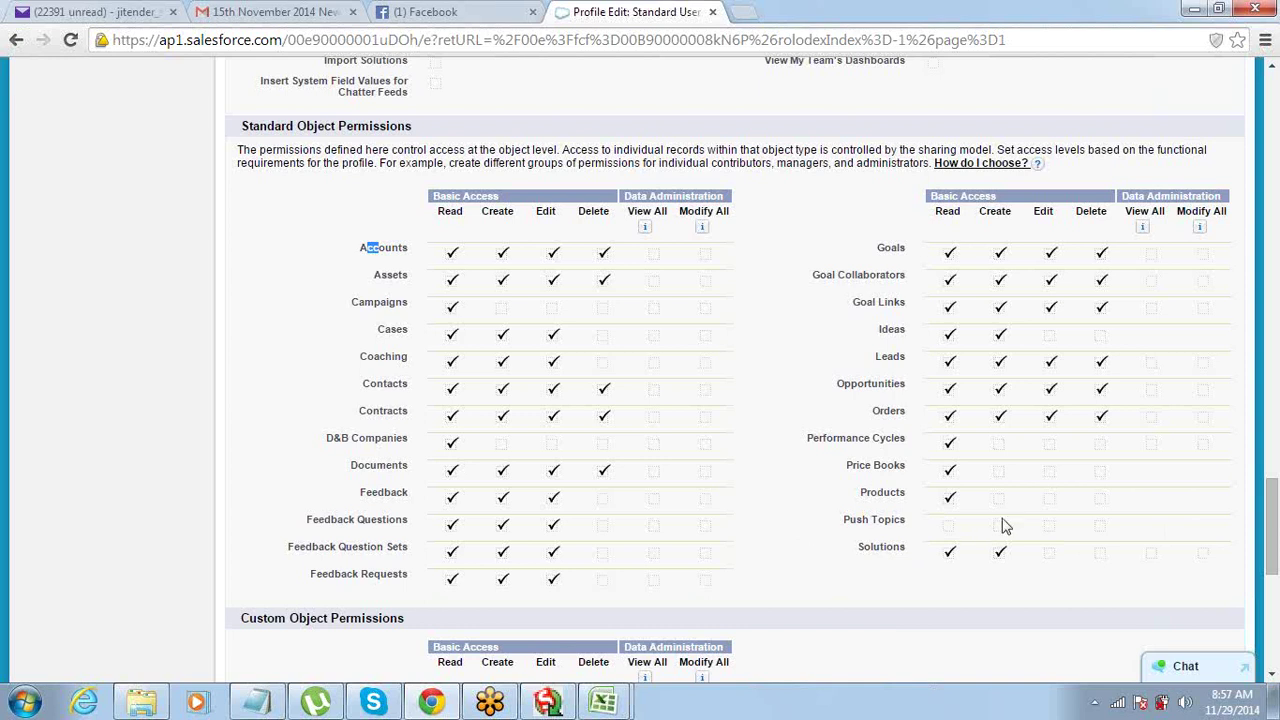
- Examine the profile's custom object, general user and administrative permissions, along with its tab and app settings
scroll(1005, 527, down, 2)
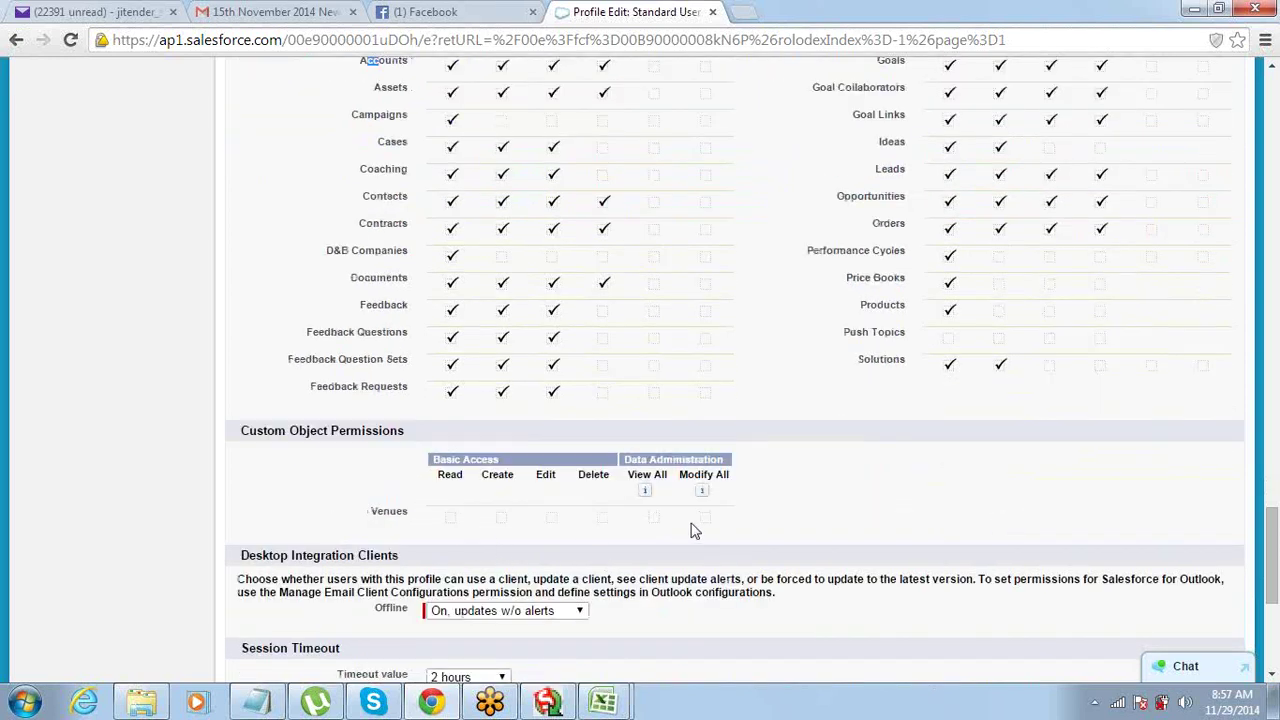
scroll(725, 525, up, 1)
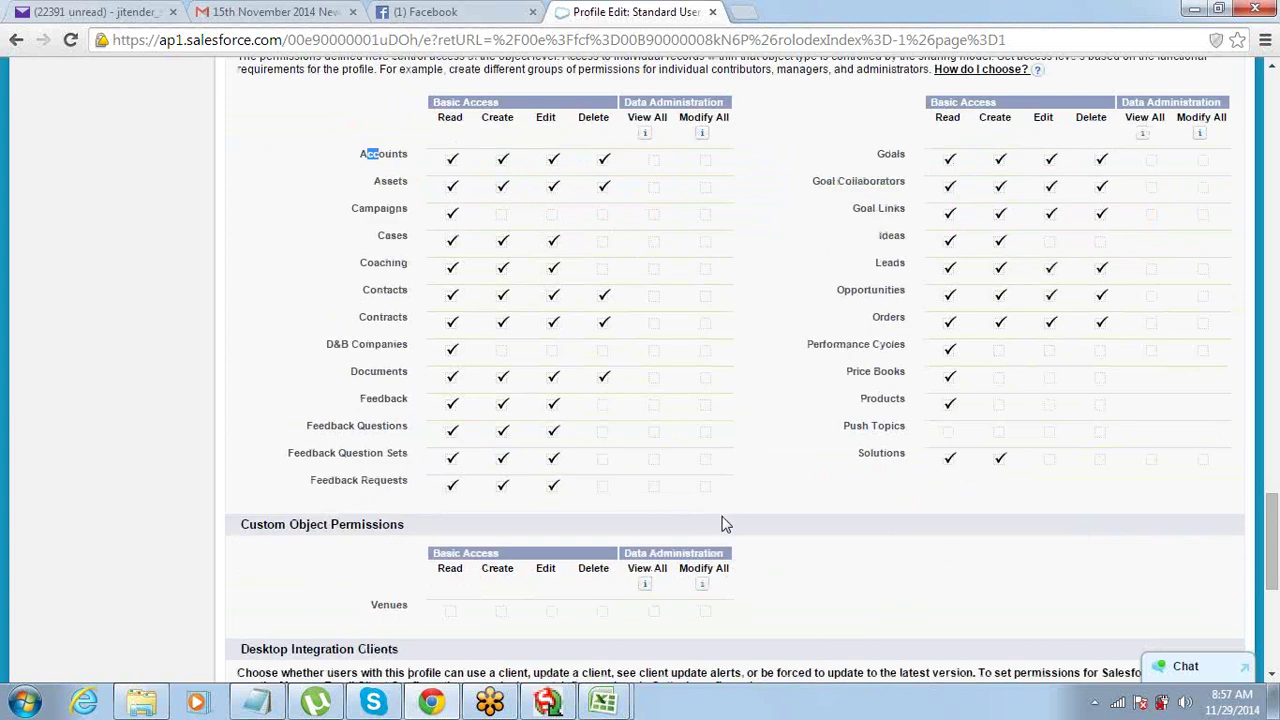
scroll(725, 525, up, 2)
scroll(725, 525, up, 8)
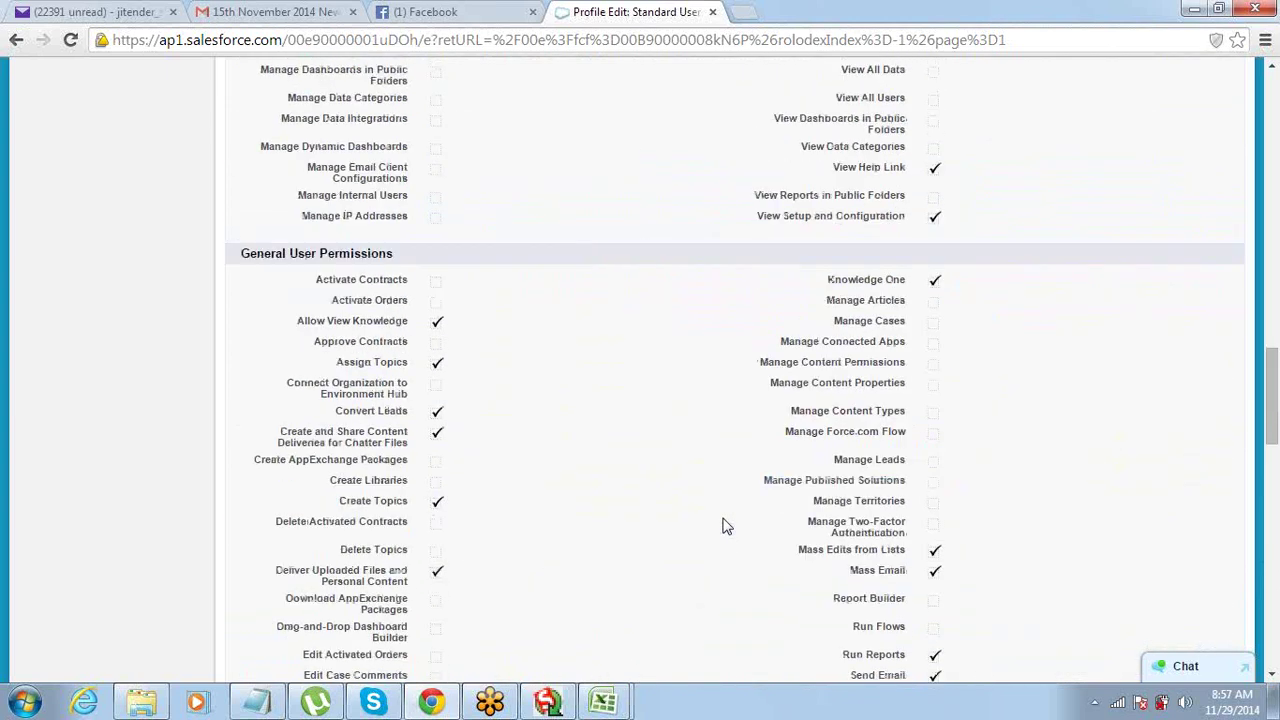
scroll(745, 520, up, 15)
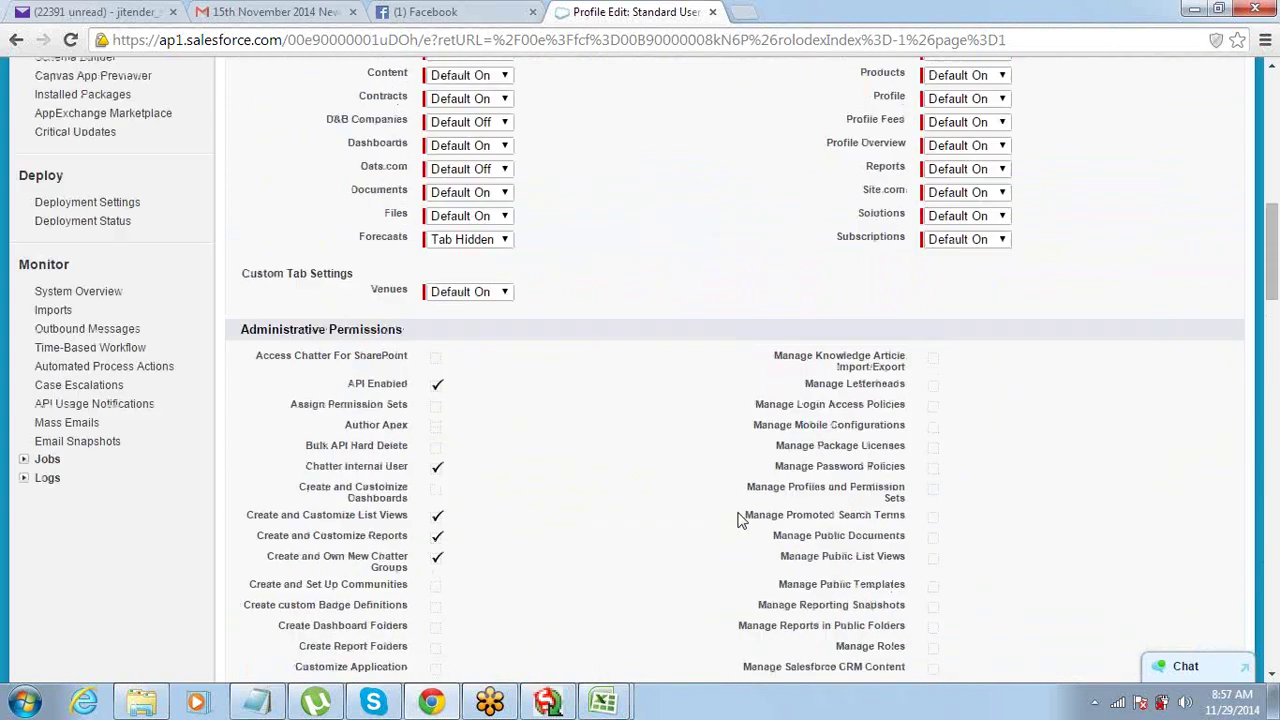
scroll(741, 520, down, 7)
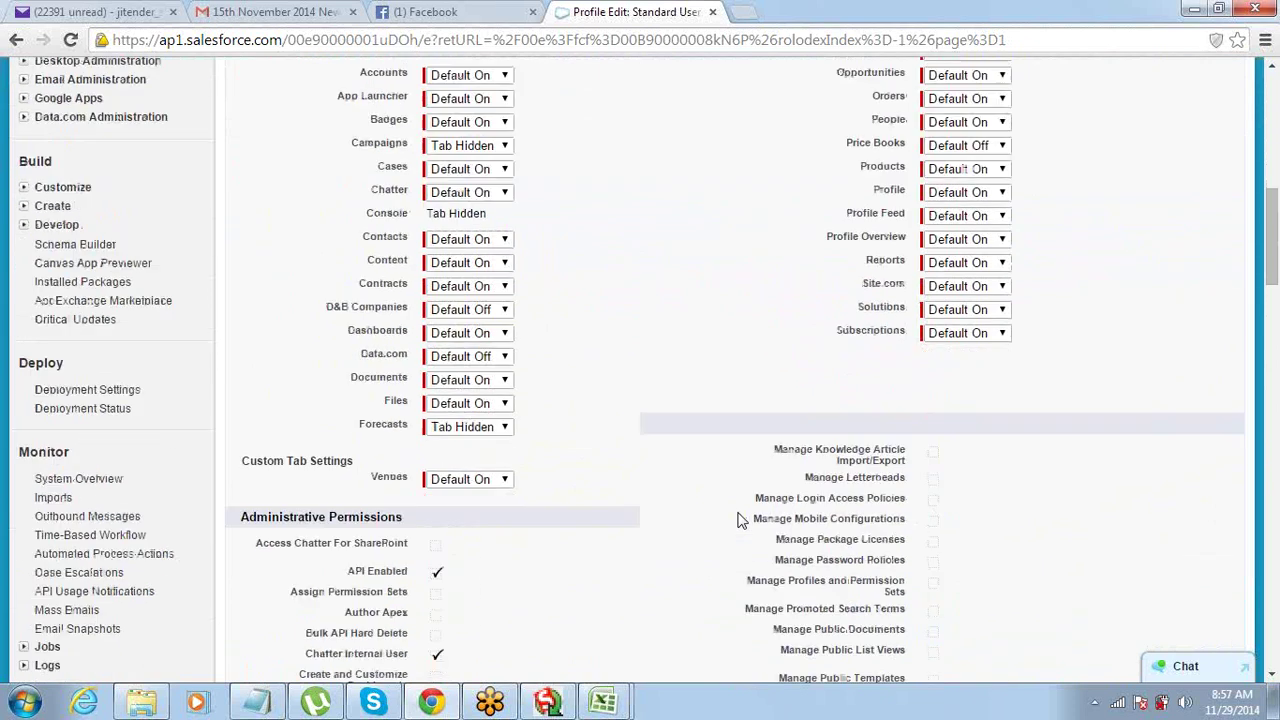
scroll(740, 520, down, 5)
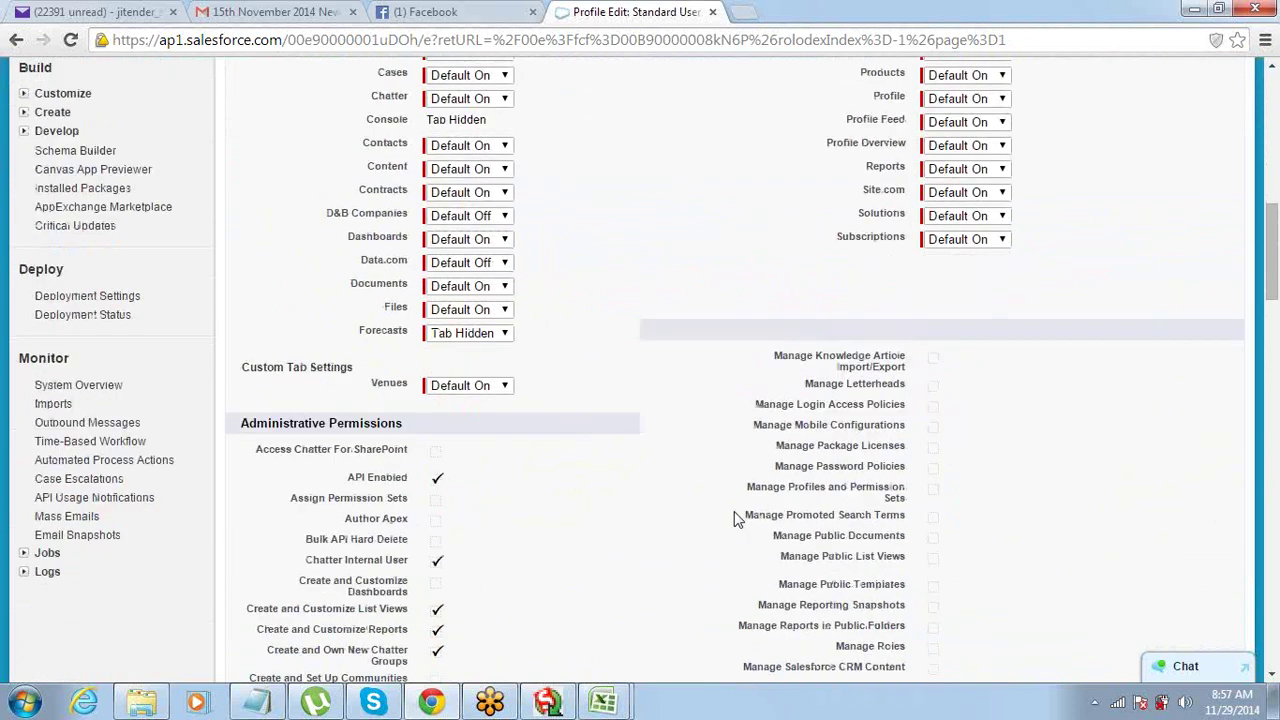
scroll(735, 518, up, 3)
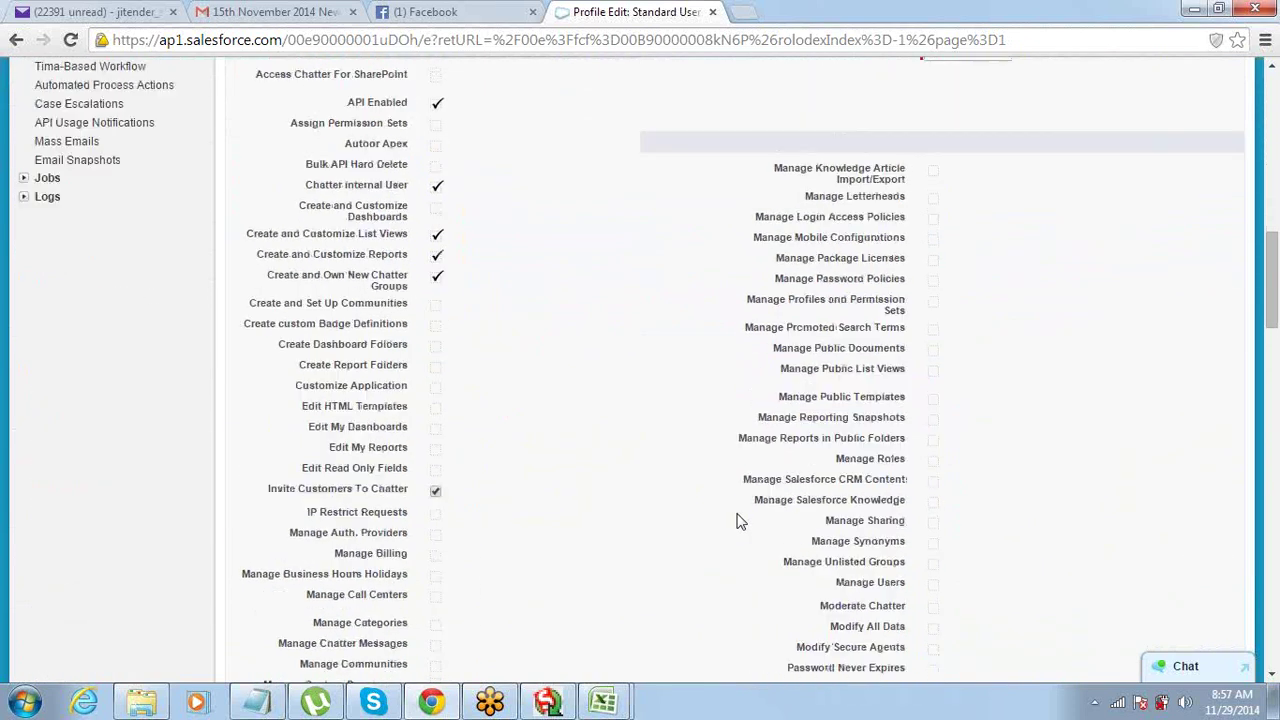
scroll(680, 326, up, 3)
scroll(650, 347, up, 3)
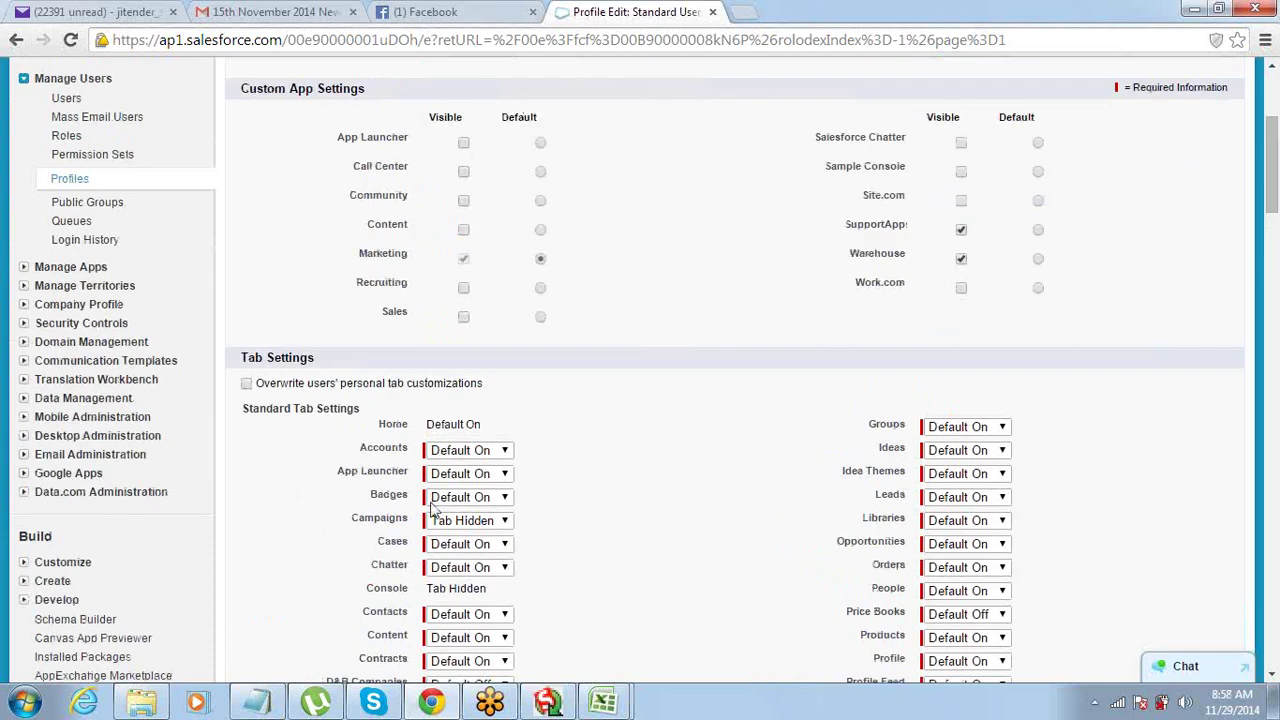
- Review the profile's Administrative Permissions, General User Permissions and Standard Object Permissions sections, trying the Create Libraries checkbox
scroll(428, 500, down, 6)
scroll(428, 500, down, 2)
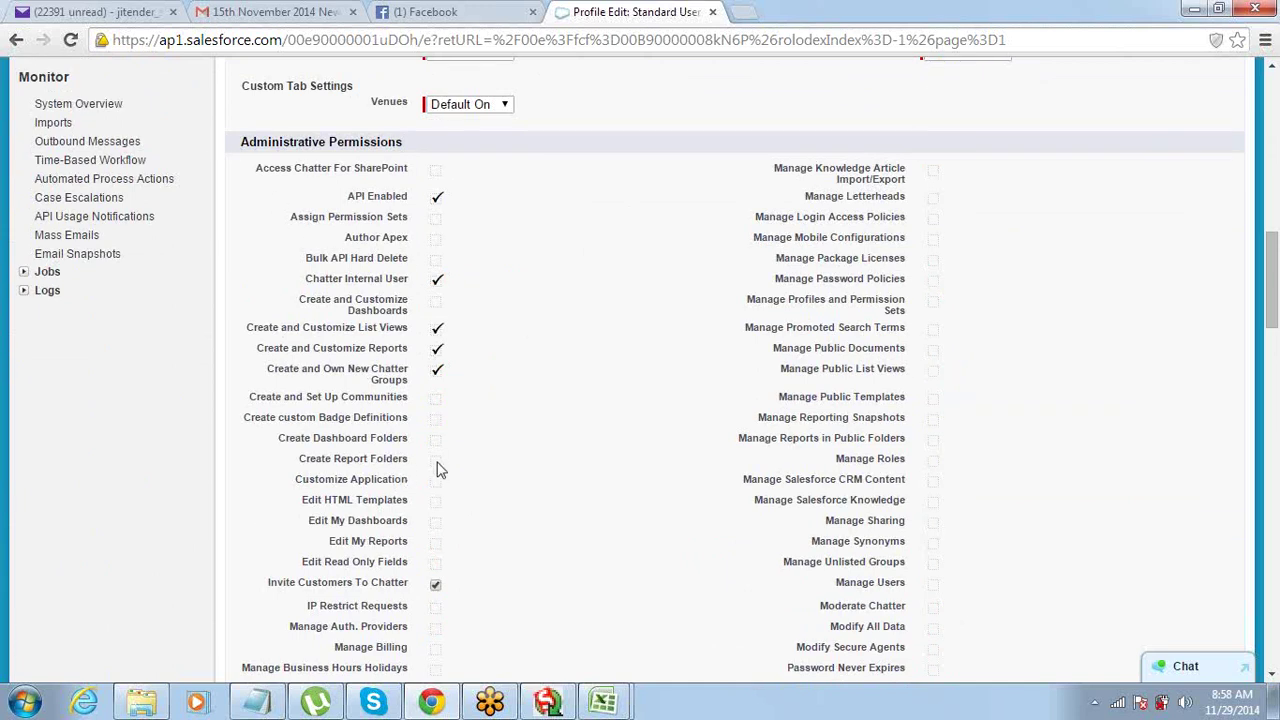
scroll(440, 470, down, 8)
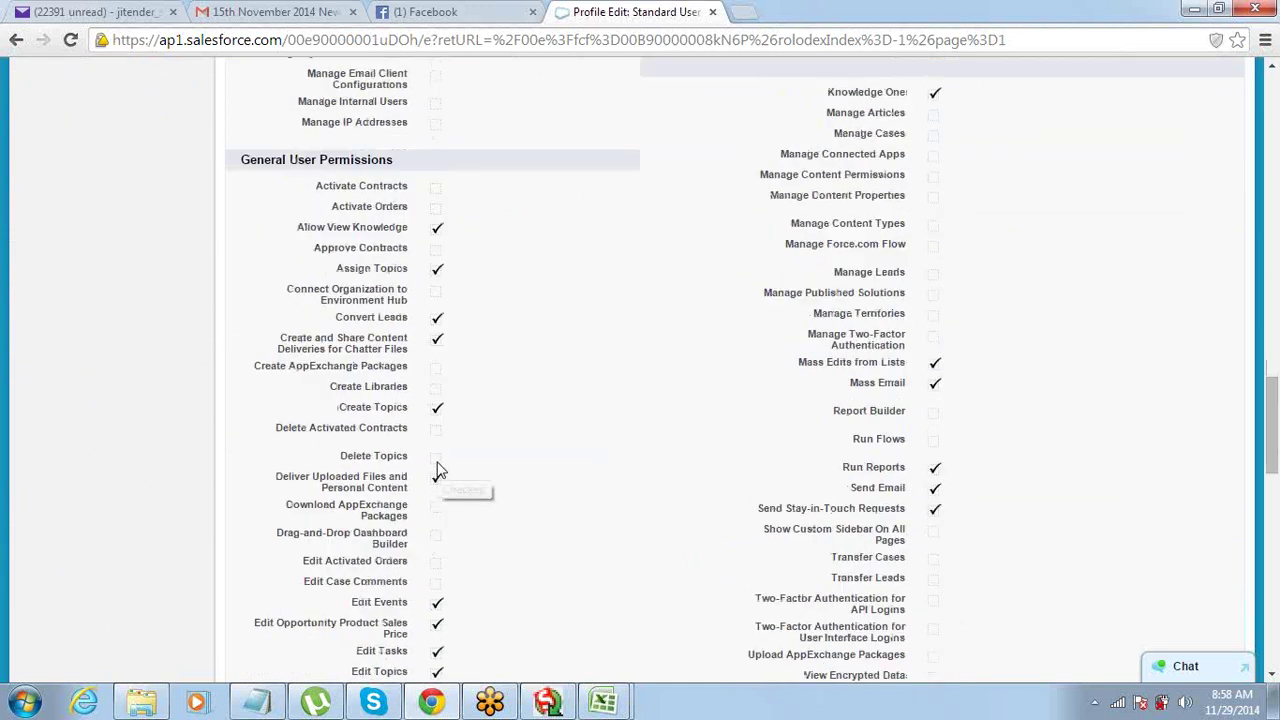
click(437, 387)
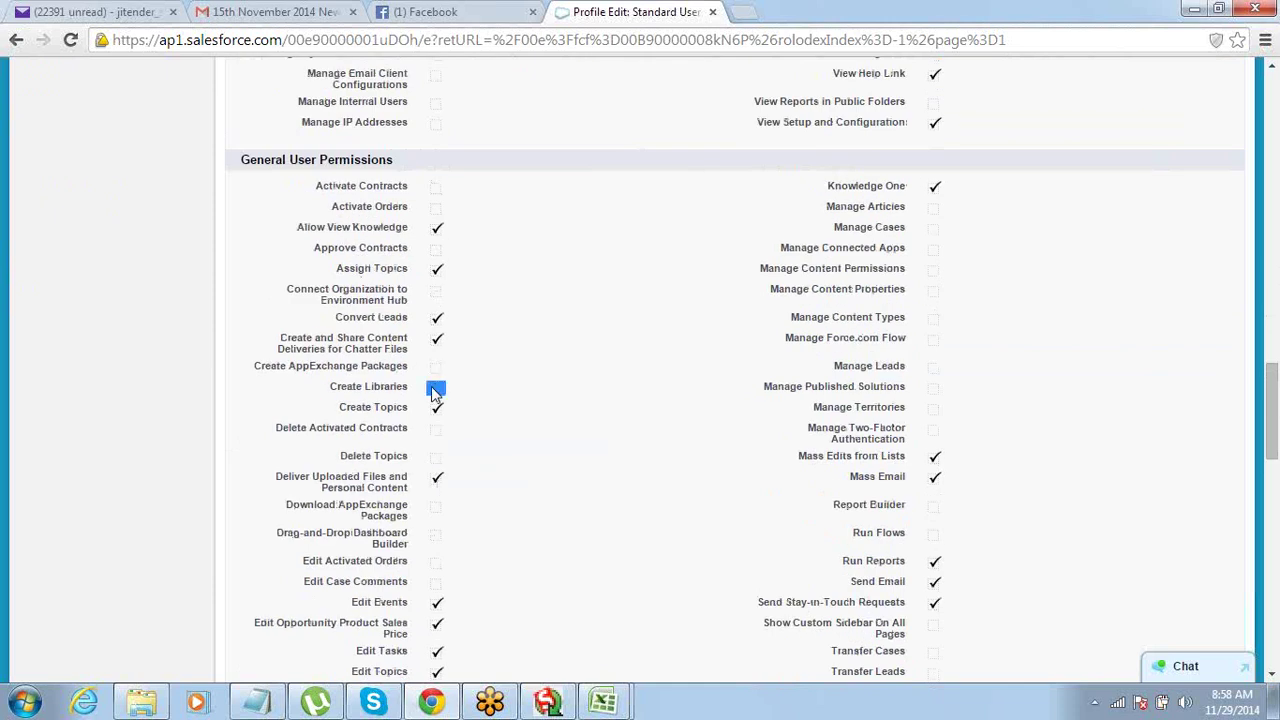
scroll(437, 390, down, 5)
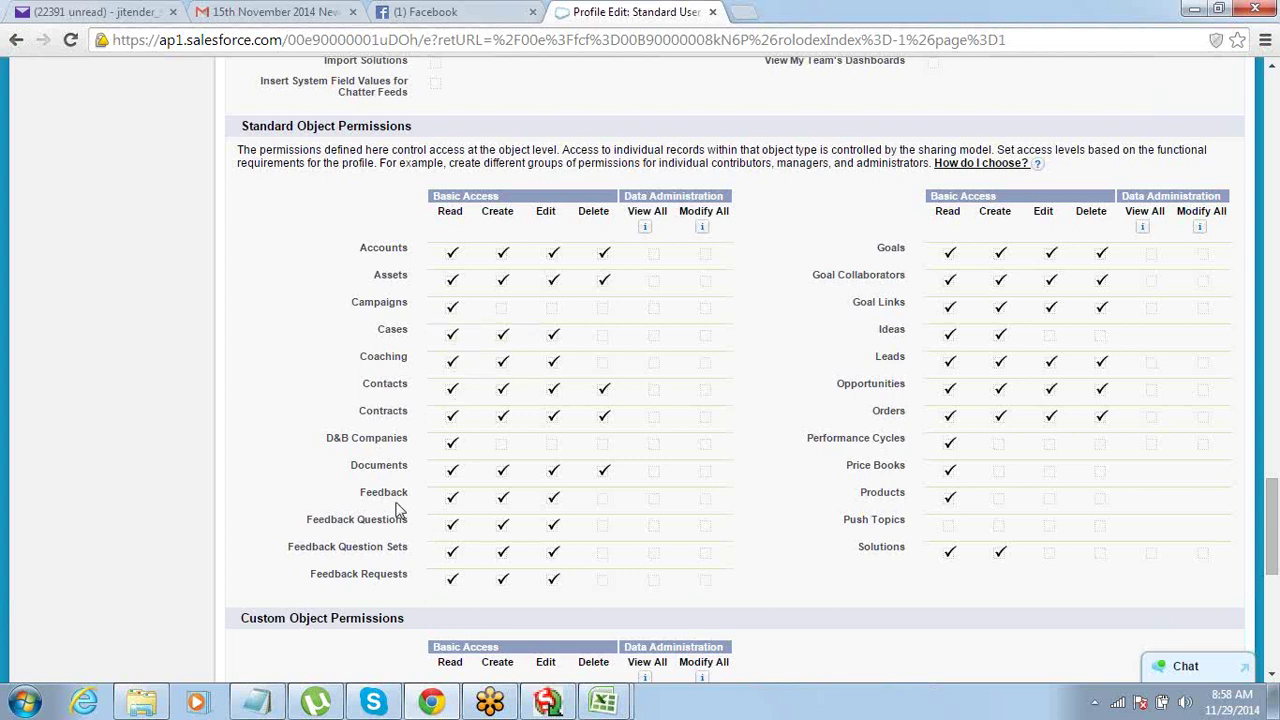
scroll(397, 510, down, 1)
scroll(343, 500, up, 2)
- Switch to the Notepad notes and highlight the Admin and General User Permissions items, then the Object Permissions item with its access types
click(257, 702)
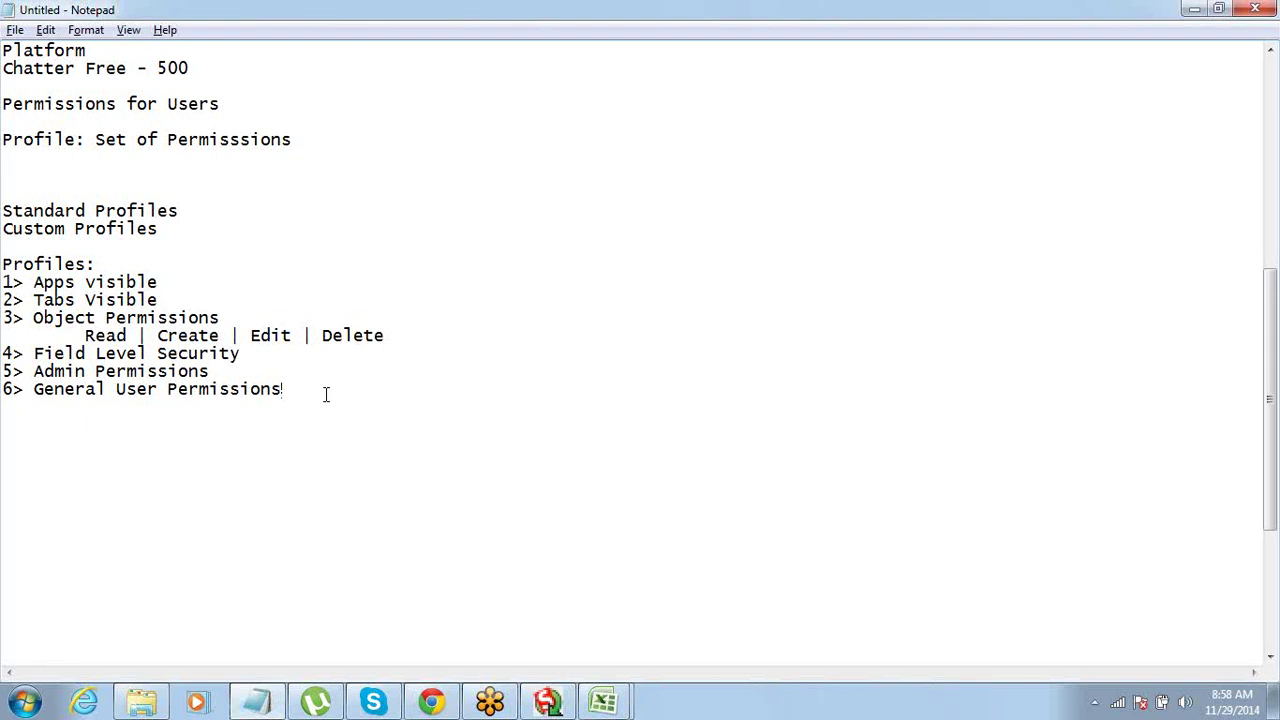
key(ctrl+shift+Left)
key(ctrl+shift+Left)
key(ctrl+shift+Left)
key(shift+Home)
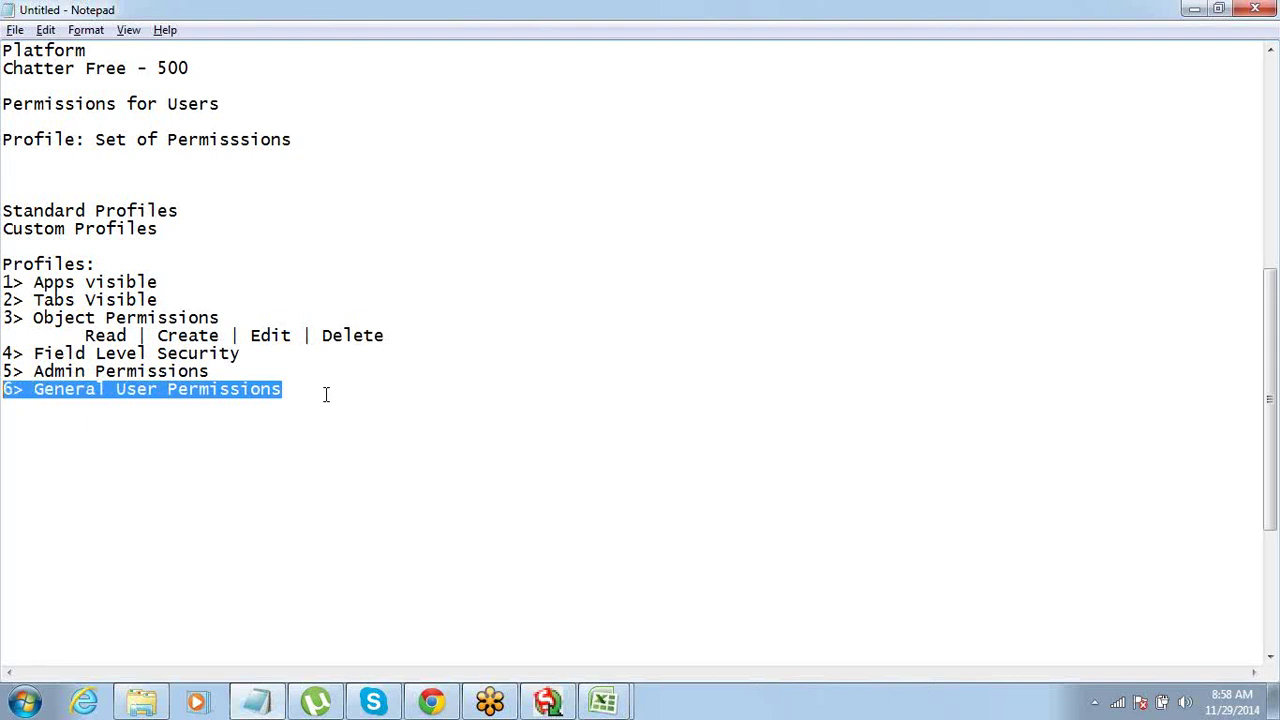
key(shift+Up)
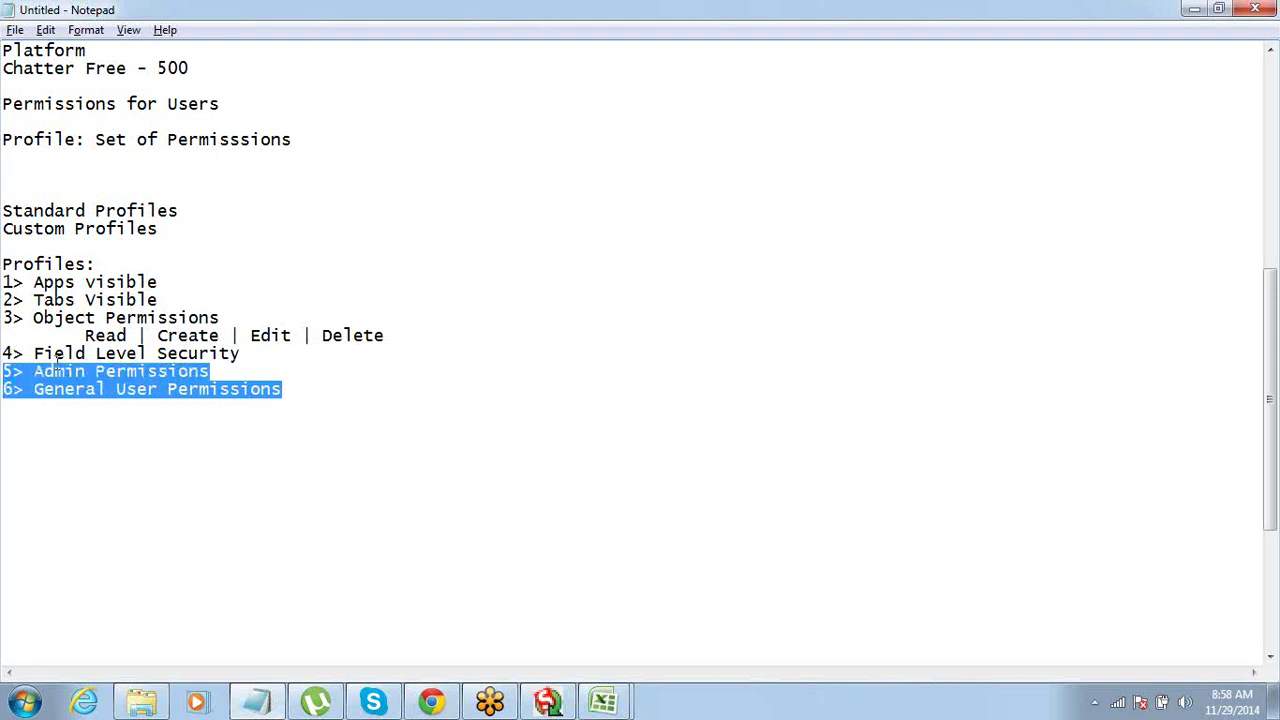
drag(5, 318, 398, 343)
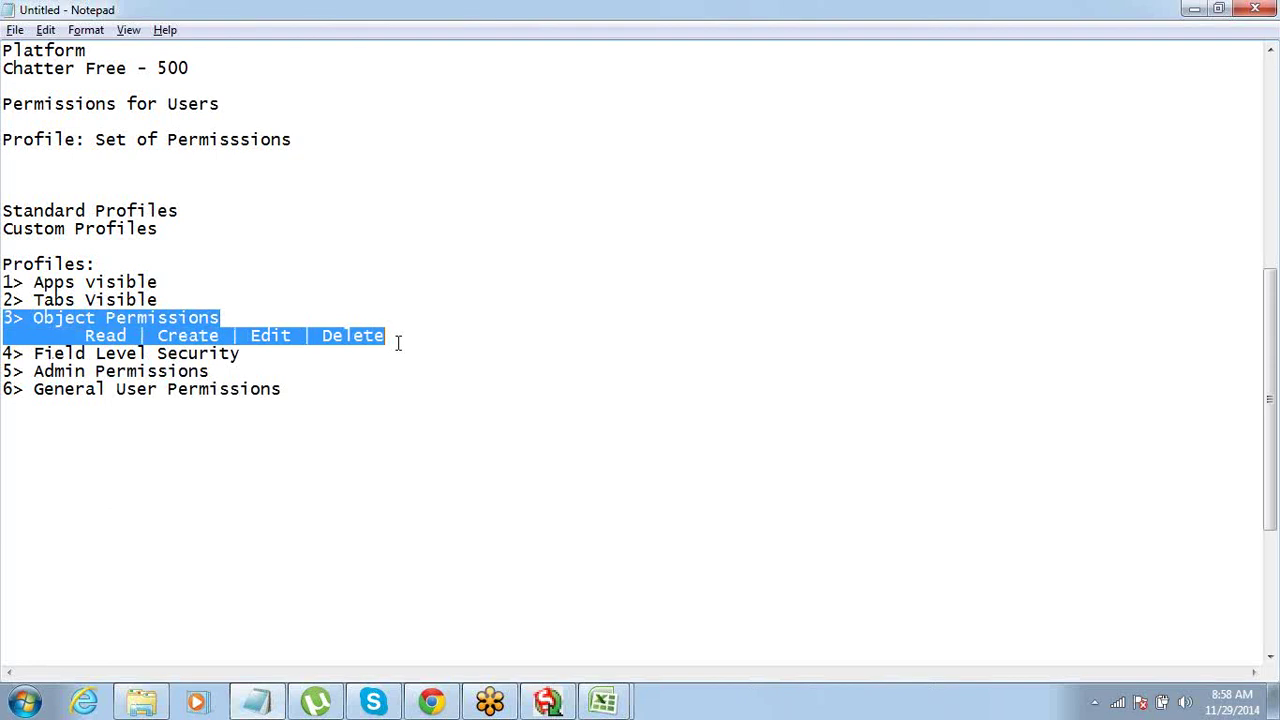
- Below the Profiles list, leave a blank line and add "You can not edit" with "Object Permissions" on the line beneath it
click(331, 390)
key(Return)
key(Return)
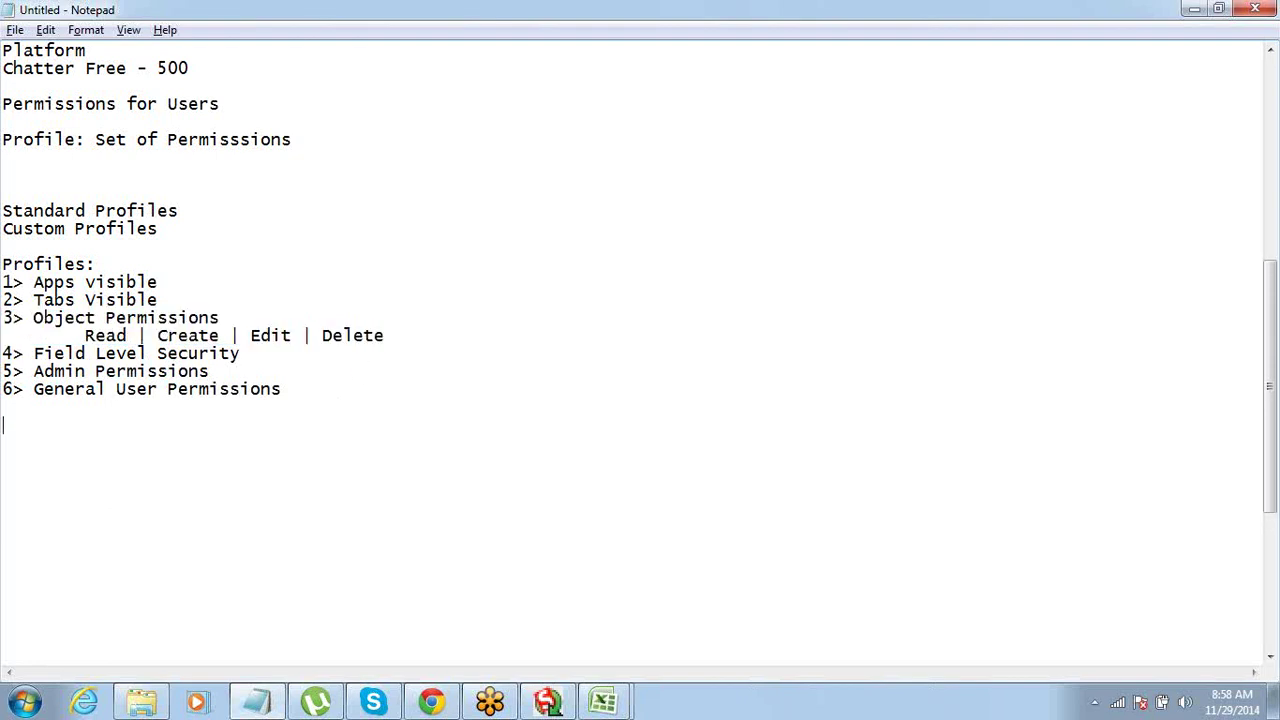
key(BackSpace)
key(BackSpace)
key(BackSpace)
text(u)
key(BackSpace)
key(Return)
key(Return)
text(You can not edit)
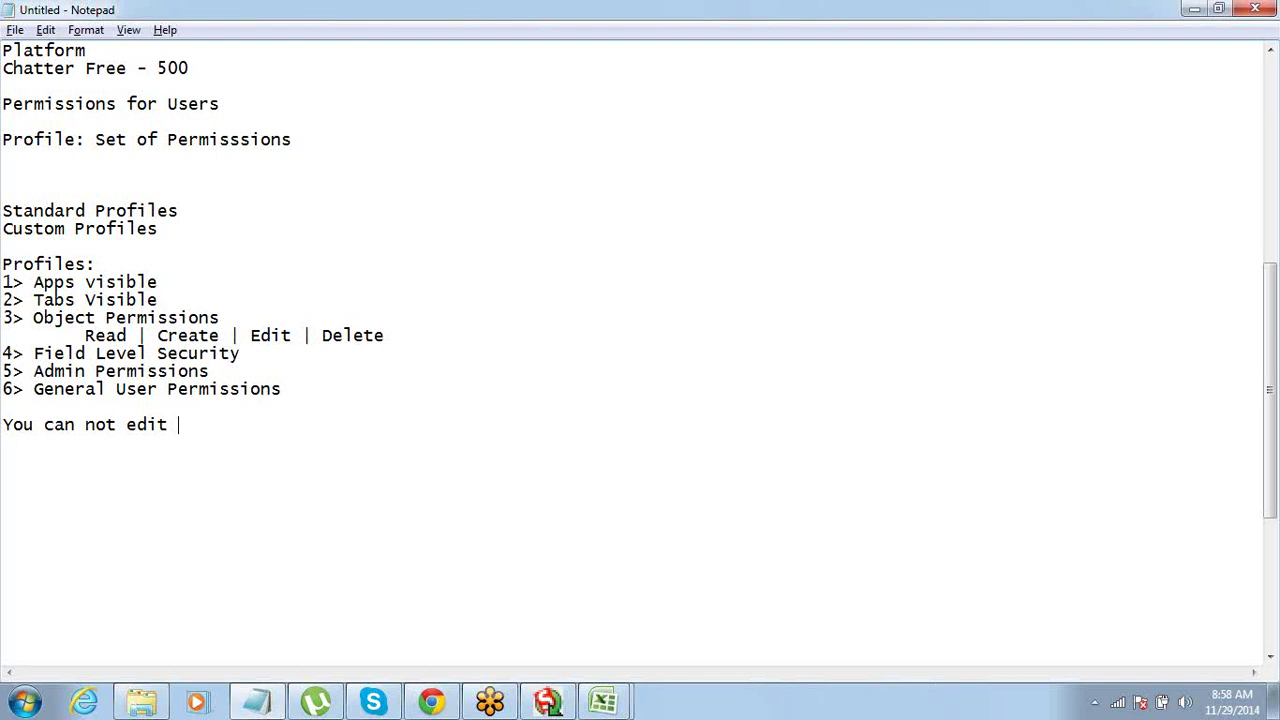
key(Return)
text(Object Permissions)
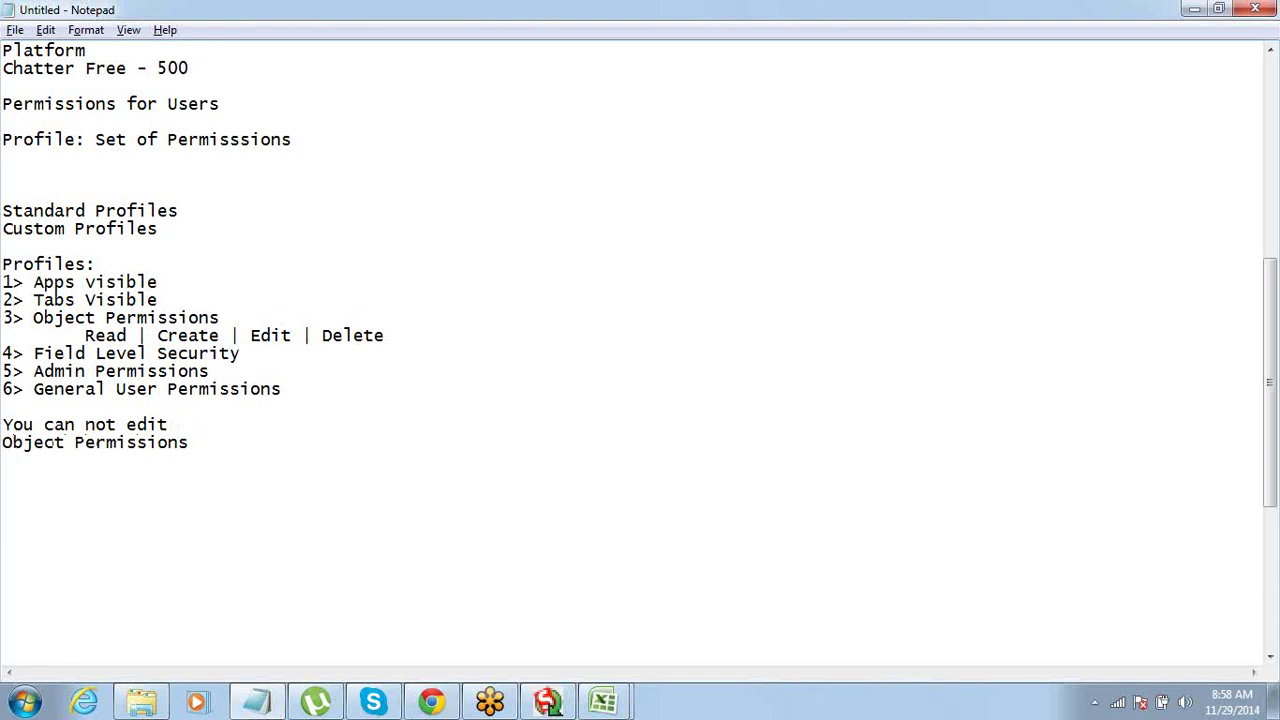
- Add the lines "Admin Permissions" and "General User Permissions on Standard Profile" under Object Permissions
text(Admin Permissions)
key(Return)
key(Tab)
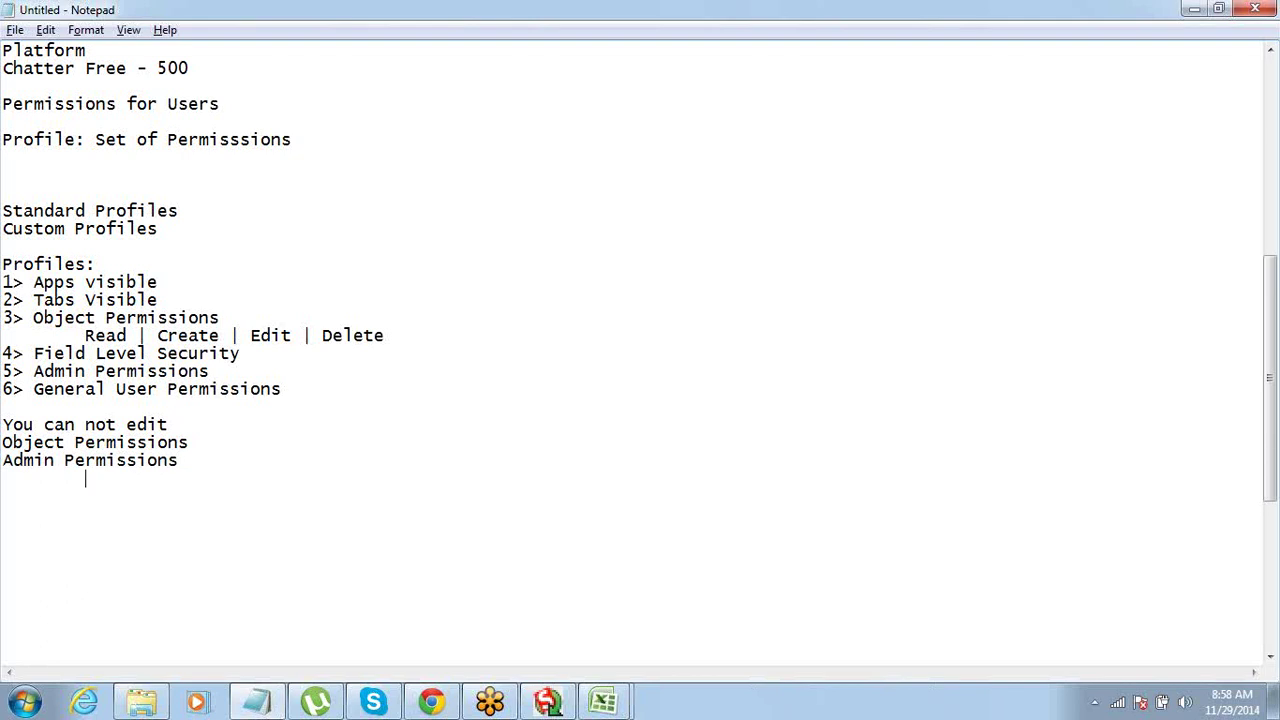
text(General User )
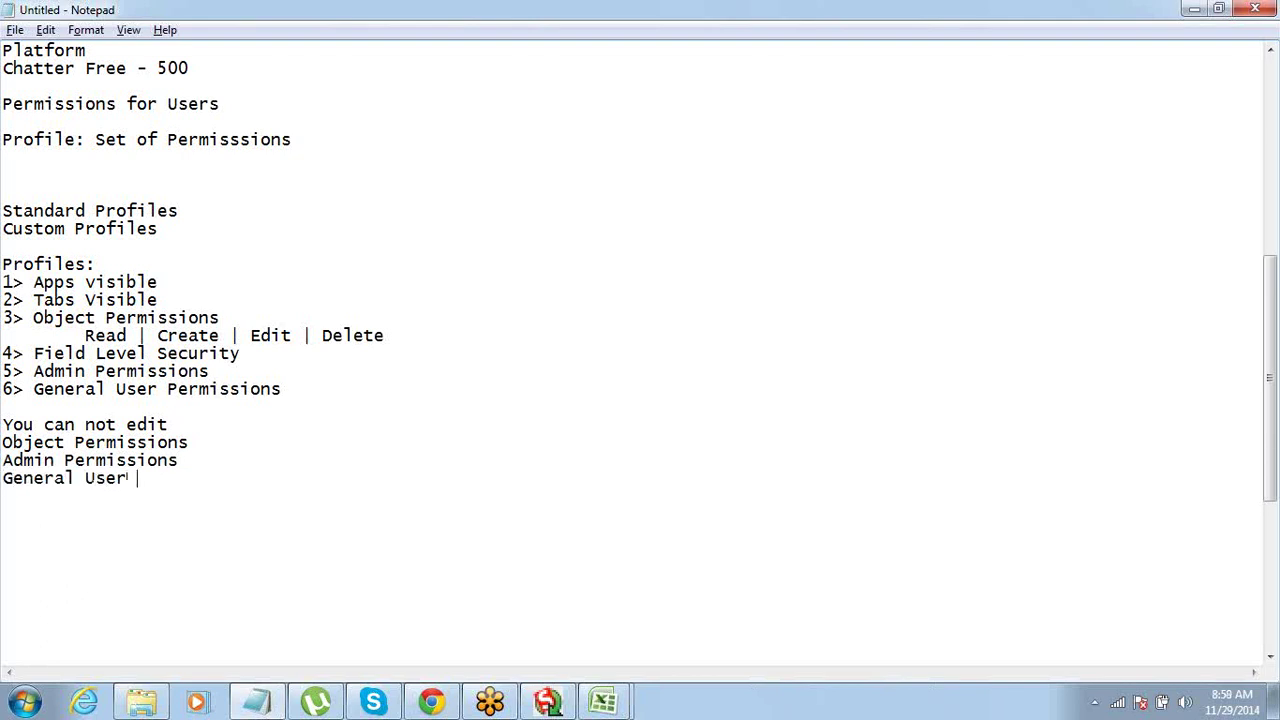
text(Permissions )
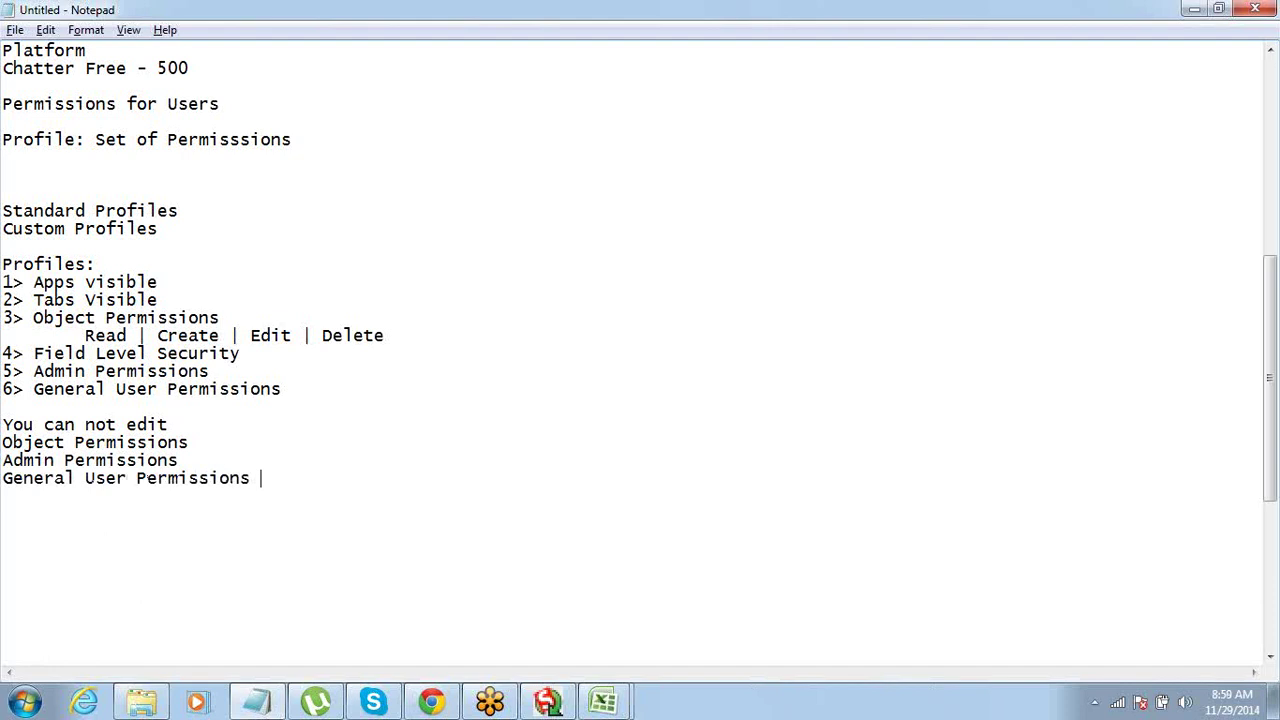
text(on Standard Profile)
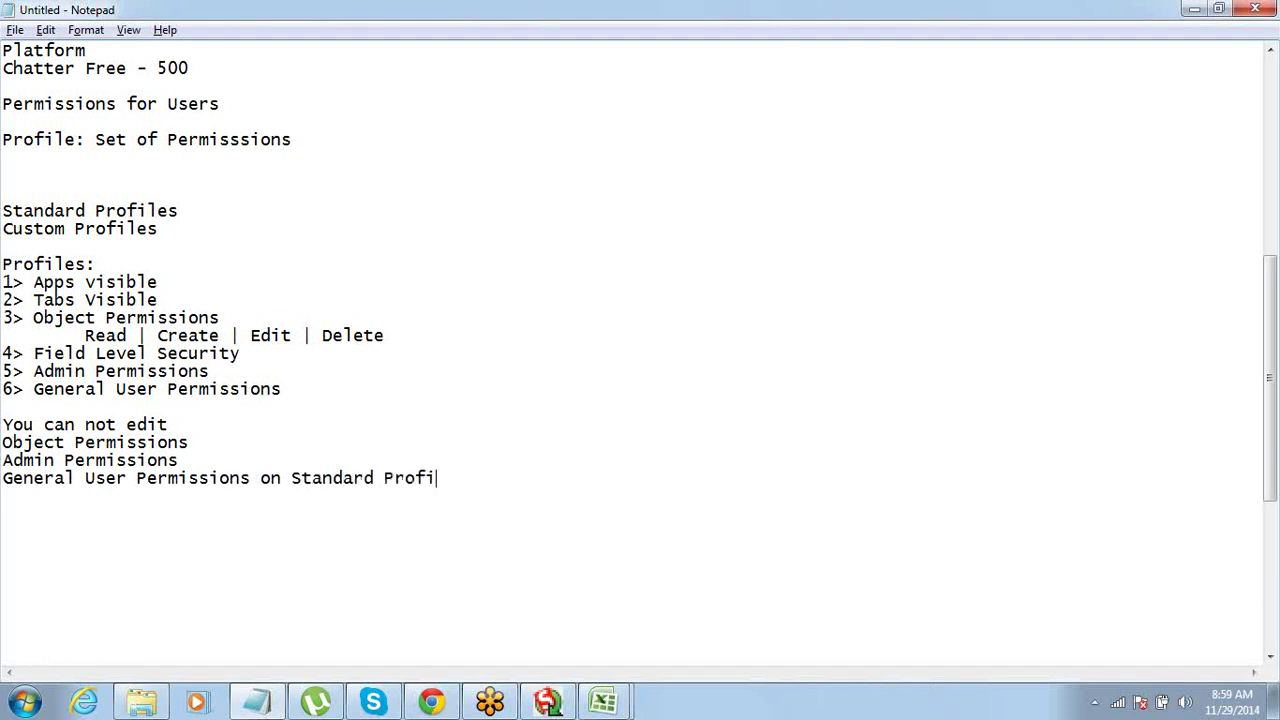
- Extend the "You can not edit" line with "following on Standard Profile"
key(Up)
key(Up)
key(Up)
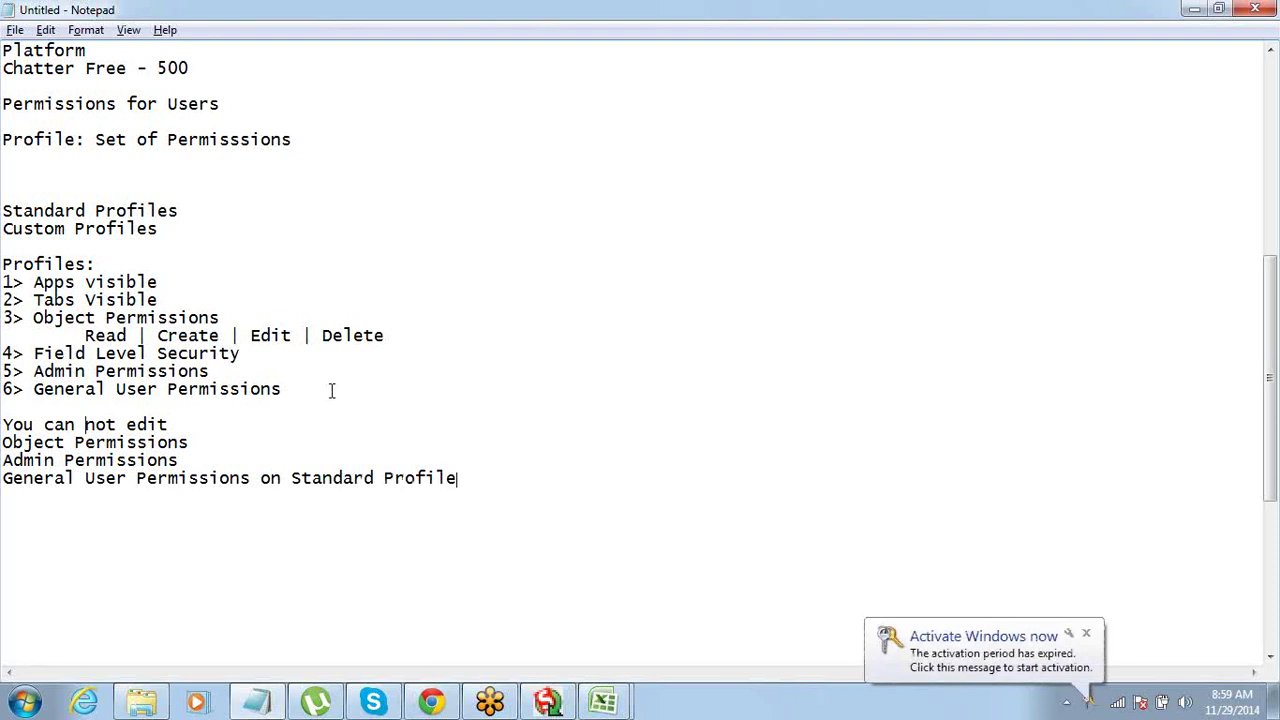
text(followi)
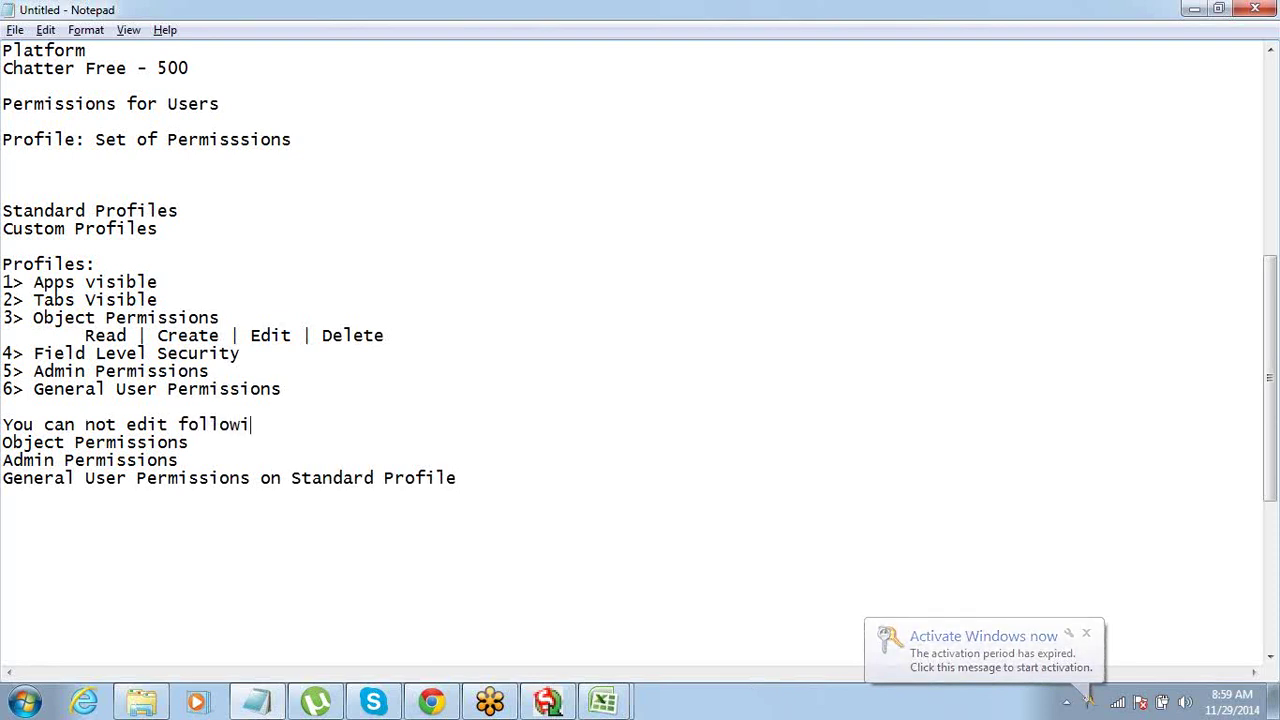
text(ng on Stan)
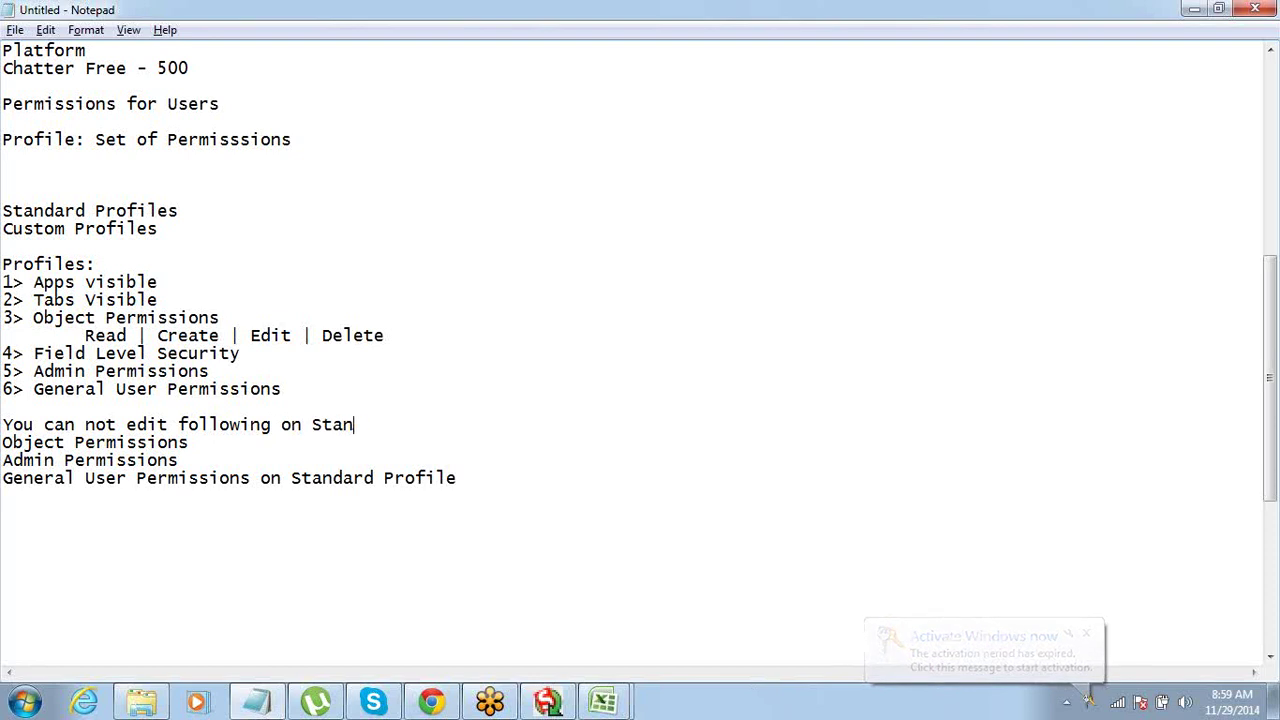
text(dard Profile)
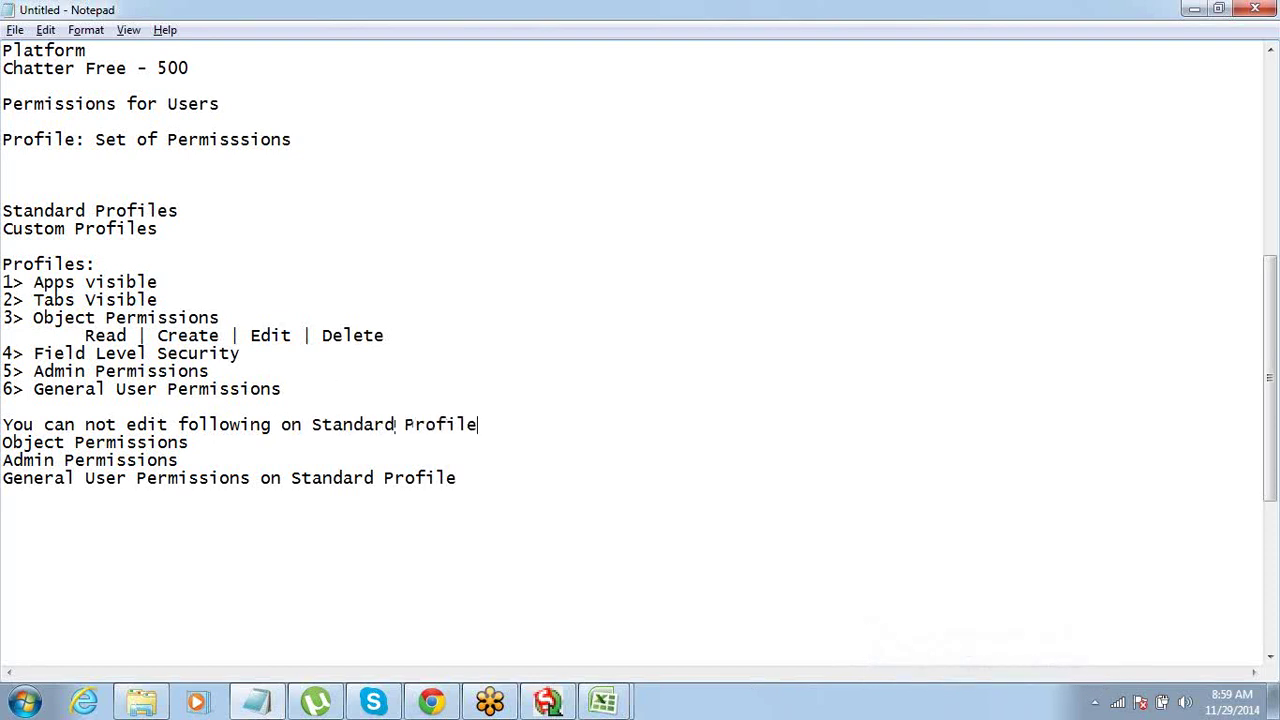
- Delete "on Standard Profile" from the end of the last General User Permissions line
key(ctrl+shift+Left)
key(ctrl+shift+Left)
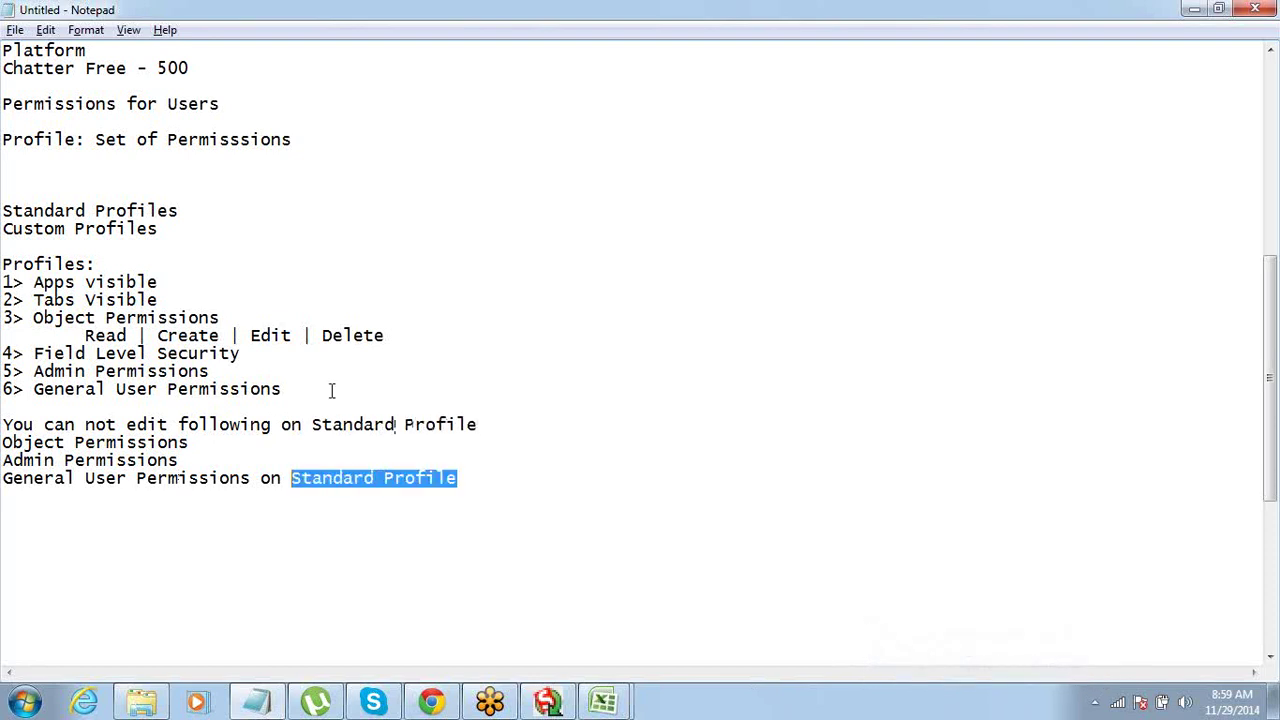
key(ctrl+shift+Left)
key(BackSpace)
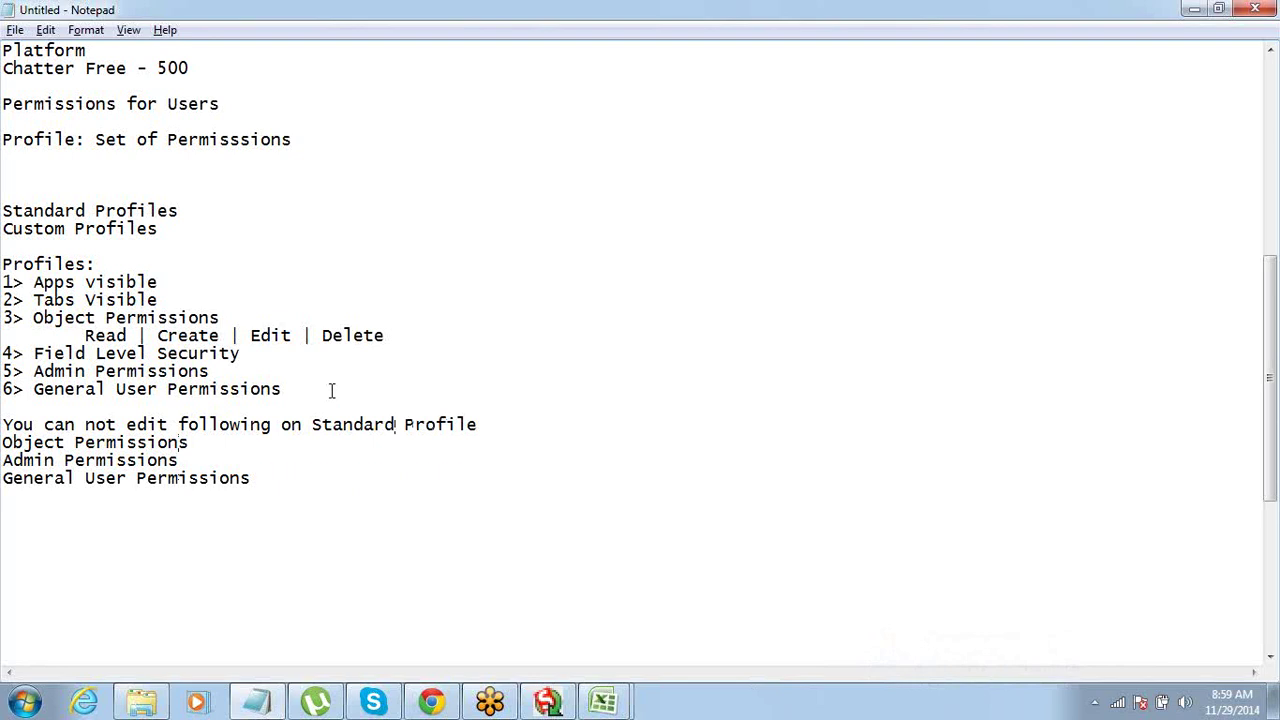
- Indent the Object Permissions, Admin Permissions and General User Permissions lines one tab beneath the "You can not edit" sentence
key(Tab)
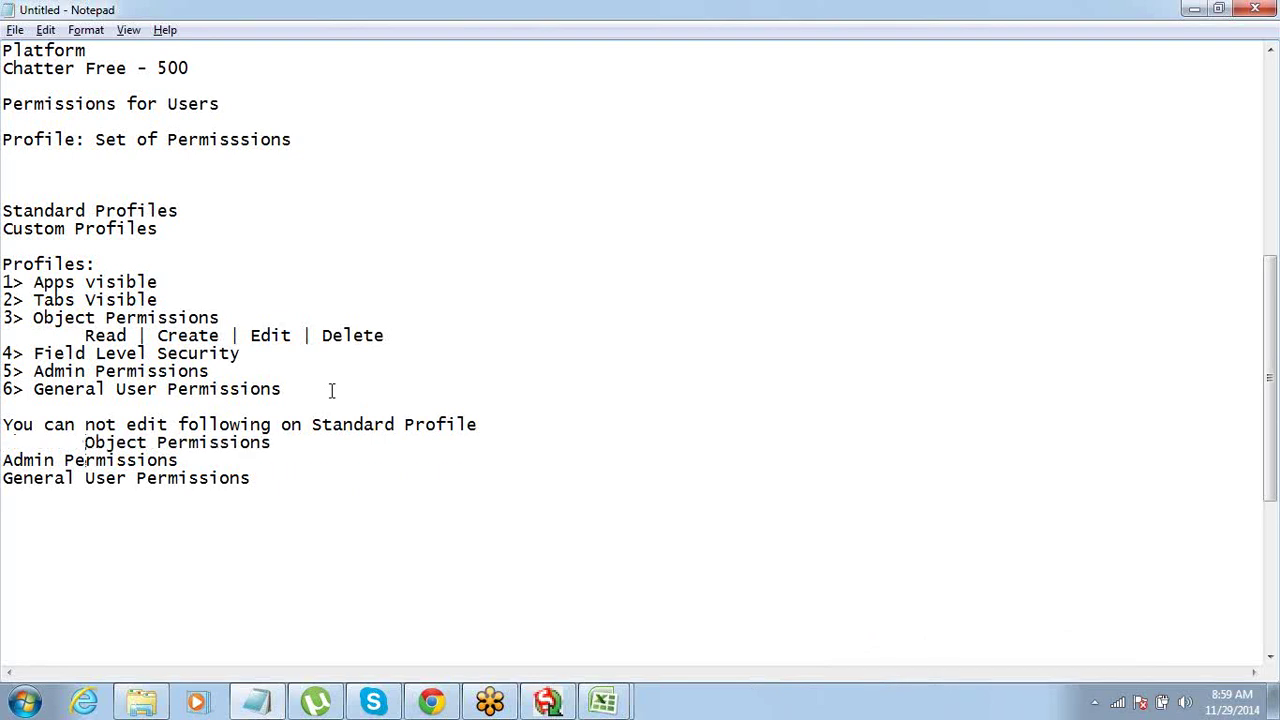
key(Tab)
key(Down)
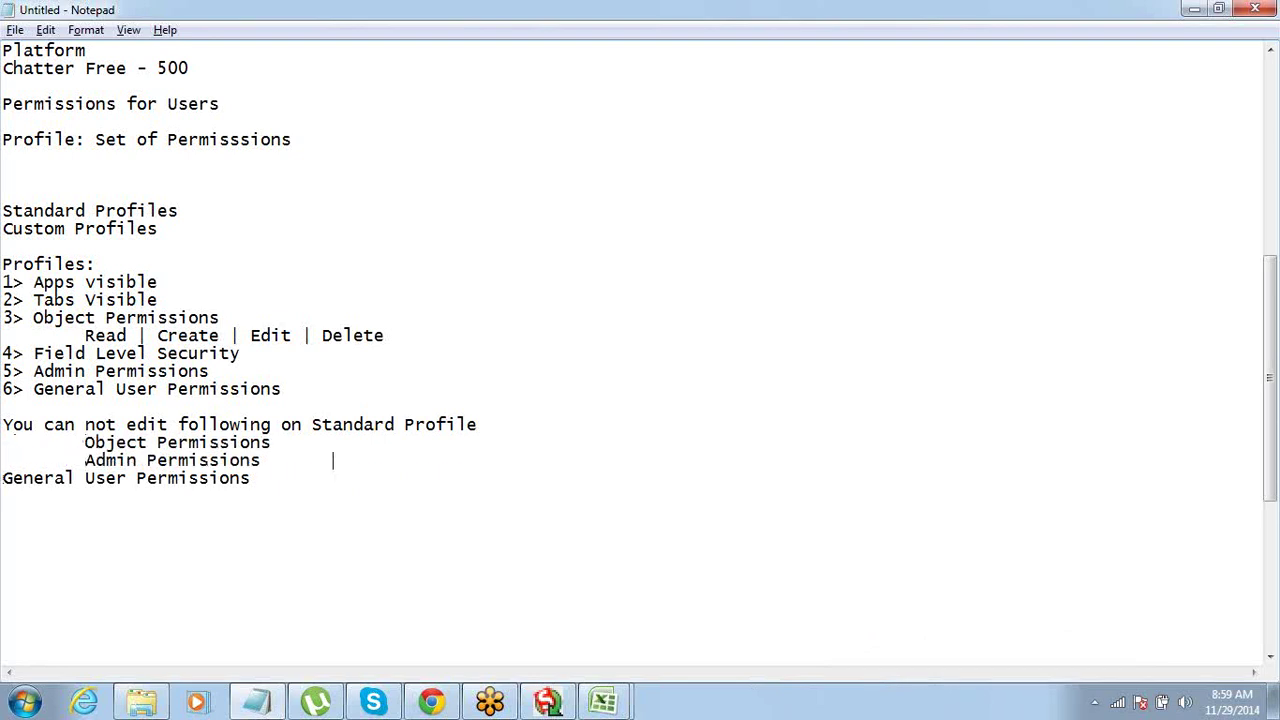
key(Tab)
- Highlight the indented Object Permissions and Admin Permissions lines, and clear the selection
key(shift+Up)
key(shift+Up)
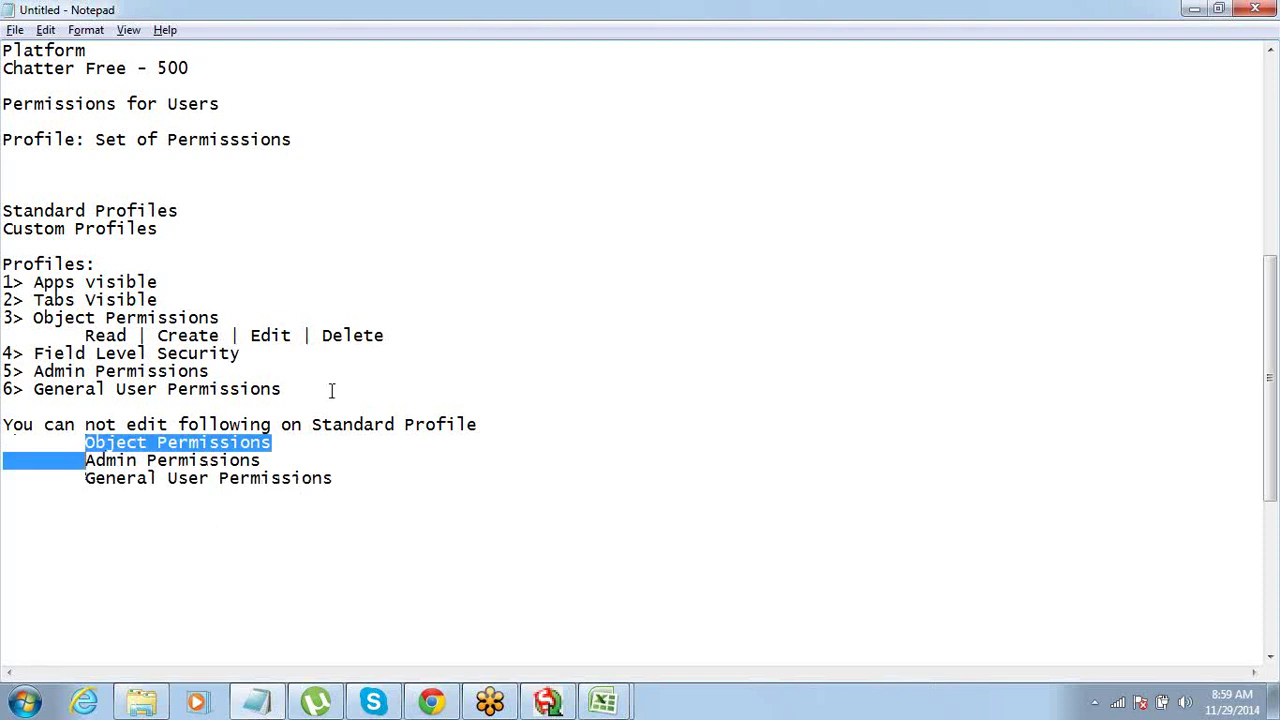
key(shift+Down)
key(Up)
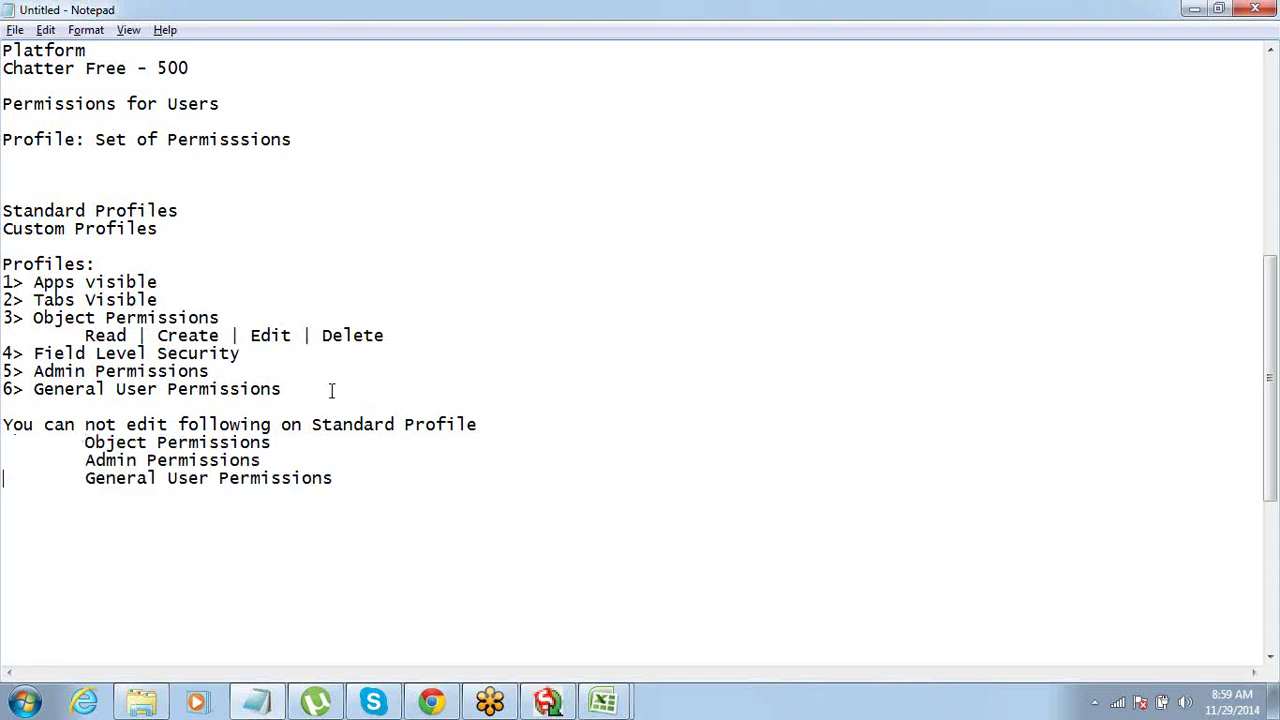